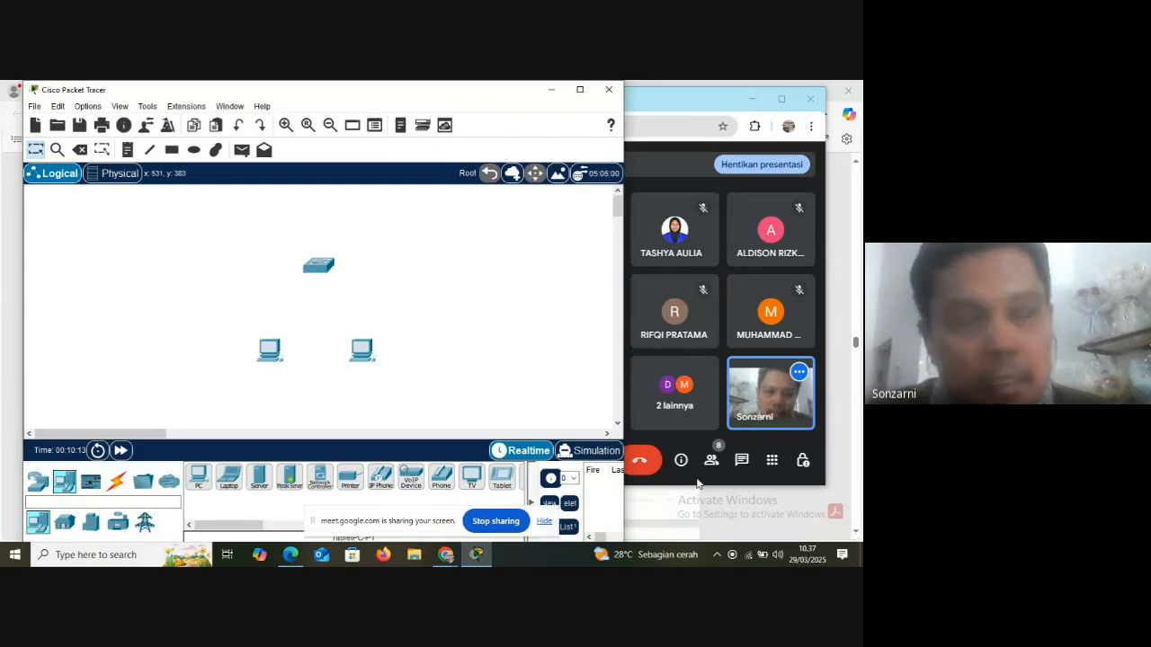
Switch to the Google Meet call and turn off the microphone and camera
left_click(762, 331)
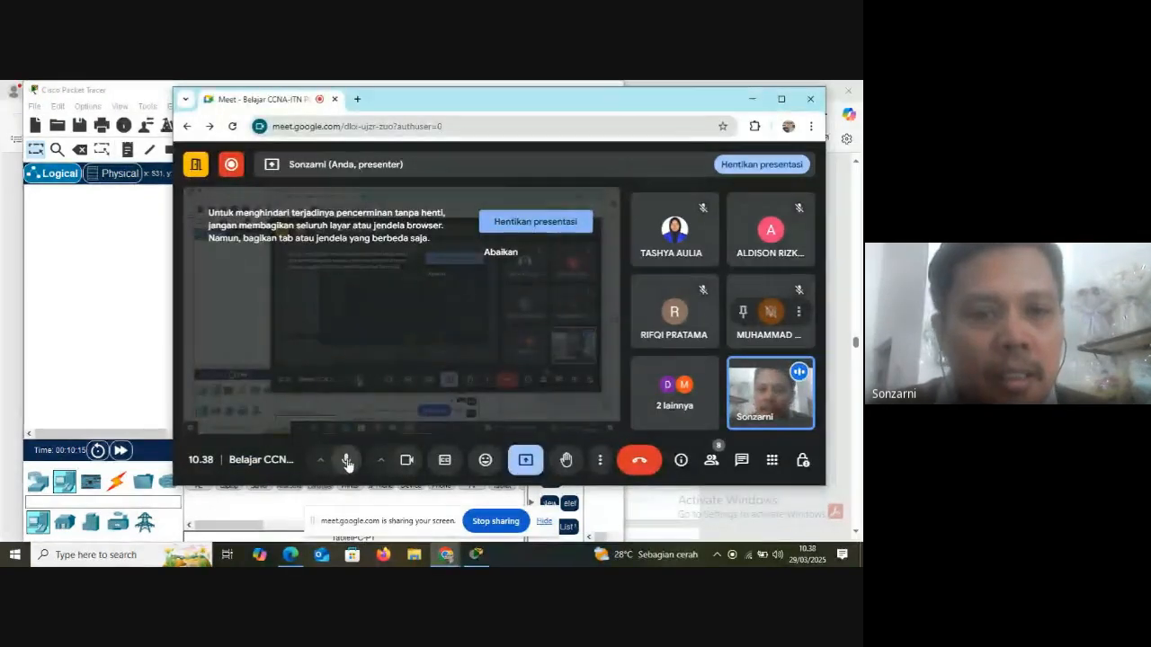
left_click(347, 462)
left_click(407, 463)
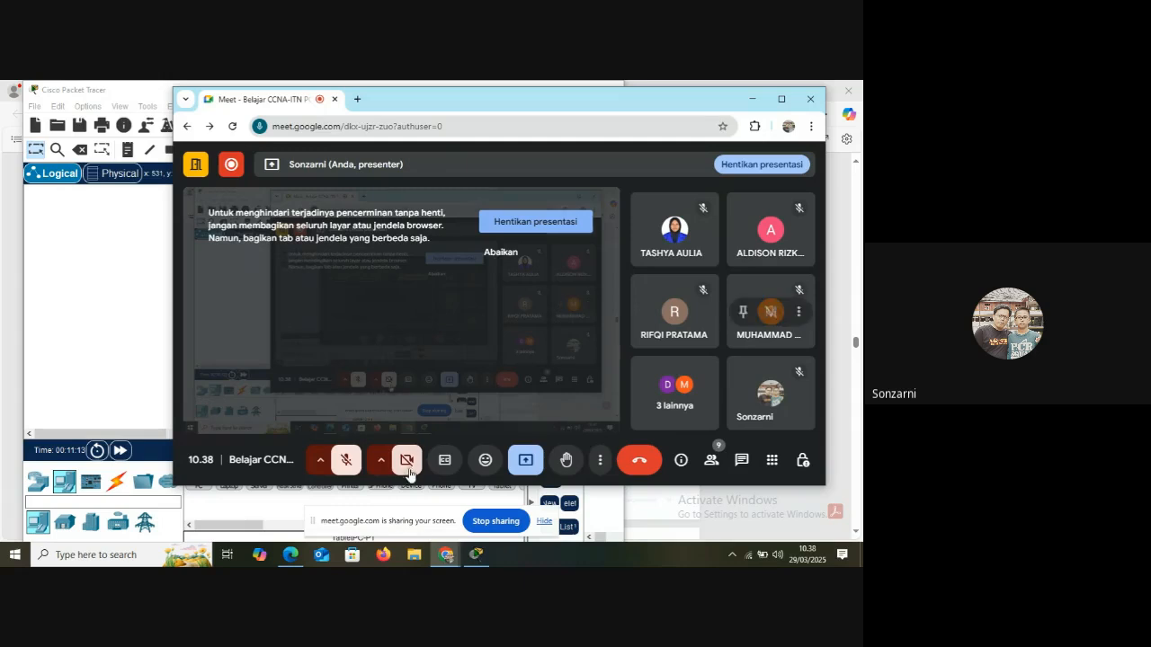
Turn the meeting's camera and microphone back on, and switch back to Cisco Packet Tracer
left_click(405, 461)
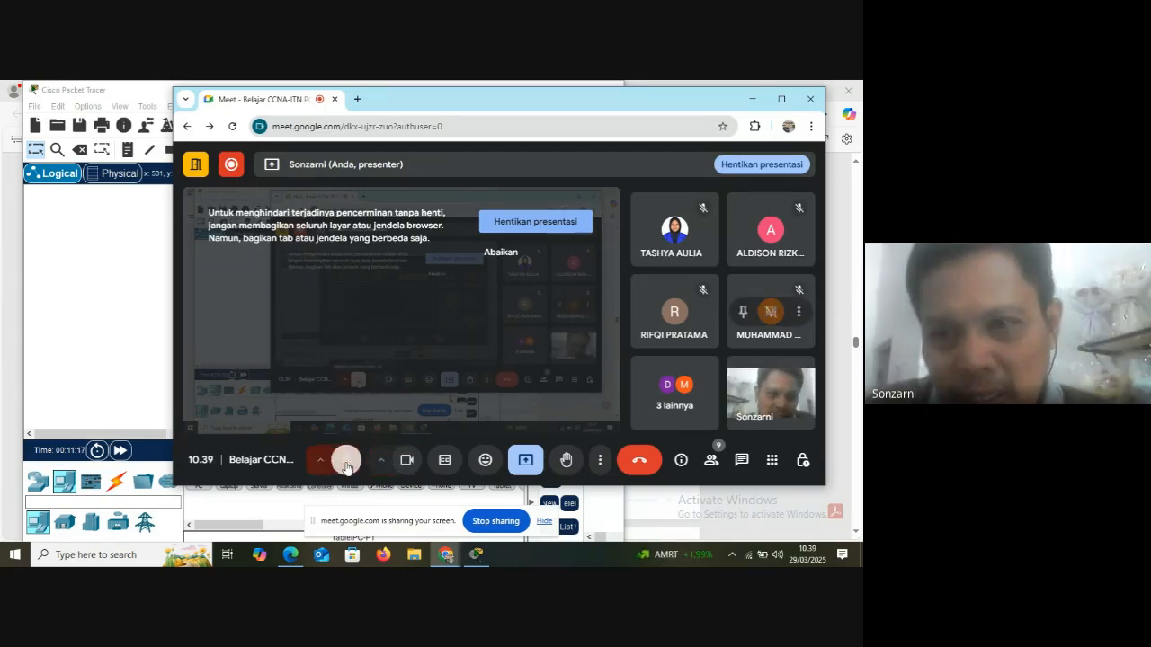
left_click(346, 461)
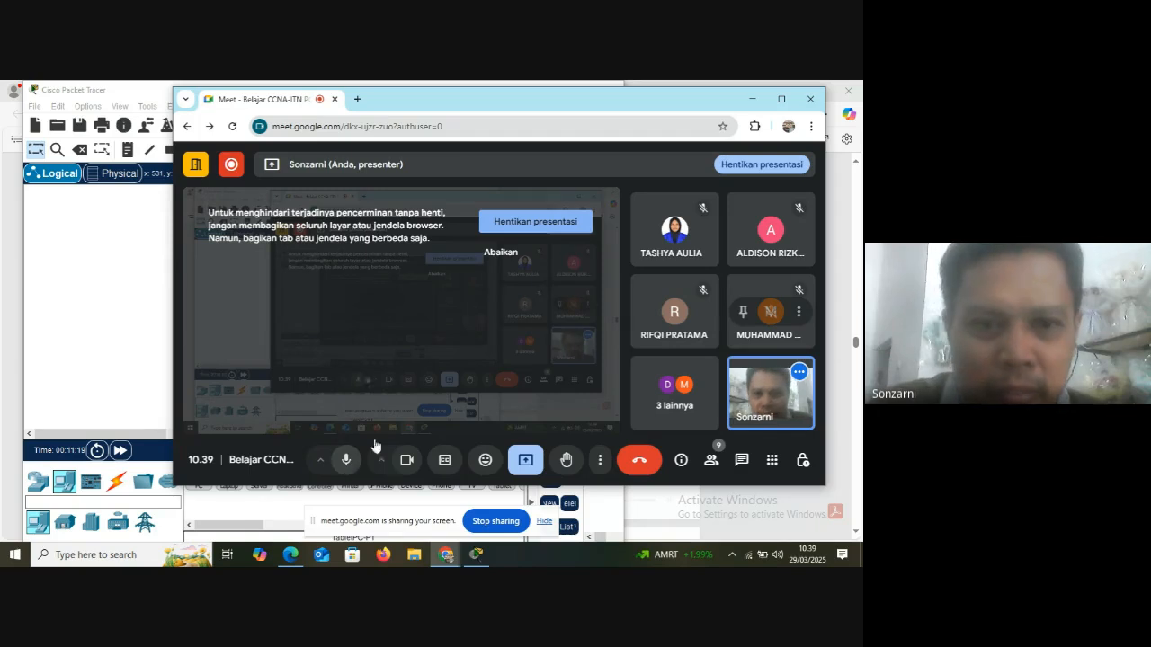
left_click(477, 552)
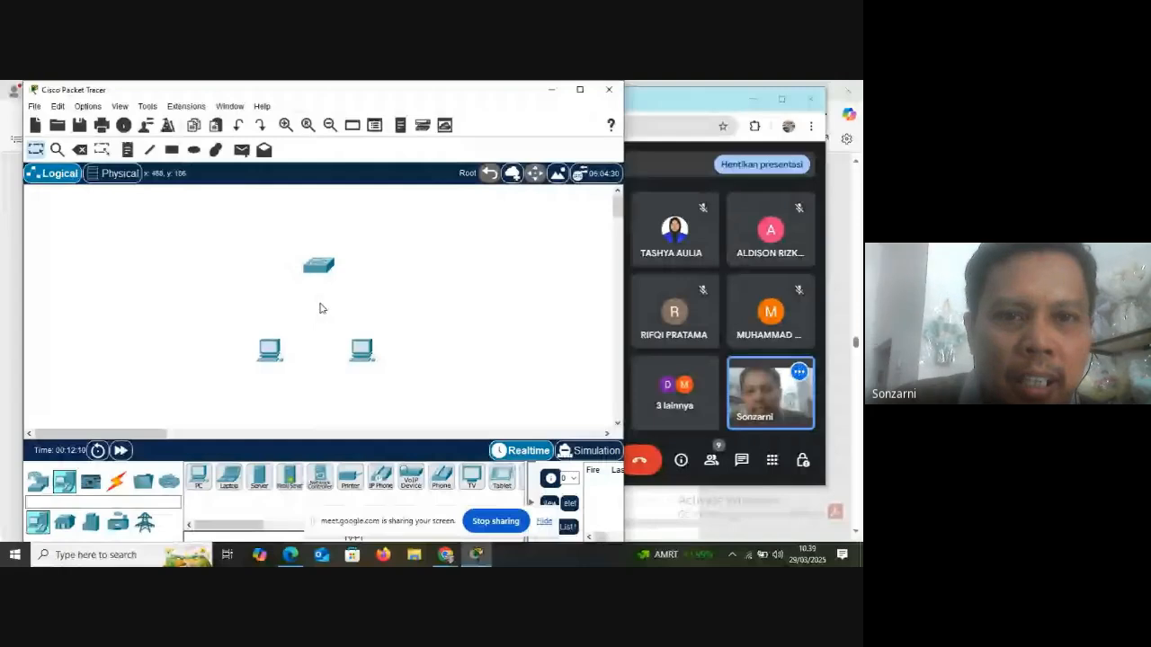
Add a two-line note reading "GNS3" and "P-NetLab" beside the switch and move it above the switch
left_click(128, 150)
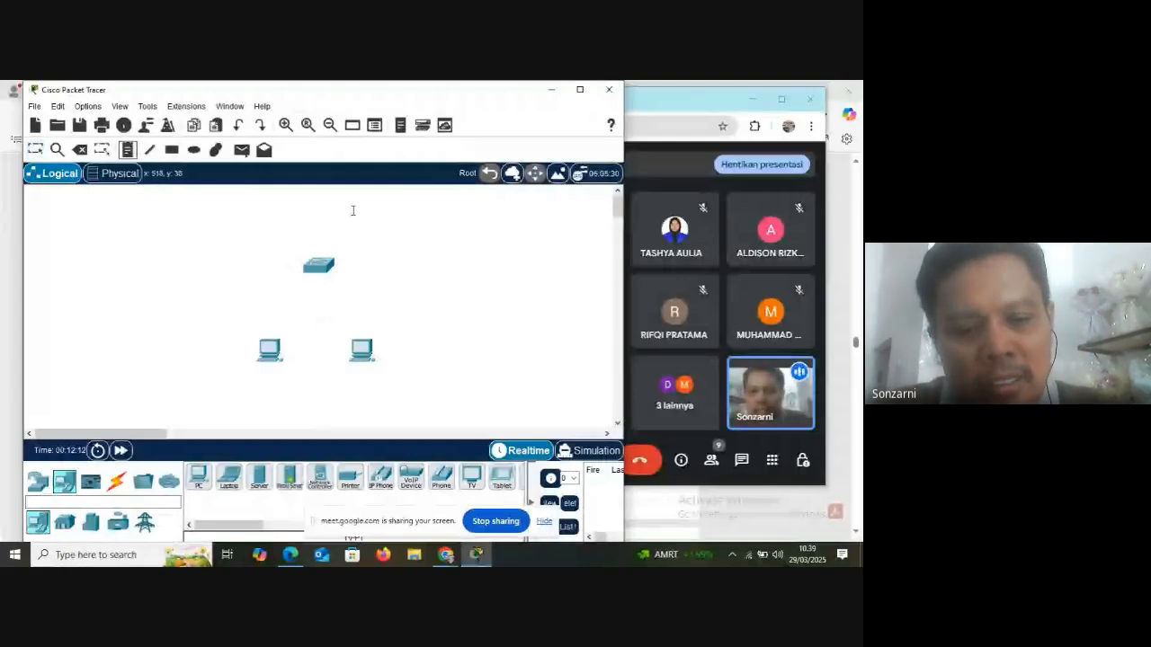
left_click(378, 237)
type("SNS3")
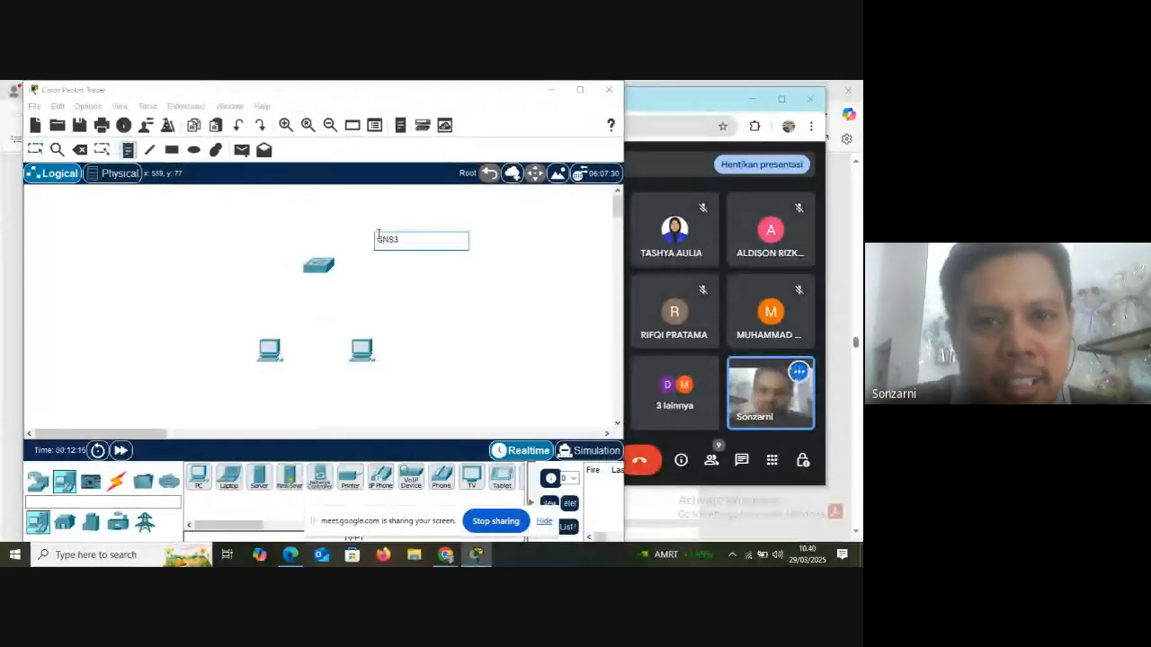
key("Return")
type("P")
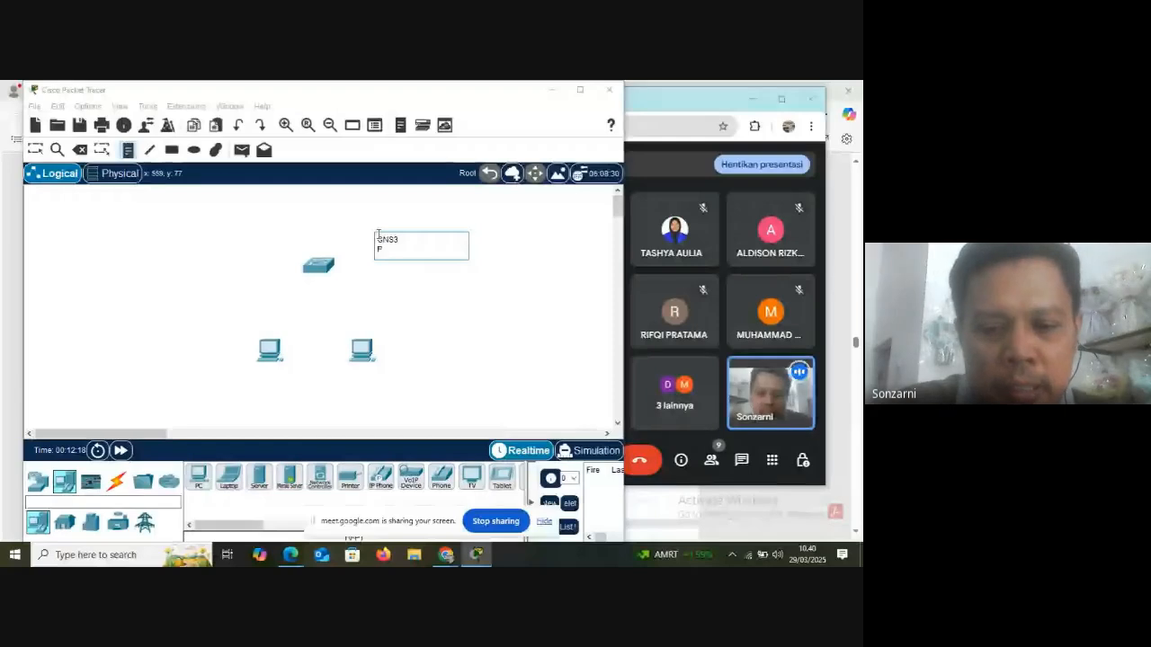
type("-Net")
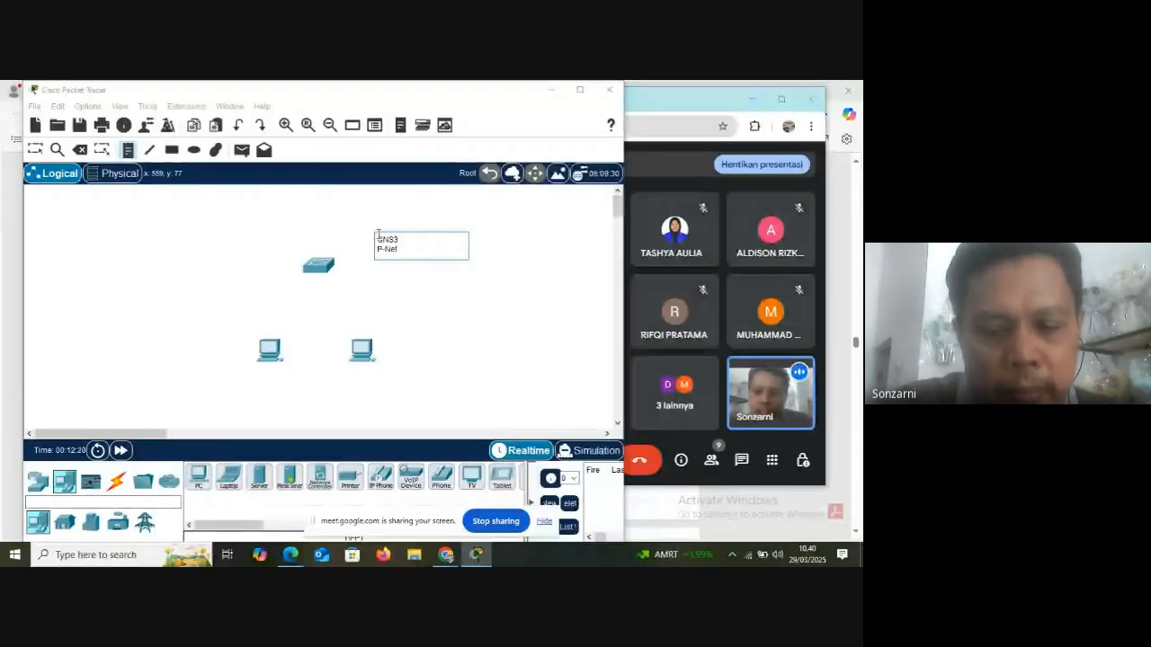
type("Lab")
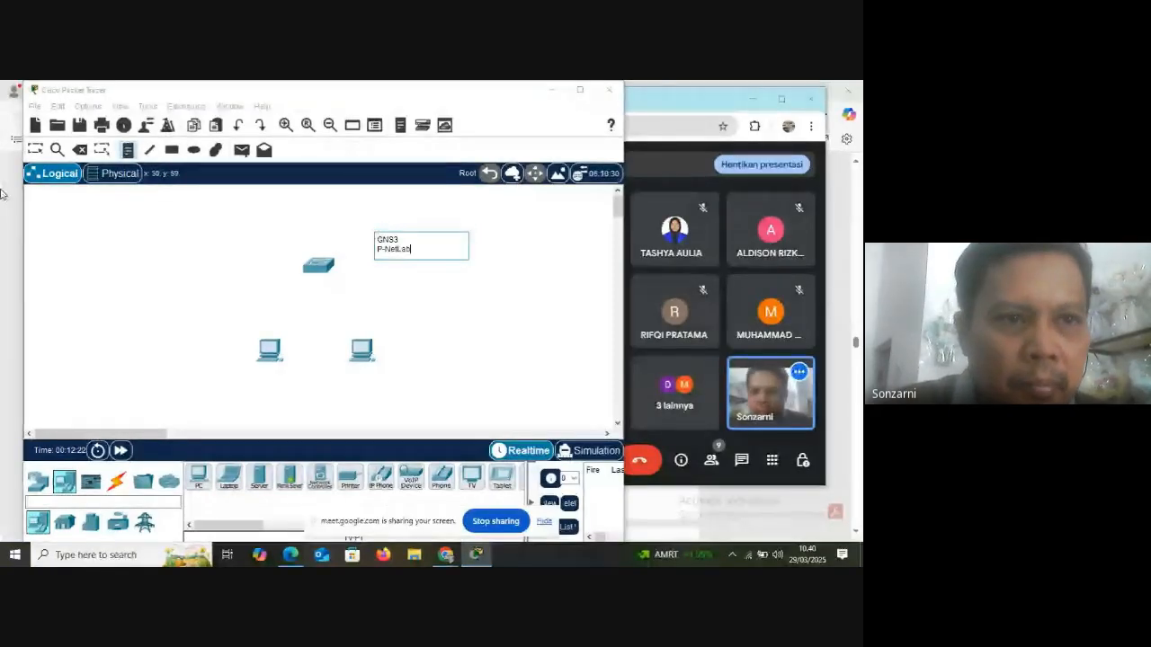
left_click(35, 150)
left_click_drag(382, 250, 339, 209)
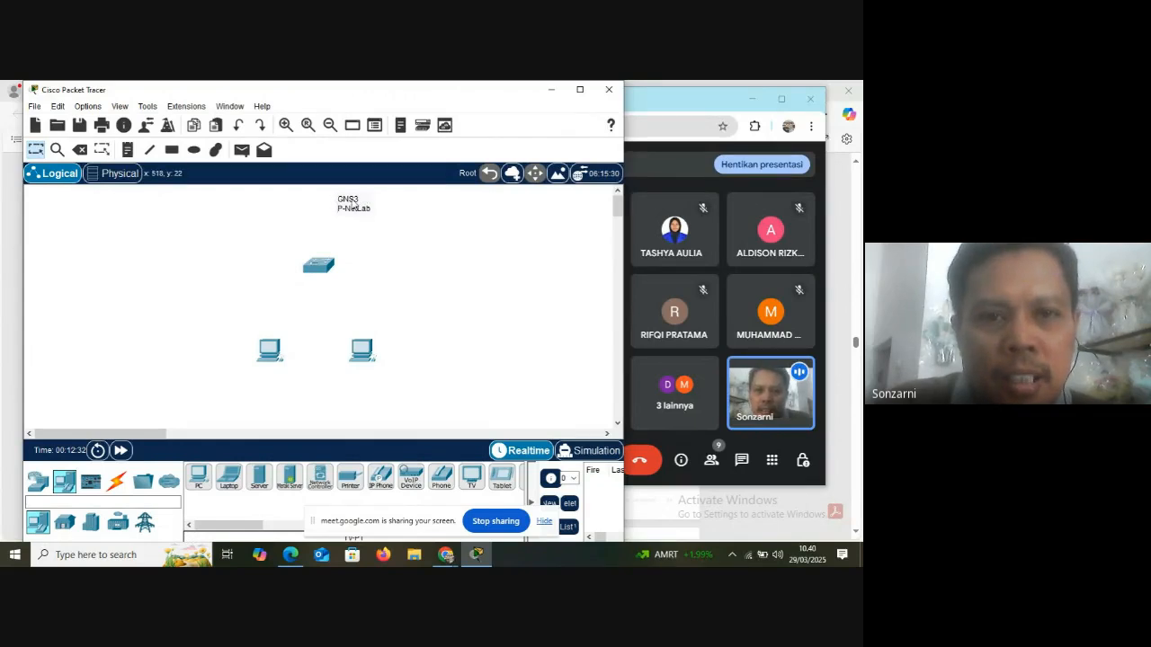
Delete the "GNS3 / P-NetLab" note above the switch and return to the Select tool
mouse_move(332, 268)
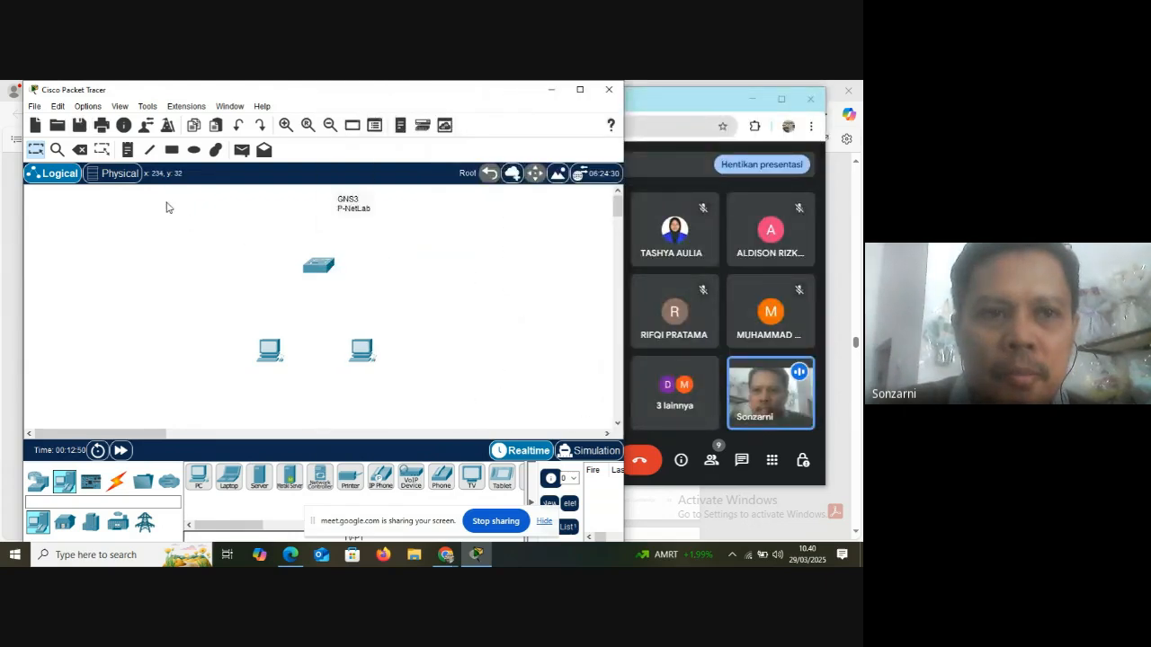
left_click(79, 149)
left_click(357, 209)
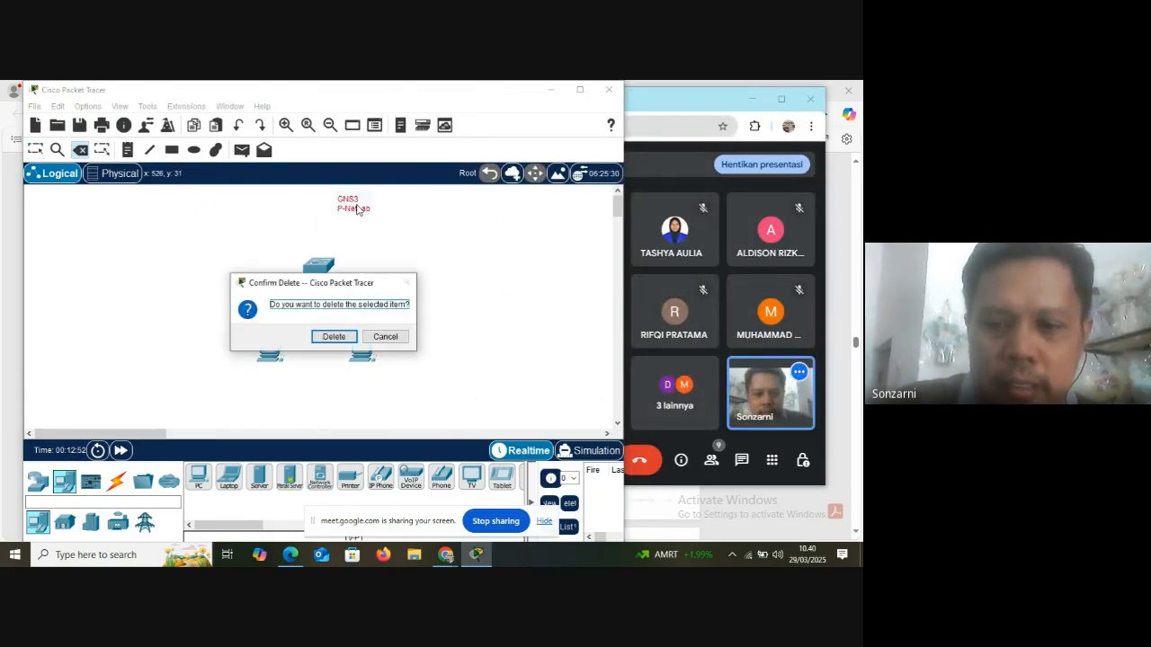
left_click(334, 336)
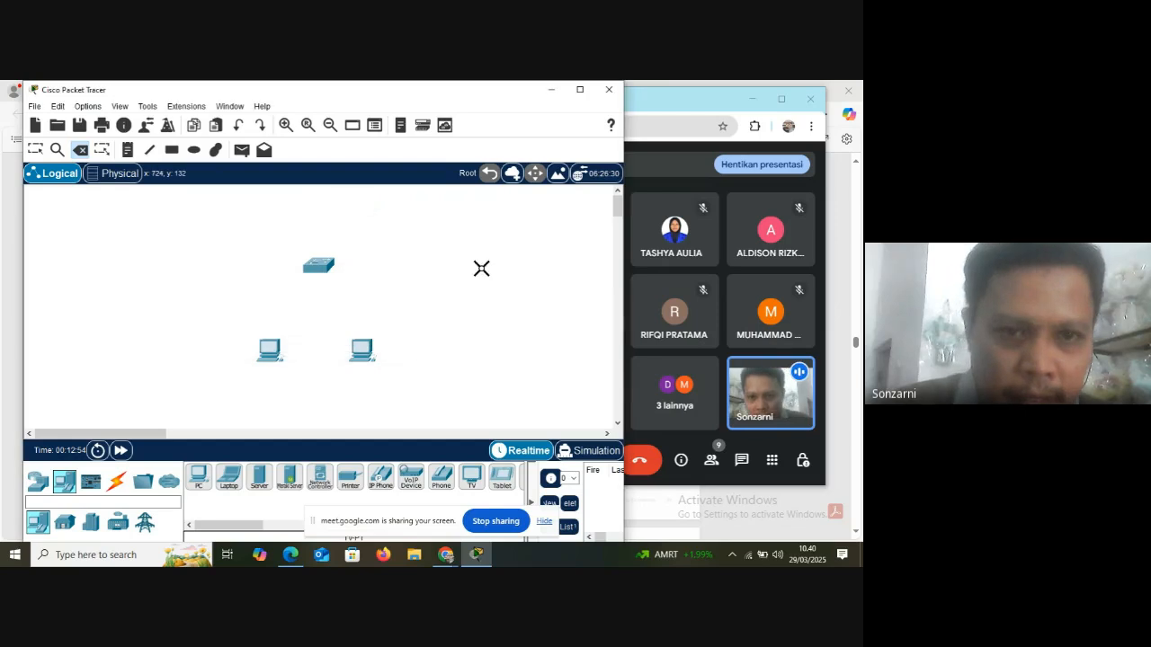
left_click(35, 150)
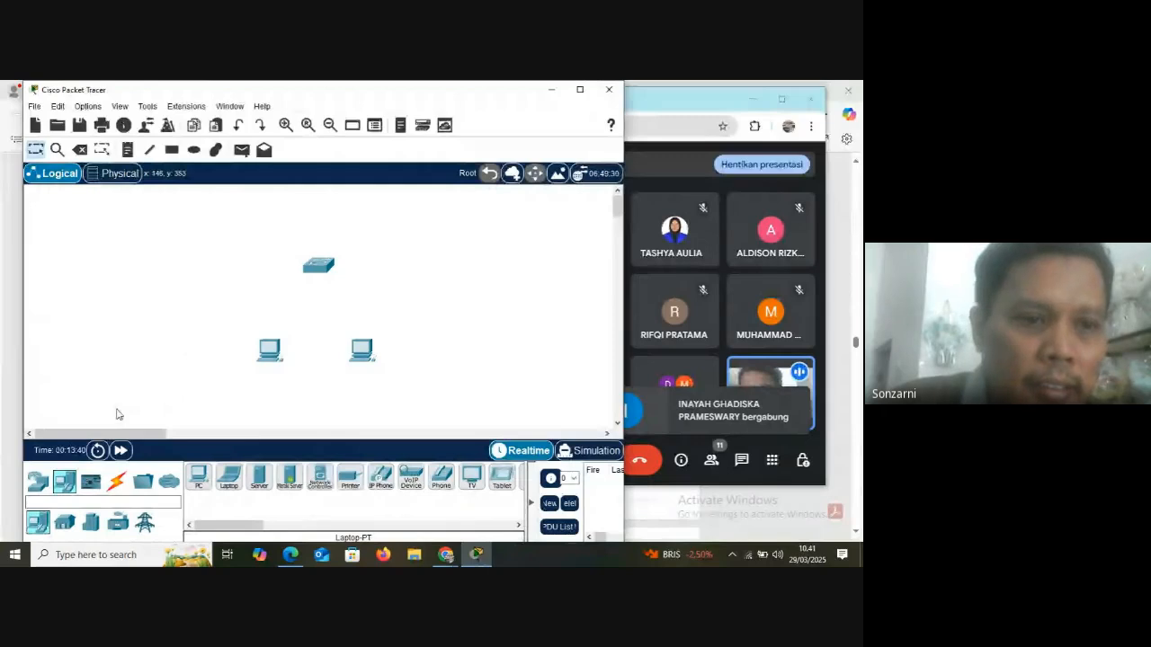
Look through the router, switch and hub models available among the network devices
left_click(37, 481)
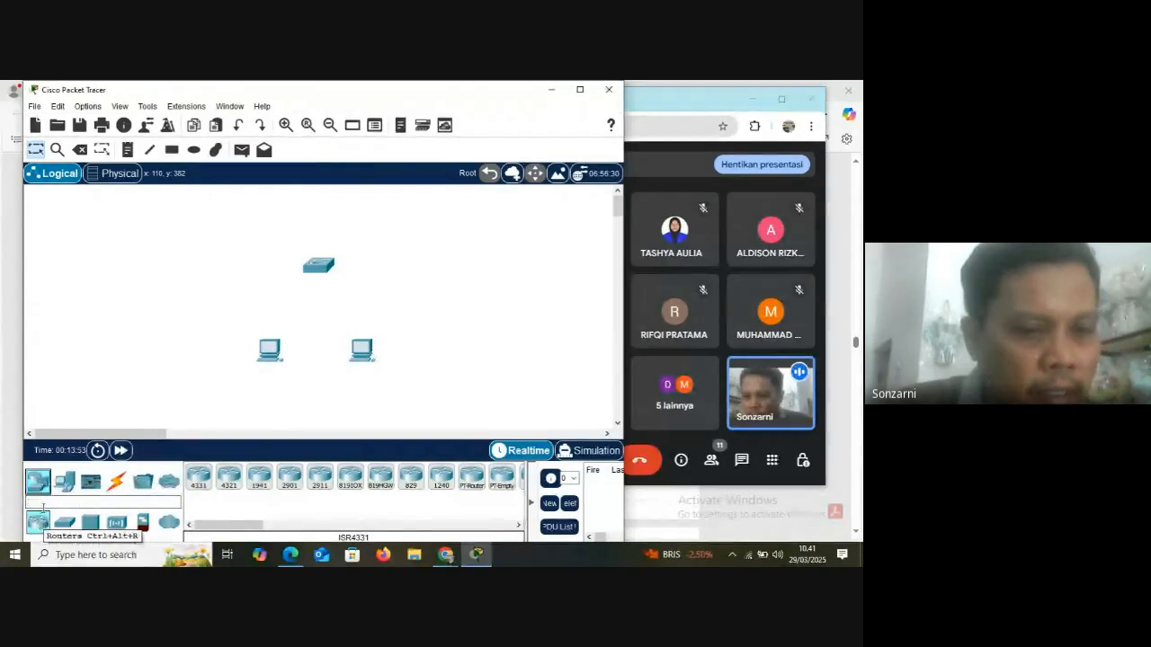
left_click(65, 524)
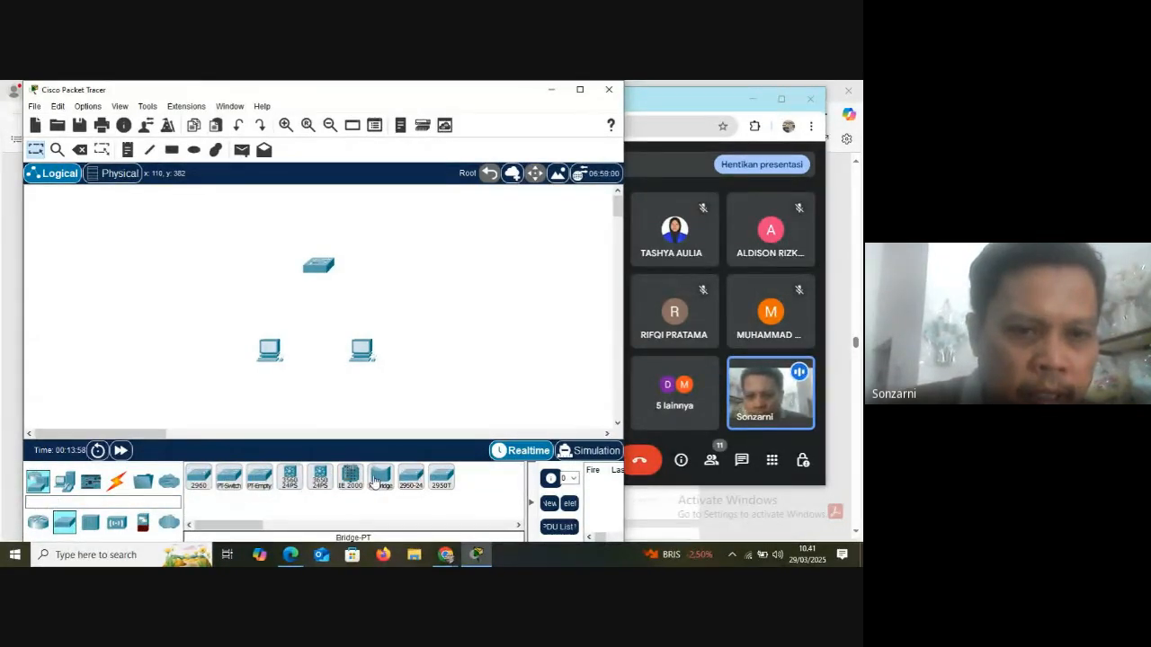
left_click(90, 523)
left_click(38, 522)
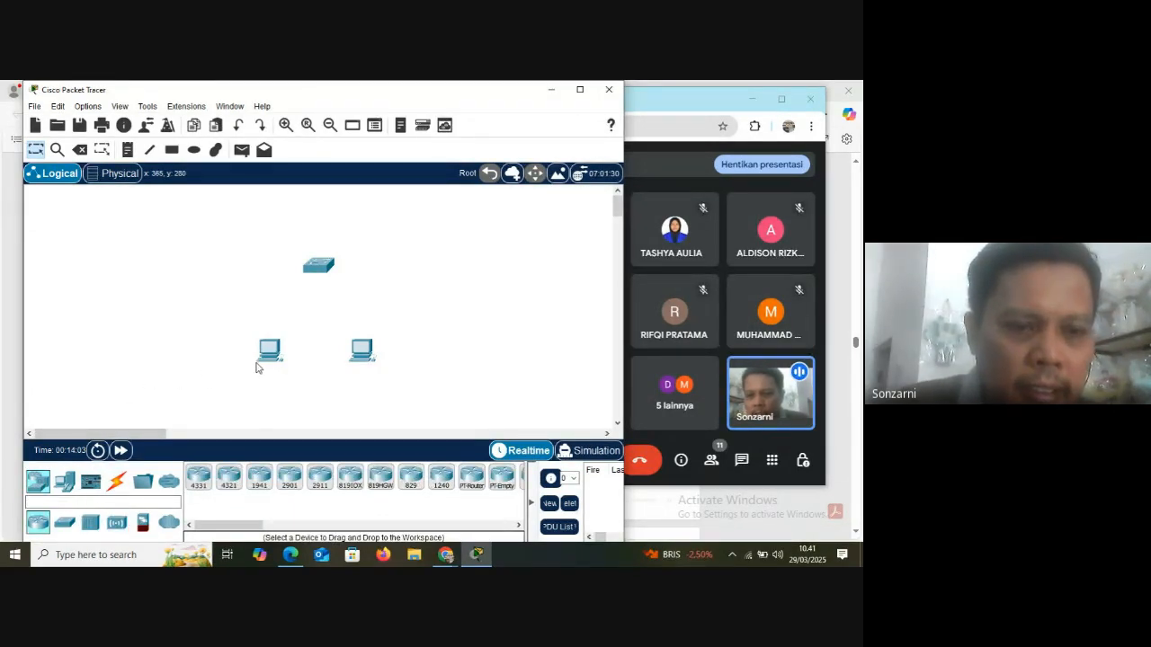
Place a Server-PT end device in the workspace below and to the left of the two PCs
left_click(61, 482)
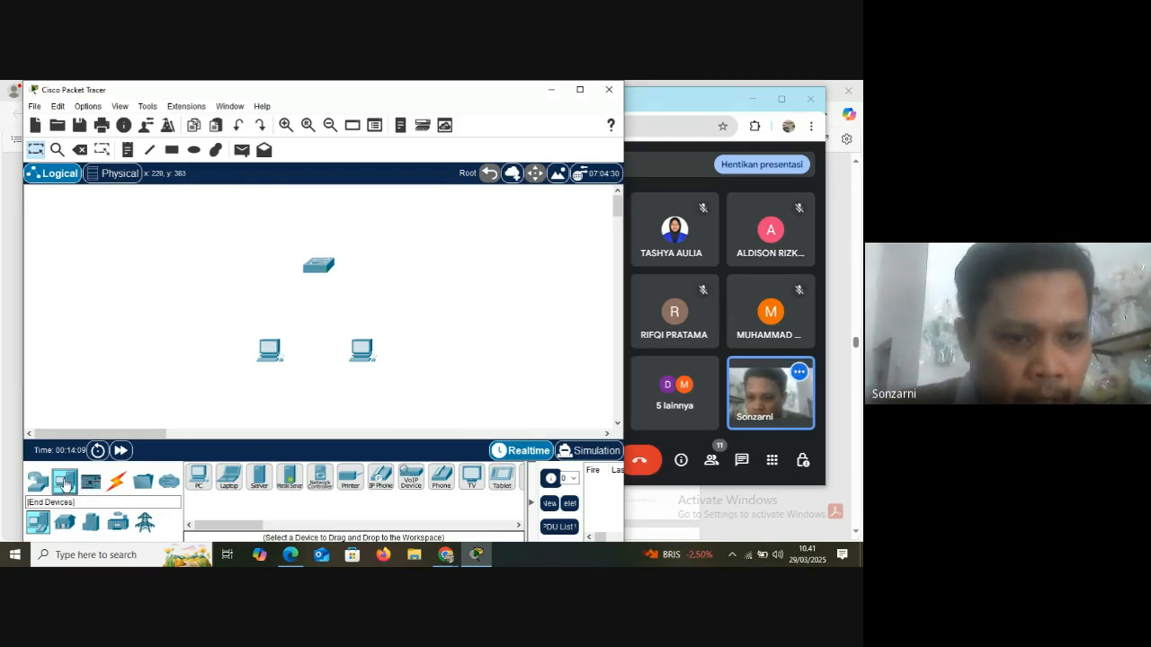
left_click(207, 488)
left_click(227, 485)
left_click(206, 488)
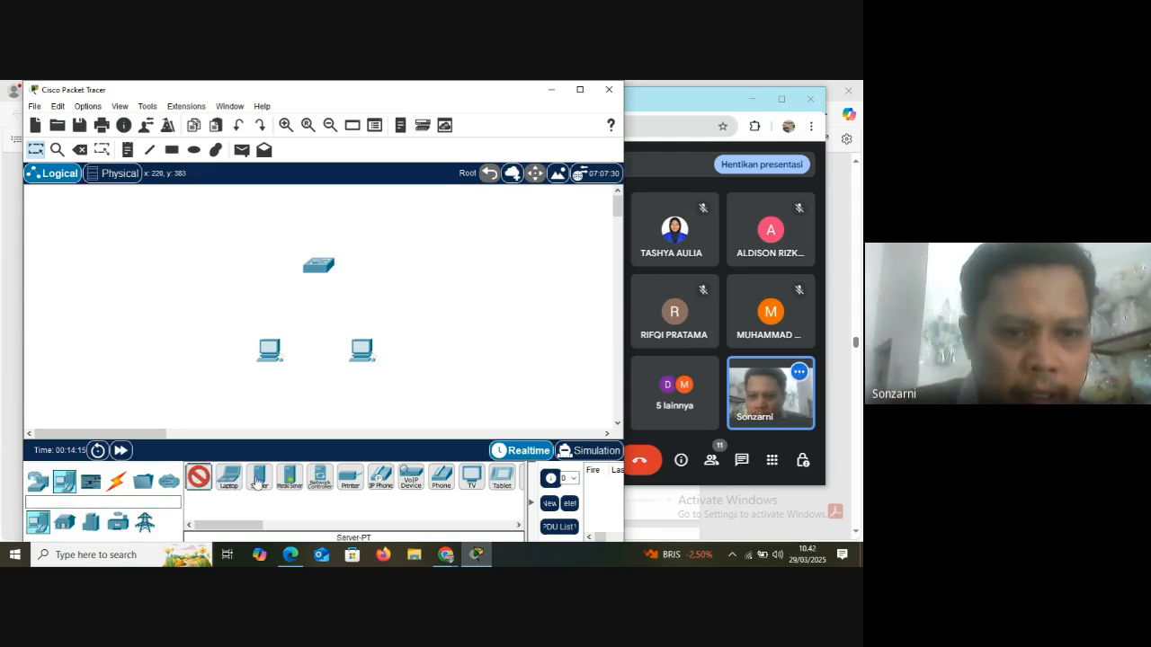
left_click(258, 483)
left_click(210, 421)
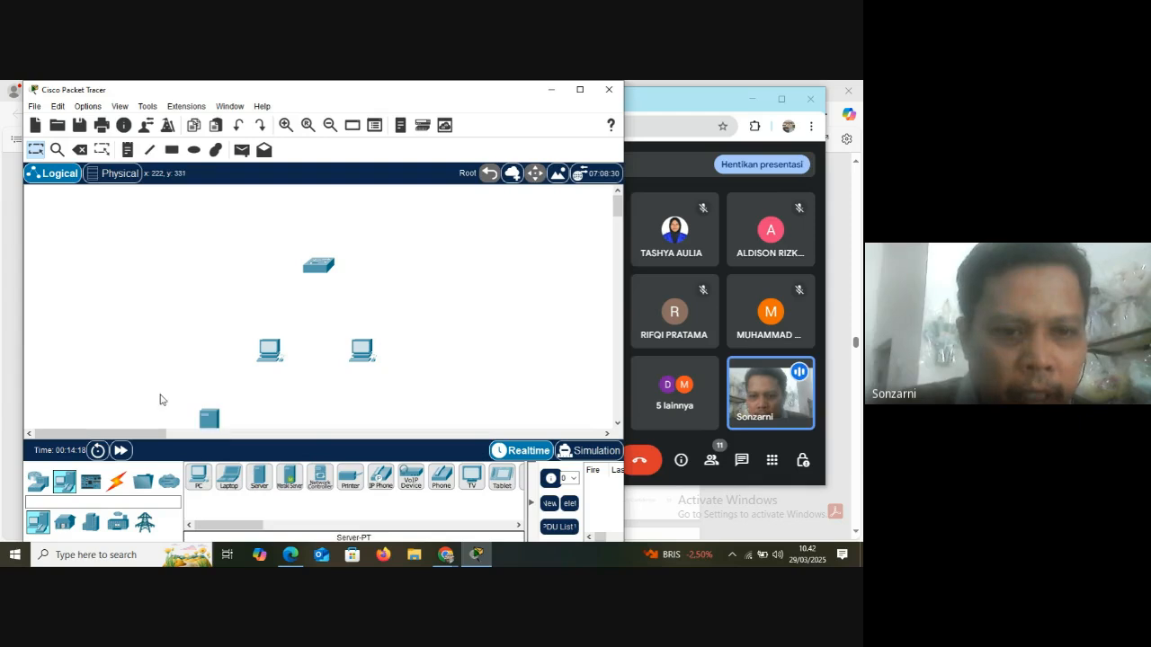
Delete the server below the PCs and return to the Select tool
left_click(79, 150)
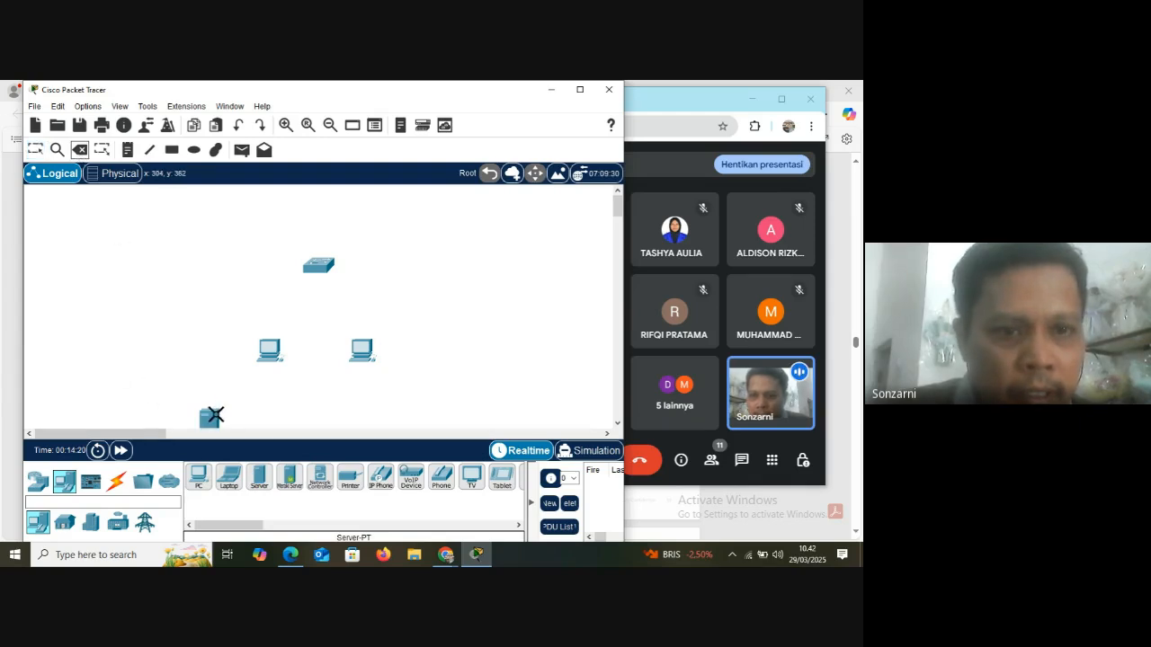
left_click(216, 416)
left_click(324, 336)
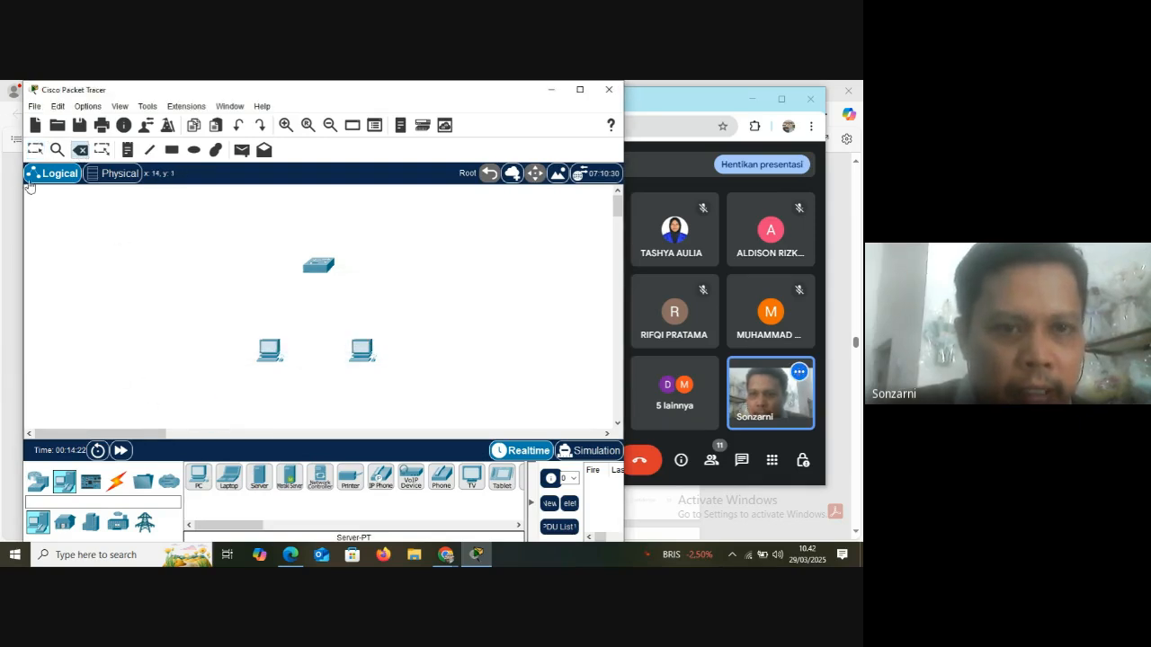
left_click(35, 150)
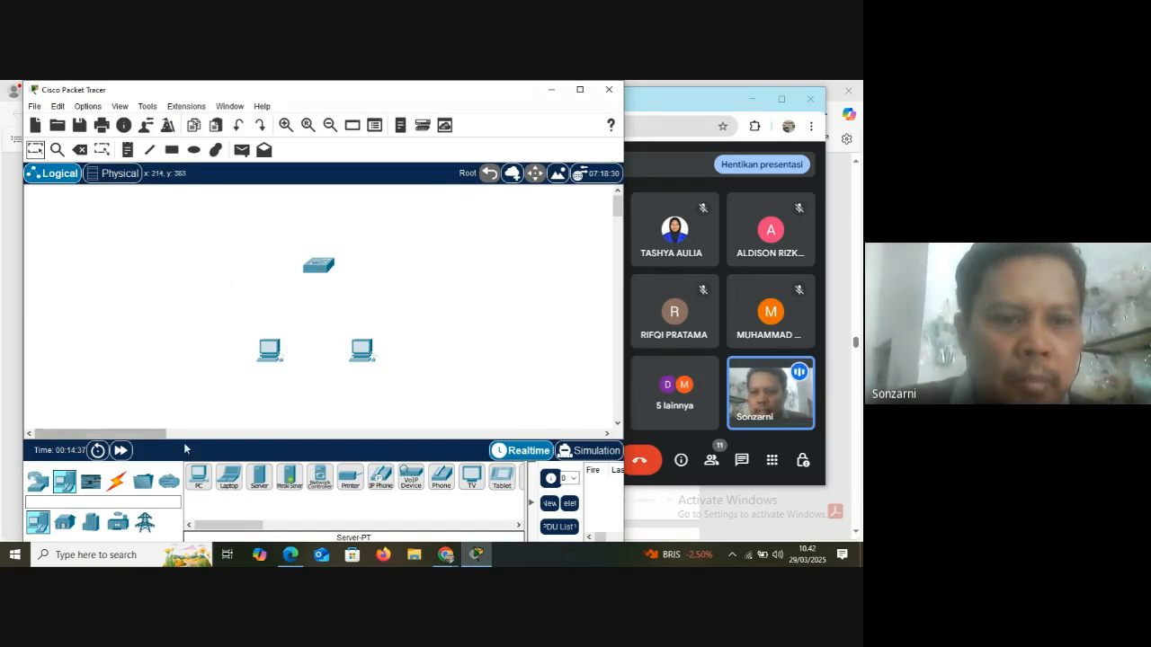
Connect the left PC to the switch using the automatically chosen connection type
left_click(119, 486)
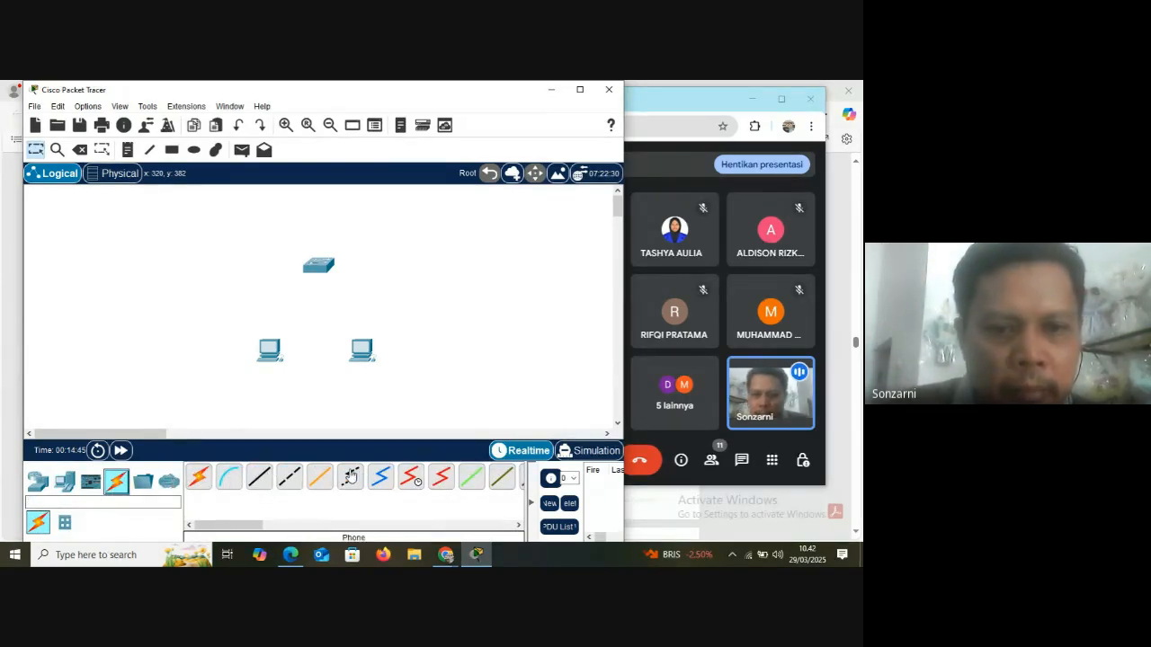
left_click(199, 479)
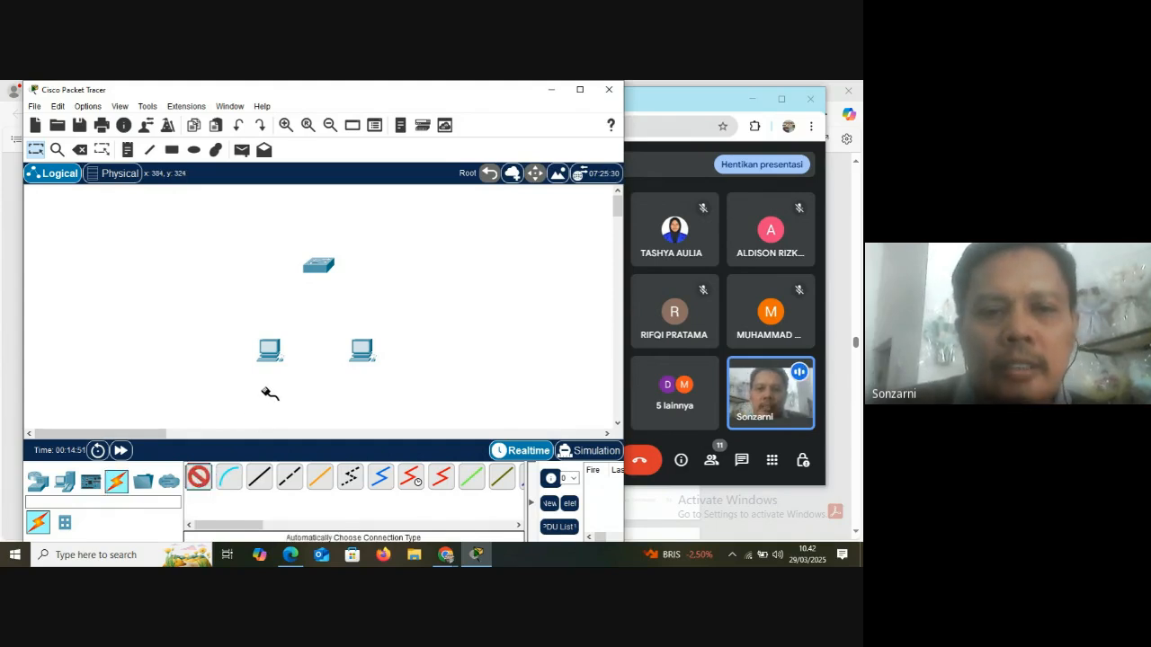
mouse_move(275, 349)
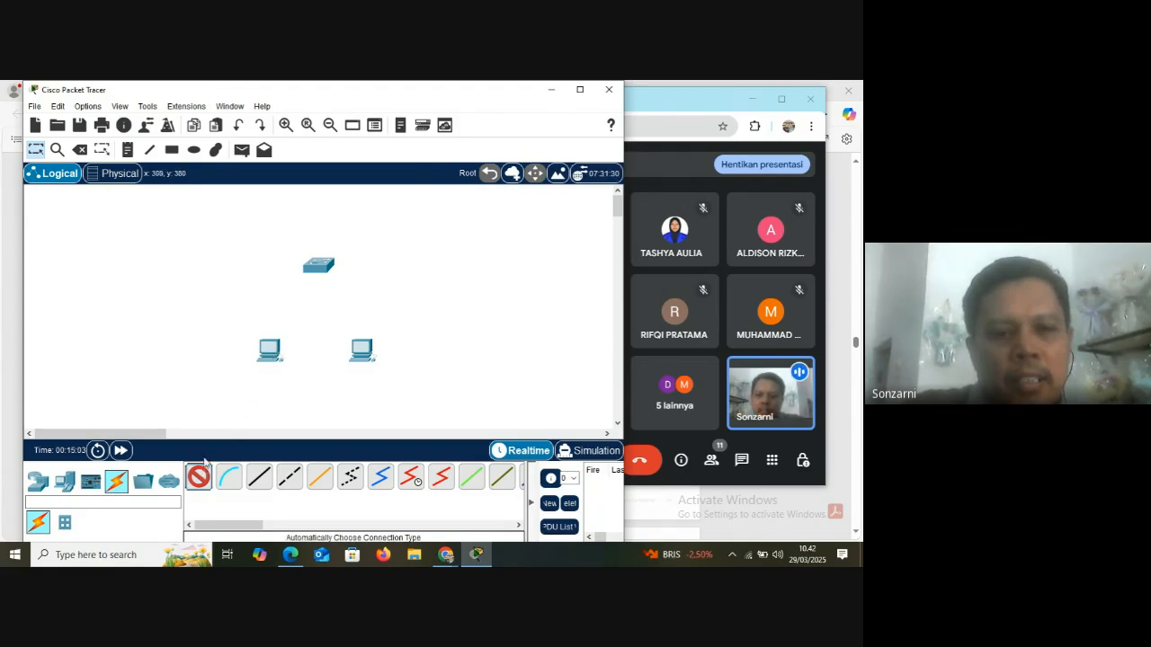
left_click(278, 345)
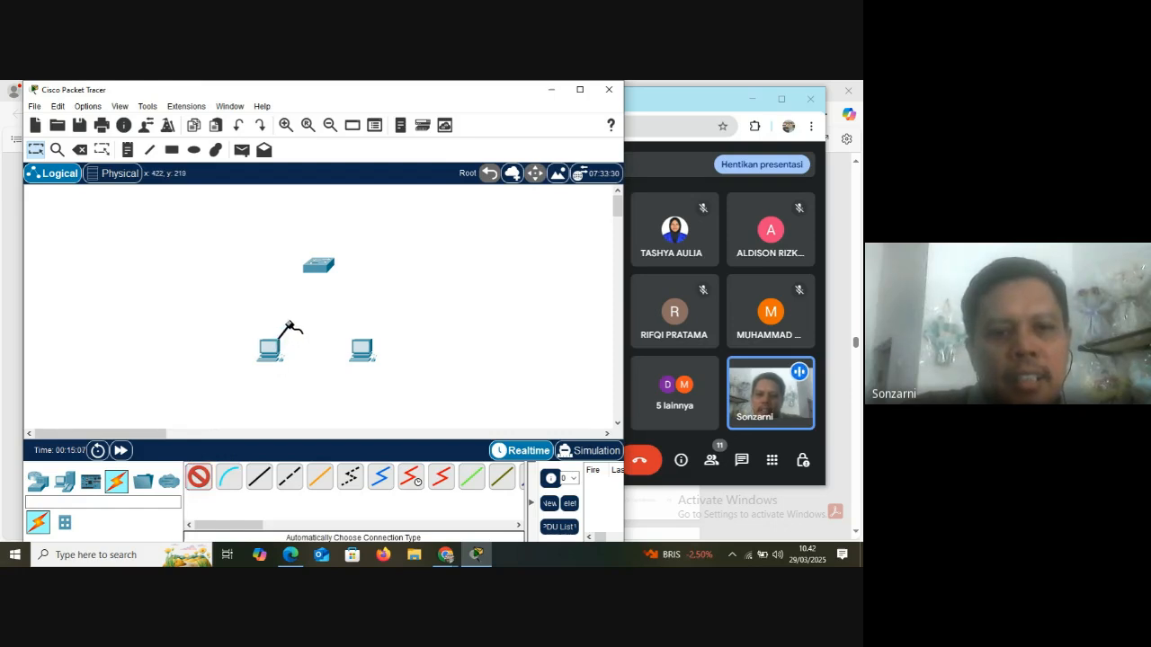
left_click(316, 265)
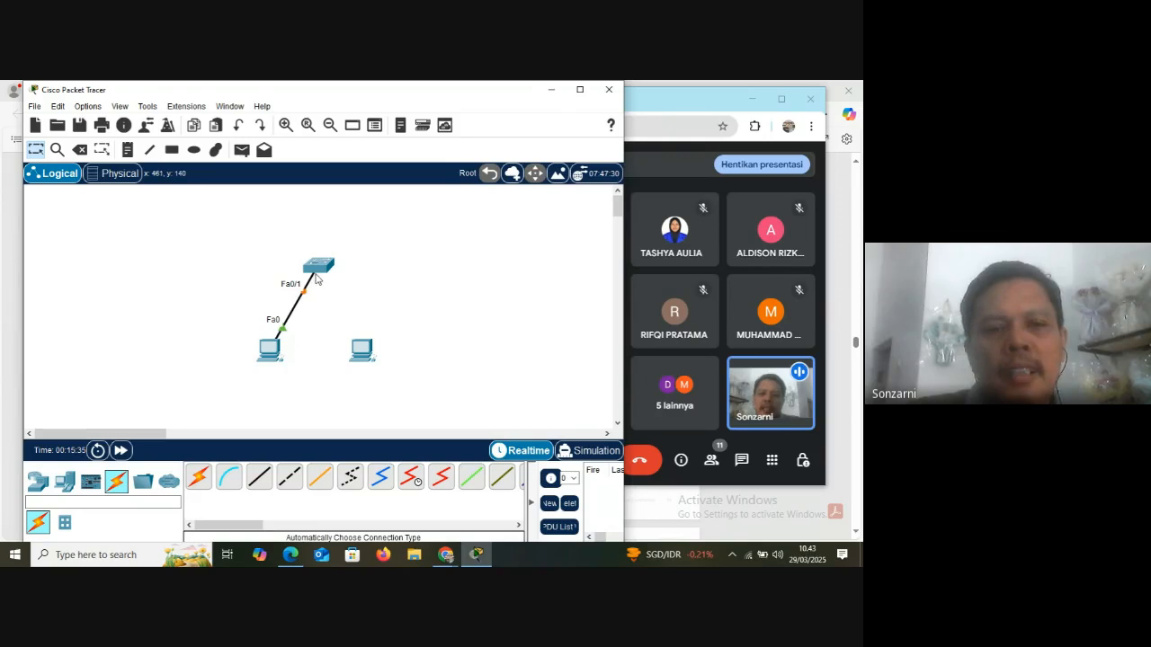
Connect the right PC's FastEthernet0 port to the switch's FastEthernet0/2 port with a Copper Straight-Through cable
mouse_move(316, 279)
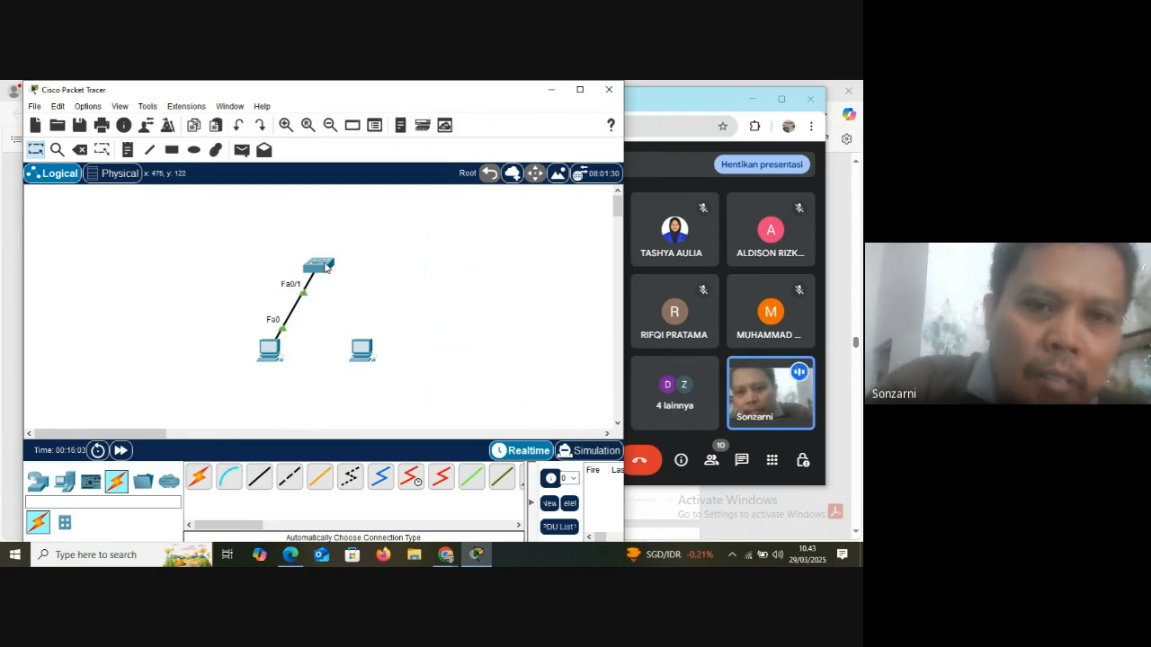
mouse_move(363, 350)
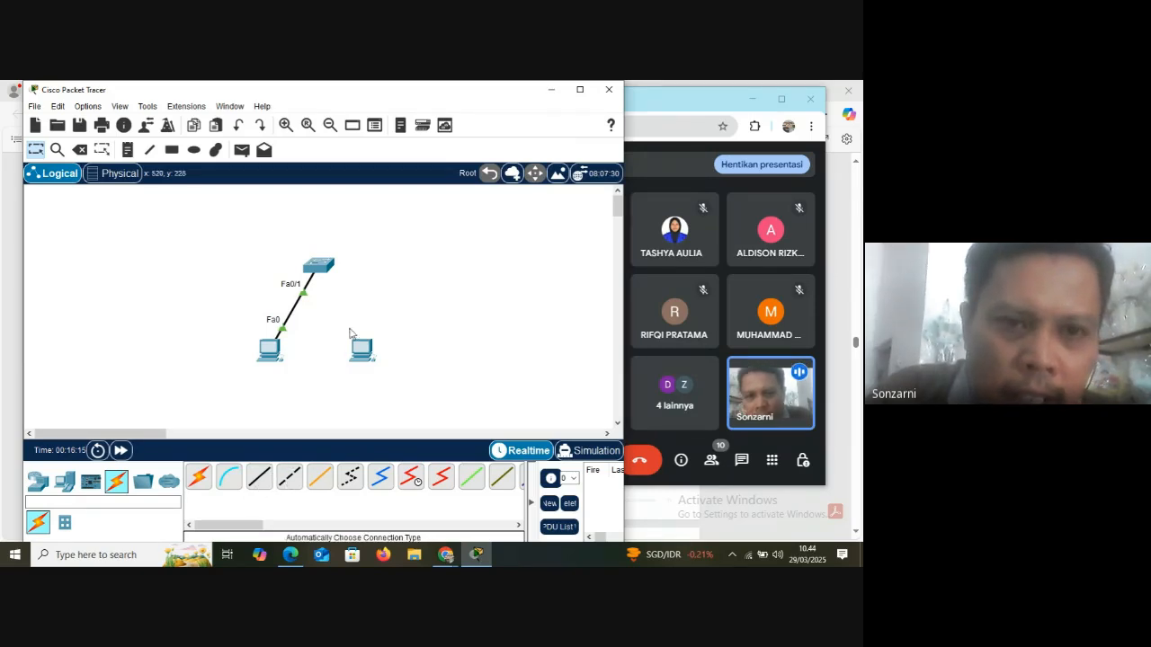
left_click(256, 482)
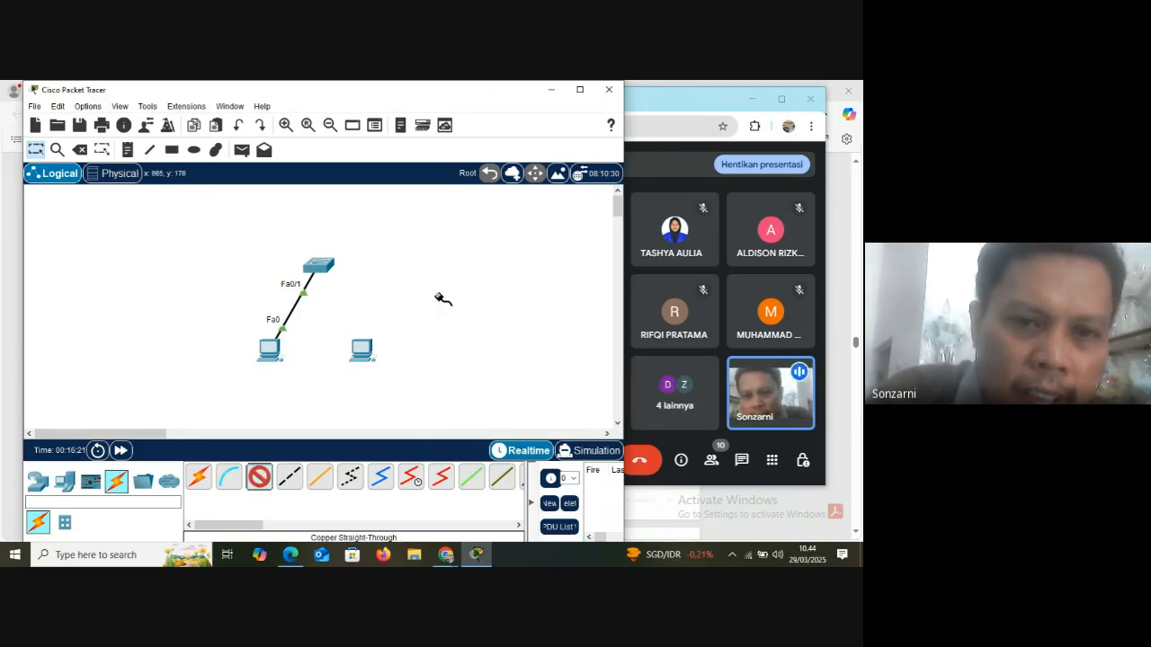
left_click(365, 349)
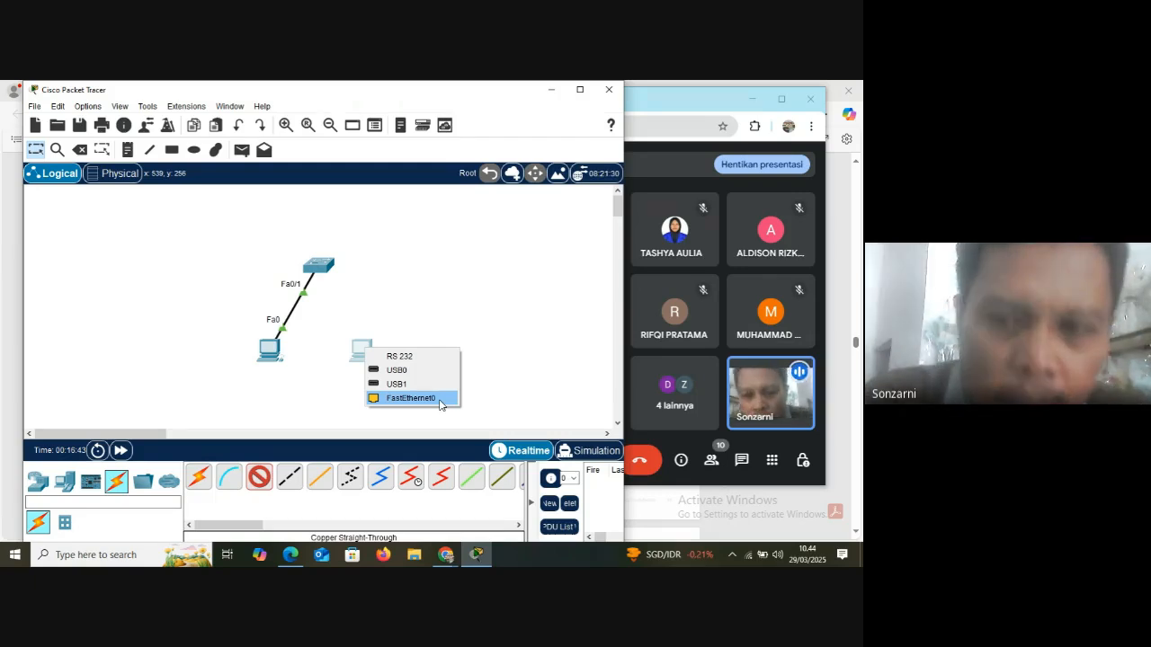
left_click(361, 349)
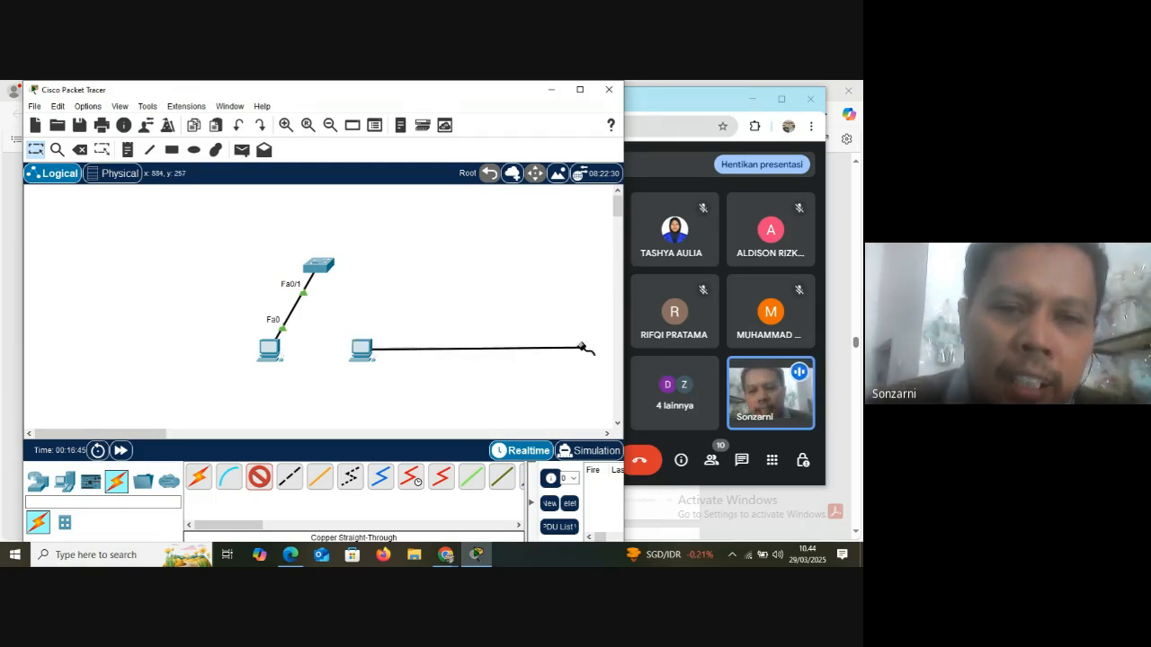
left_click(319, 265)
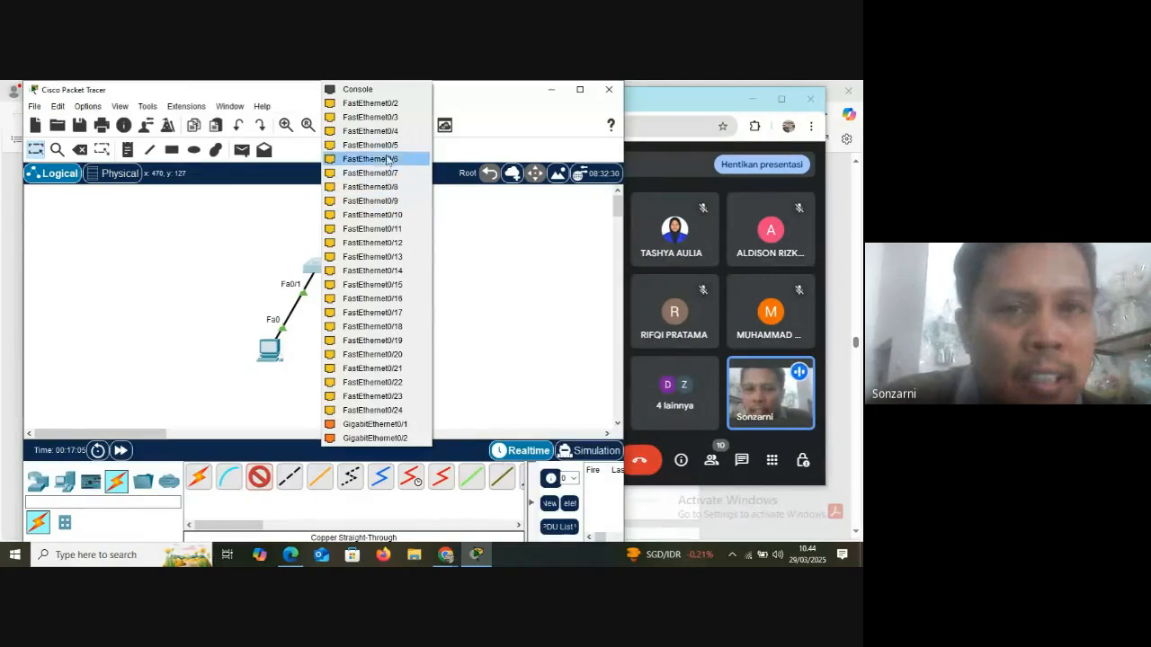
left_click(390, 110)
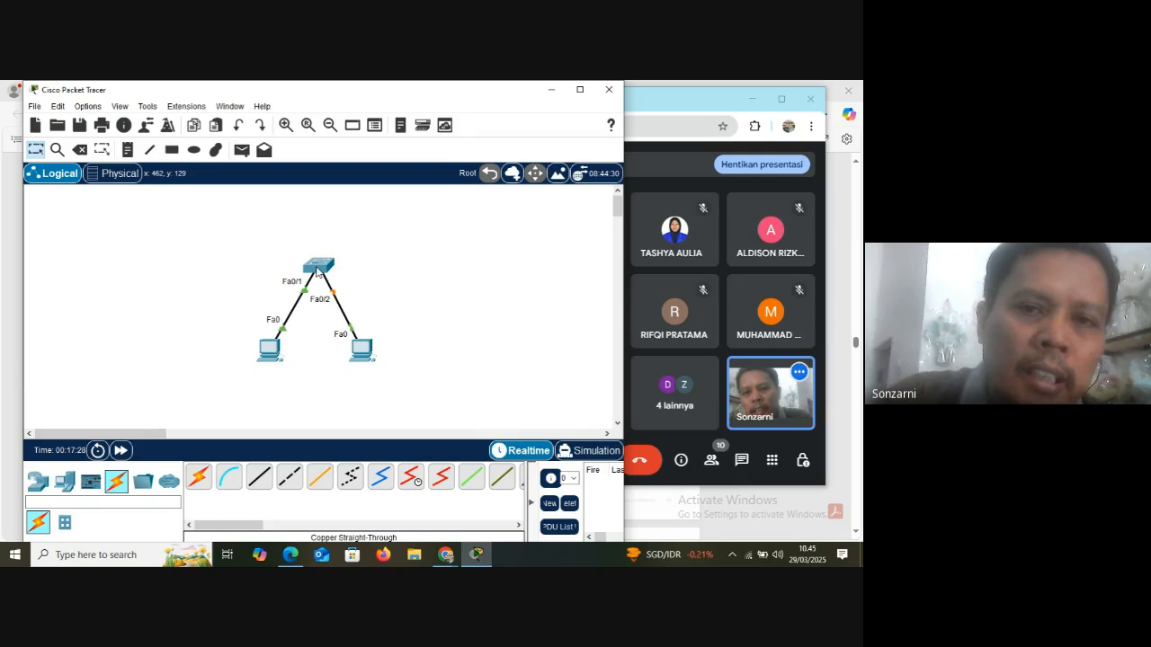
Turn on Show Device Name Labels in the interface preferences and close the preferences
mouse_move(316, 271)
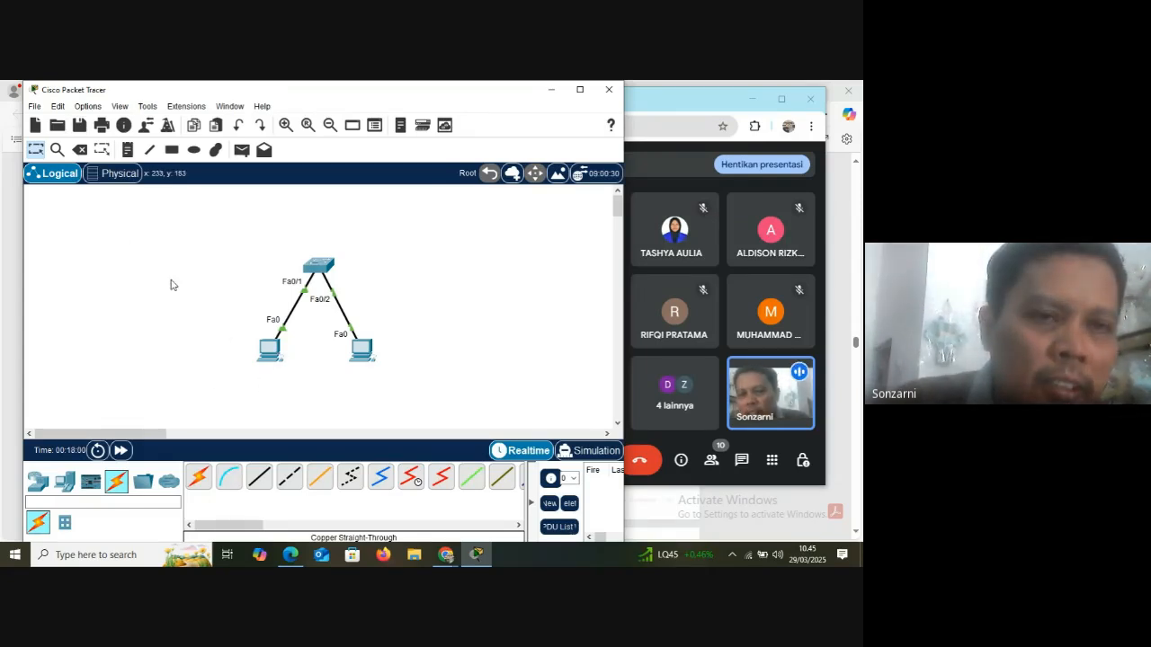
left_click(89, 107)
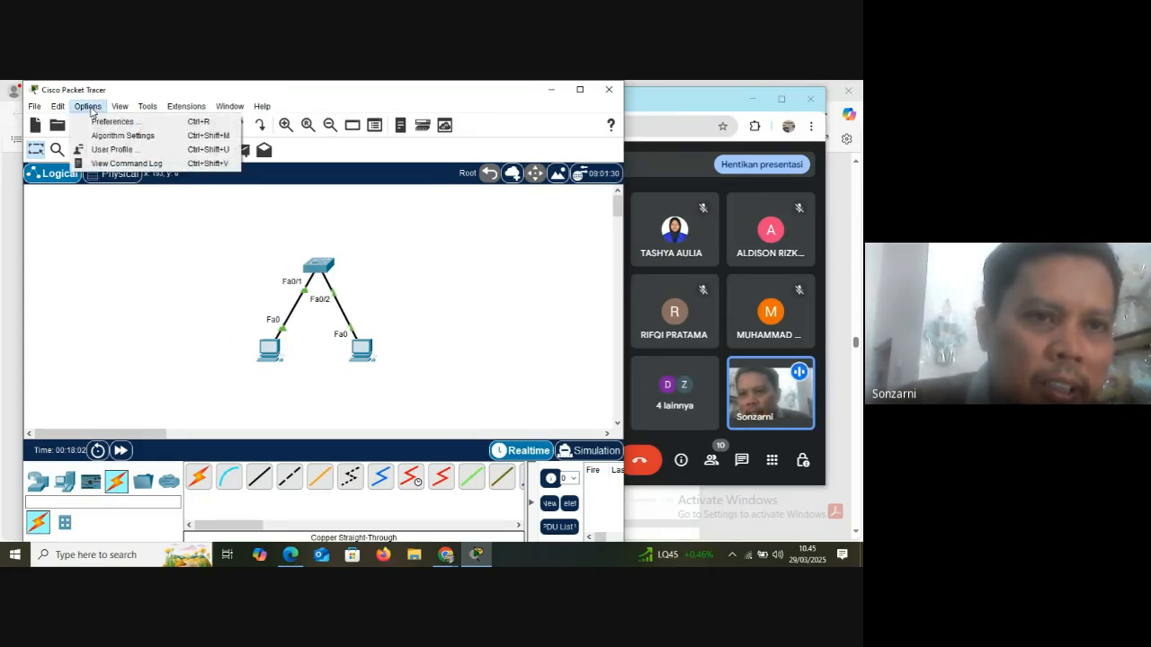
left_click(104, 125)
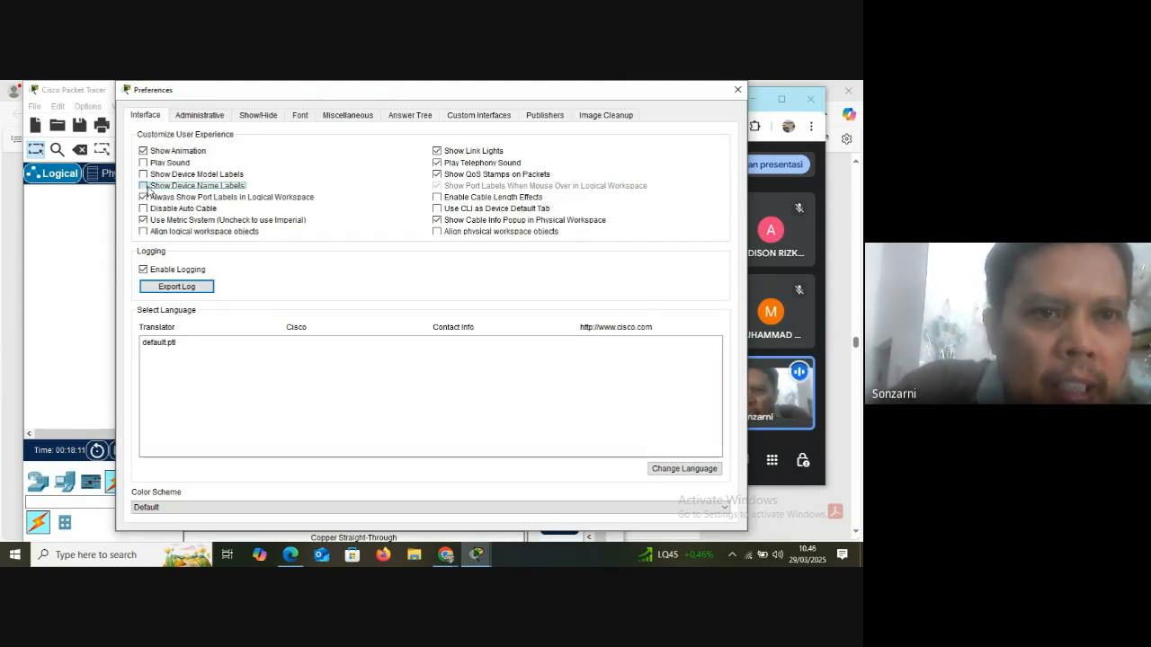
left_click(145, 186)
left_click(737, 90)
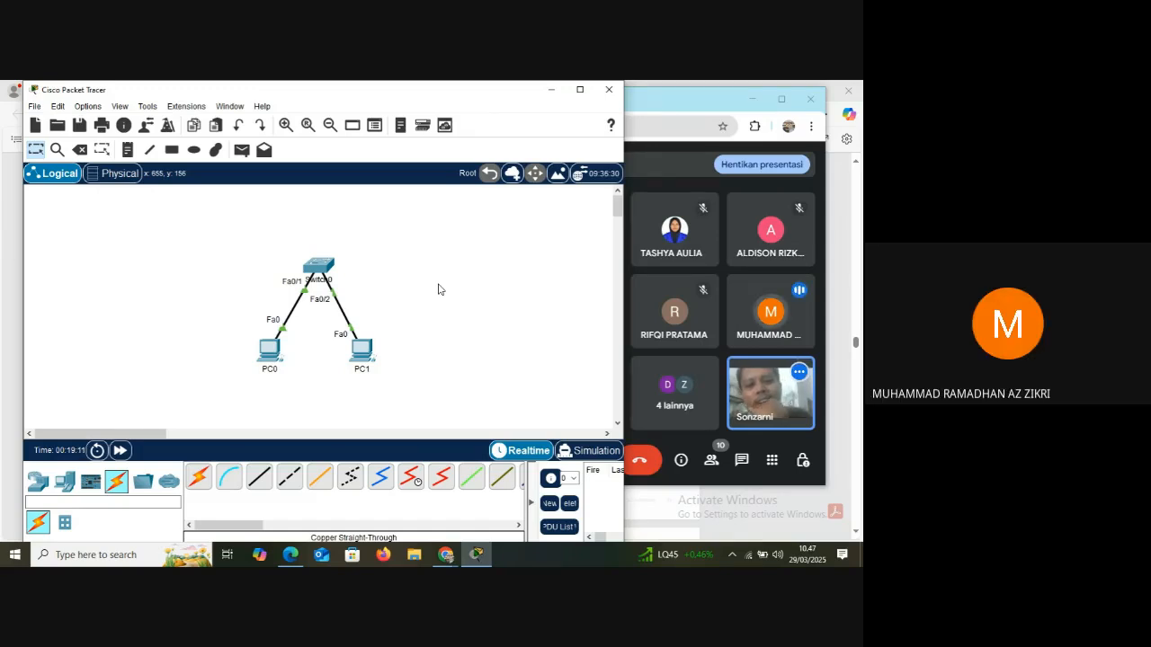
Check the participant list of the Google Meet call, close it and switch back to Cisco Packet Tracer
left_click(711, 460)
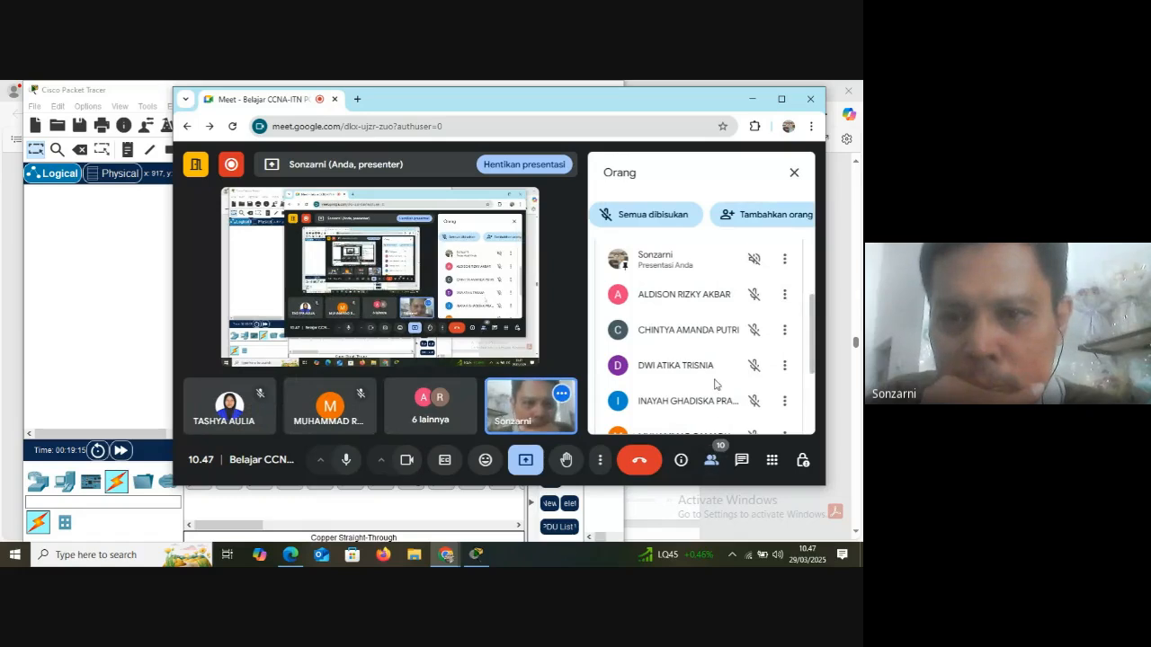
scroll(688, 370, "down", 3)
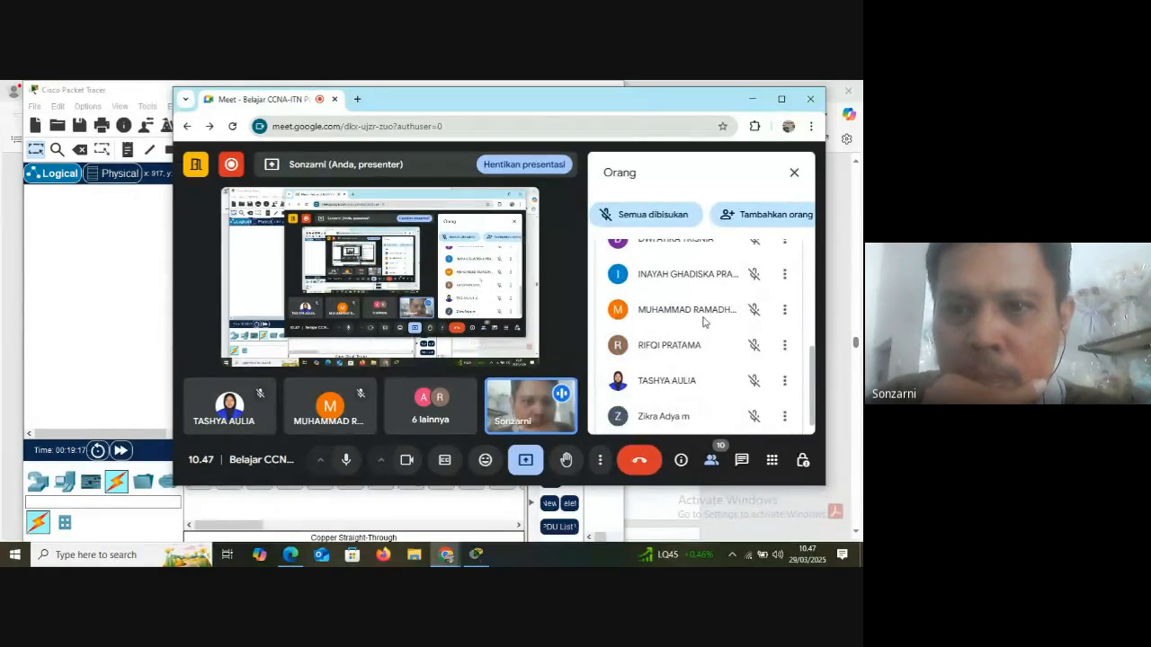
left_click(794, 172)
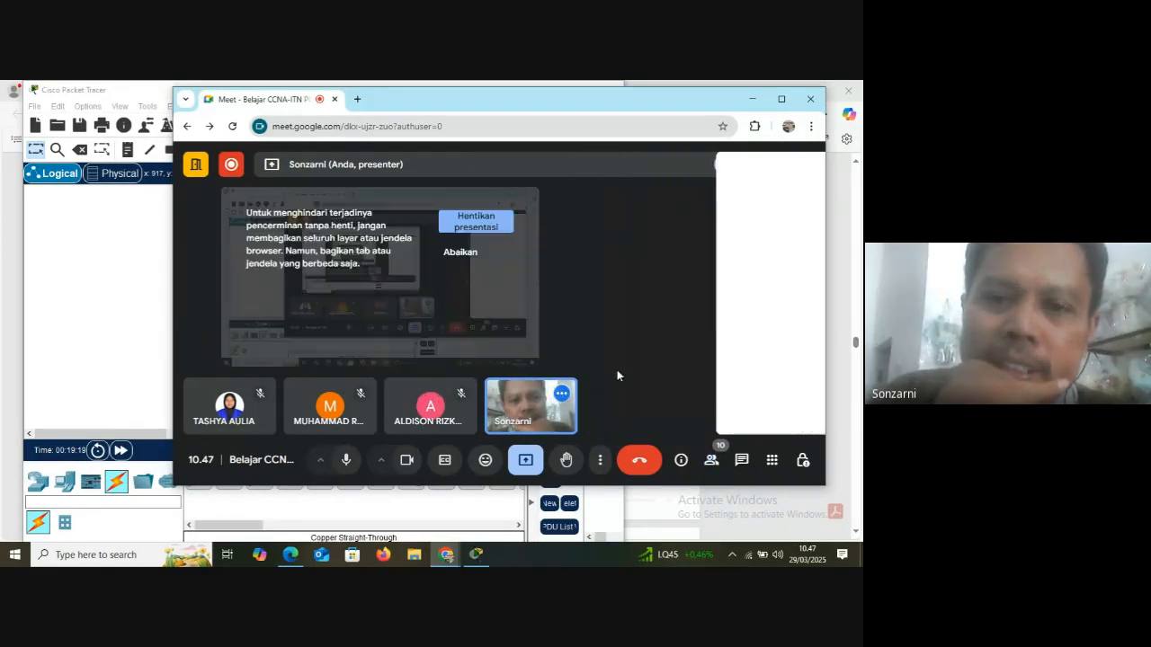
left_click(477, 555)
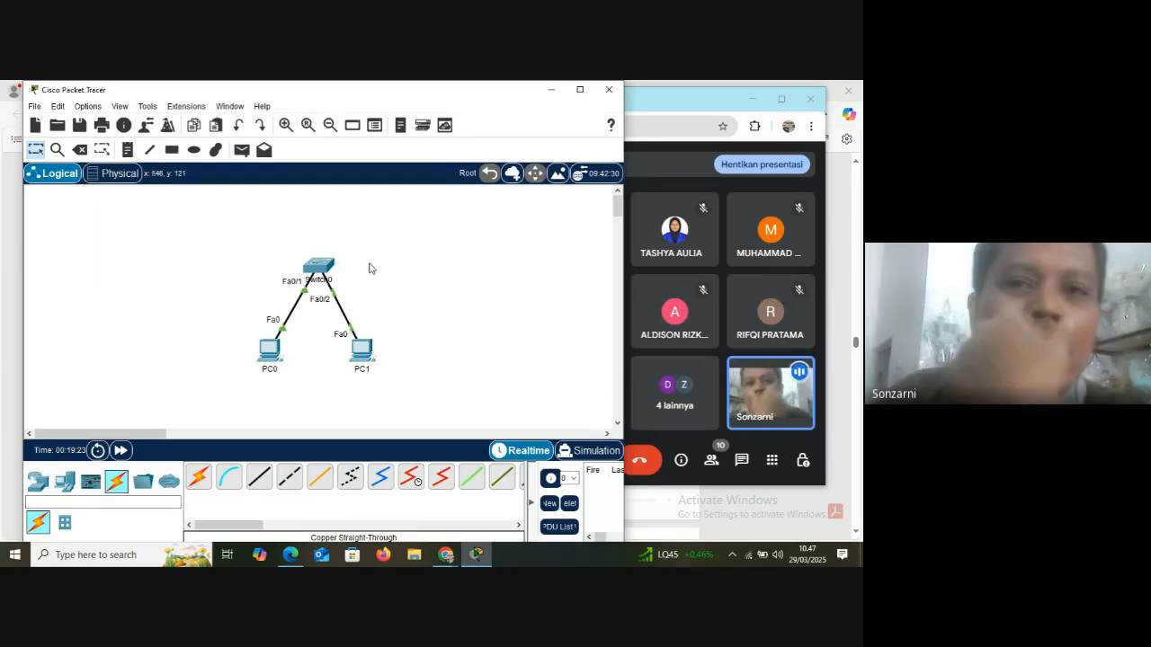
Open the switch's physical device view, move its window clear of the topology and return to the workspace
left_click(318, 270)
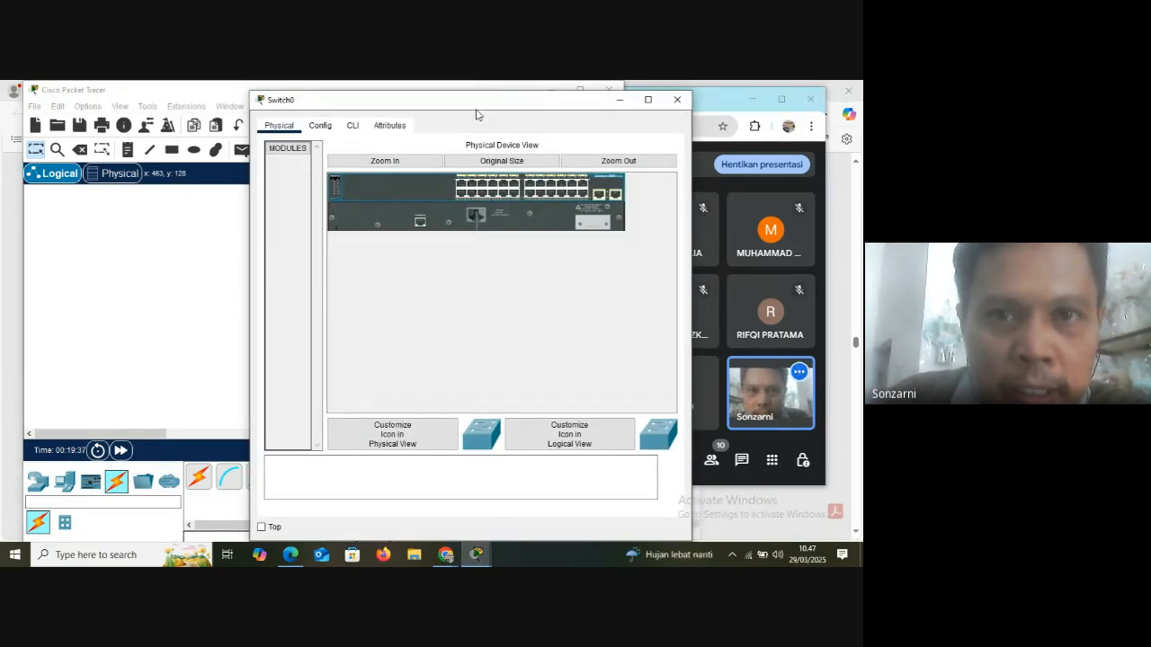
left_click_drag(477, 114, 622, 181)
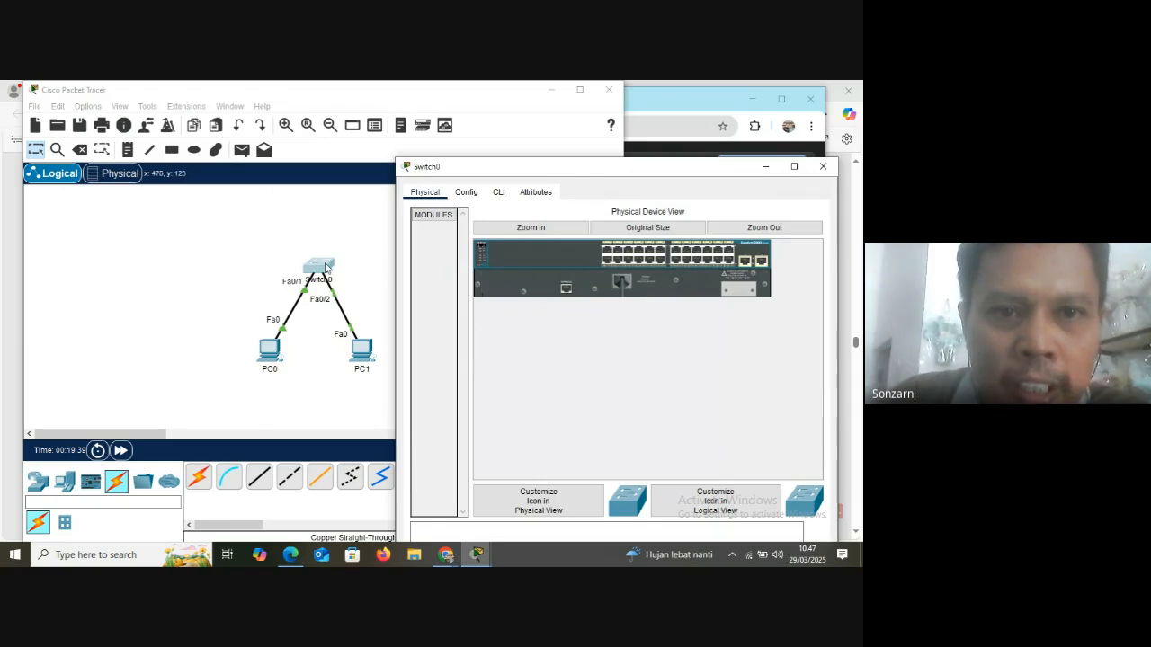
left_click(312, 229)
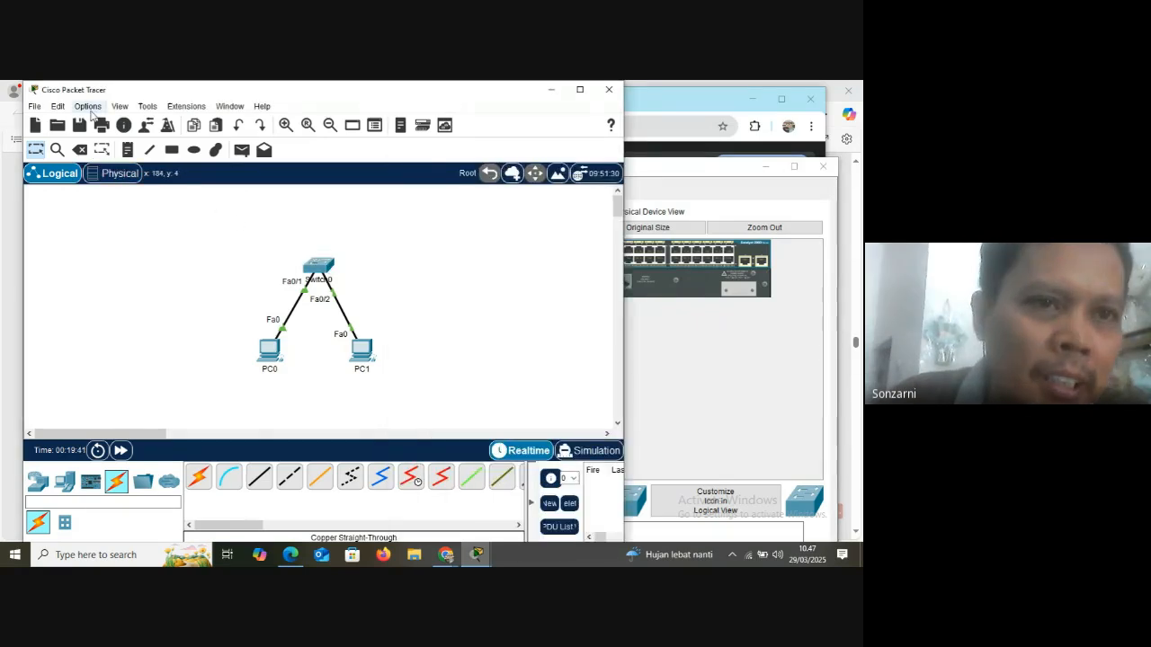
Turn on Show Device Model Labels in the interface preferences and close the preferences
left_click(91, 111)
left_click(97, 120)
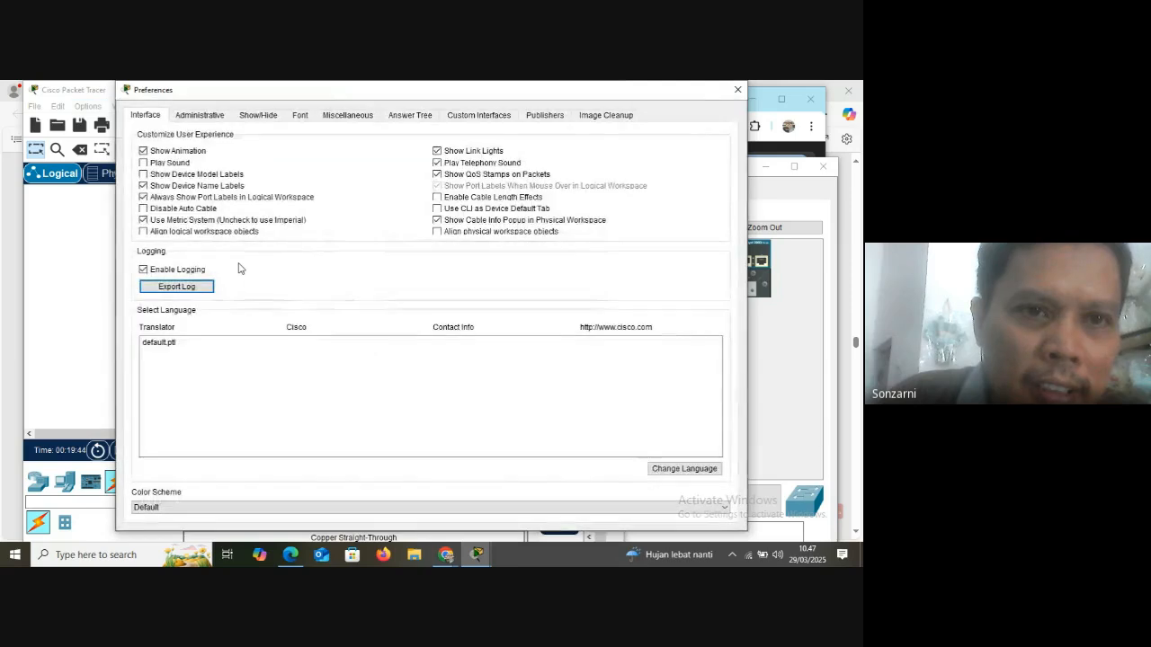
left_click(191, 176)
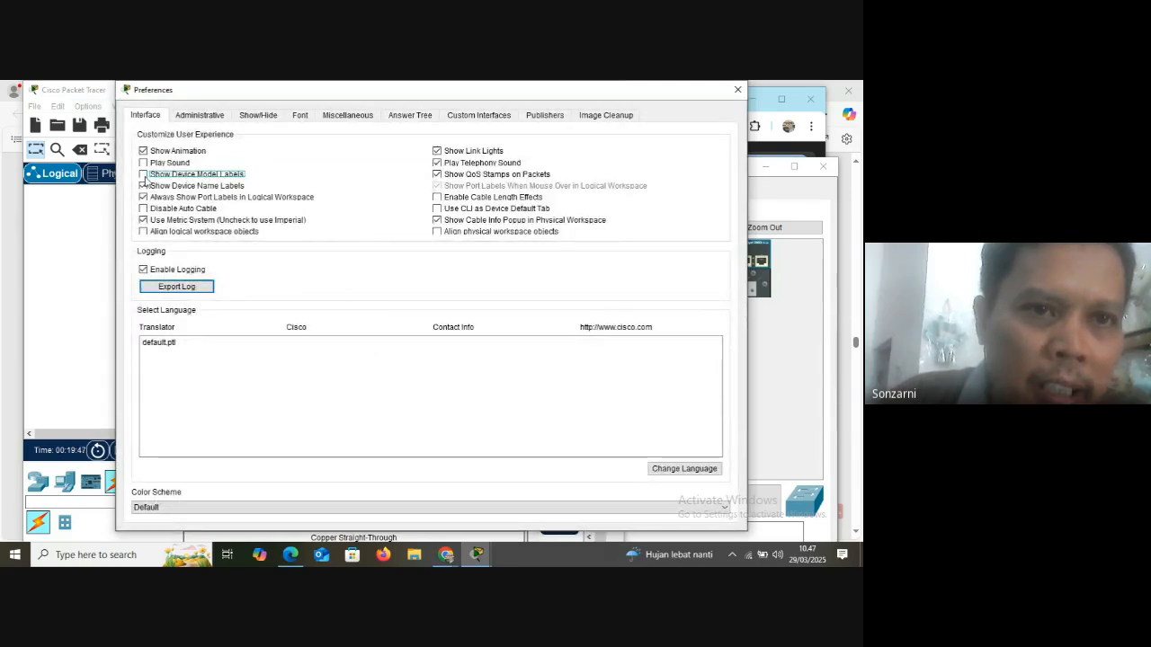
left_click(737, 89)
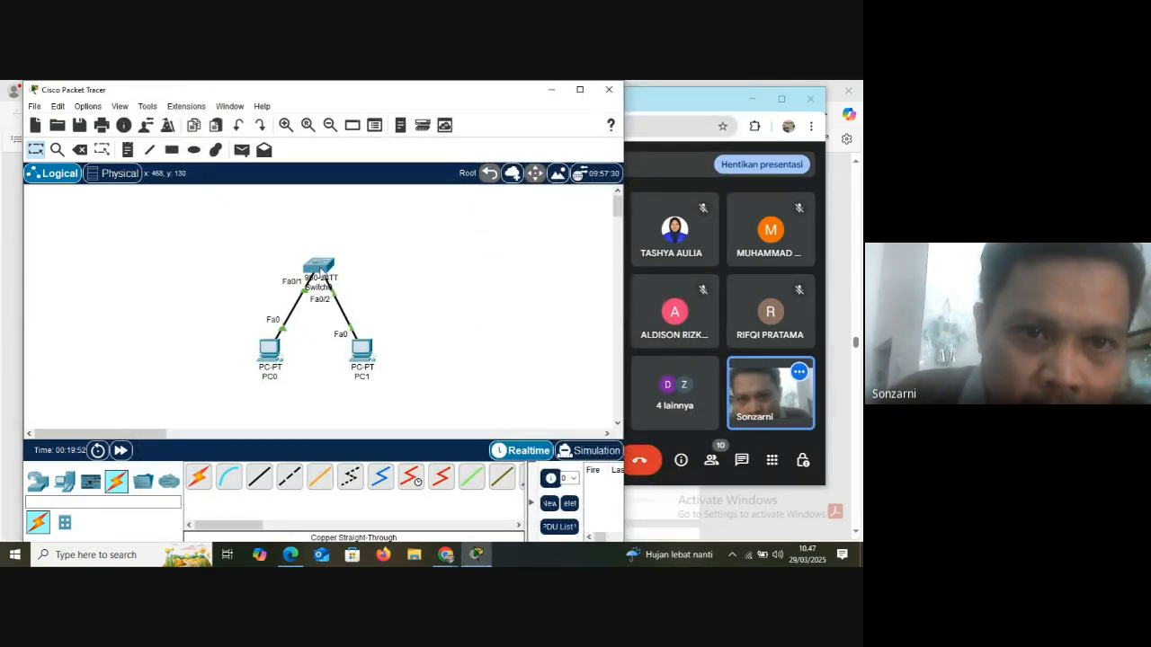
Rearrange the topology into a spread-out row with PC0 left of the switch and PC1 right of it
mouse_move(320, 270)
left_mouse_down()
mouse_move(354, 261)
mouse_move(341, 265)
left_mouse_up()
left_click_drag(270, 355, 186, 280)
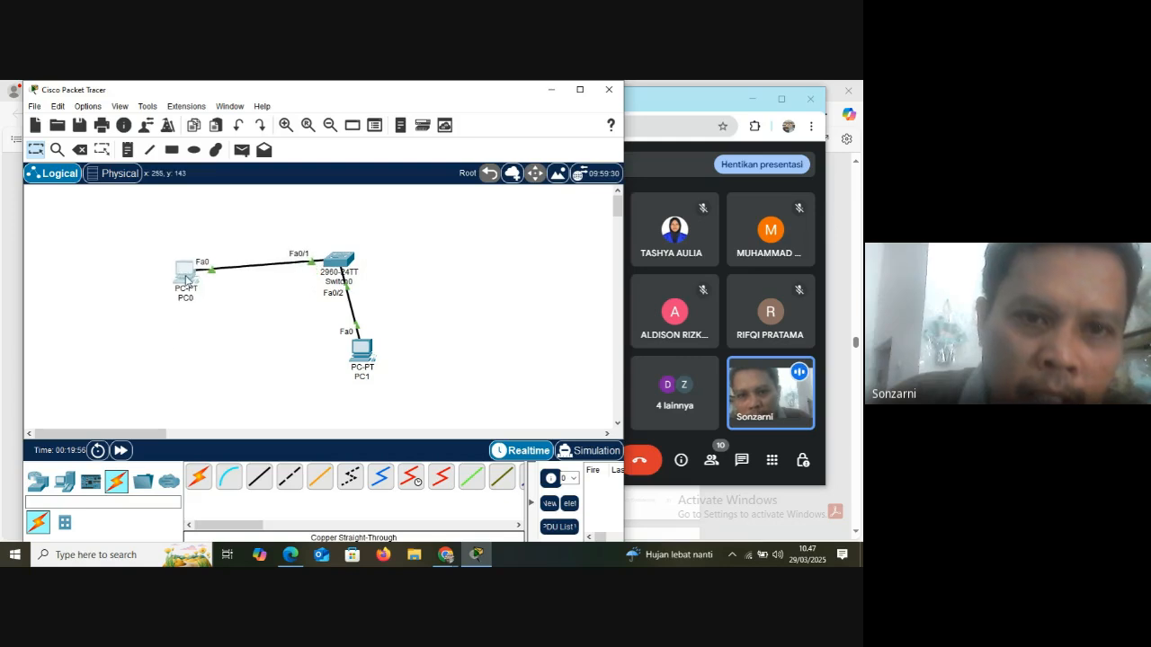
left_click_drag(365, 353, 507, 239)
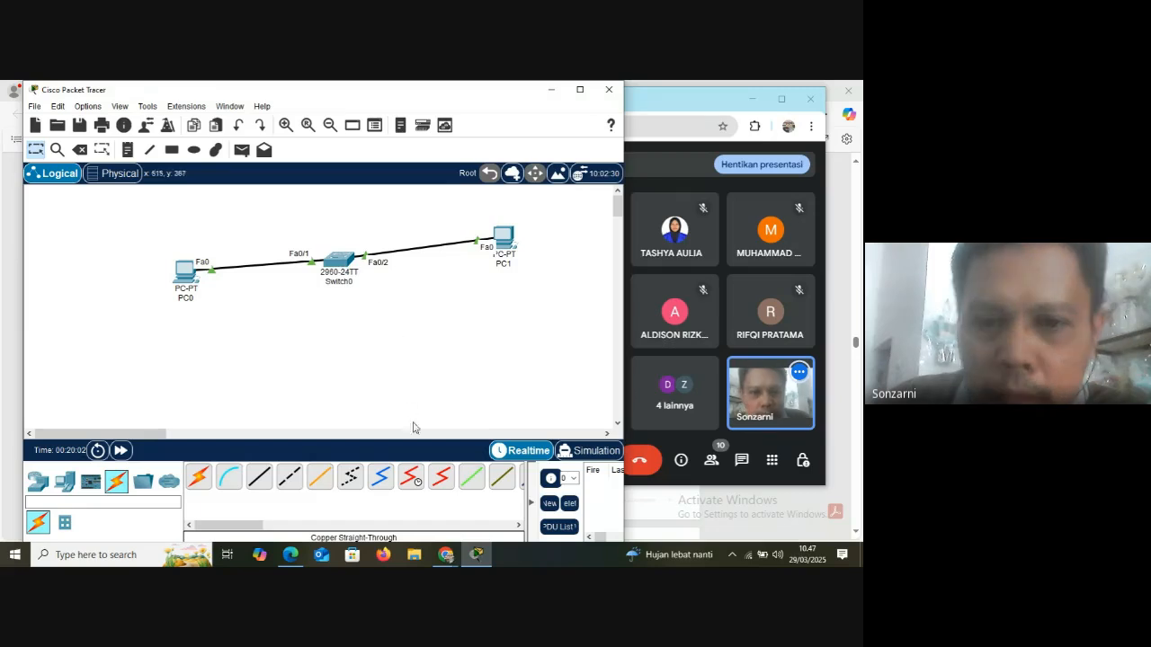
Turn off Show Device Model Labels in the interface preferences so only the device name labels are shown
left_click(85, 111)
key("Escape")
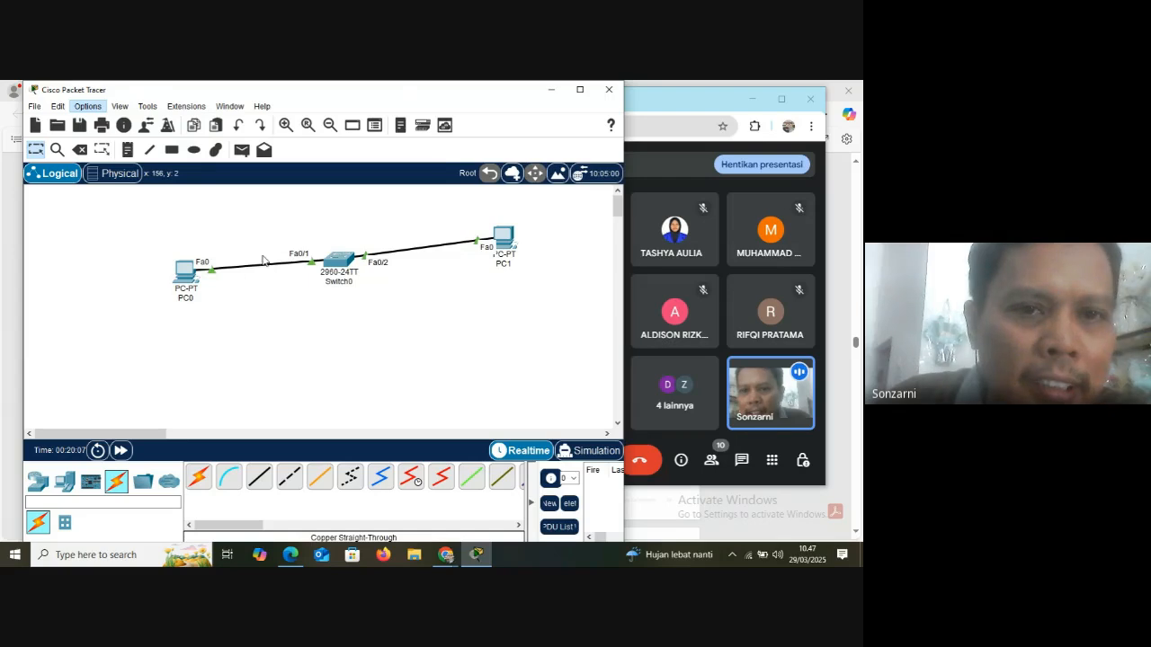
key("ctrl+r")
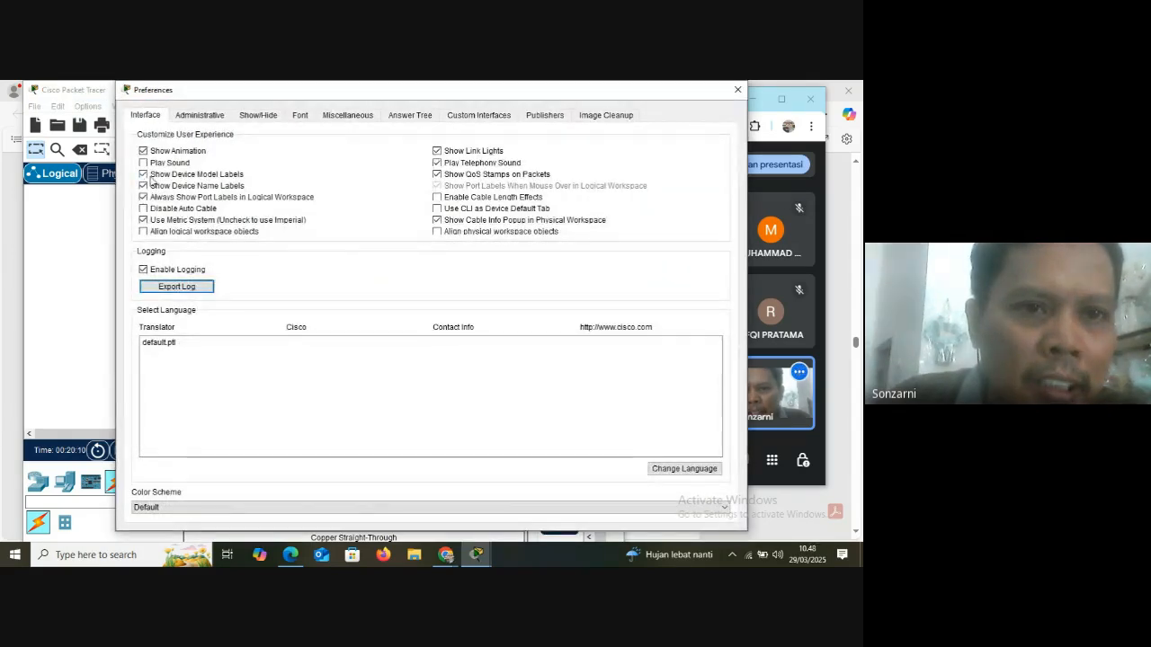
left_click(150, 175)
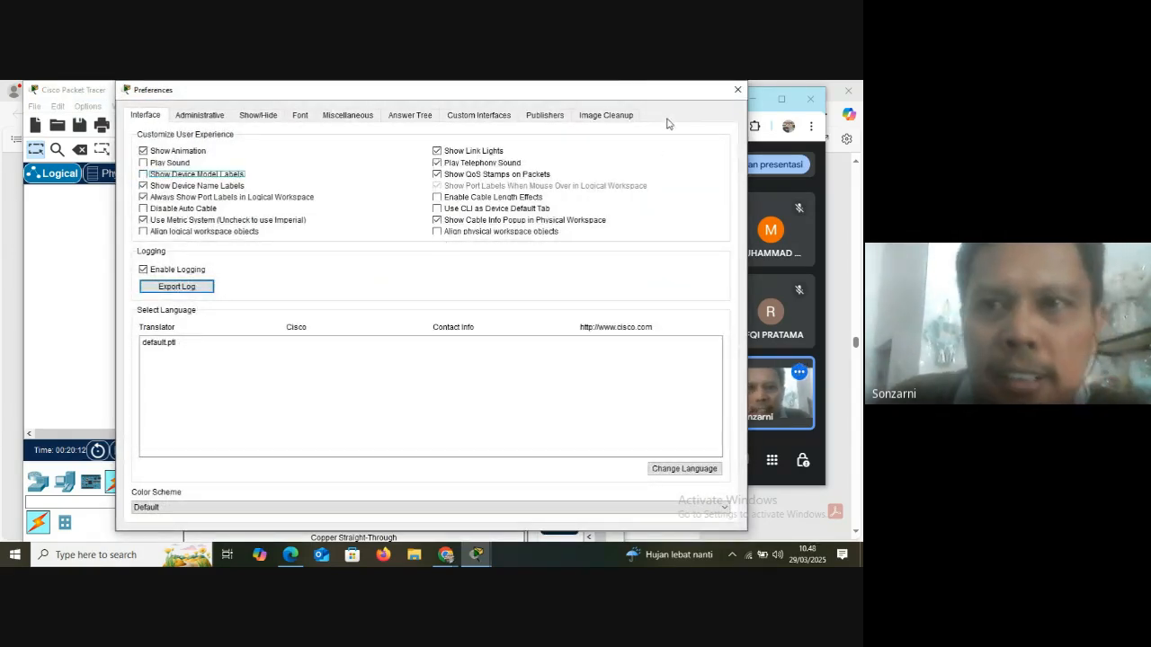
left_click(738, 89)
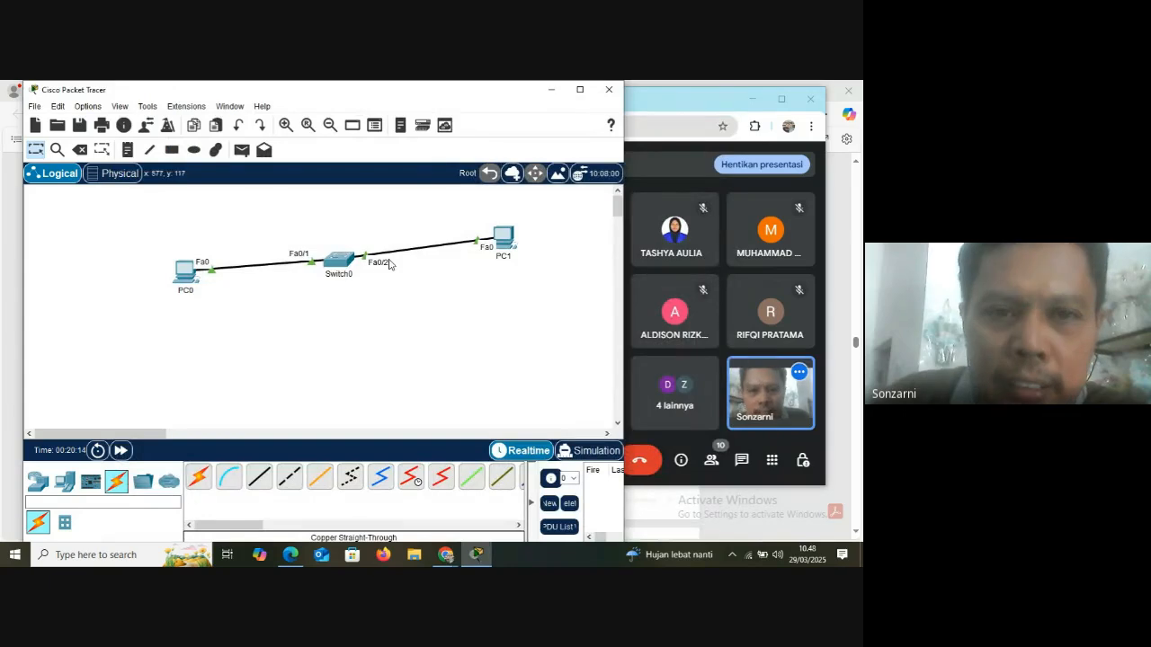
Examine the switch's front and rear panels enlarged in a widened physical device view, then close the device window
left_click(338, 264)
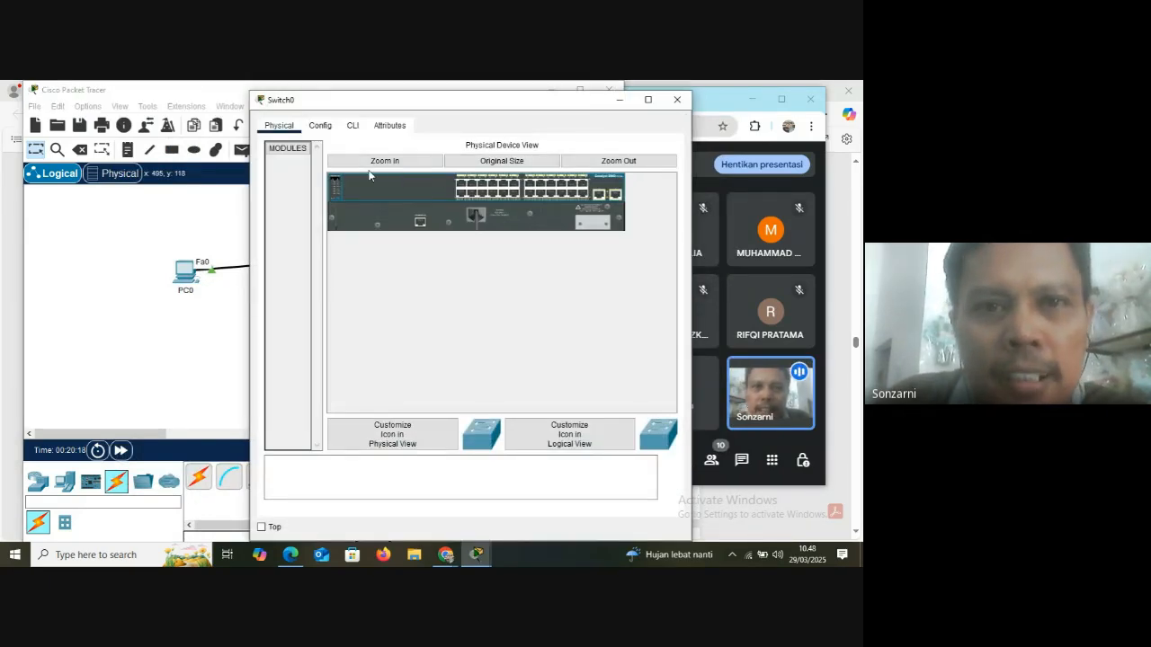
left_click(411, 160)
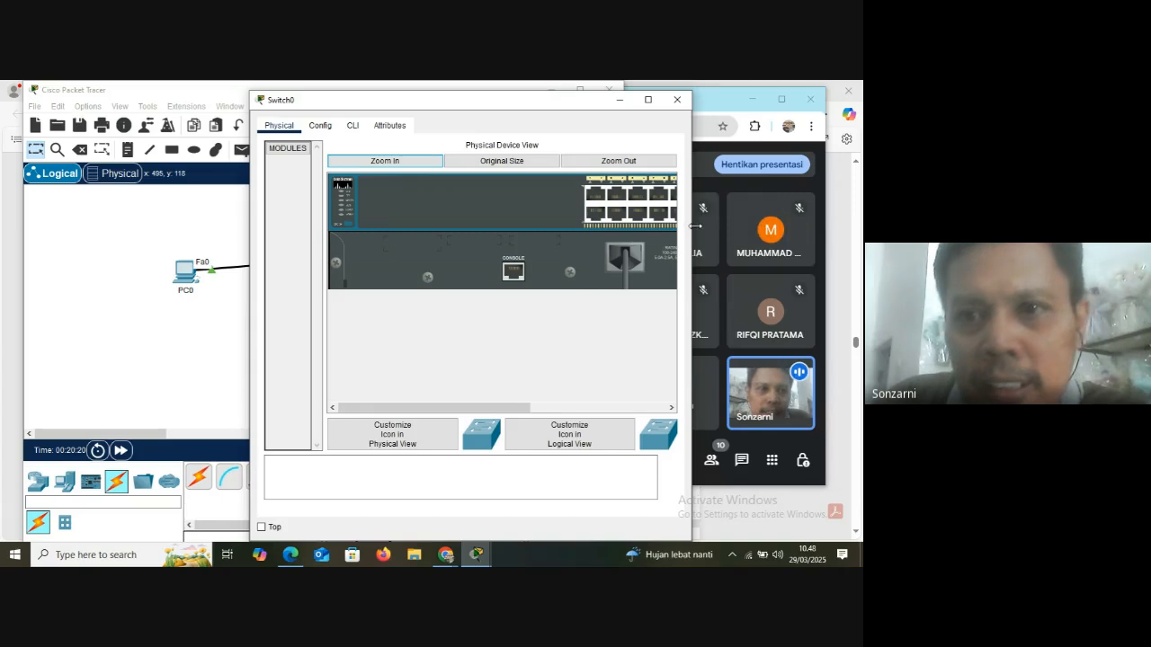
left_click_drag(695, 226, 766, 225)
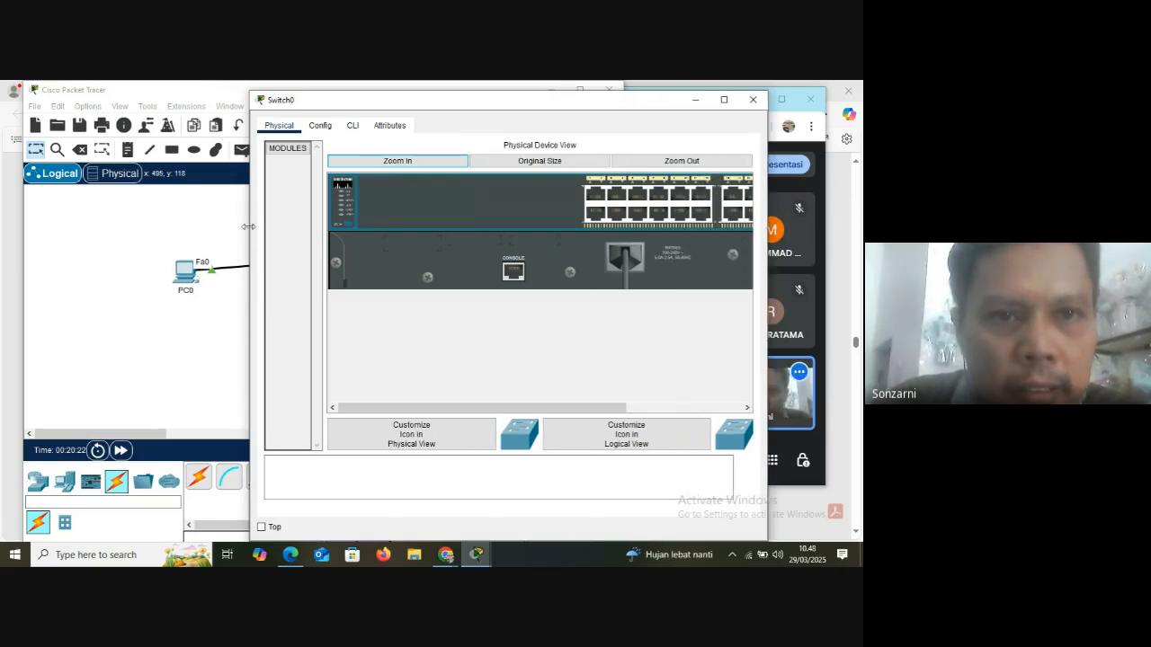
left_click_drag(248, 226, 13, 231)
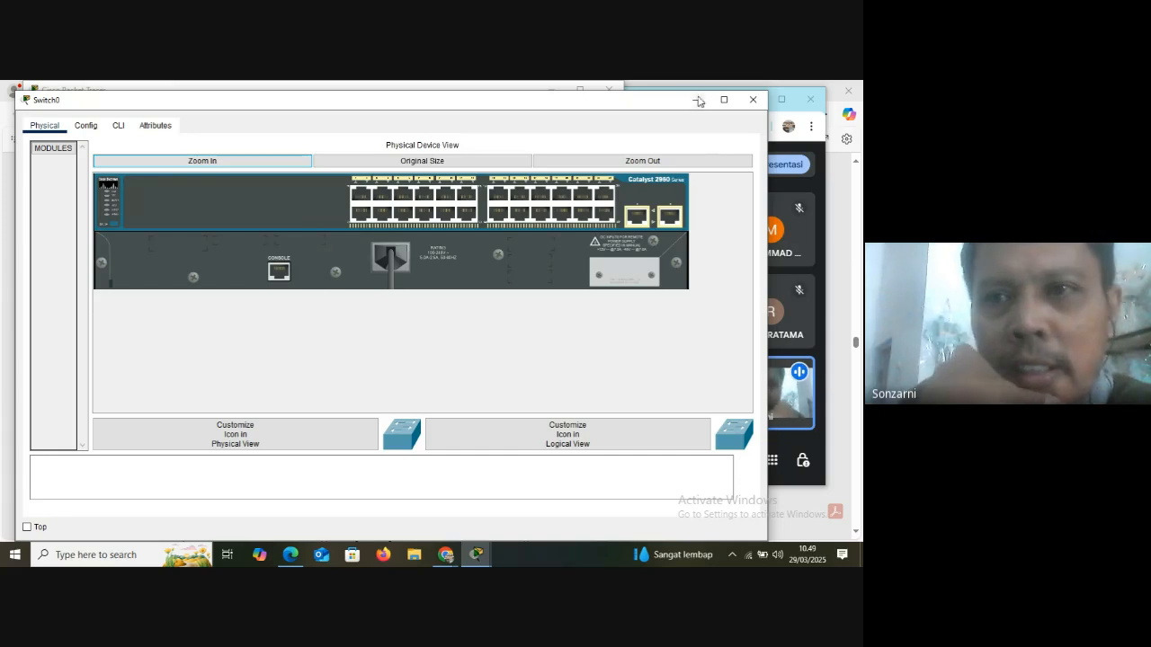
left_click(580, 158)
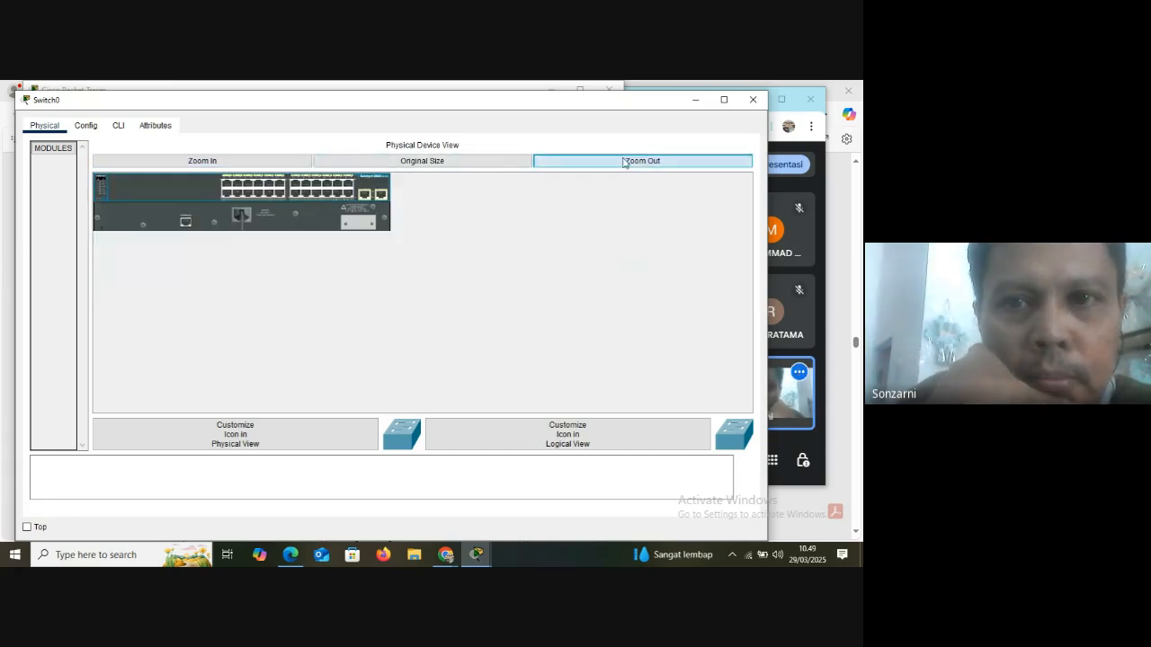
left_click(754, 99)
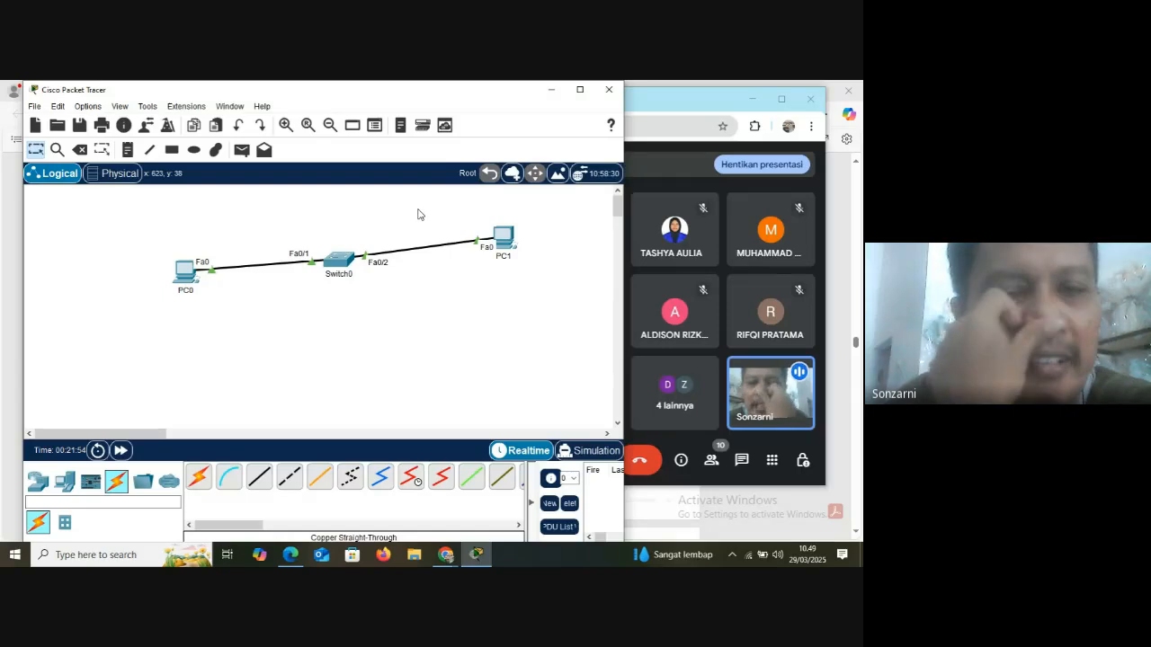
Open Switch0's command line, start the session to reach the Switch> prompt, and close the device window
left_click(343, 266)
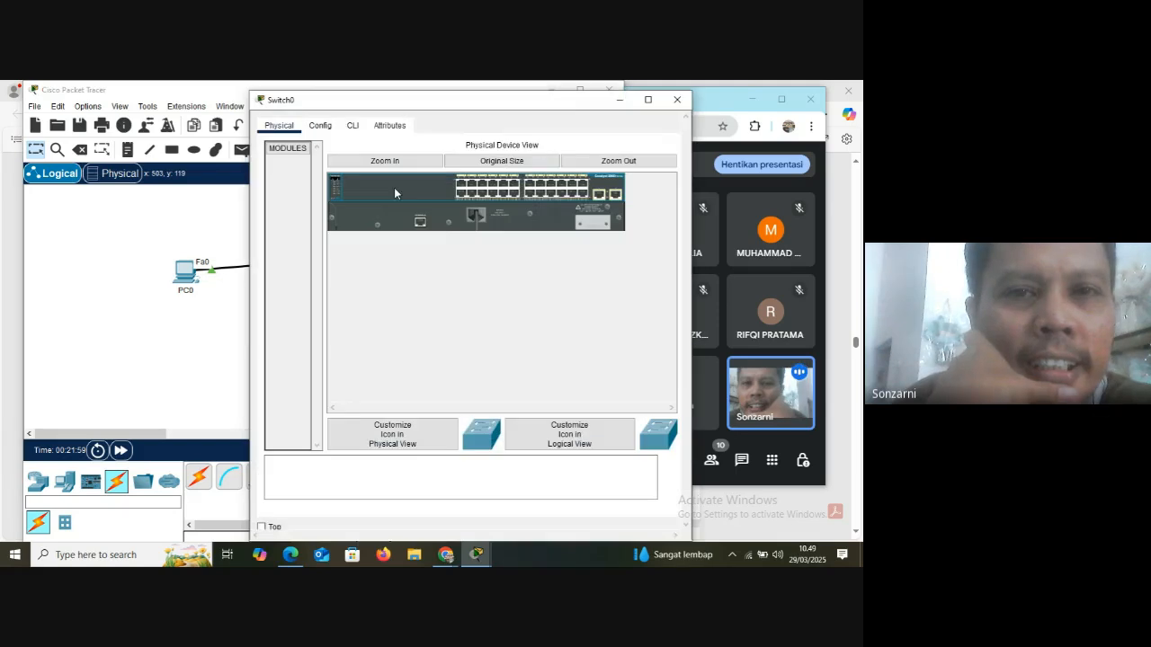
left_click(351, 128)
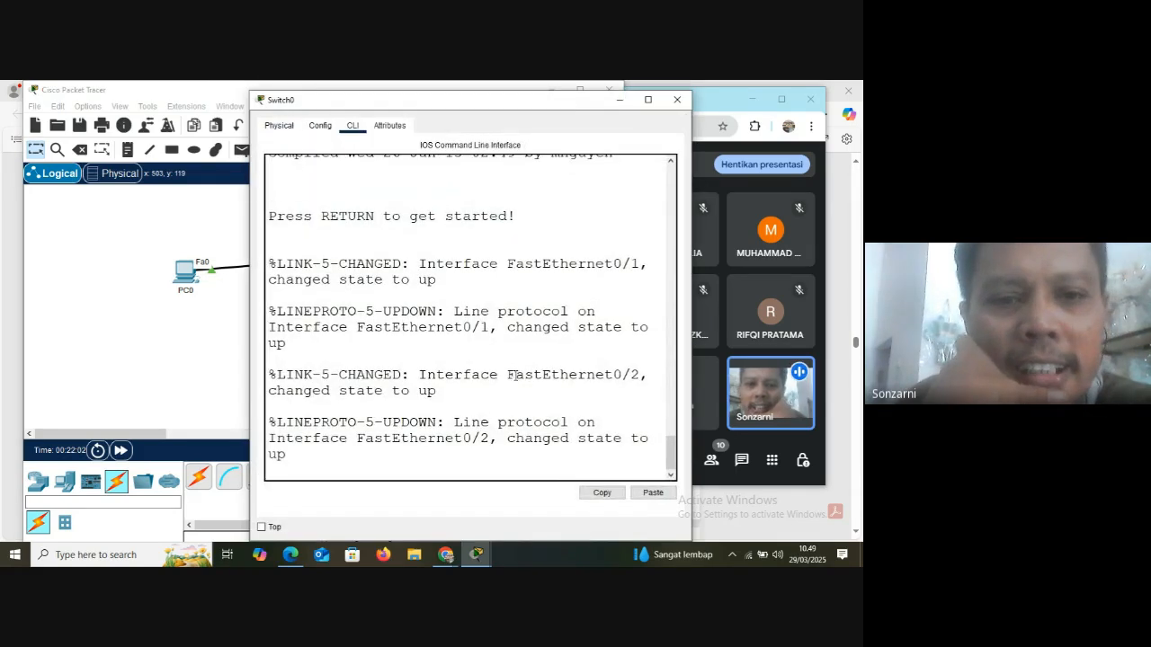
key("Return")
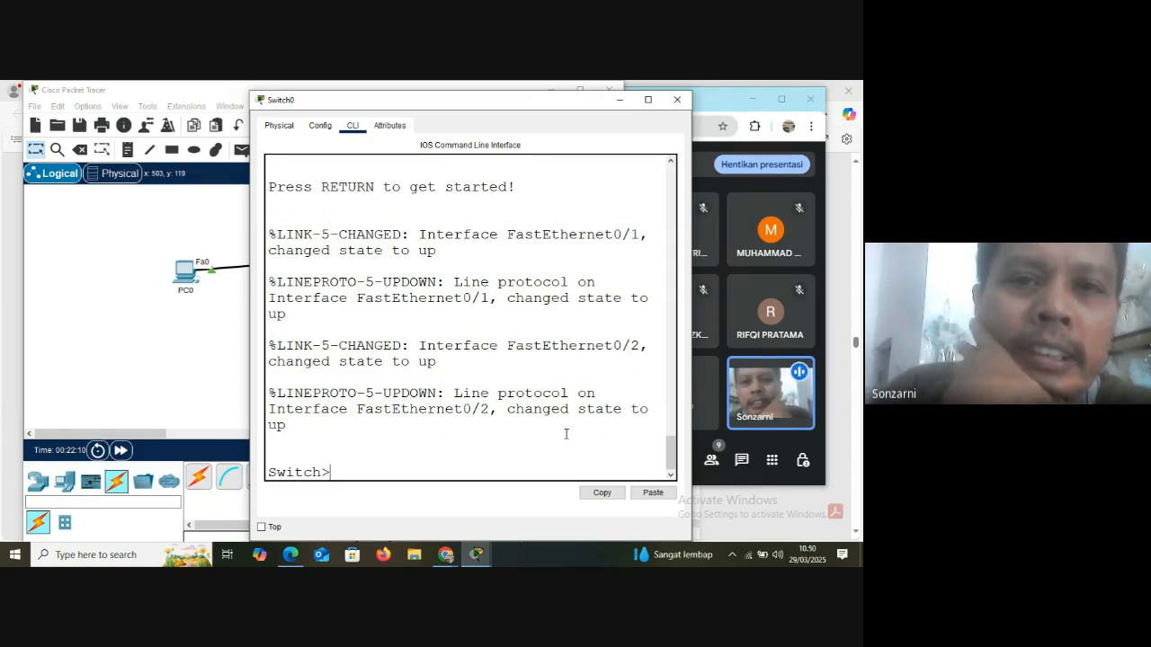
left_click(679, 102)
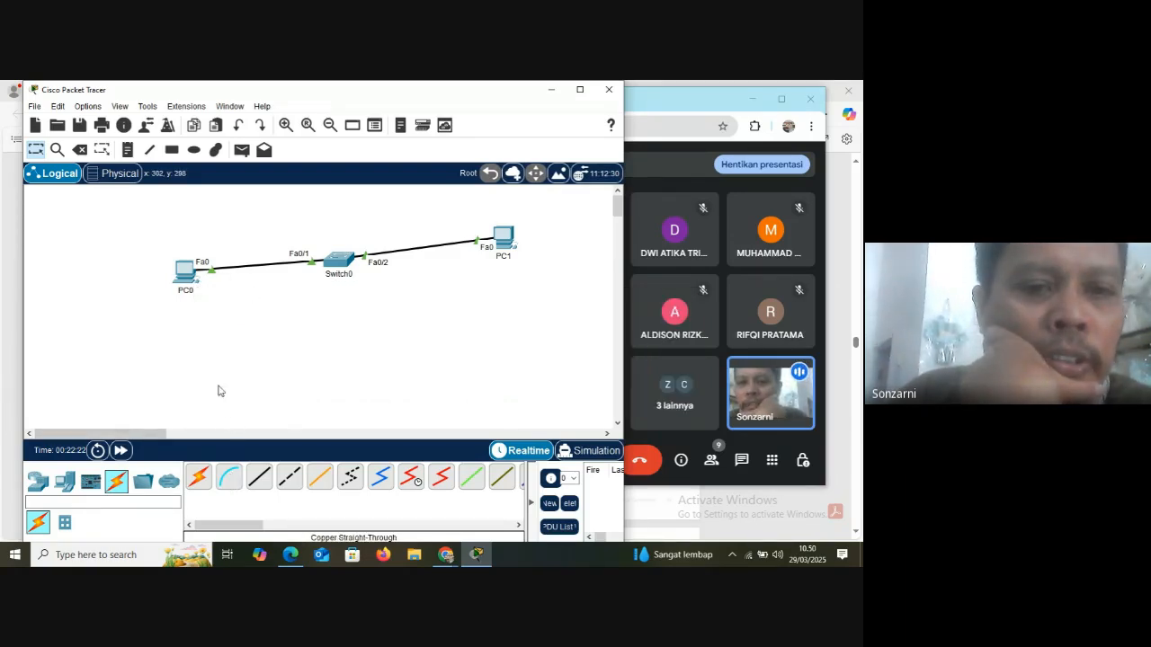
Connect PC0's RS 232 port to Switch0's Console port with a console cable
left_click(230, 479)
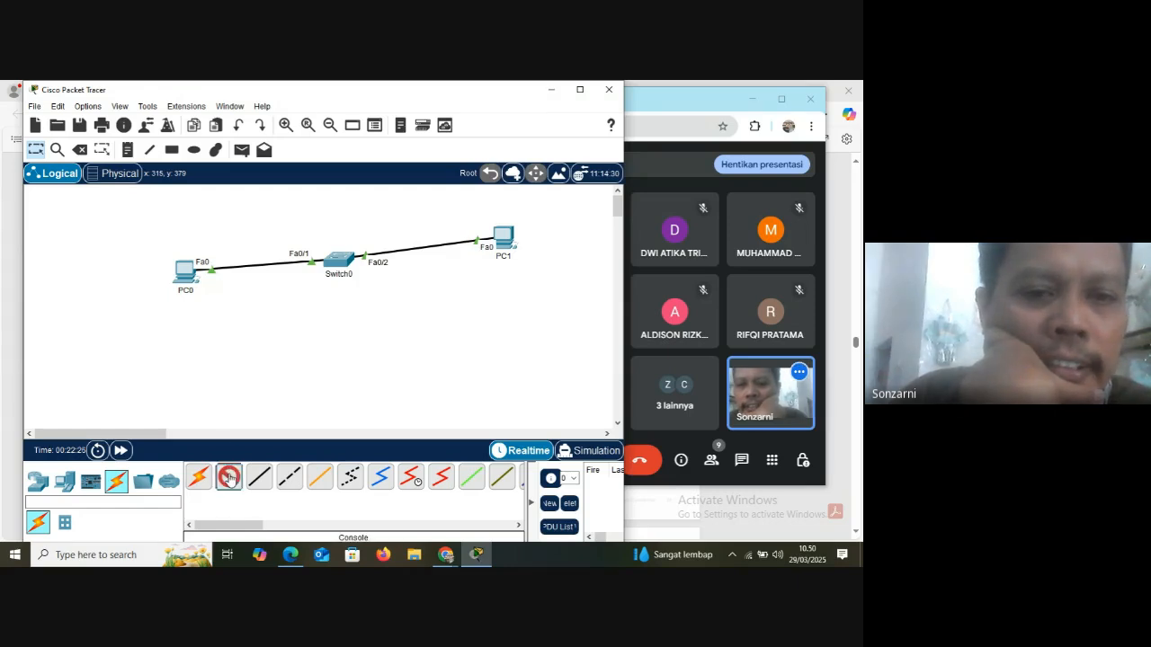
left_click(189, 279)
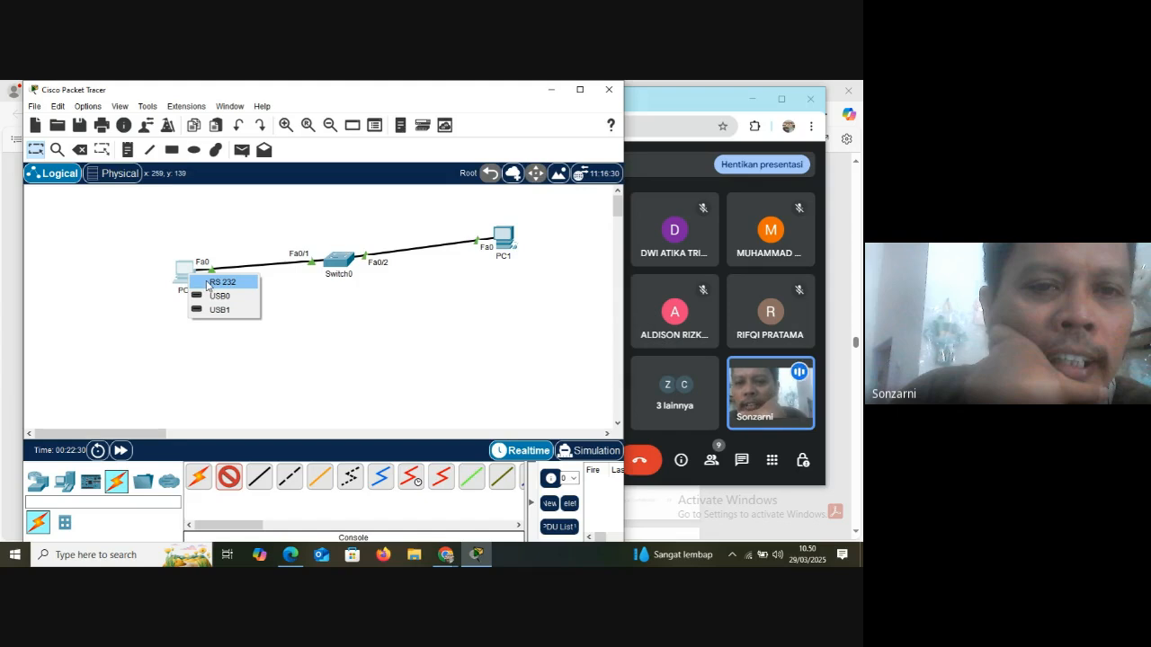
left_click(219, 283)
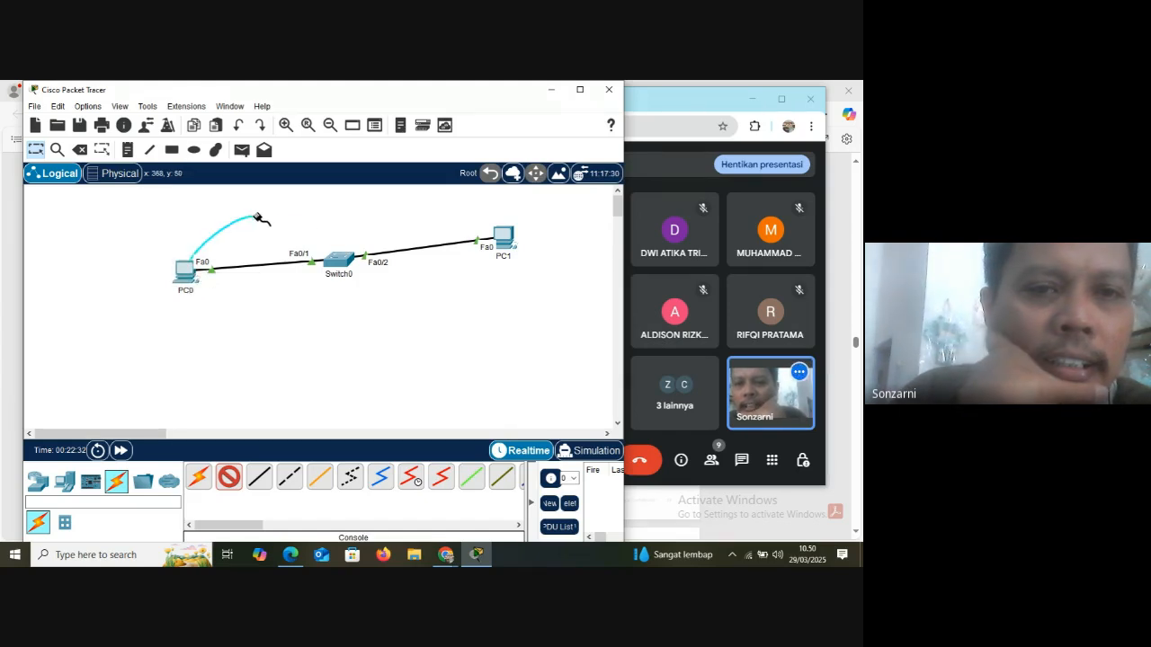
left_click(339, 259)
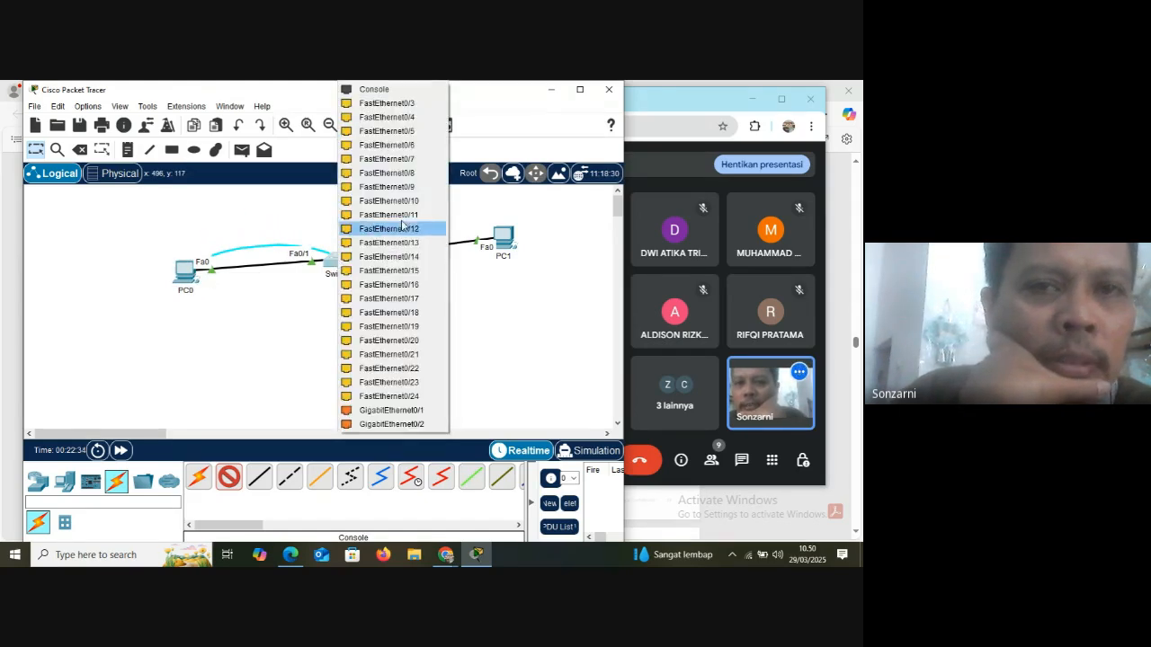
left_click(391, 89)
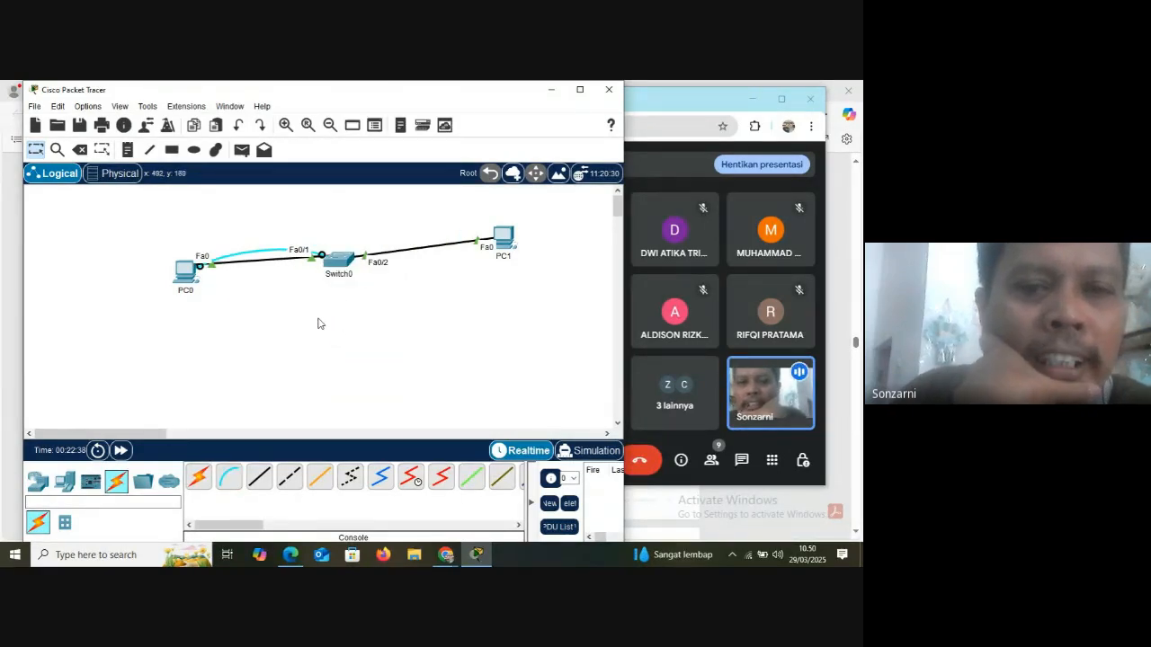
Examine Switch0's rear console port enlarged in the physical device view, then close the device window
left_click(347, 261)
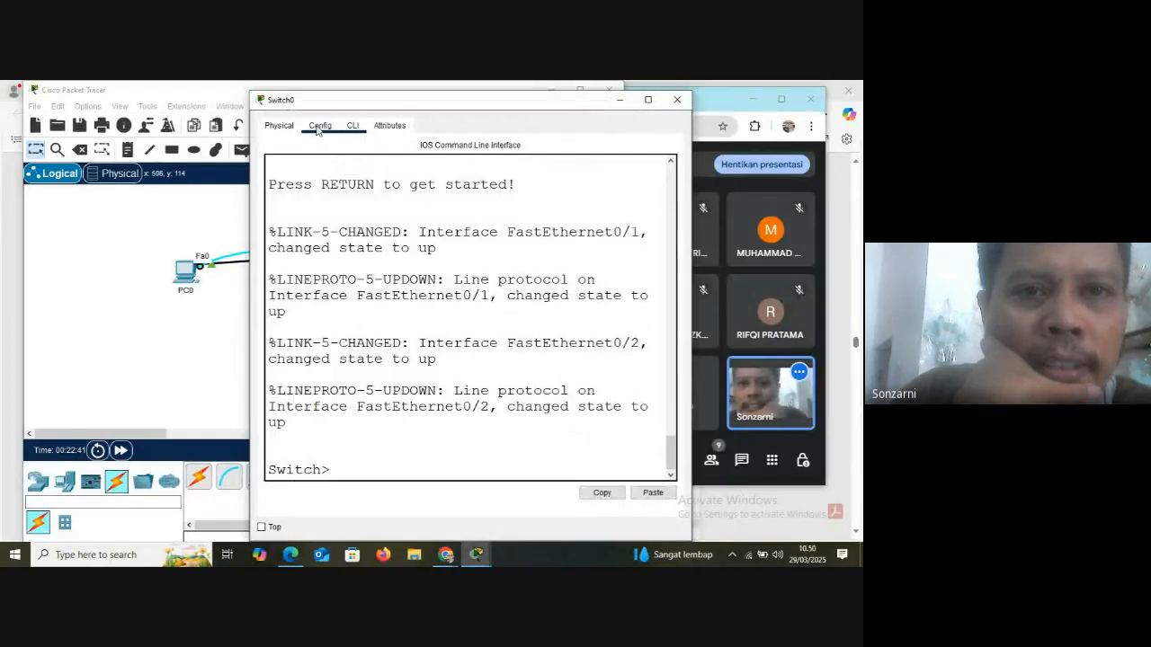
left_click(321, 126)
left_click(279, 125)
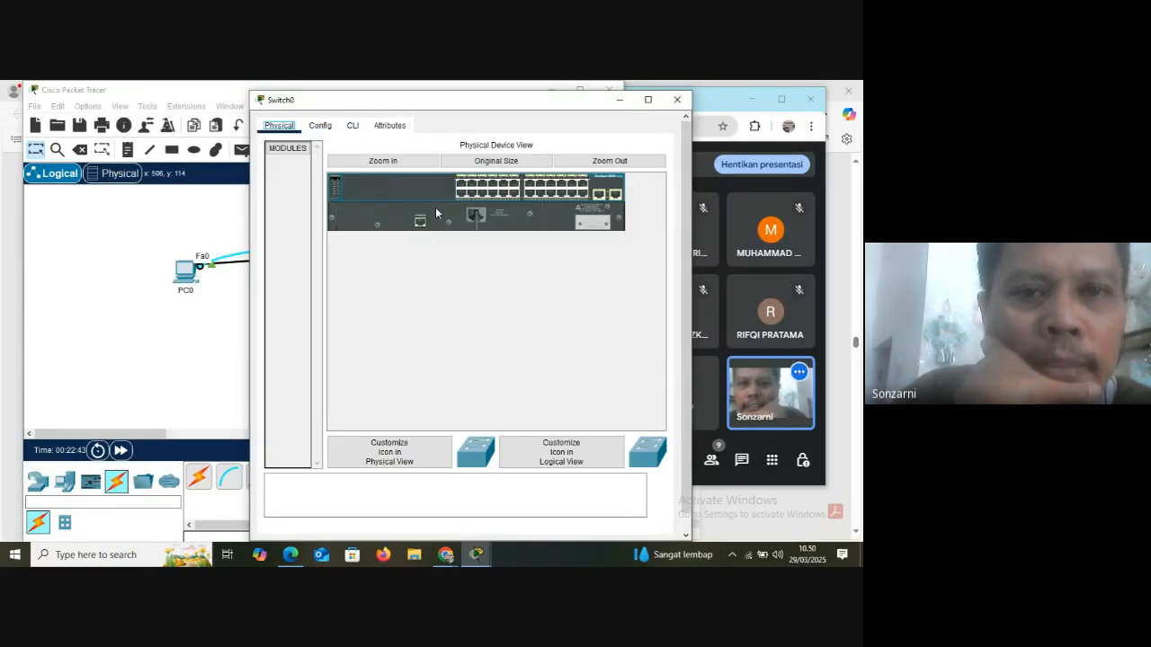
left_click(407, 162)
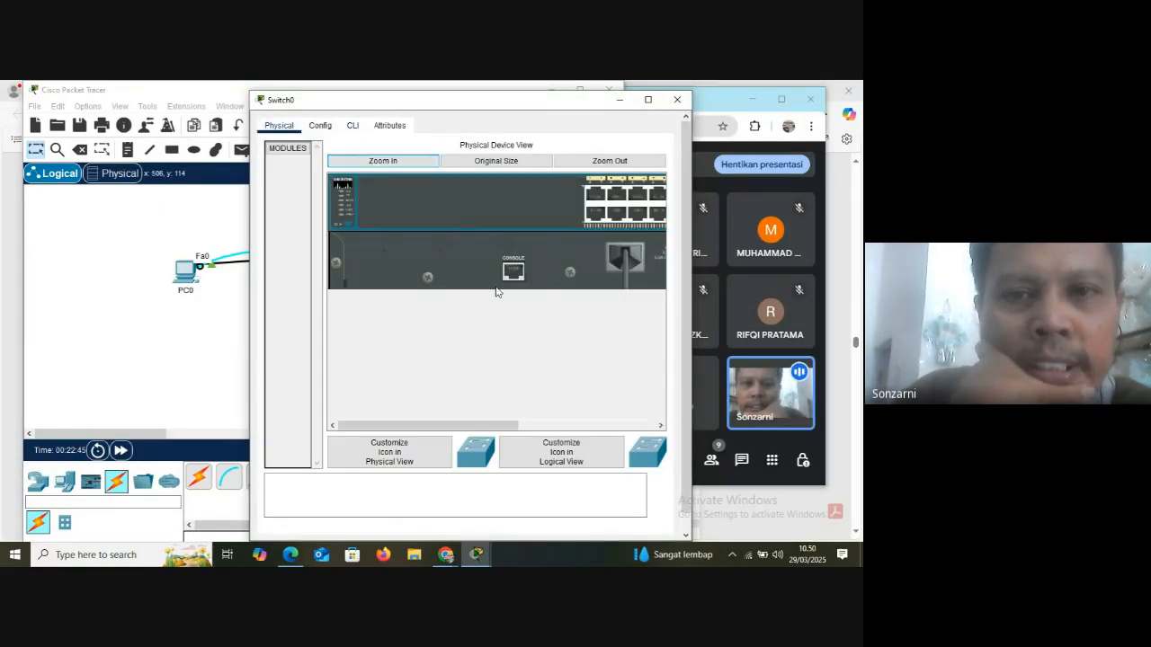
left_click(676, 101)
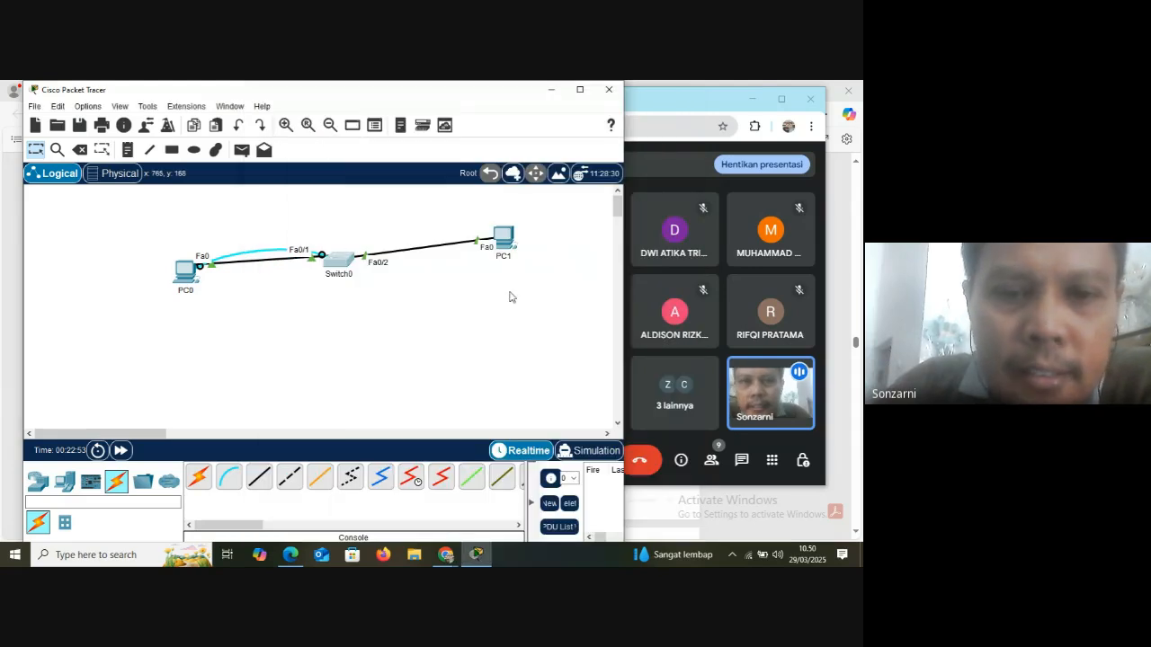
Switch to the Edge browser, open Google in a new tab and search for "kabel console cisco"
left_click(290, 554)
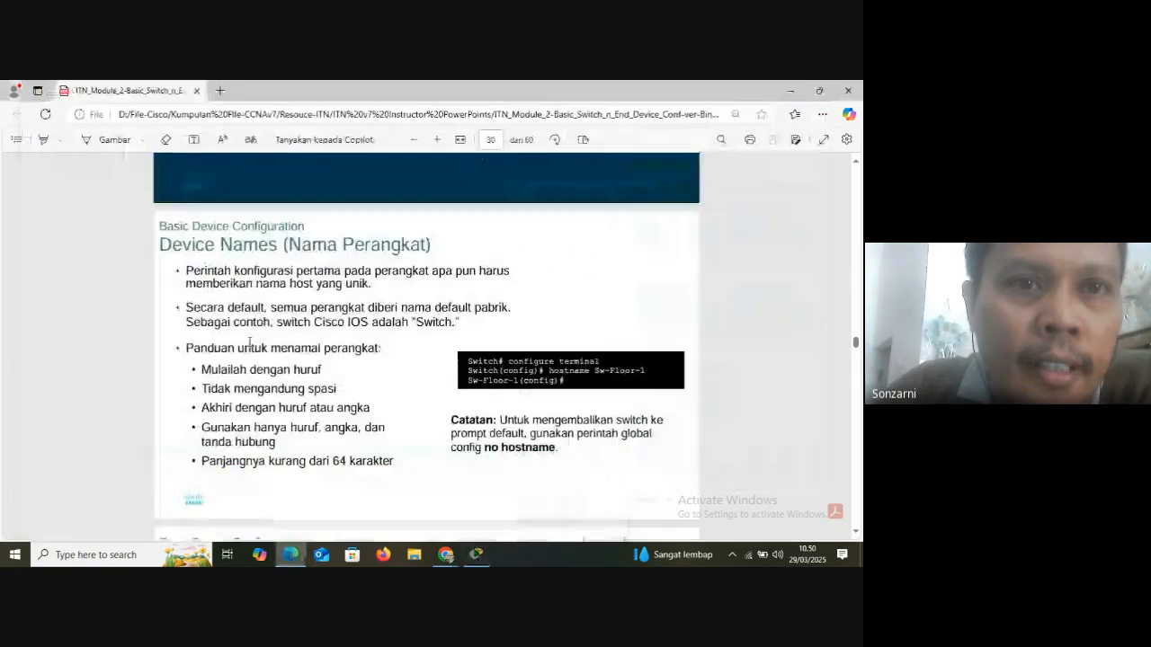
left_click(221, 91)
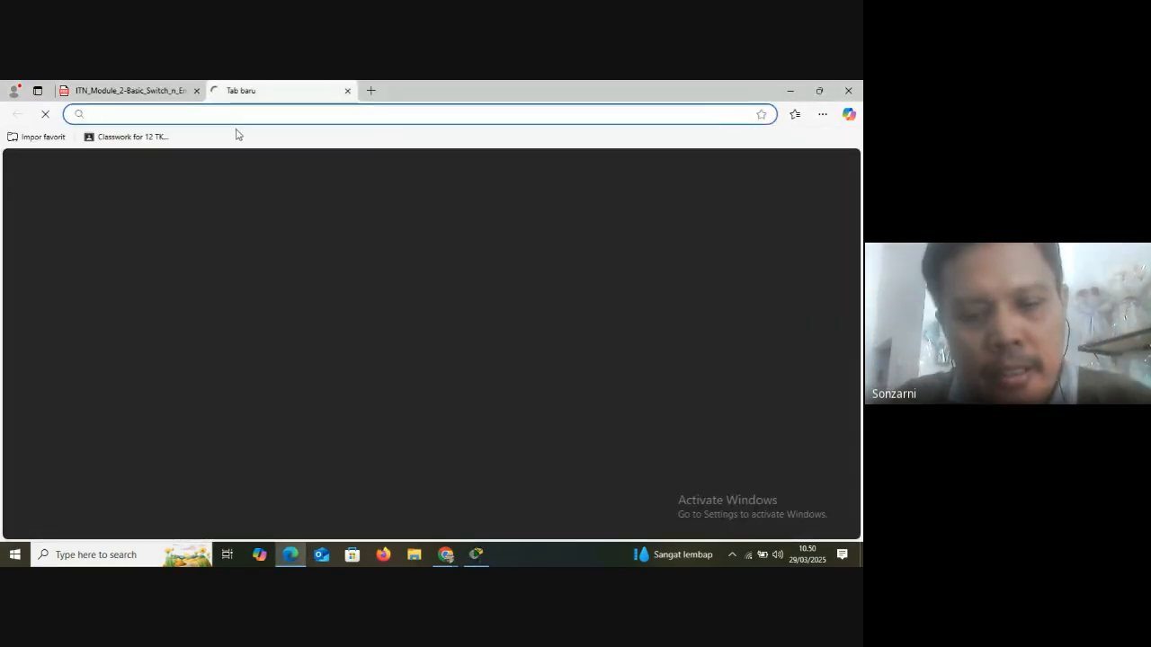
type("goo")
left_click(236, 134)
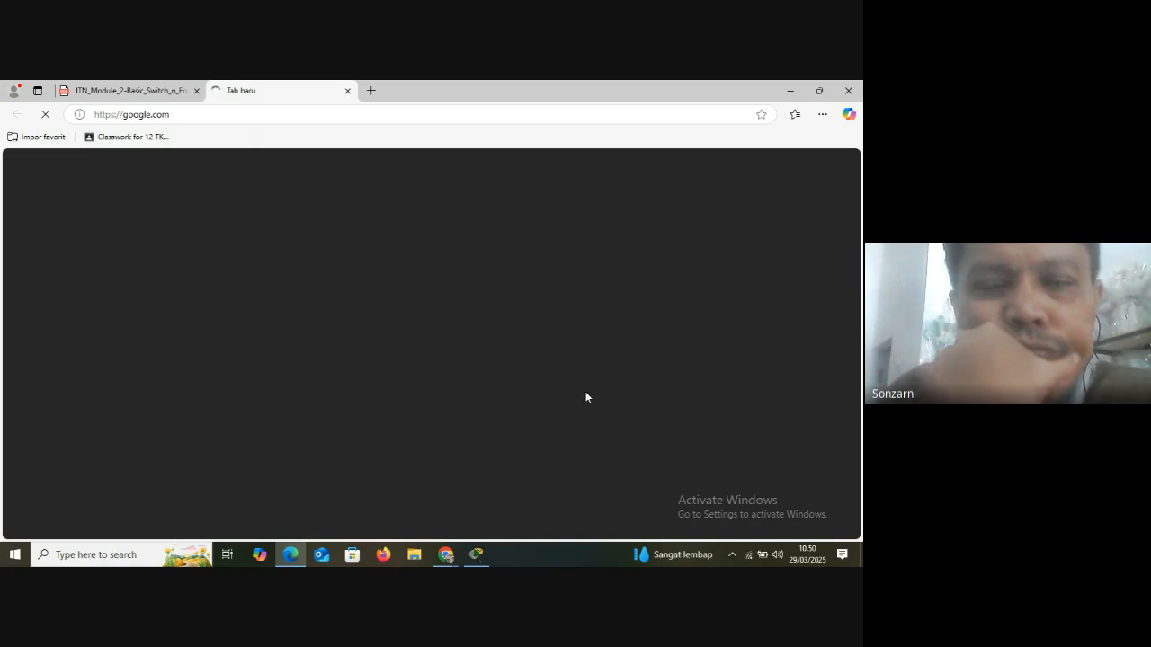
mouse_move(483, 560)
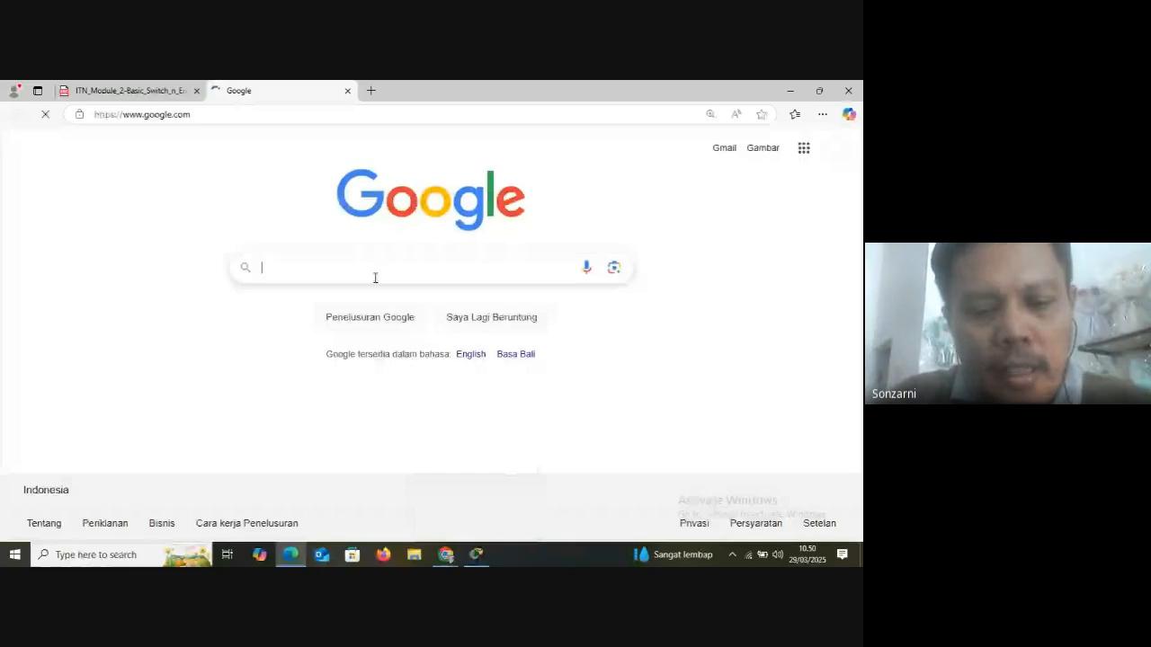
type("kabel con")
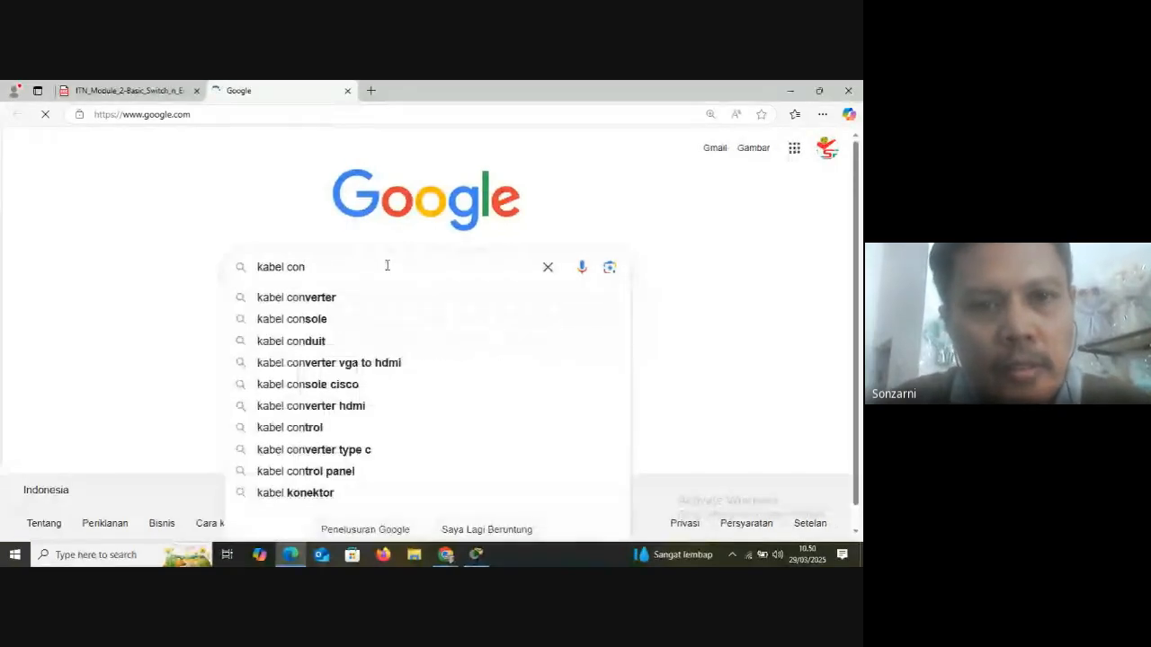
type("sole")
left_click(346, 320)
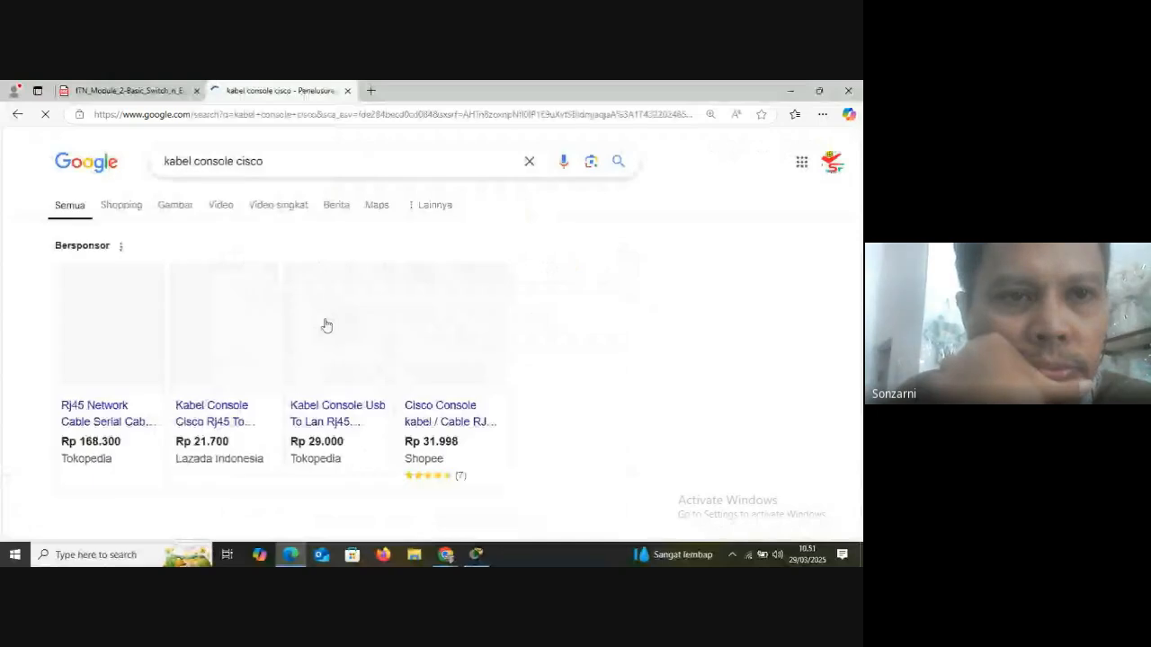
Browse the image results for Cisco console cables and preview Tokopedia's RJ45 to DB9 cable picture
left_click(140, 215)
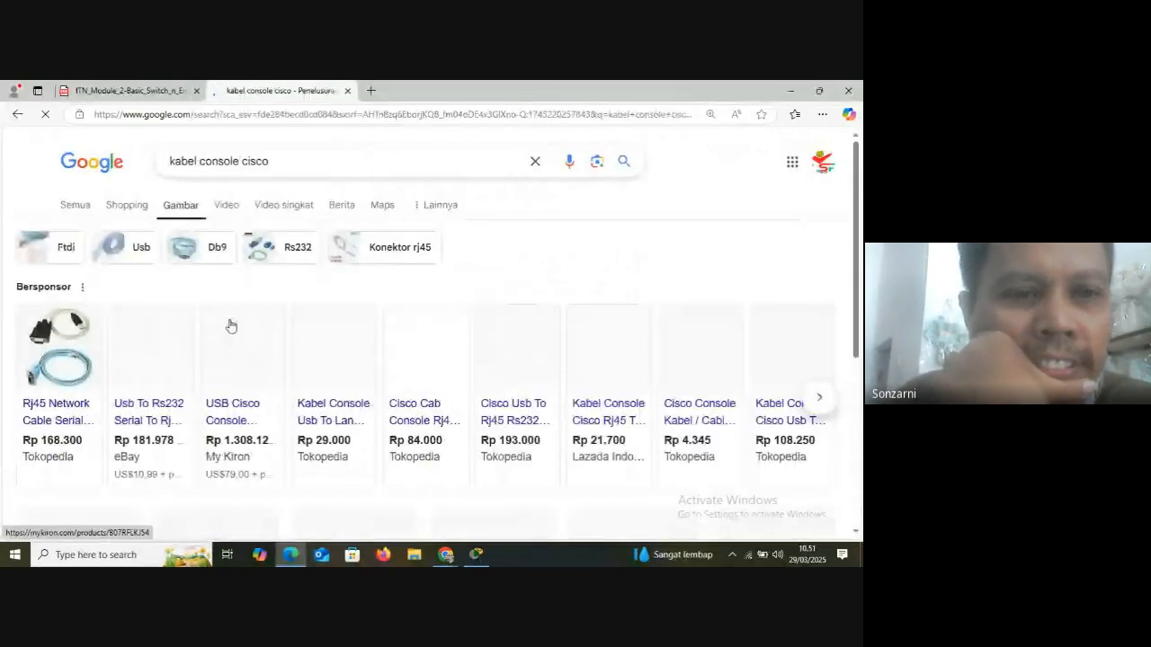
scroll(332, 378, "down", 3)
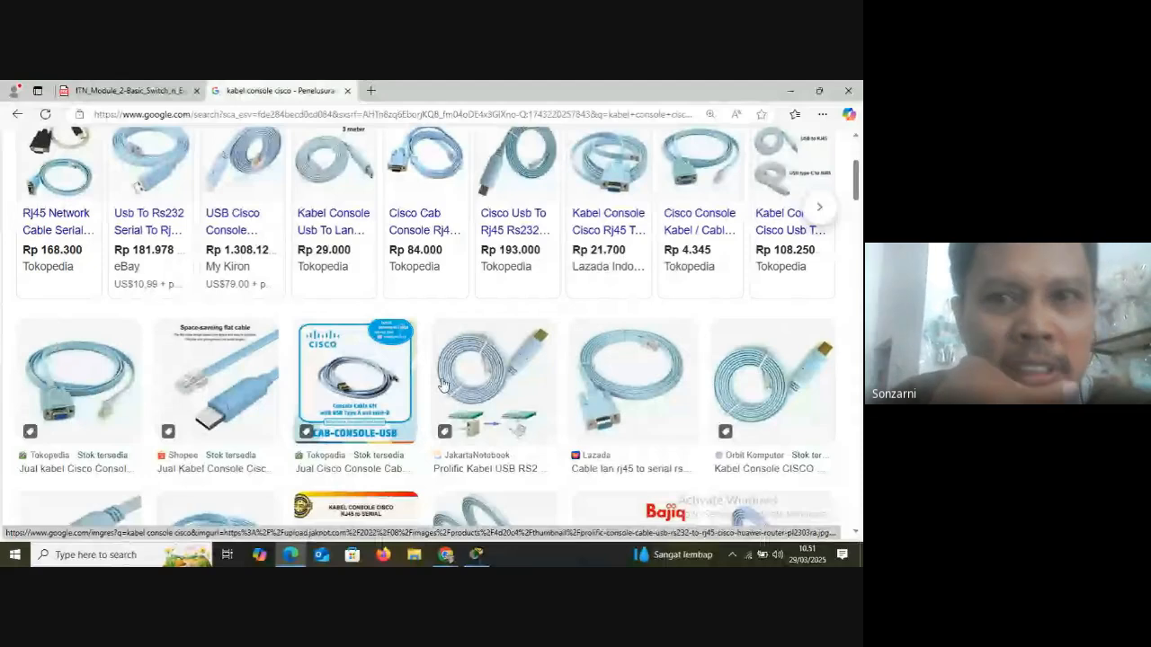
left_click(77, 396)
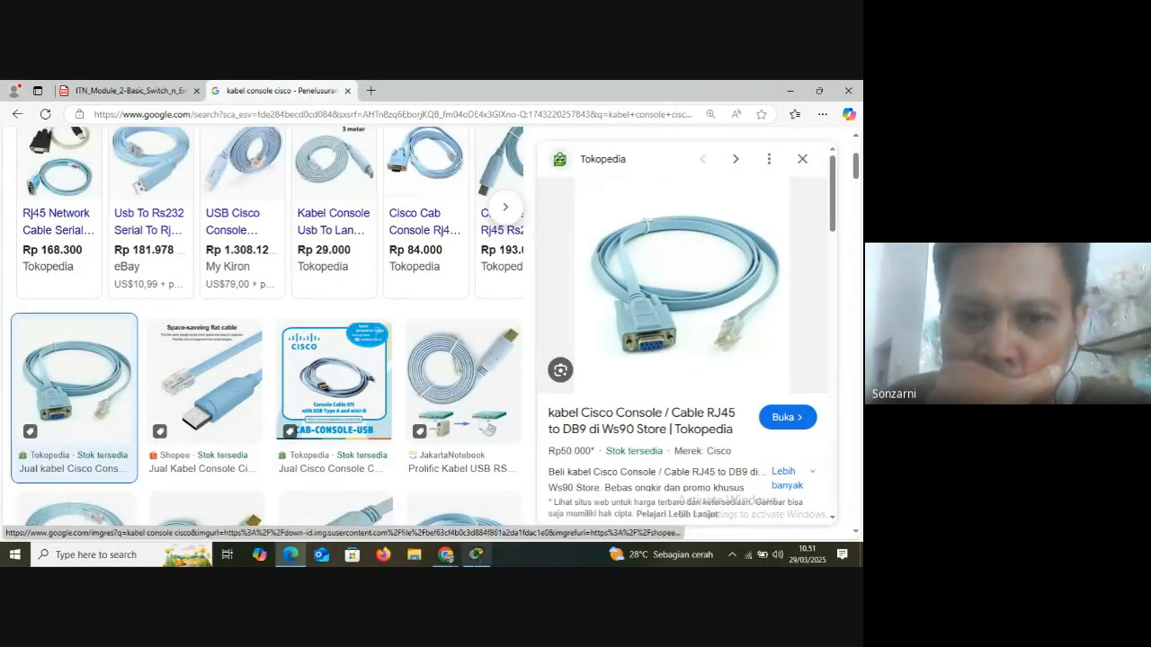
Switch back to Packet Tracer and delete the console cable between PC0 and Switch0
left_click(477, 556)
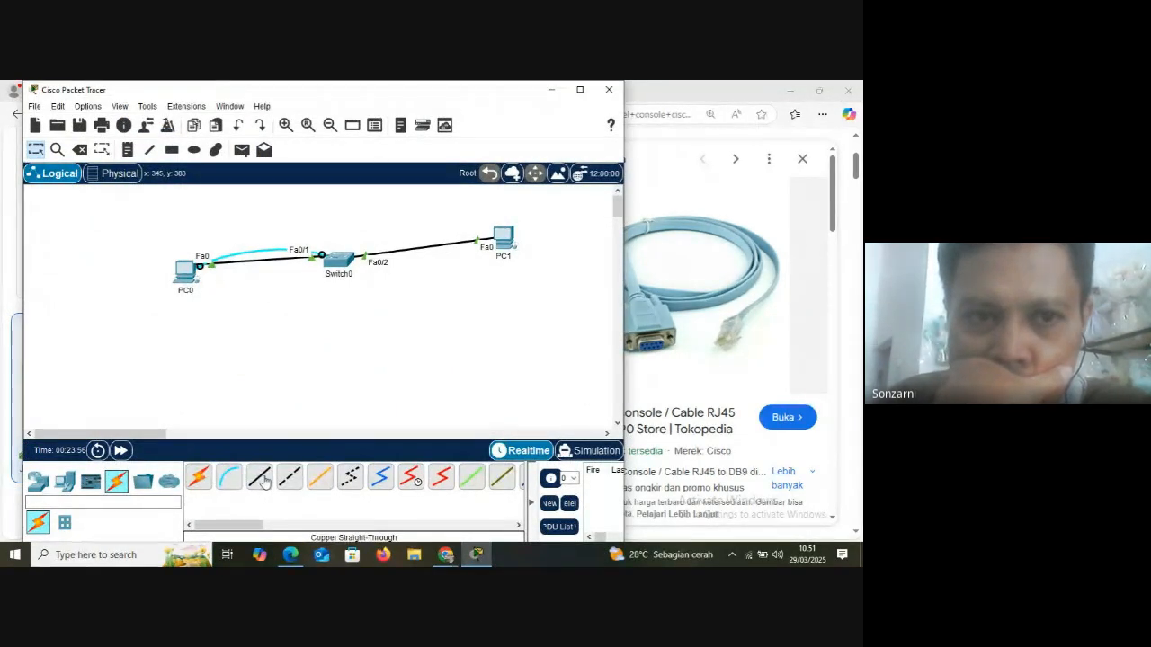
left_click(79, 149)
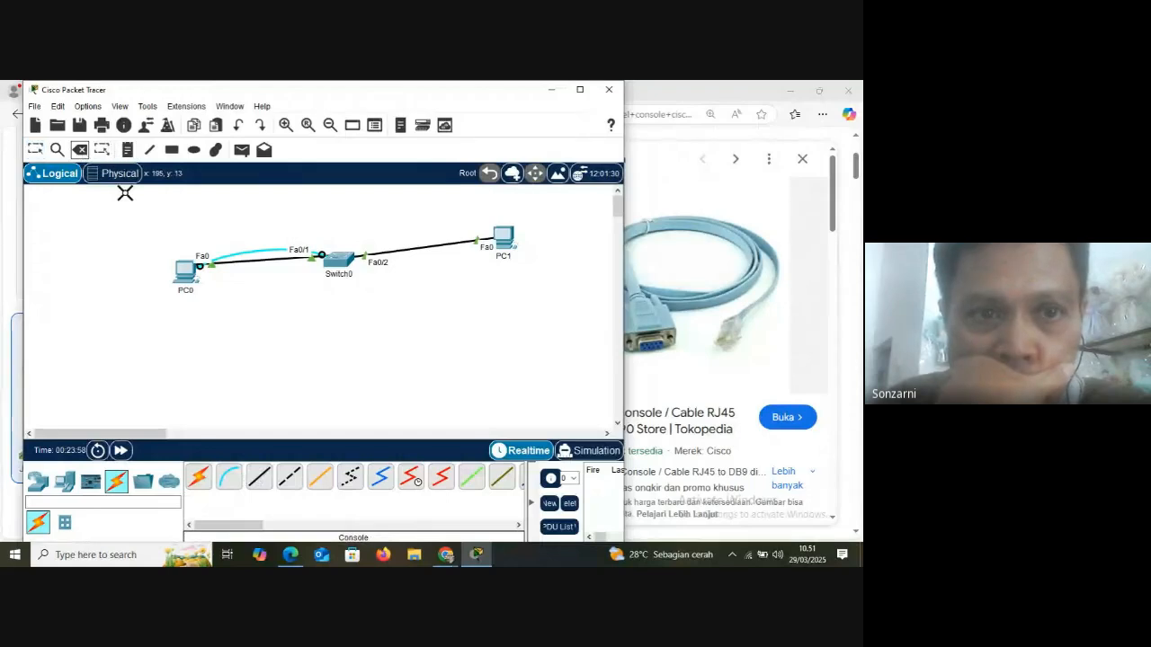
left_click(251, 252)
left_click(35, 149)
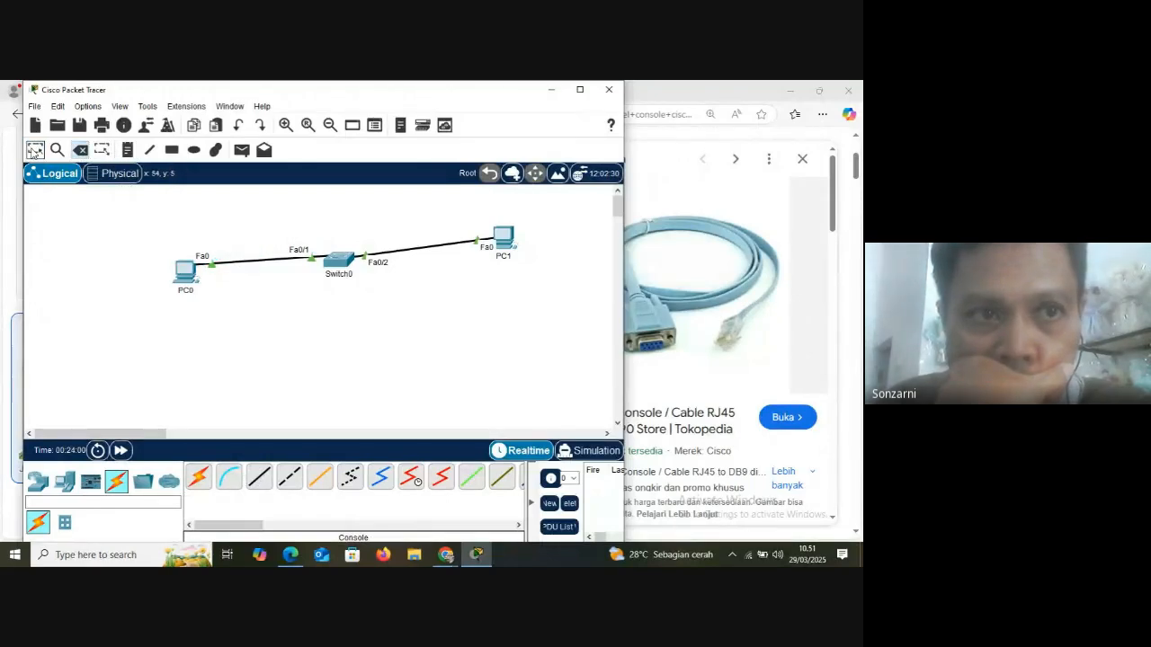
Run a new console cable from PC0's RS 232 port to Switch0's Console port
left_click(225, 475)
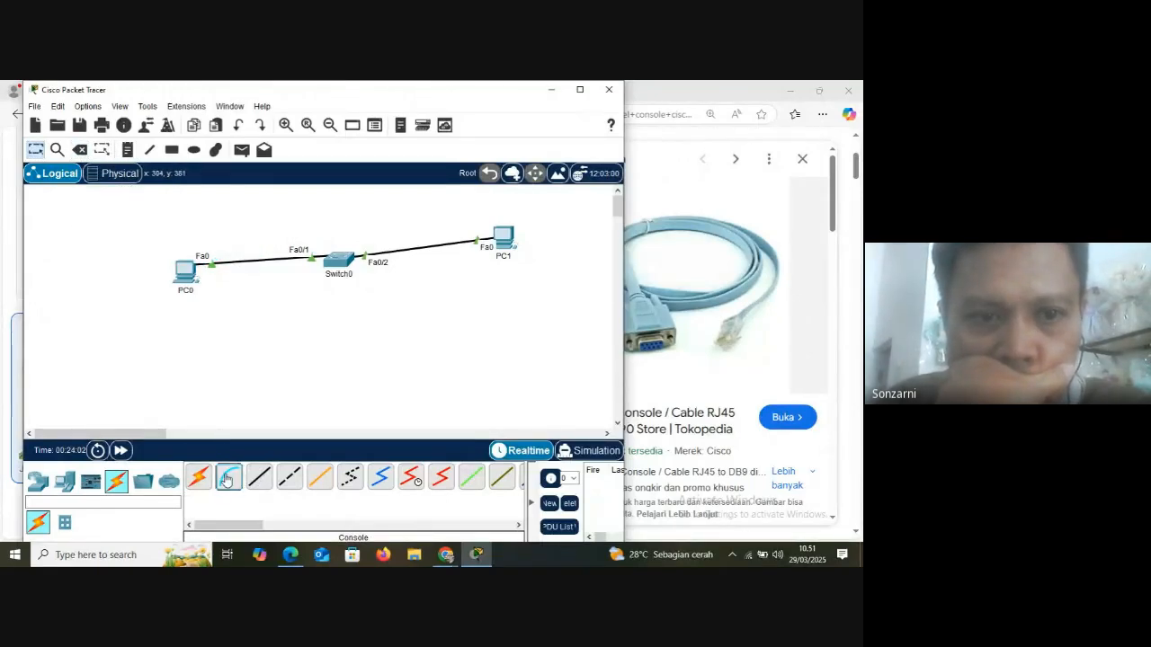
left_click(187, 275)
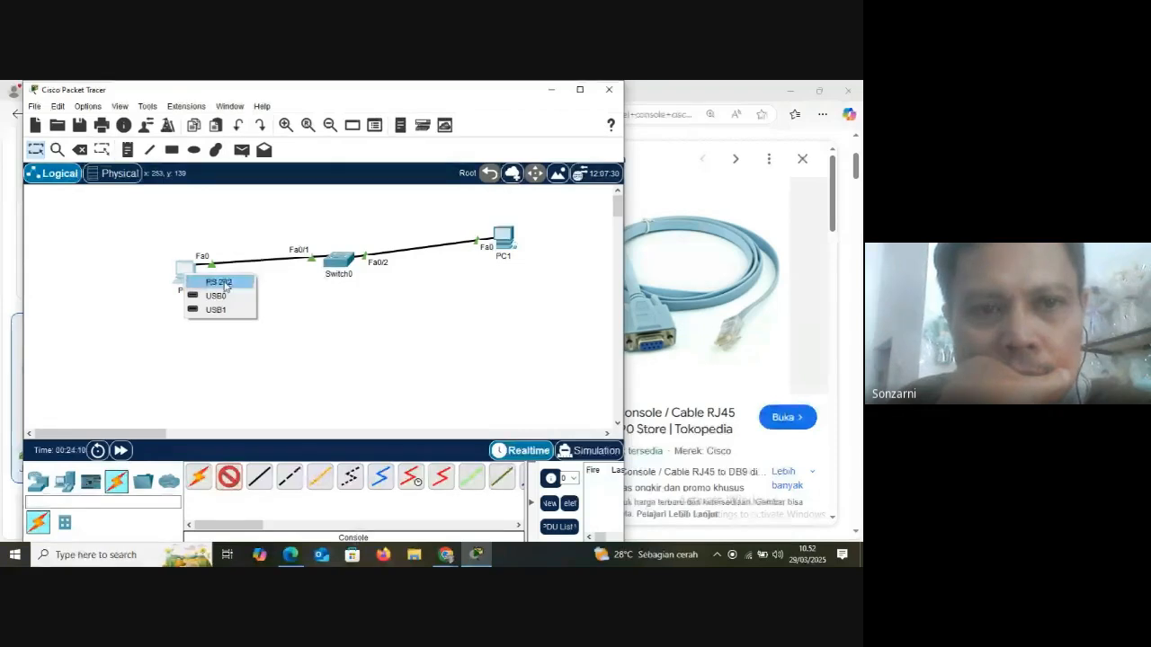
left_click(218, 283)
left_click(339, 259)
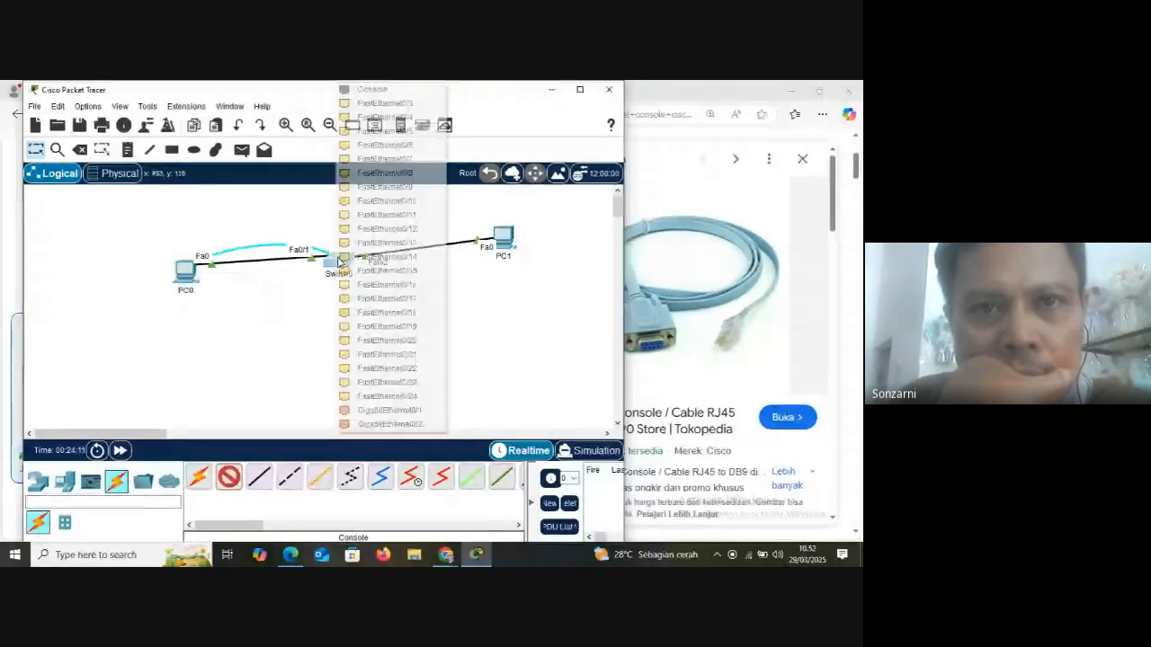
left_click(387, 87)
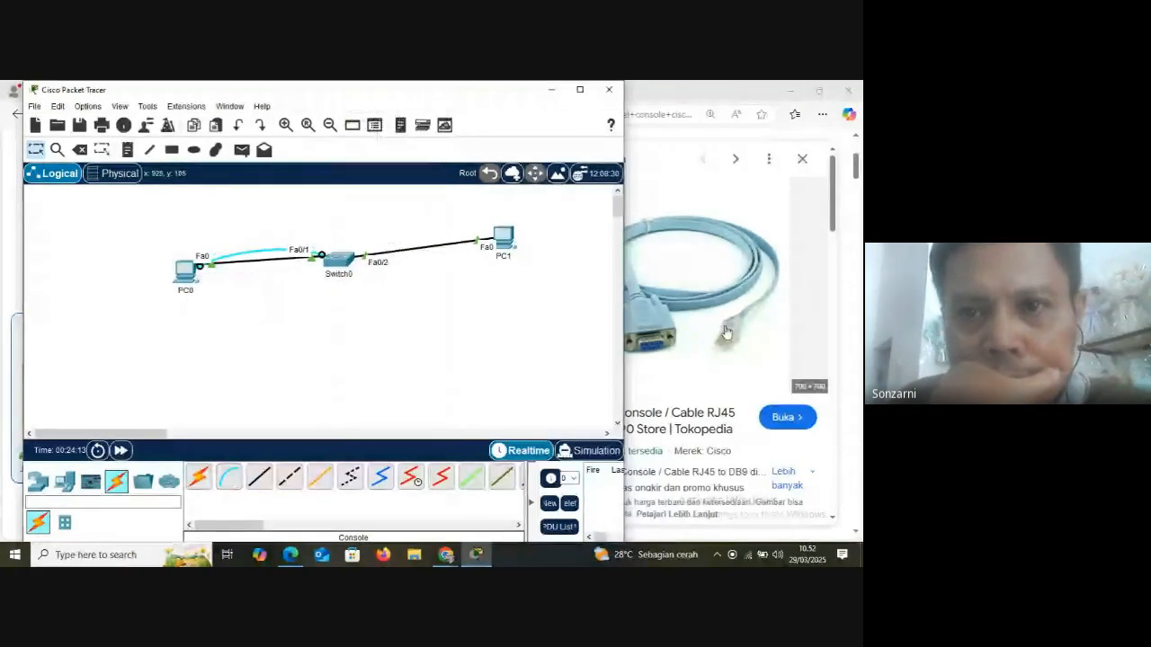
Open the Tokopedia product page of the previewed RJ45 to DB9 console cable, then close its tab
left_click(691, 196)
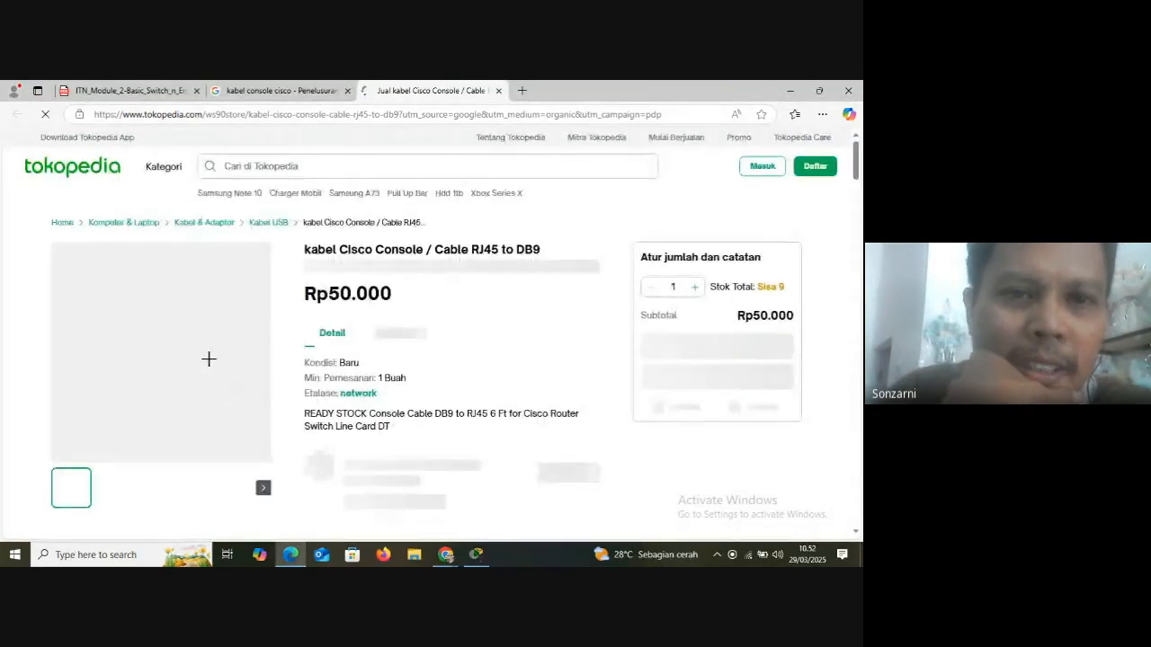
left_click(498, 90)
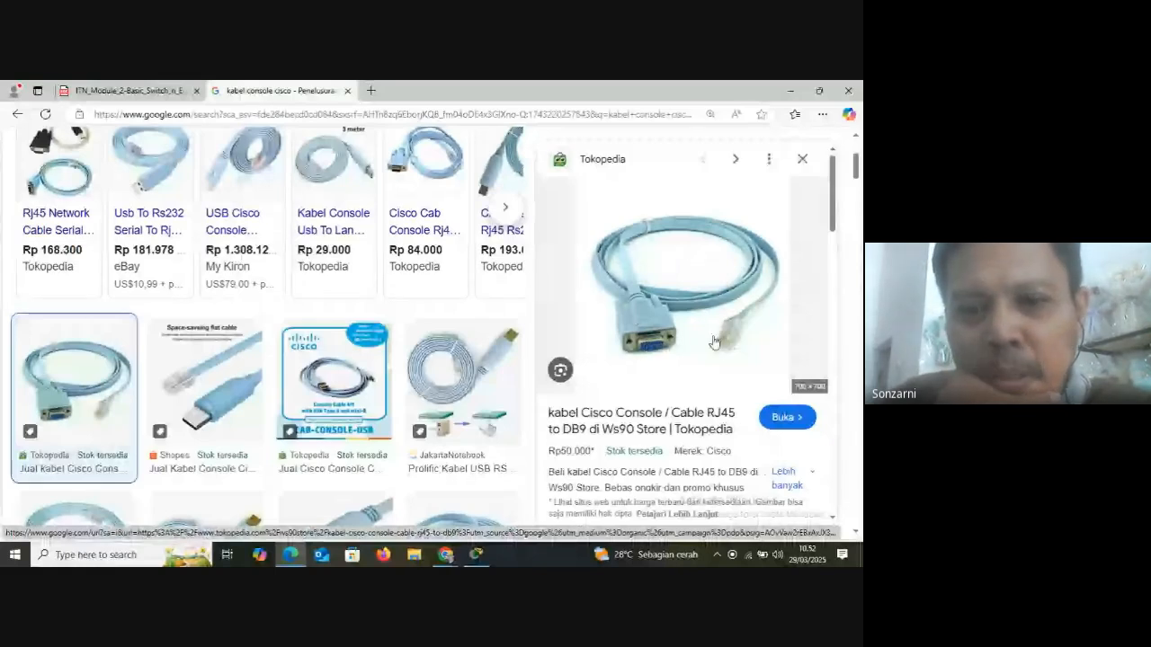
Switch back to Packet Tracer, examine Switch0's console port enlarged in the physical device view, and zoom back out
left_click(481, 555)
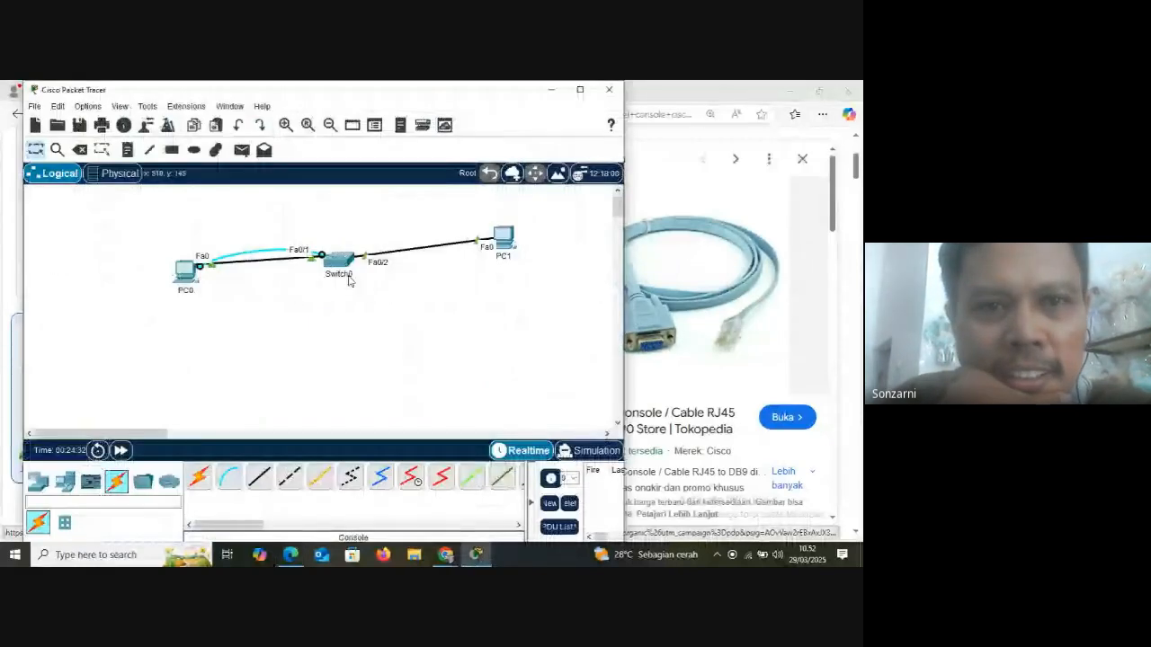
left_click(347, 279)
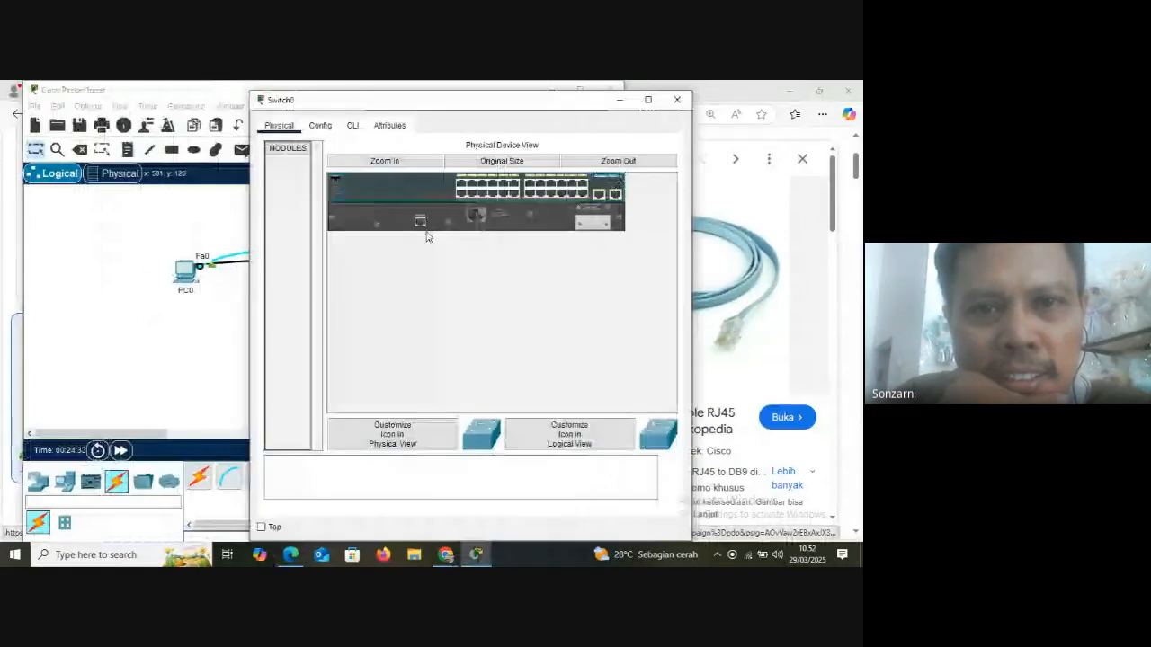
left_click(396, 161)
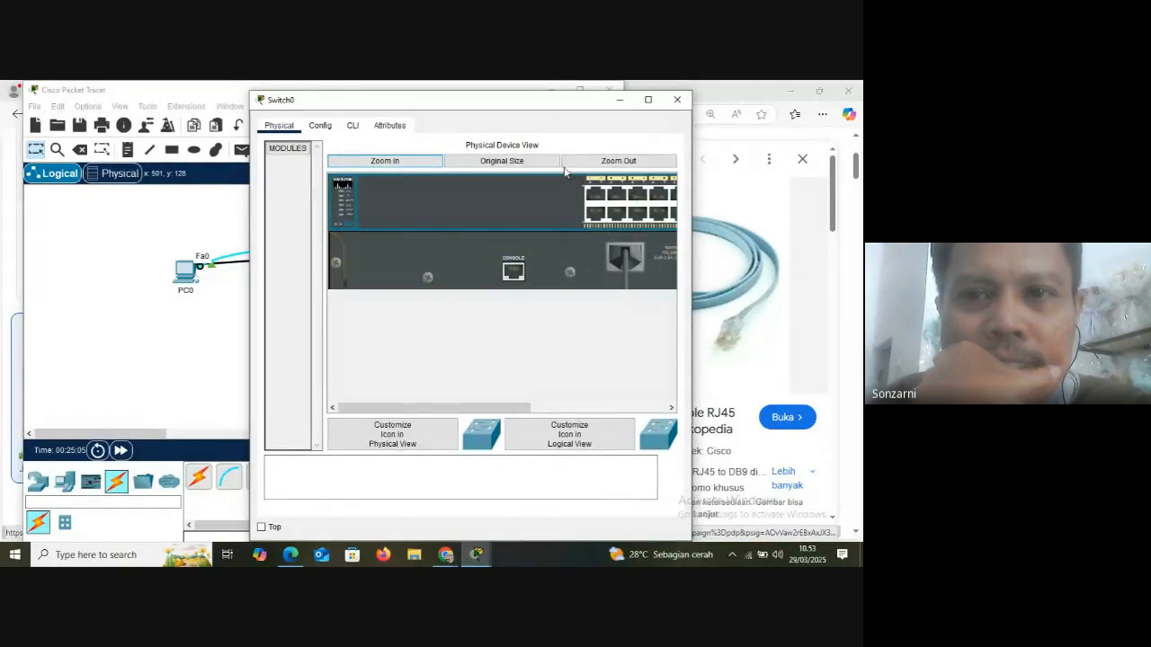
left_click(616, 161)
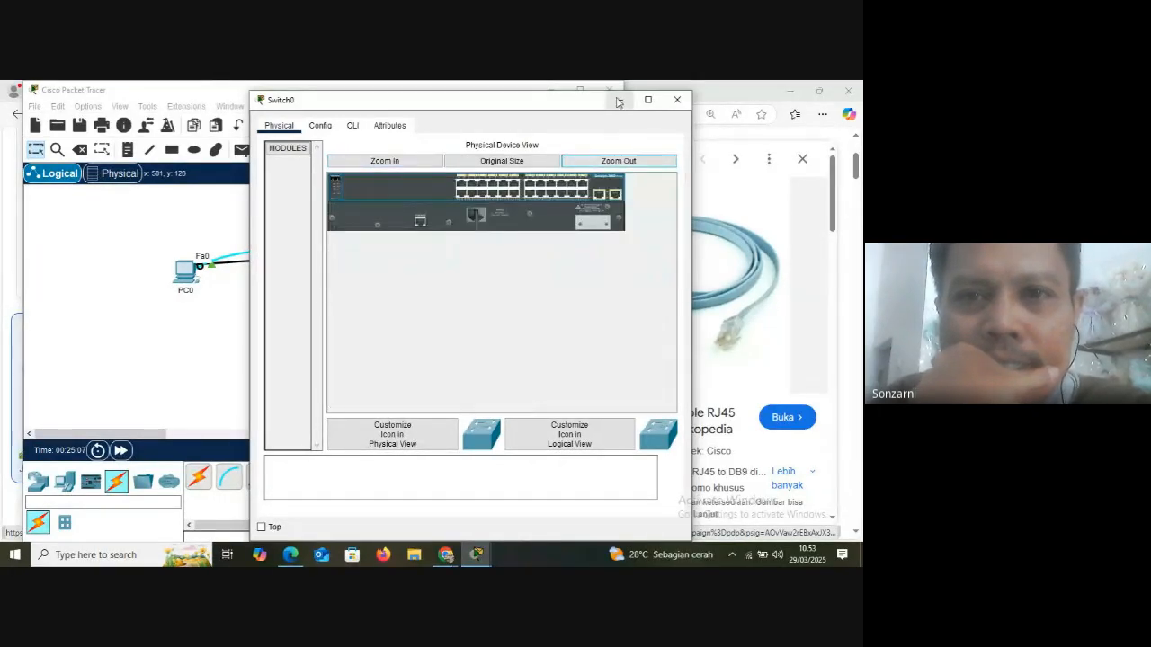
Minimize the Switch0 window, switch to the browser, and preview the Shopee USB to RJ45 Cisco console cable in the image results
left_click(619, 101)
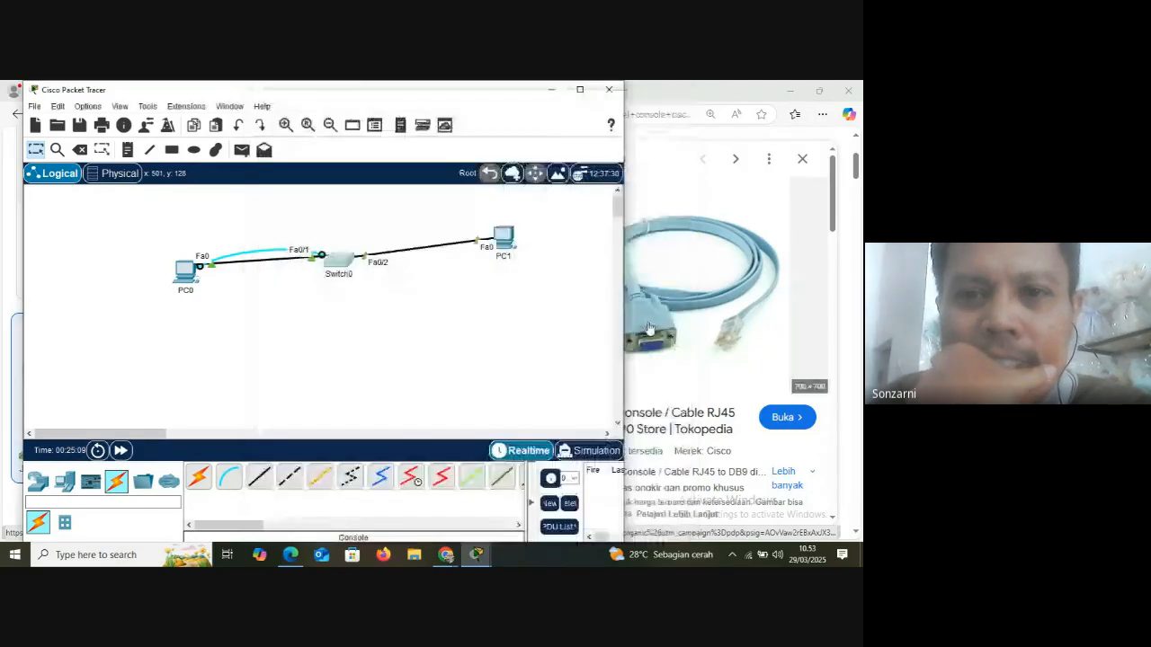
left_click(712, 104)
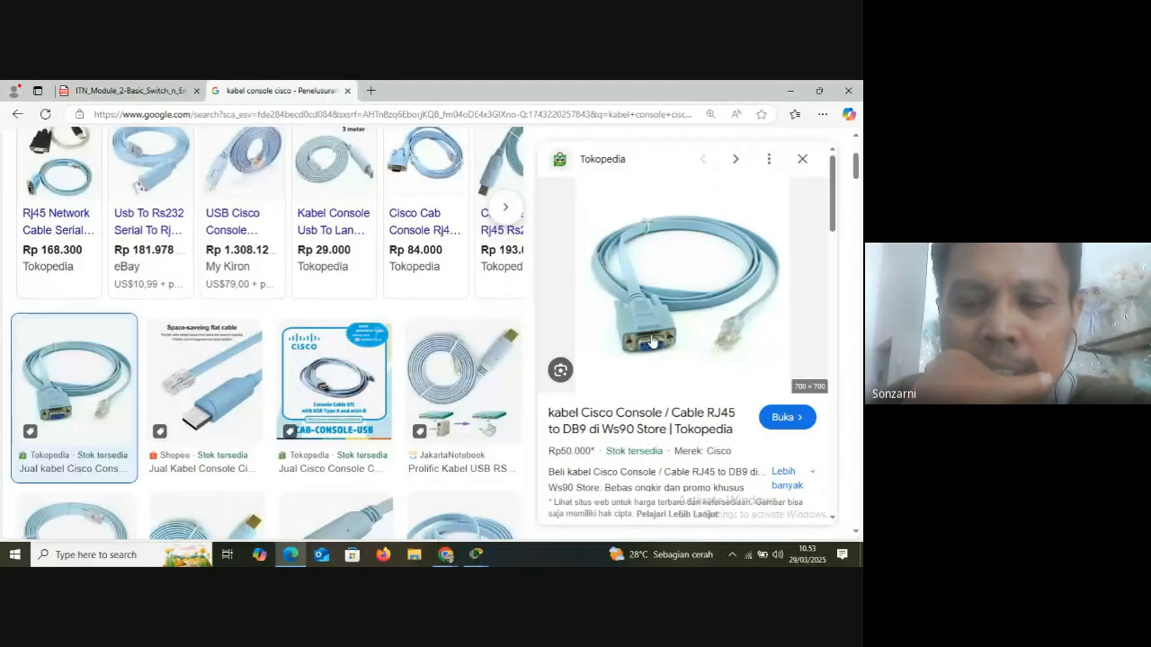
left_click(192, 396)
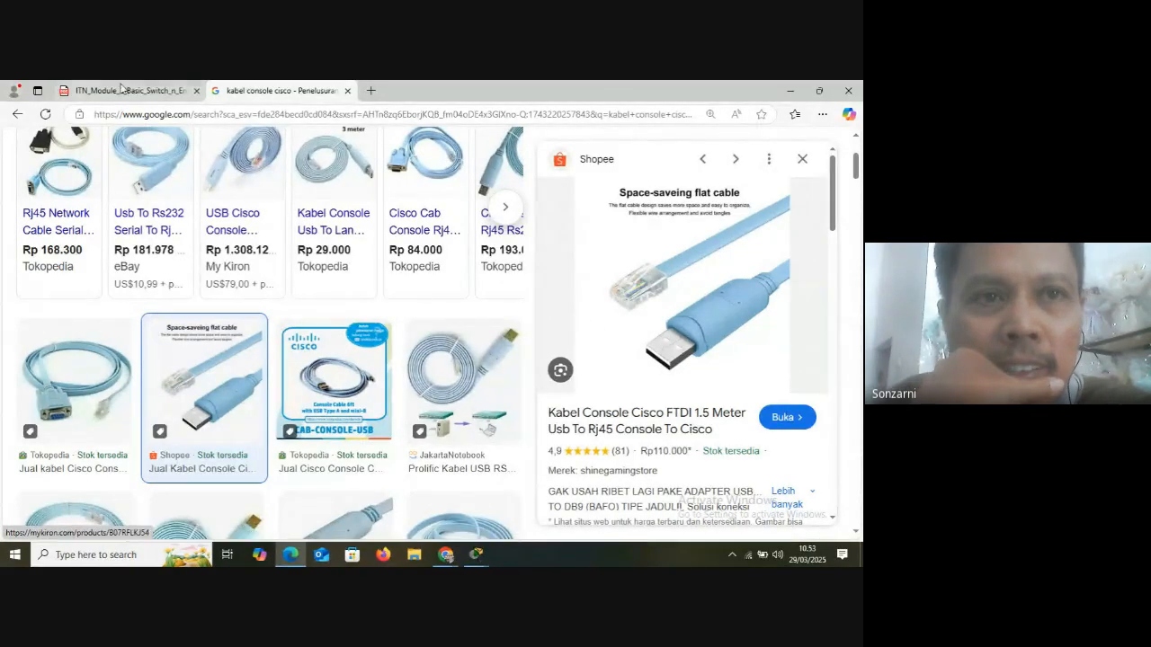
Switch back to Packet Tracer, restore the minimized Switch0 window, and close it
left_click(473, 556)
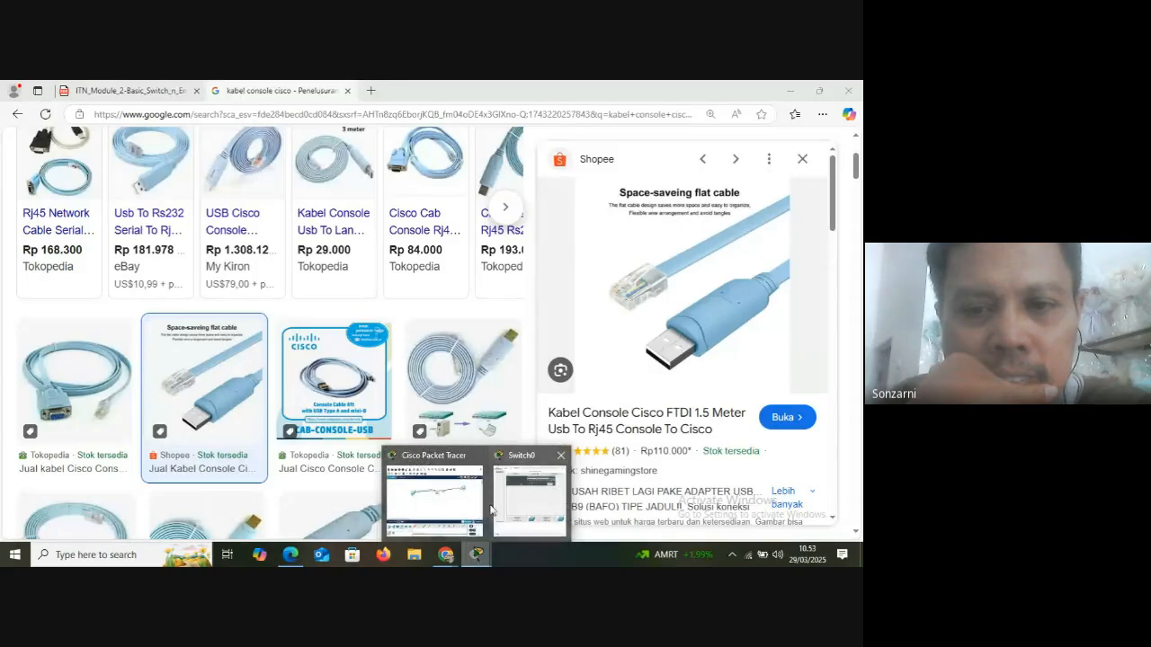
left_click(452, 459)
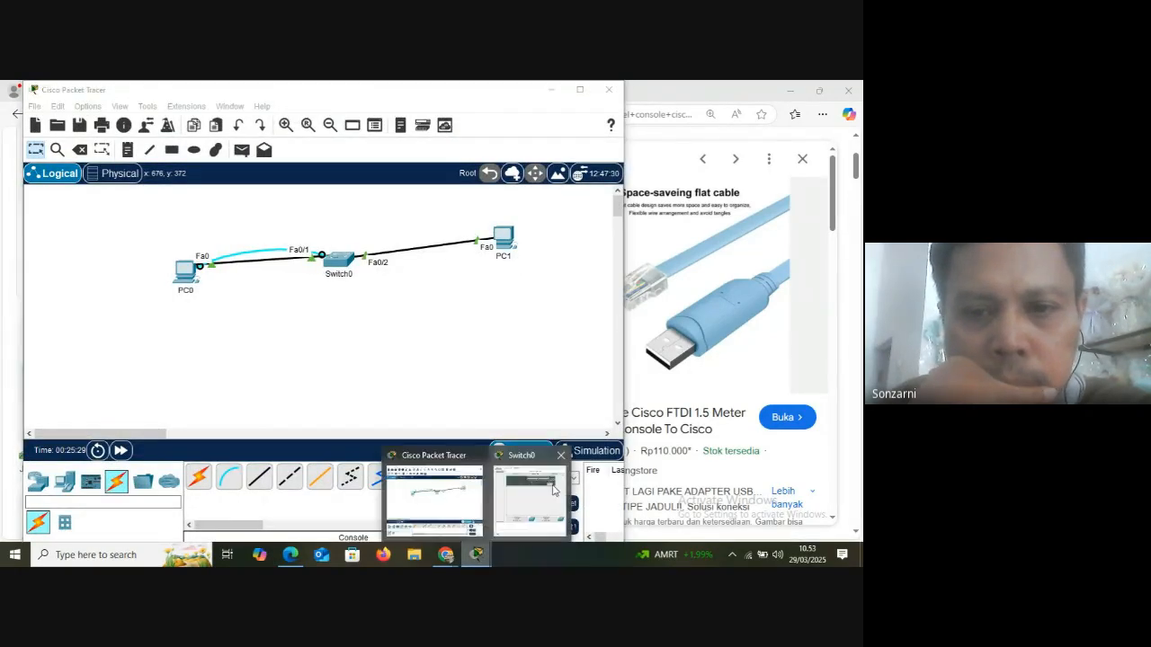
left_click(555, 490)
left_click(677, 100)
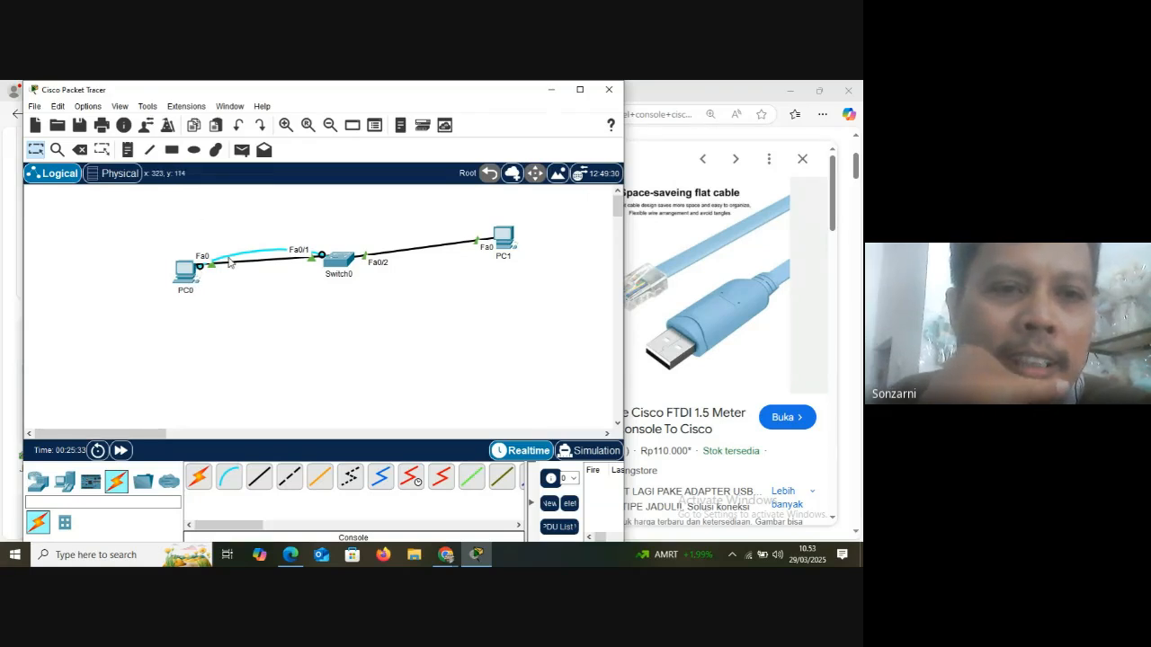
Launch Tera Term to examine its new connection options, including Serial, and close it without connecting
left_click(118, 552)
type("te")
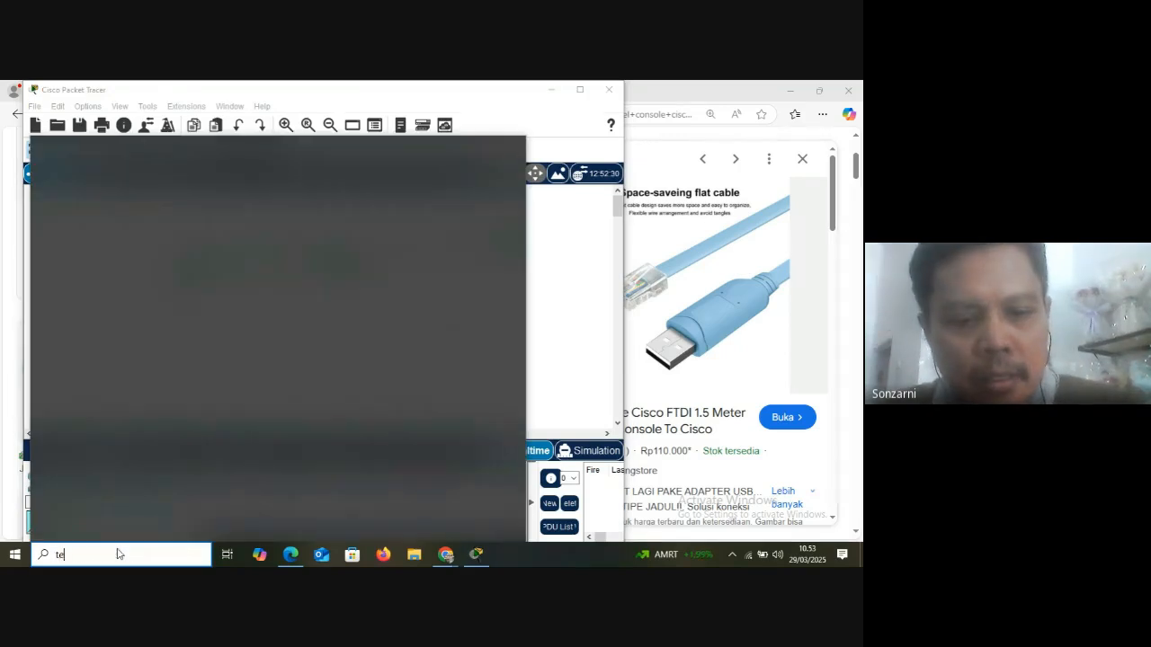
type("ra")
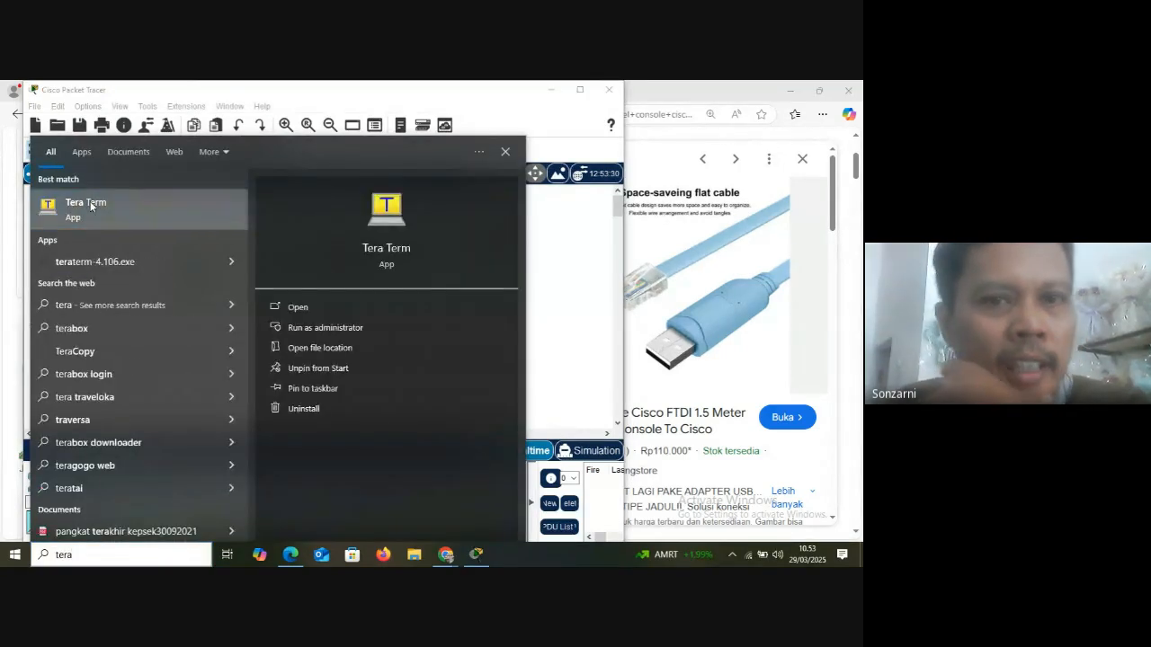
left_click(87, 206)
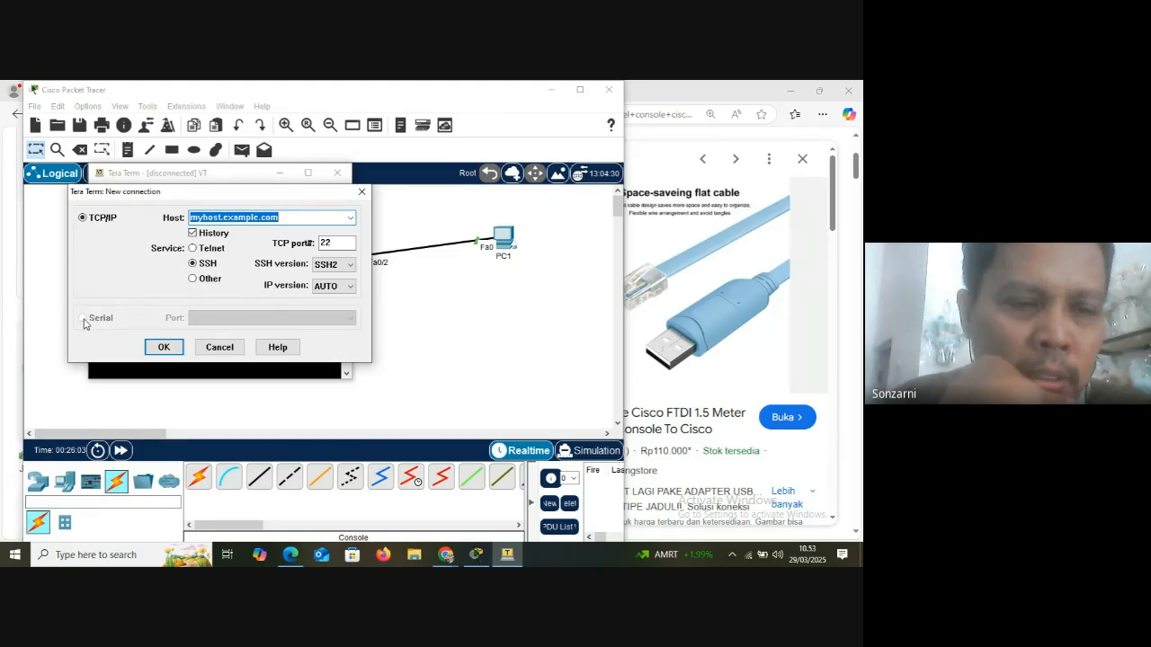
left_click(219, 347)
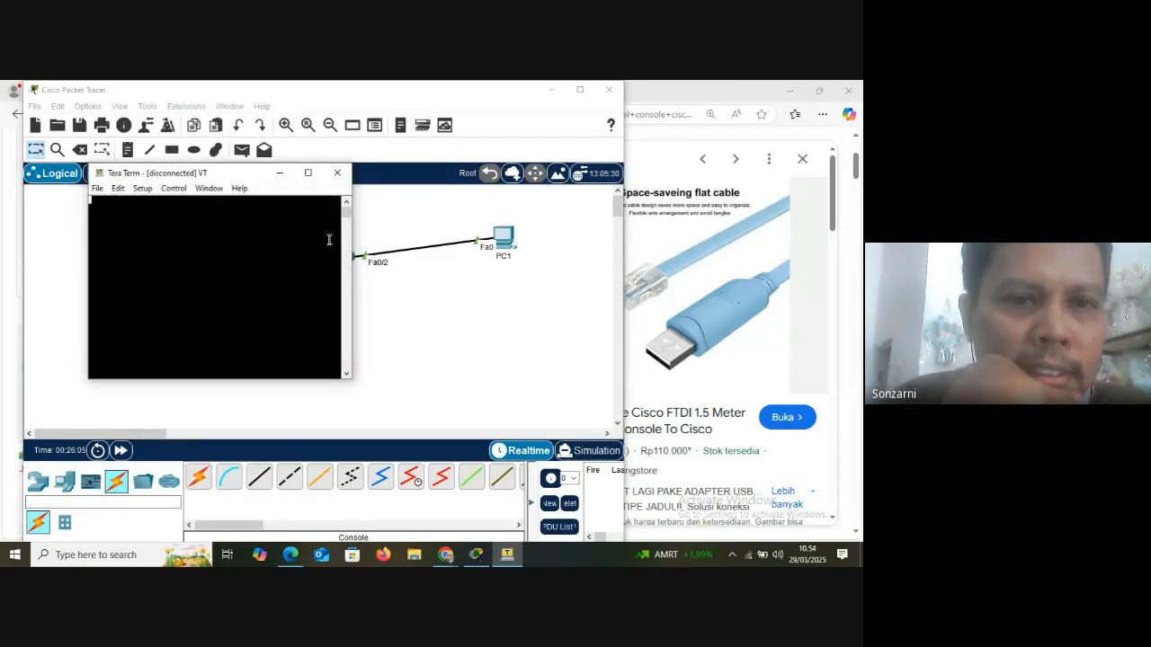
left_click(337, 175)
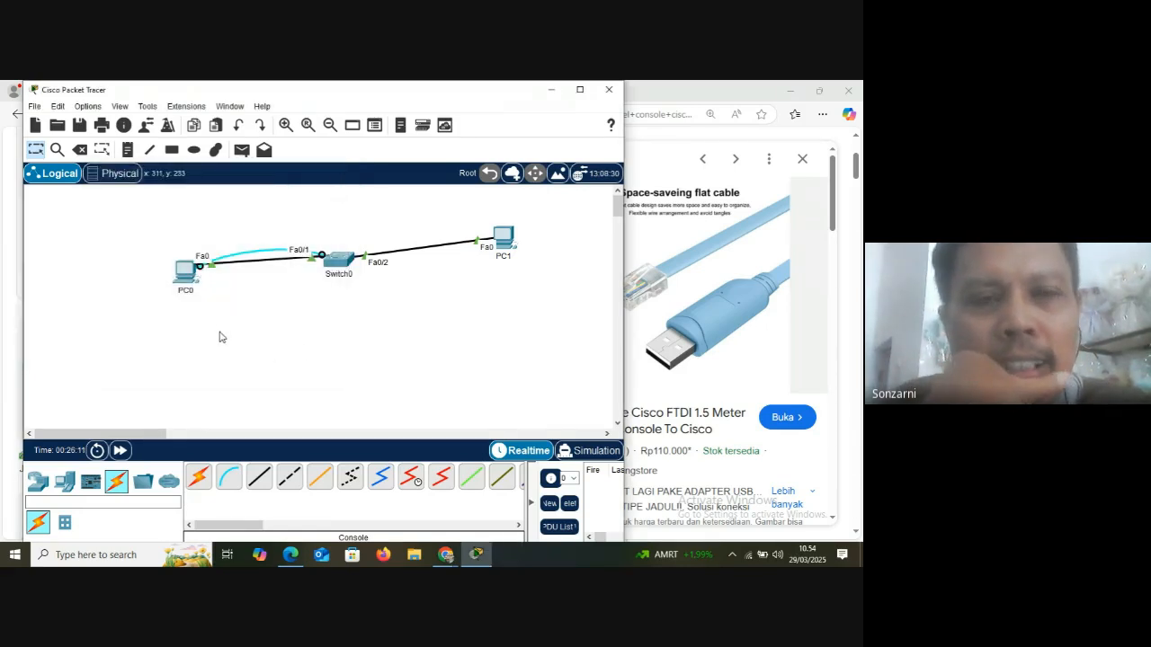
Open a terminal session on PC0 at 9600 bps, 8 data bits, no parity, 1 stop bit and no flow control, and widen its window
left_click(179, 279)
left_click(368, 126)
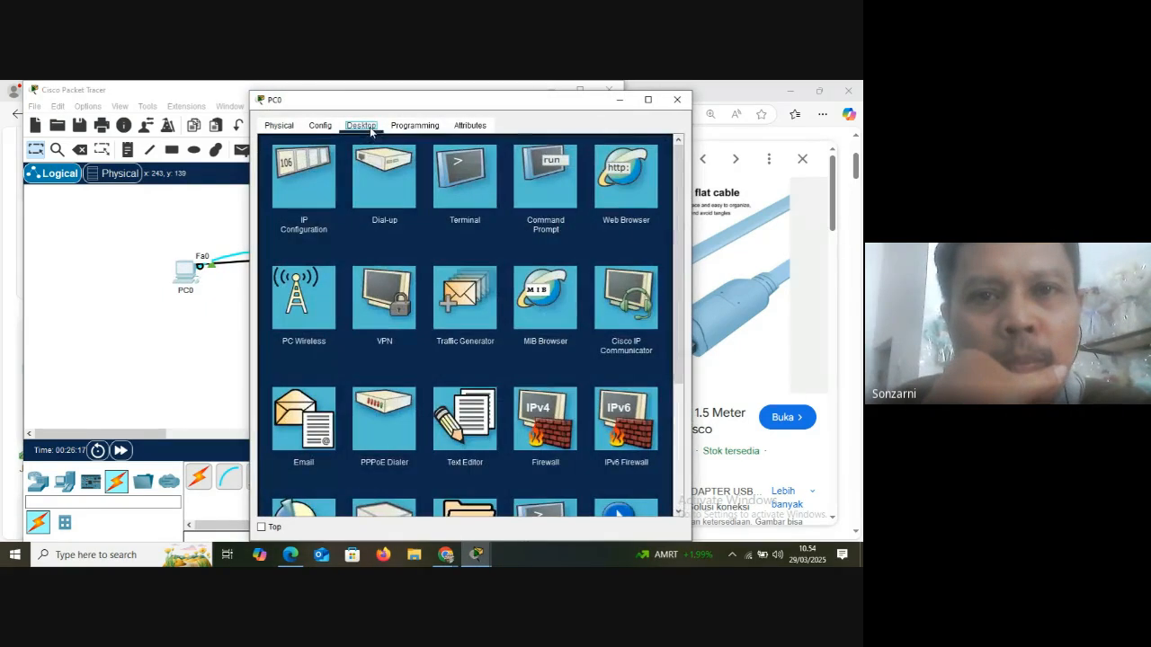
left_click(466, 185)
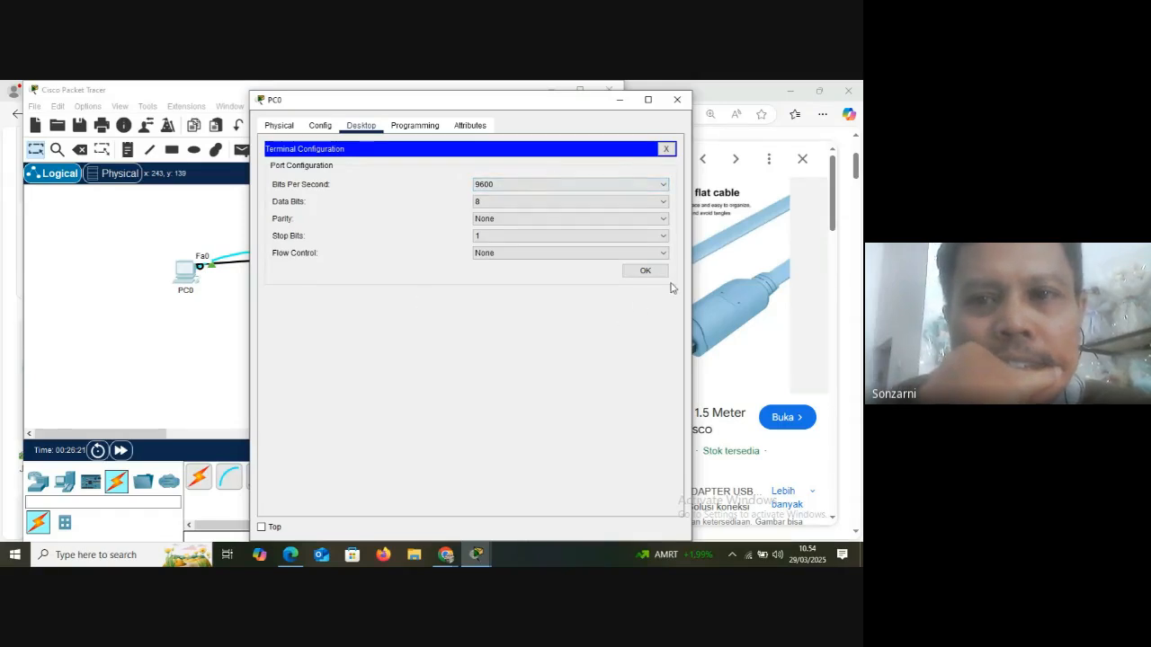
left_click(645, 272)
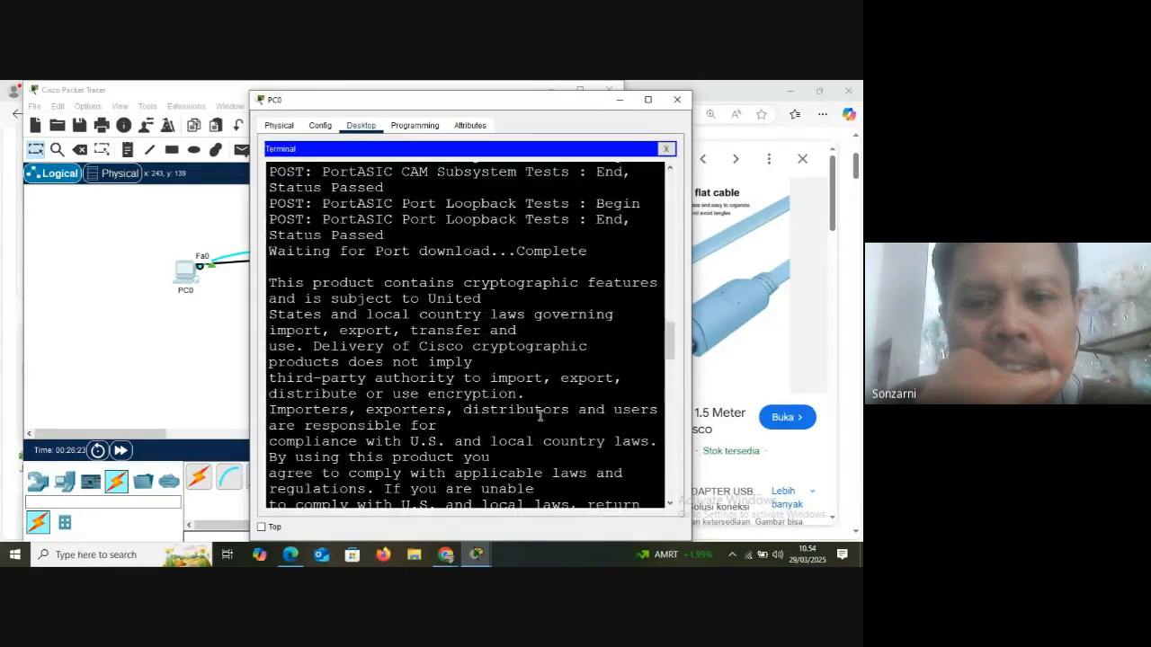
scroll(539, 418, "down", 8)
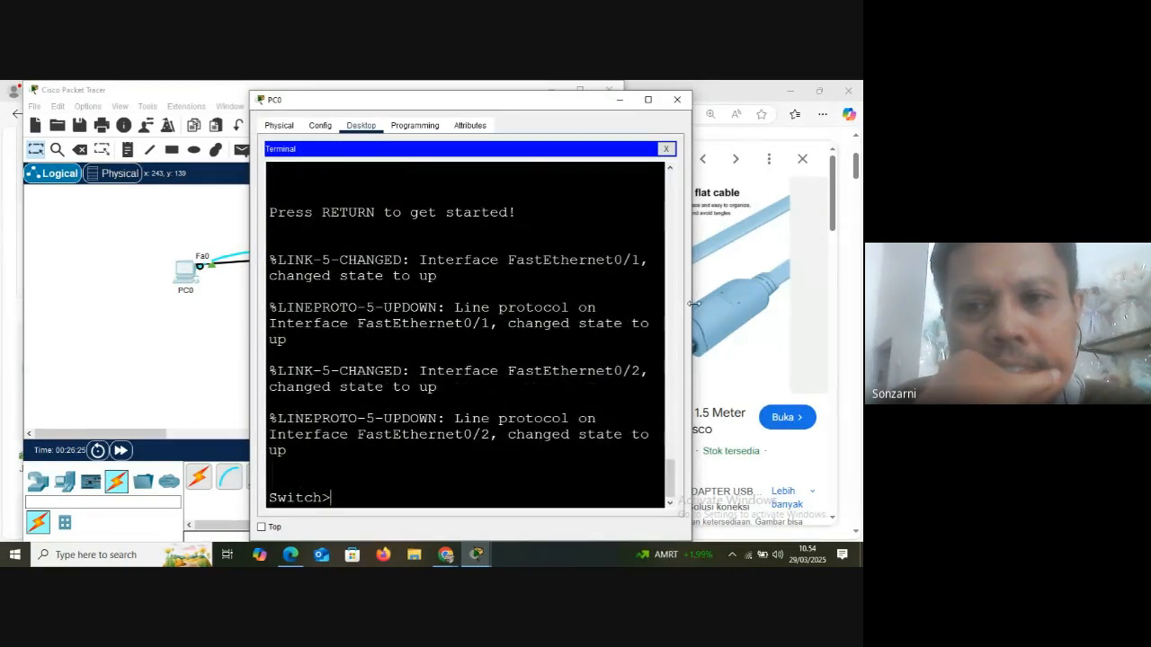
left_click_drag(692, 304, 836, 310)
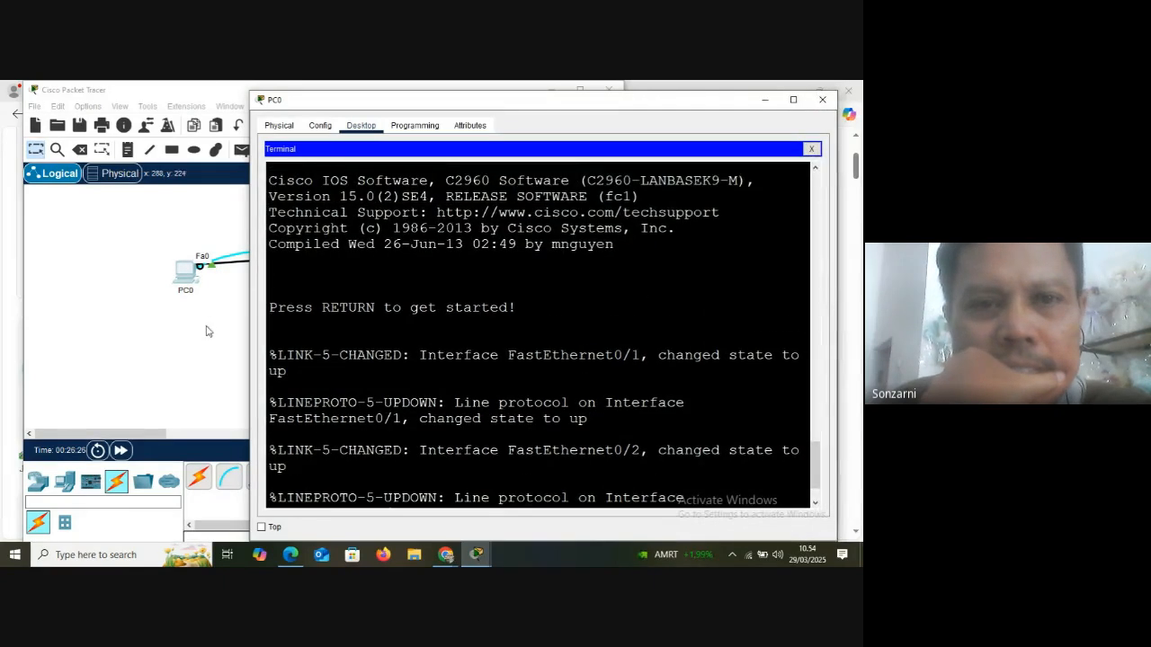
left_click_drag(250, 279, 110, 279)
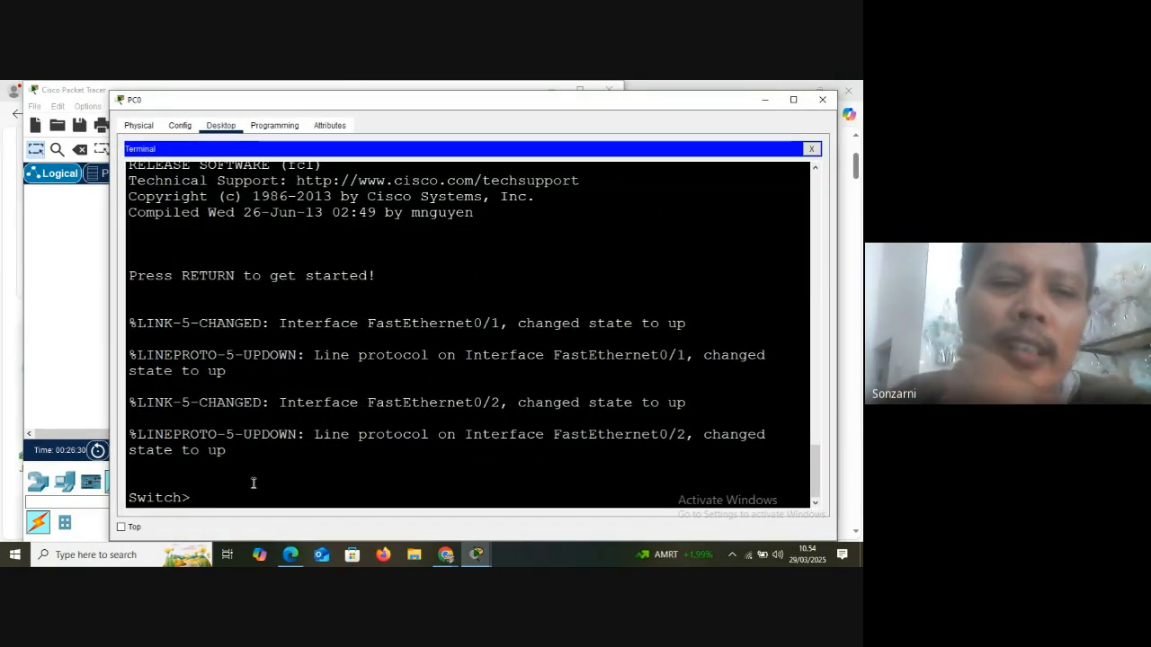
Examine the switch prompt and the port count, model and software version listed in the terminal's boot output
left_click_drag(191, 499, 131, 500)
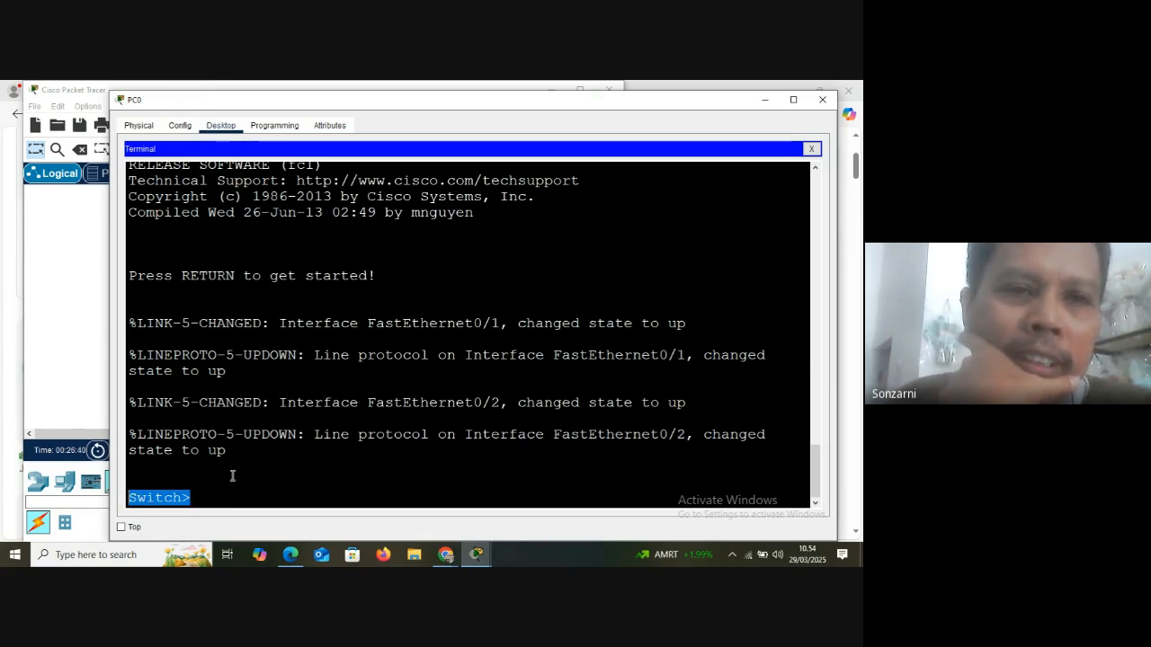
scroll(233, 475, "up", 2)
scroll(233, 475, "up", 3)
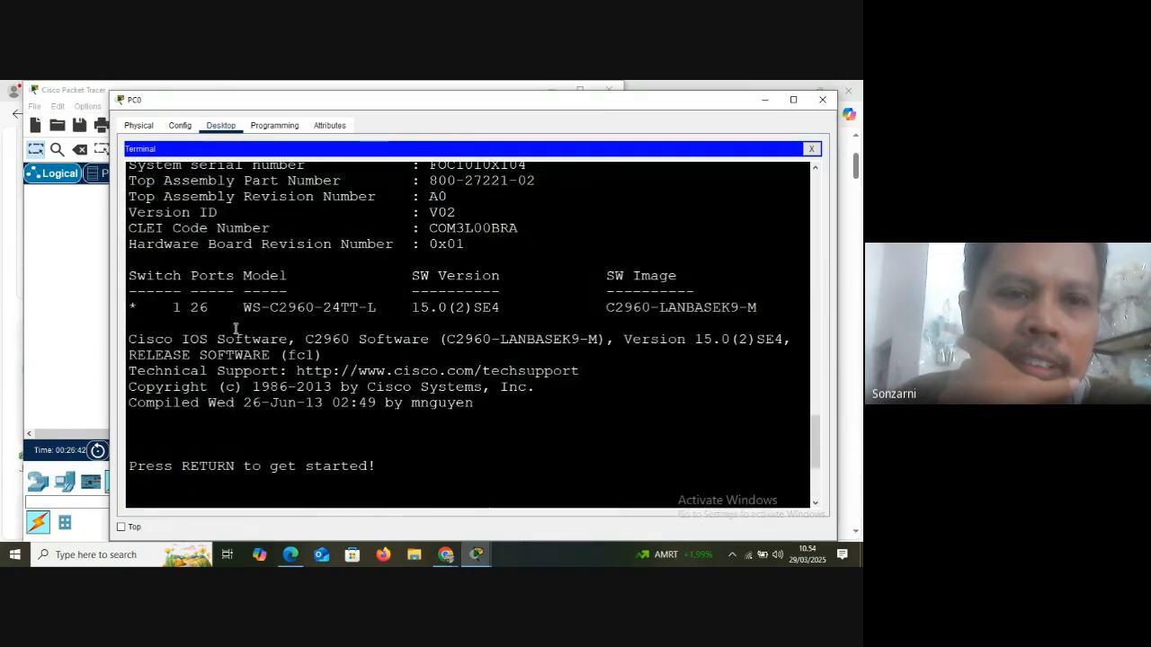
left_click_drag(244, 307, 510, 310)
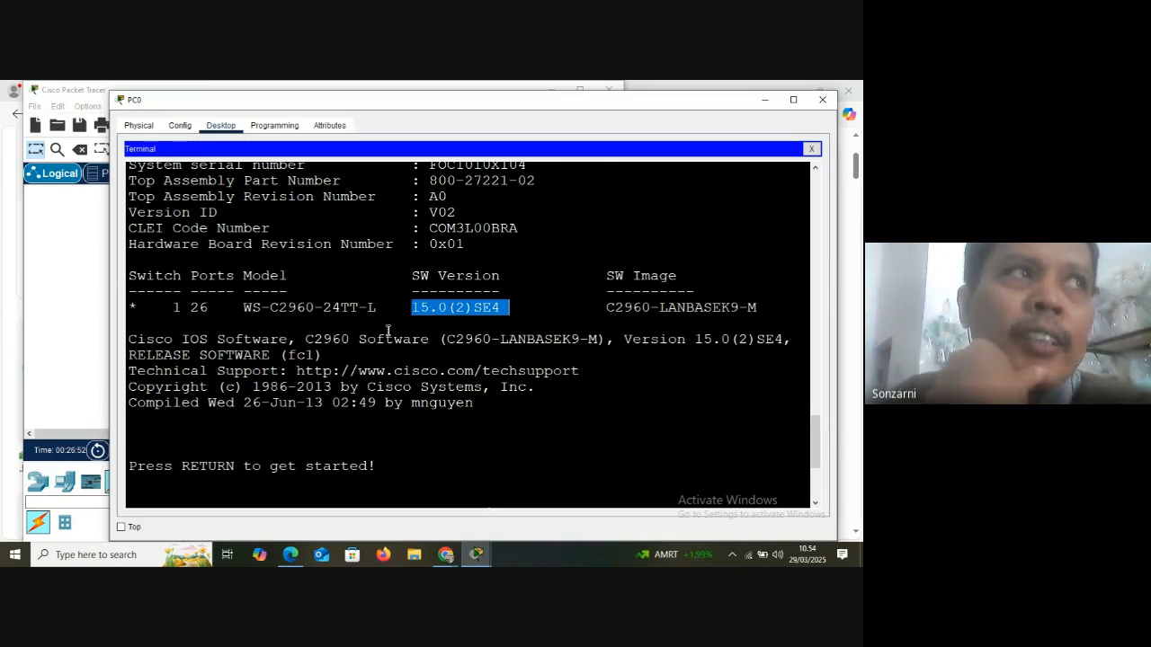
double_click(194, 308)
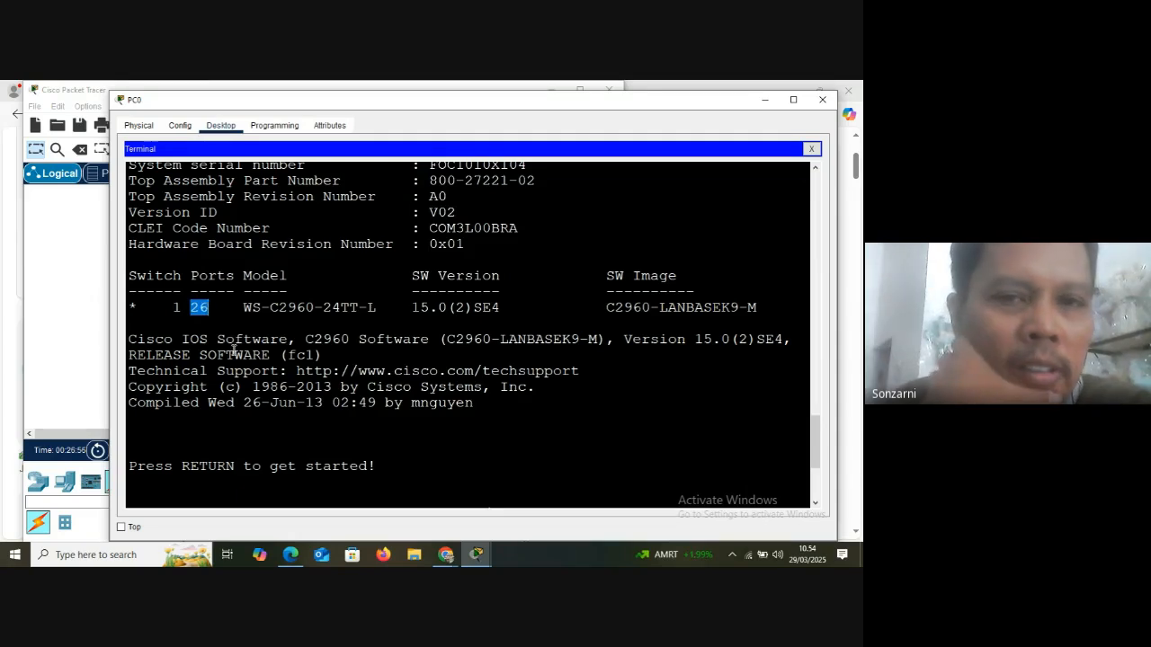
Review the earlier boot messages back to the boot loader start, and return to the Switch> prompt
scroll(233, 351, "up", 5)
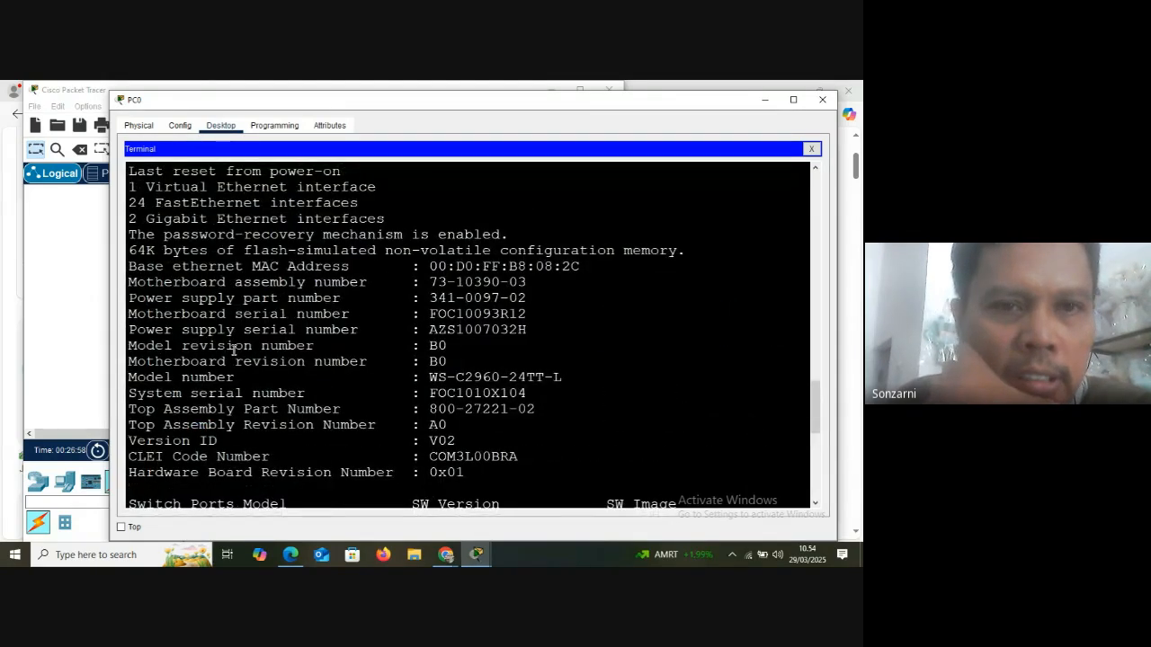
scroll(234, 350, "up", 9)
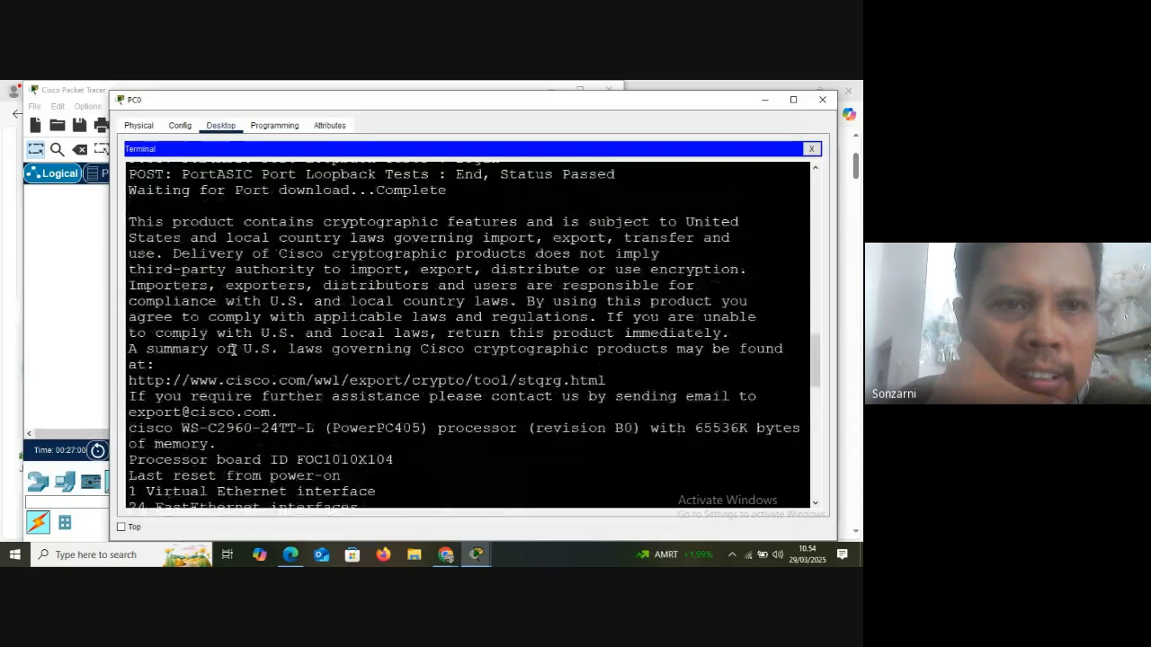
scroll(234, 351, "up", 7)
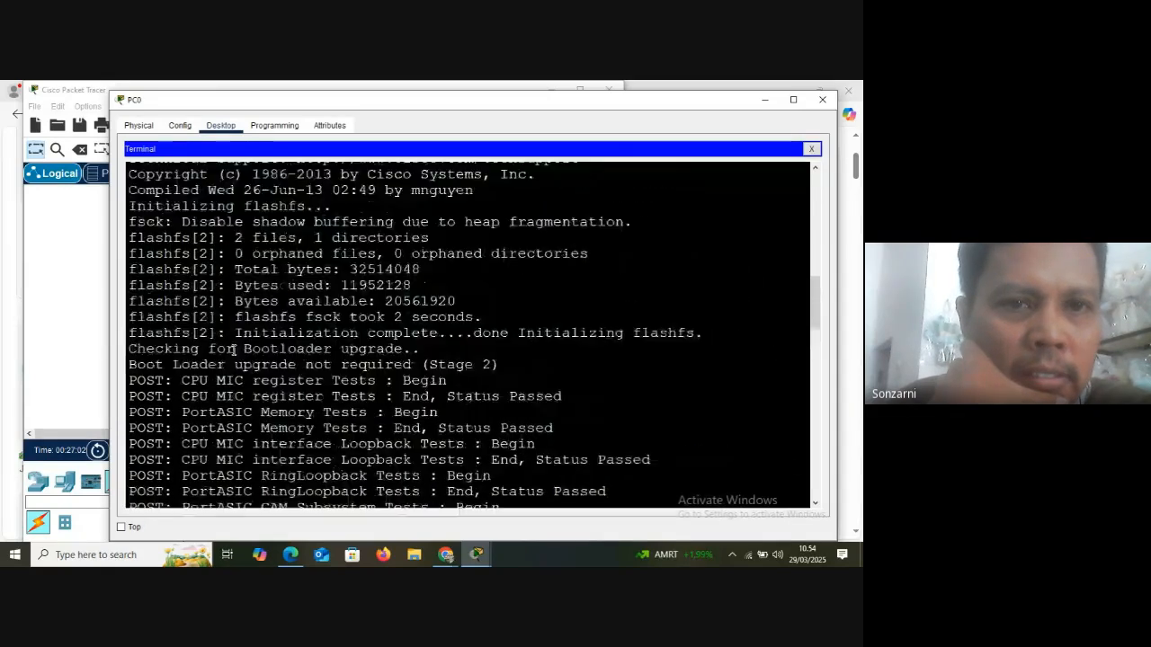
scroll(234, 350, "up", 9)
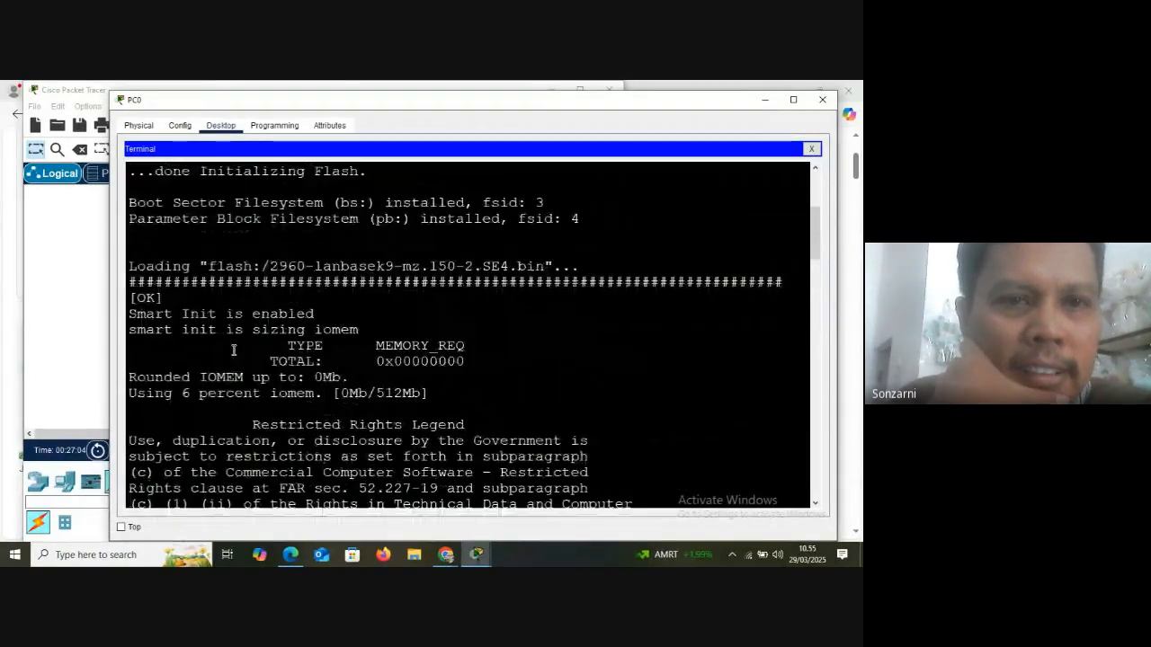
scroll(234, 350, "up", 4)
scroll(233, 351, "up", 1)
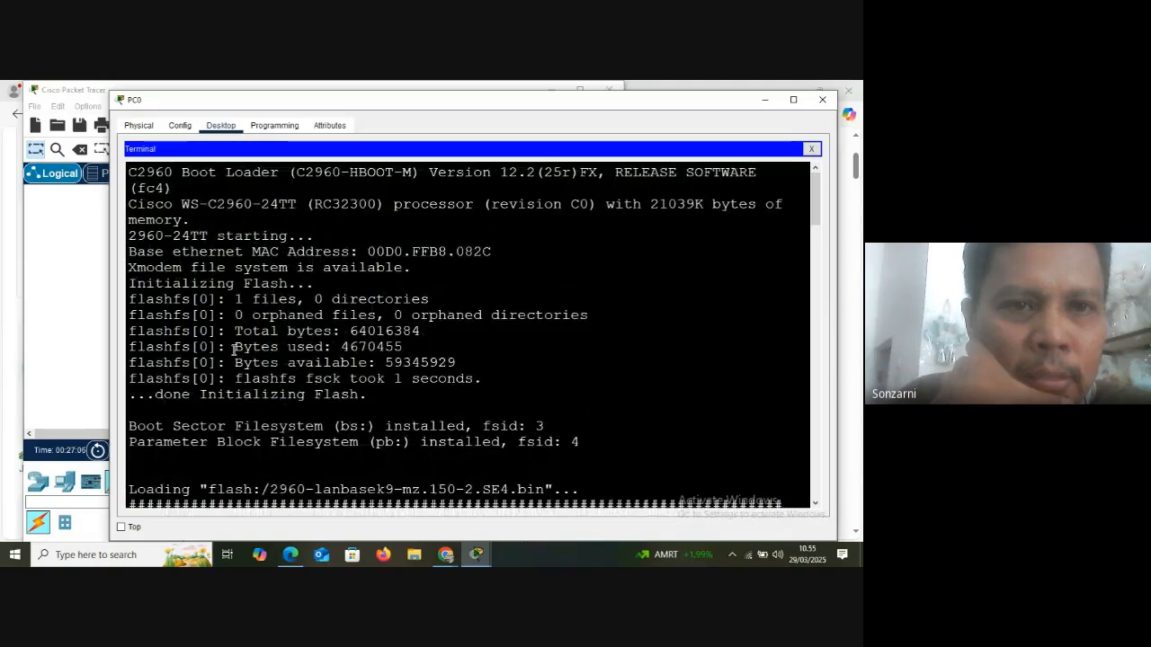
scroll(238, 356, "down", 20)
scroll(242, 361, "down", 12)
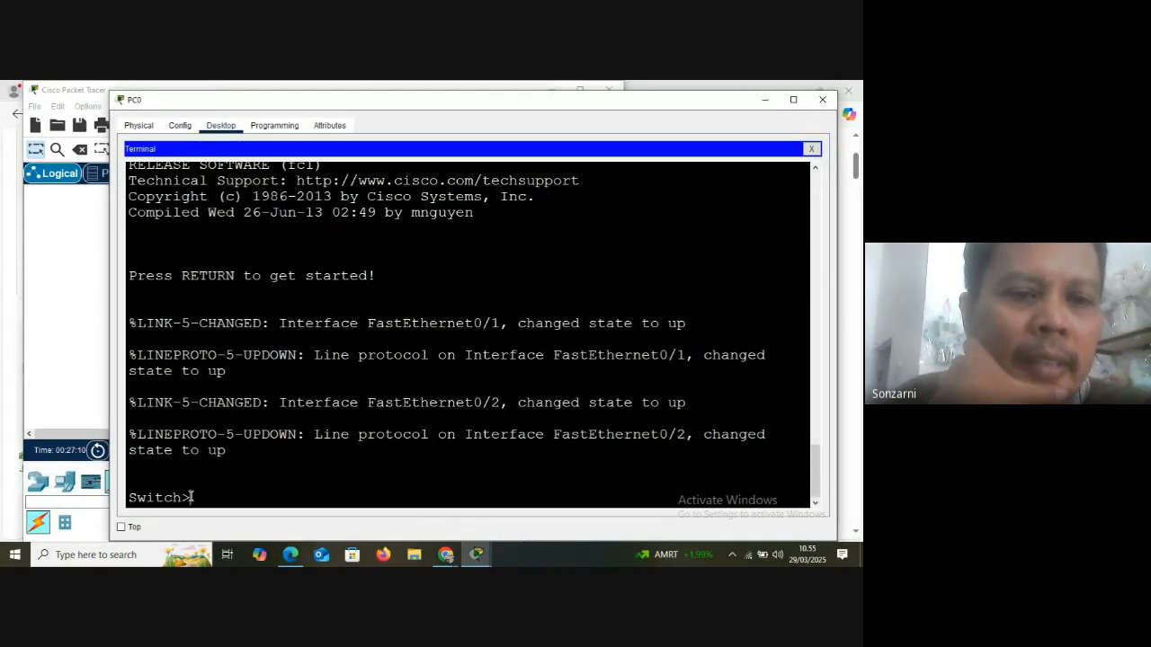
left_click_drag(190, 498, 129, 498)
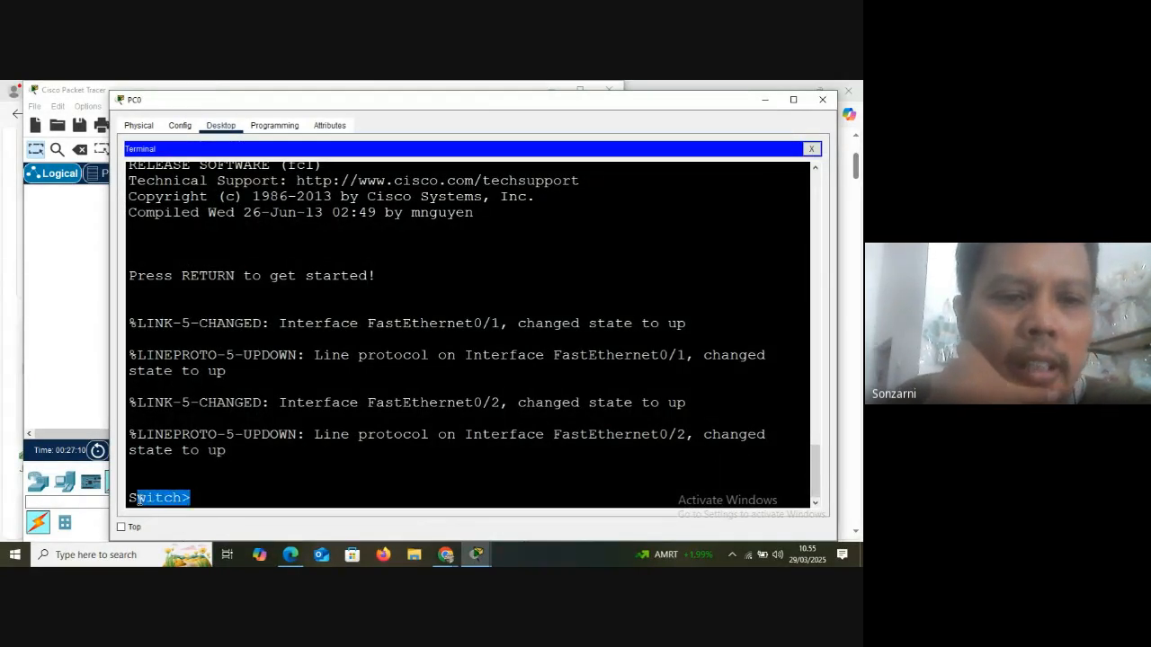
left_click(218, 499)
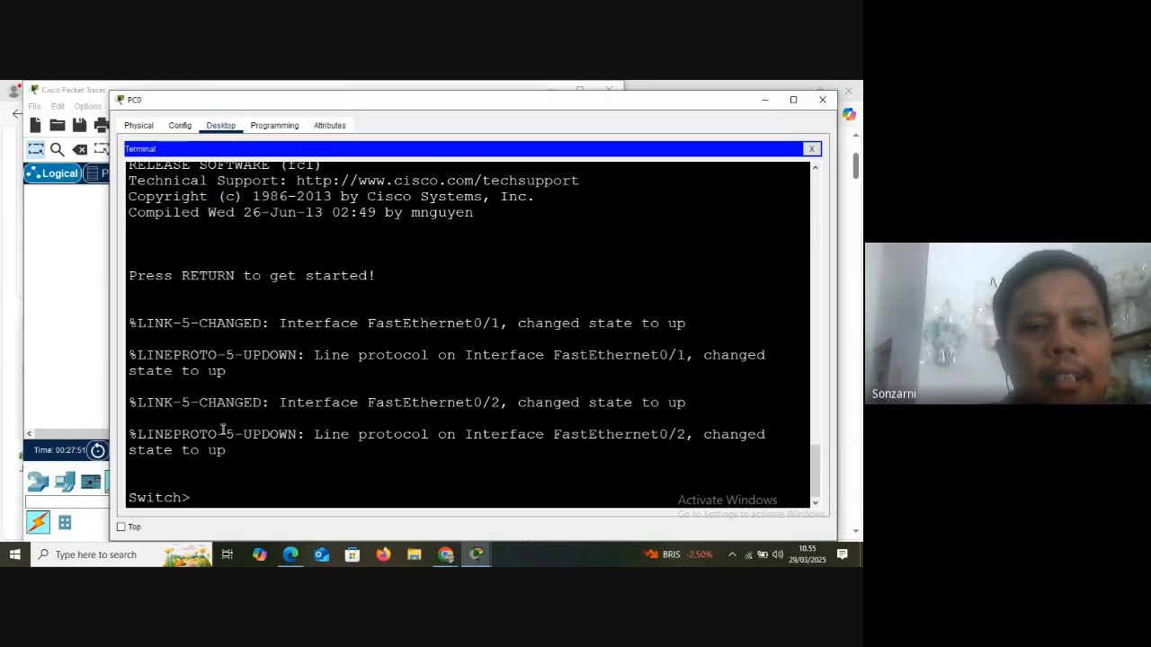
List the available EXEC commands with ? at the Switch> prompt and examine the show, disable and enable entries
left_click_drag(377, 112, 399, 105)
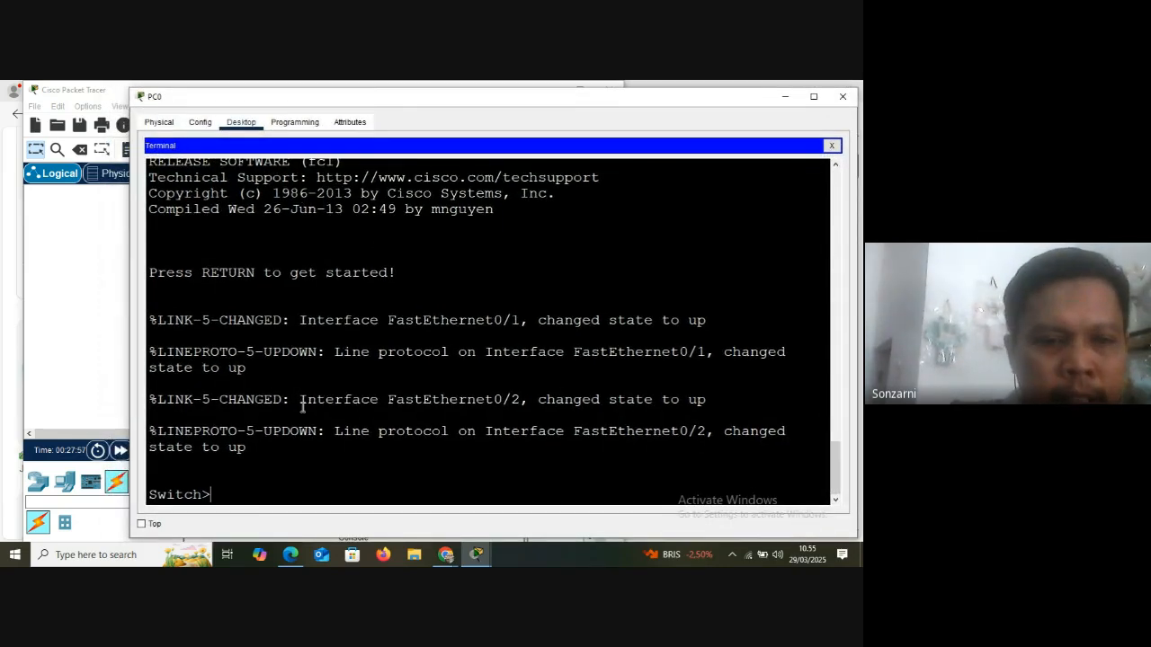
type("?")
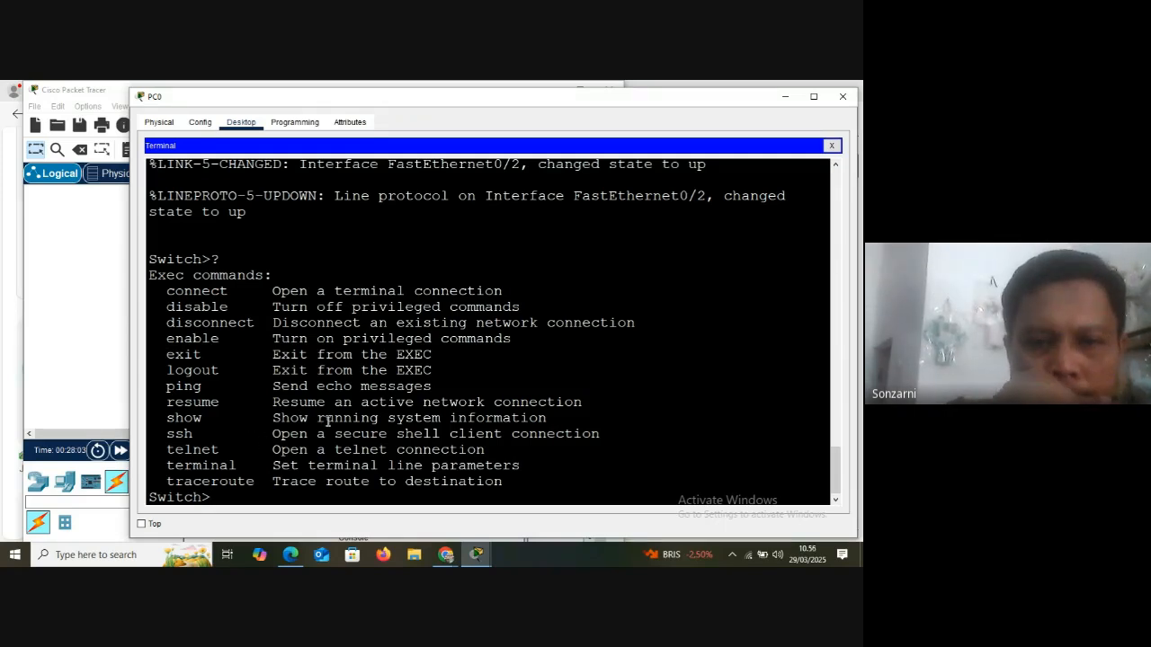
left_click_drag(167, 418, 246, 418)
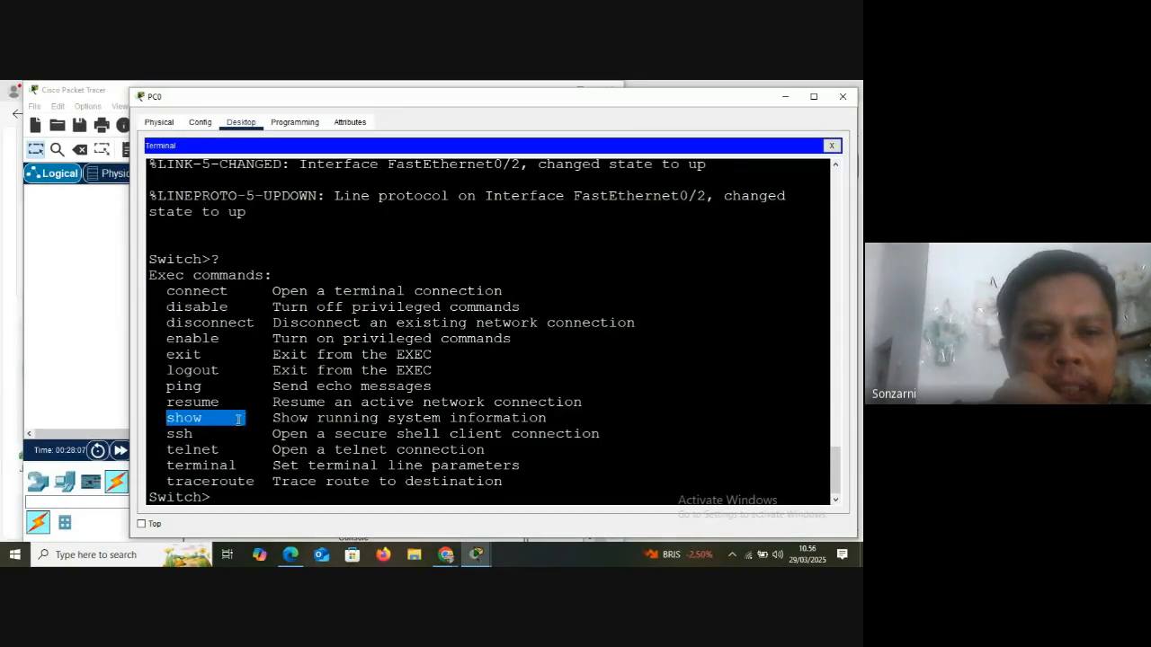
left_click(239, 419)
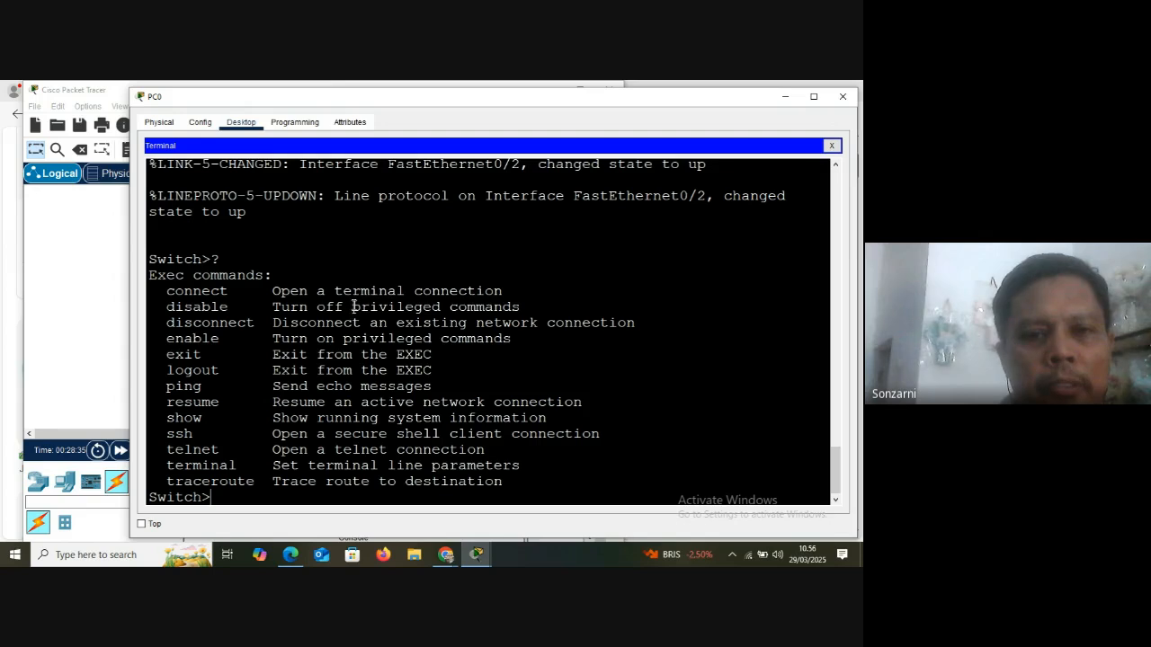
left_click_drag(352, 307, 441, 307)
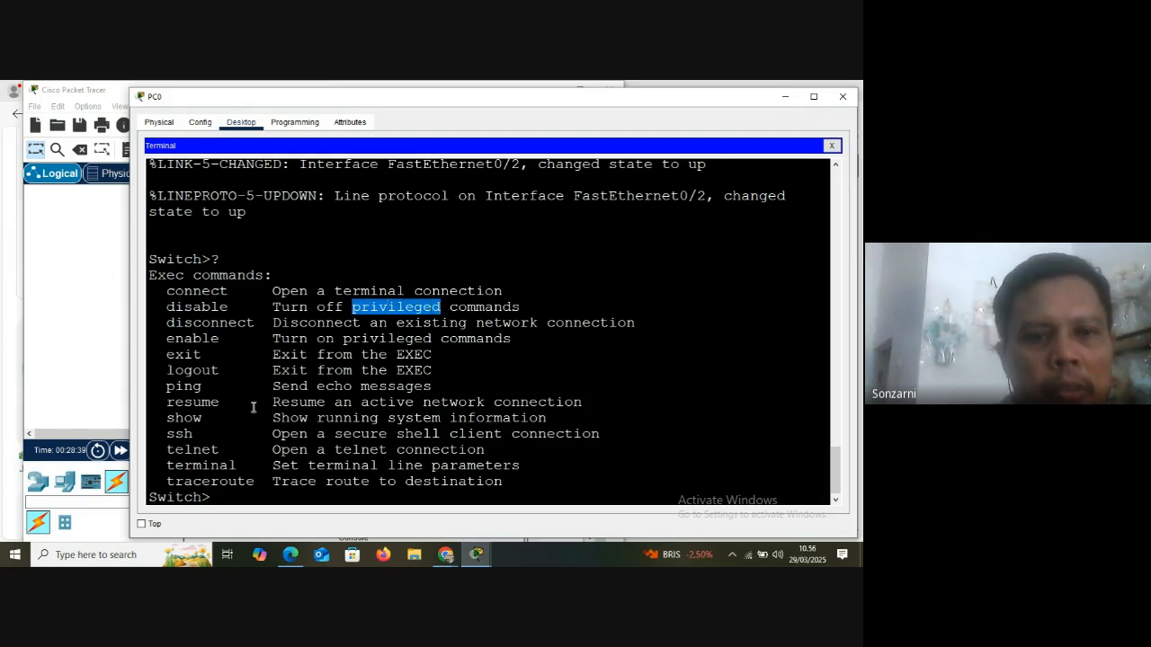
left_click_drag(167, 339, 220, 340)
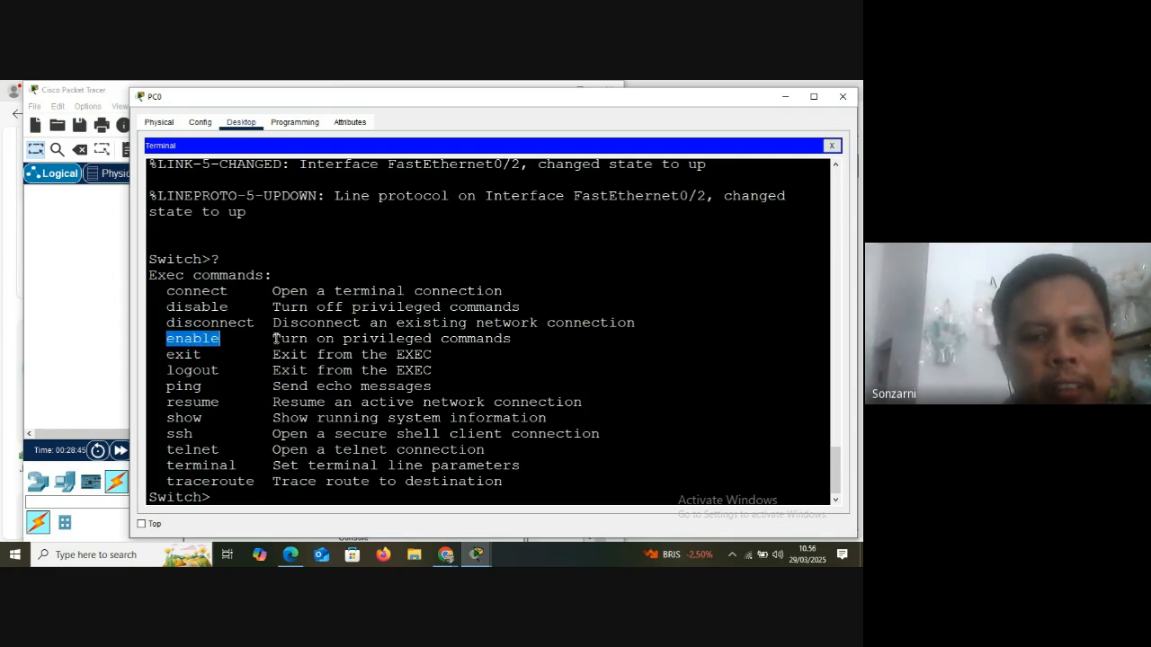
Review the description of enable, enter that command at the Switch> prompt without running it, and shorten it to en
left_click_drag(275, 339, 463, 341)
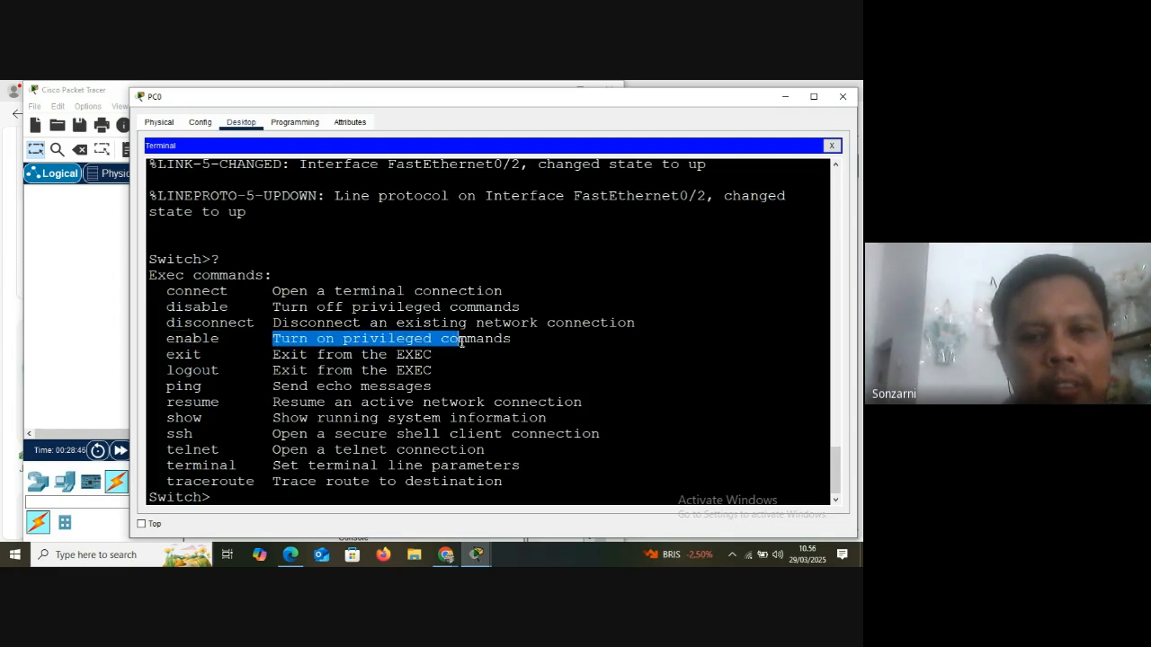
left_click(235, 353)
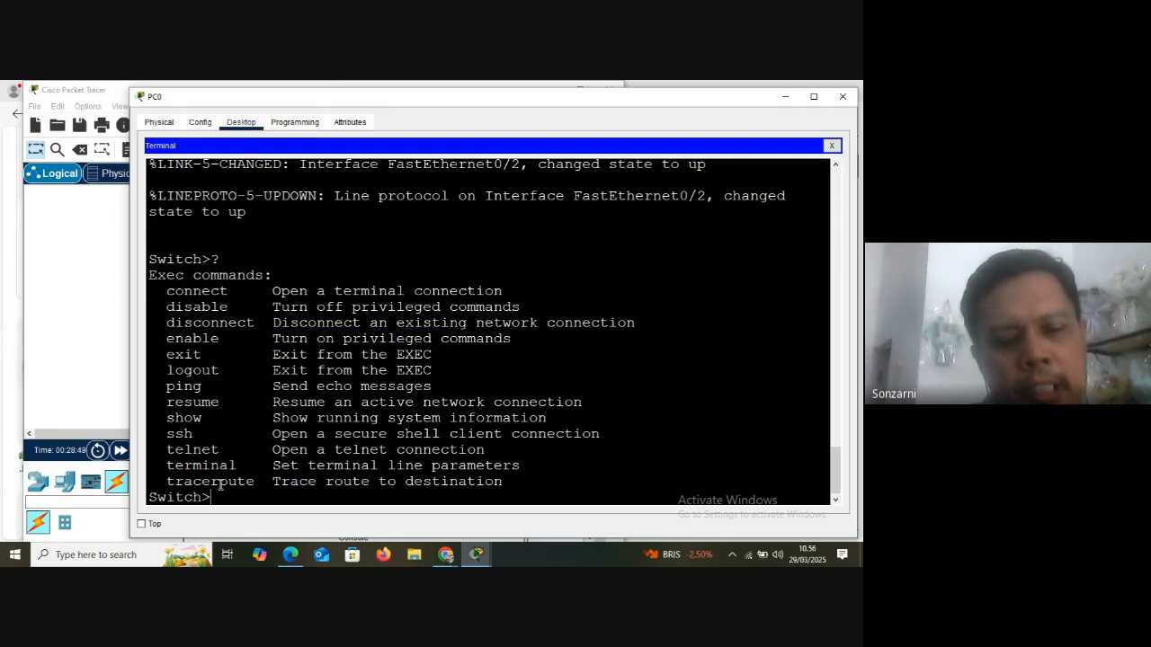
type("en")
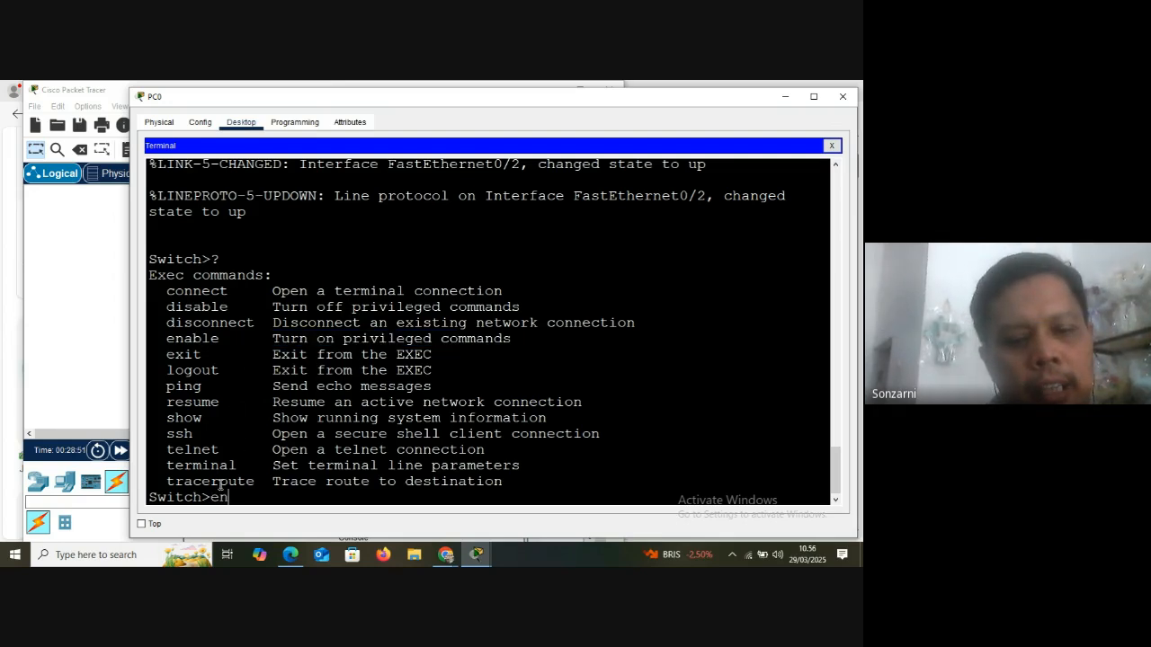
type("able")
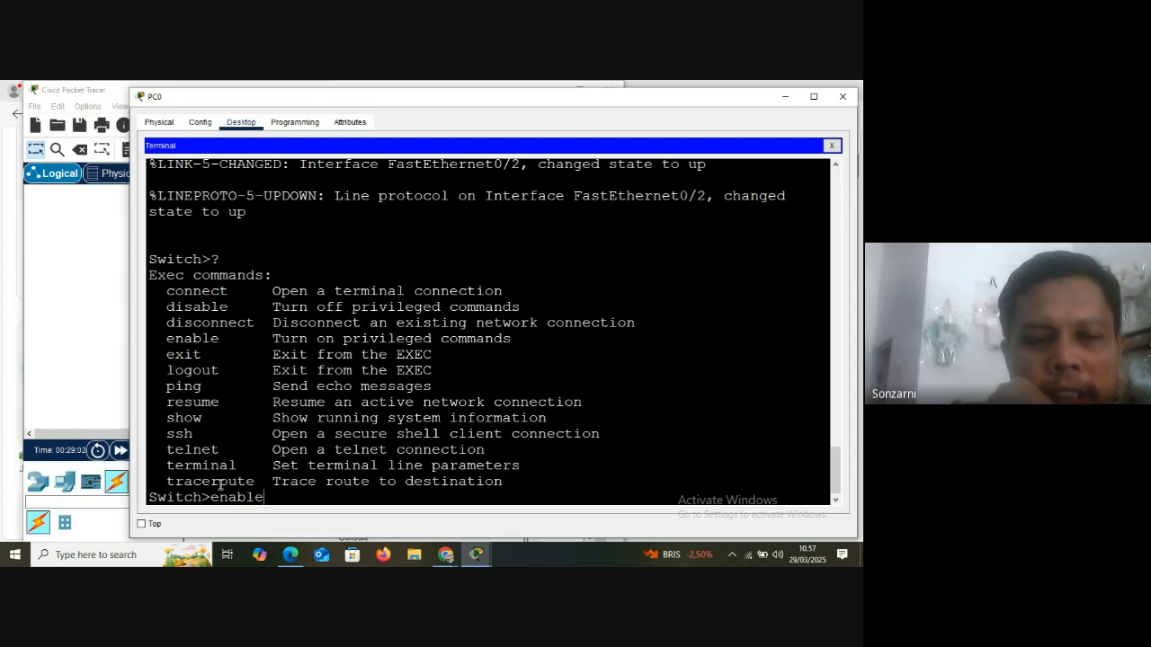
key("BackSpace")
key("BackSpace")
key("BackSpace")
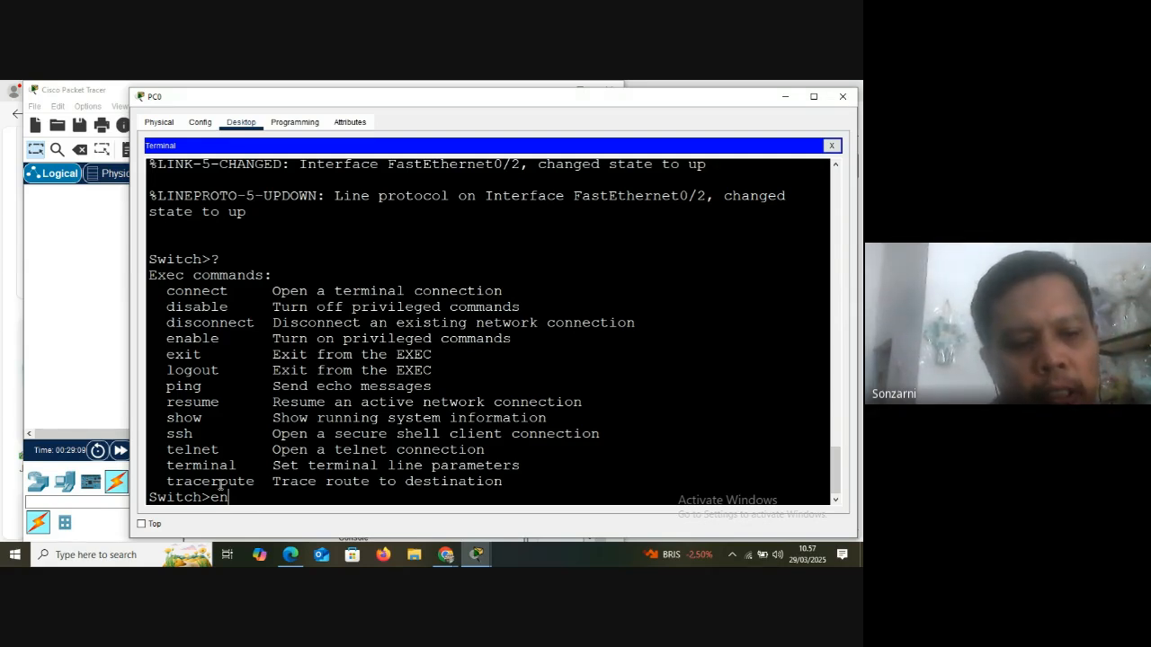
Find and open the Windows On-Screen Keyboard, and move it away from the upper edge of the screen
left_click(56, 559)
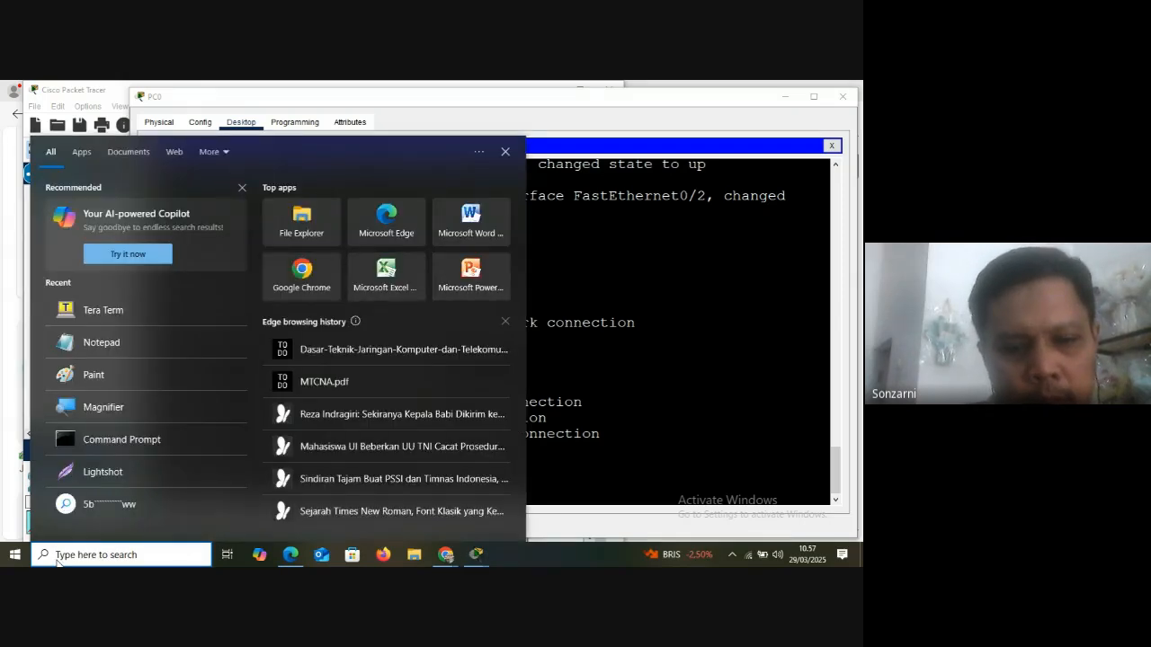
type("on")
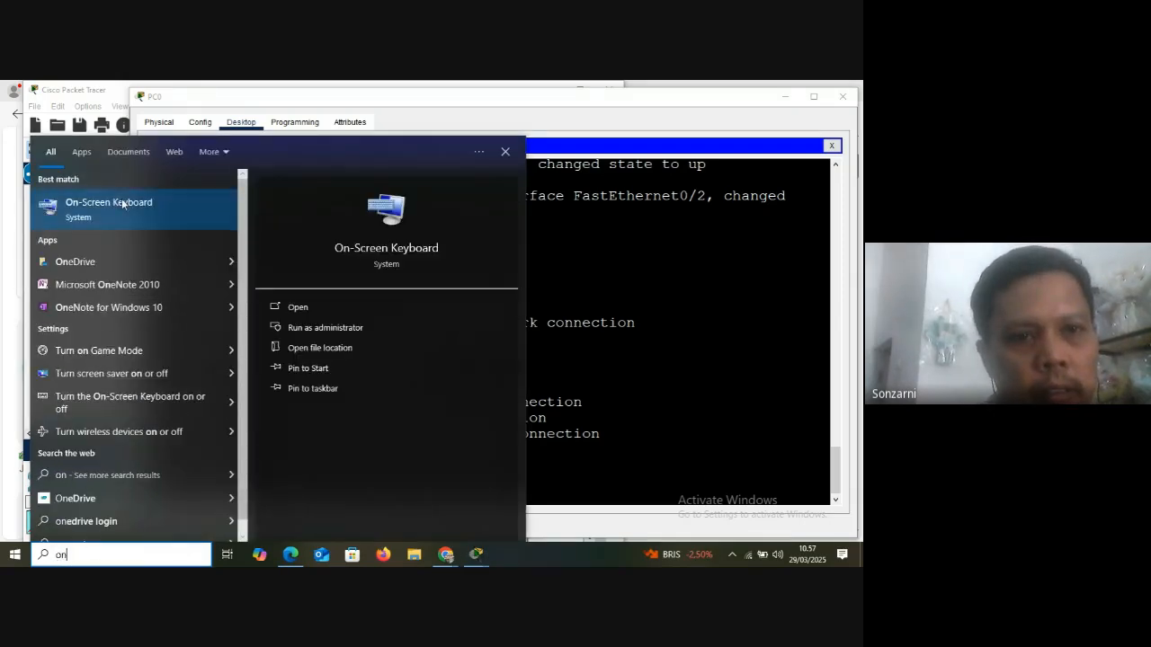
left_click(122, 204)
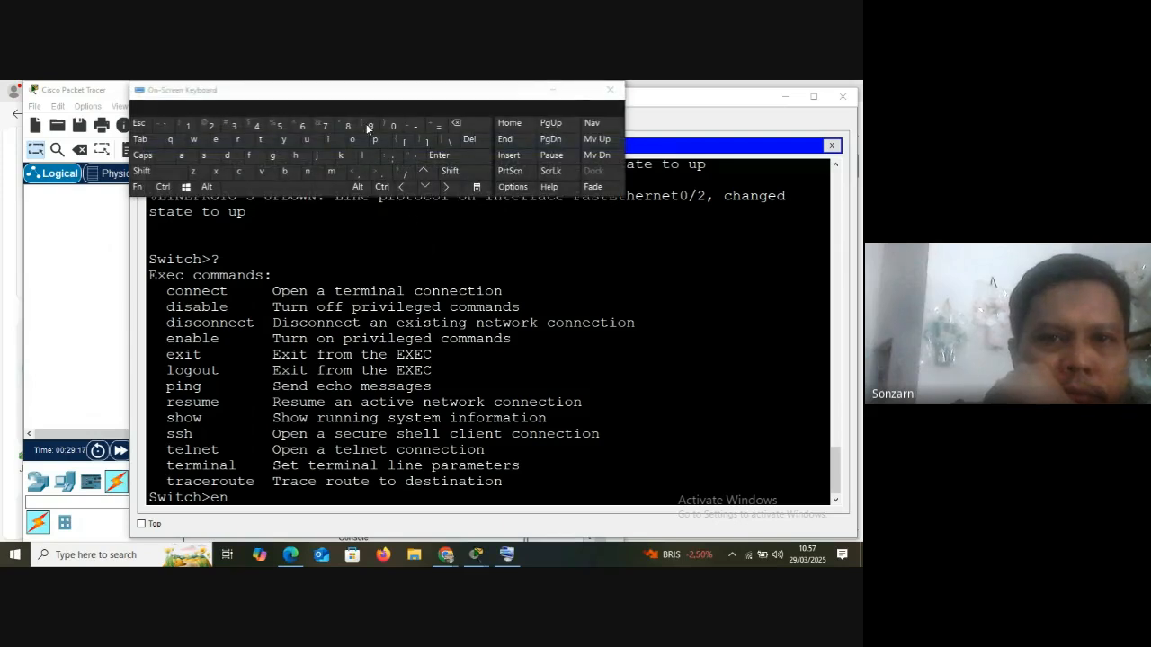
left_click_drag(358, 84, 485, 202)
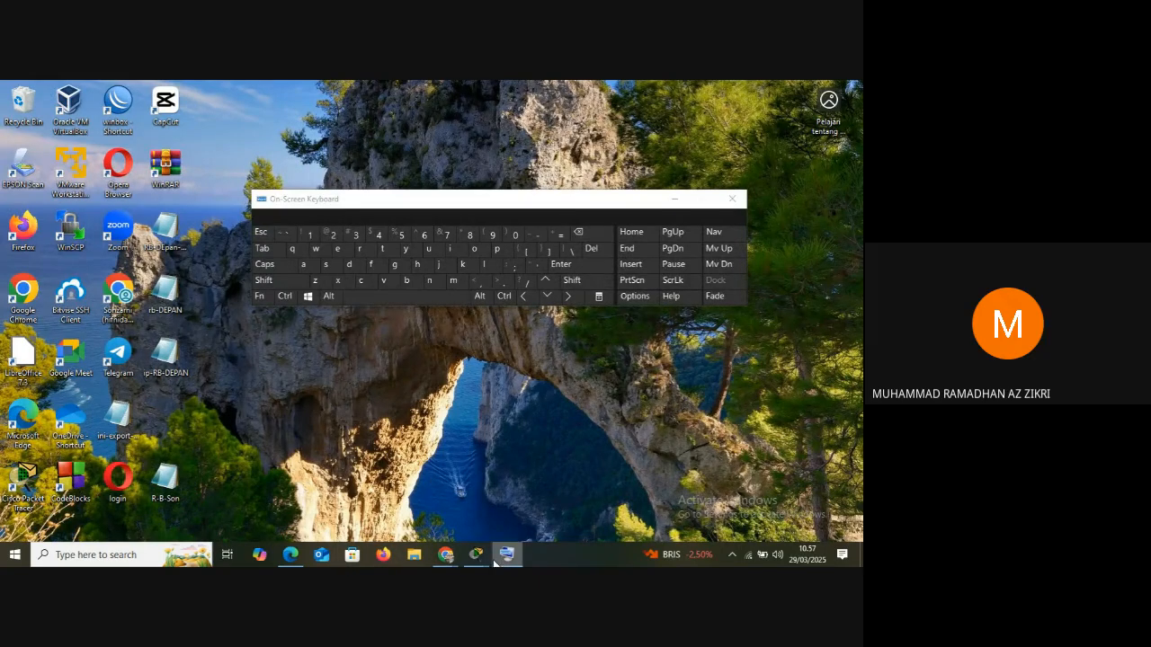
Bring back the PC0 terminal and Packet Tracer windows, and place the On-Screen Keyboard so the terminal text stays readable
mouse_move(481, 561)
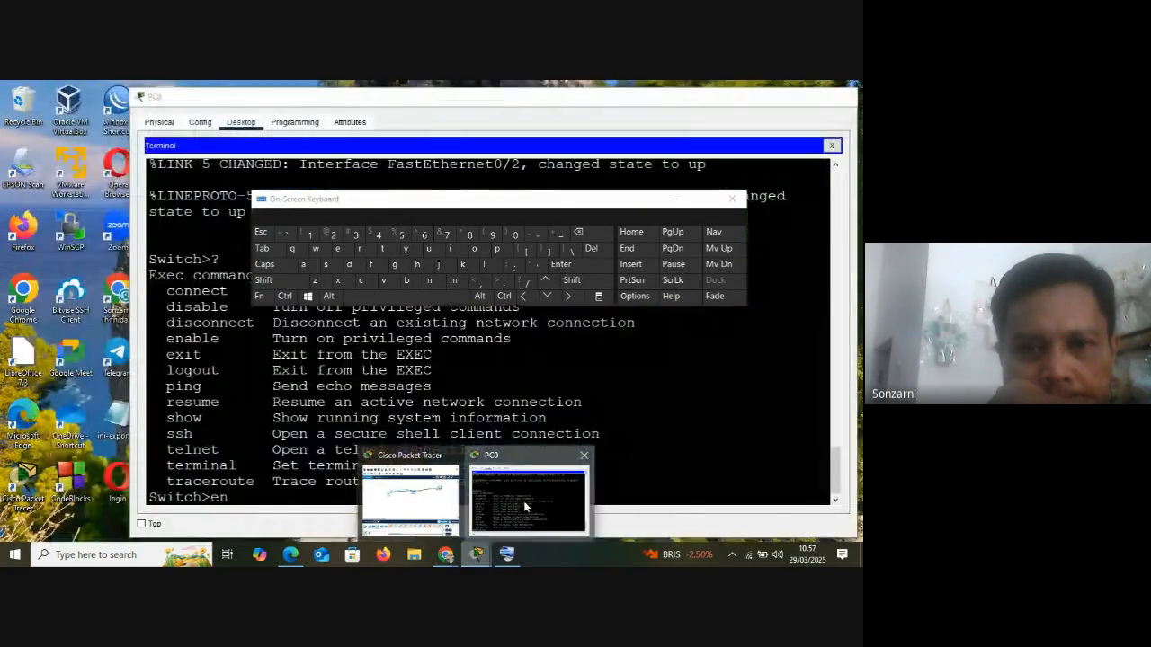
left_click(527, 505)
left_click_drag(482, 201, 582, 190)
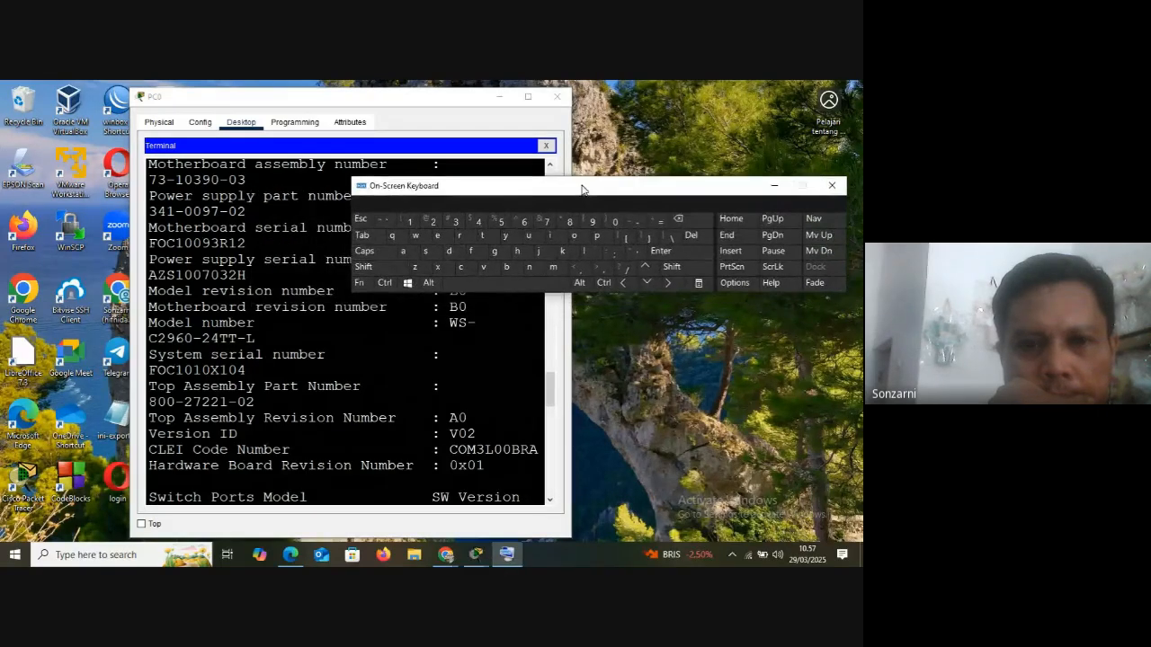
mouse_move(476, 555)
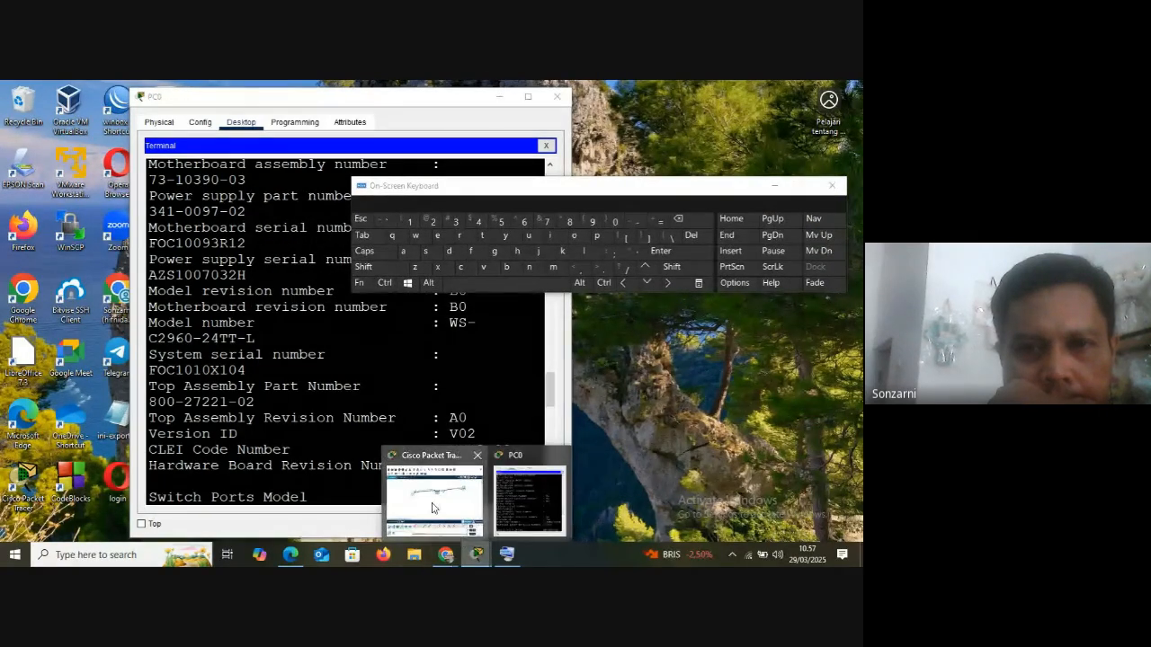
left_click(432, 508)
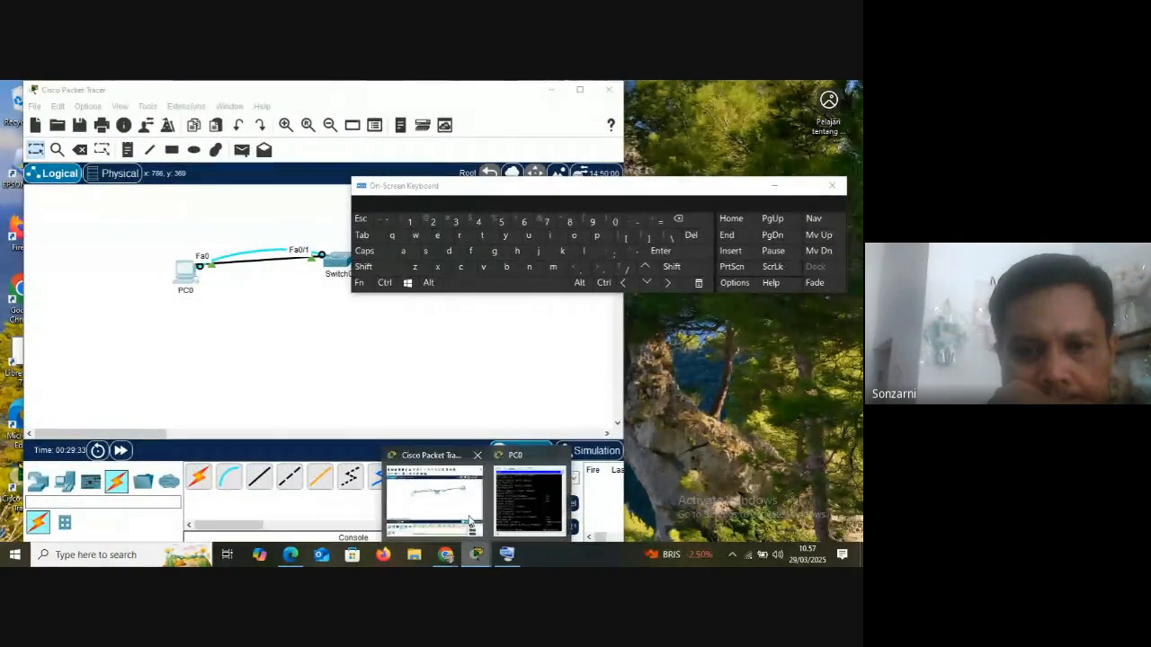
left_click(529, 502)
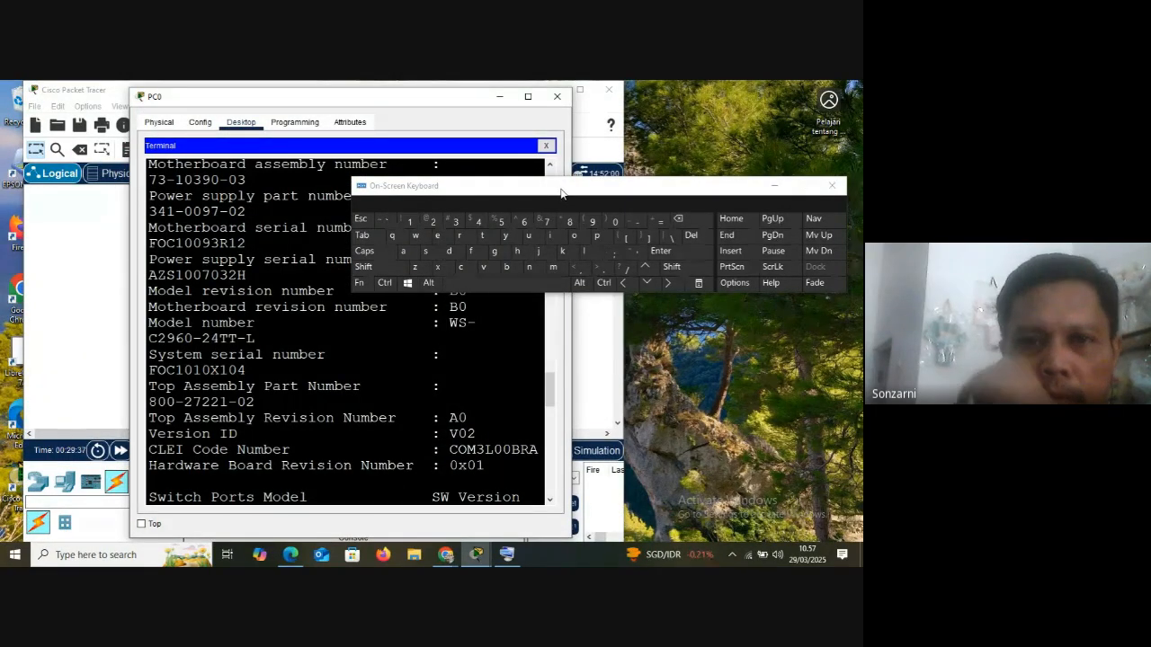
left_click_drag(560, 193, 622, 203)
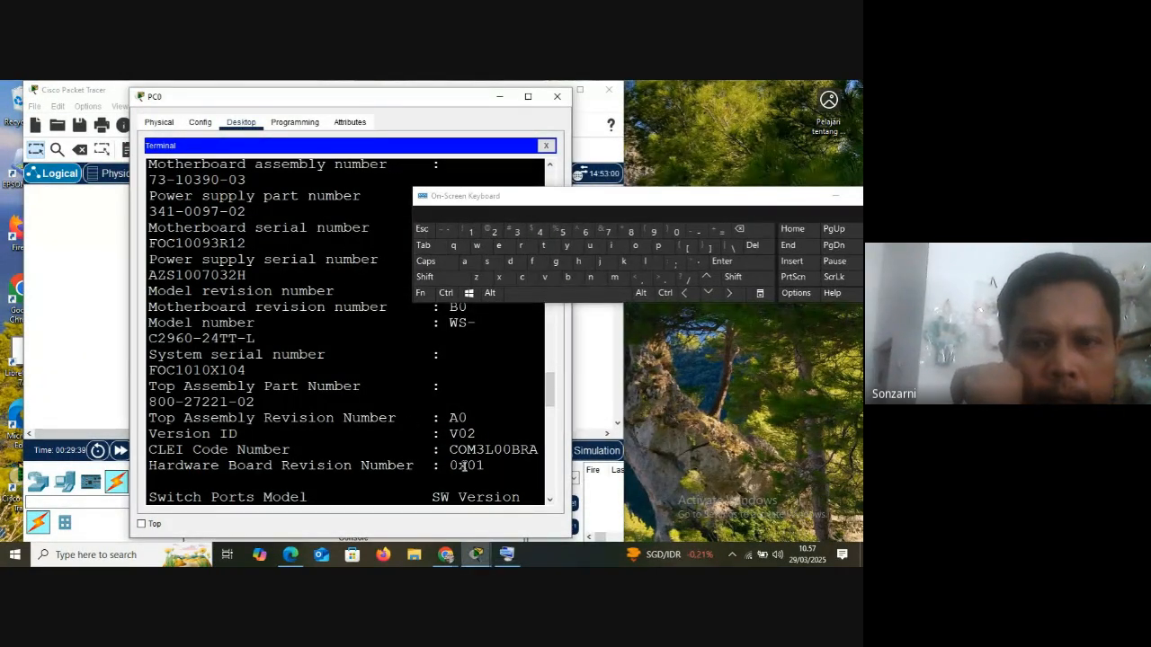
Return to the en abbreviation at the Switch> prompt, point it out, and auto-complete it to enable
scroll(462, 465, "down", 1)
type("?en")
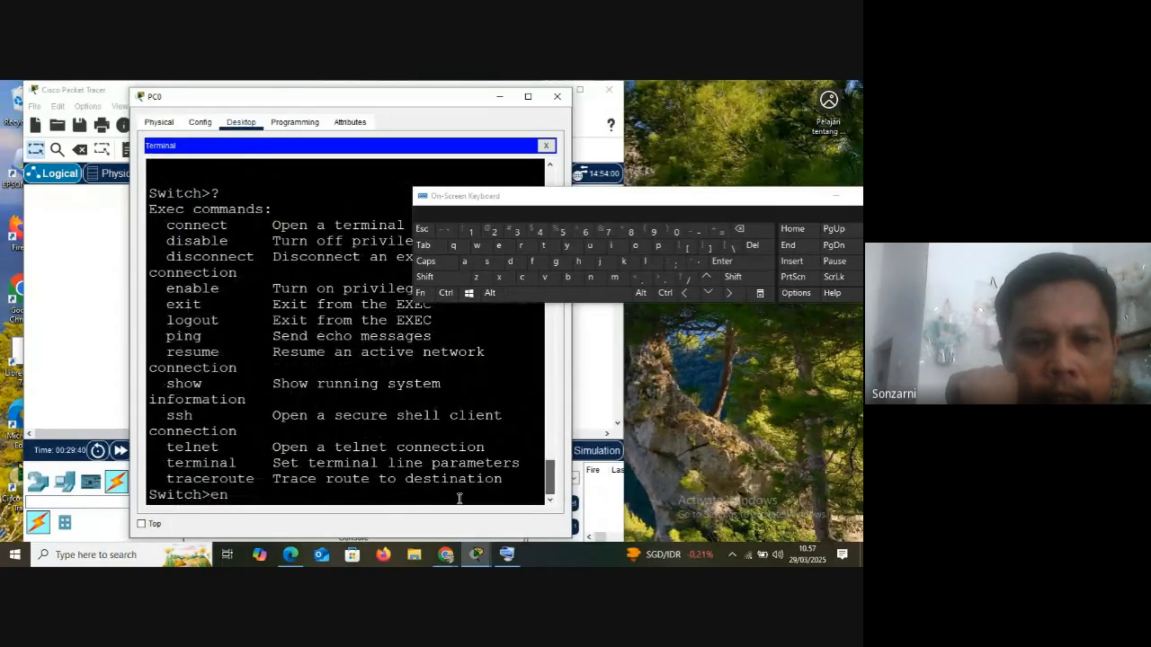
left_click_drag(231, 496, 202, 496)
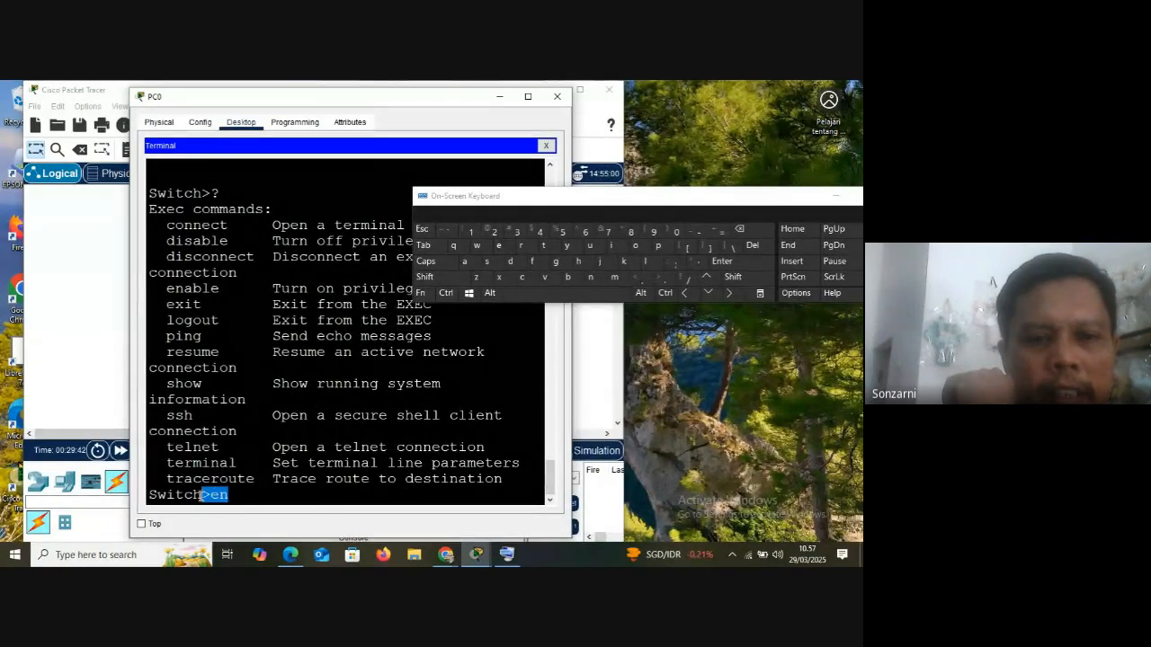
left_click(436, 248)
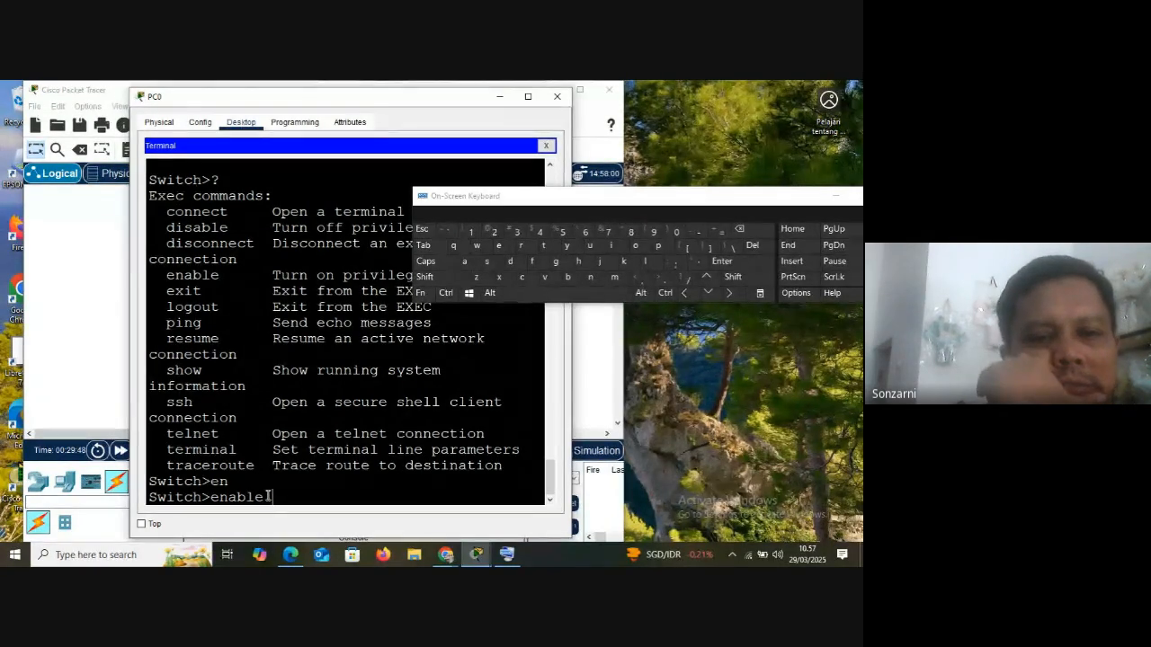
Shorten the command to e, try to auto-complete it, and compare the enable and exit entries starting with e
key("BackSpace")
key("BackSpace")
key("BackSpace")
key("BackSpace")
key("BackSpace")
key("BackSpace")
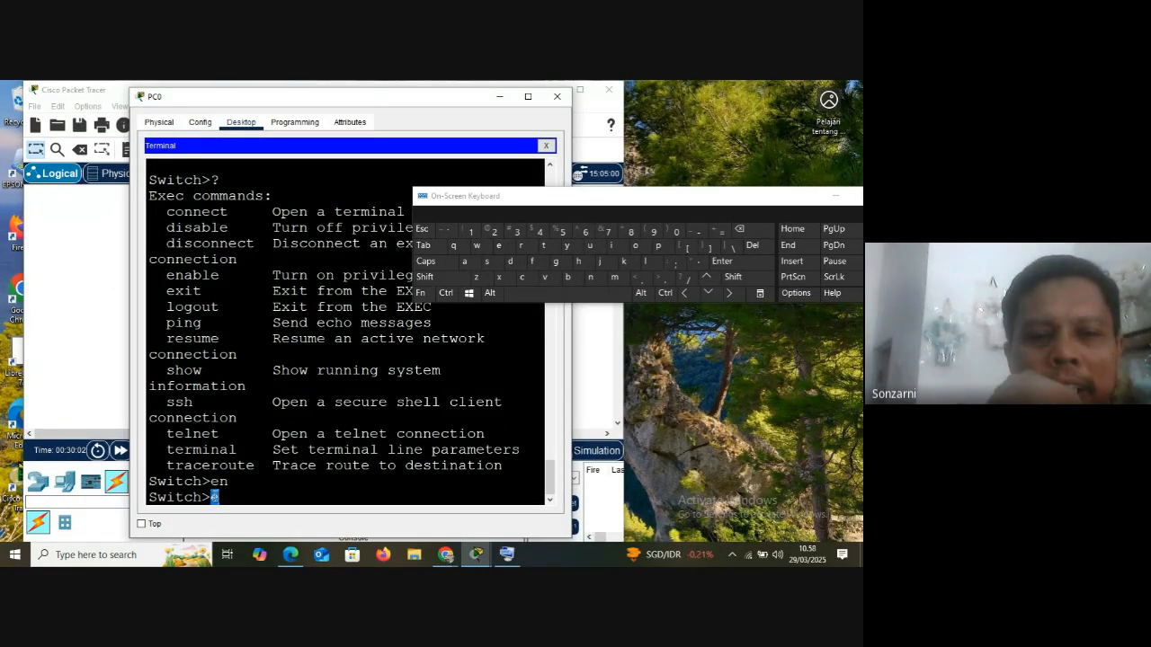
left_click(434, 250)
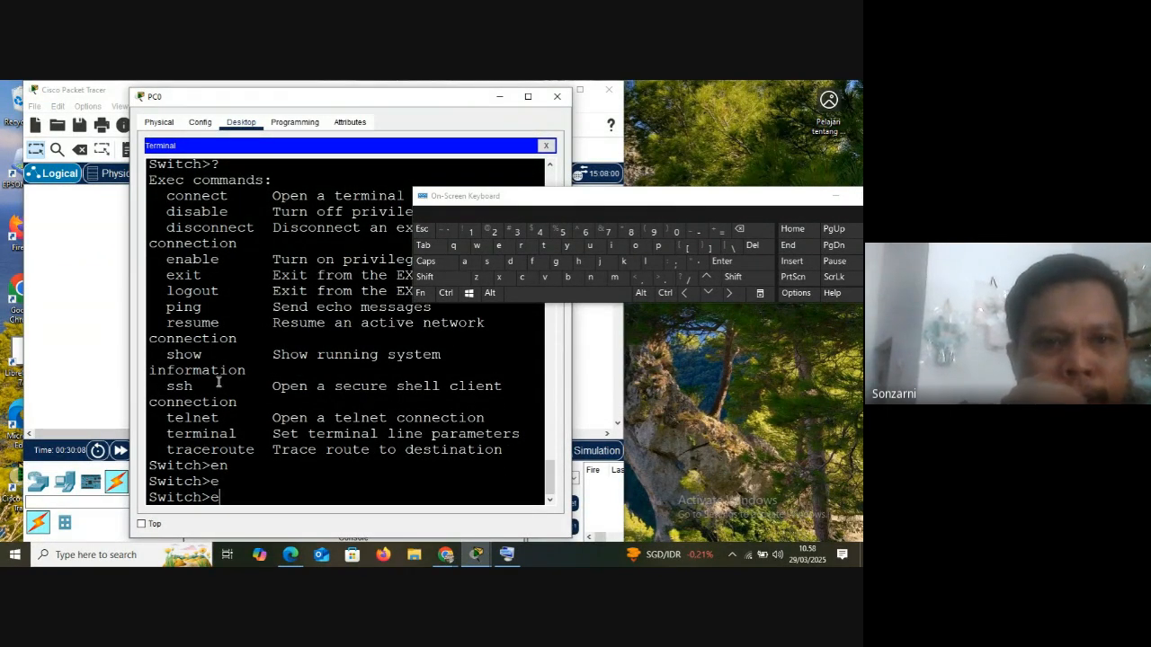
left_click_drag(168, 261, 205, 275)
left_click(167, 281)
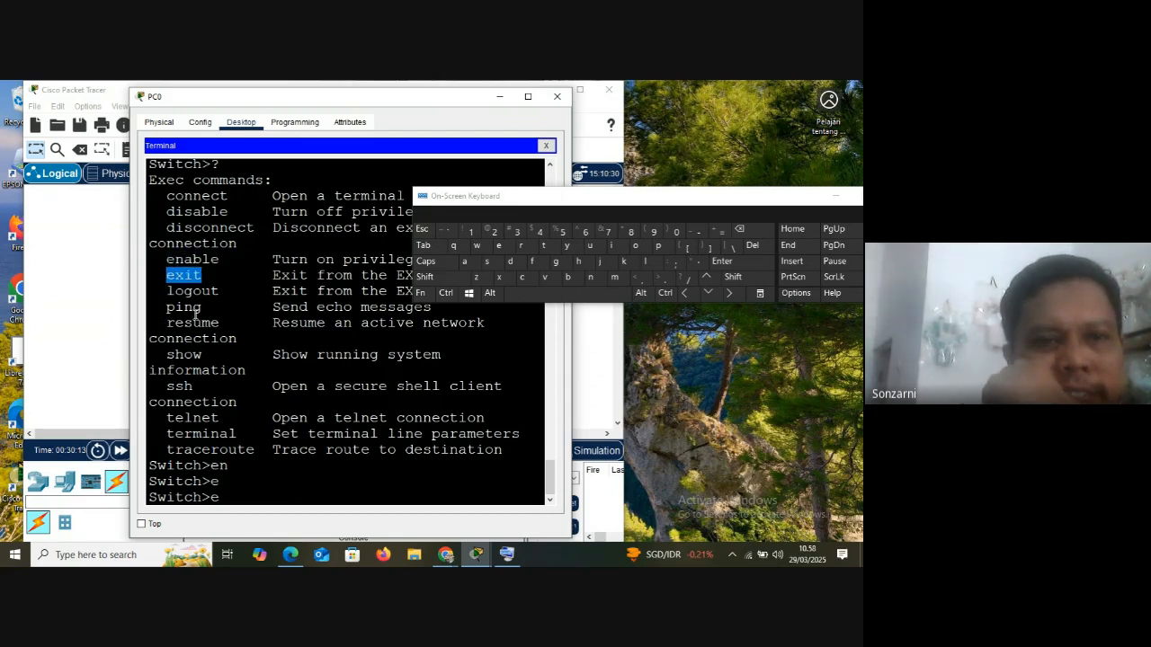
left_click(179, 259)
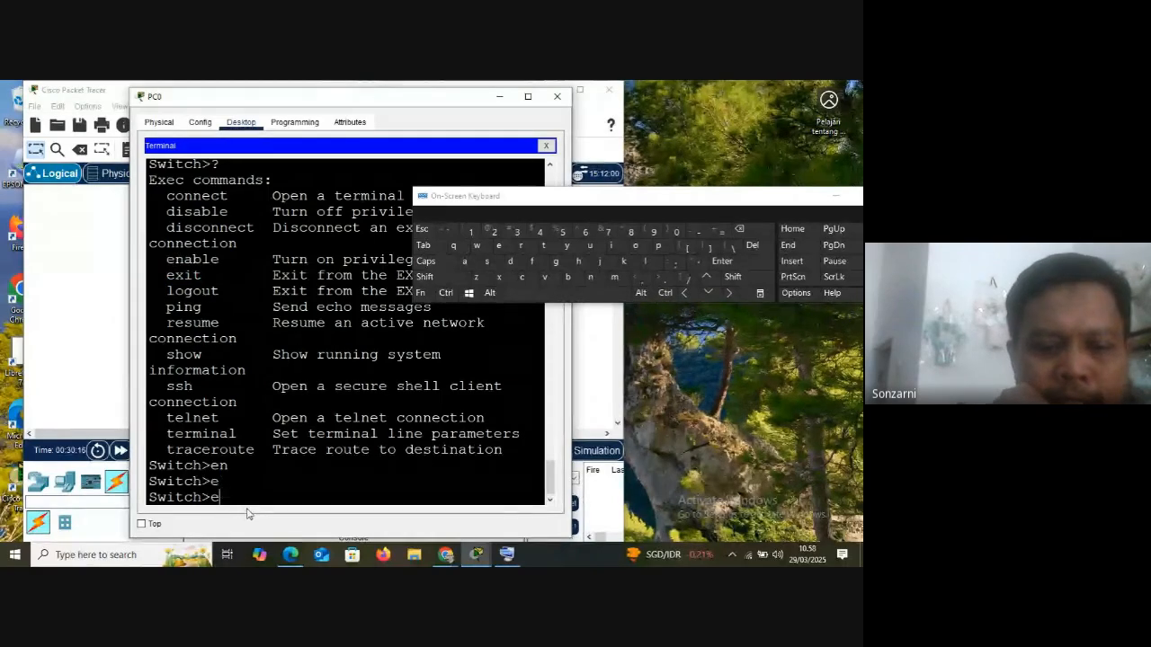
Extend e to en, auto-complete it to enable, run it to enter privileged mode, and point out the Switch# prompt
type("n")
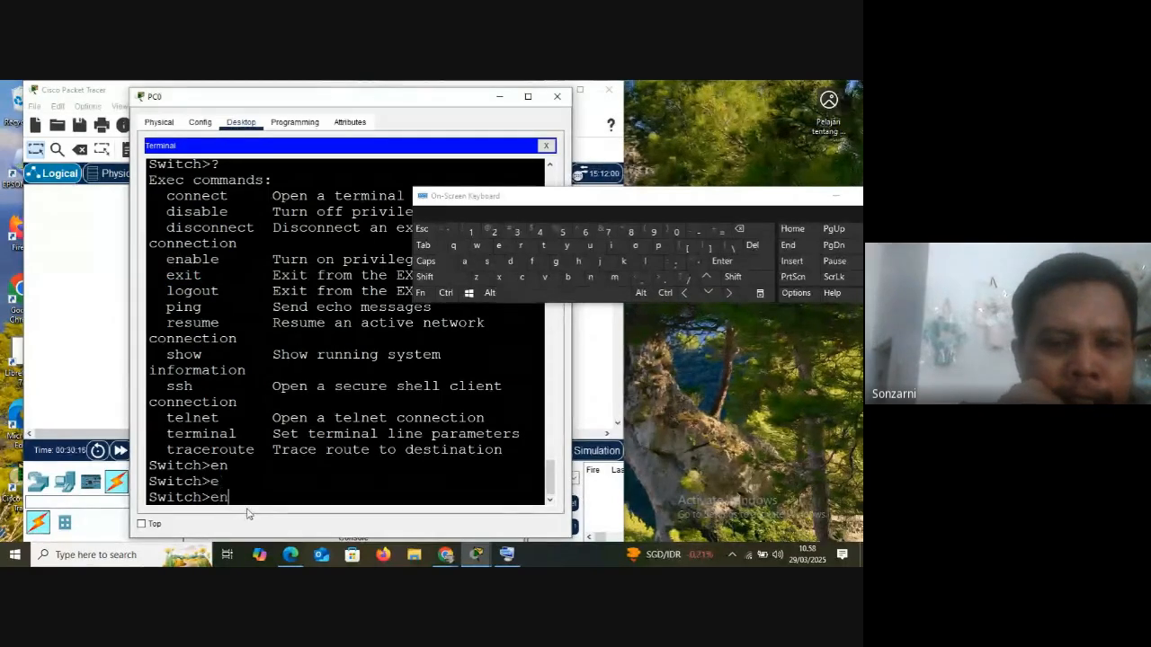
left_click(425, 249)
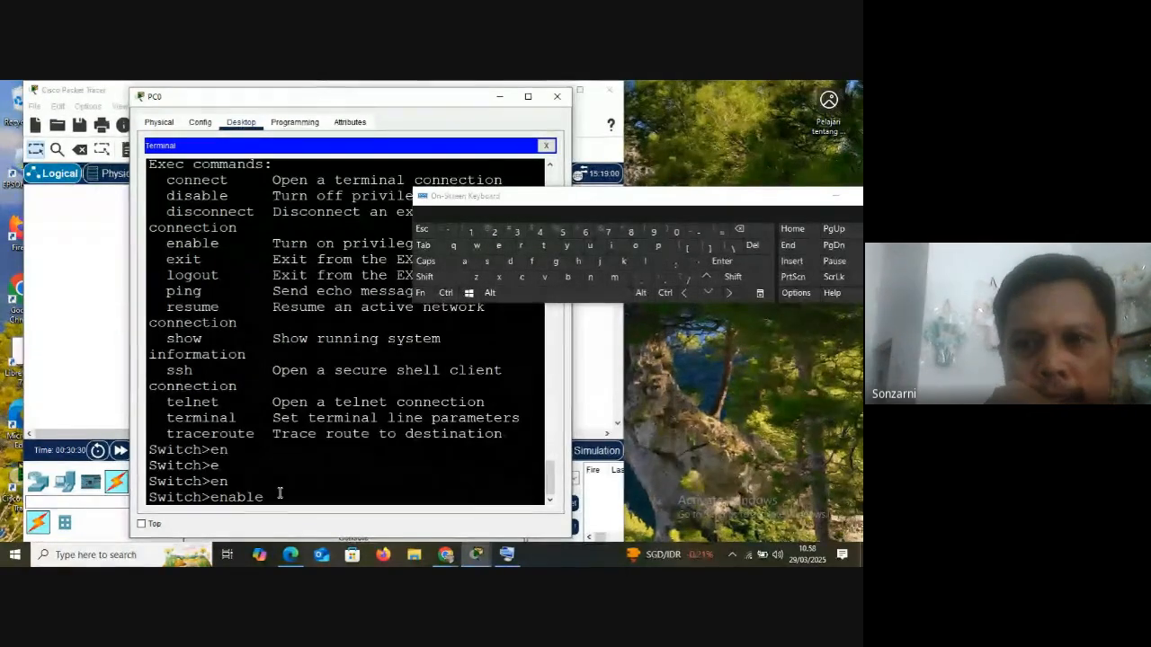
left_click(708, 268)
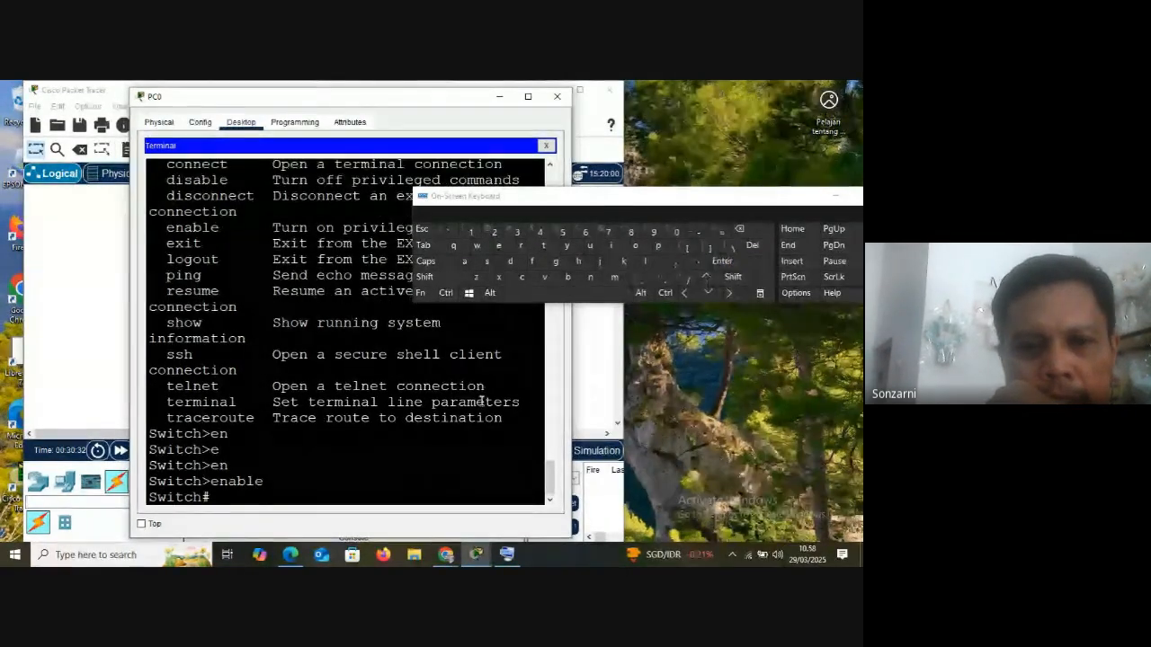
left_click_drag(206, 496, 149, 496)
left_click(207, 496)
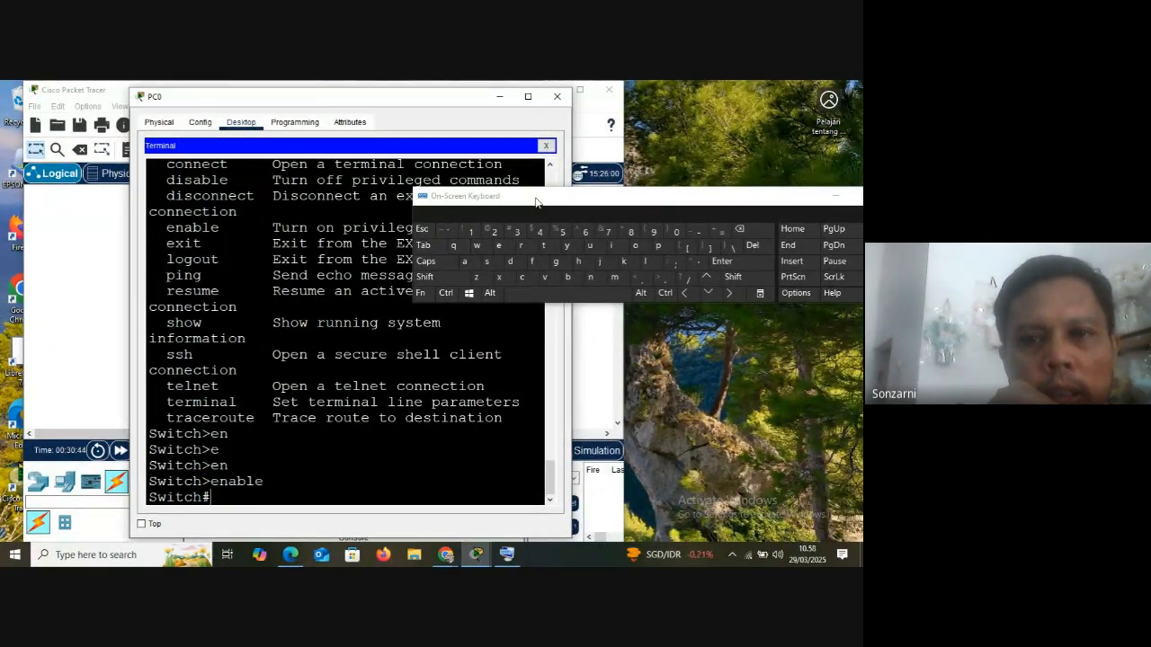
Uncover the exit entry, run exit from its auto-completed abbreviation ex at Switch#, and restart the console session to the Switch> prompt
left_click_drag(536, 200, 585, 134)
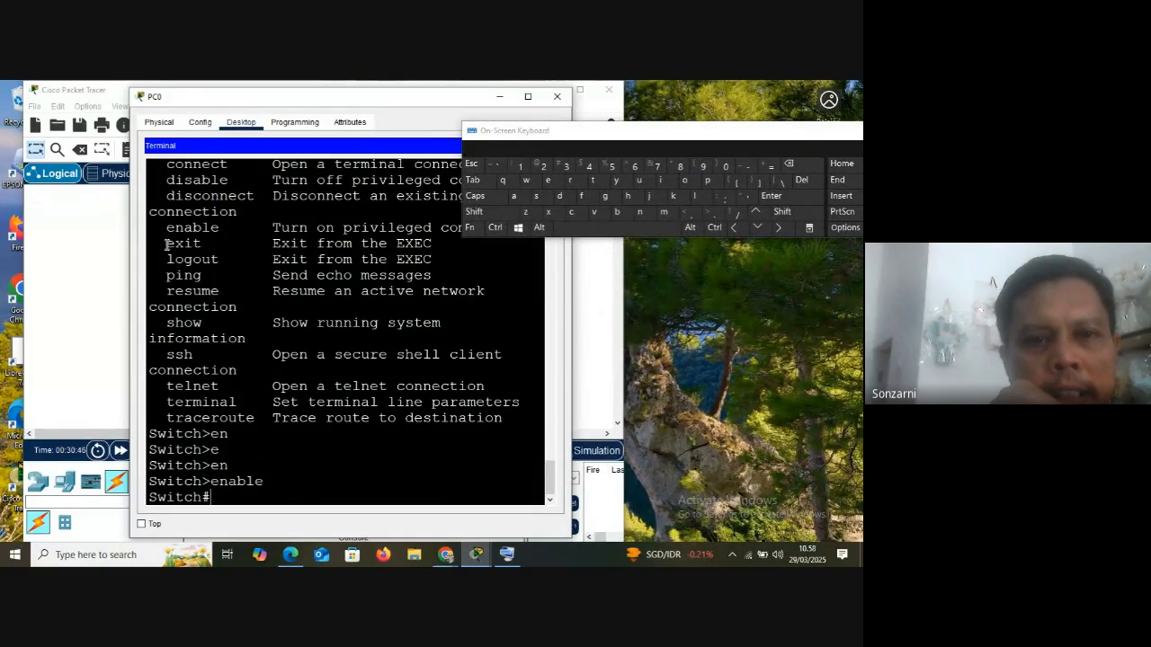
left_click_drag(166, 244, 203, 244)
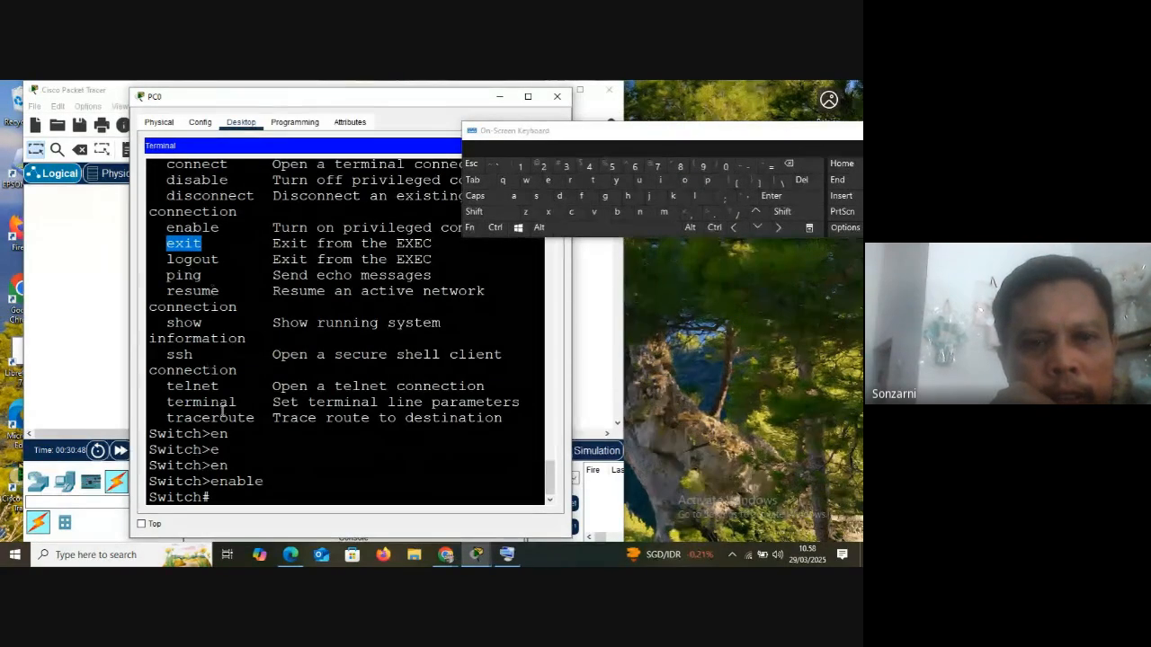
left_click(257, 504)
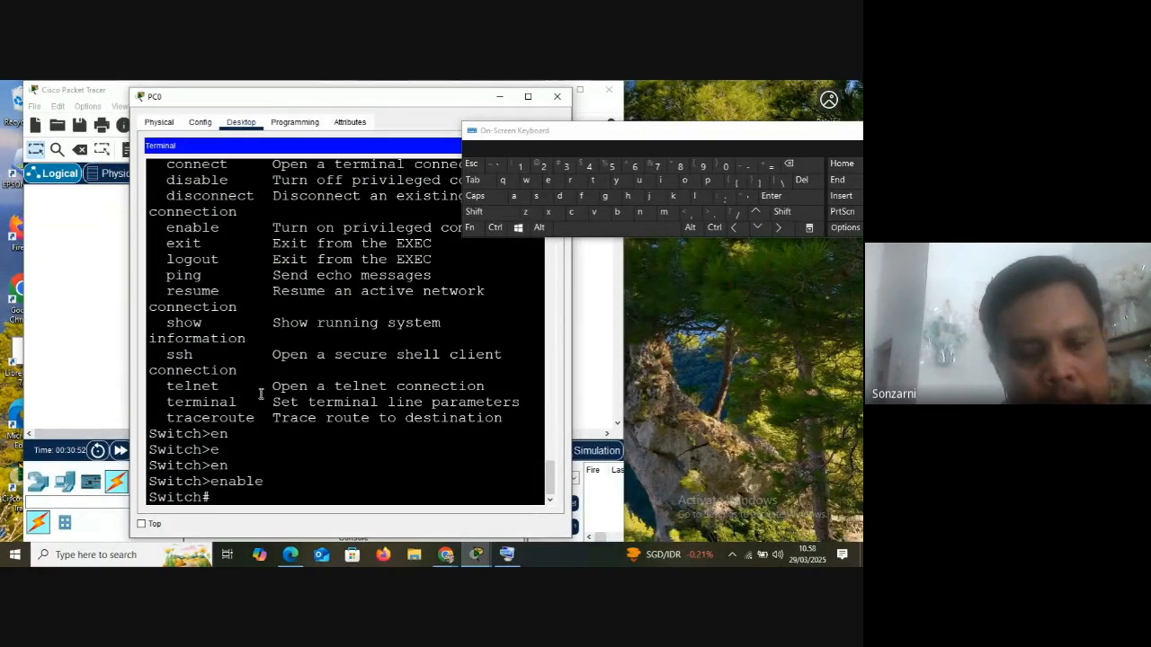
type("ex")
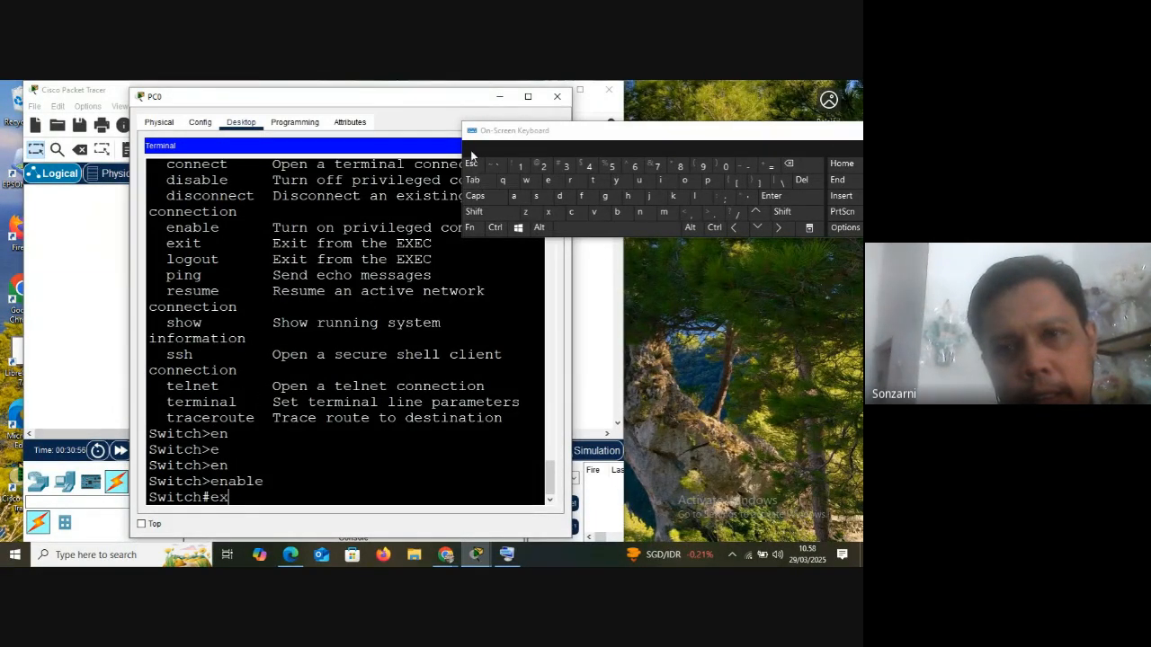
left_click(473, 179)
key("Return")
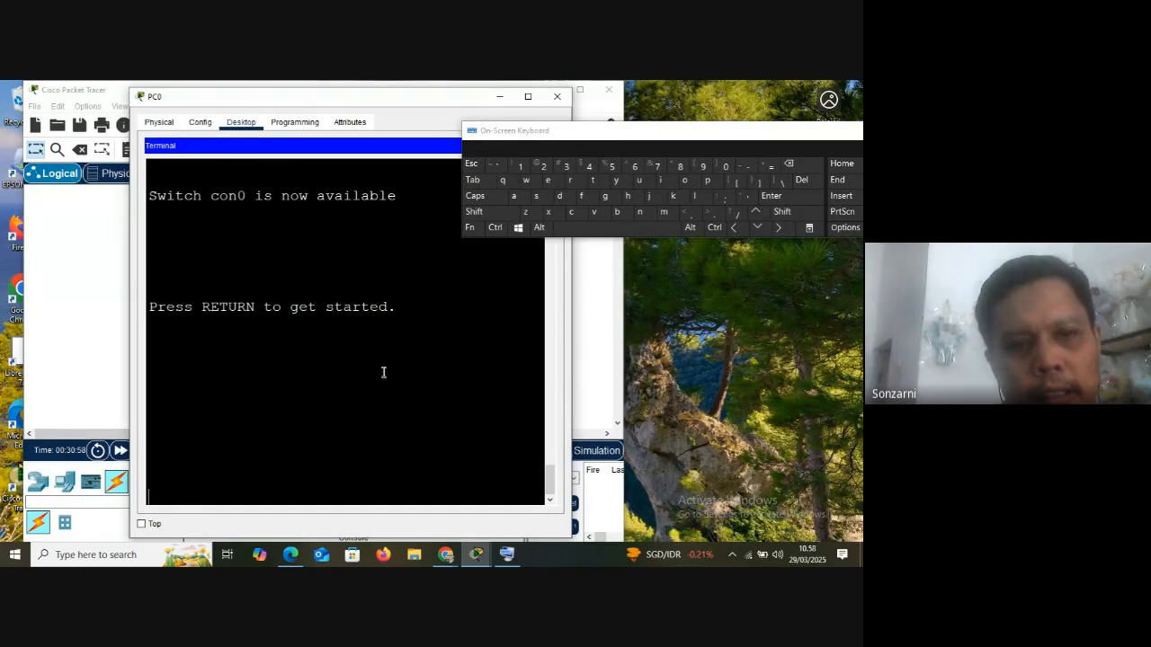
key("Return")
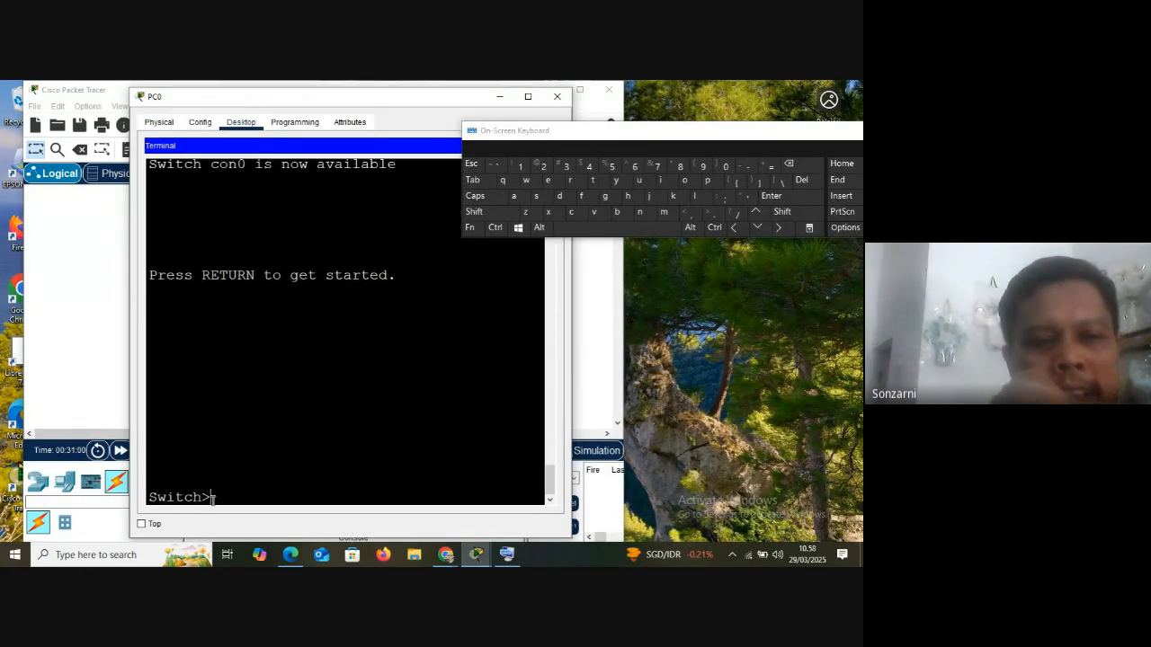
List the EXEC commands with ? at Switch>, widen the PC0 window, and highlight the en part of the enable entry
type("?")
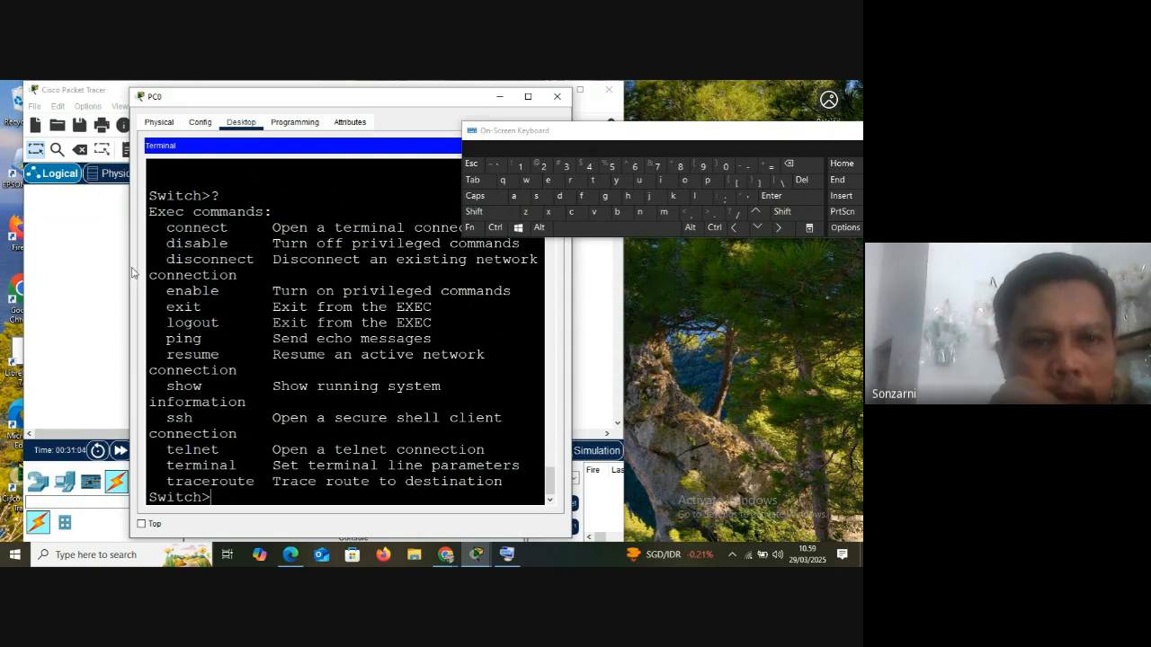
left_click_drag(130, 269, 34, 270)
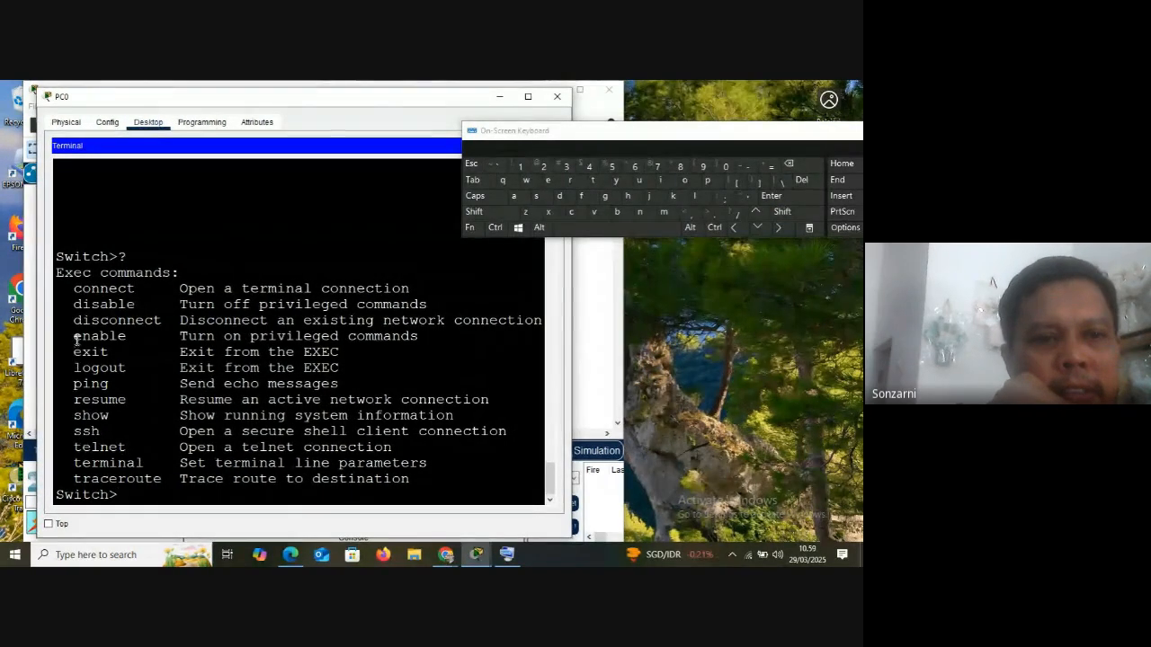
left_click_drag(75, 337, 90, 338)
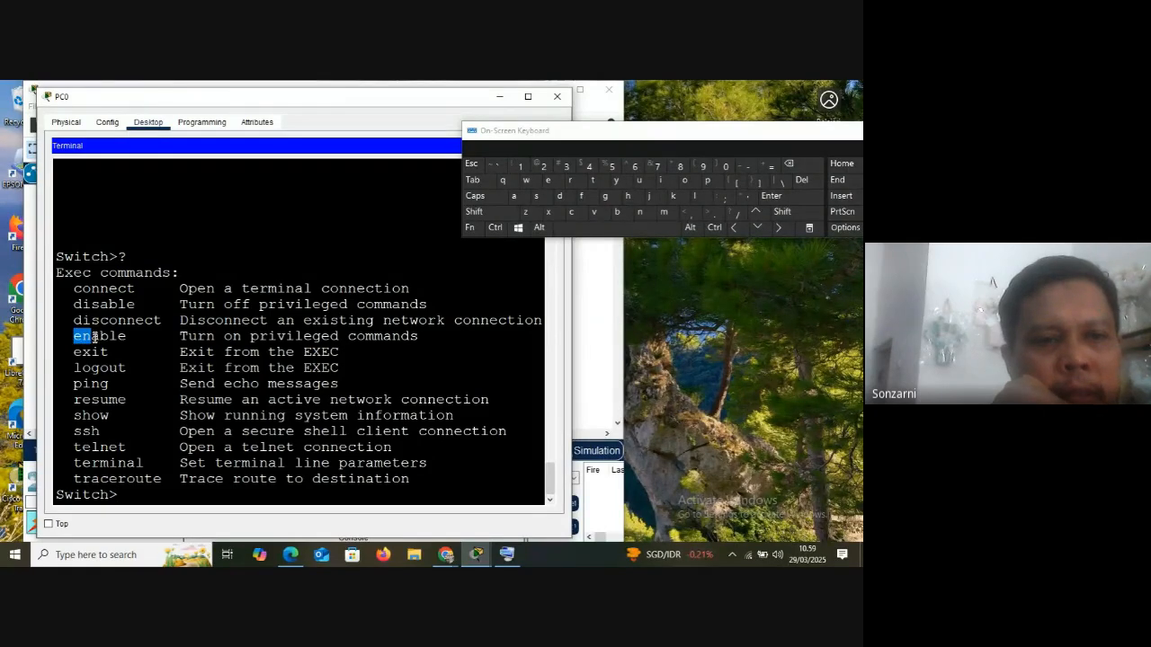
Enter privileged mode with the abbreviation en, and list the commands available at Switch# with ?
left_click(141, 493)
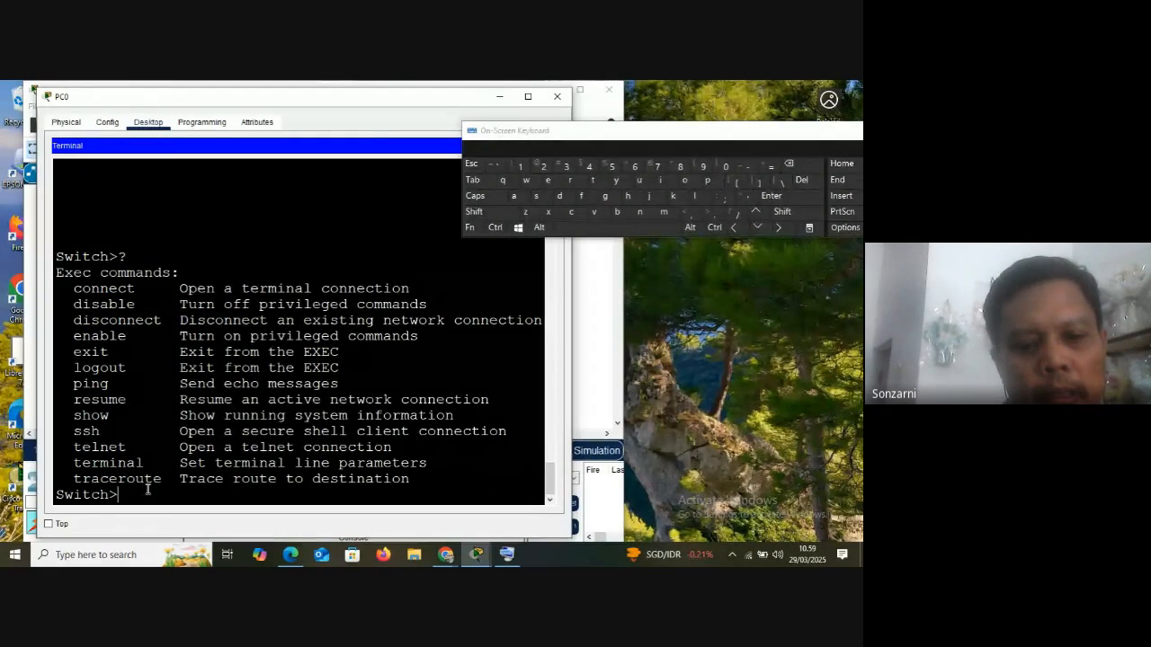
type("en")
key("Return")
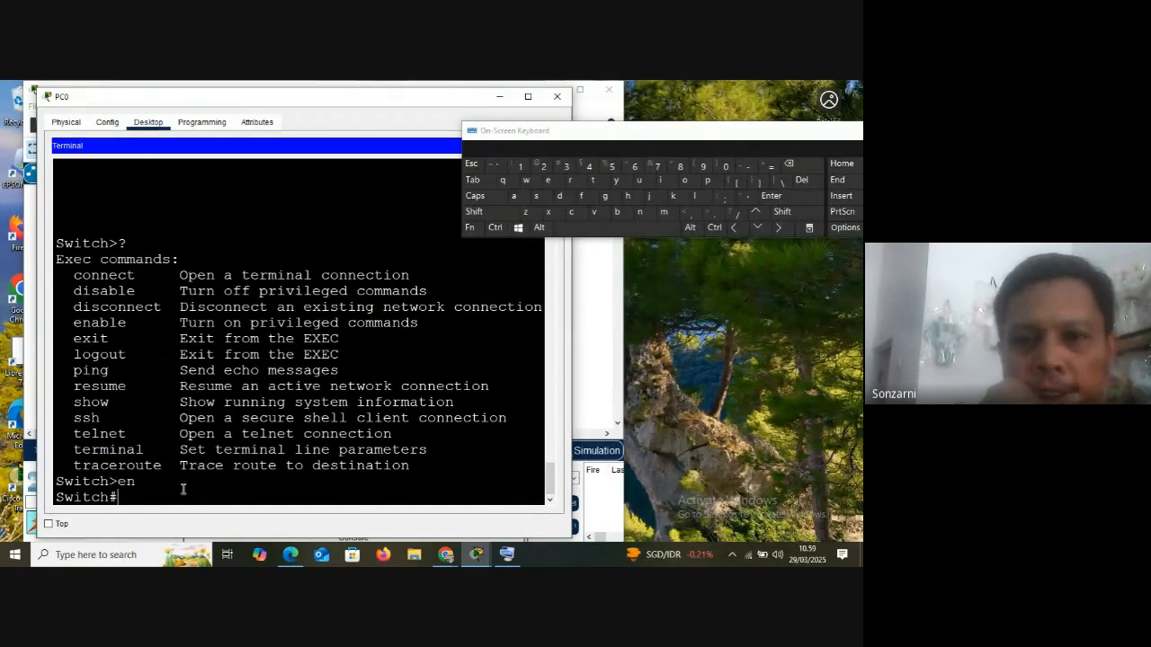
key("shift")
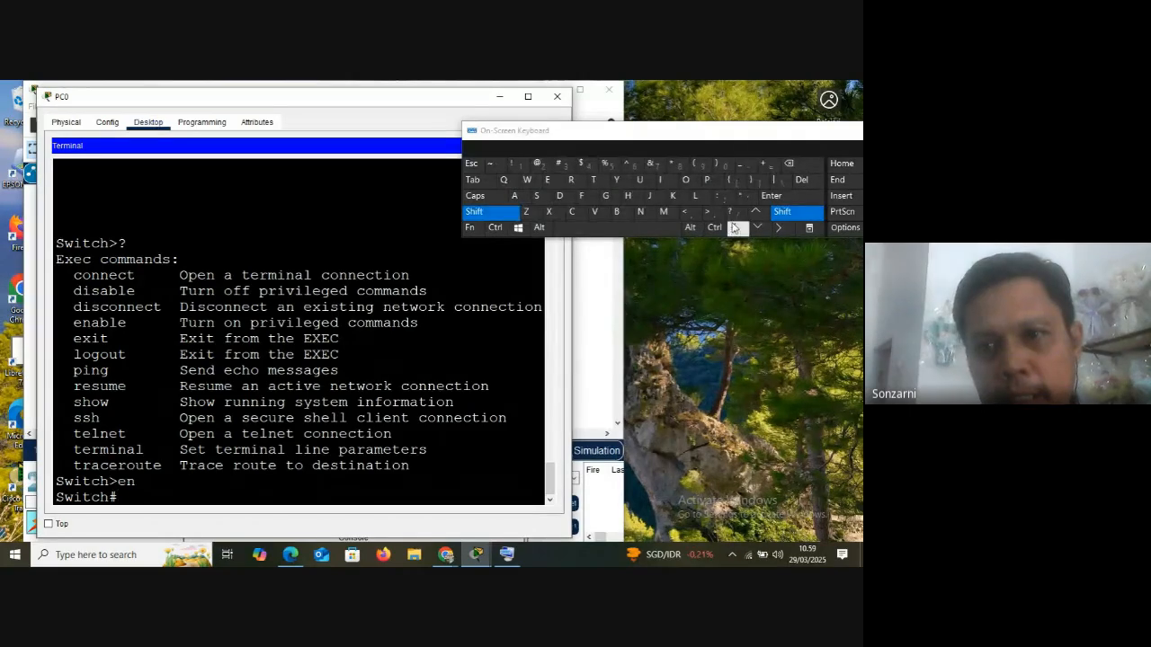
left_click(732, 213)
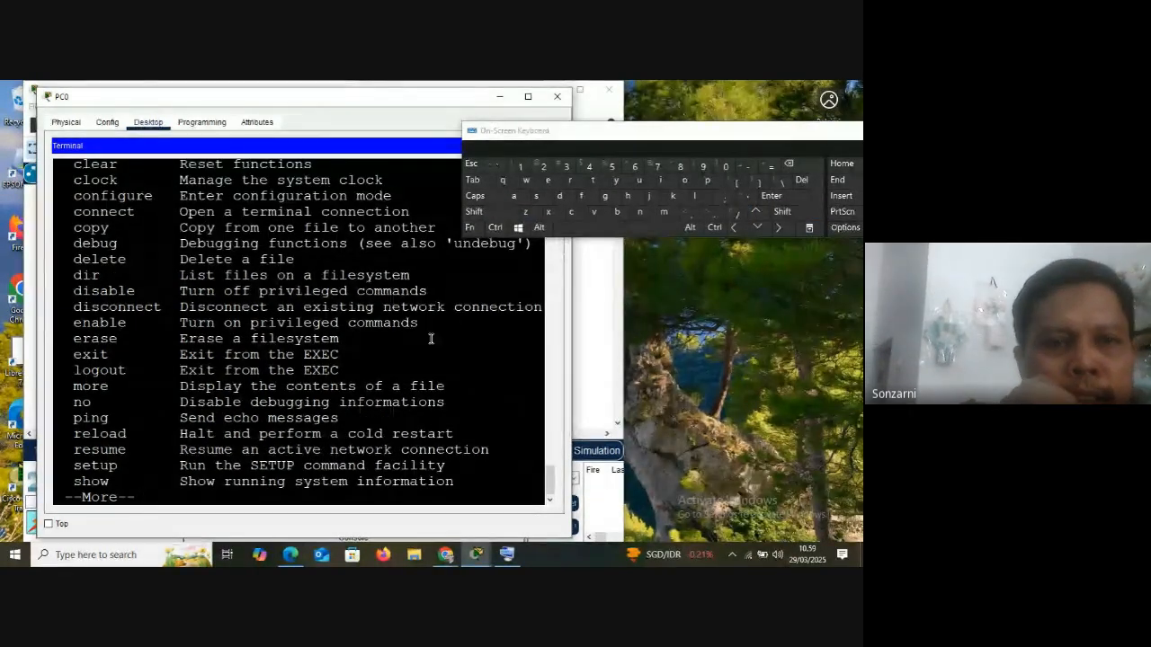
scroll(138, 317, "up", 3)
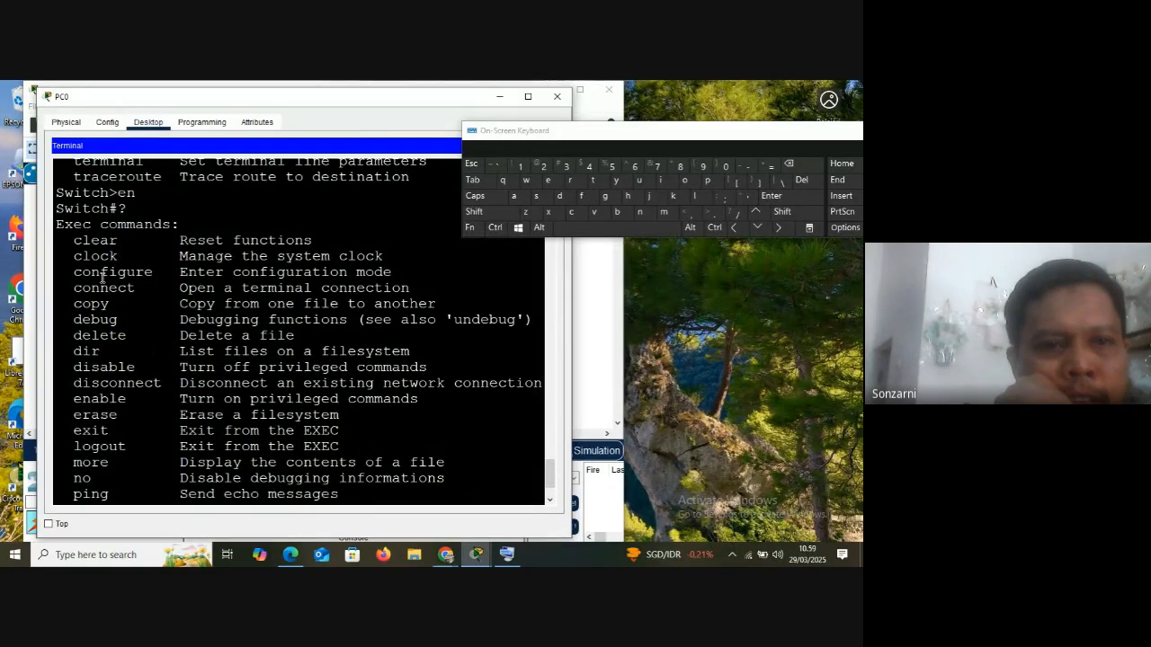
scroll(114, 352, "down", 3)
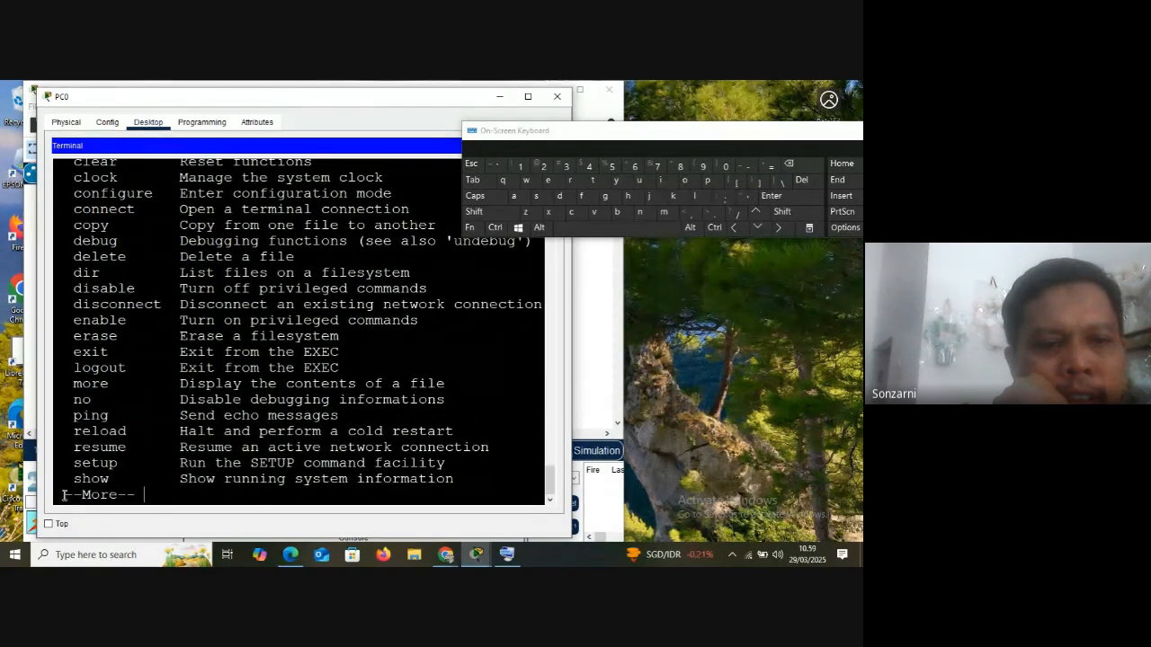
Point out the --More-- marker, advance the command list to its end, and highlight the entries from terminal to write
left_click_drag(65, 495, 135, 495)
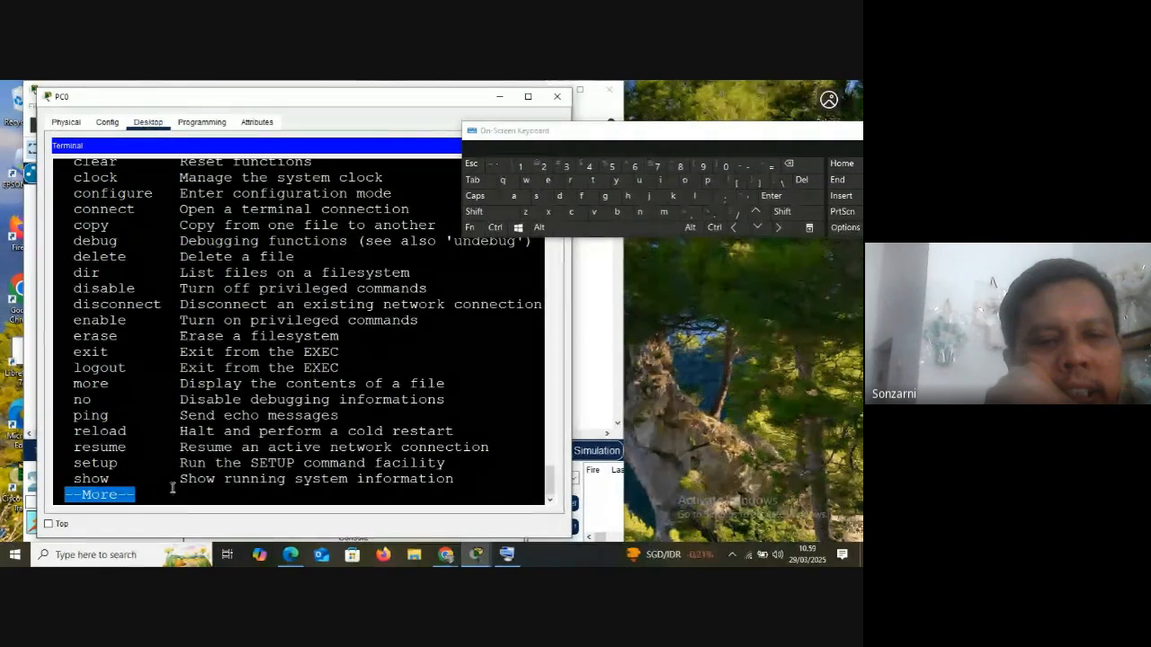
left_click(775, 197)
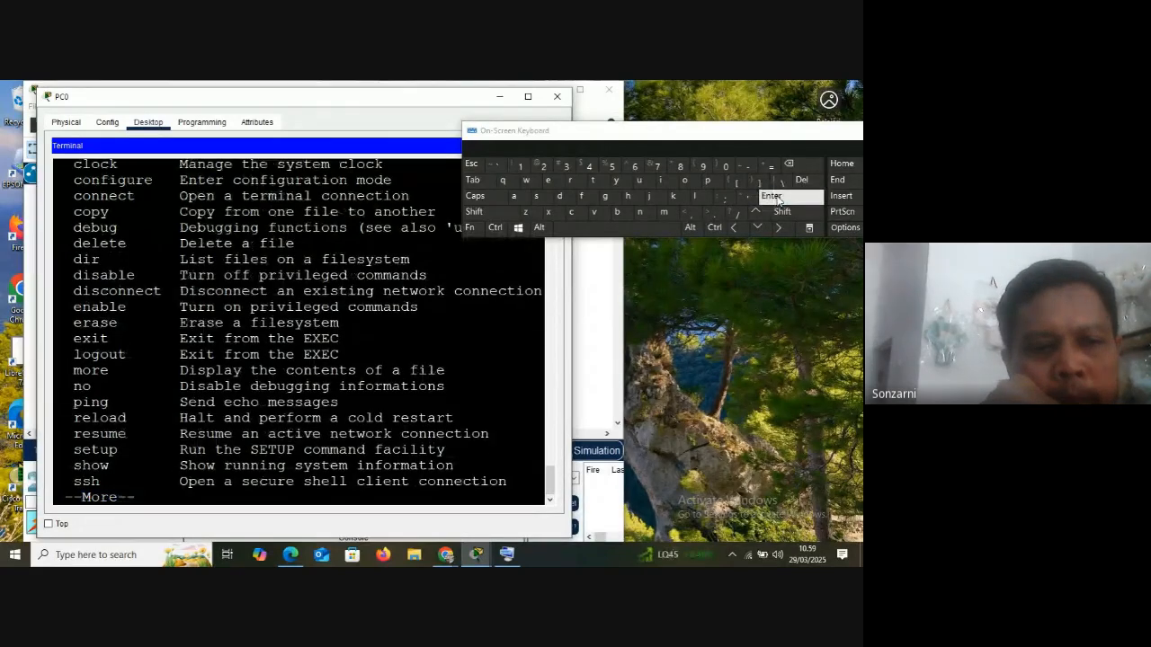
left_click(777, 197)
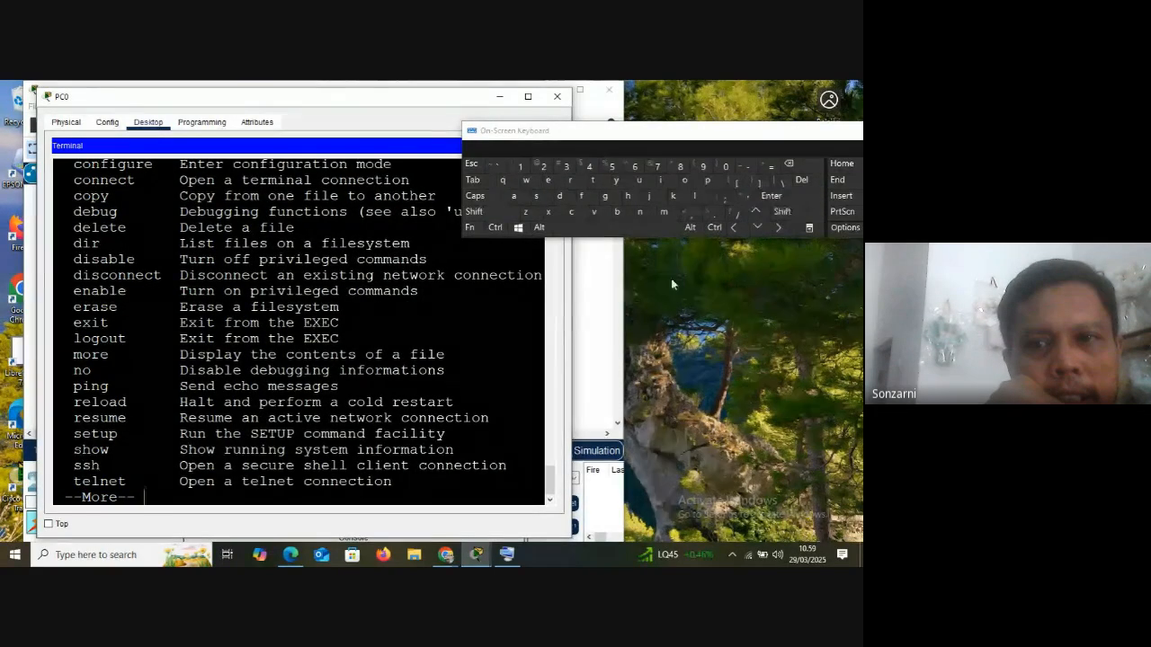
left_click(616, 229)
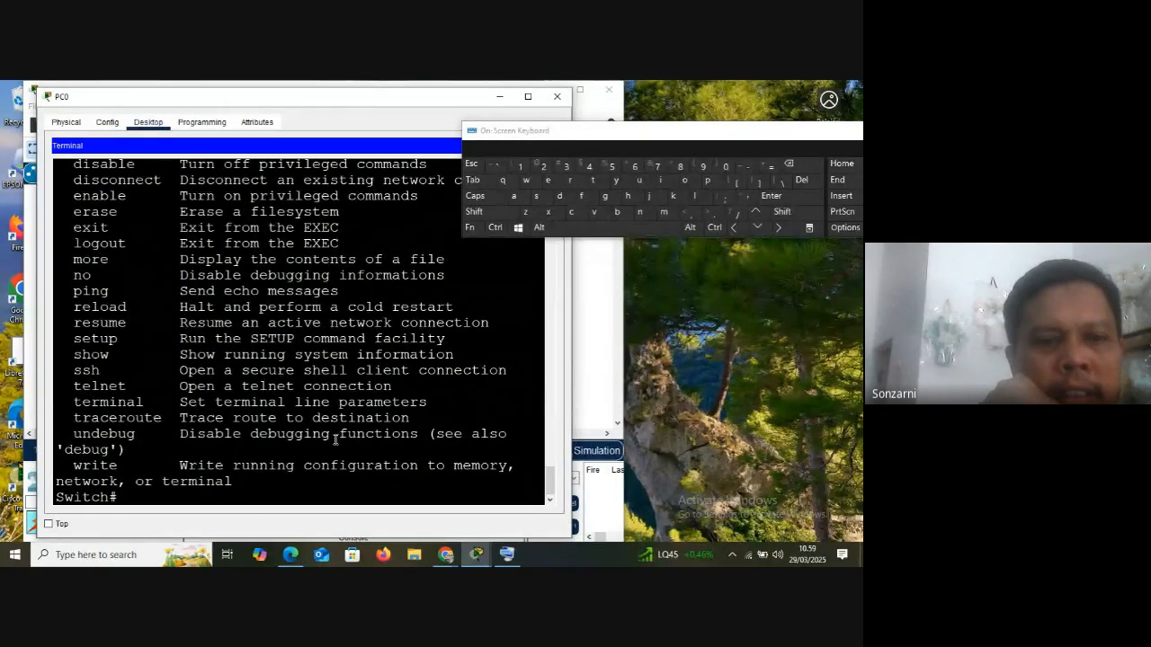
left_click_drag(229, 482, 106, 387)
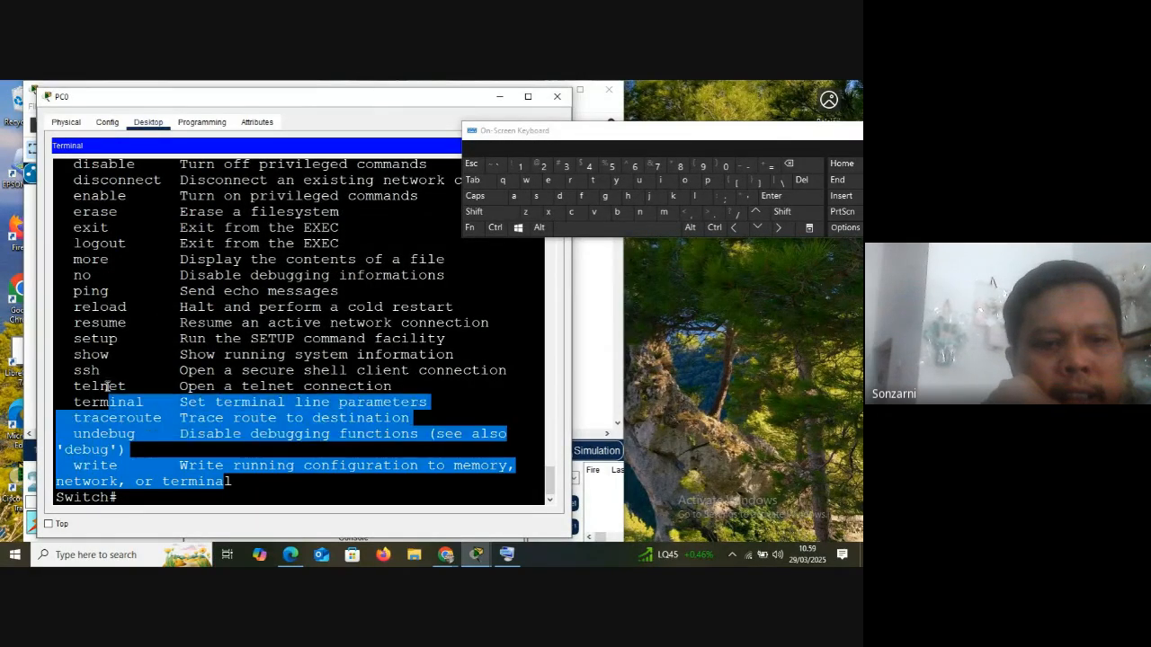
left_click(143, 248)
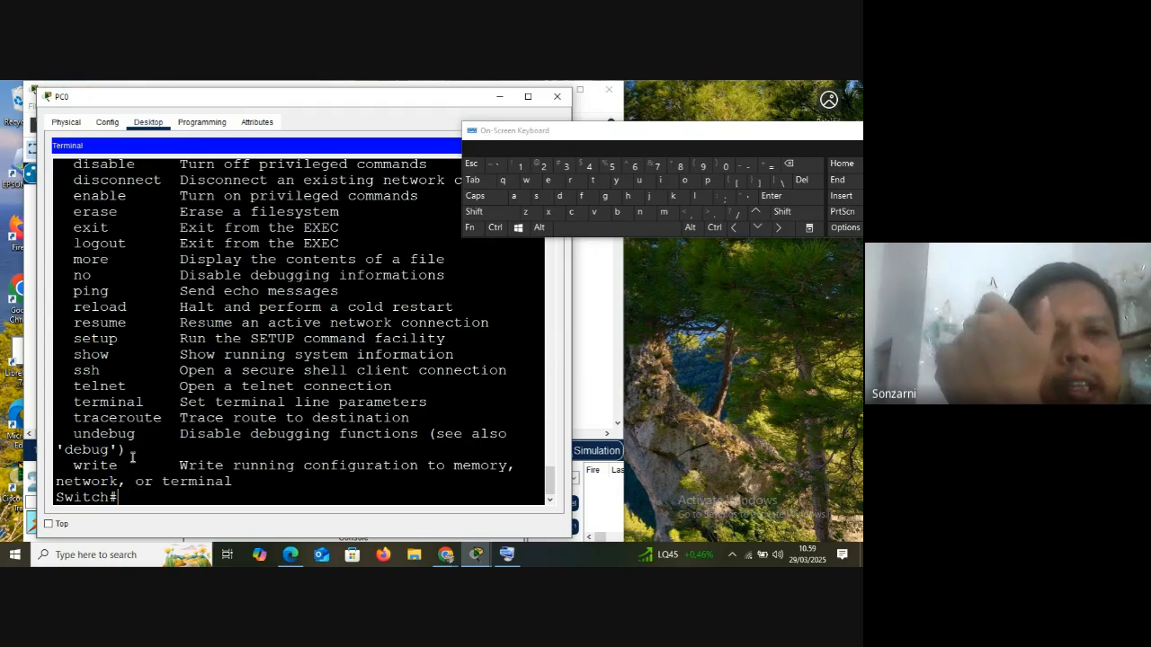
Highlight the configure entry in the Switch# command list, and mark its leading letters co against connect and copy
scroll(144, 355, "up", 4)
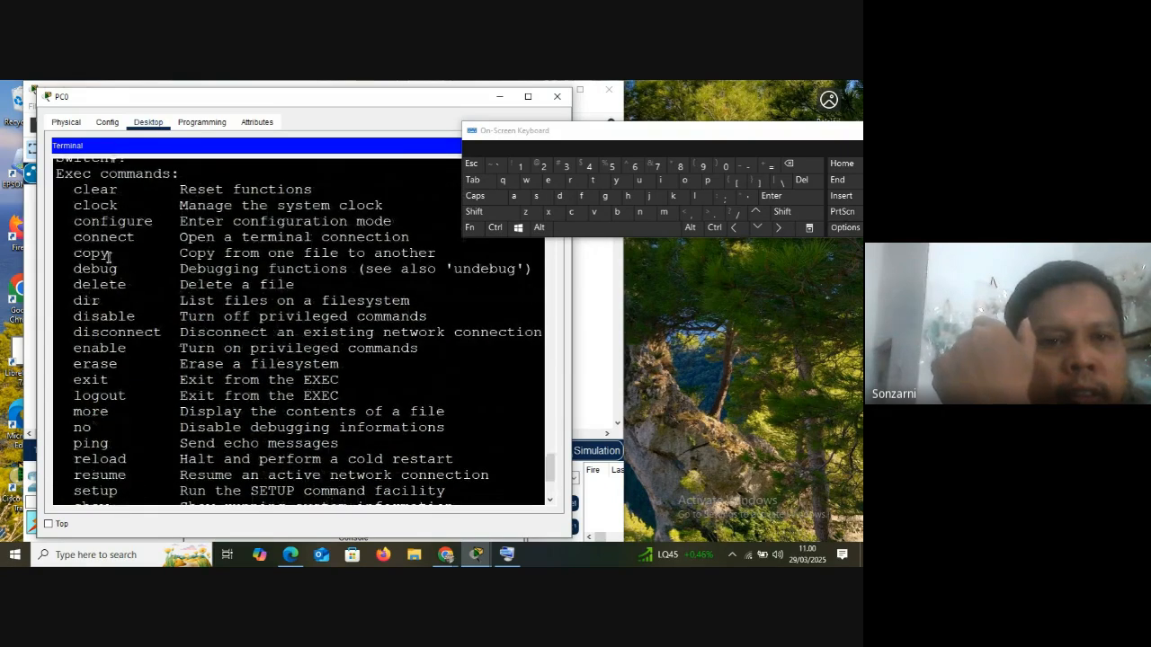
left_click_drag(73, 221, 393, 221)
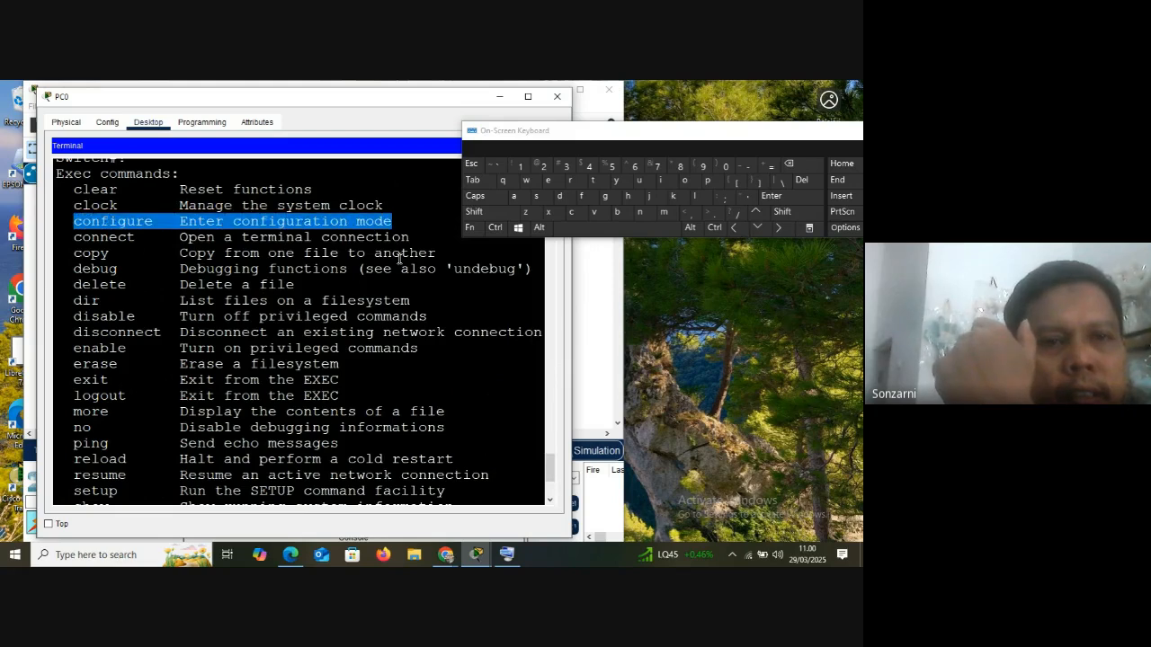
left_click(74, 221)
left_click_drag(75, 222, 90, 221)
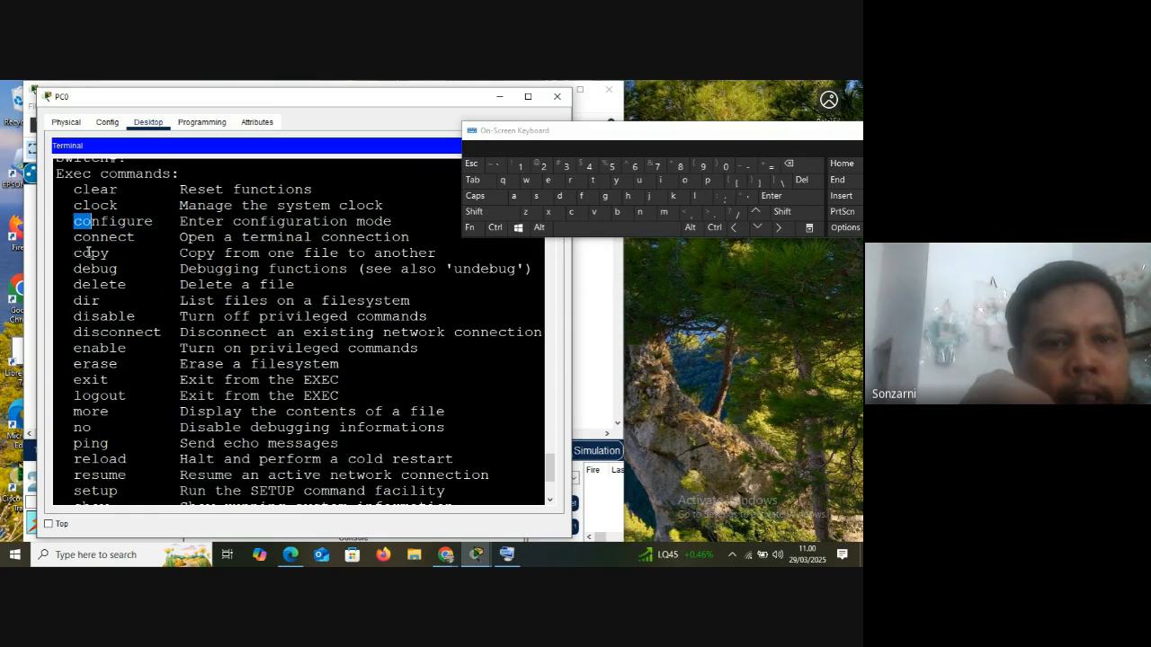
left_click(79, 229)
mouse_move(75, 221)
left_mouse_down()
mouse_move(100, 232)
mouse_move(75, 238)
mouse_move(94, 223)
left_mouse_up()
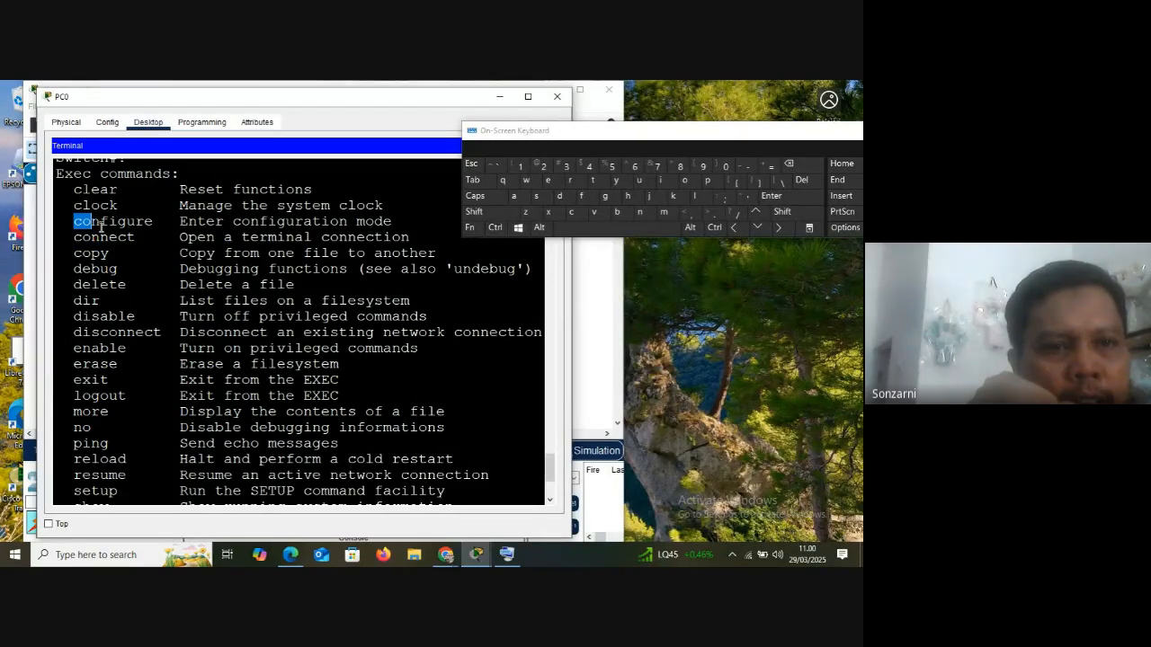
left_click(75, 222)
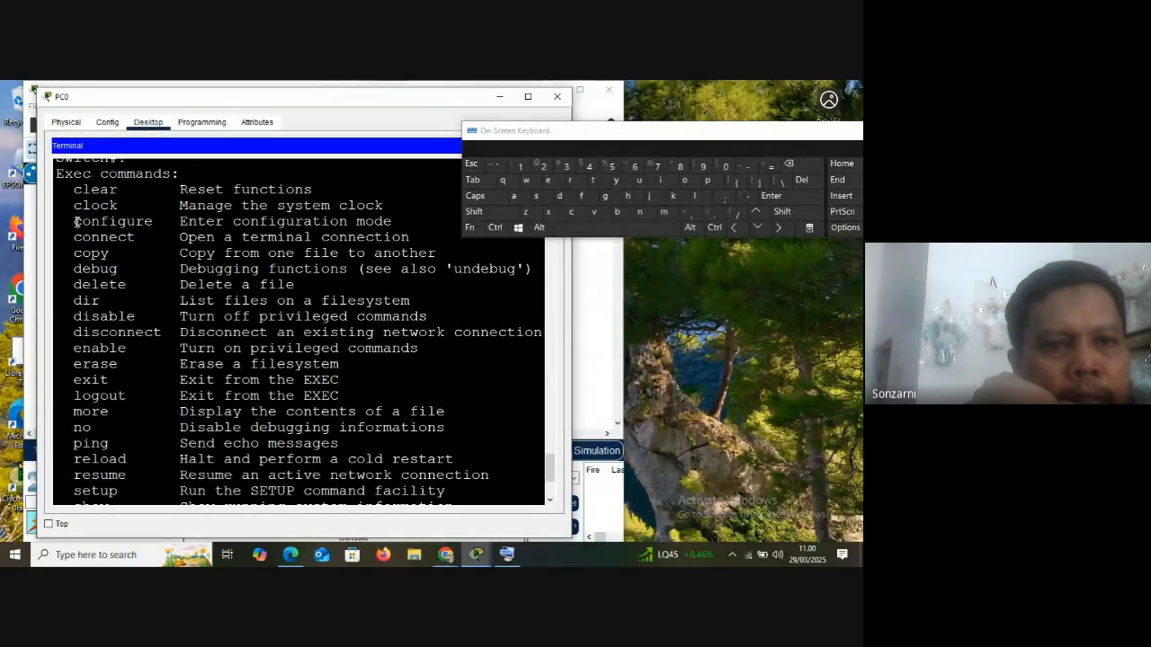
left_click_drag(76, 222, 107, 222)
Enter conf at the Switch# prompt and auto-complete it to configure
scroll(165, 463, "down", 3)
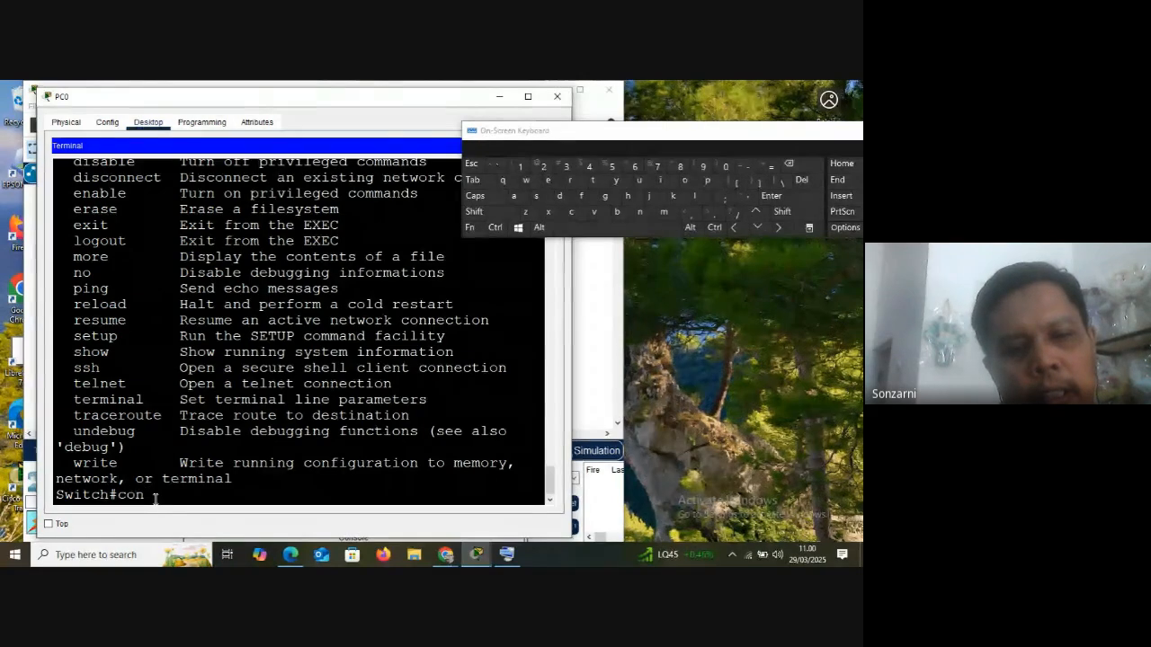
type("f")
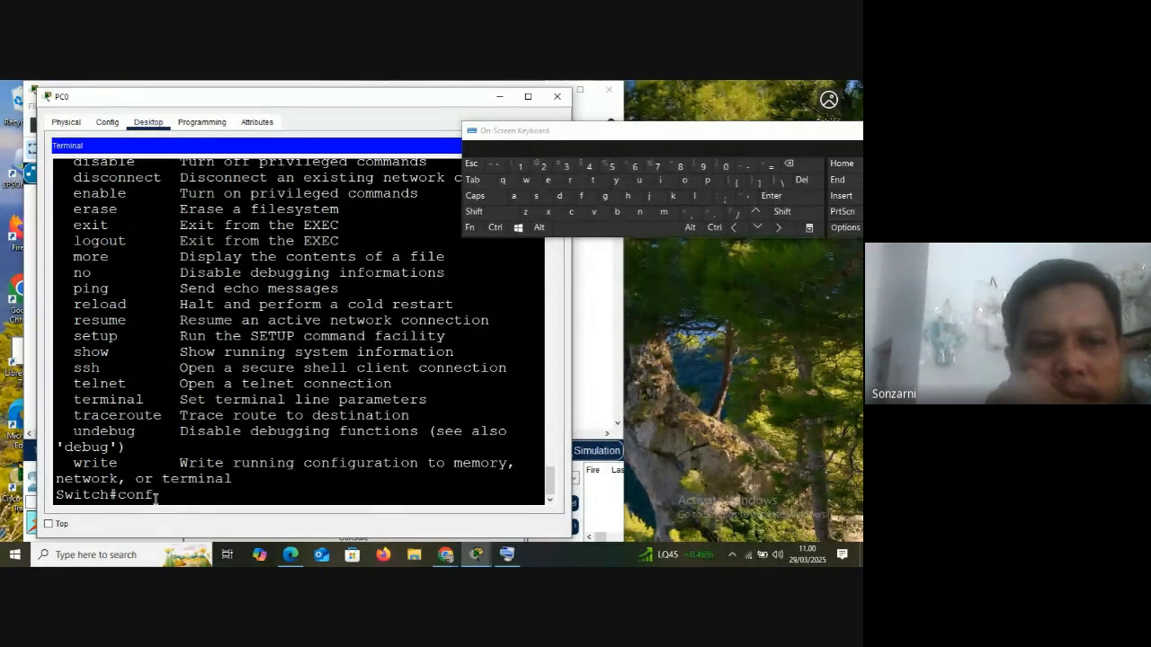
left_click(473, 180)
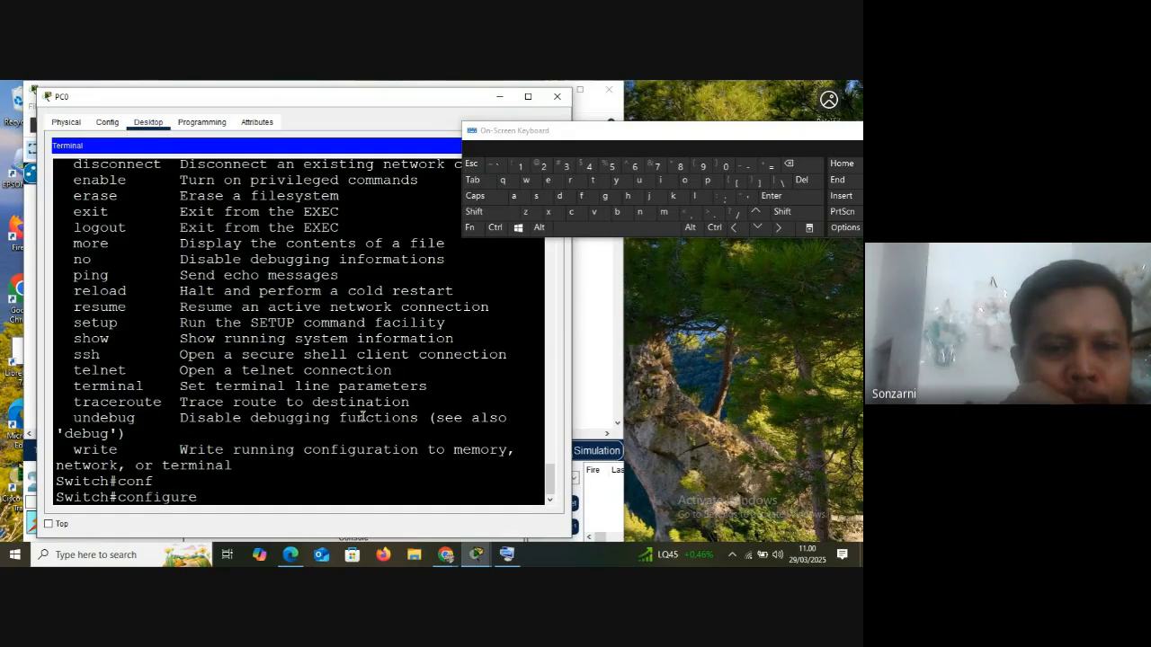
Shorten the command back to conf, list its options with ?, and highlight conf and the <cr> option
key("BackSpace")
key("BackSpace")
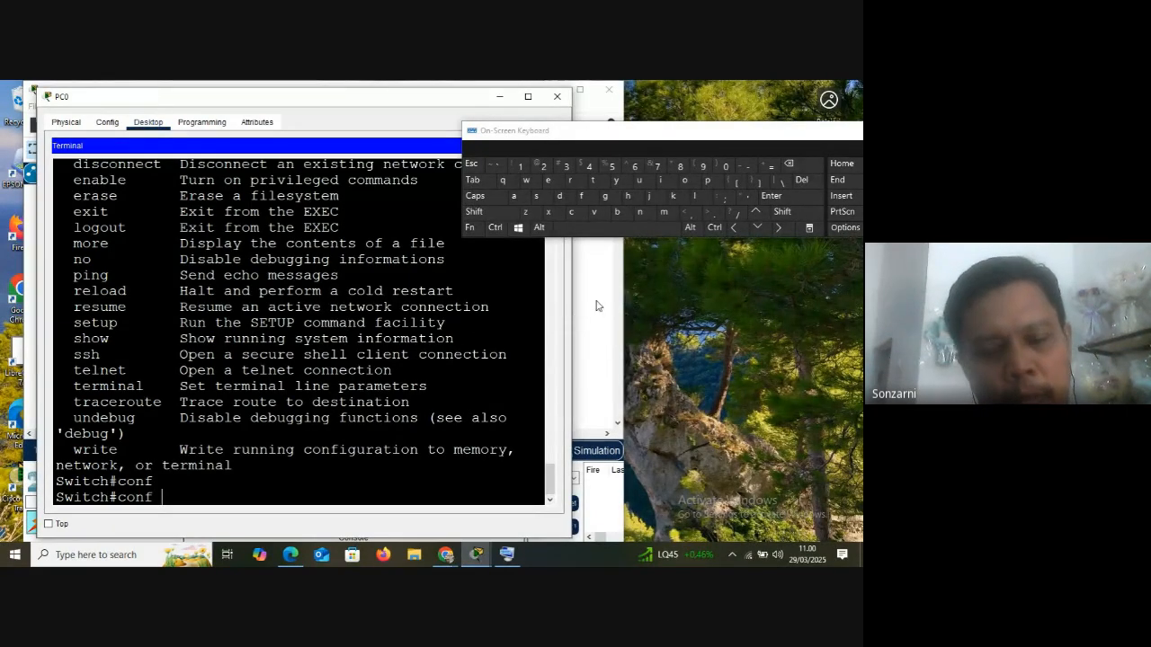
left_click(490, 212)
left_click(733, 213)
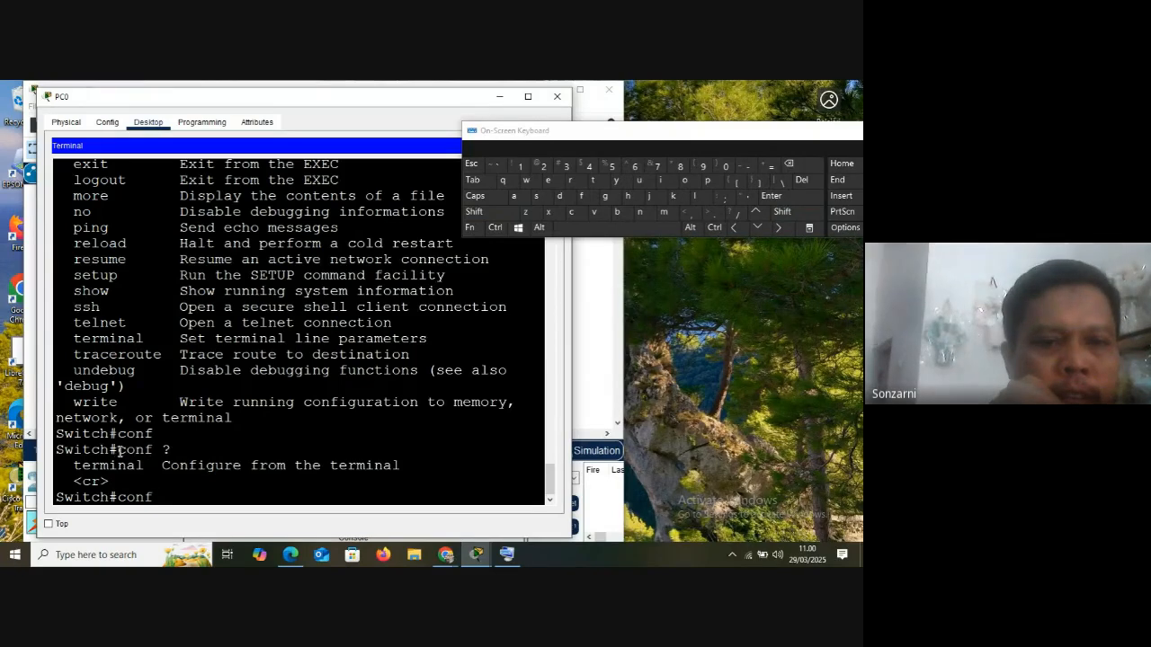
left_click_drag(117, 449, 164, 450)
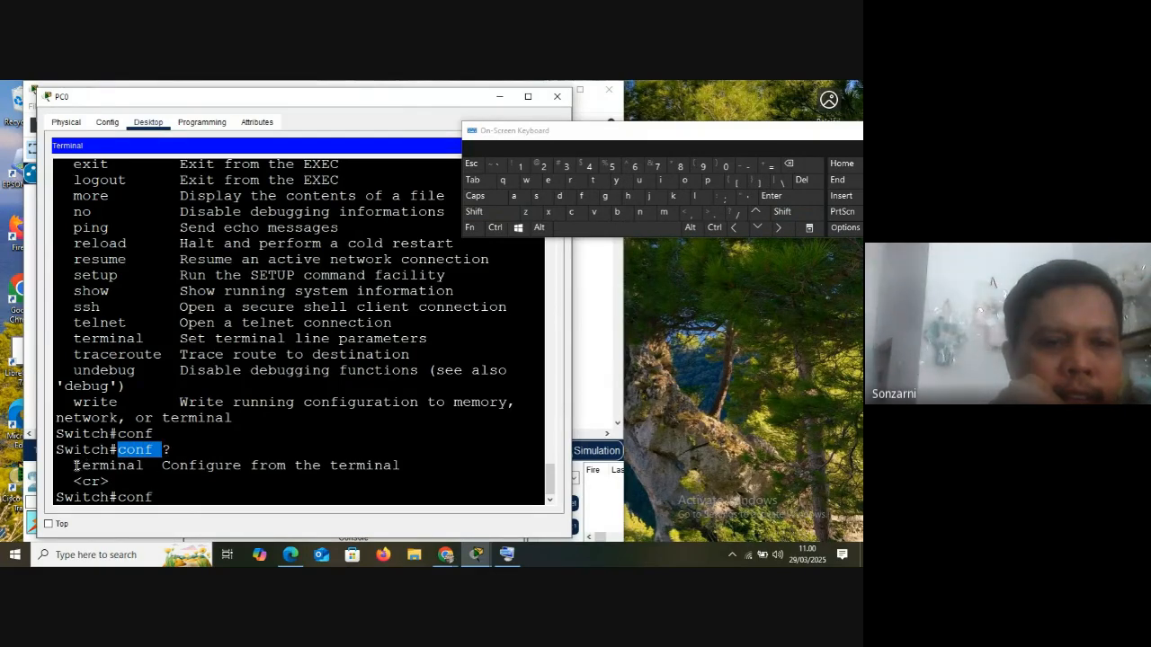
mouse_move(73, 465)
left_mouse_down()
mouse_move(142, 465)
mouse_move(83, 481)
left_mouse_up()
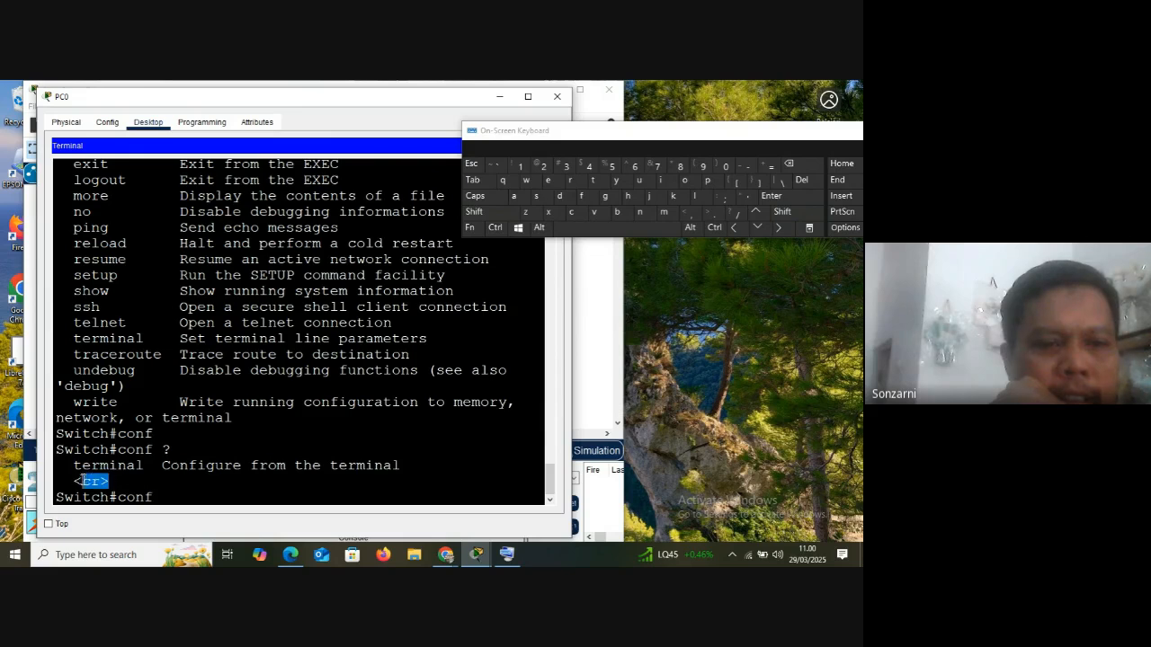
Extend the command to conf t, point out the matching terminal option, and run it to enter global configuration mode
left_click(168, 497)
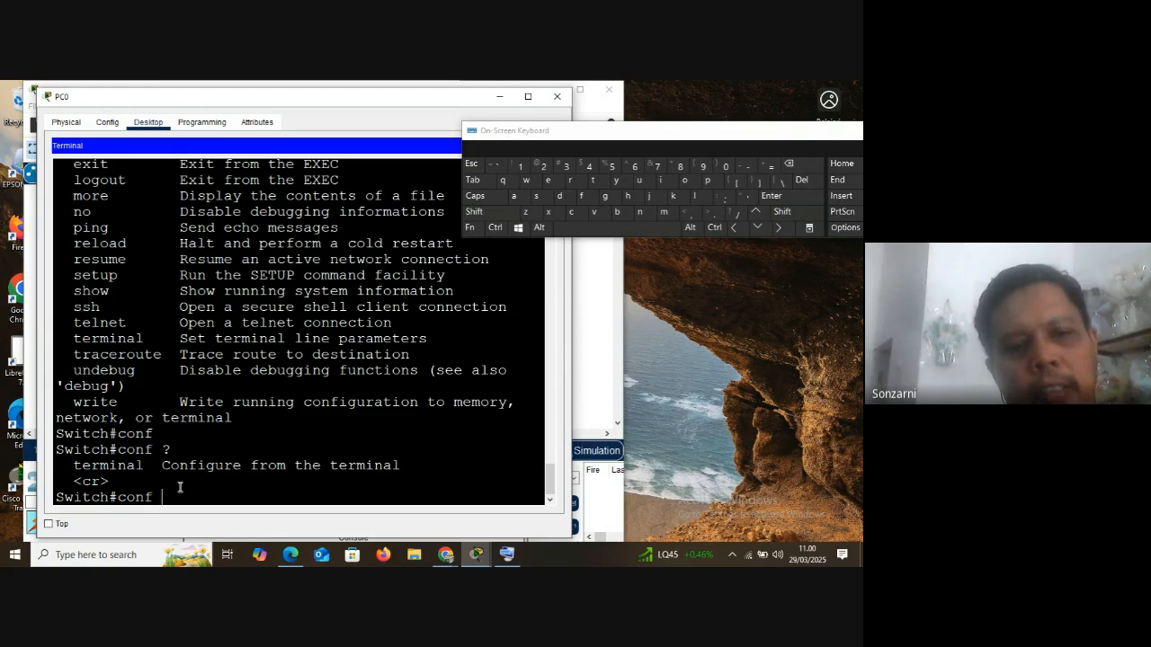
type("t")
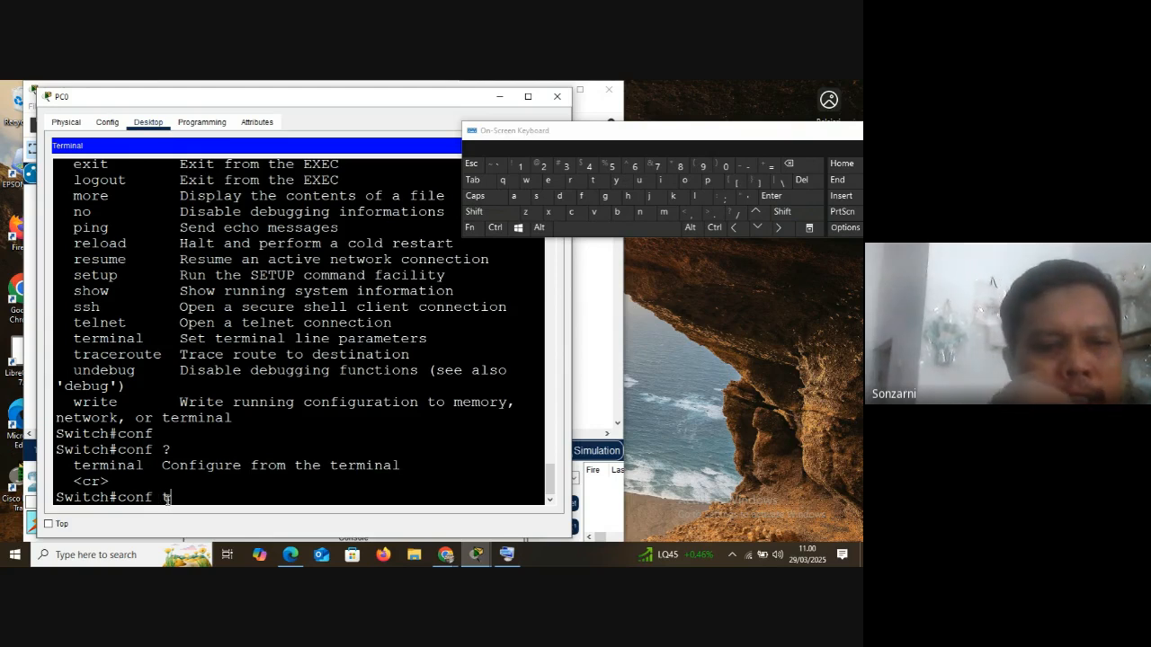
left_click_drag(74, 466, 147, 469)
left_click(82, 465)
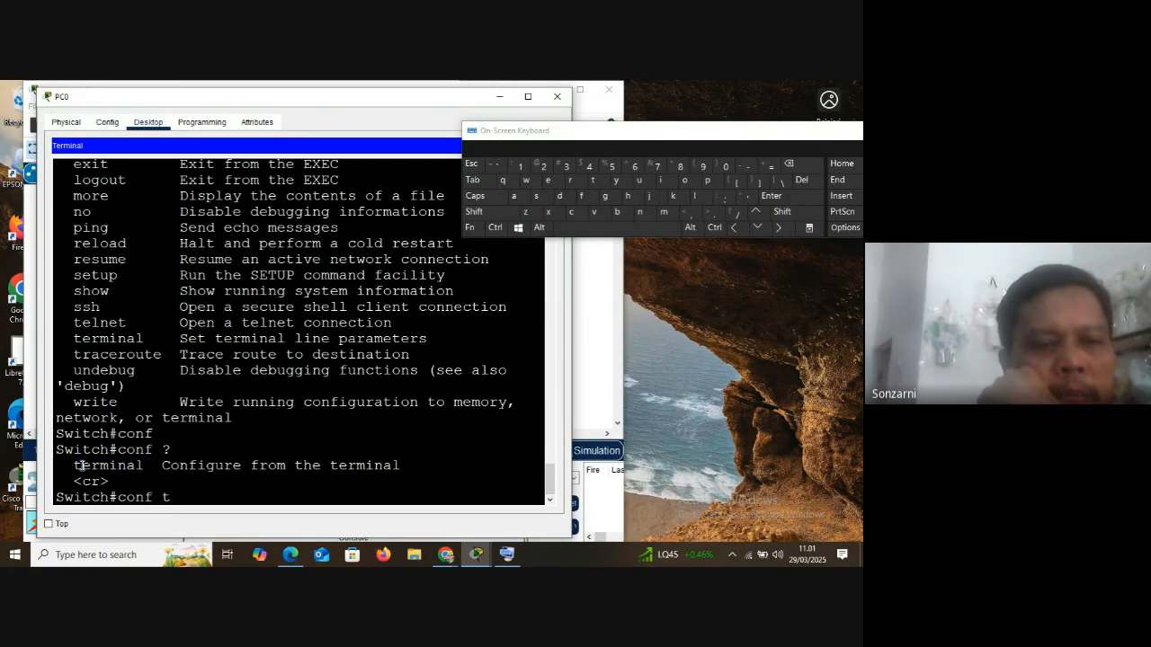
key("Return")
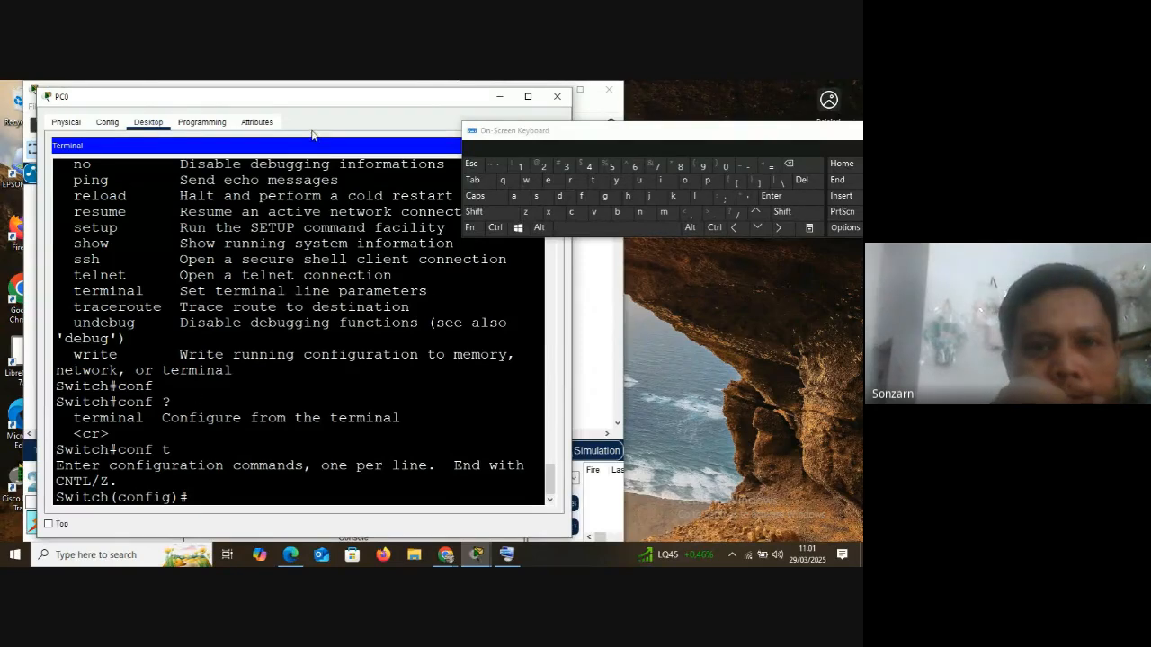
Shift the PC0 window slightly and highlight the hostname Switch in the Switch(config)# prompt
left_click_drag(322, 101, 298, 97)
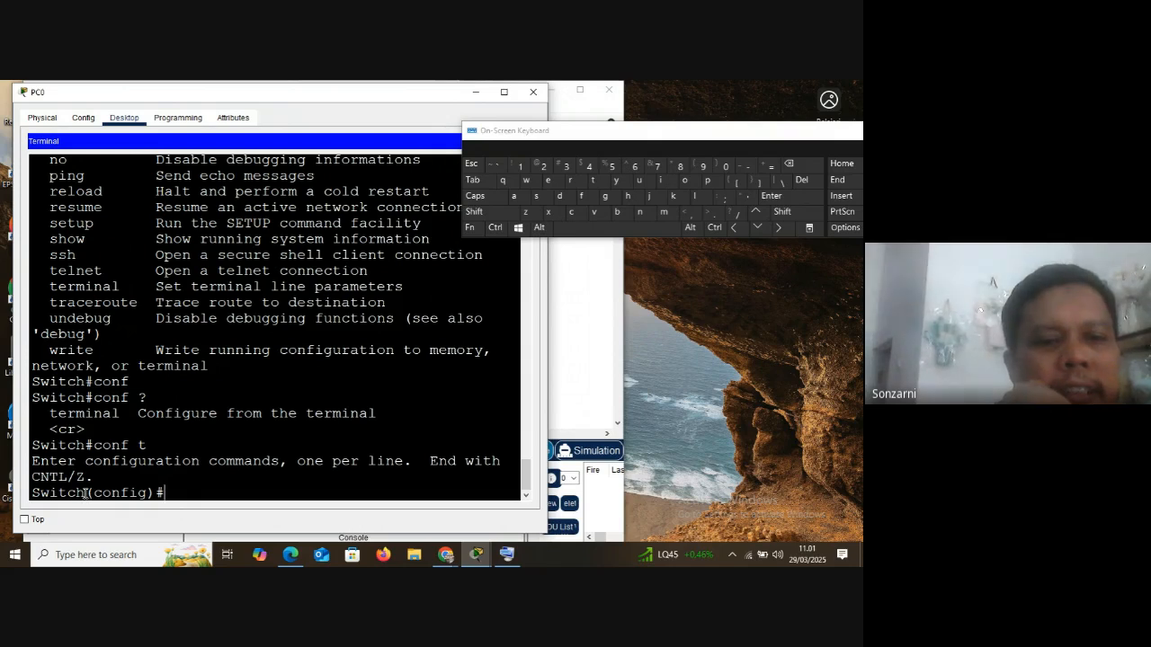
left_click_drag(86, 493, 32, 493)
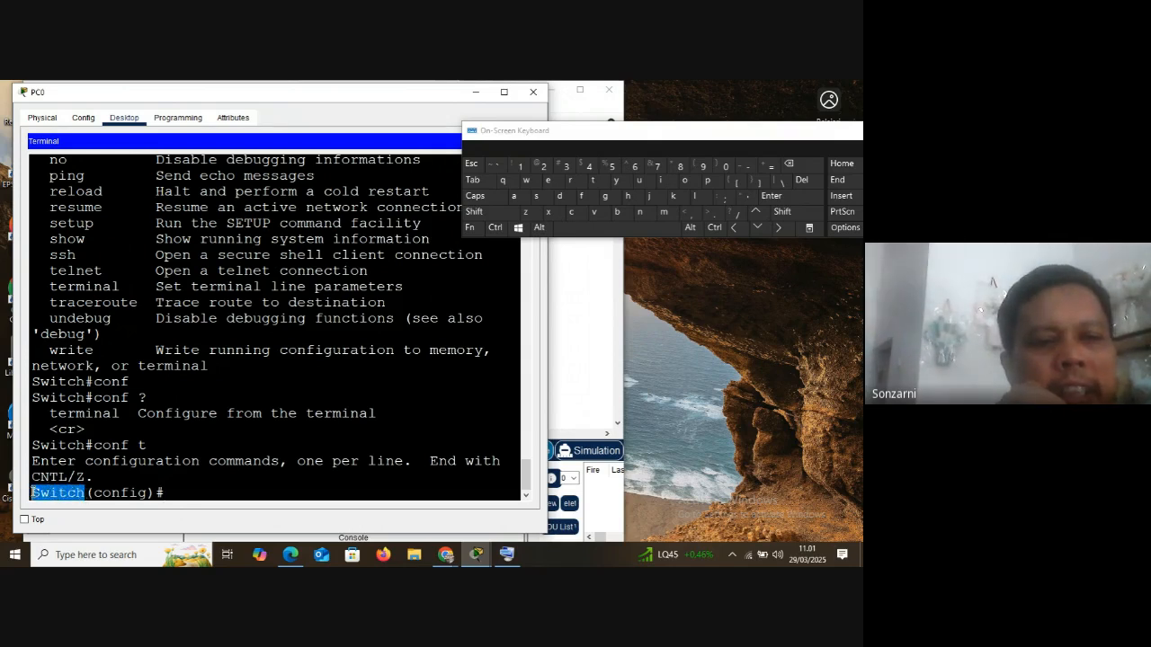
left_click(83, 495)
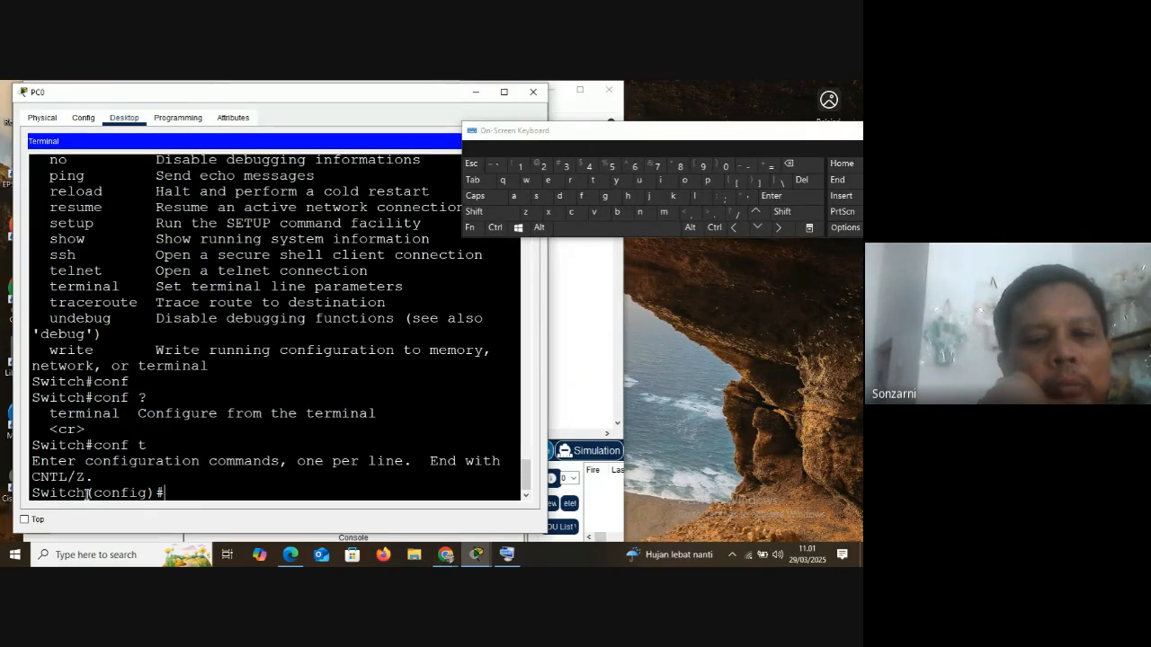
left_click_drag(86, 493, 33, 492)
left_click(164, 492)
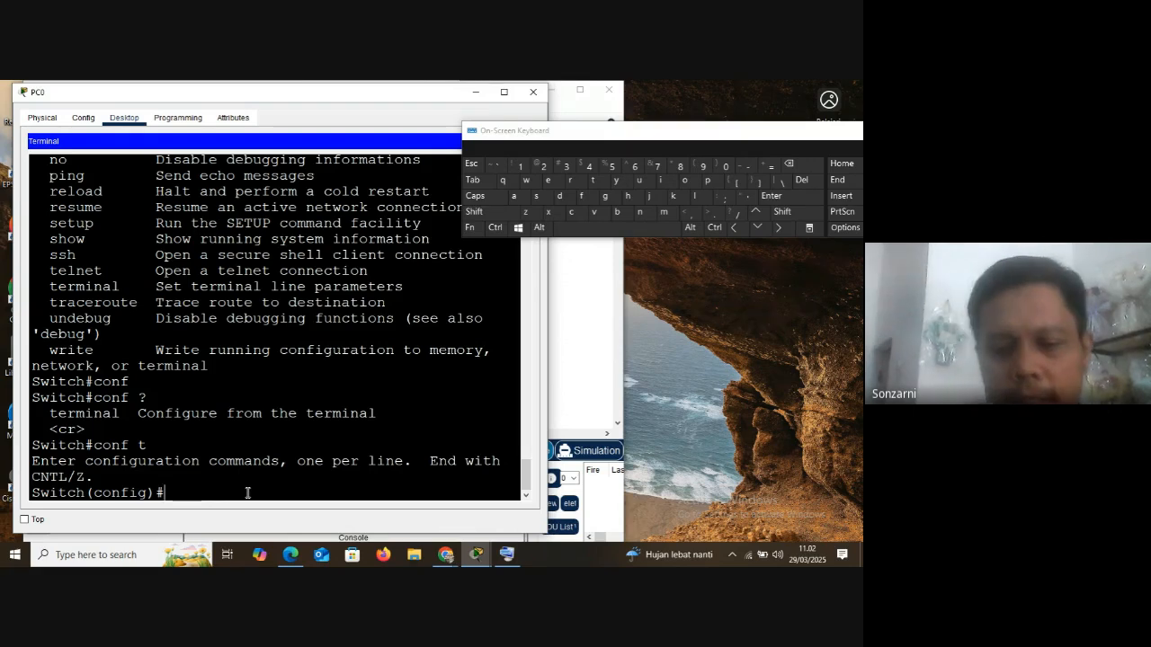
List the global configuration commands with ? at Switch(config)#, and widen the PC0 window to fit their descriptions
left_click(492, 214)
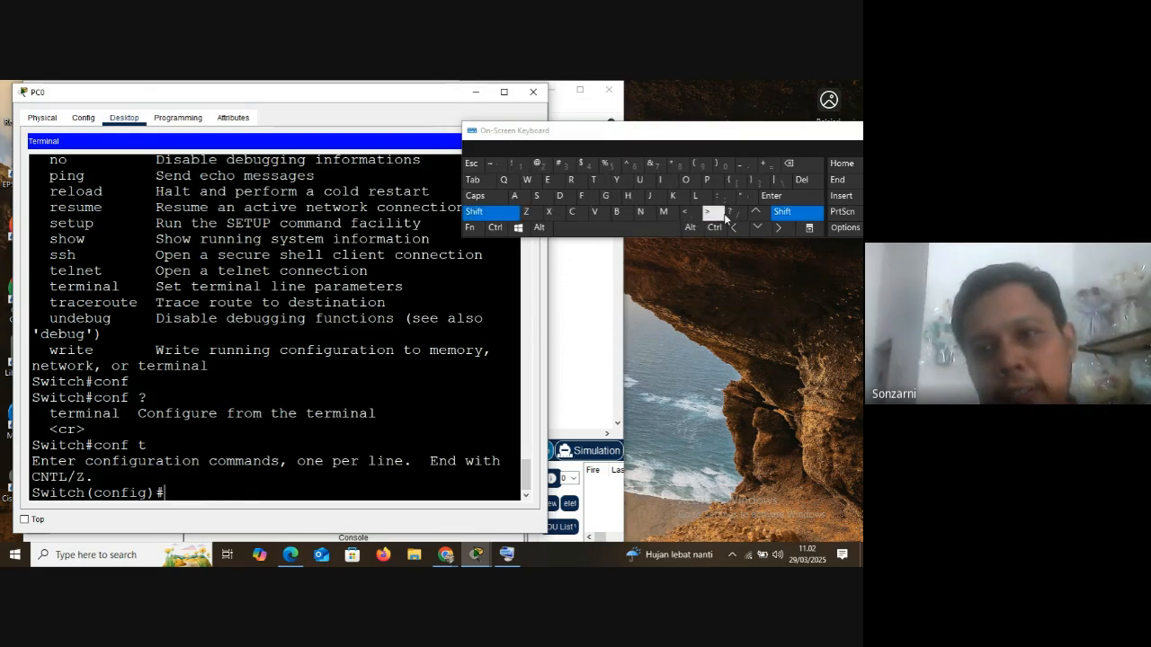
left_click(734, 213)
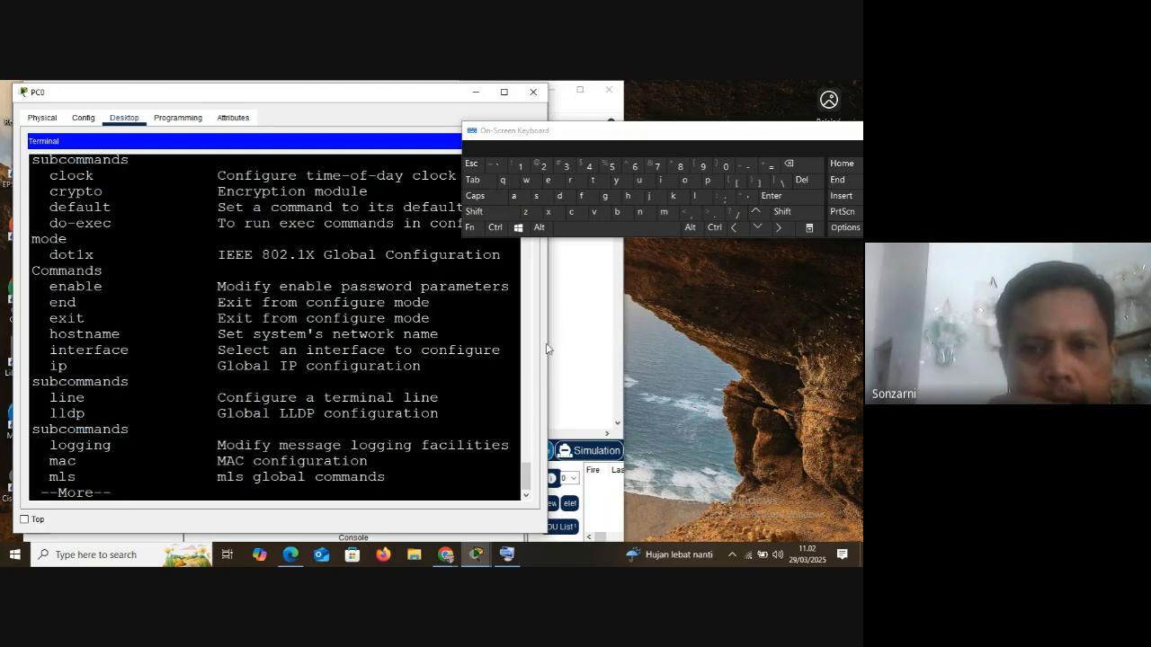
left_click_drag(552, 340, 709, 328)
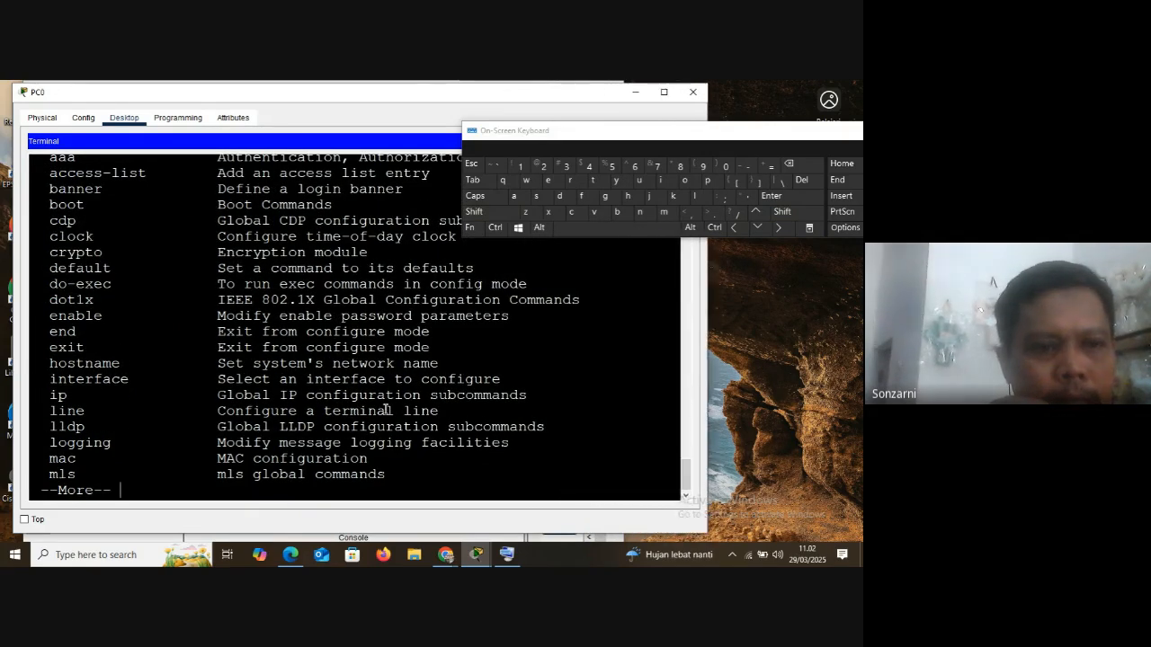
Review the global configuration commands, stop the listing at --More--, and highlight hostname and its first letter h
scroll(157, 389, "up", 2)
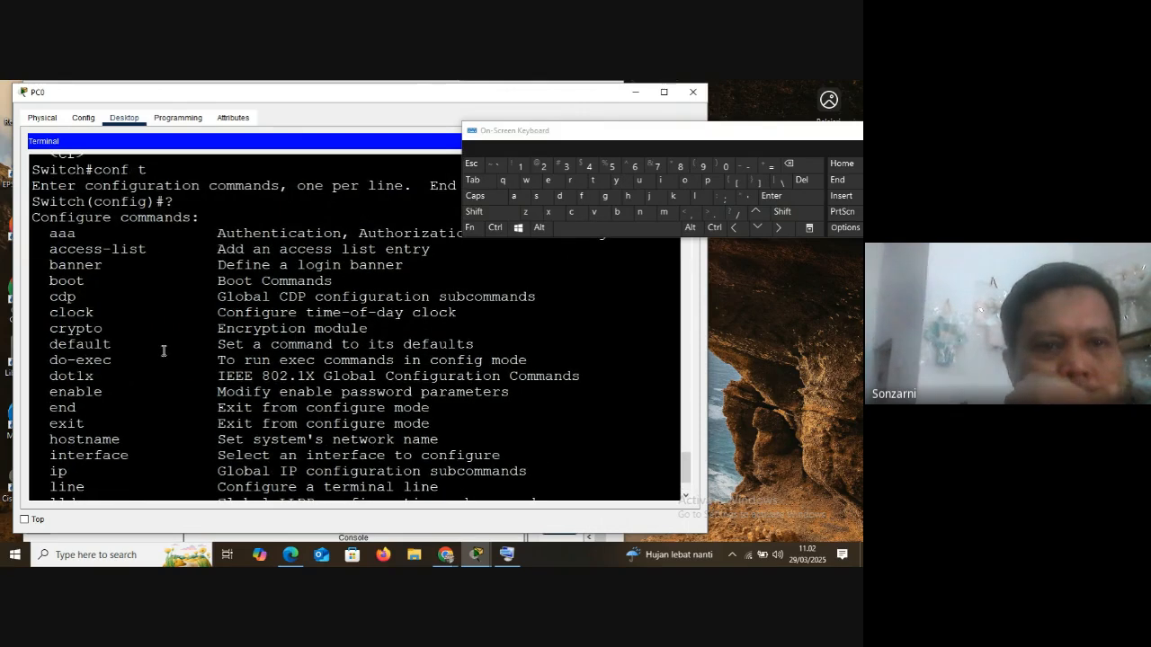
scroll(165, 348, "down", 2)
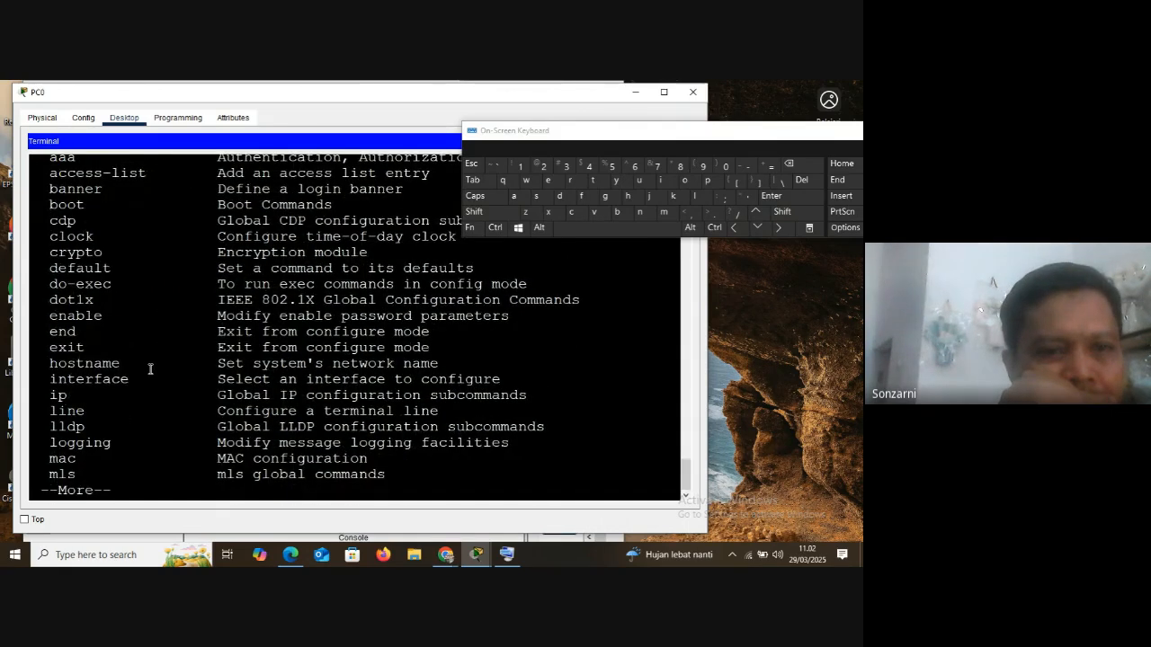
left_click_drag(50, 364, 121, 364)
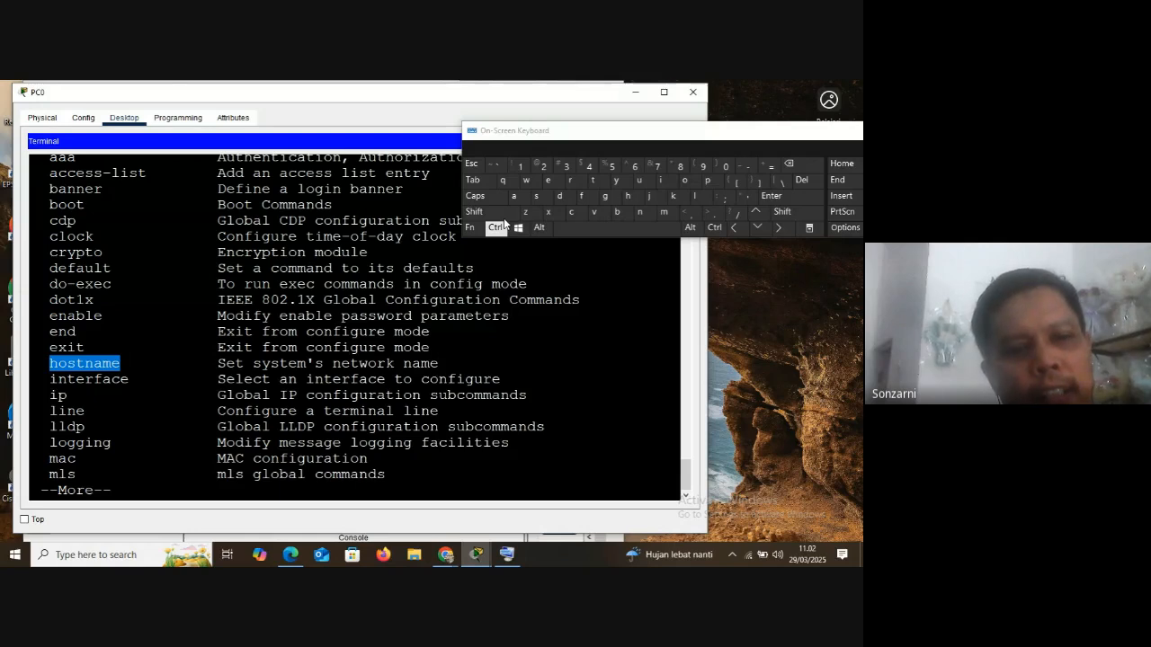
key("ctrl+c")
left_click_drag(50, 351, 127, 351)
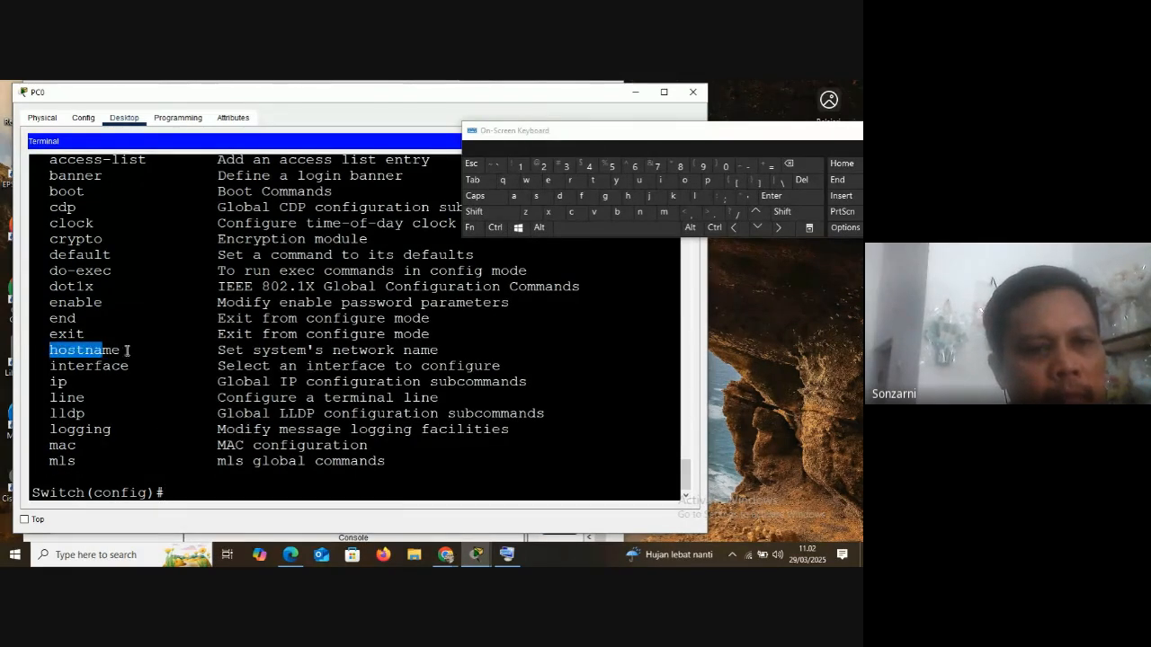
left_click(51, 352)
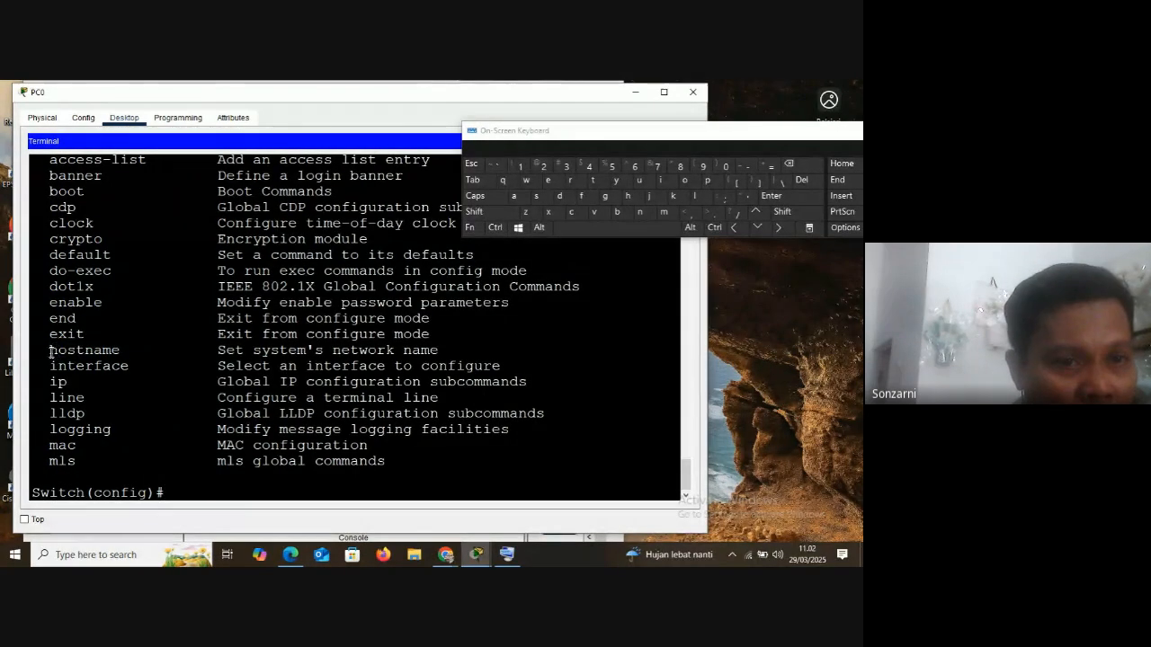
left_click_drag(52, 352, 60, 352)
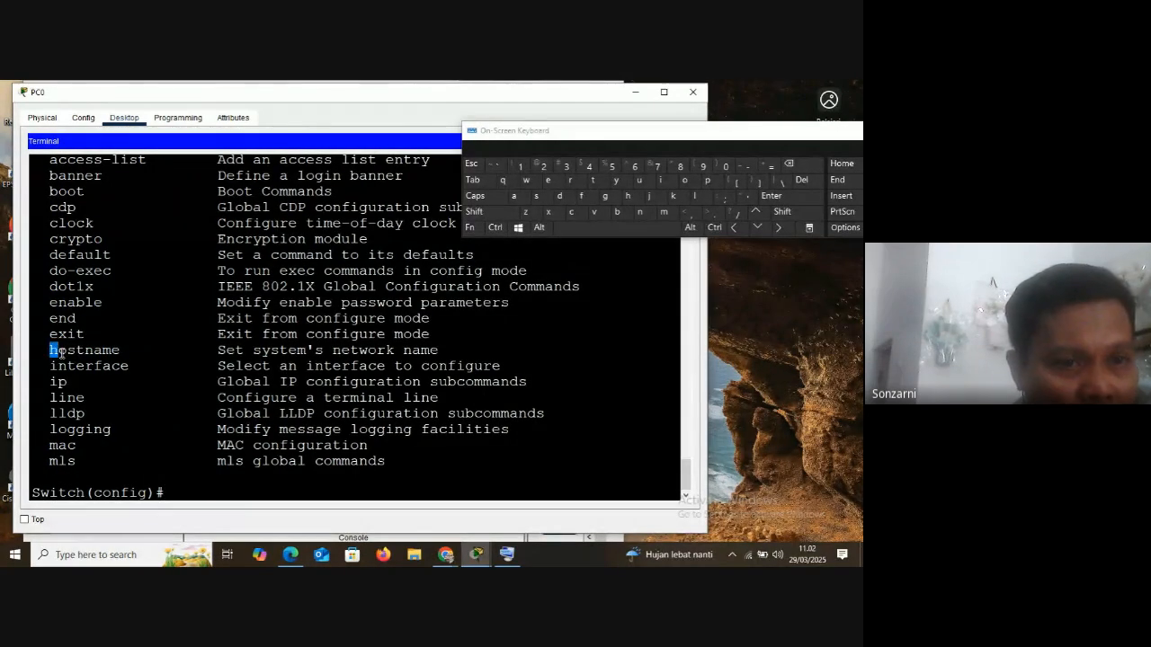
Enter h at Switch(config)#, list its options with ?, and highlight the WORD parameter
left_click(180, 491)
type("h")
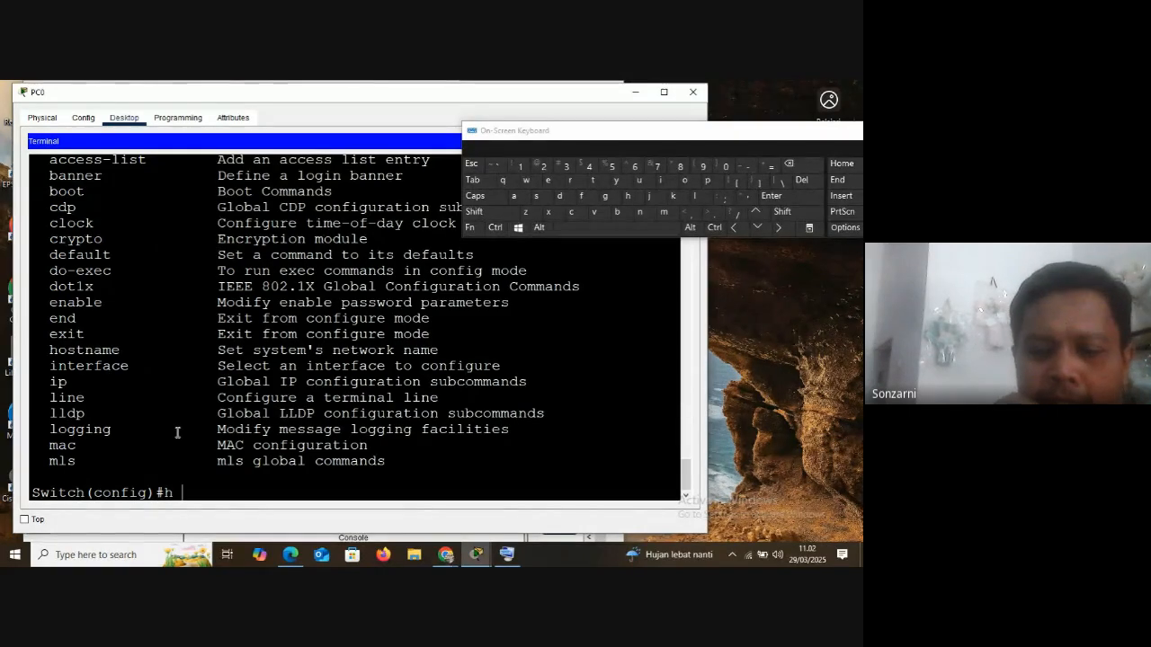
left_click(486, 211)
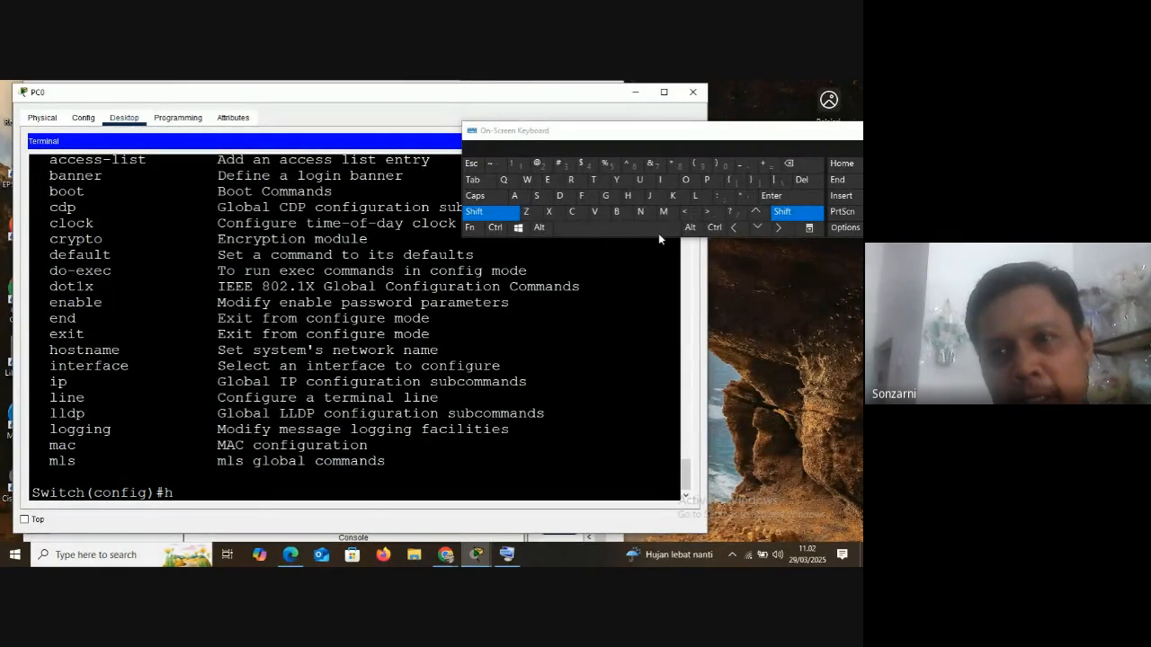
left_click(733, 214)
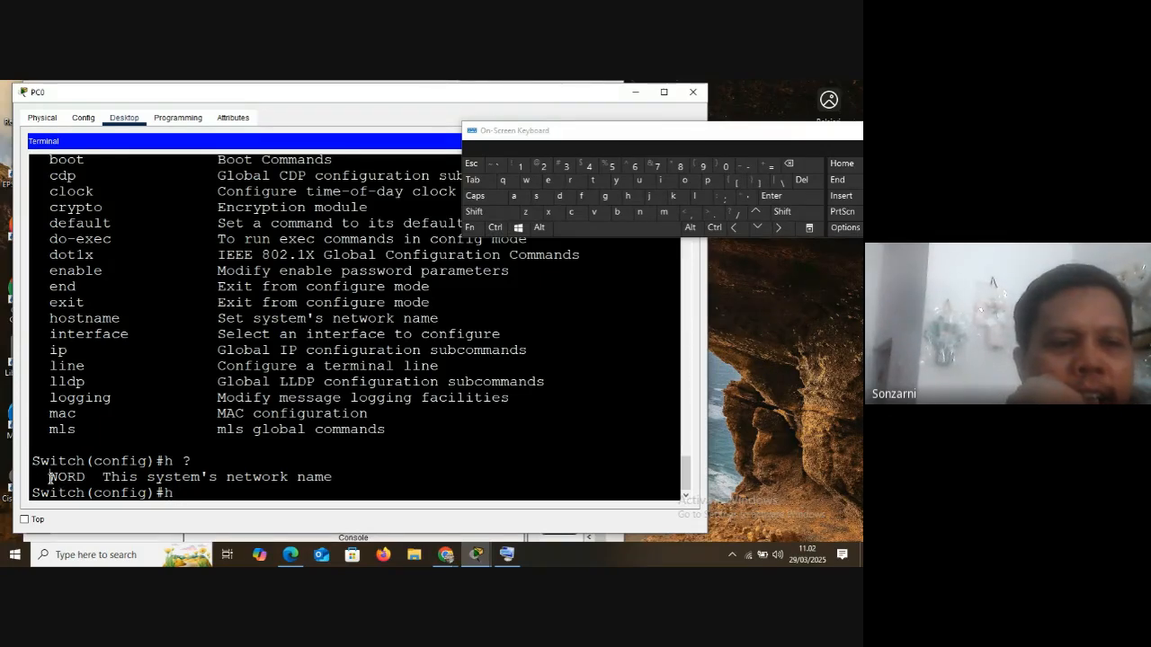
left_click_drag(50, 477, 86, 478)
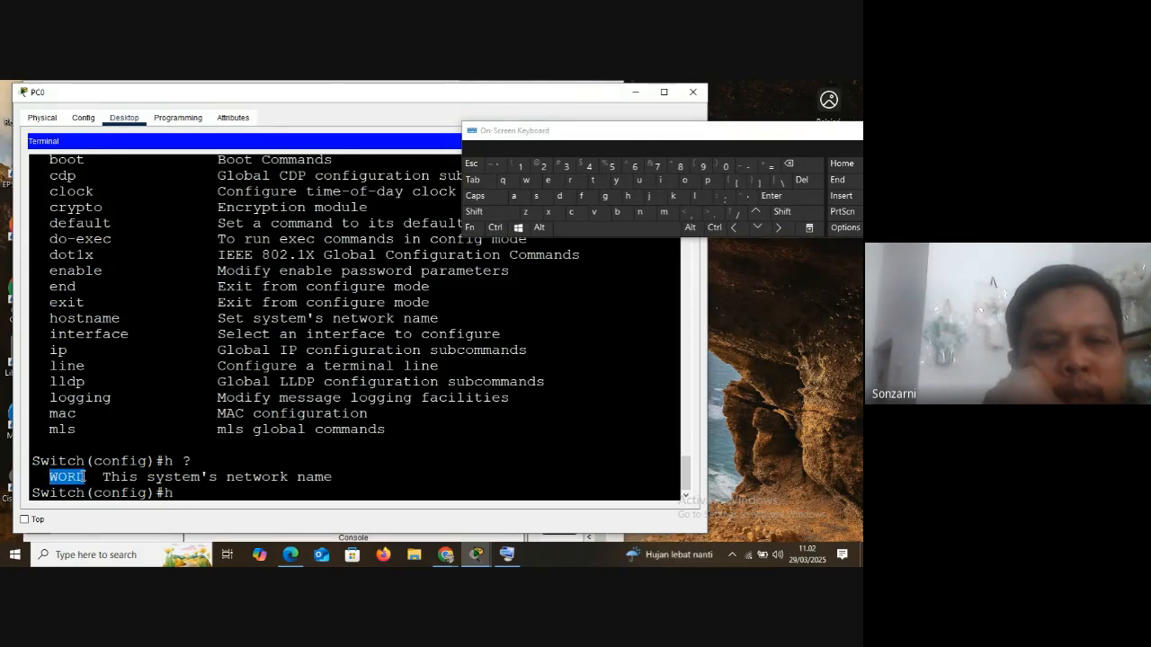
Switch to the Module 2 PDF in Edge and highlight device naming rules on letters, spaces, hyphens and length on the Device Names slide
left_click(297, 555)
left_click(156, 92)
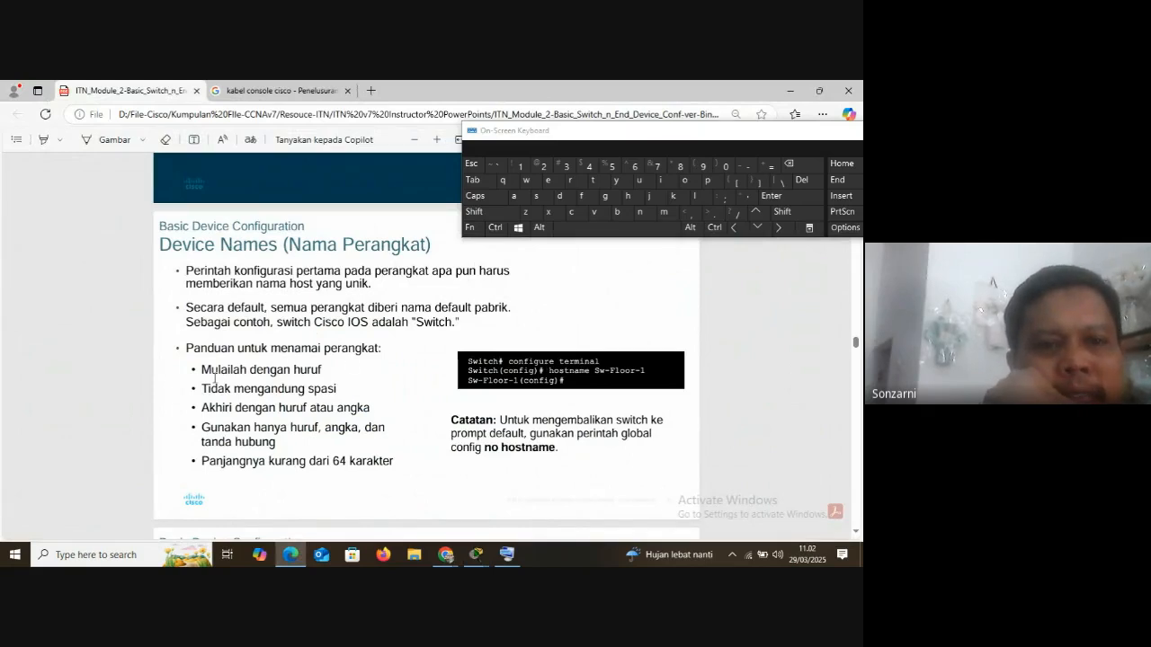
left_click_drag(203, 370, 324, 370)
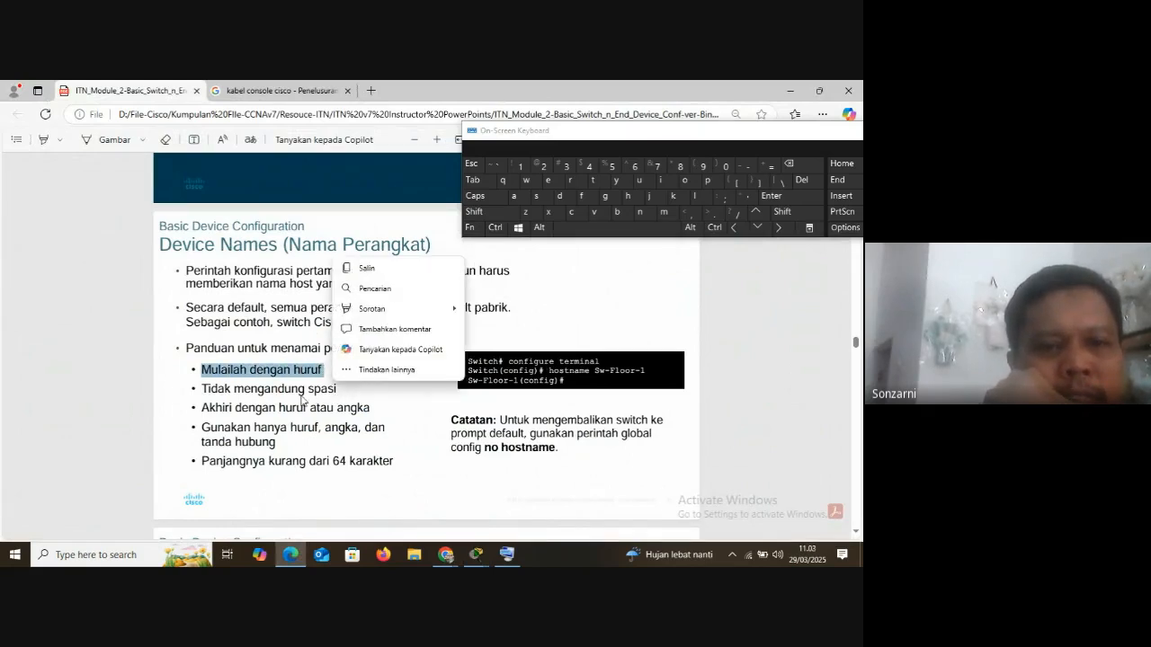
left_click_drag(202, 388, 332, 386)
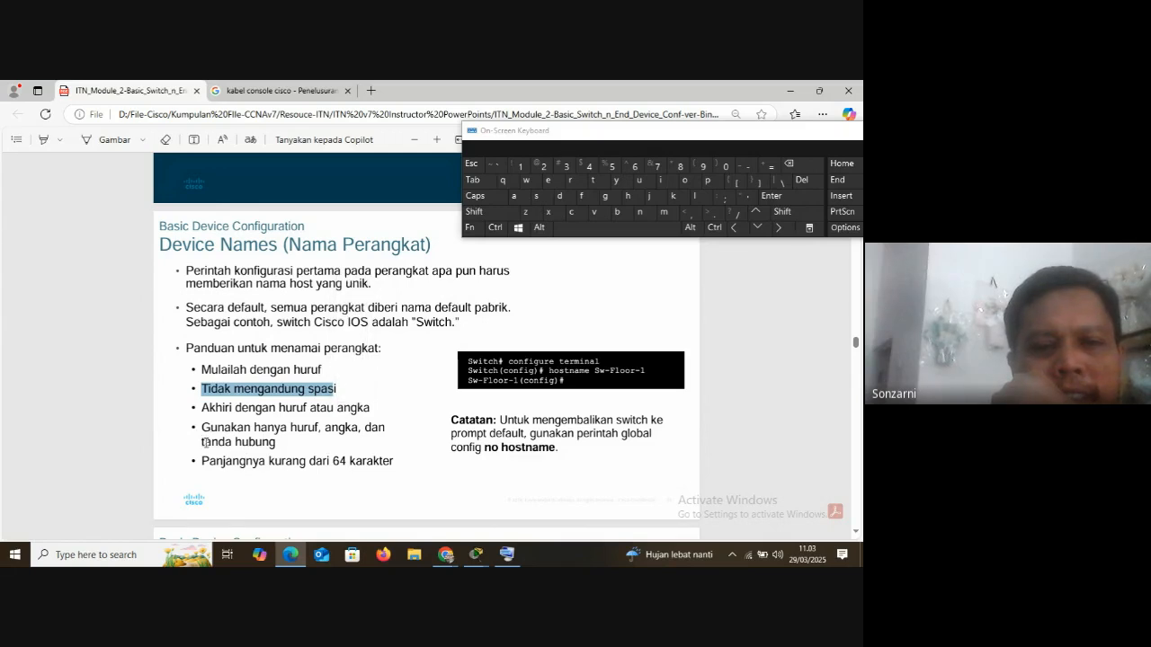
left_click_drag(206, 443, 283, 443)
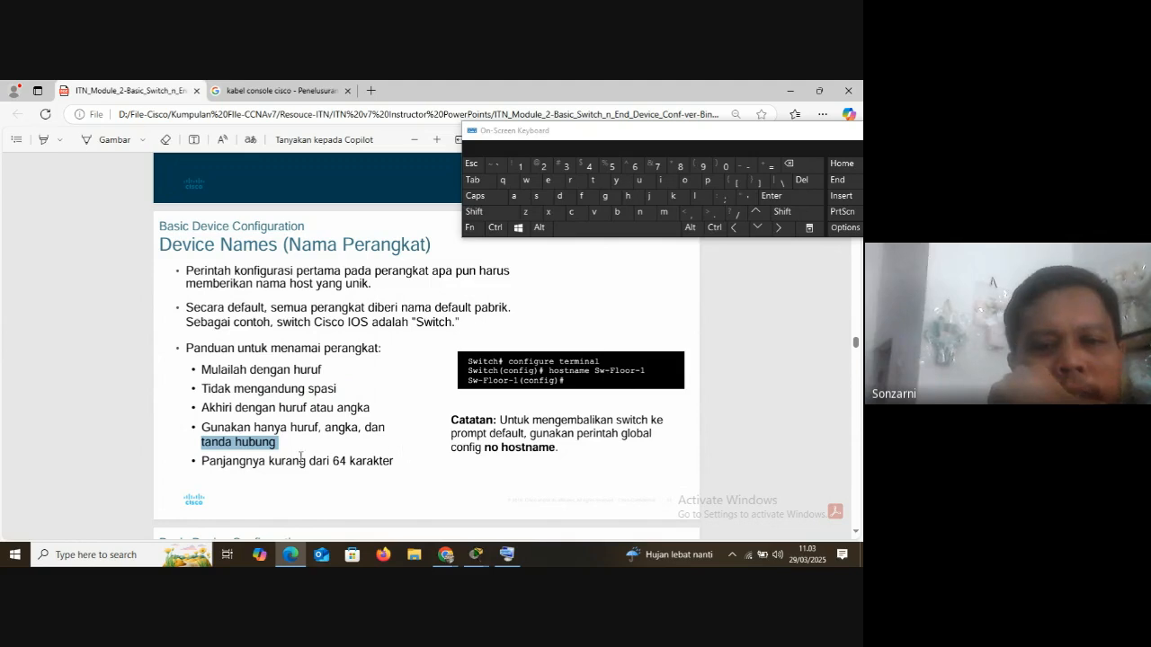
left_click_drag(197, 465, 397, 463)
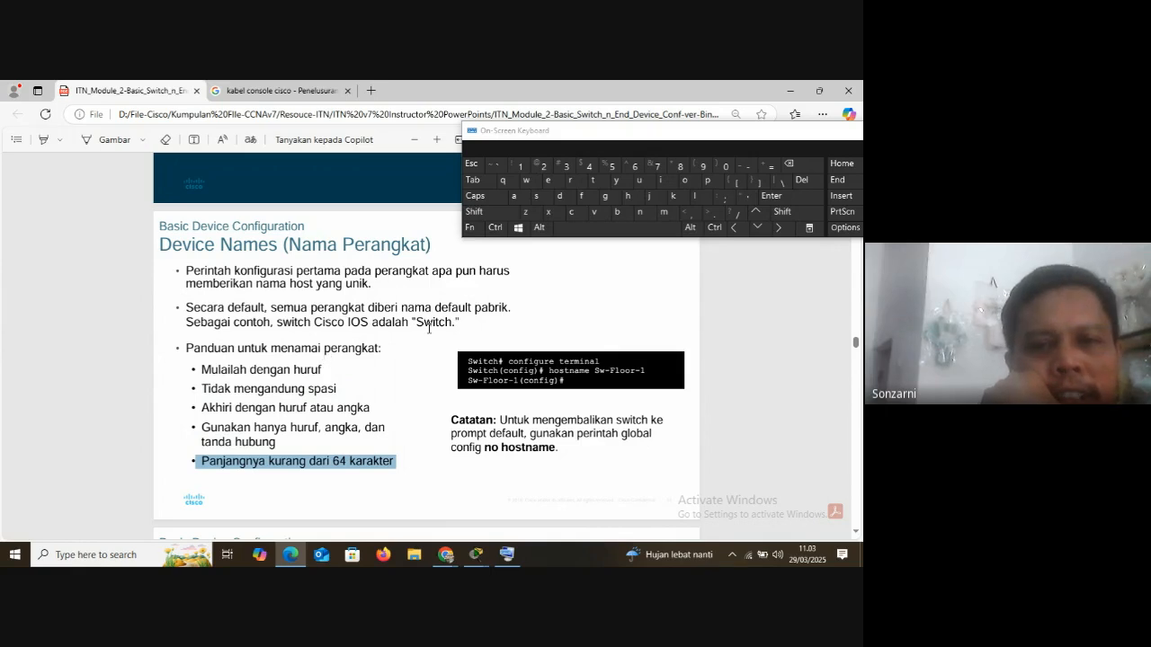
Highlight the factory default name and no hostname command on the Device Names slide, and switch back to the PC0 terminal
left_click_drag(432, 308, 489, 306)
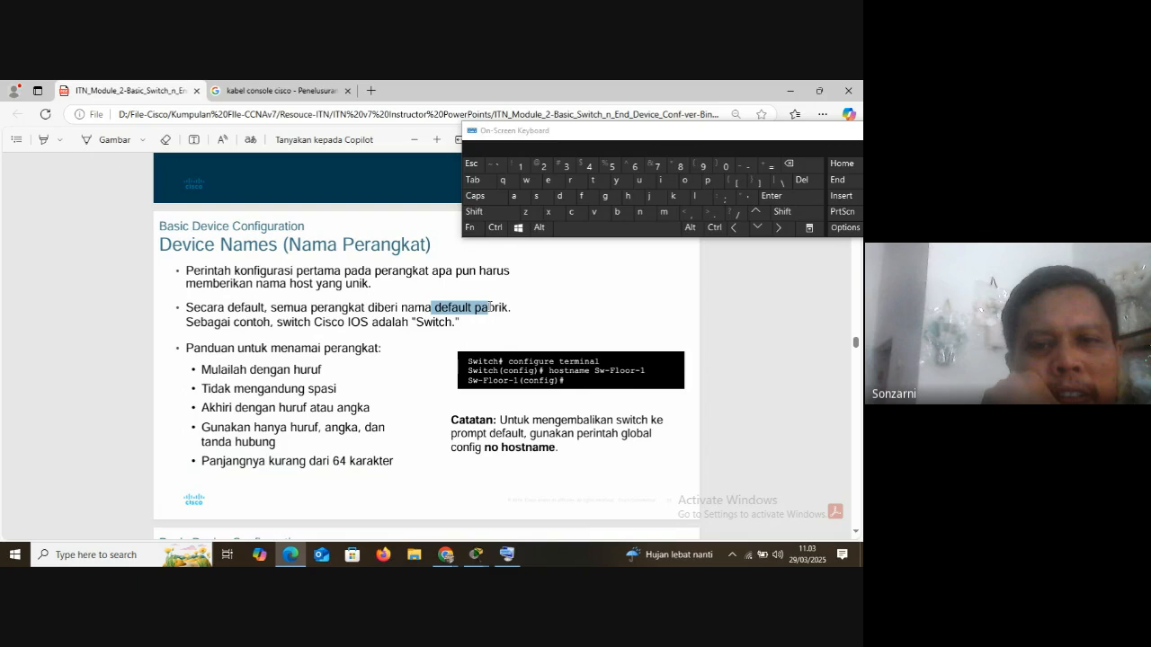
left_click_drag(489, 307, 506, 308)
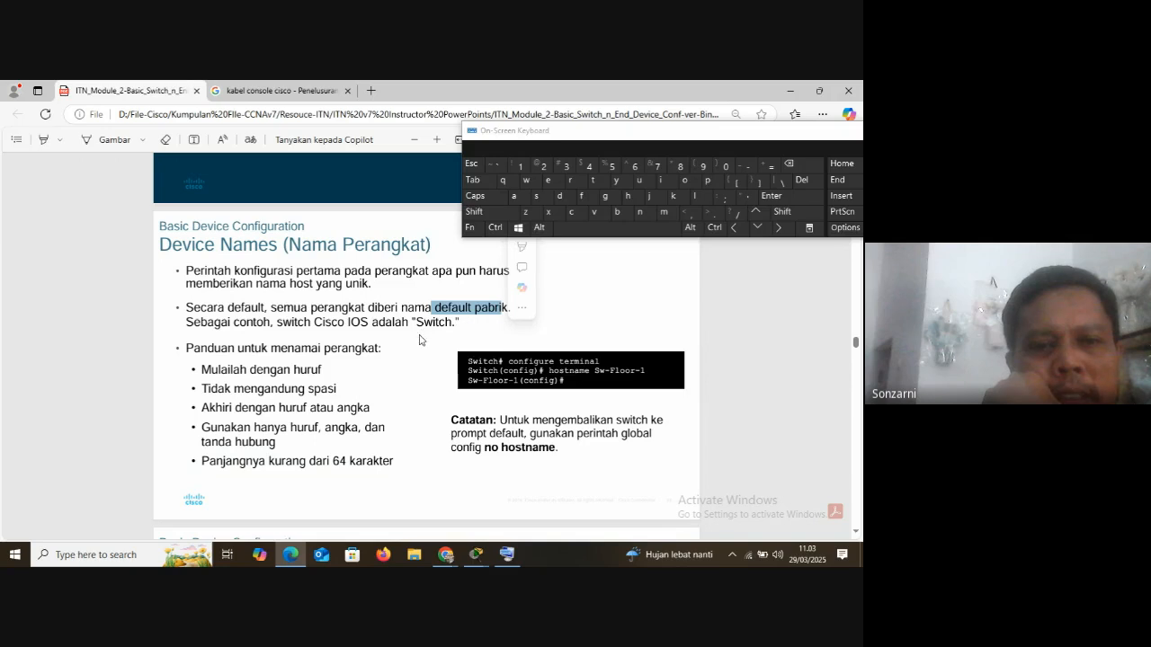
left_click_drag(485, 447, 555, 447)
mouse_move(477, 554)
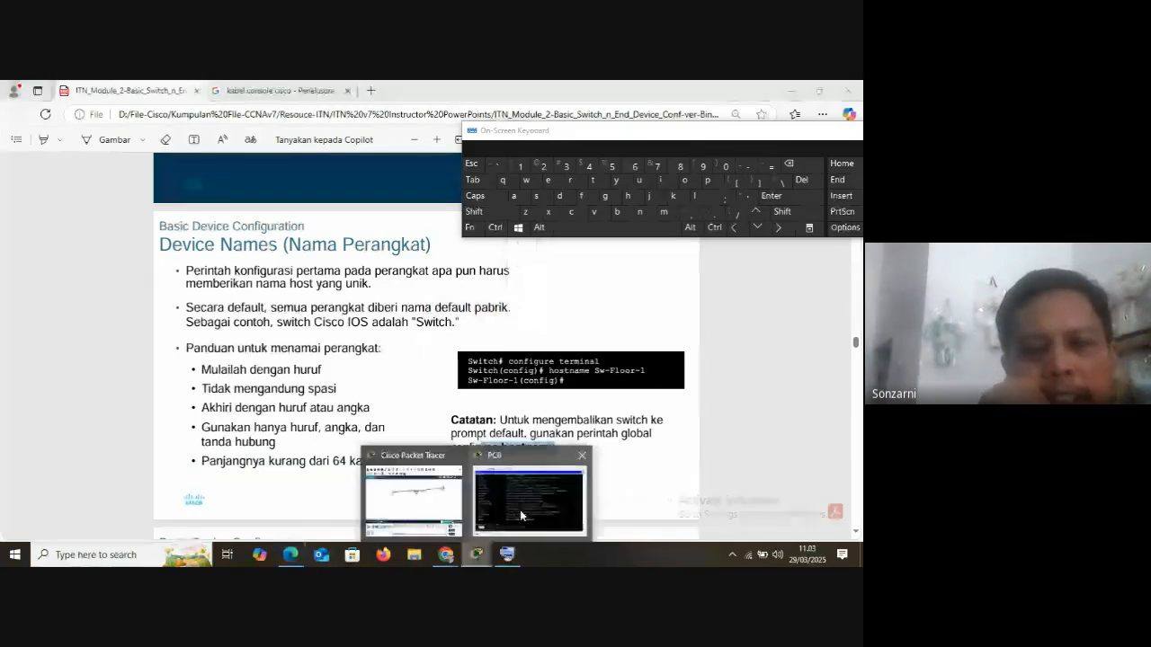
left_click(521, 516)
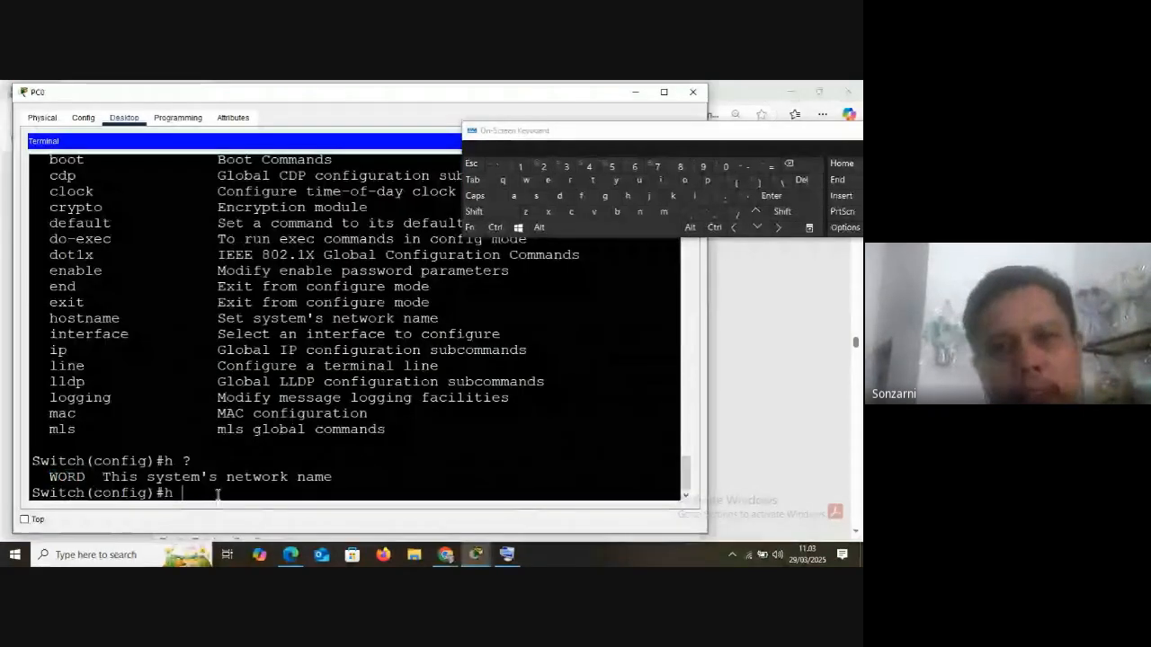
left_click(291, 555)
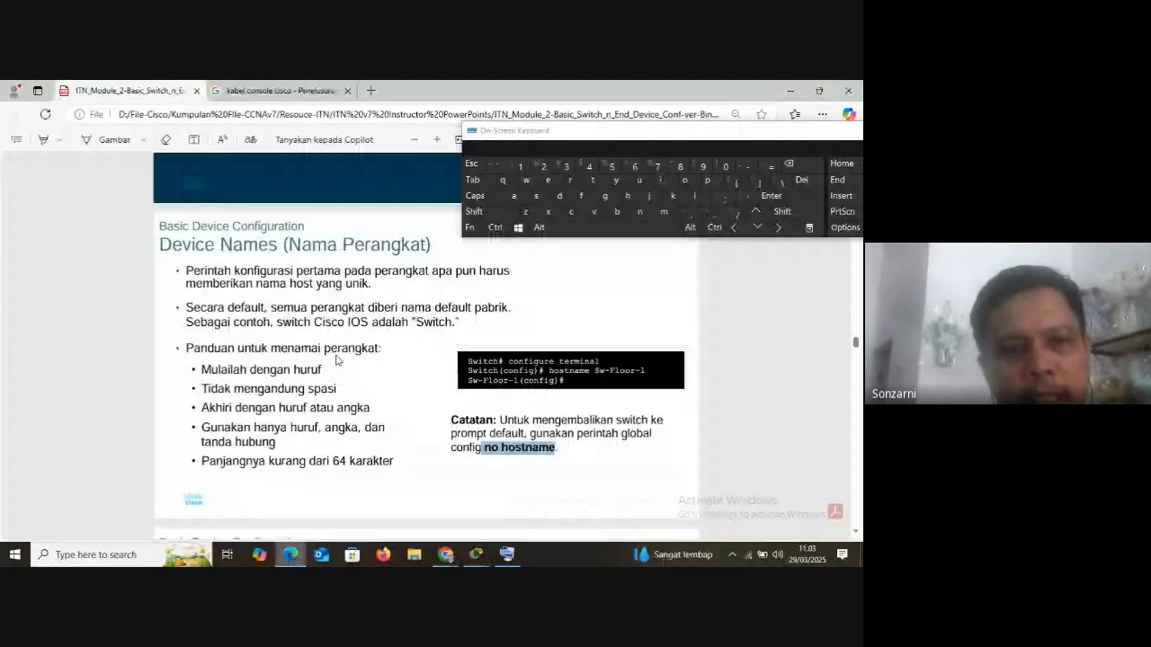
left_click(478, 554)
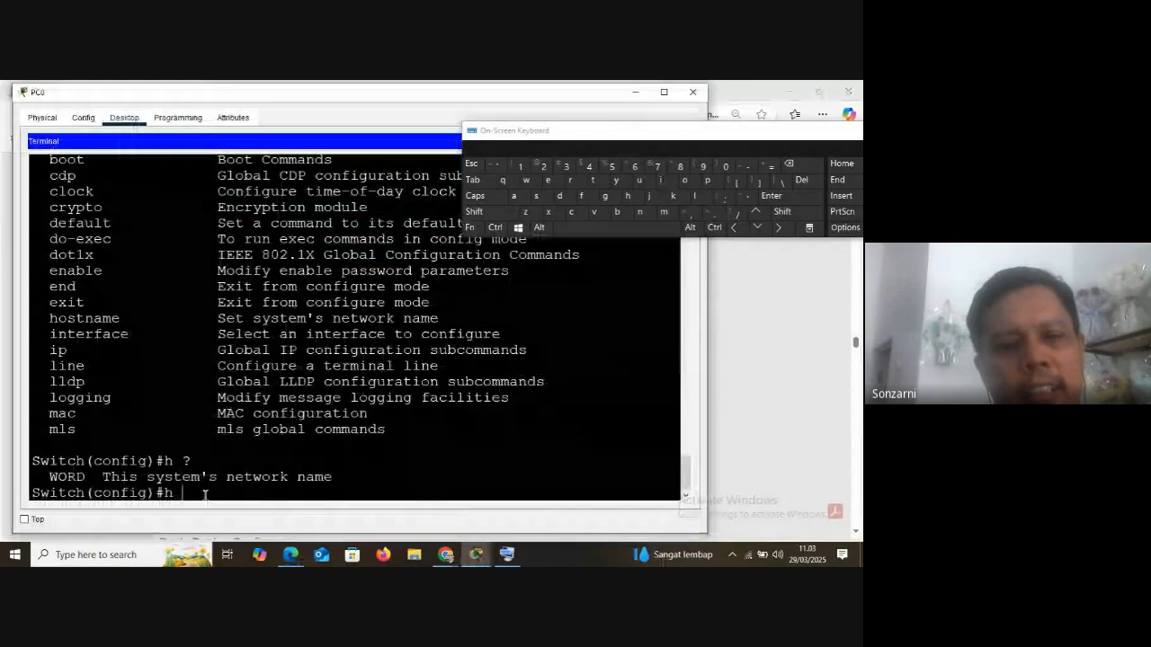
Complete the h command to set the switch's hostname to Sw_JK_01, and highlight that name in the prompt
key("shift")
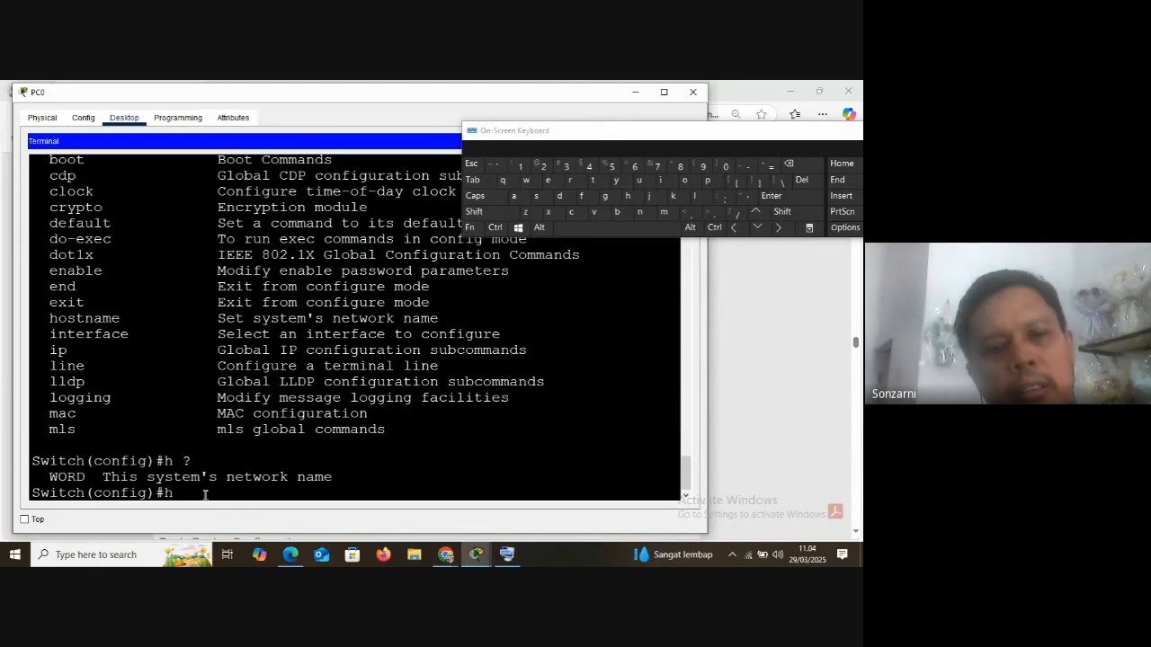
key("shift")
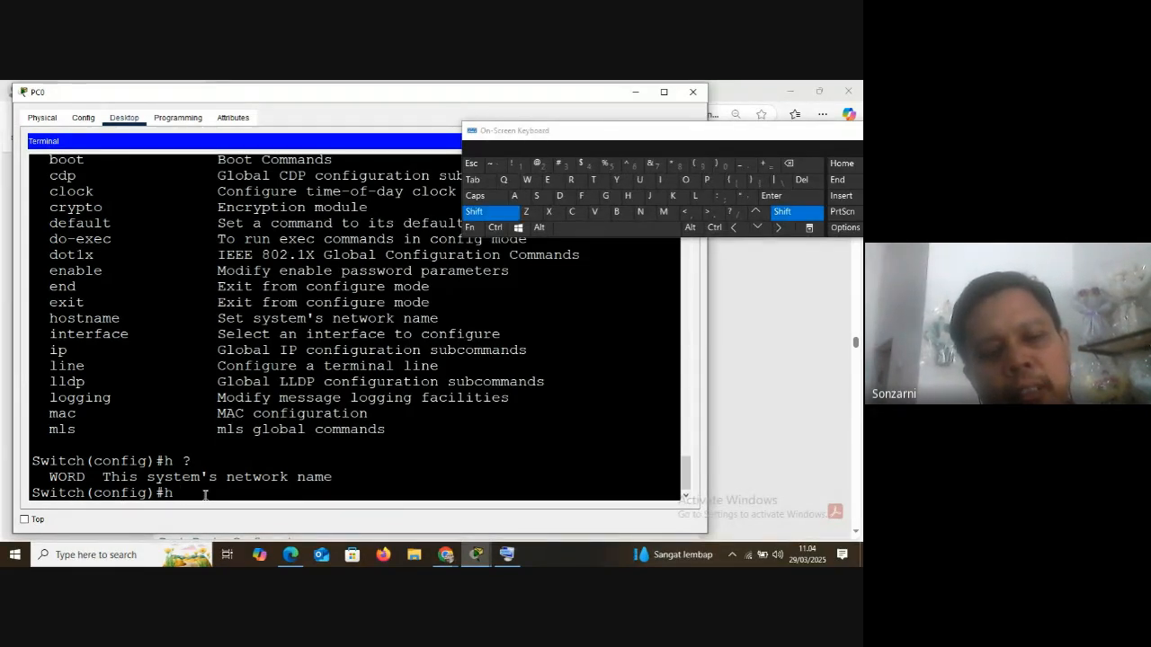
type("Sw")
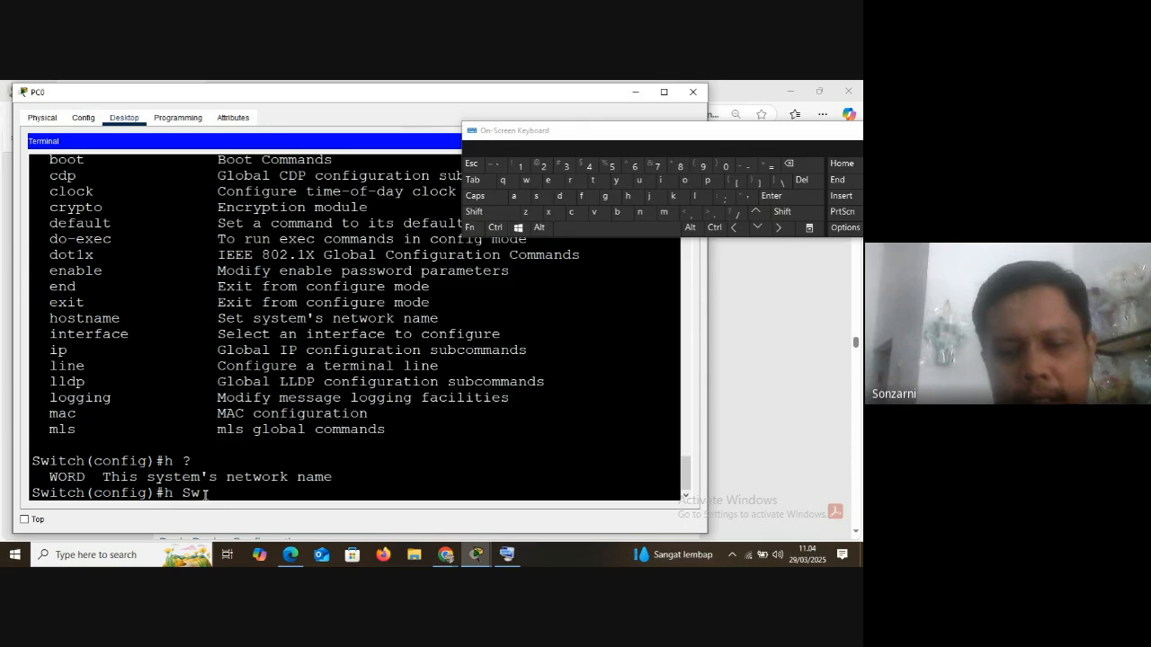
key("shift")
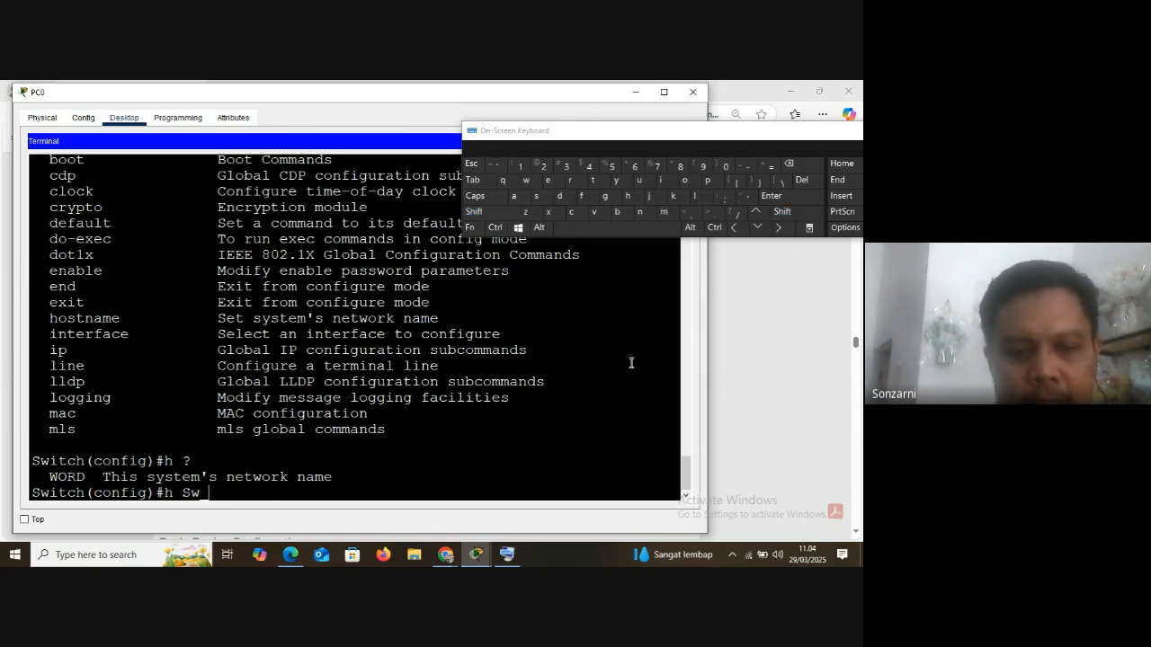
key("shift")
type("w_JK")
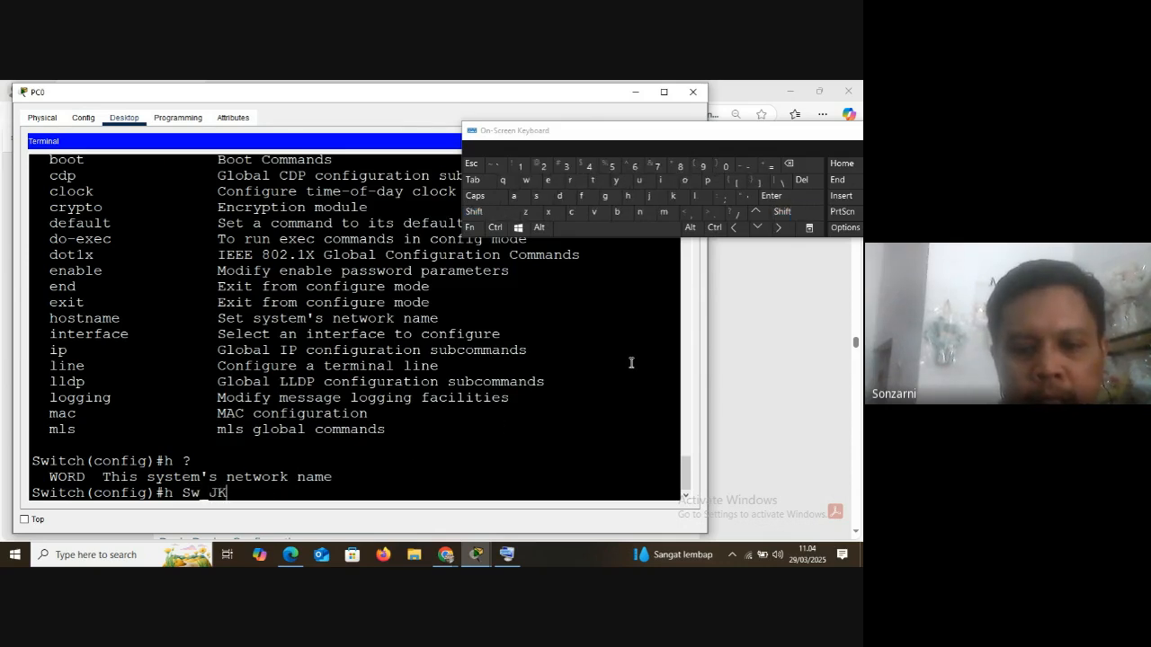
type("_01")
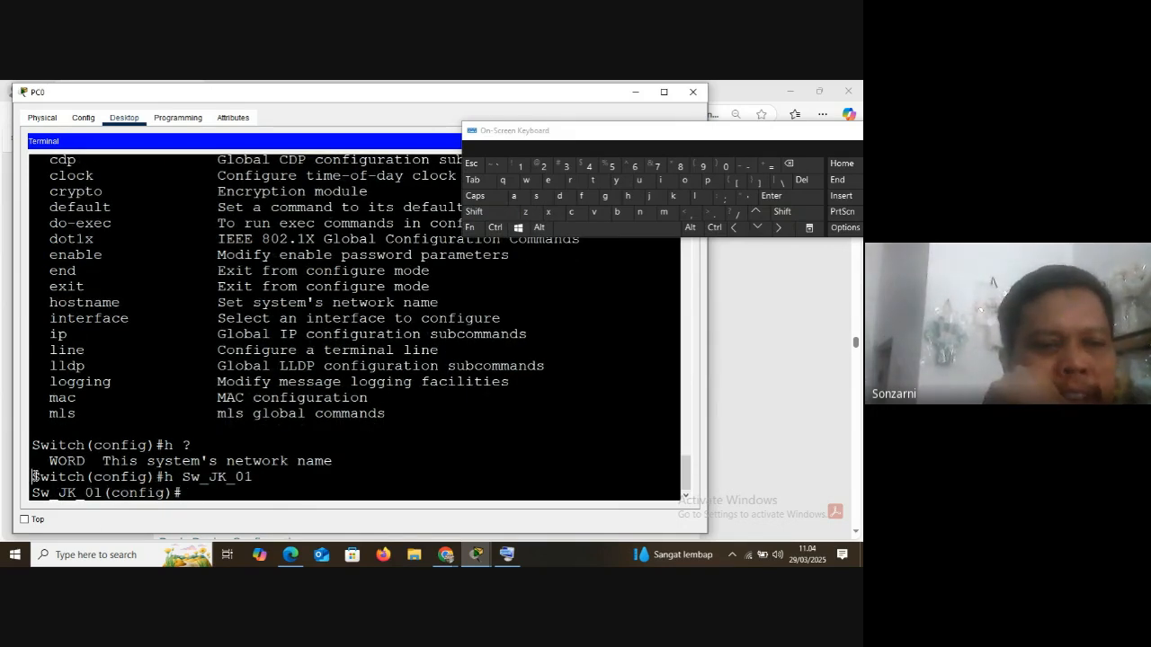
left_click_drag(33, 477, 101, 493)
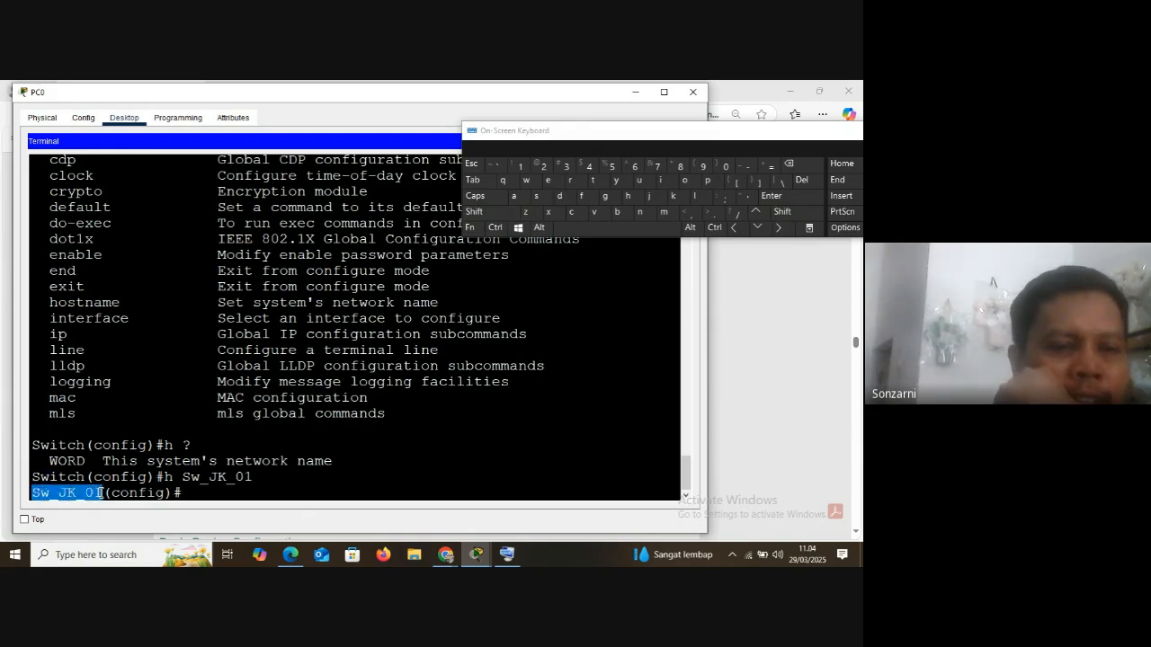
Change the switch's hostname to Sw-Jk-01 with the h abbreviation, and highlight h and the full hostname command in the list
left_click(185, 492)
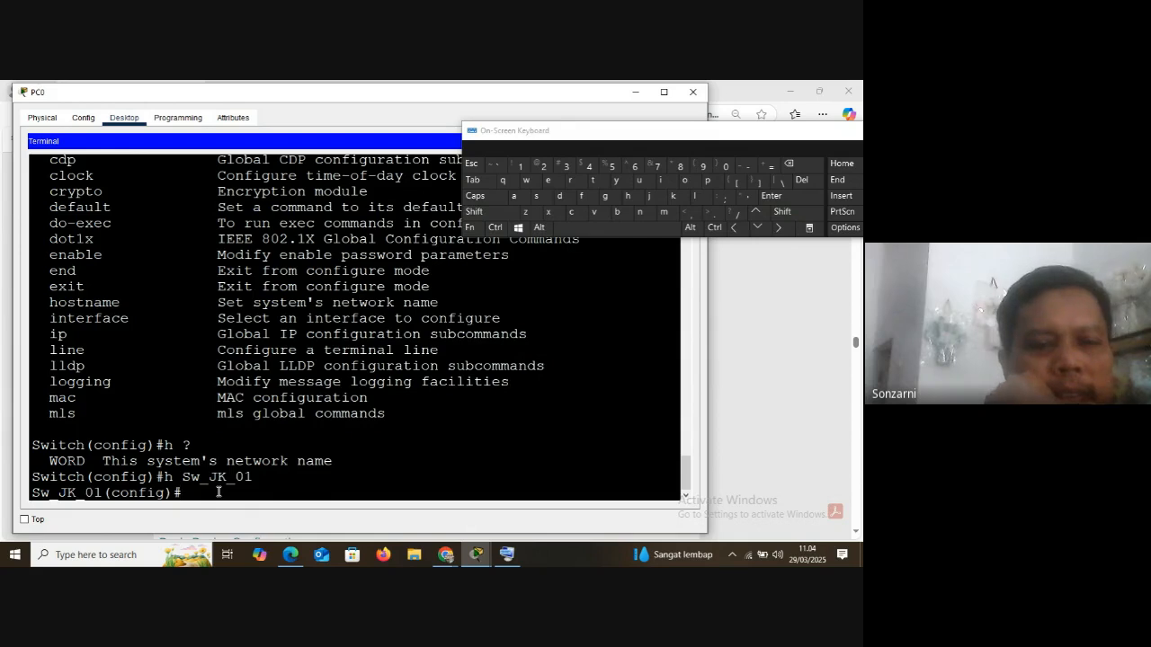
type("h ")
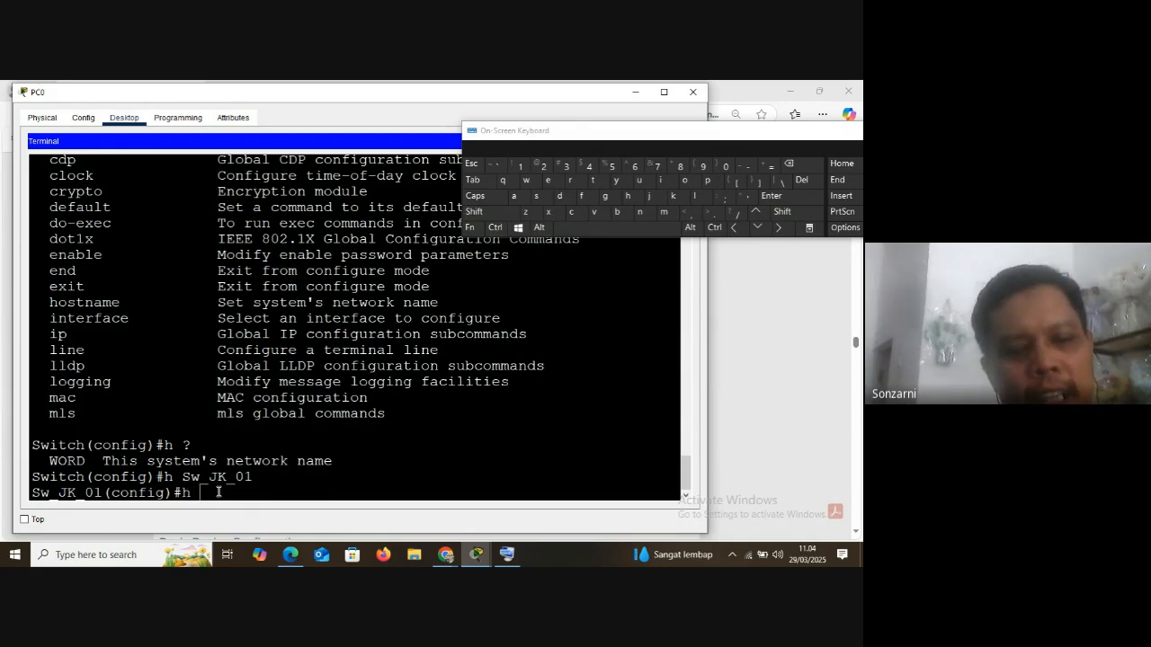
type("Sw_Jk")
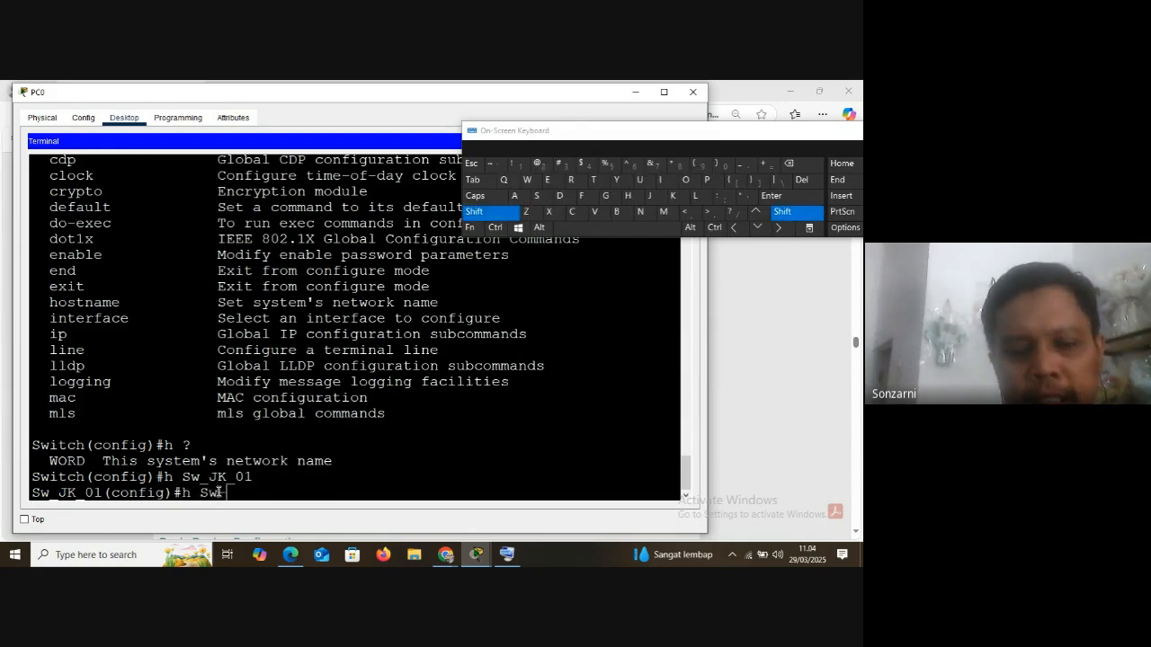
type("-01")
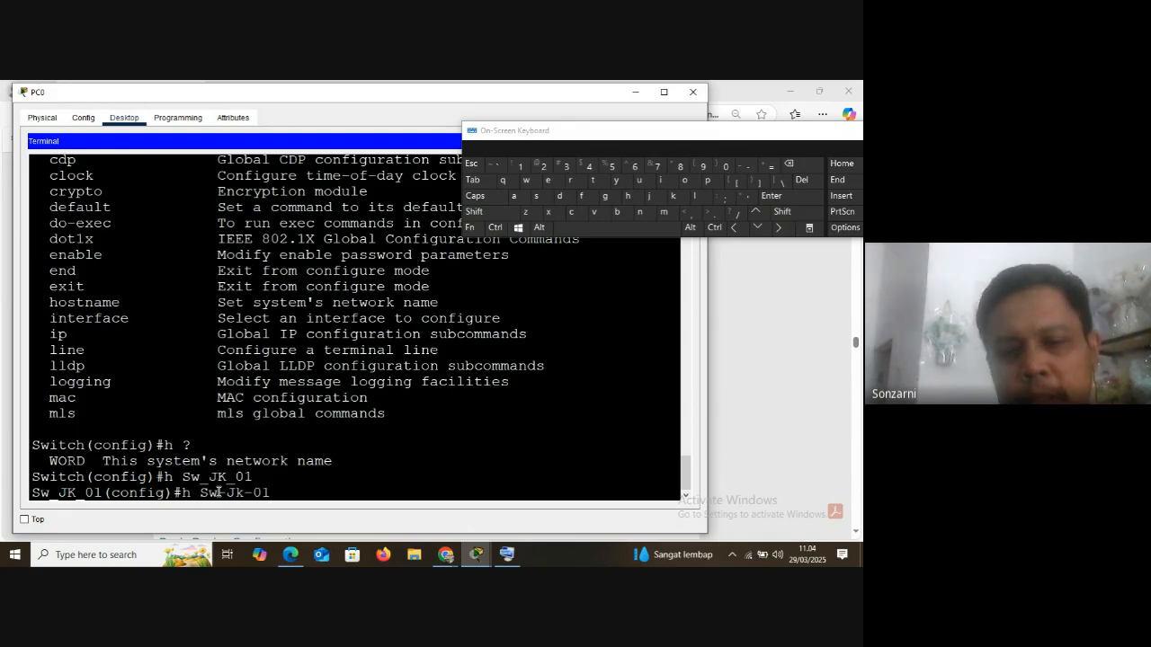
key("Return")
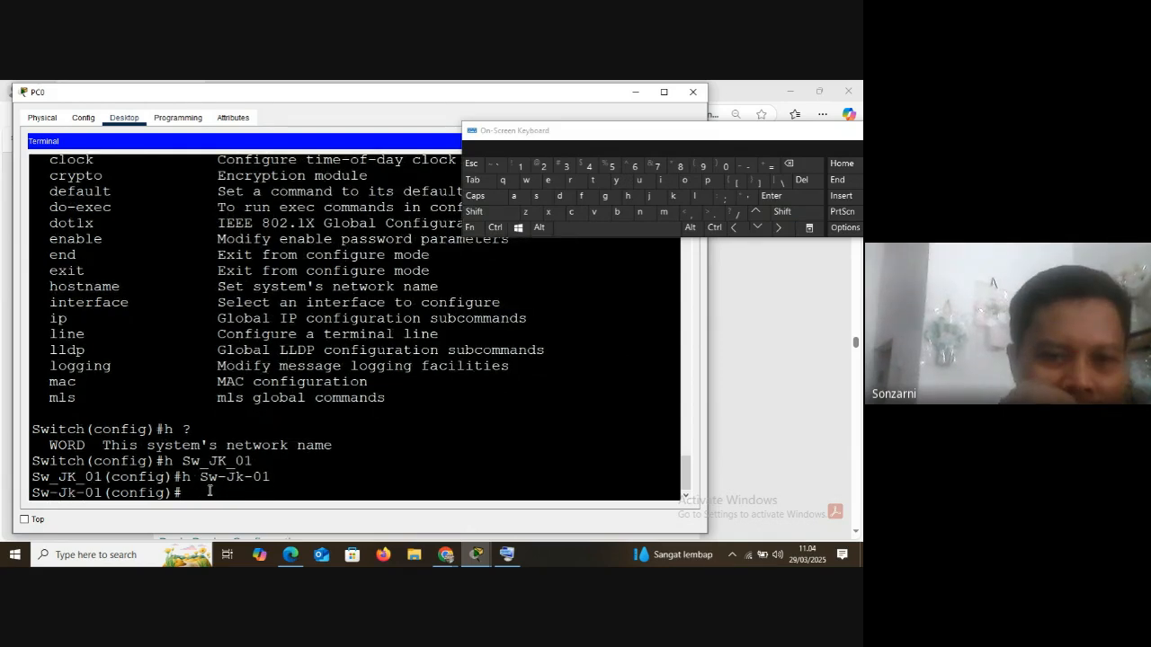
double_click(167, 462)
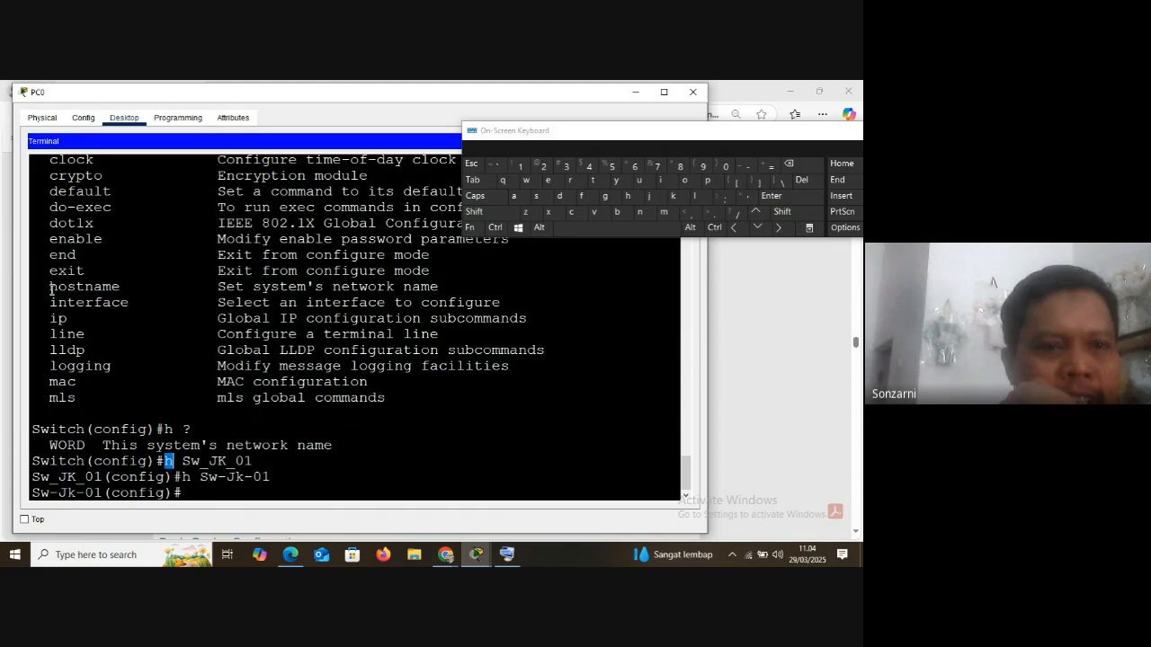
left_click_drag(51, 288, 131, 288)
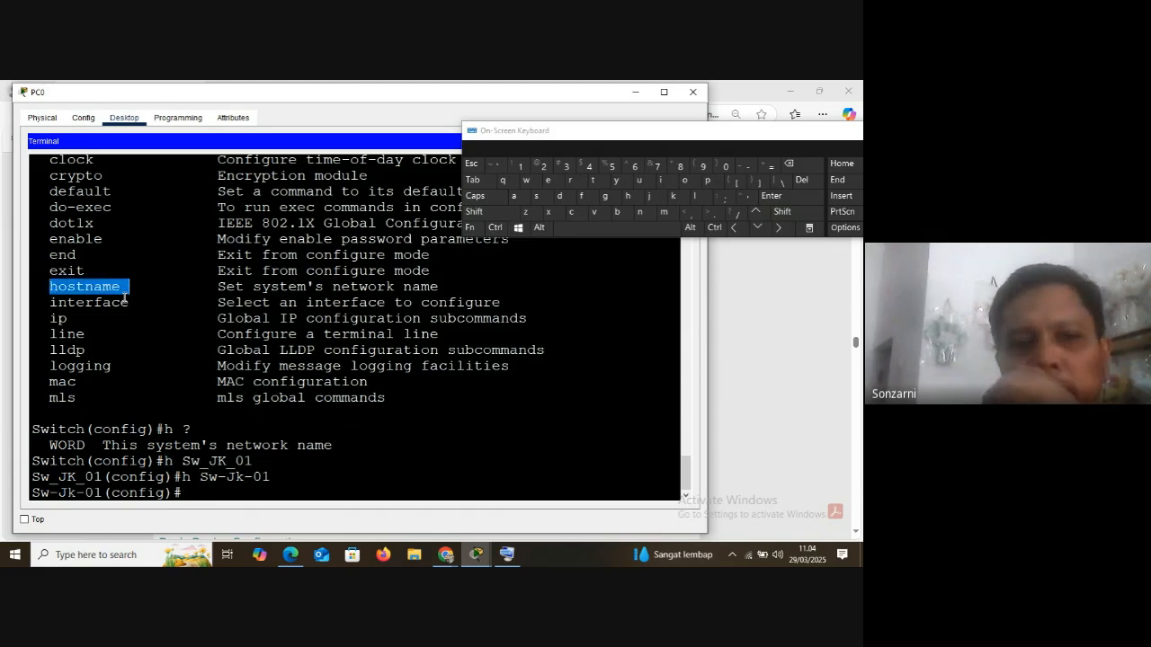
Highlight the hostname command in the global configuration command list again
left_click(192, 492)
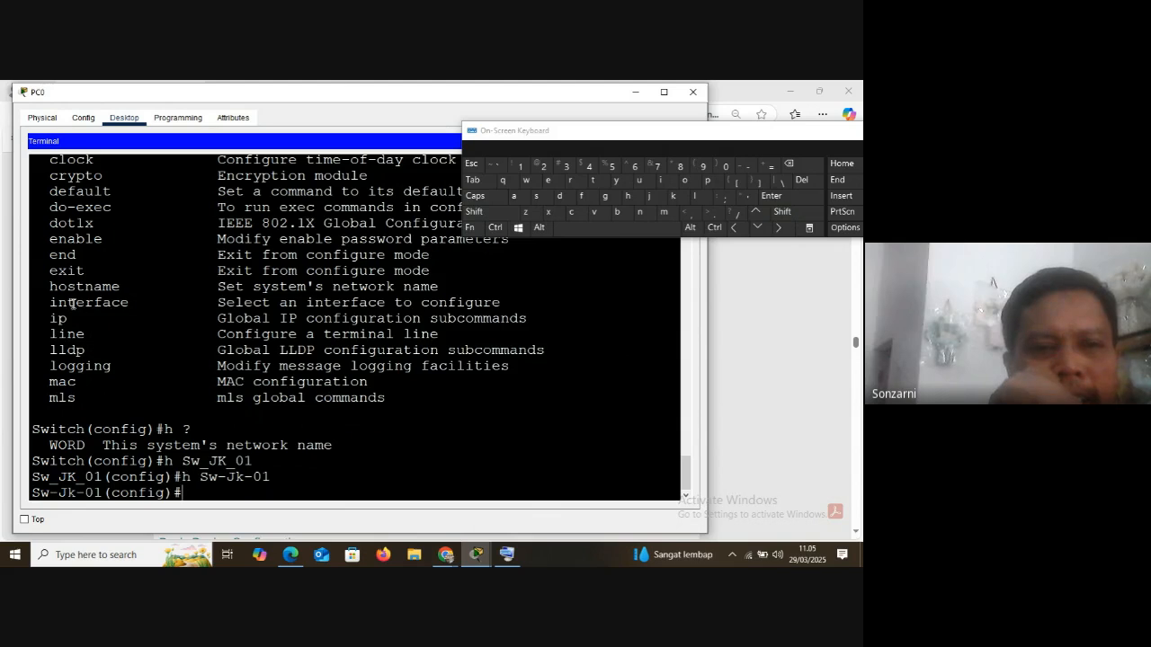
left_click_drag(52, 288, 128, 286)
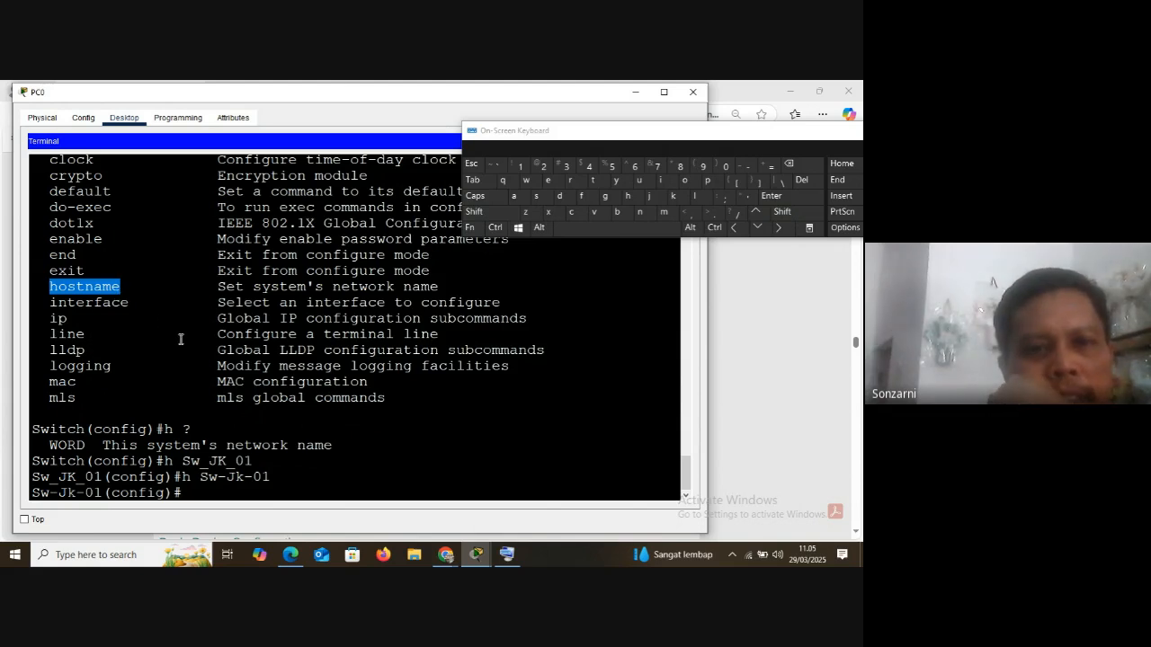
scroll(181, 339, "up", 3)
scroll(179, 336, "down", 3)
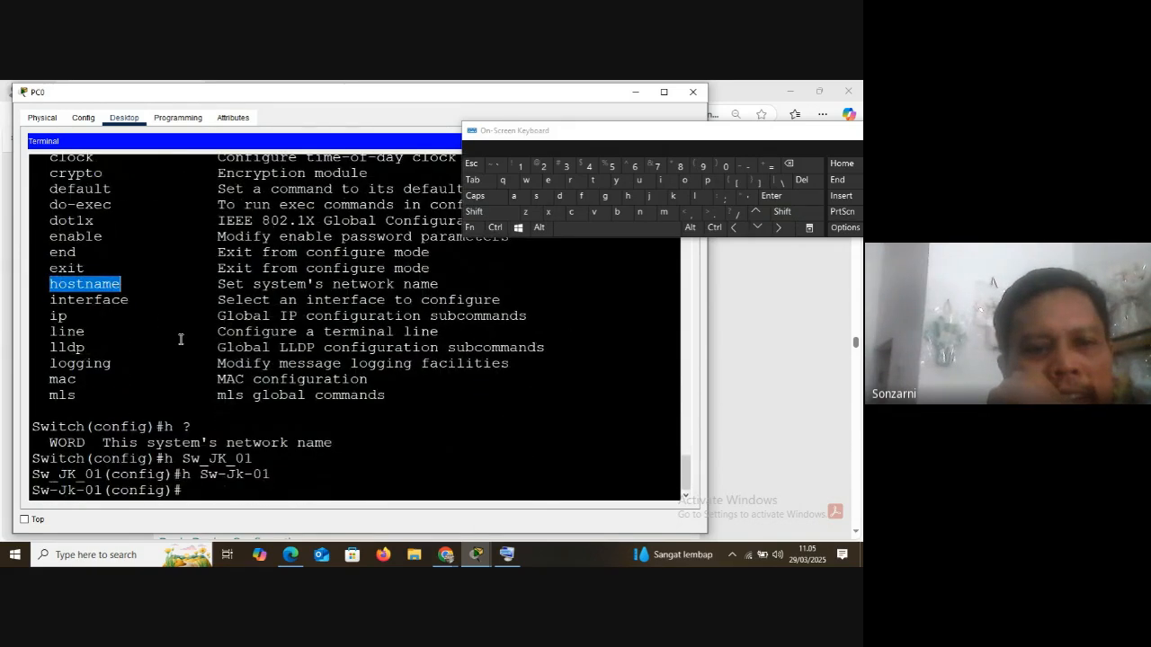
Complete enab to the enable command at the configuration prompt and list its options with ?
left_click(197, 490)
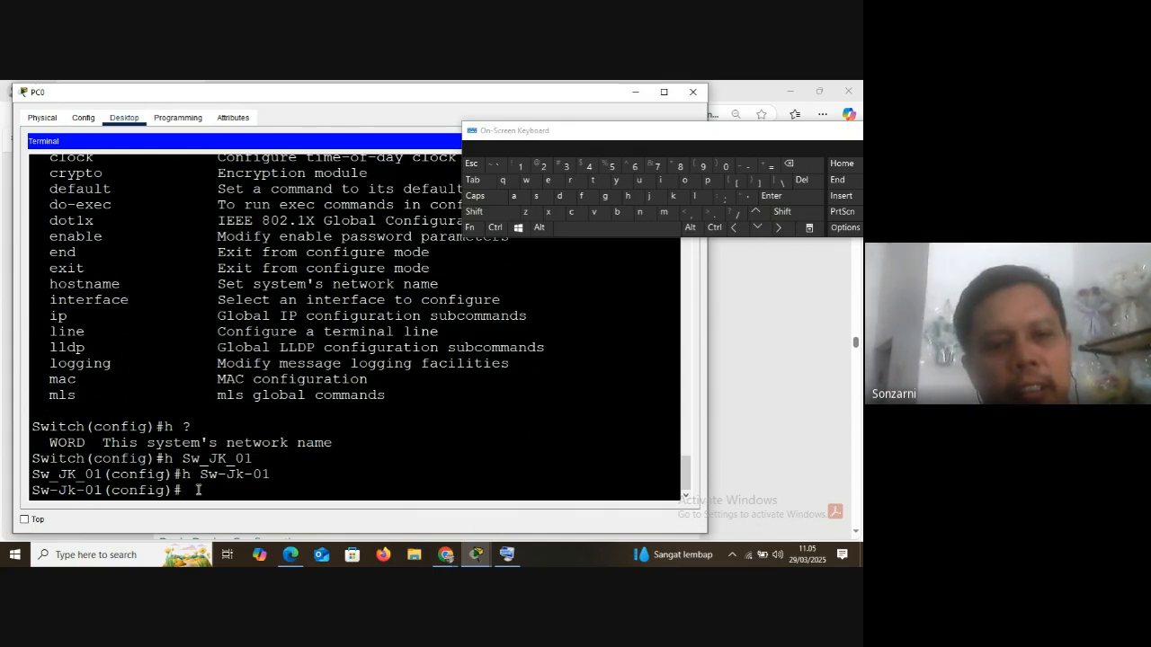
type("enab")
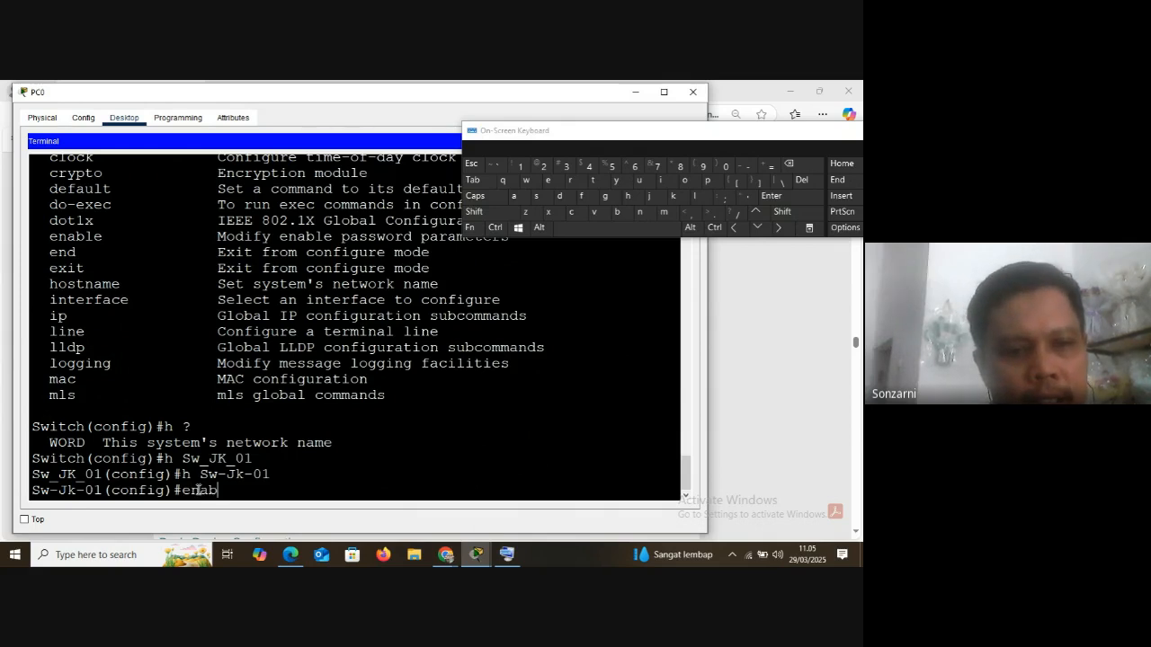
key("Tab")
left_click(485, 211)
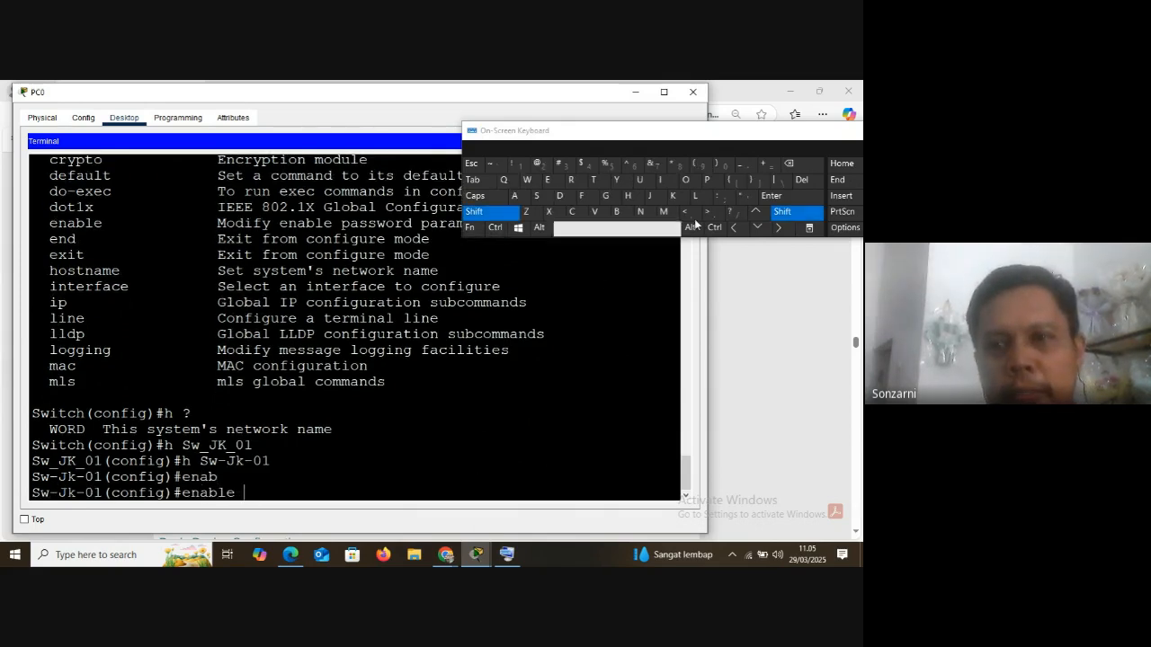
left_click(734, 213)
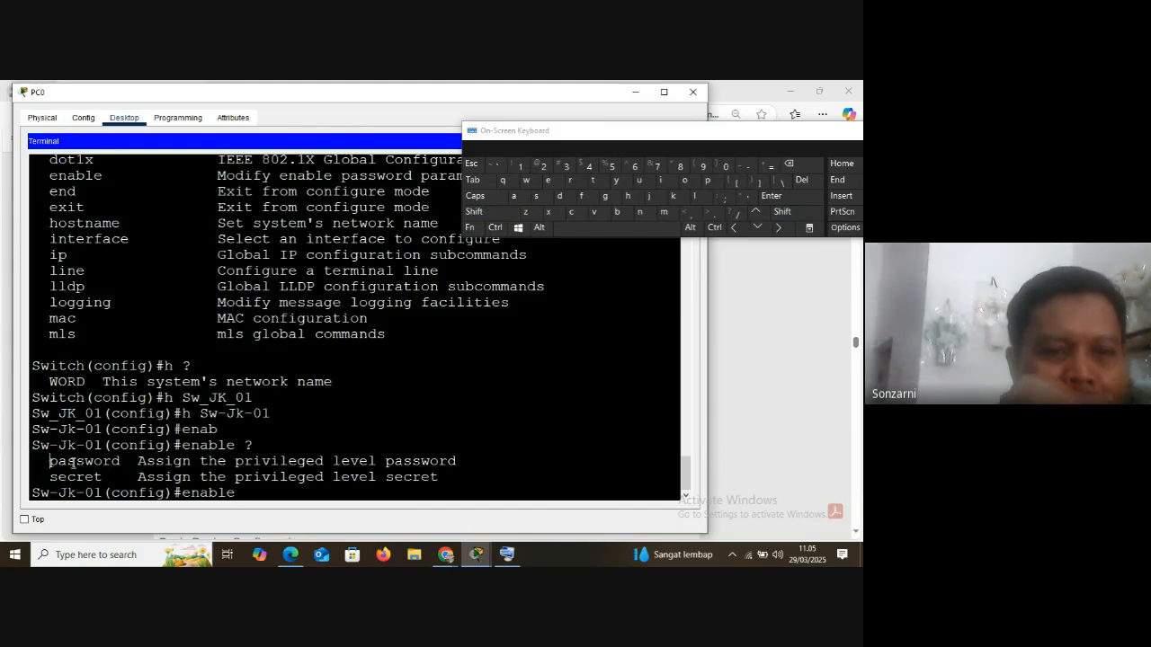
Highlight the password and secret options of the enable command in turn to compare them
double_click(74, 462)
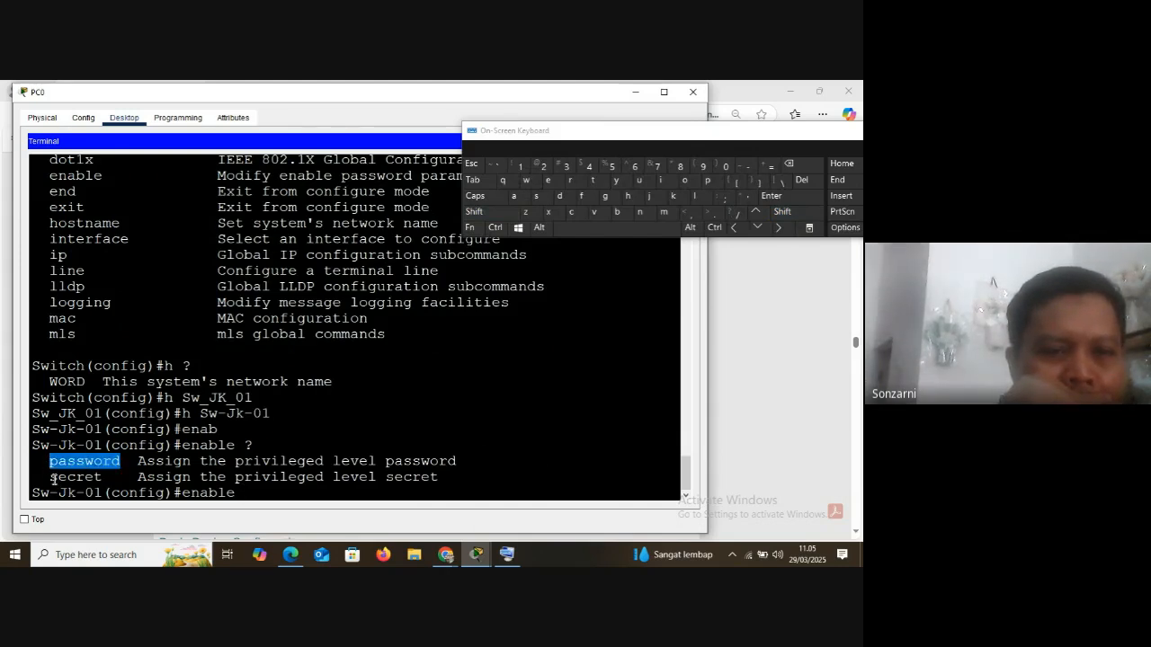
left_click_drag(51, 478, 103, 478)
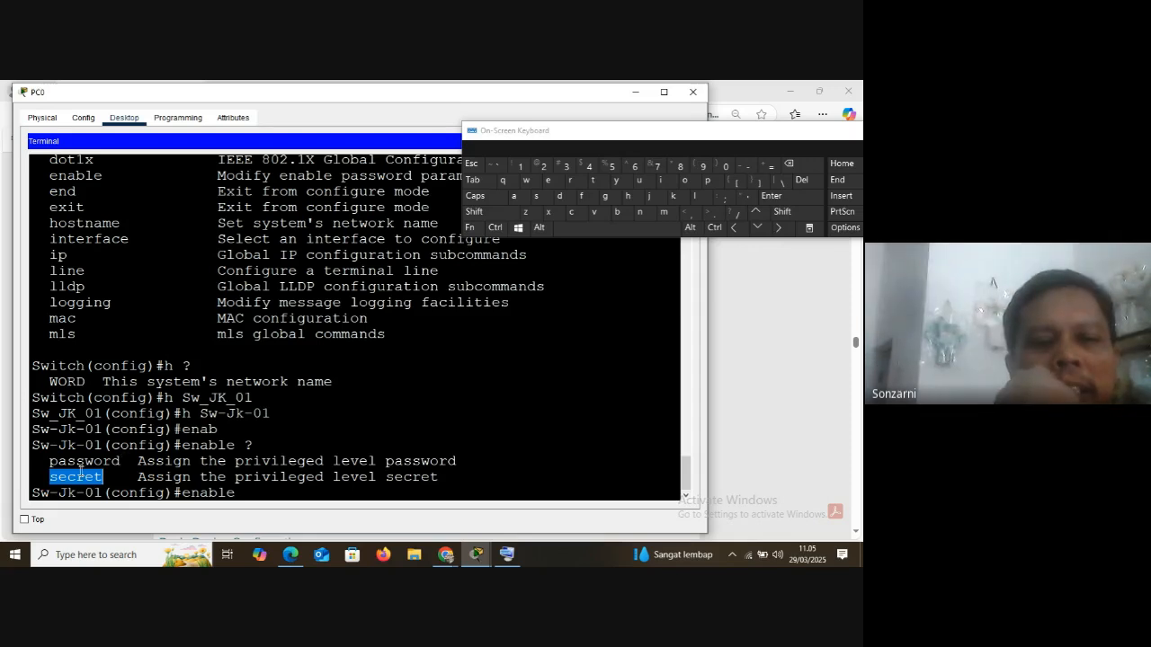
left_click_drag(50, 462, 120, 465)
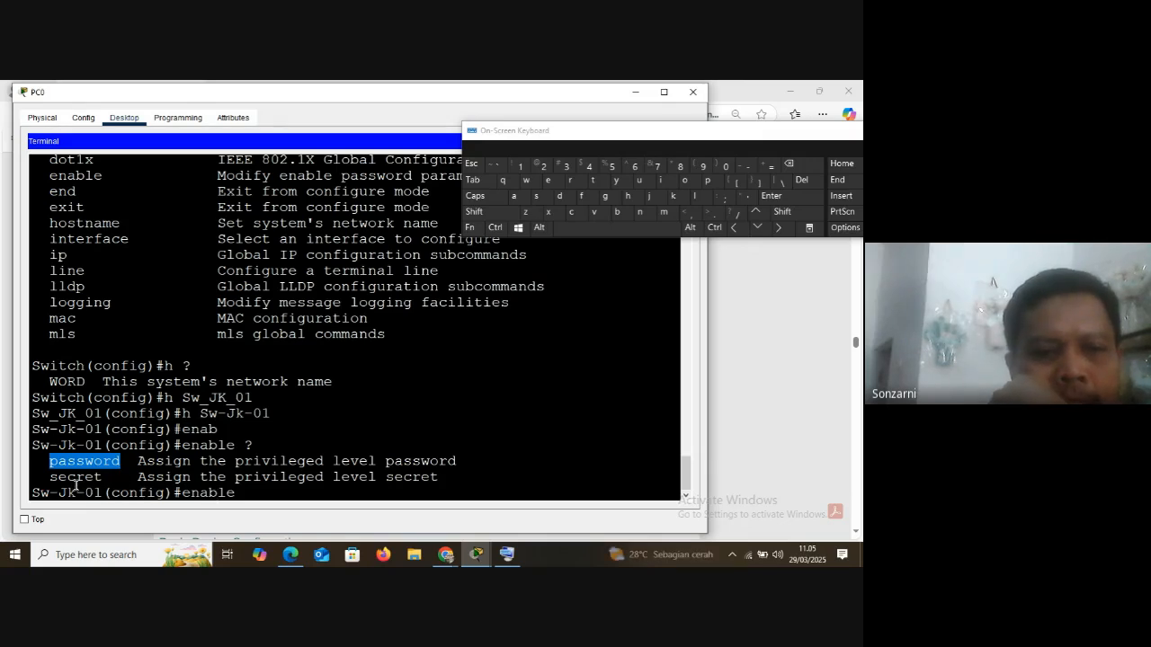
left_click_drag(52, 479, 121, 479)
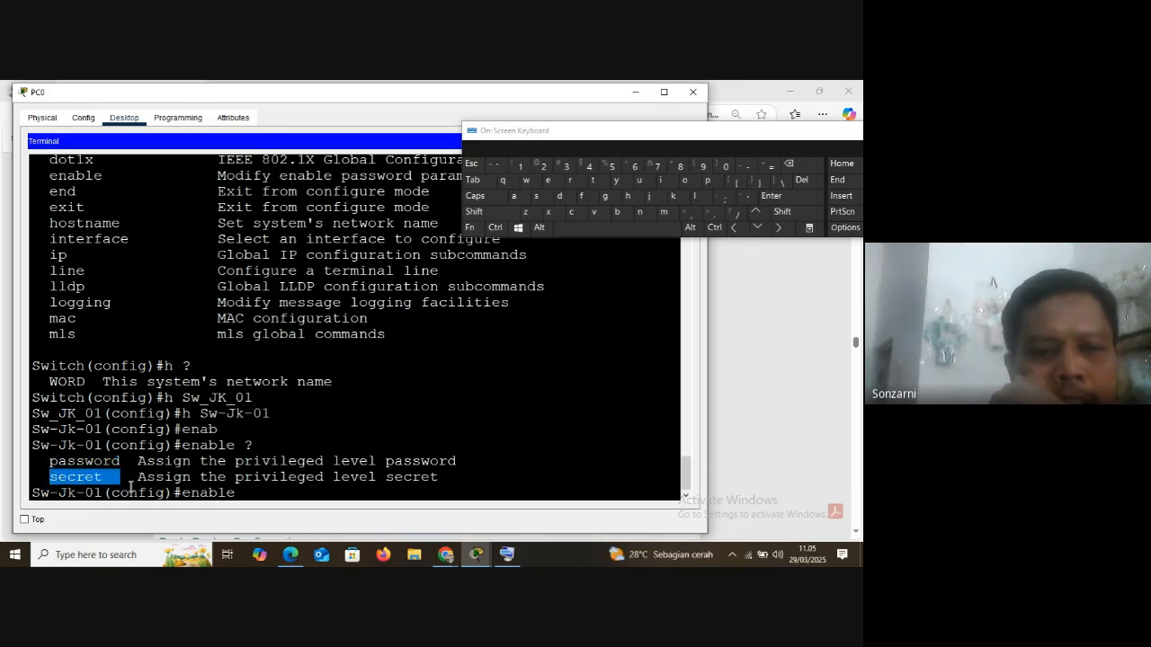
left_click(248, 493)
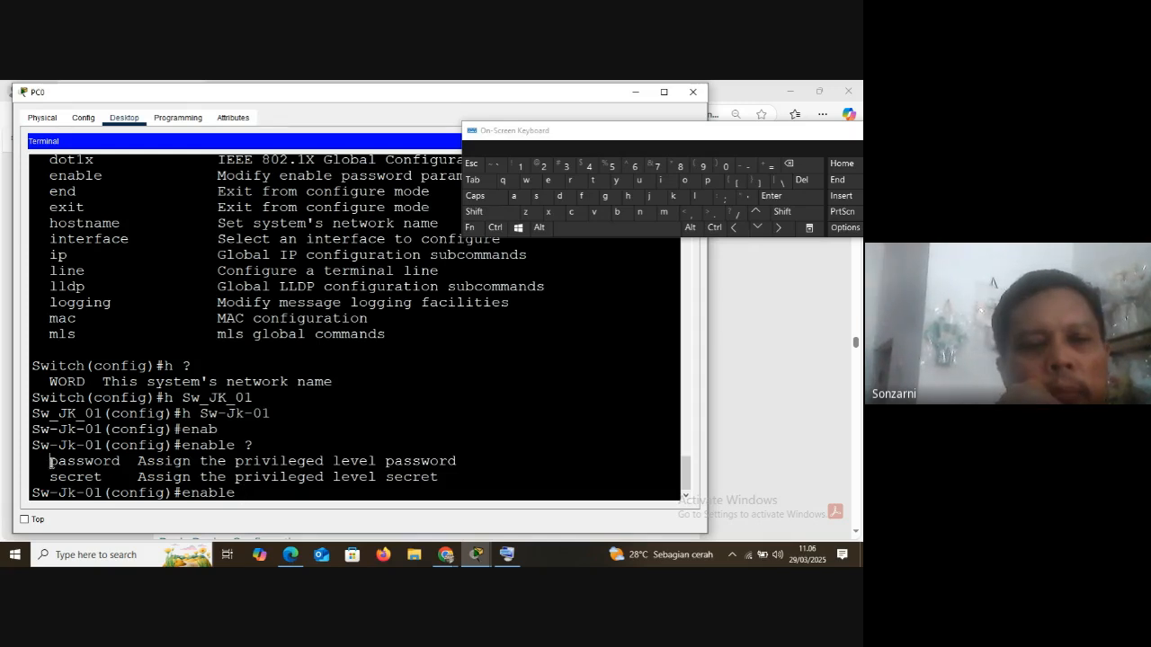
left_click_drag(49, 461, 121, 461)
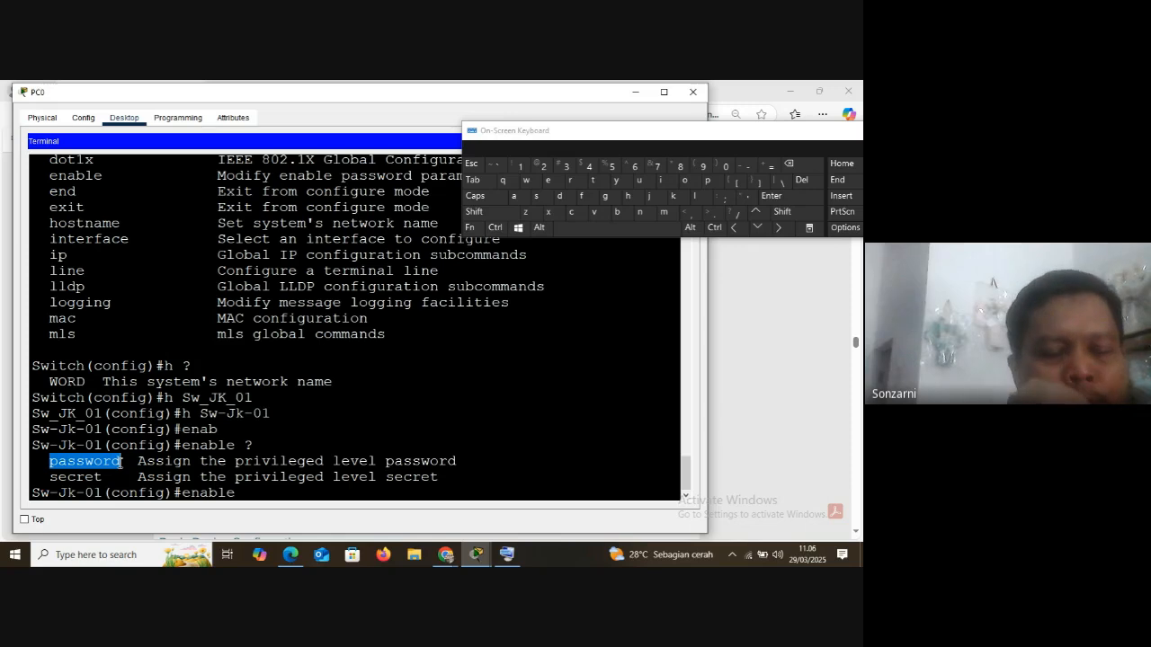
left_click_drag(50, 478, 102, 478)
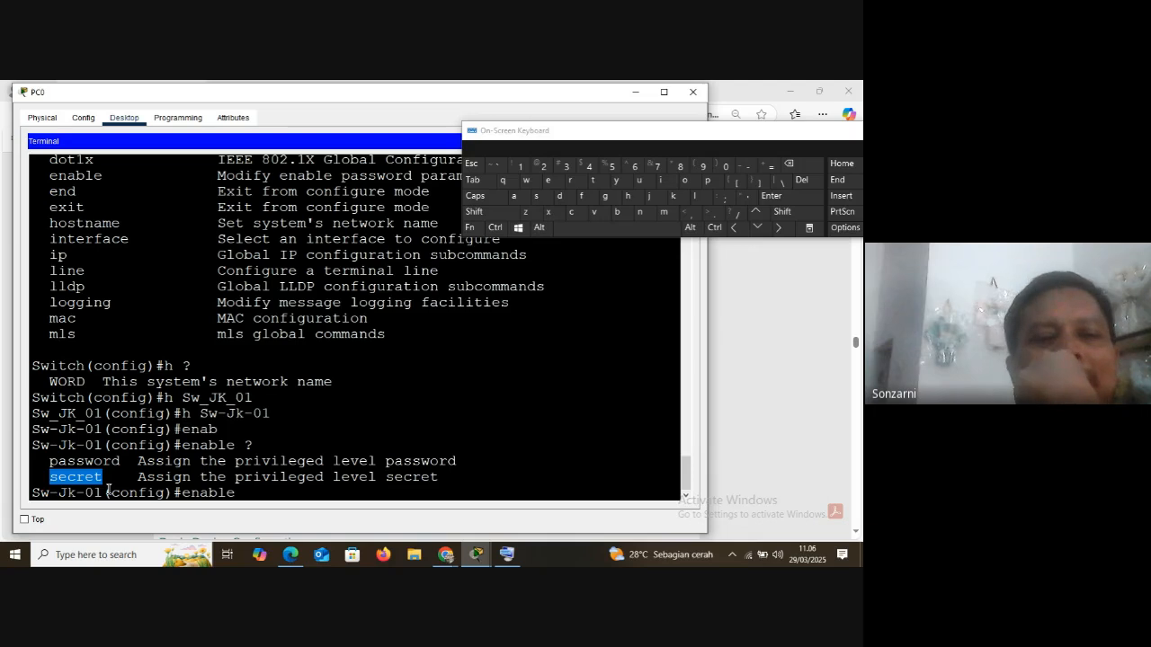
left_click(98, 478)
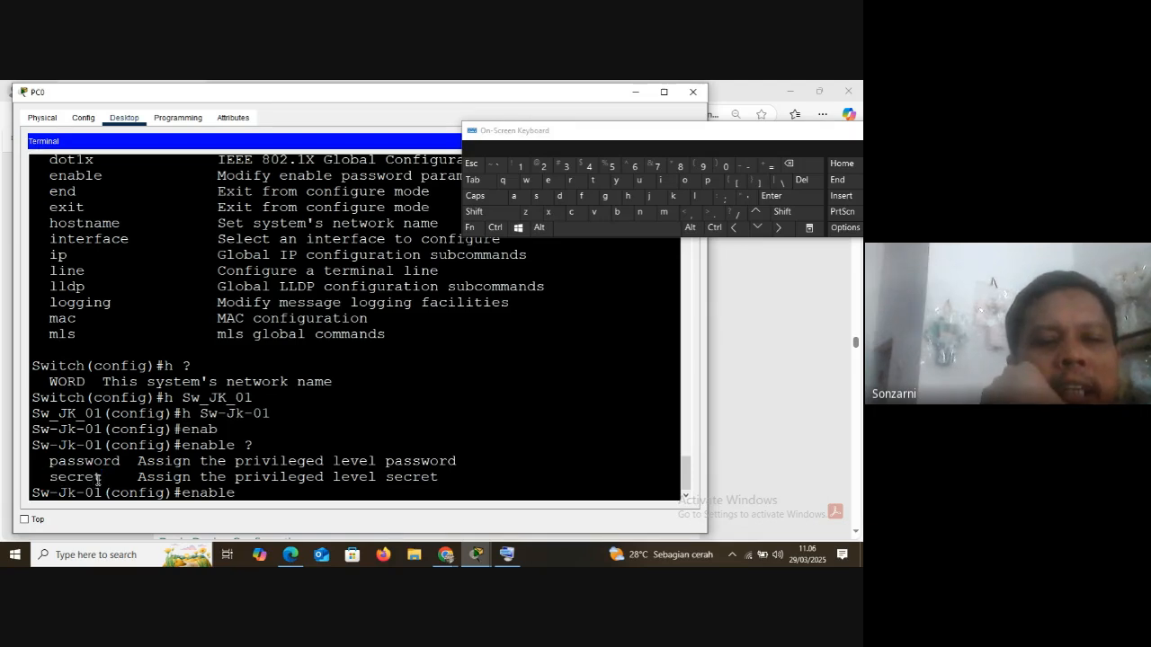
left_click_drag(52, 478, 101, 478)
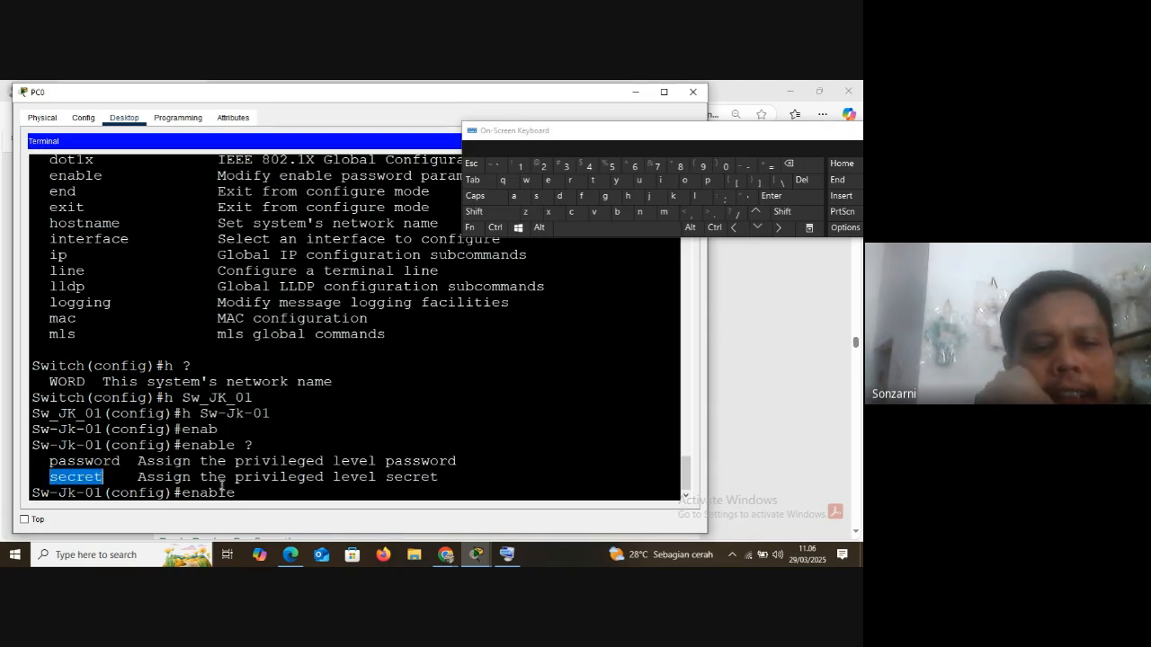
Complete the command to enable secret, list its options with ?, and set the switch's privileged-level secret password
left_click(244, 493)
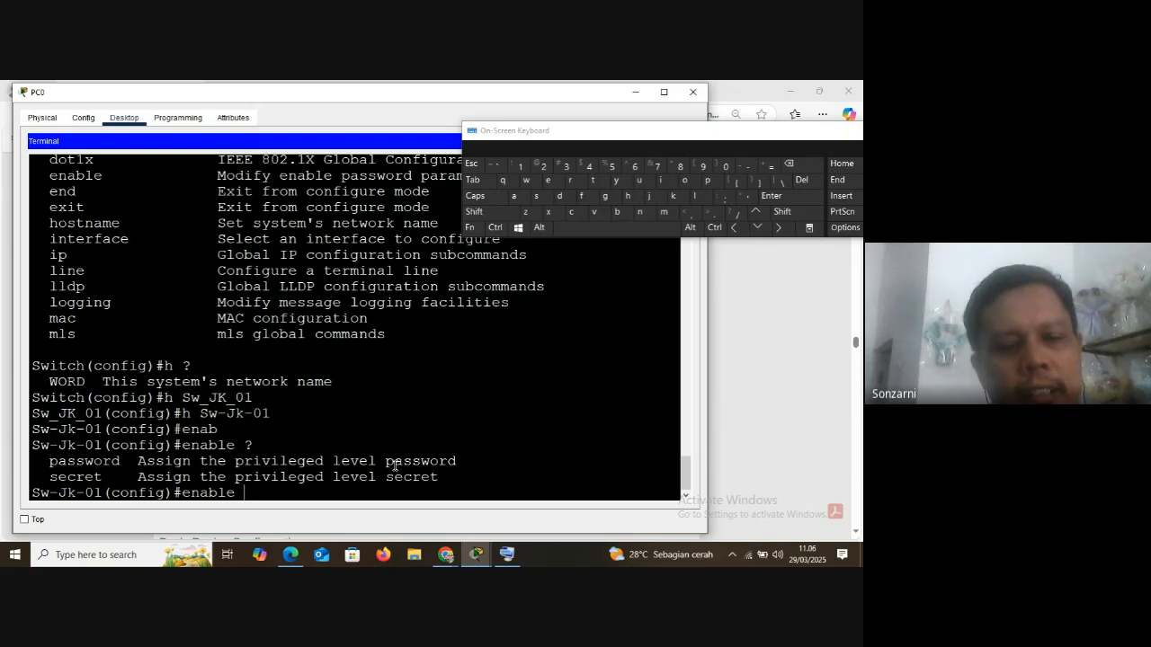
type("se")
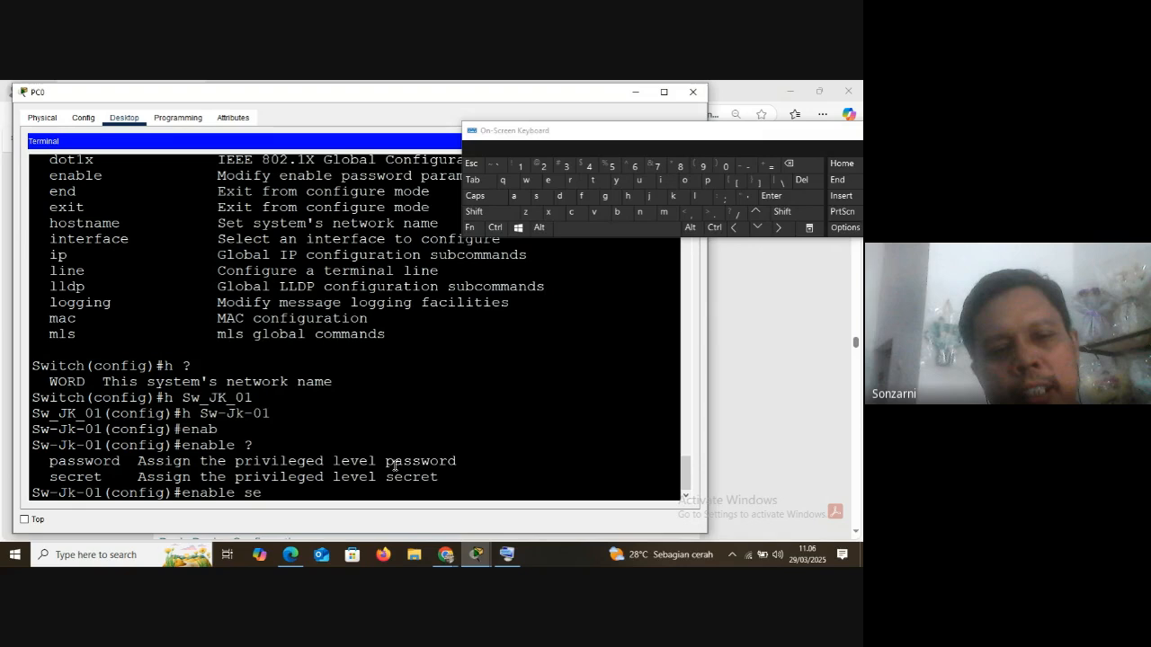
type("c")
key("Tab")
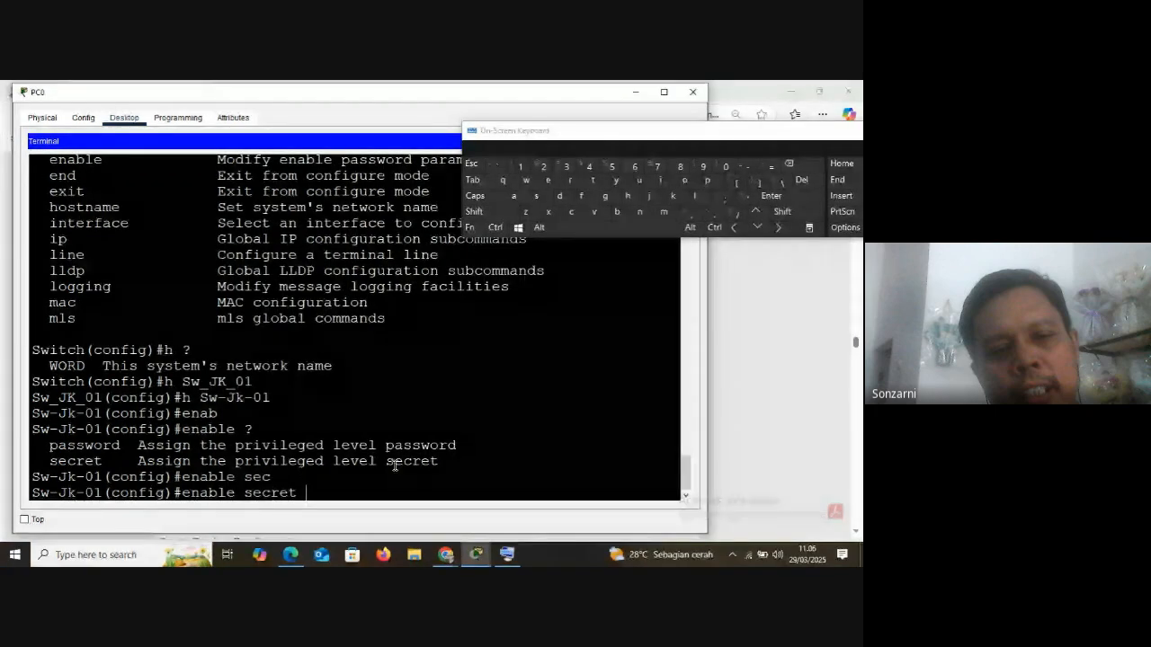
type("?ciscoen")
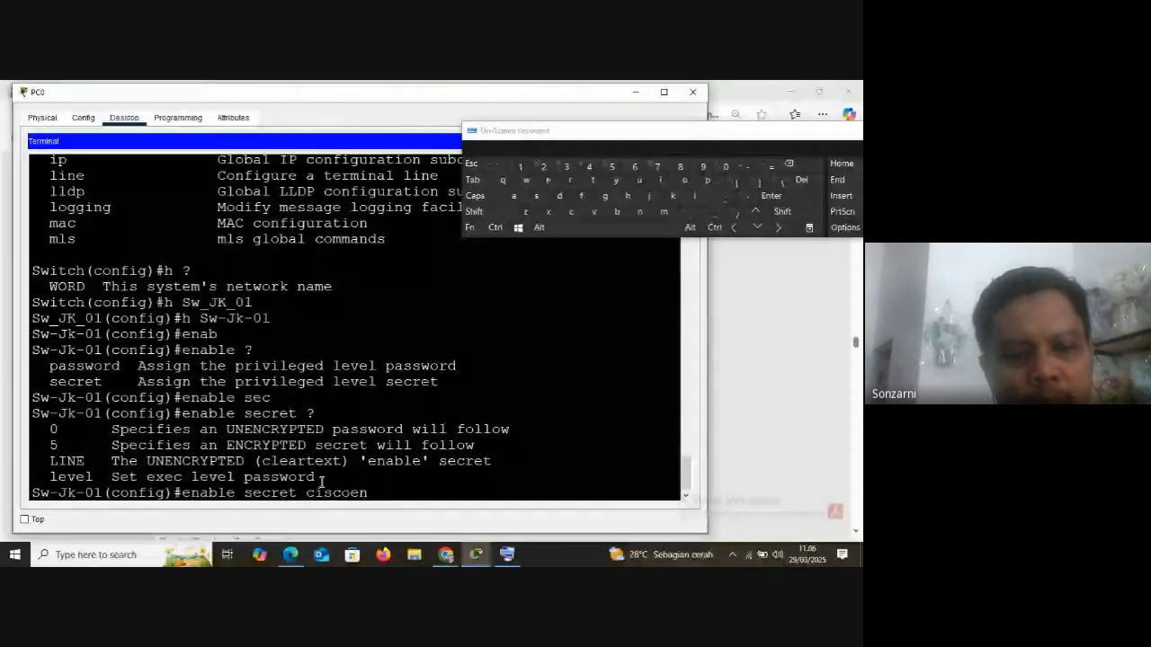
key("Return")
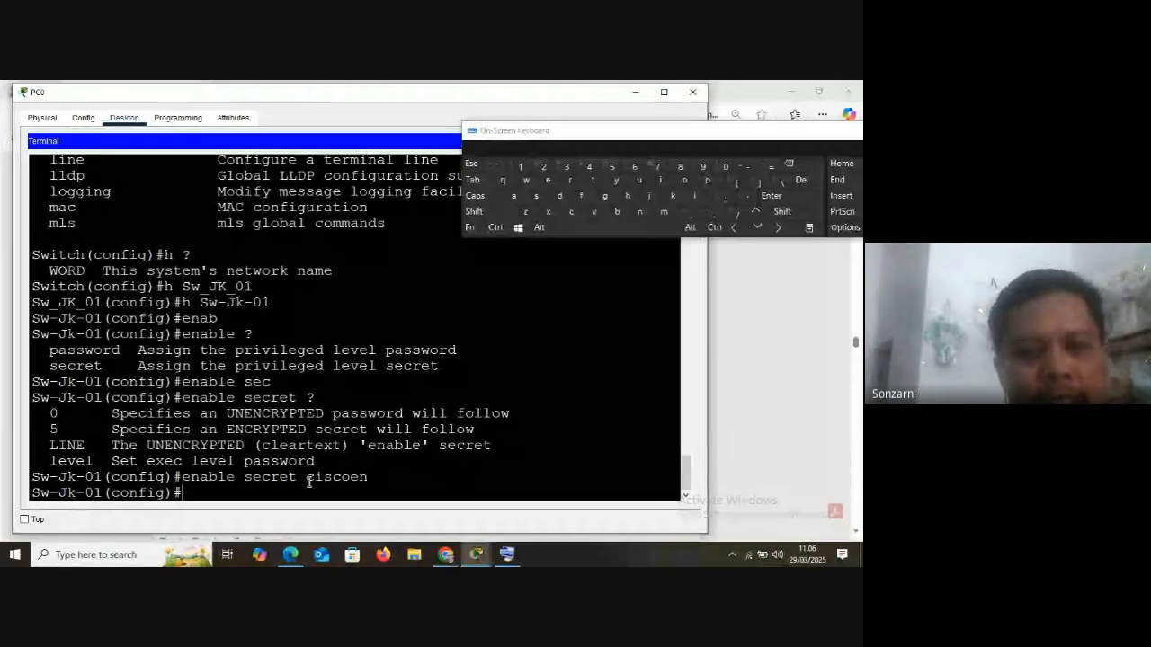
Leave global configuration mode and the console session with ex, and restart the session at the user EXEC prompt
type("ex")
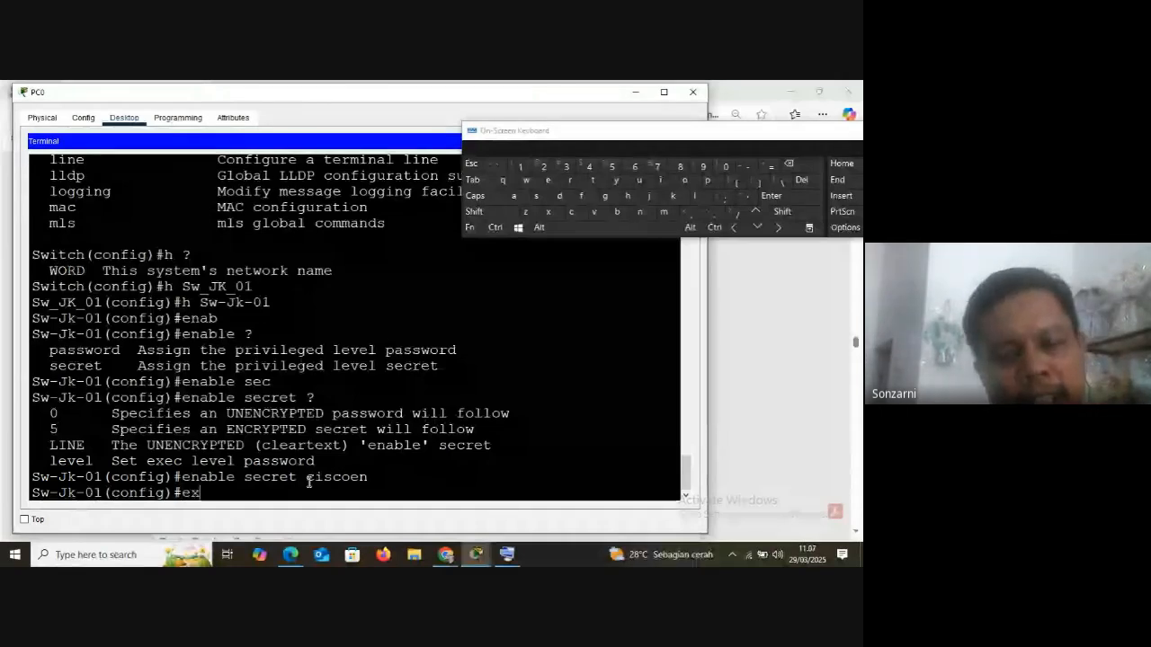
key("Return")
key("Return")
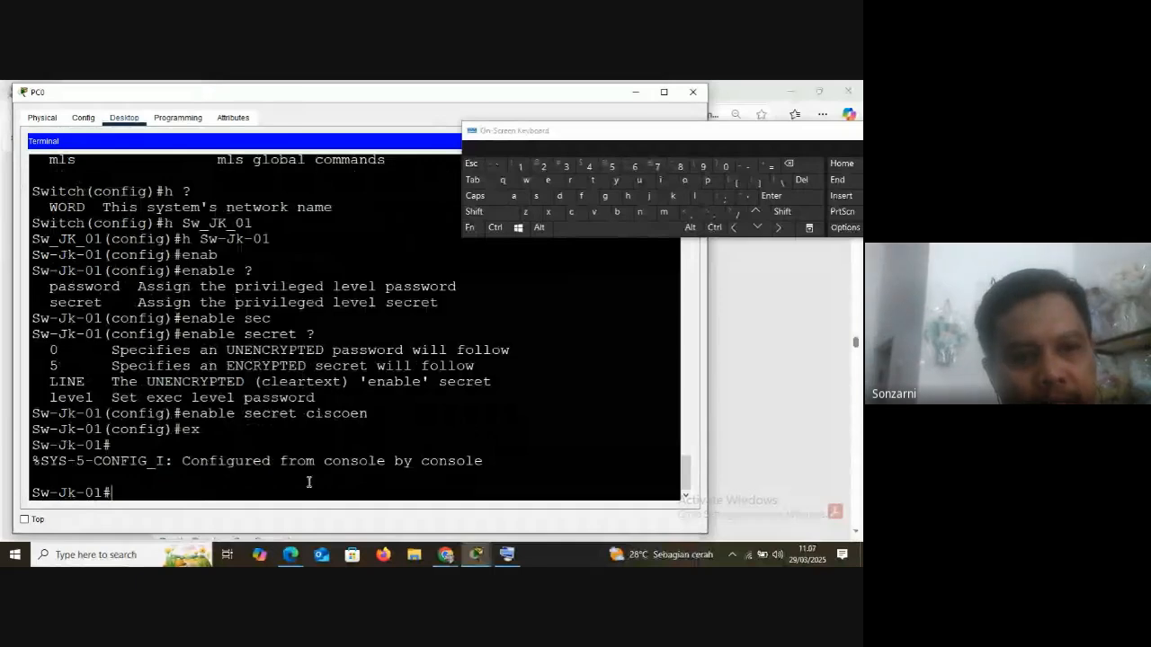
type("ex")
key("Return")
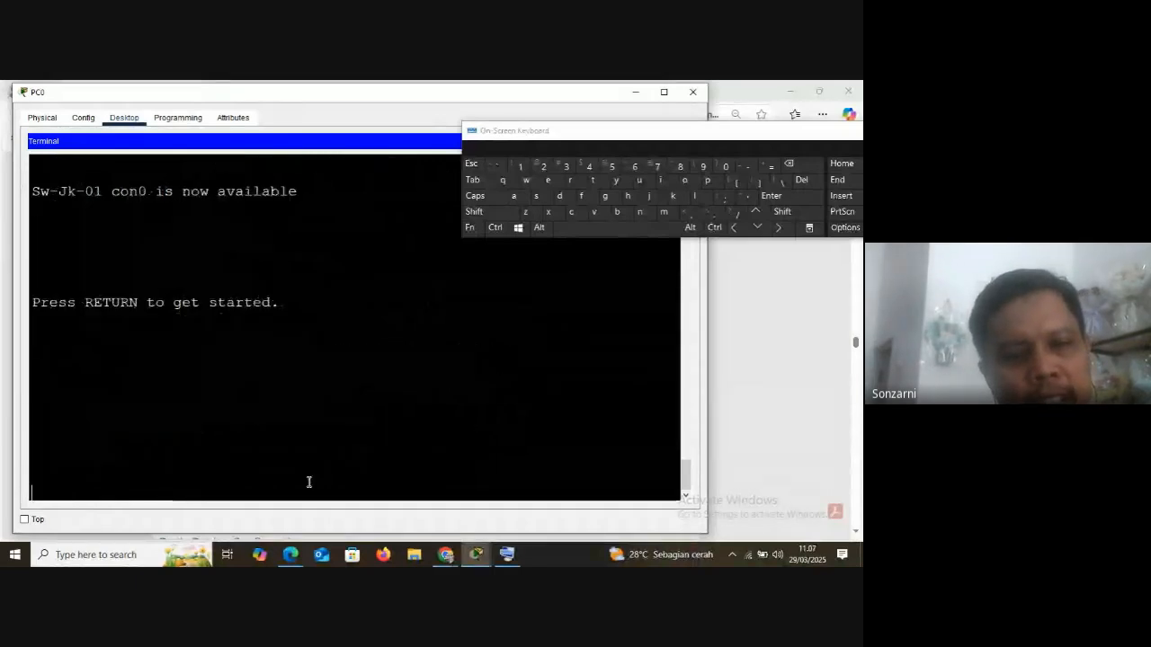
key("Return")
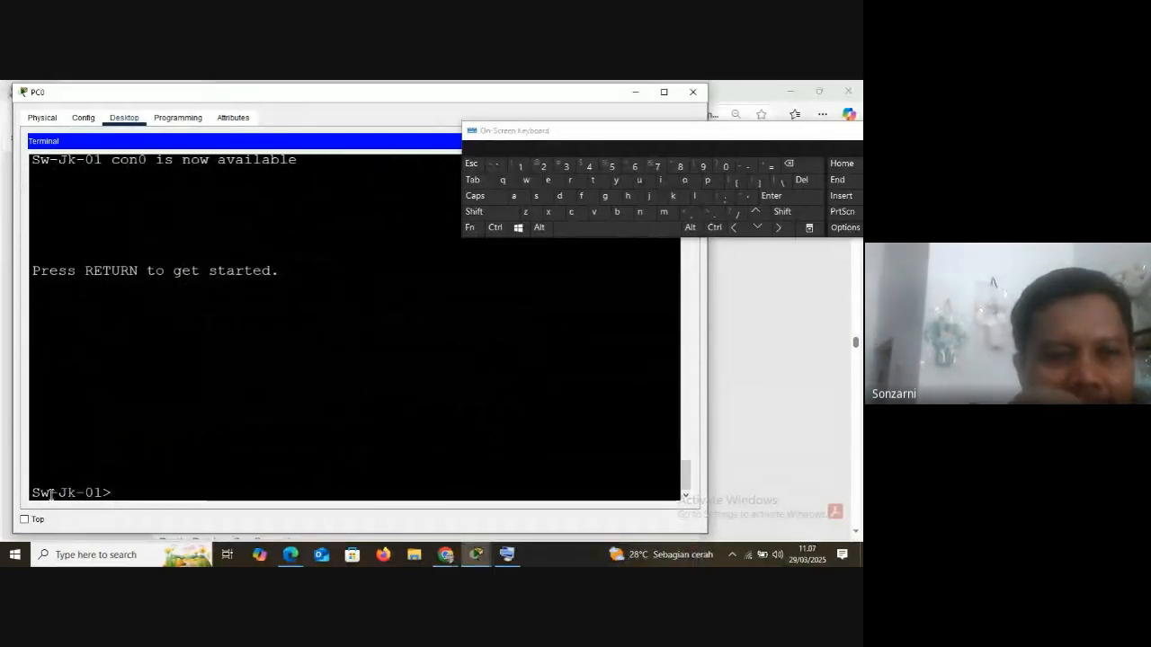
Highlight the user EXEC prompt, and enter privileged EXEC mode with en and the enable secret password
left_click_drag(34, 494, 114, 494)
left_click(115, 494)
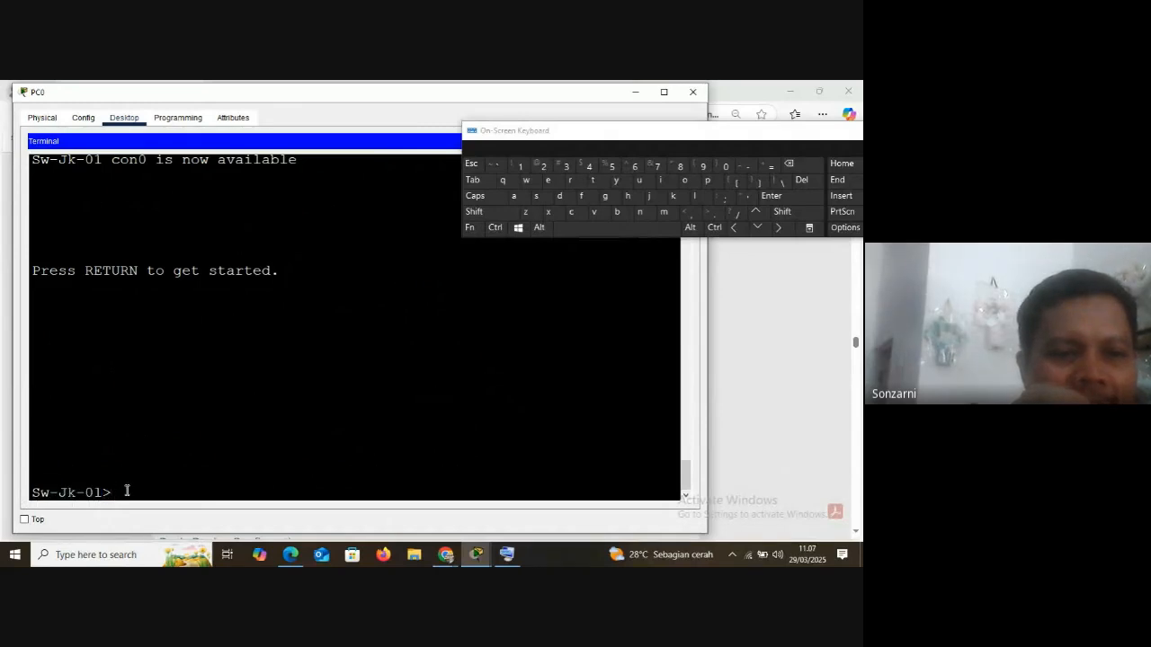
type("en")
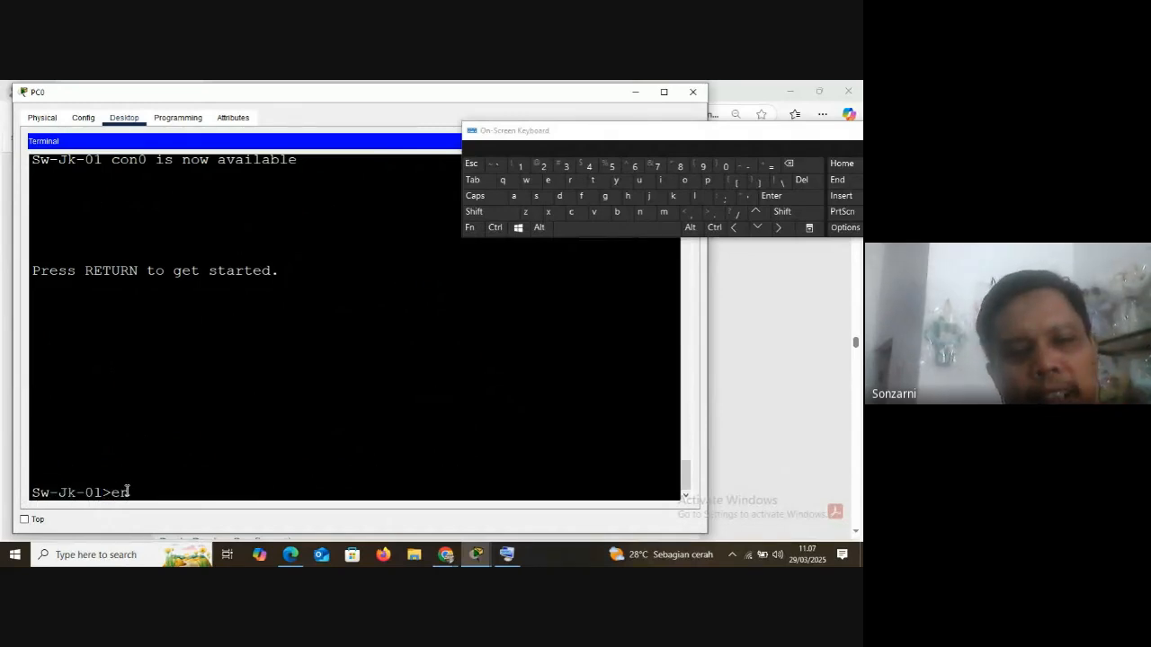
key("Return")
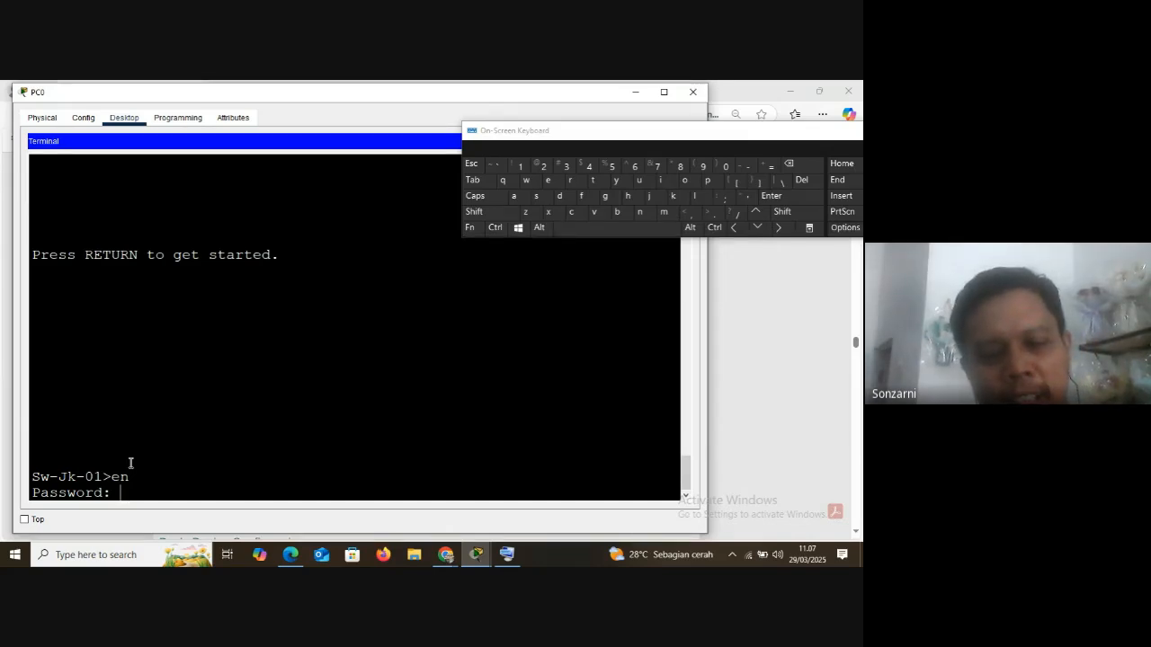
key("Return")
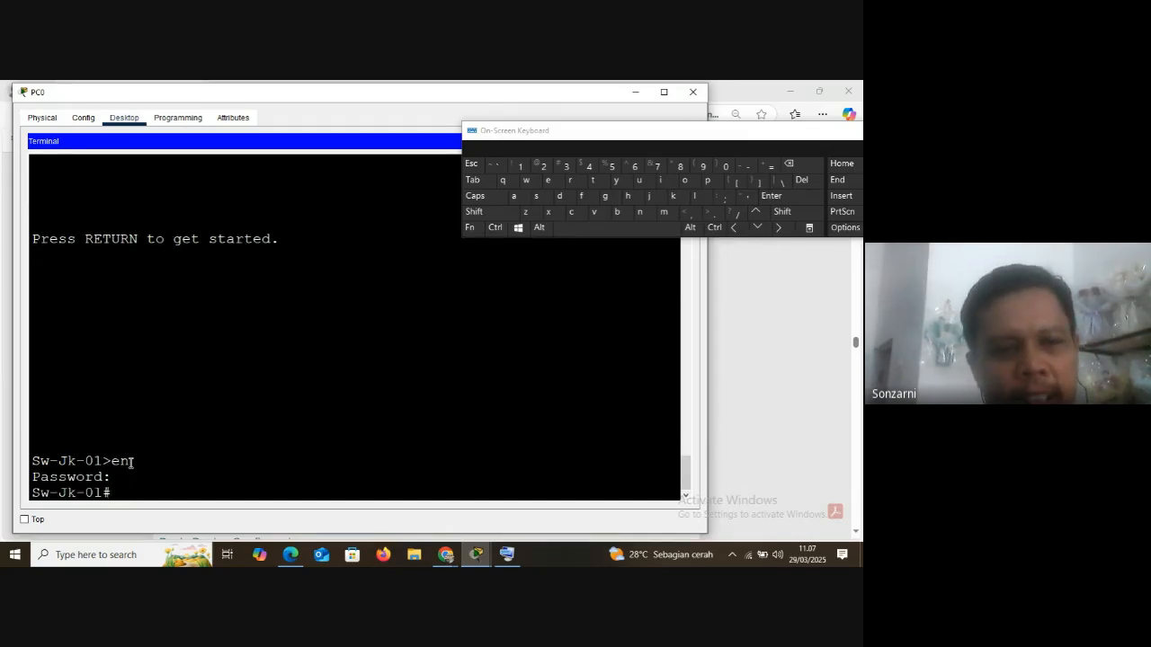
Enter global configuration mode with conf t, and shift the PC0 window slightly
type("conf t")
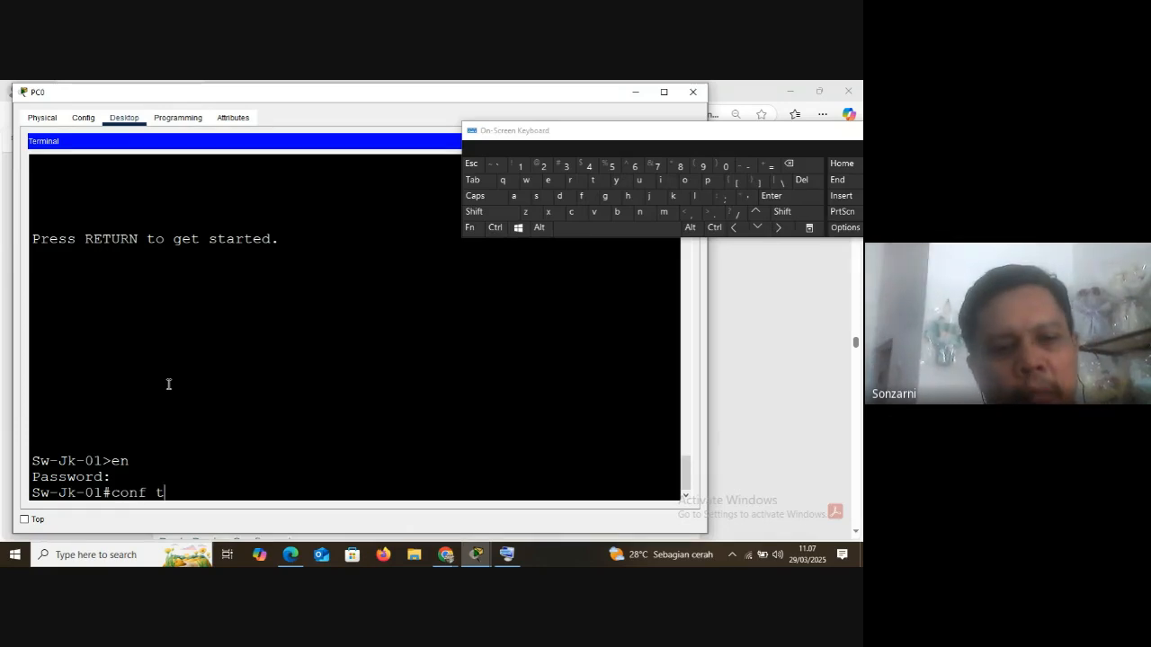
key("Return")
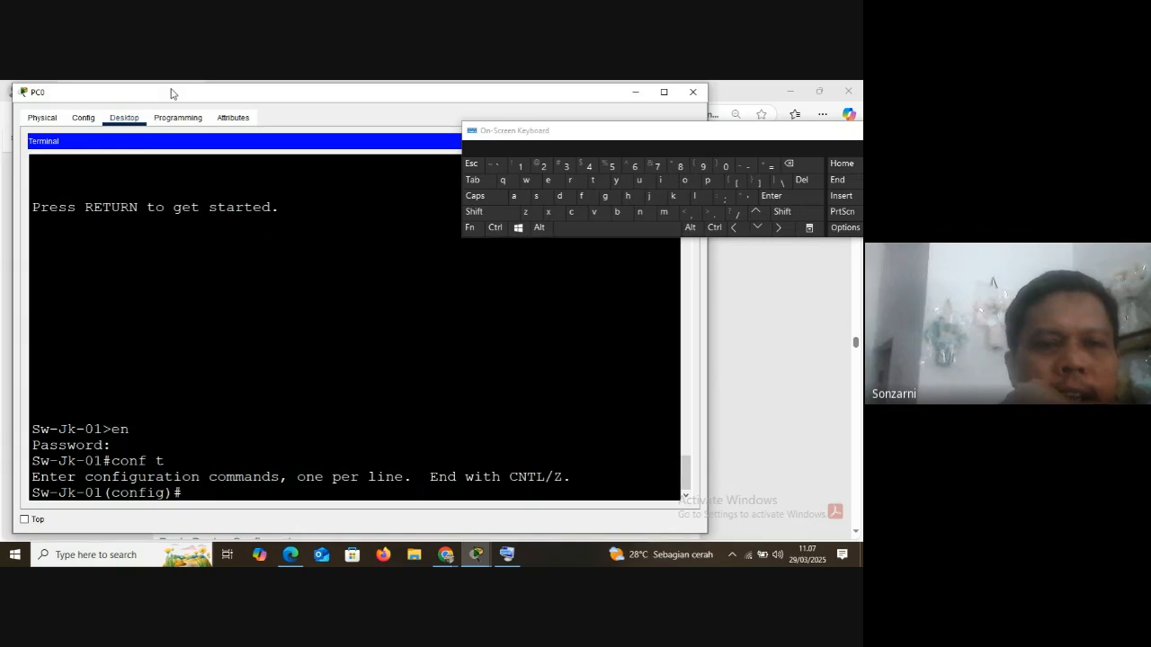
left_click_drag(171, 94, 180, 101)
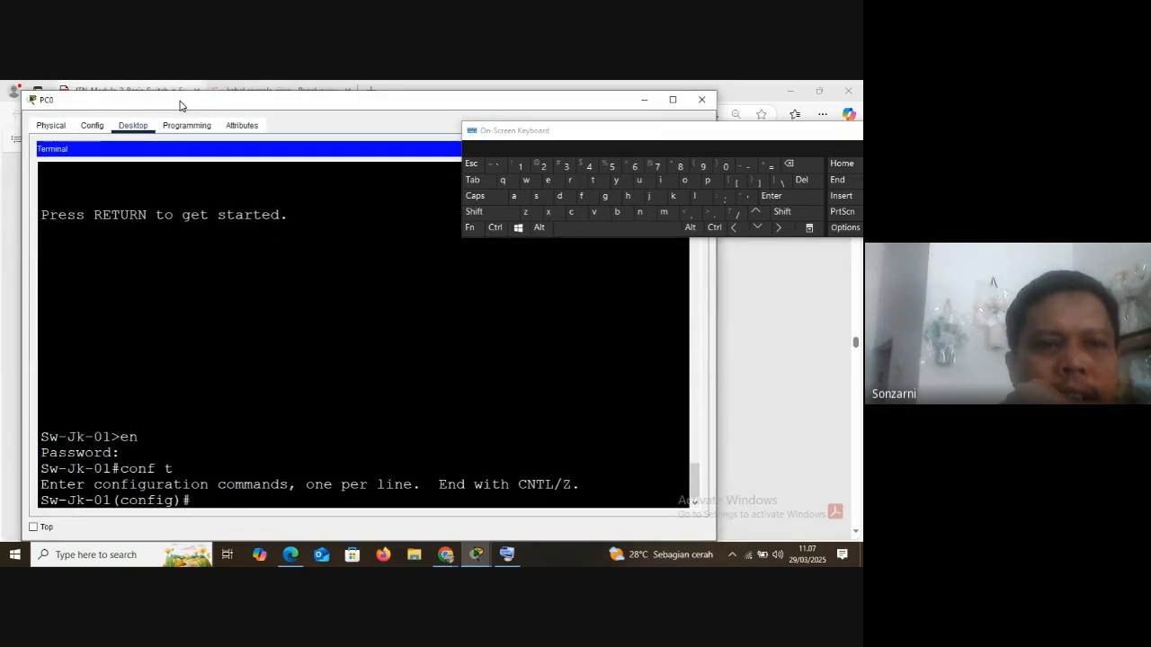
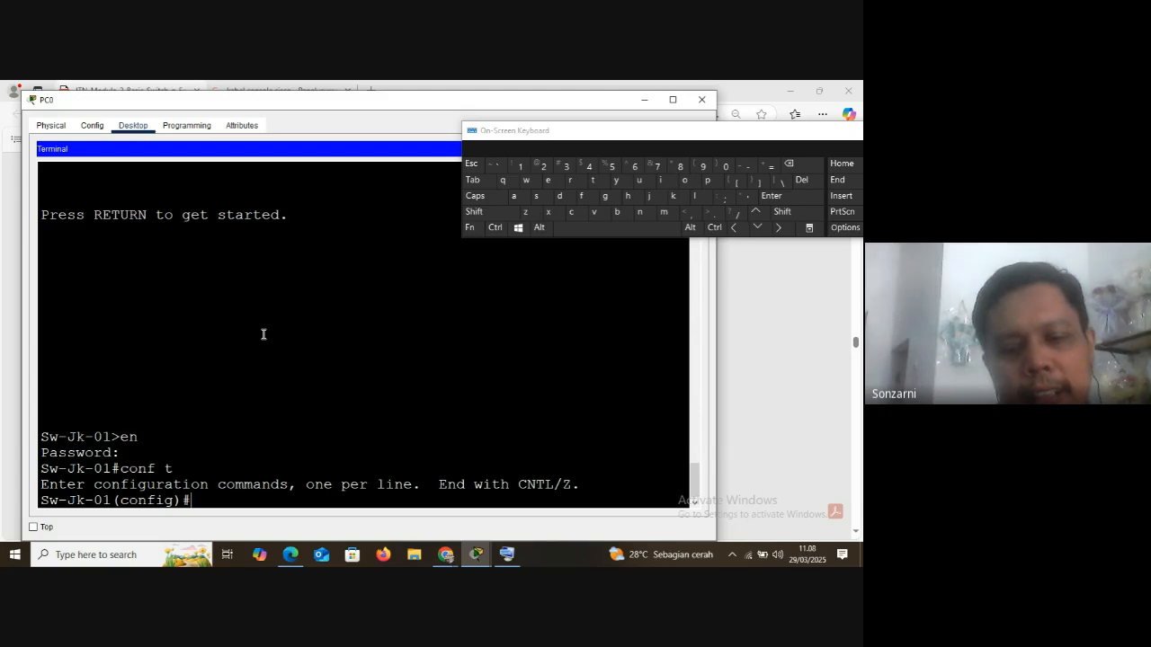
Enter console line configuration mode with the command line console 0
type("in")
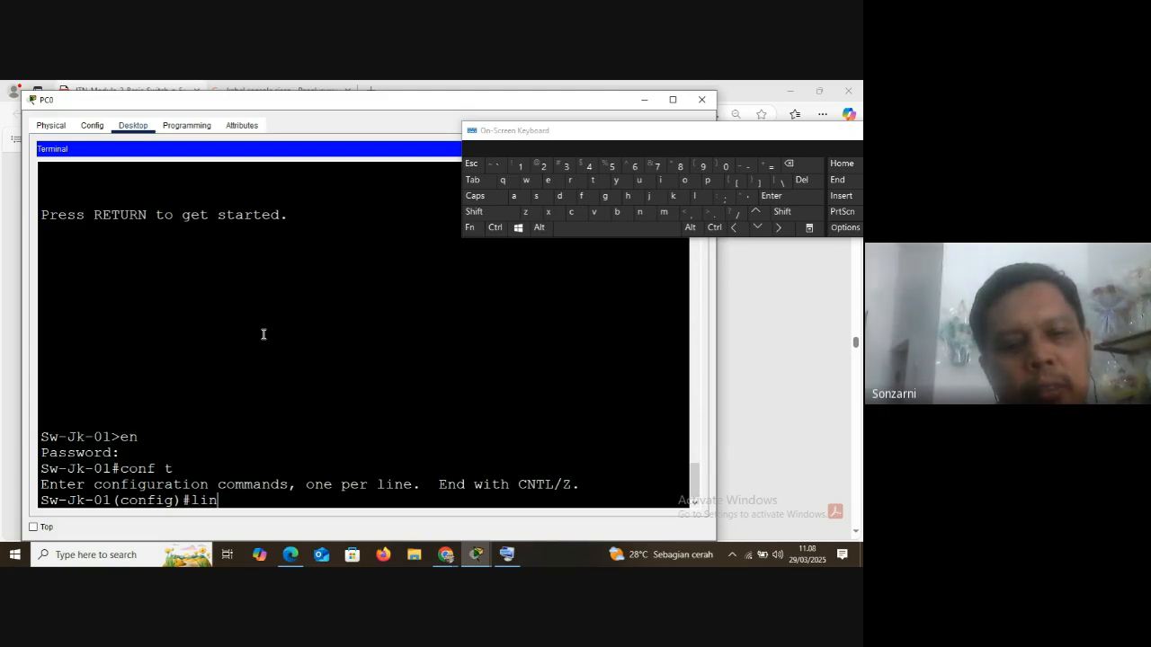
type("e con")
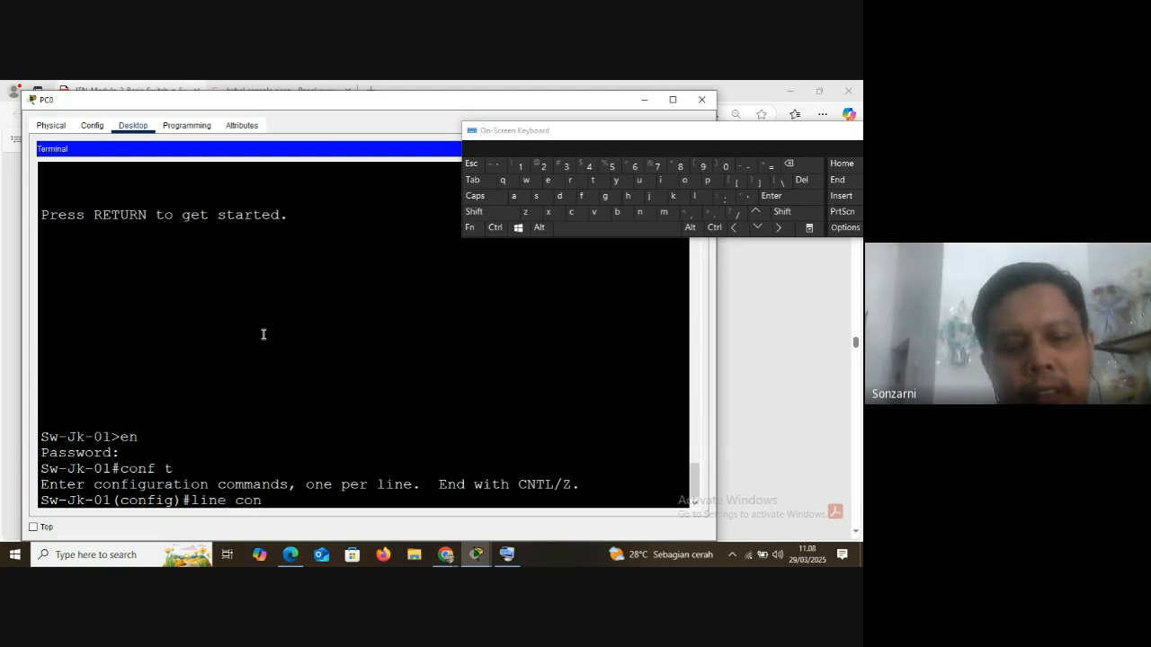
type("sole 0")
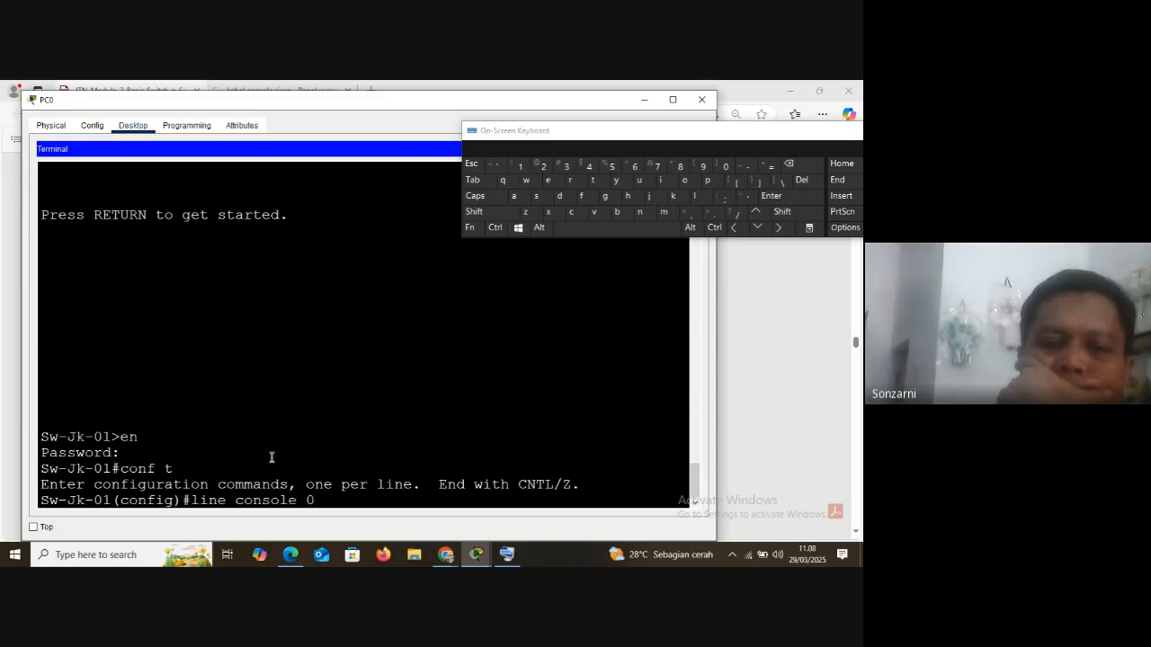
left_click_drag(236, 502, 314, 501)
left_click(314, 501)
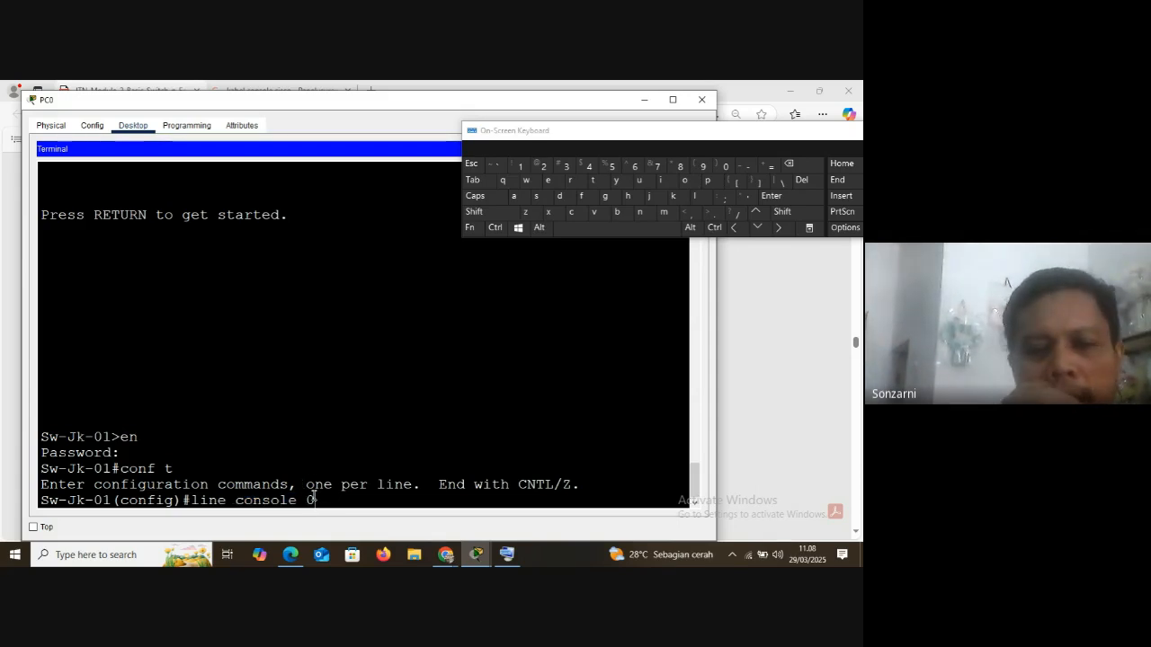
key("Return")
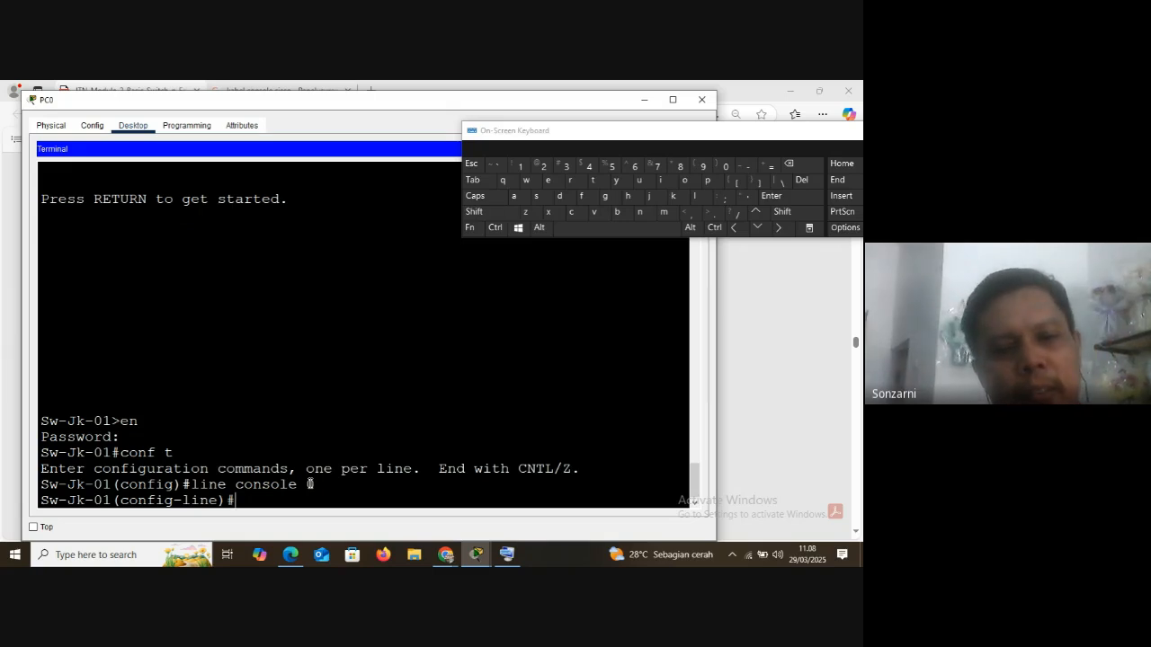
List the line configuration commands with ? and highlight the password entry
key("shift")
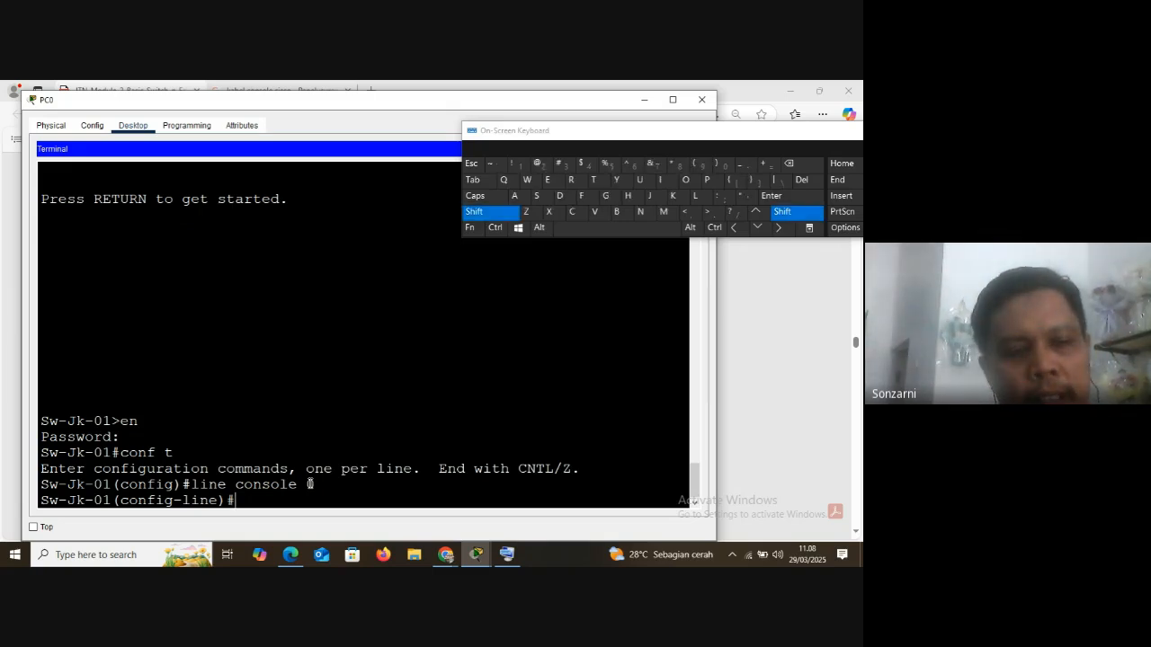
type("?")
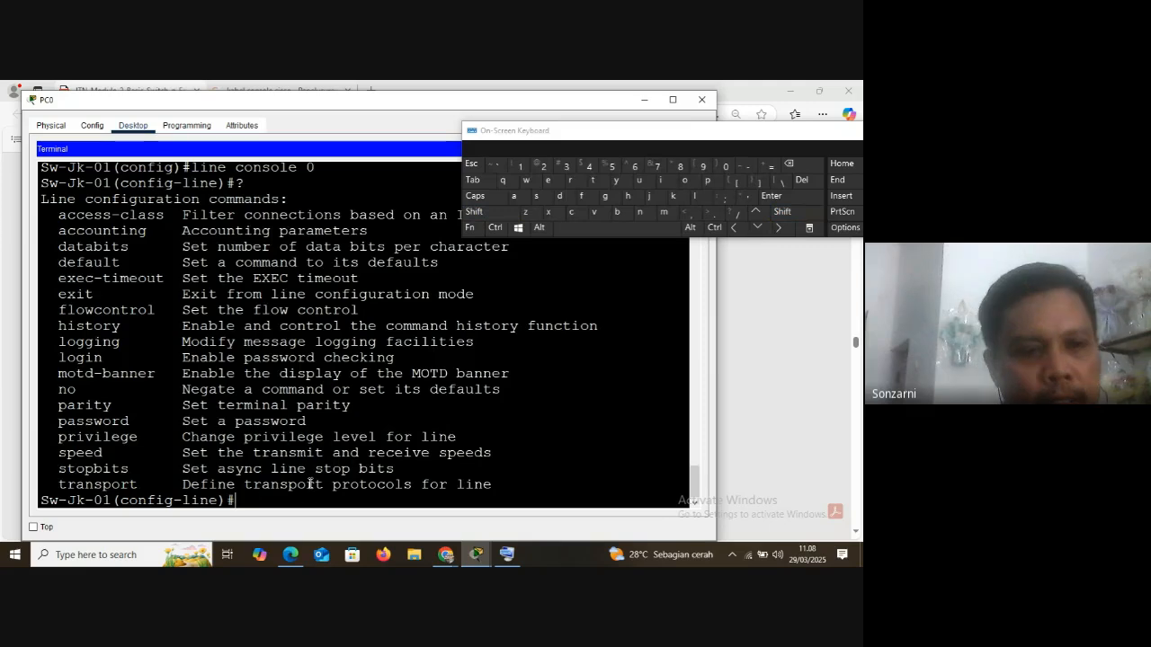
left_click_drag(56, 423, 307, 422)
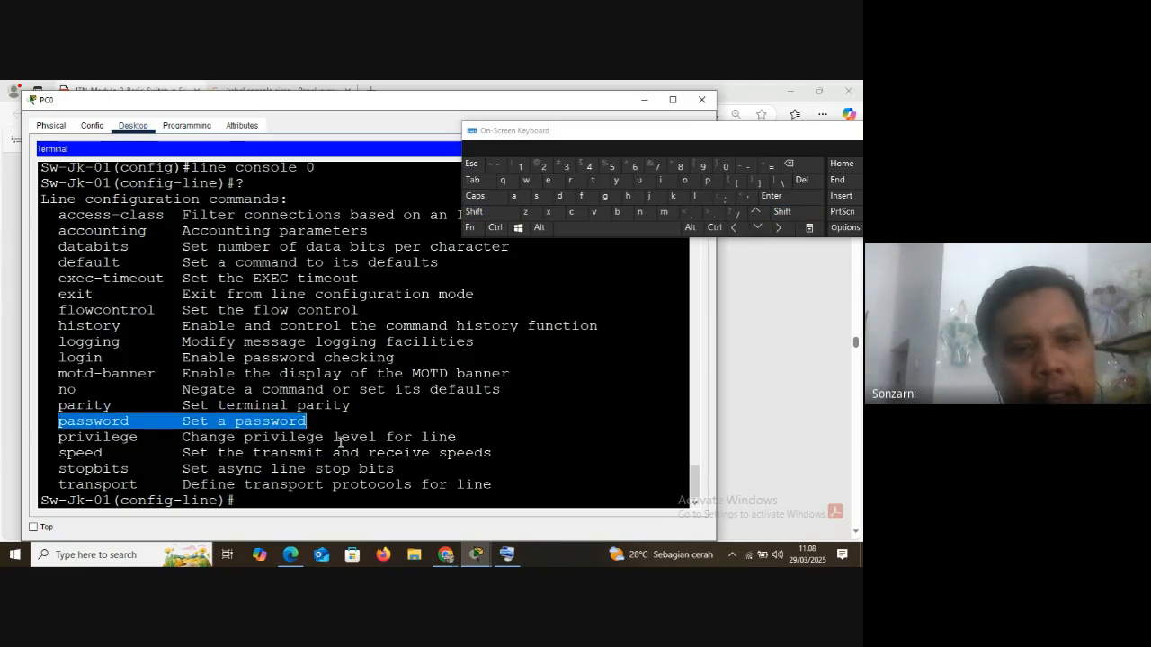
Start the password command by completing pass, and list its options with ?
left_click(268, 499)
type("pas")
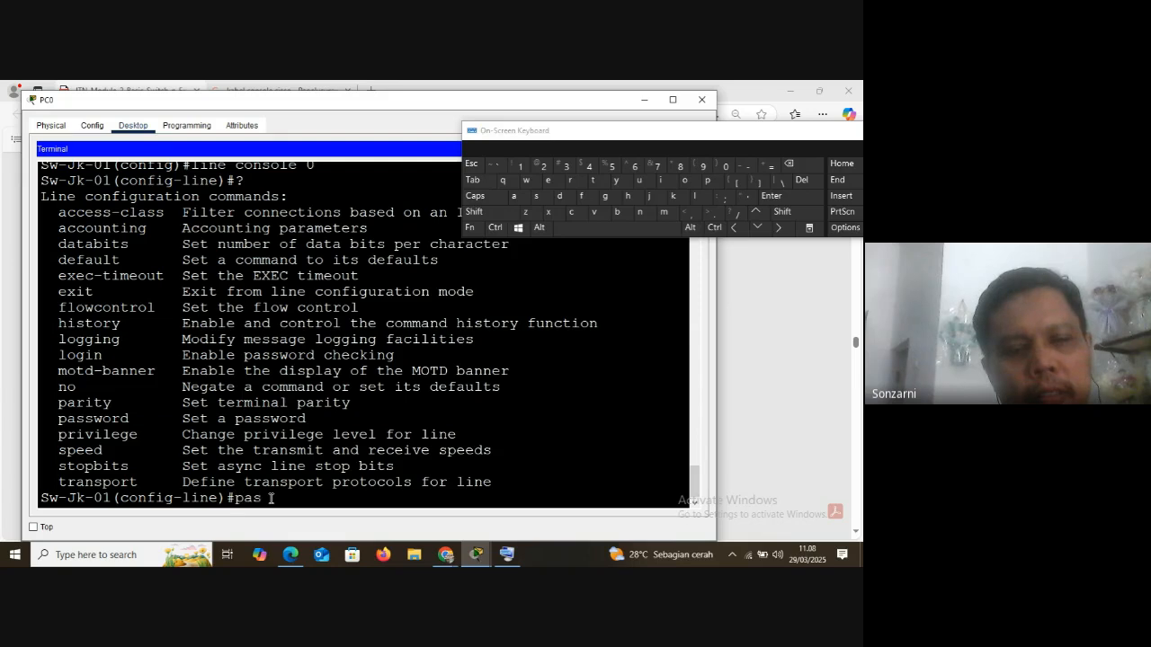
type("s")
key("Tab")
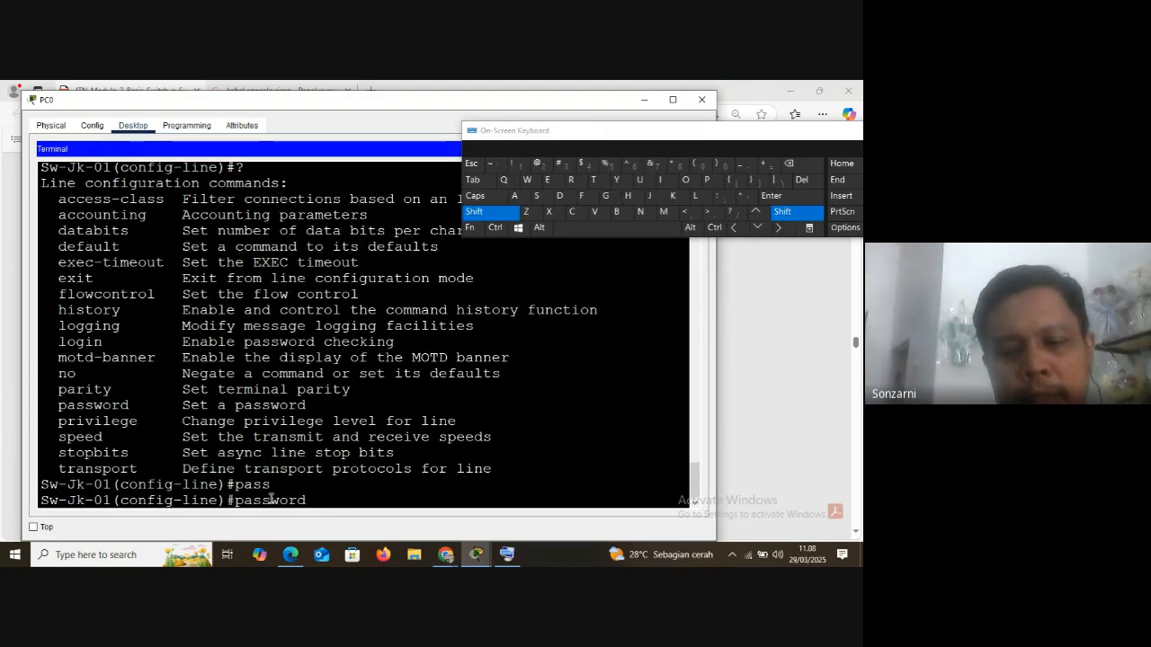
type("?")
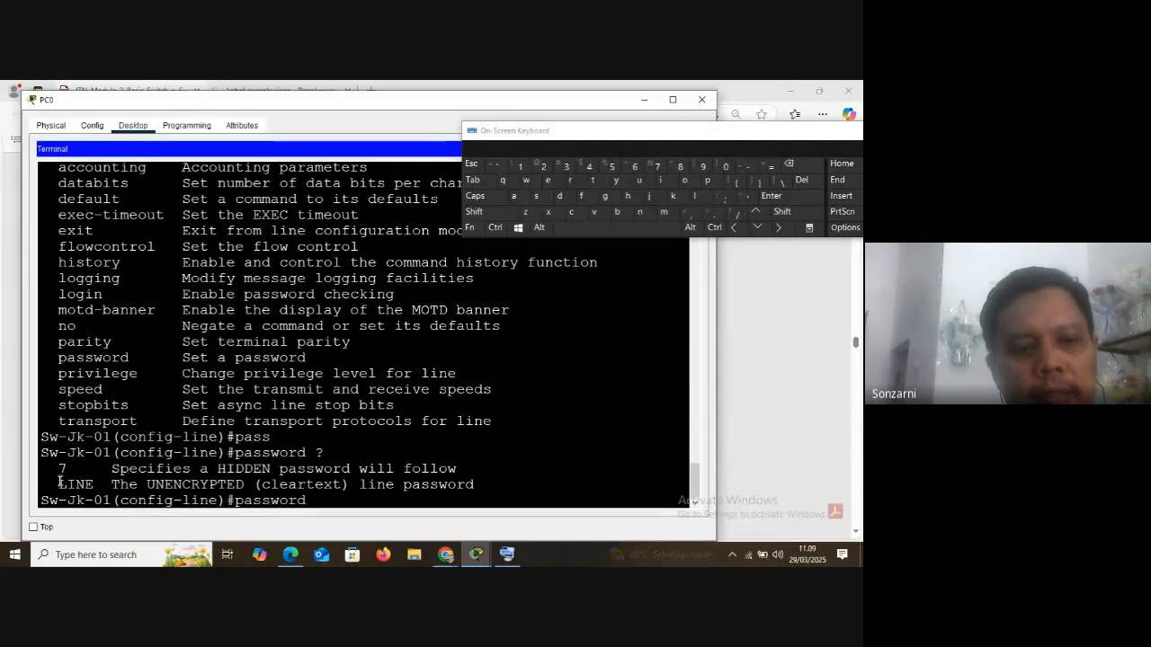
Highlight the 7 option in the password help, and set a cleartext password for the console line
left_click_drag(62, 468, 58, 485)
left_click(336, 500)
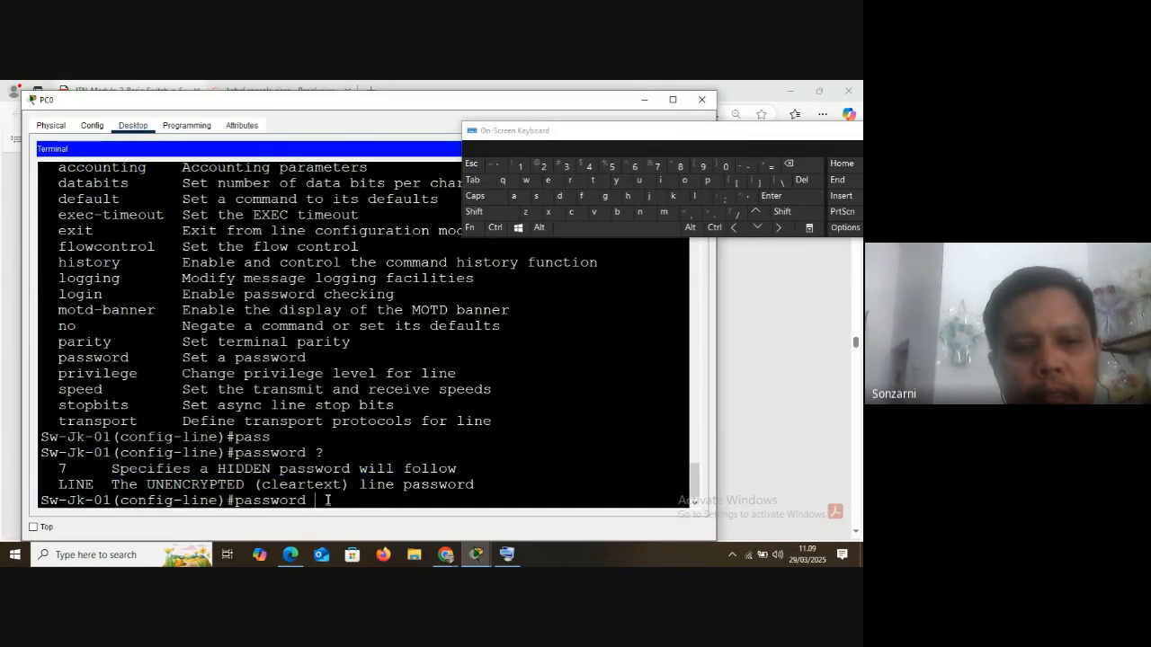
type("cisco")
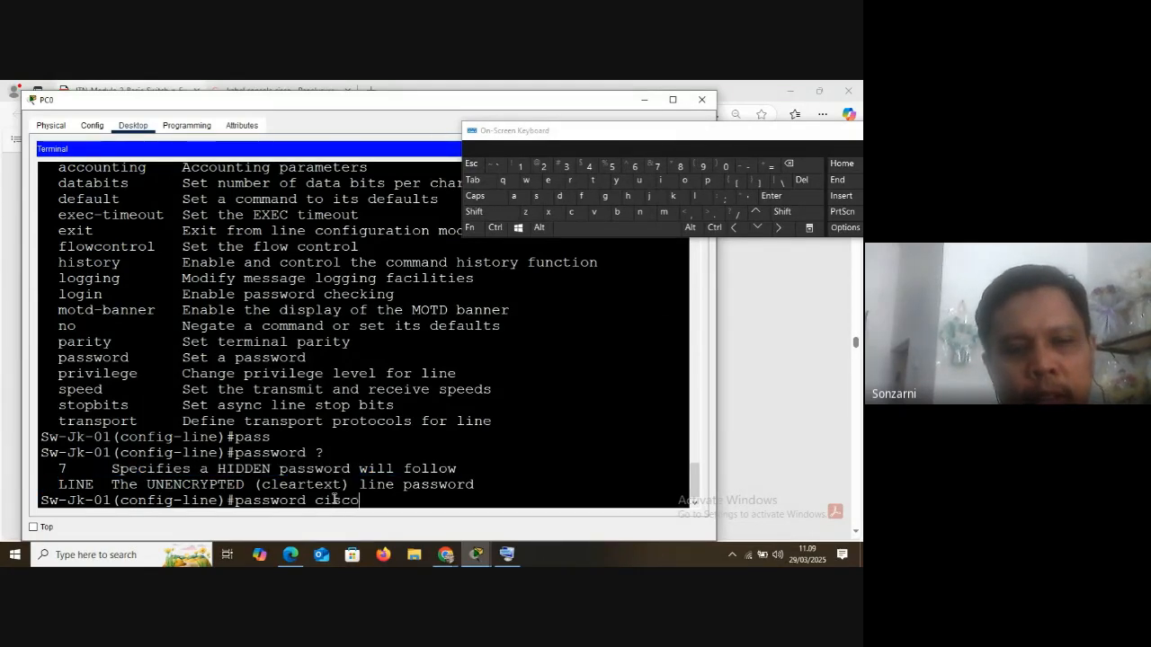
type("con")
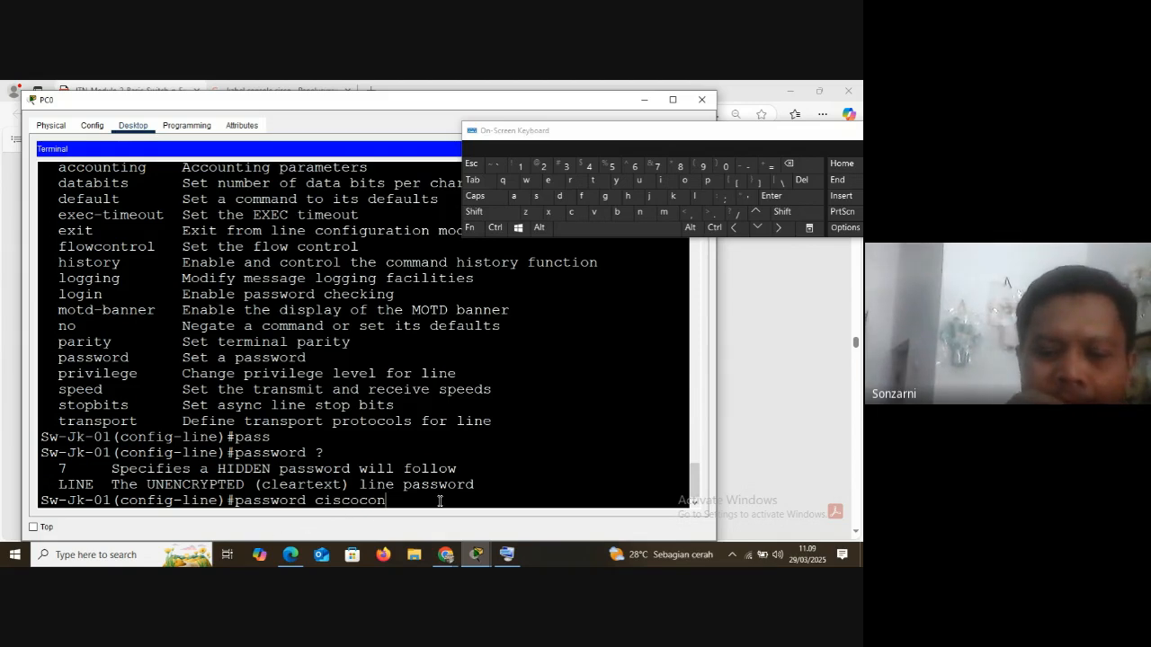
key("Return")
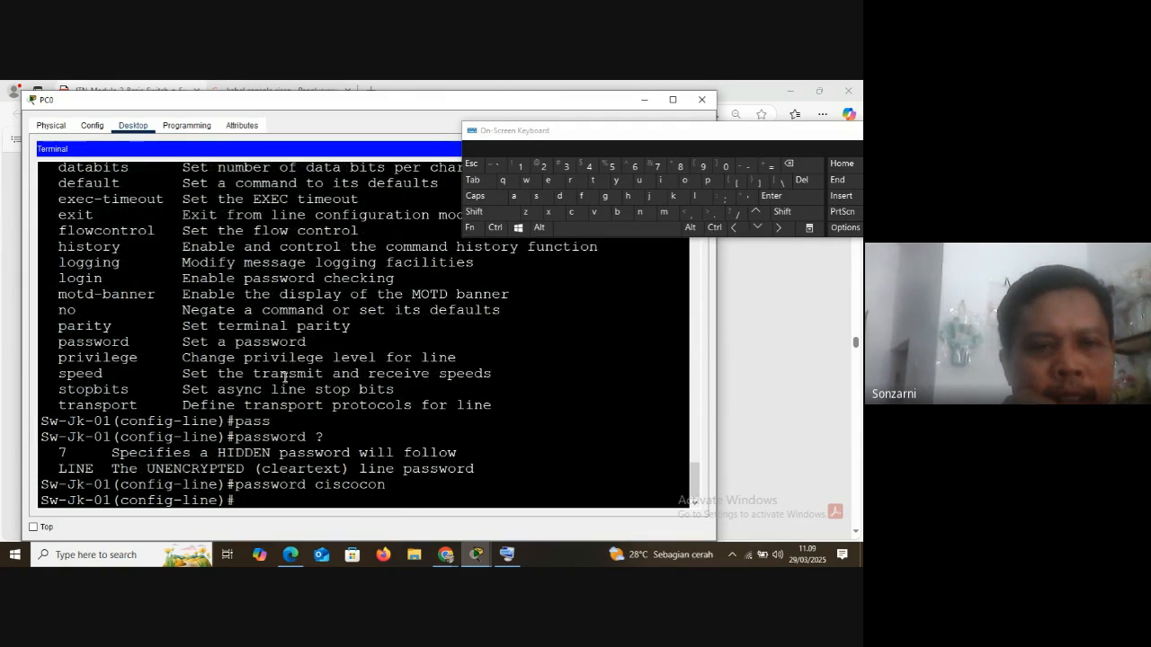
Highlight the login entry and its description in the command list, and enable password checking on the console line with login
left_click_drag(58, 278, 109, 279)
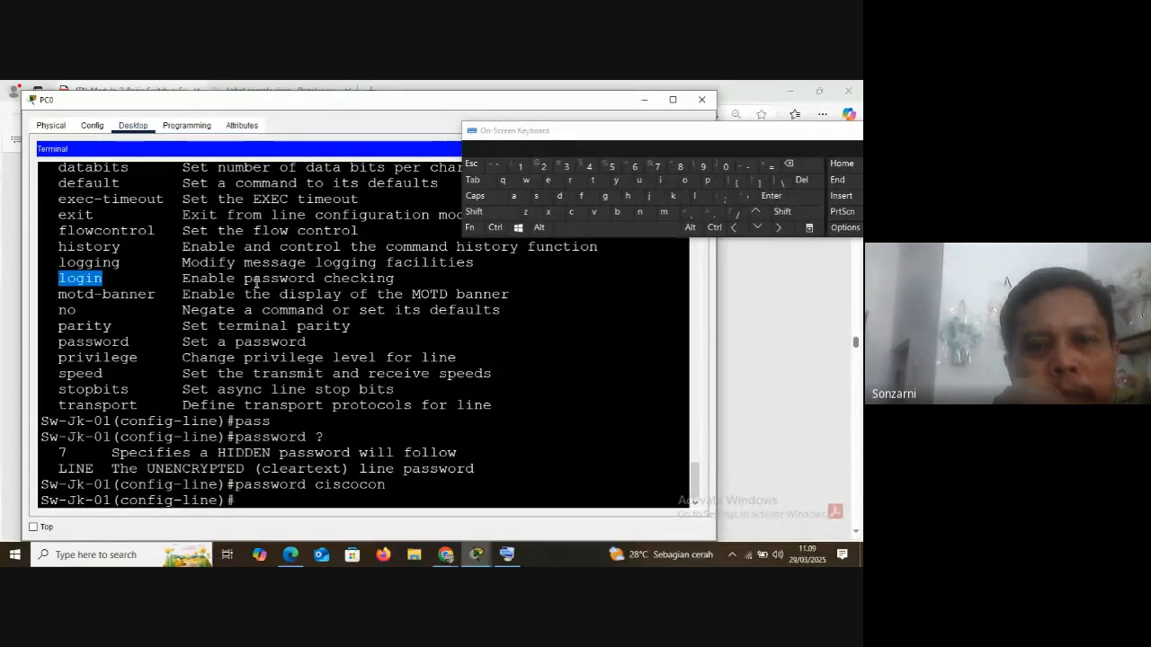
left_click_drag(182, 278, 446, 274)
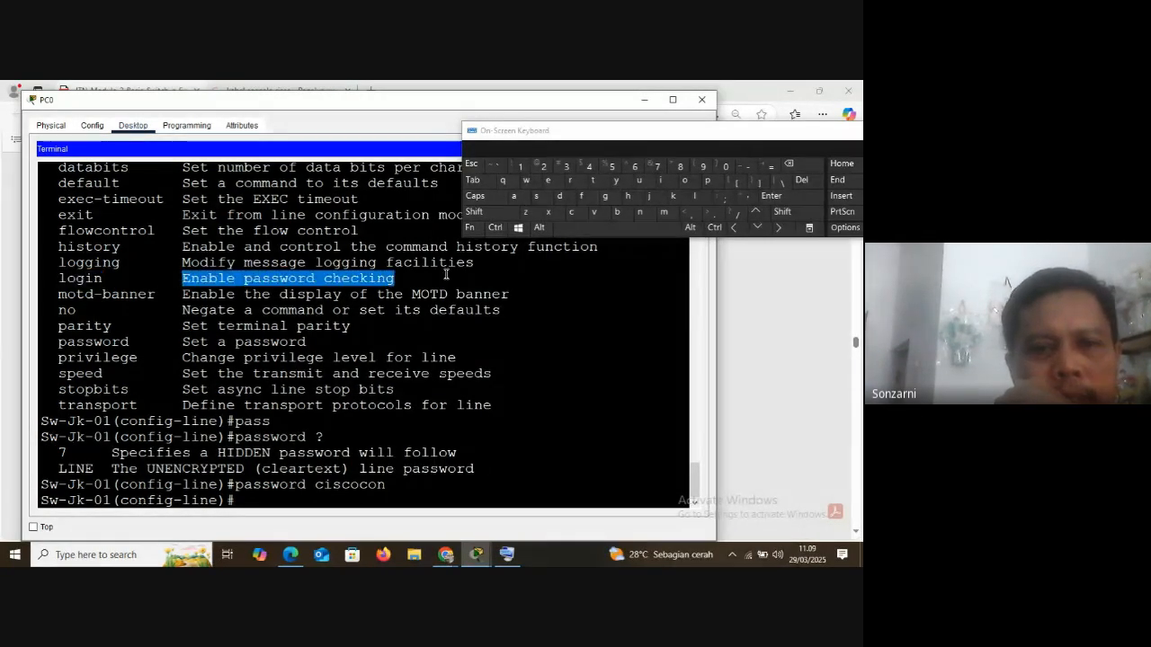
left_click(251, 501)
type("lo")
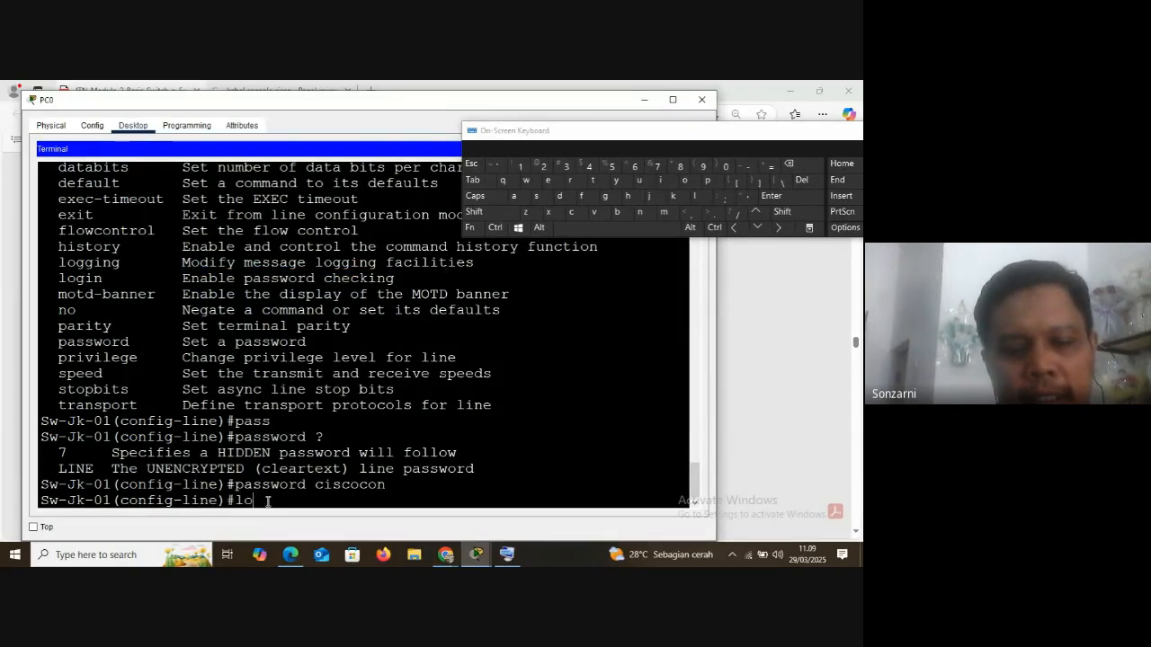
type("gin")
key("Return")
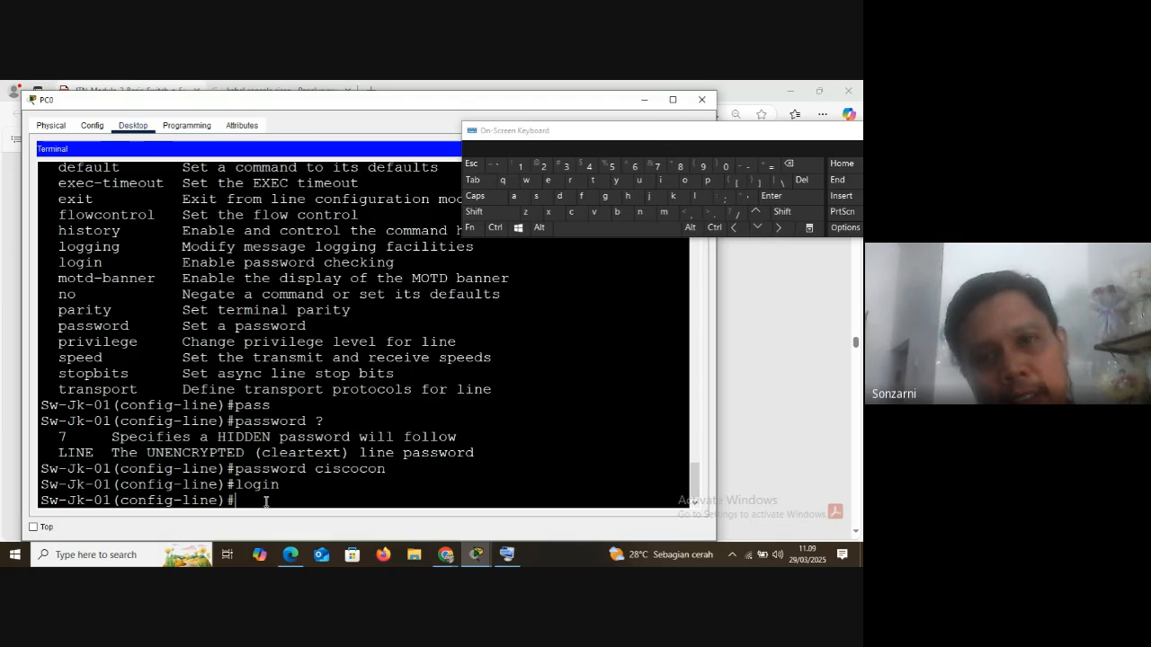
End line configuration mode with ^Z from the On-Screen Keyboard to return to privileged EXEC mode
left_click(496, 227)
left_click(527, 214)
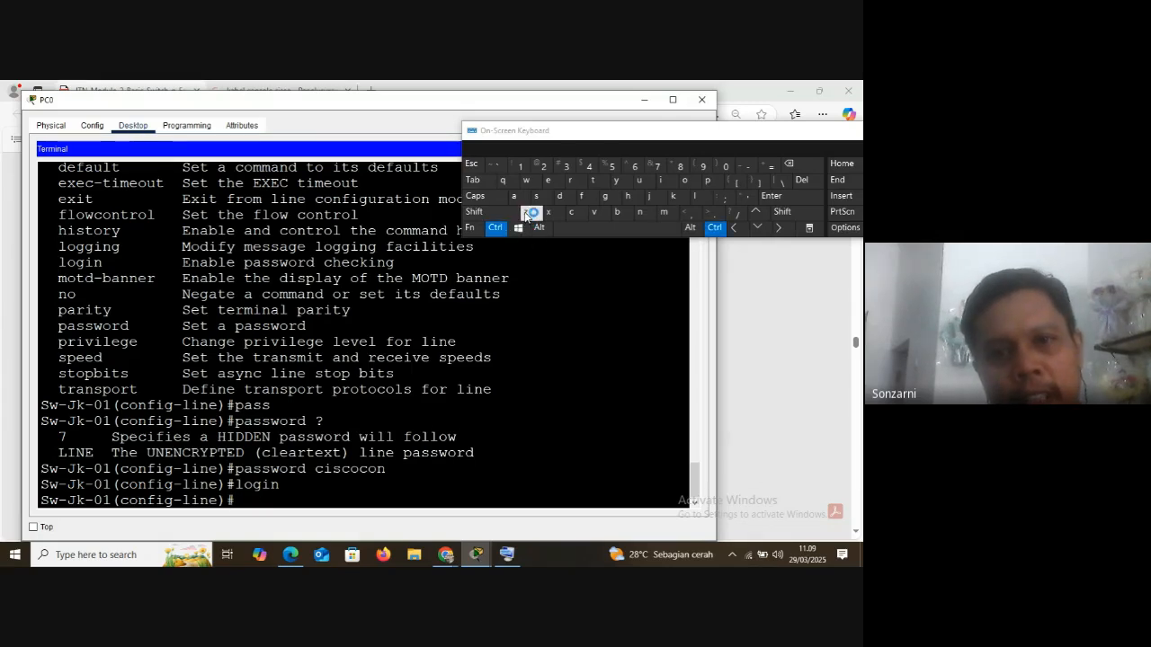
key("Return")
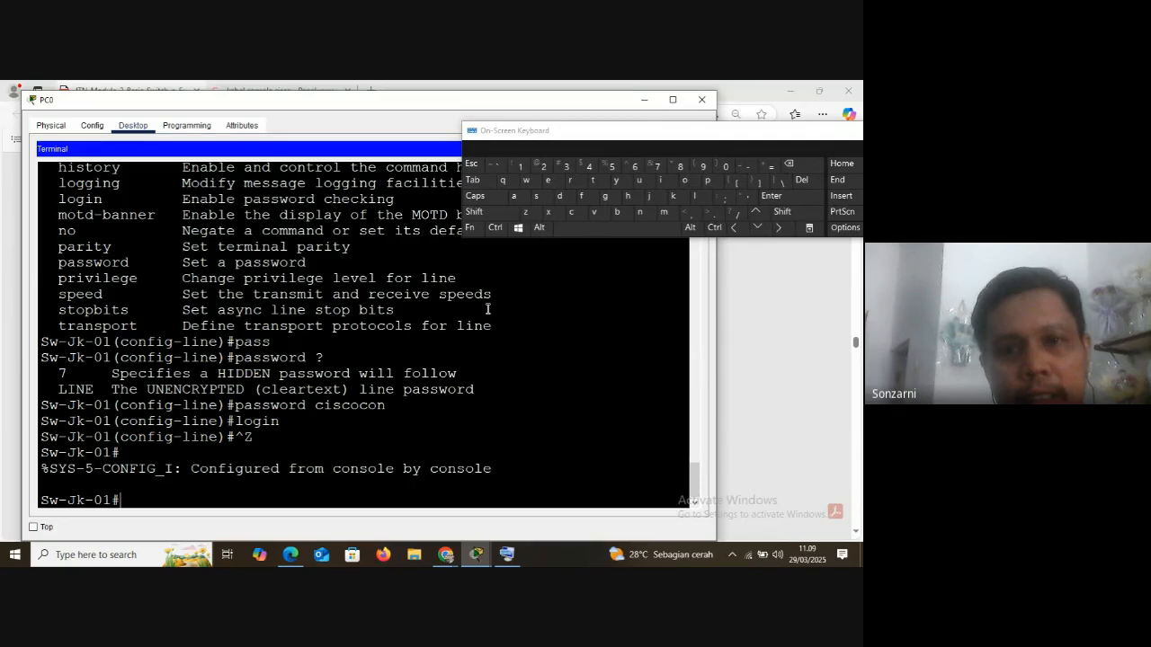
left_click(495, 228)
left_click(527, 212)
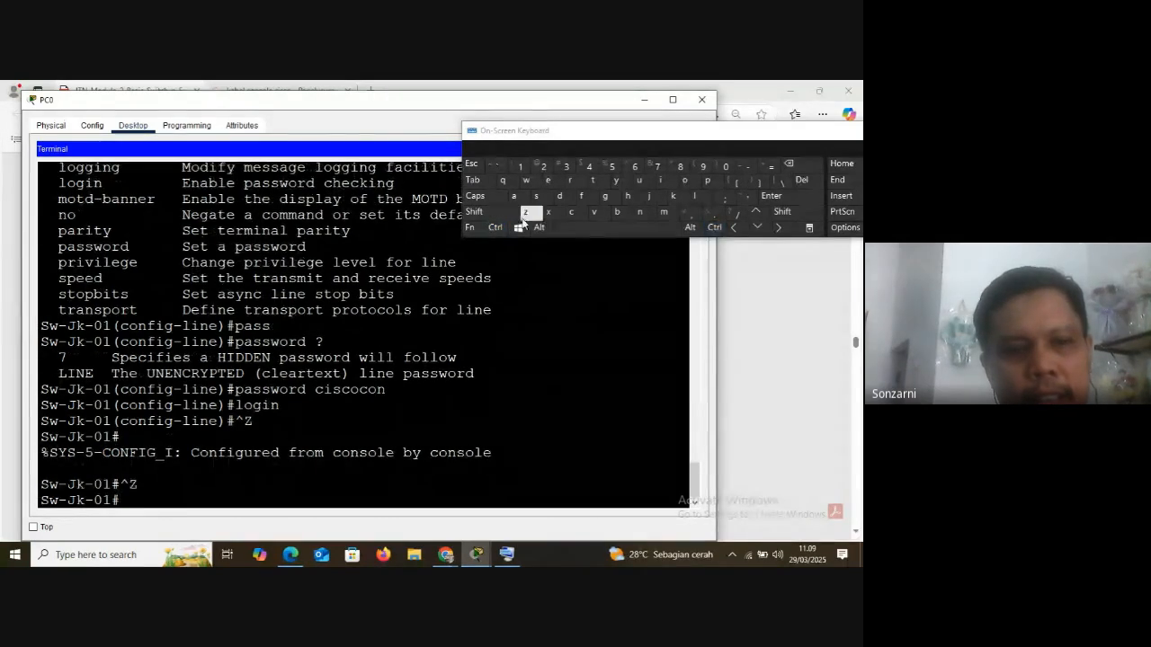
Close the console session with exit, restart it, and log in with the console line password
type("exit")
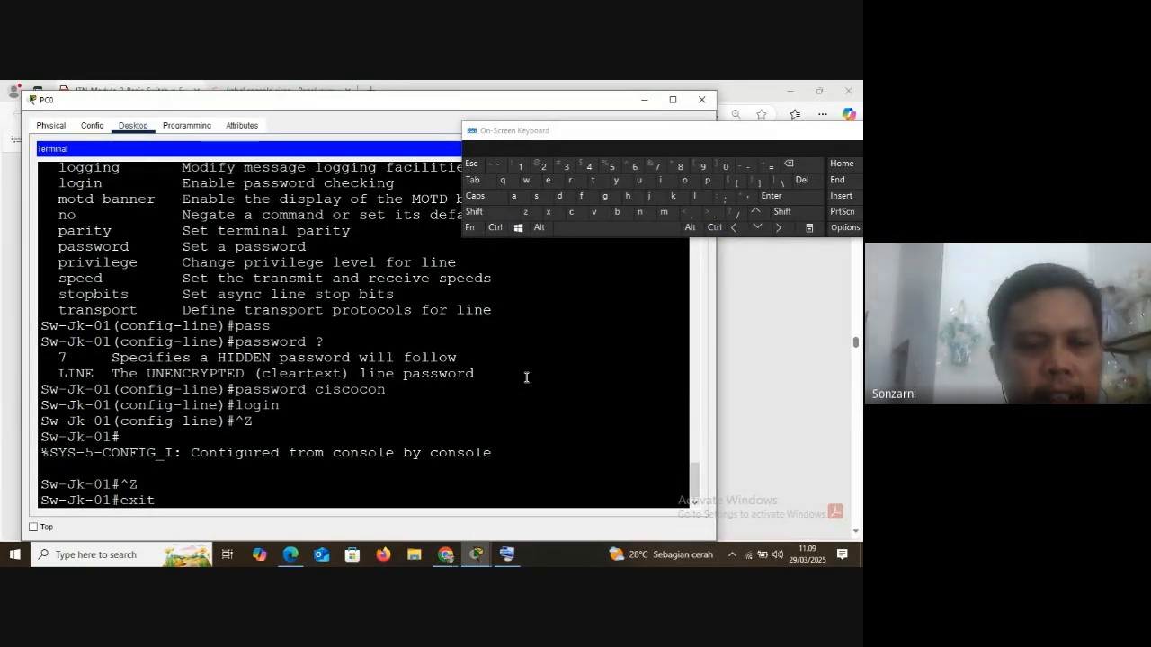
key("Return")
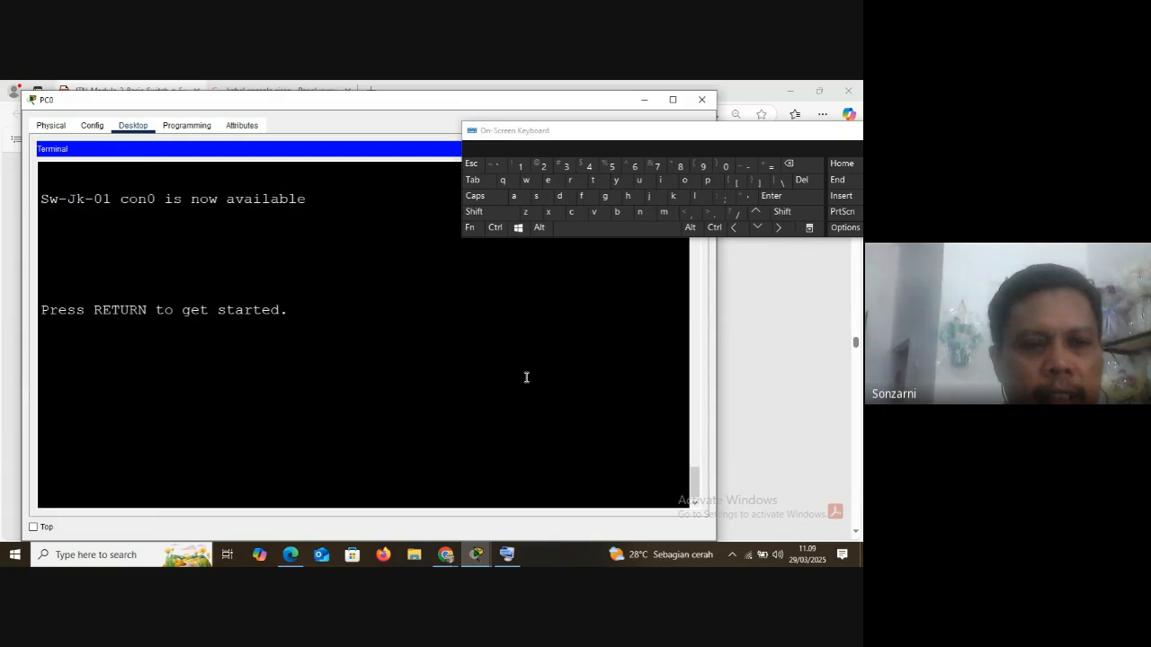
key("Return")
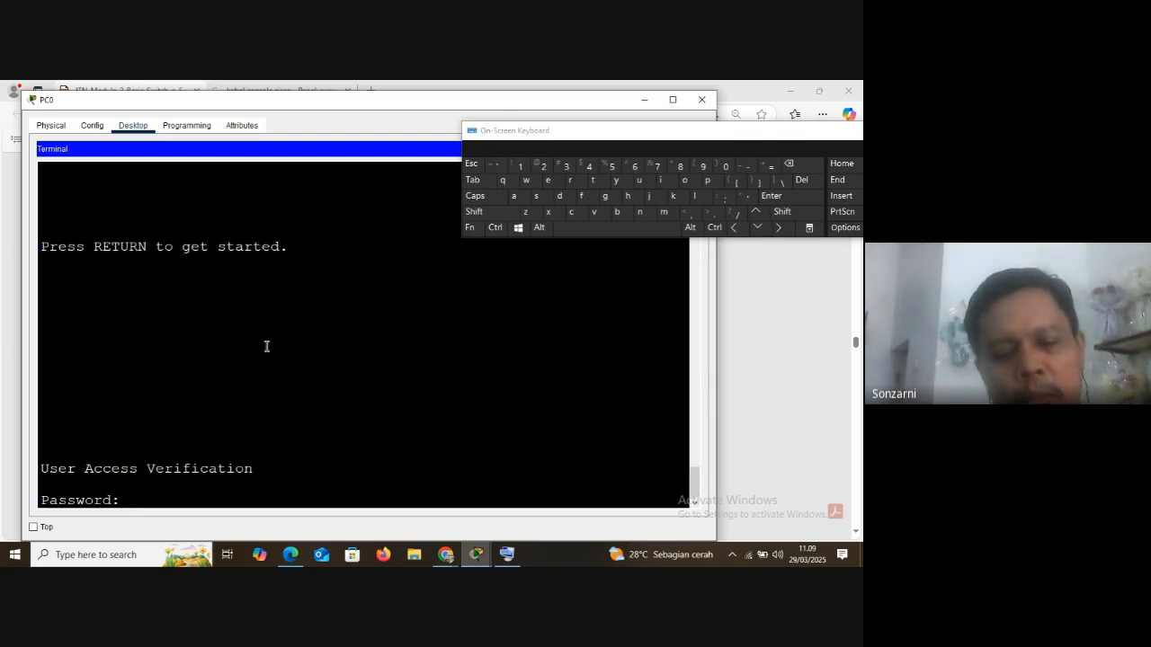
key("Return")
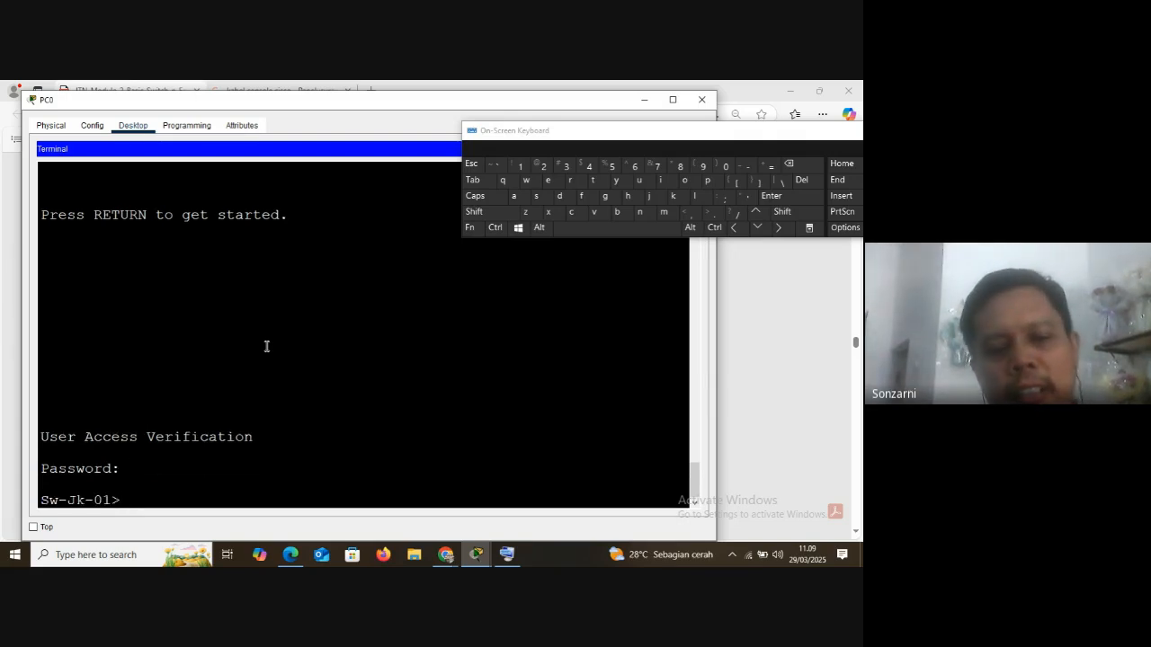
Enter privileged EXEC mode with en and the enable secret password
type("en")
key("Return")
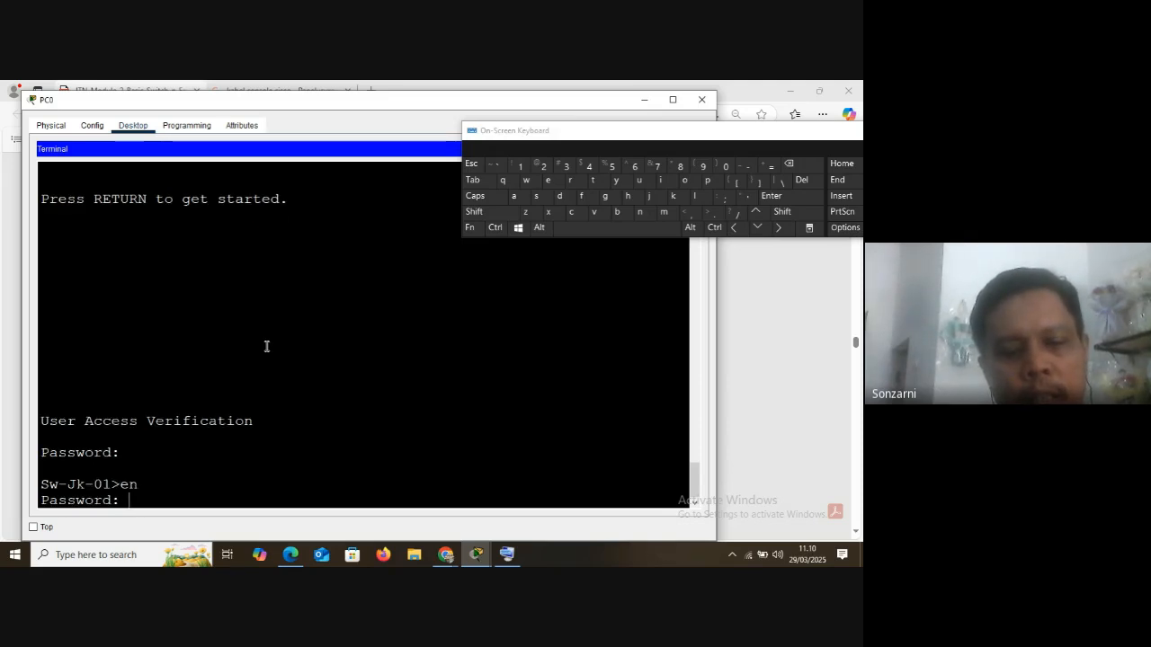
key("Return")
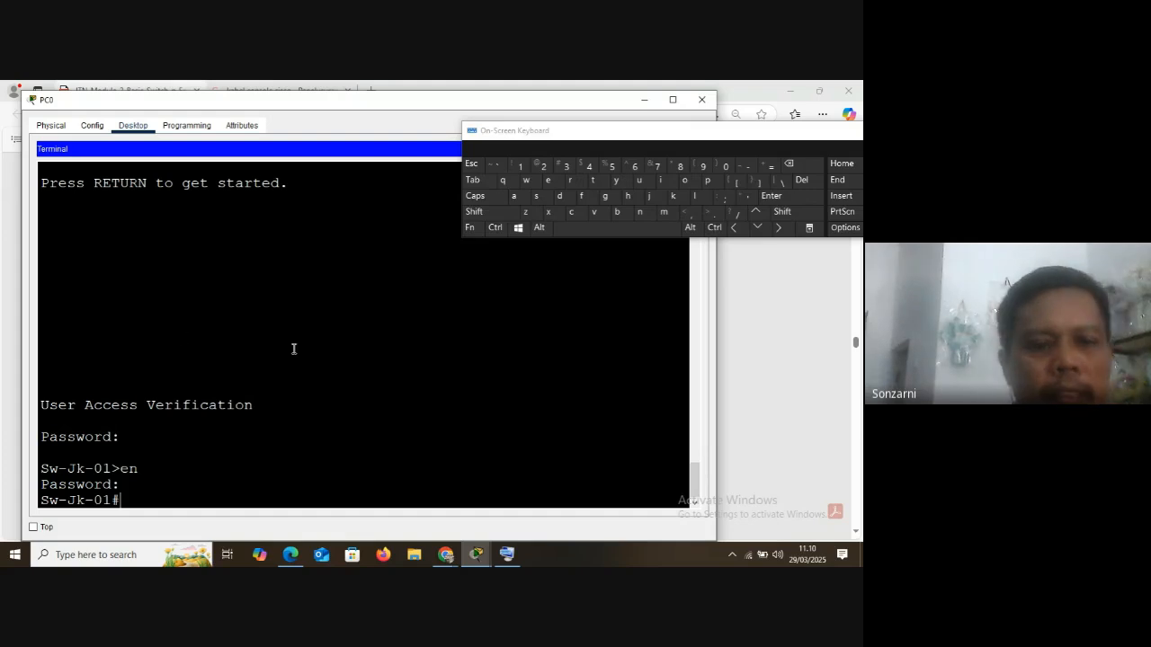
Enter global configuration mode on the switch with conf t
type("c")
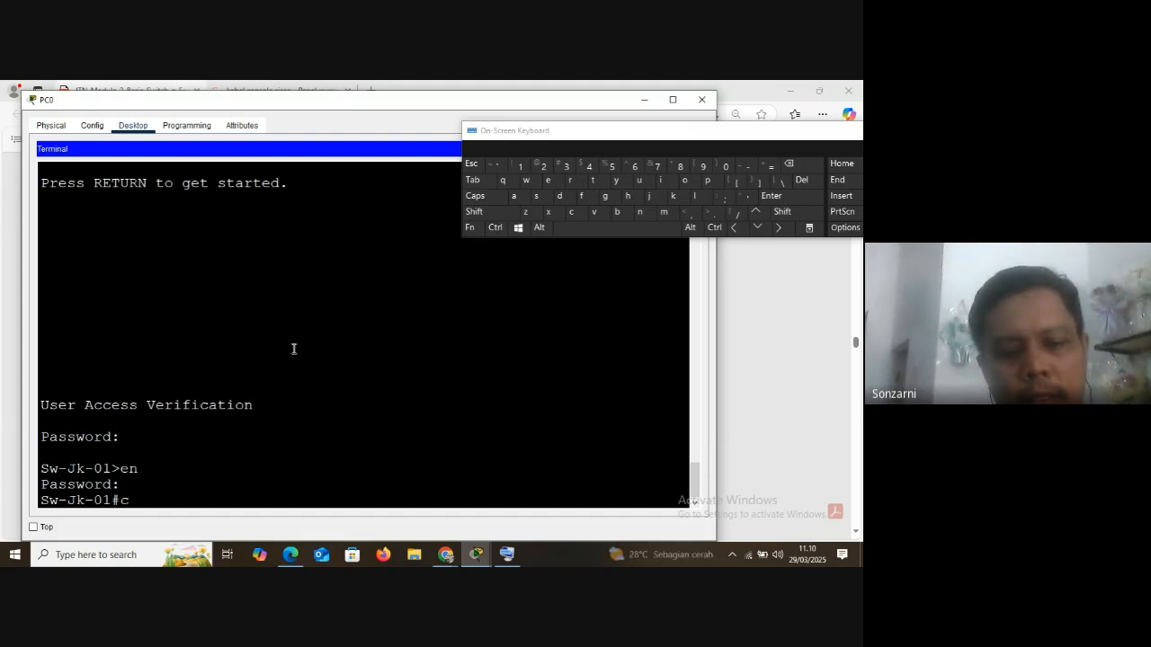
type("onf t")
key("Return")
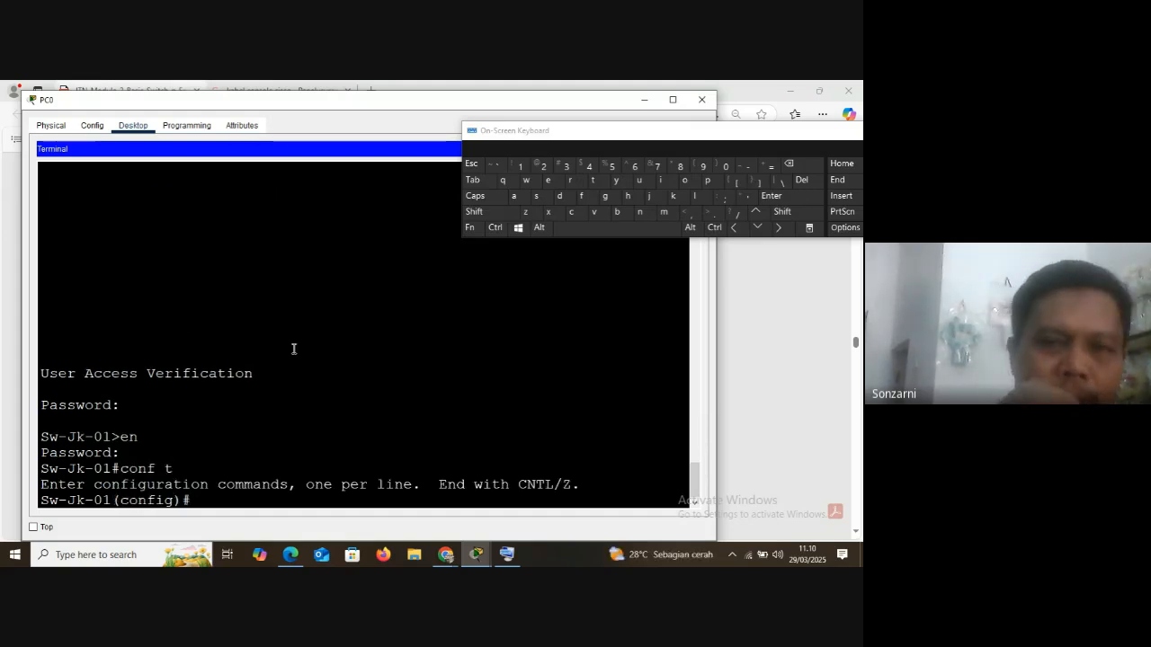
Reposition the PC0 window and the On-Screen Keyboard, and minimize the keyboard
left_click_drag(327, 103, 351, 125)
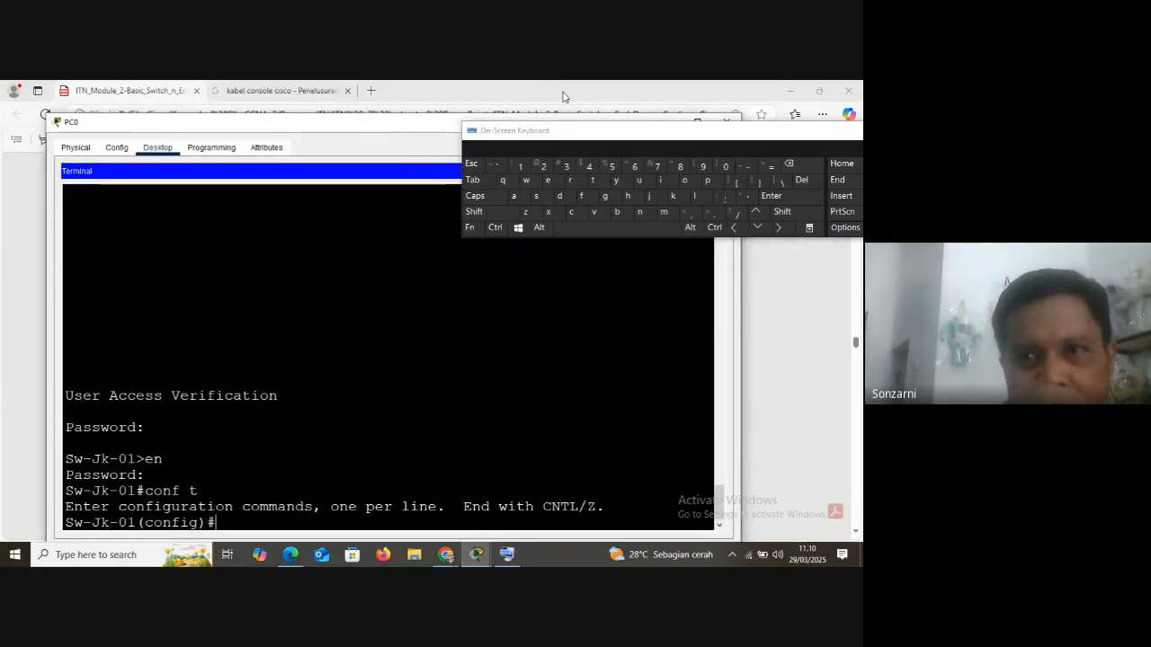
left_click_drag(775, 135, 662, 142)
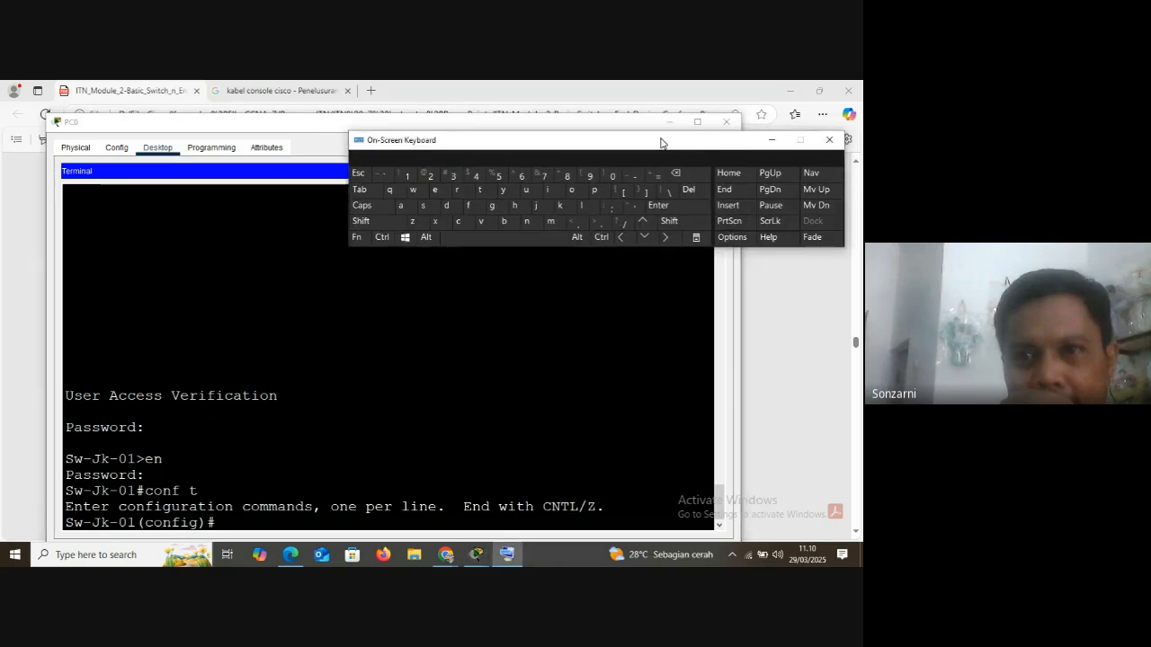
left_click(770, 142)
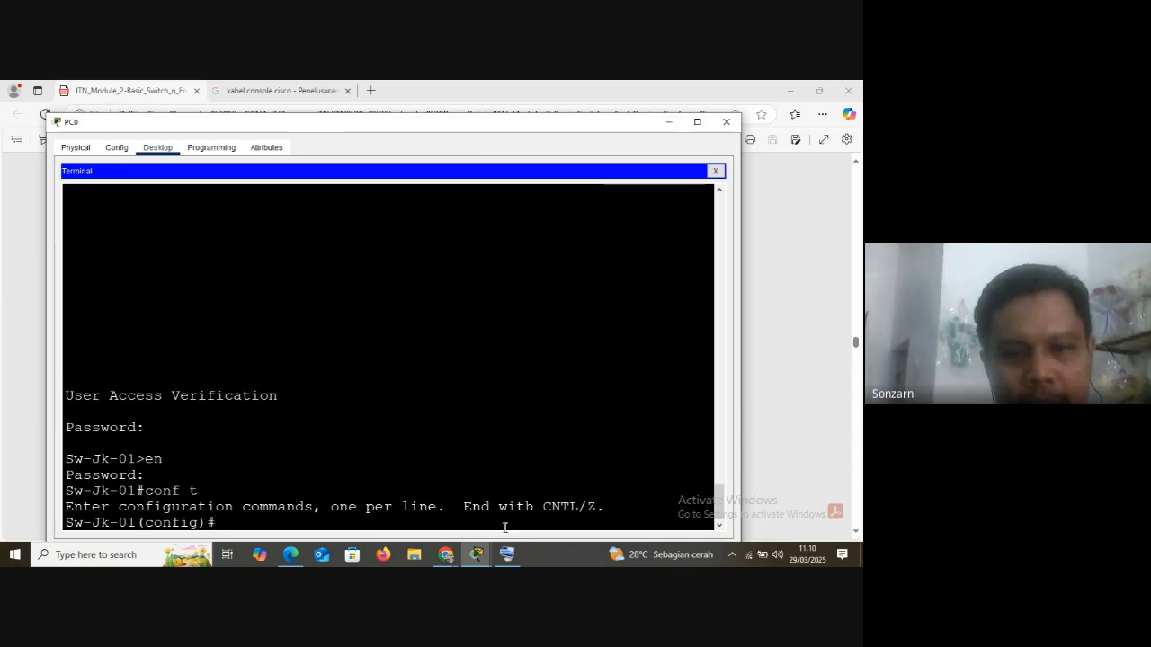
Restore the On-Screen Keyboard and use it to list the global configuration commands with ?
left_click(508, 558)
key("shift")
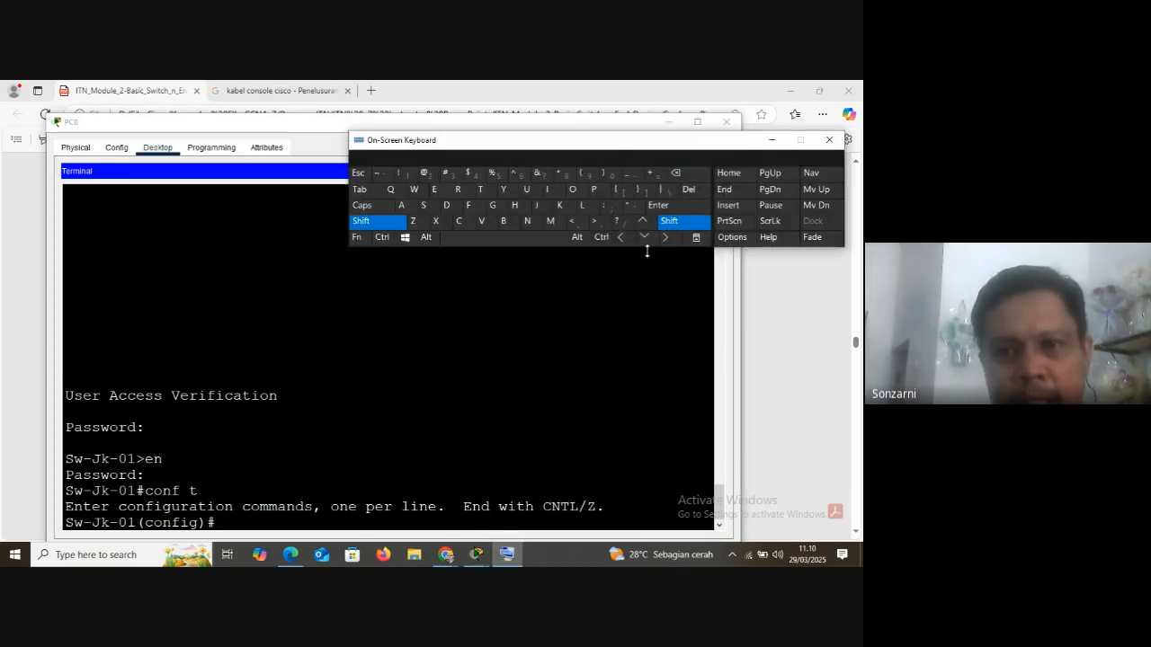
left_click(622, 222)
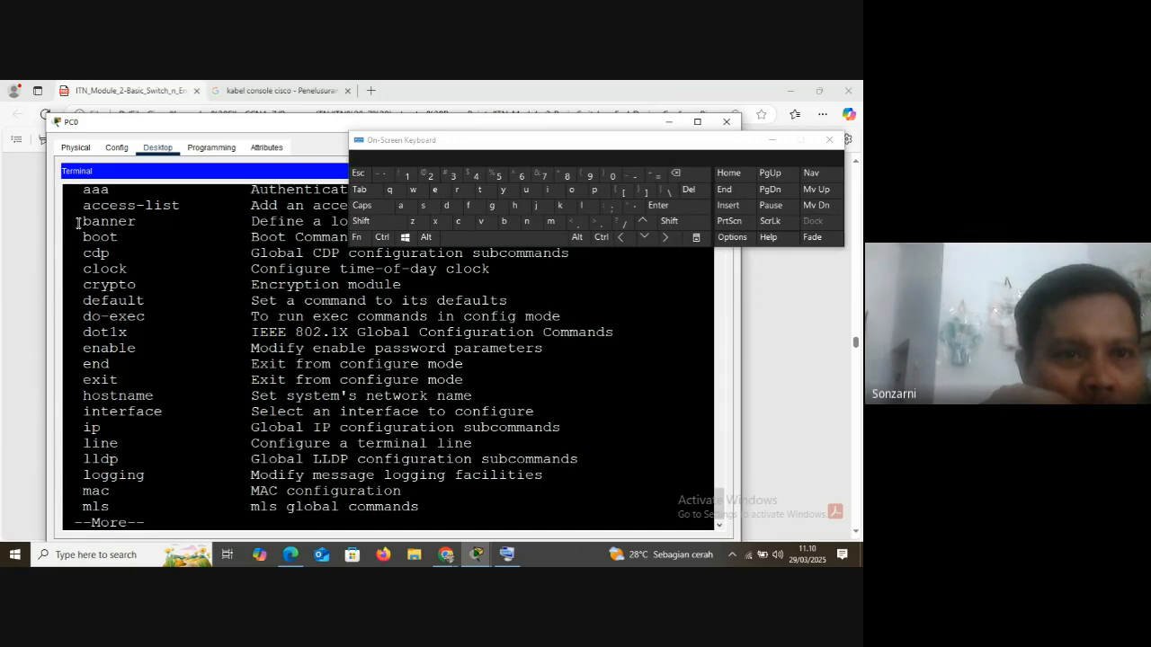
Point out the banner entry in the command list and start the message-of-the-day command with ba motd at the configuration prompt
left_click_drag(78, 222, 97, 238)
left_click(99, 261)
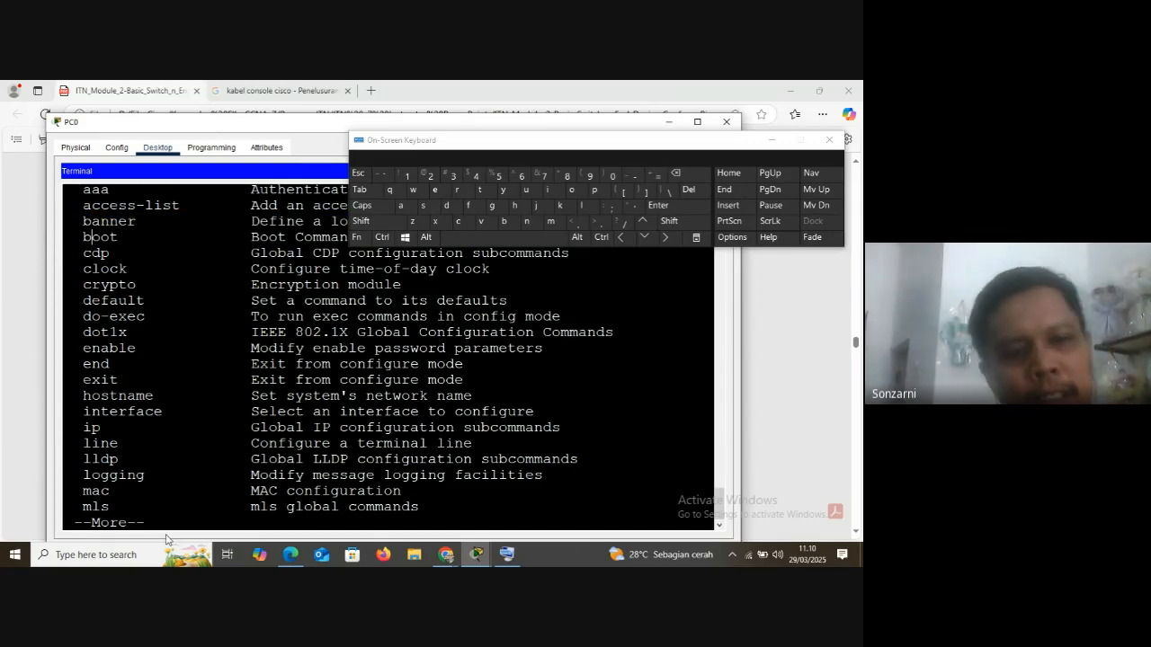
left_click(390, 192)
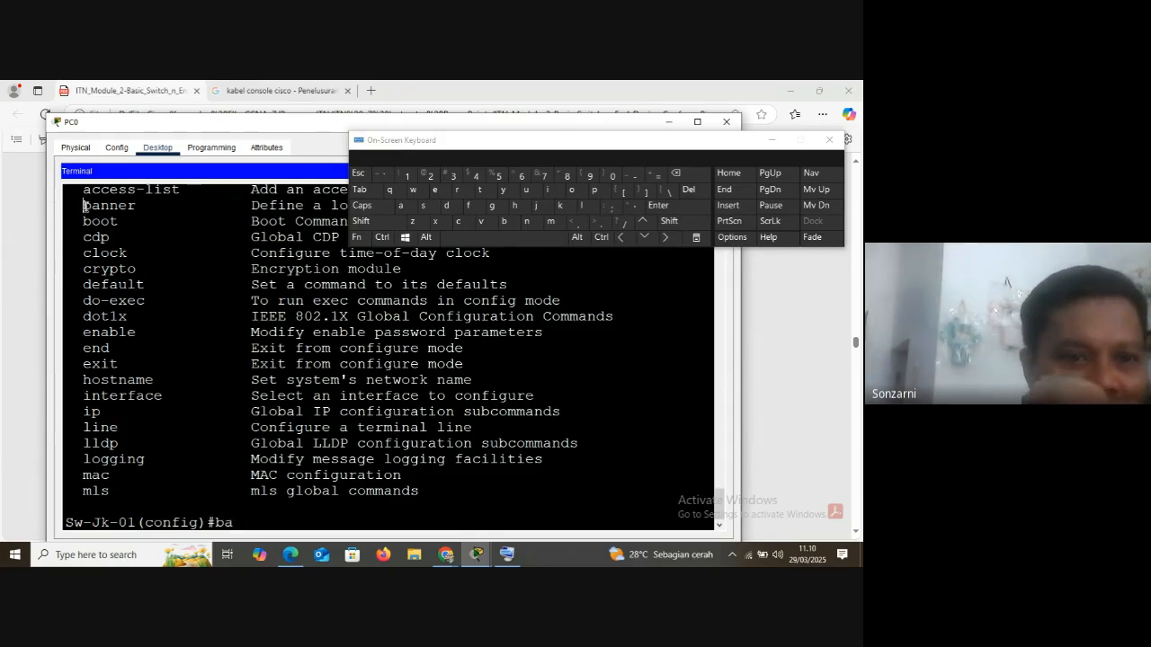
left_click_drag(83, 206, 102, 207)
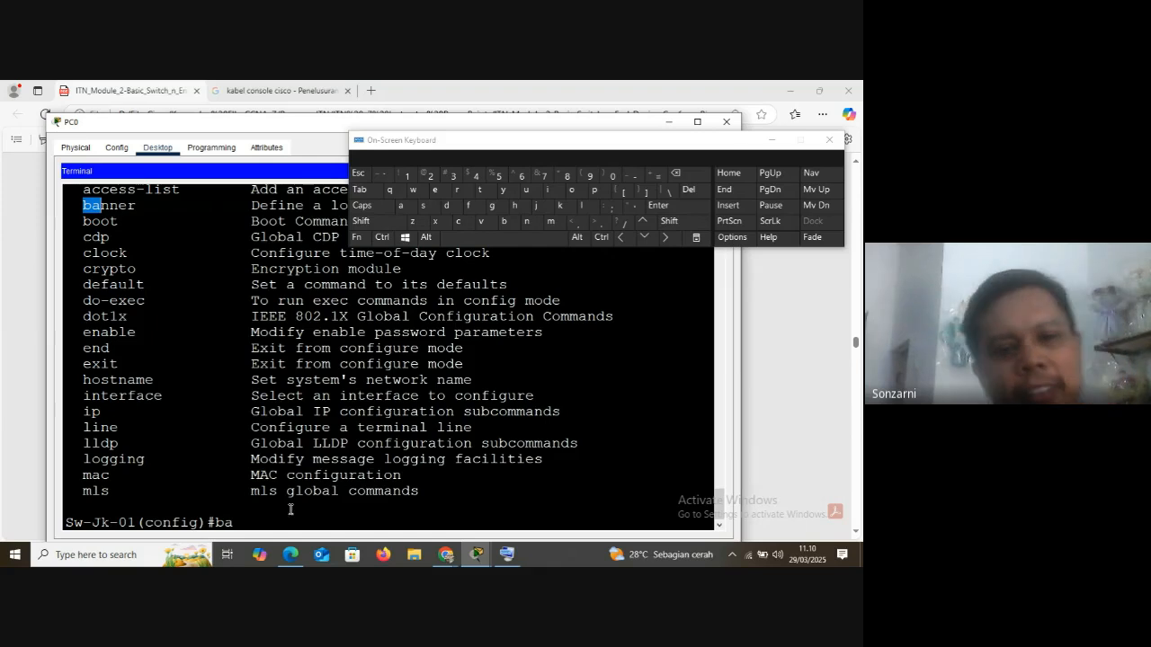
left_click(264, 520)
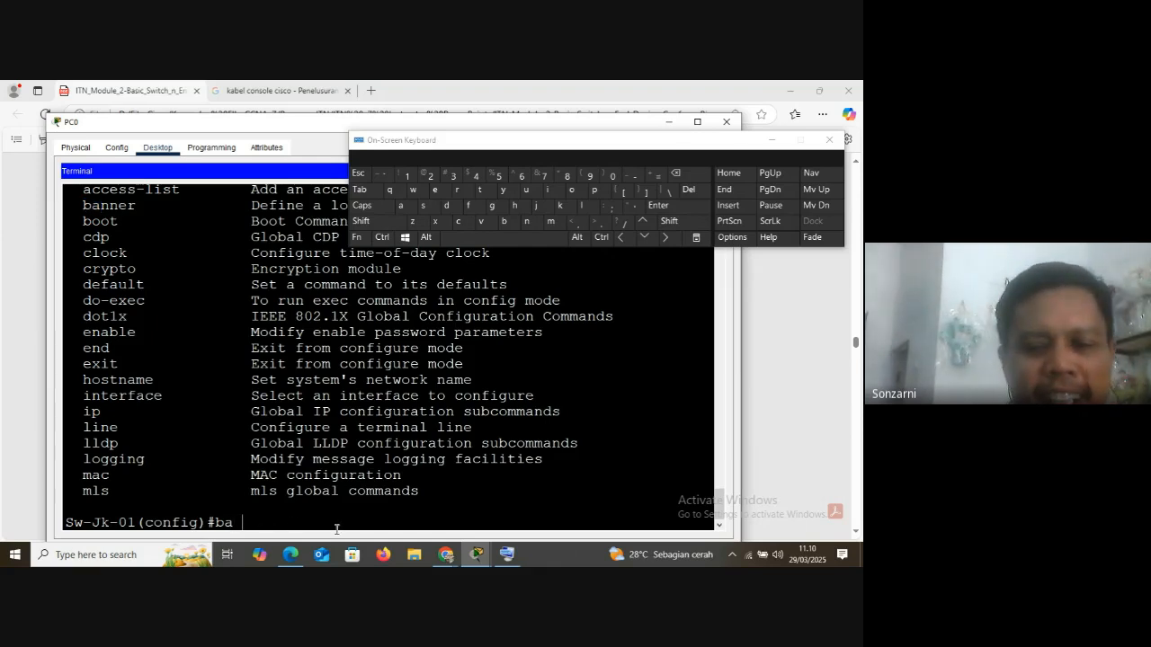
type("mot")
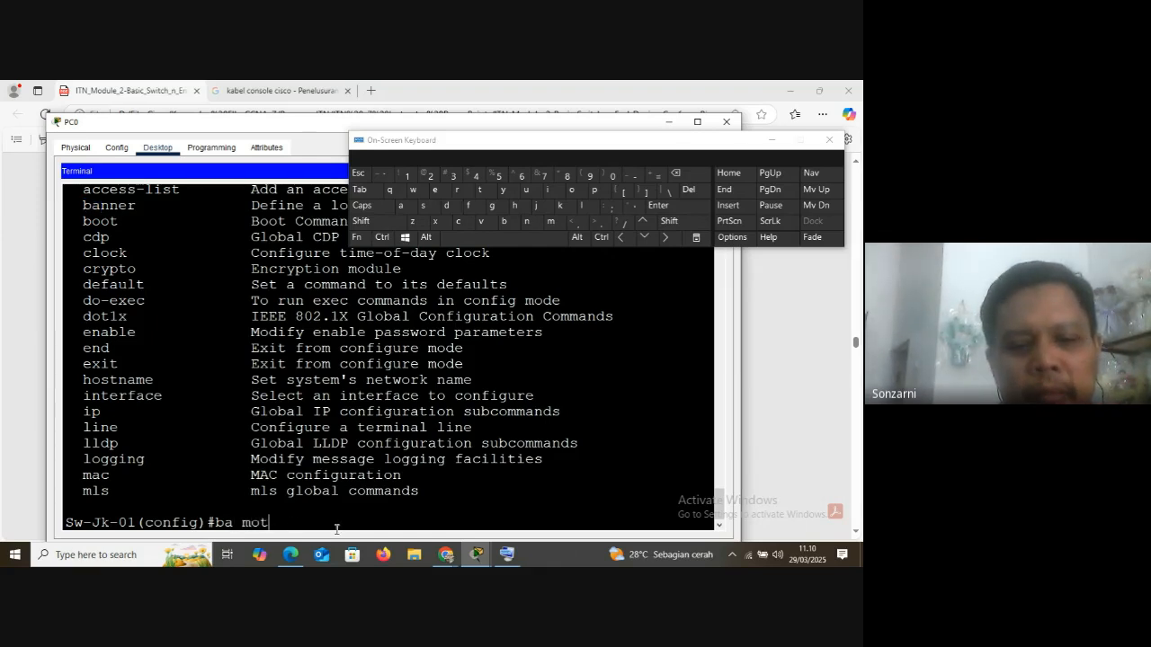
type("d")
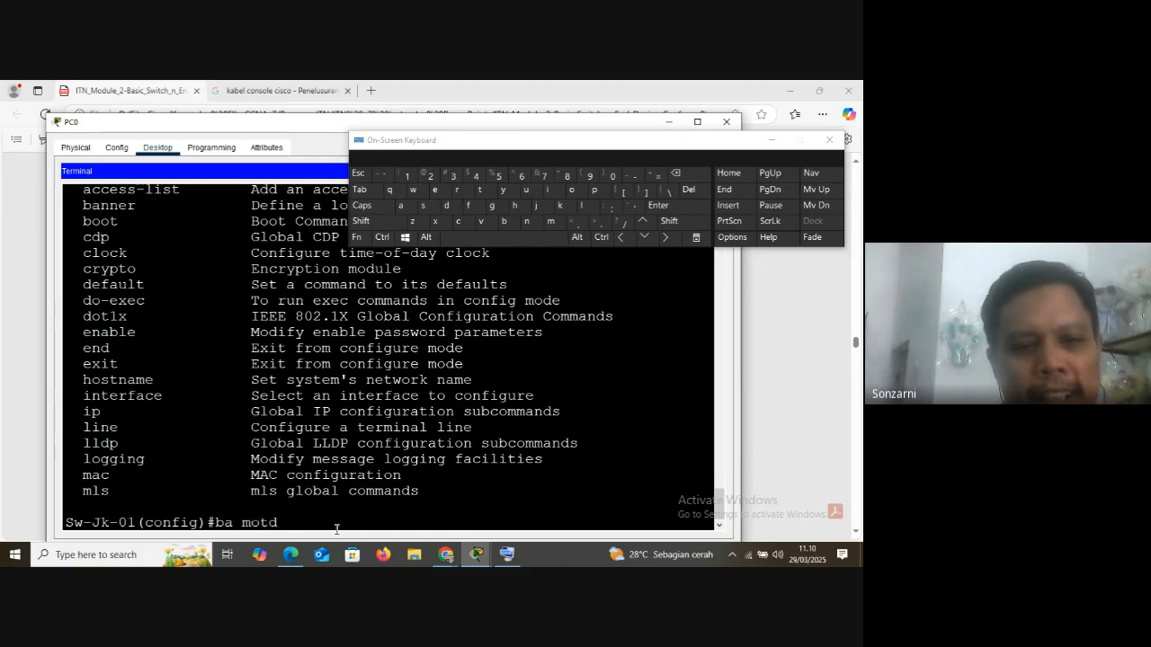
left_click_drag(242, 523, 265, 522)
left_click(259, 522)
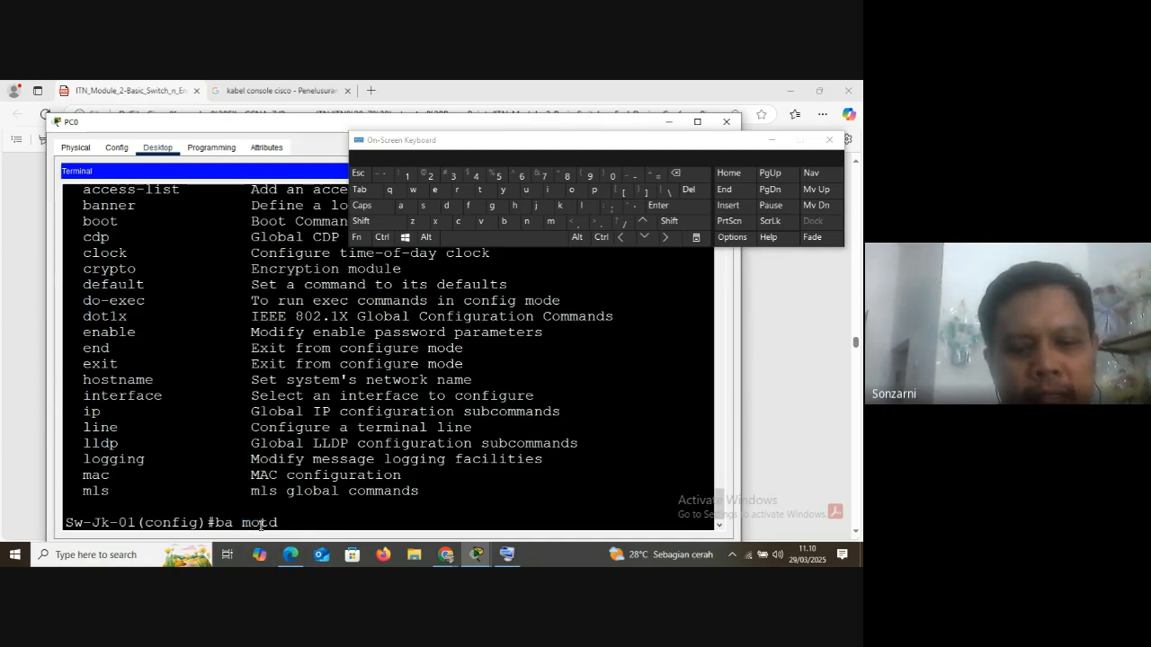
key("shift")
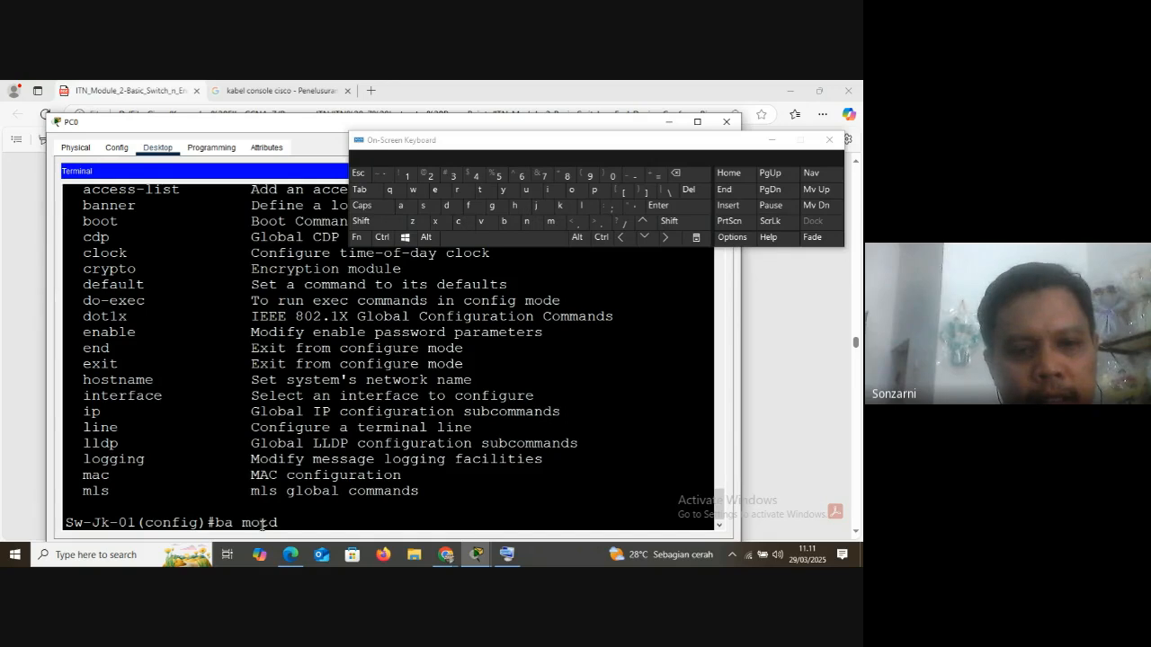
left_click_drag(252, 524, 276, 537)
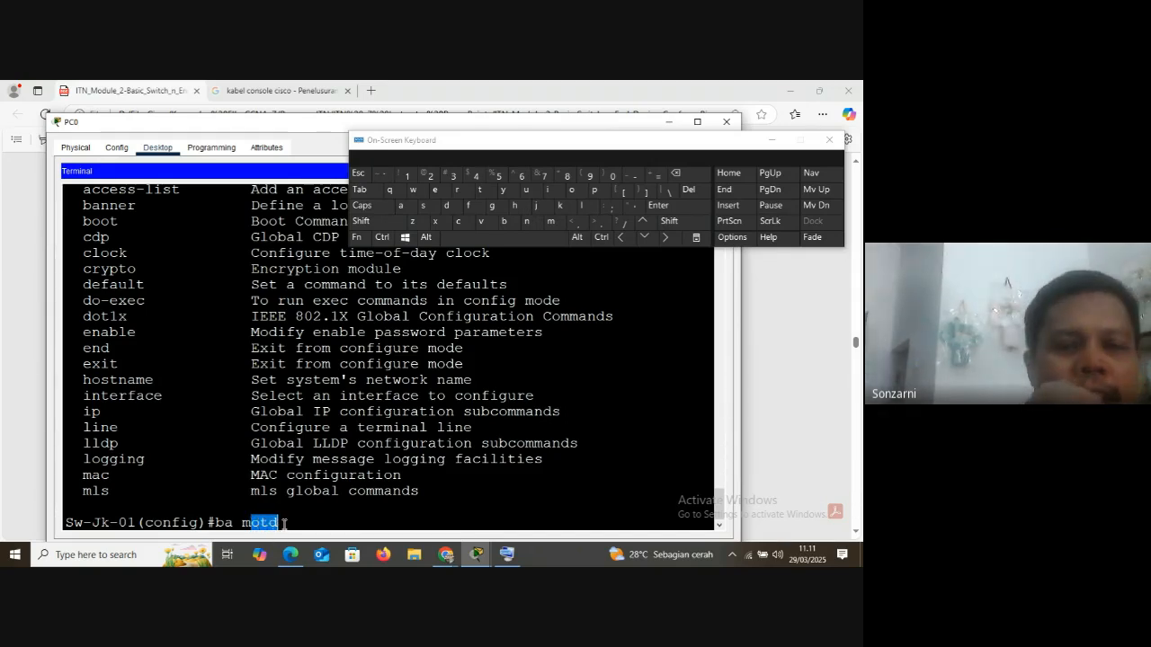
left_click(285, 523)
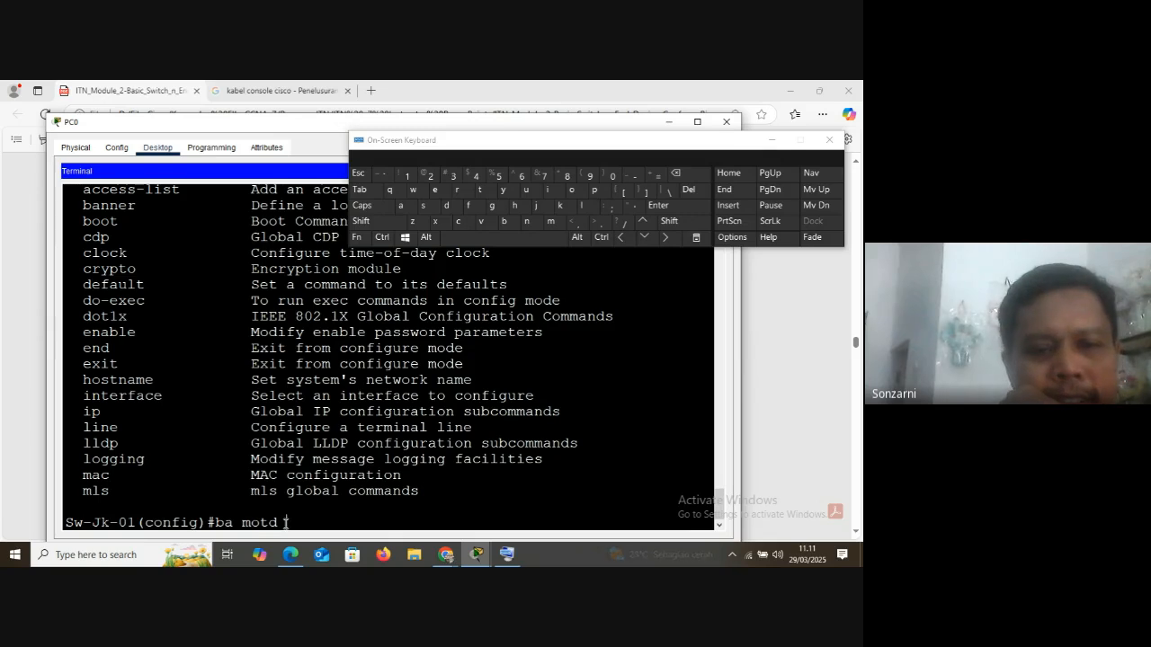
Switch to the module PDF in Microsoft Edge and examine the Password Guidelines on length, character combinations and reuse across devices
mouse_move(291, 559)
left_click(288, 499)
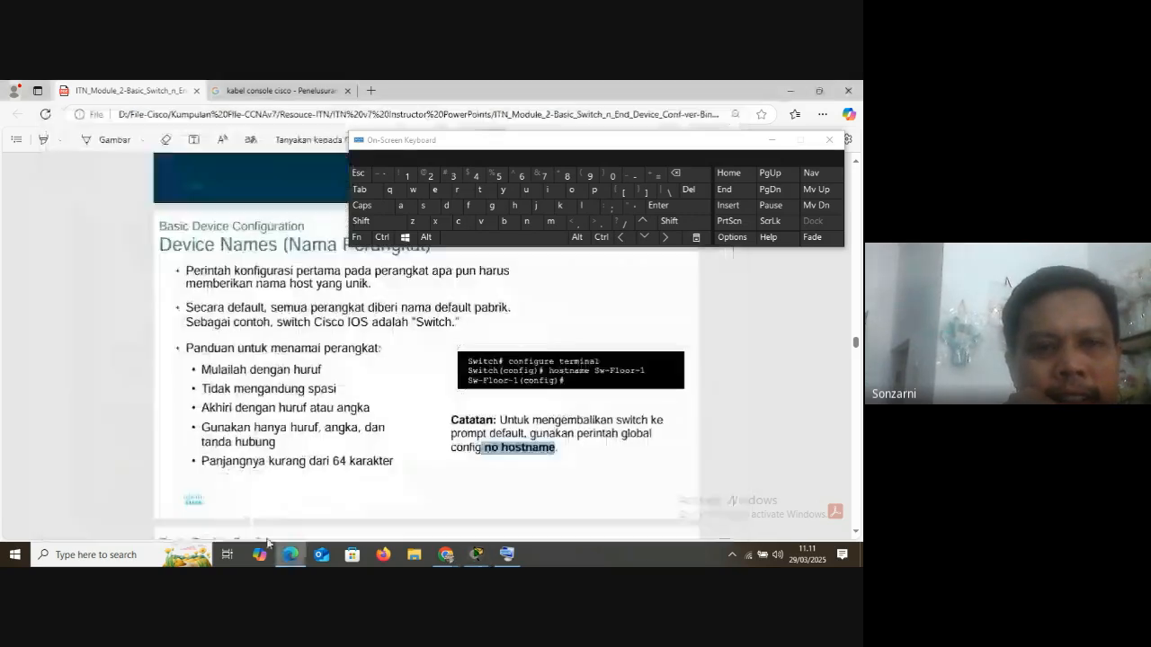
scroll(247, 413, "down", 5)
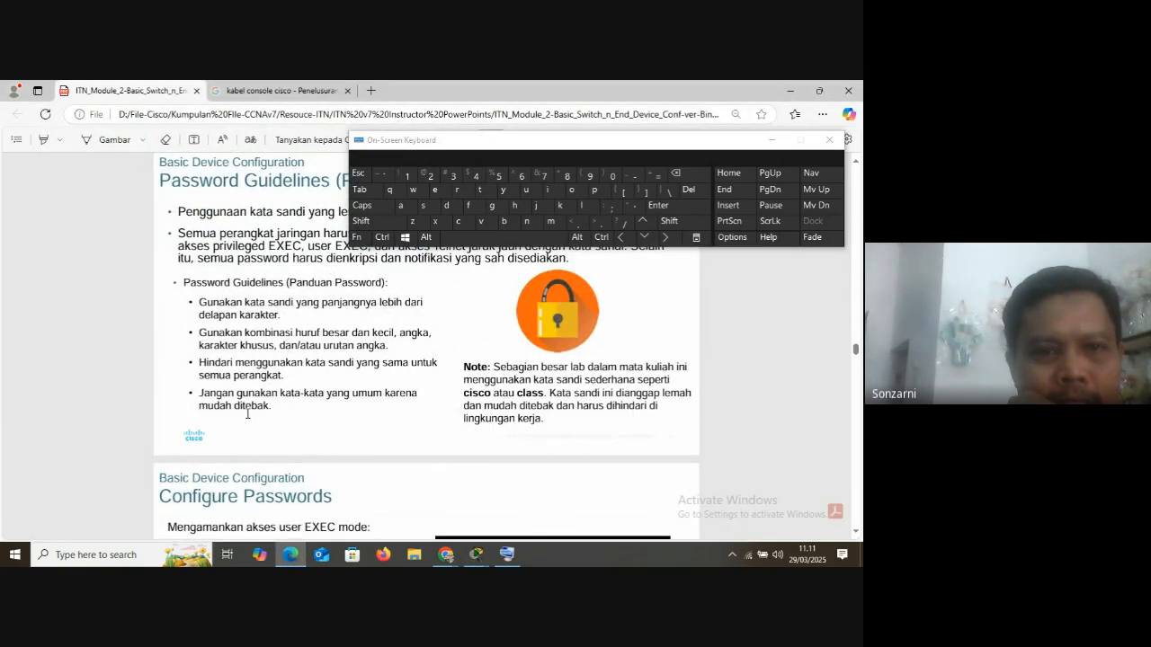
scroll(248, 414, "up", 1)
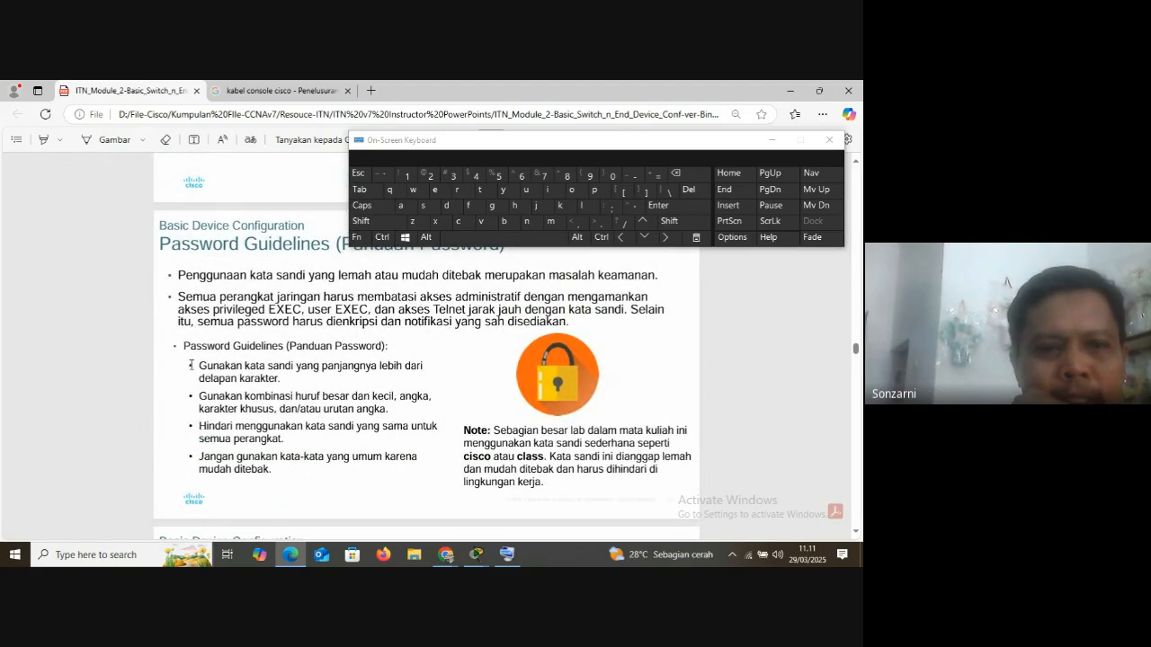
left_click_drag(185, 348, 407, 372)
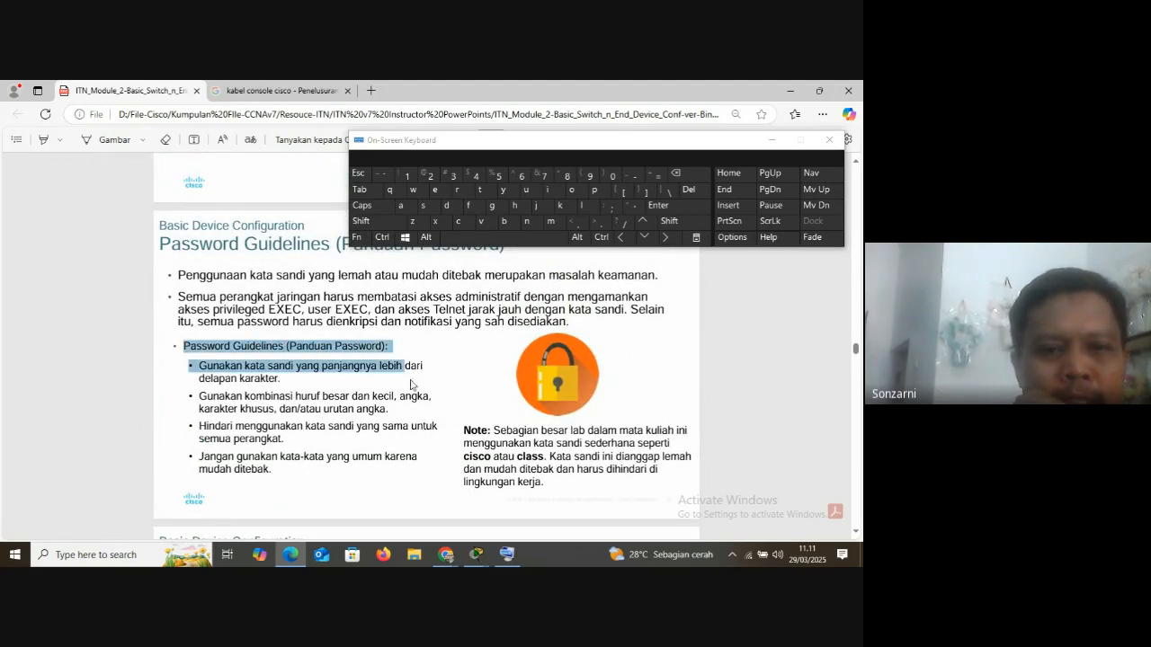
left_click(304, 386)
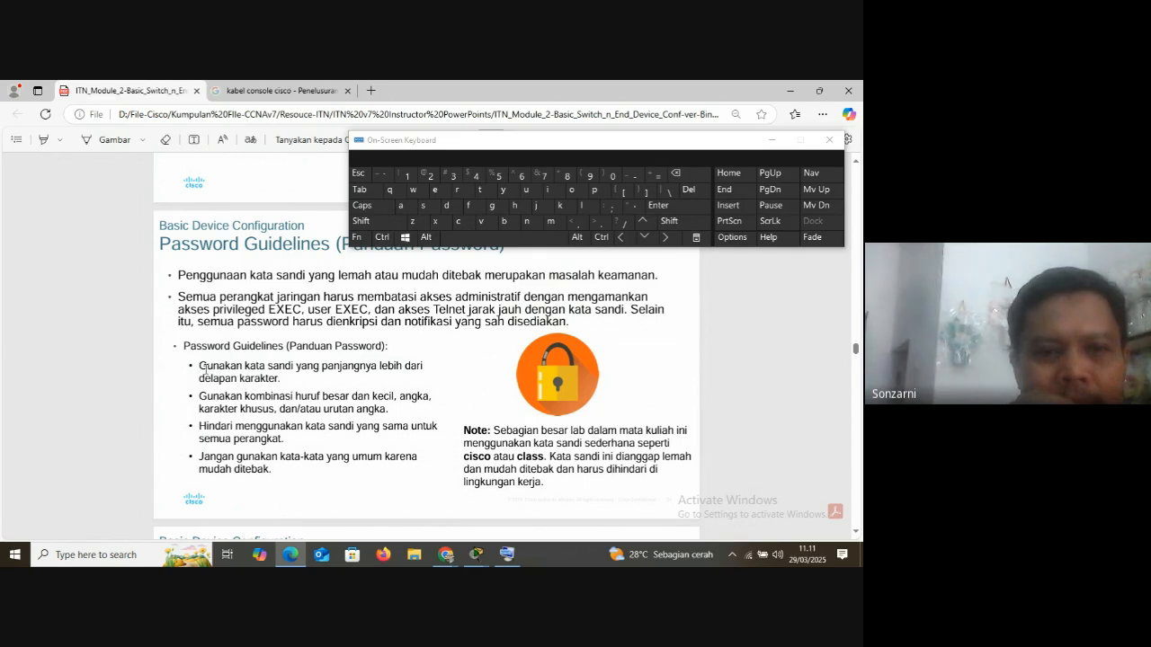
left_click_drag(200, 370, 287, 379)
left_click(432, 376)
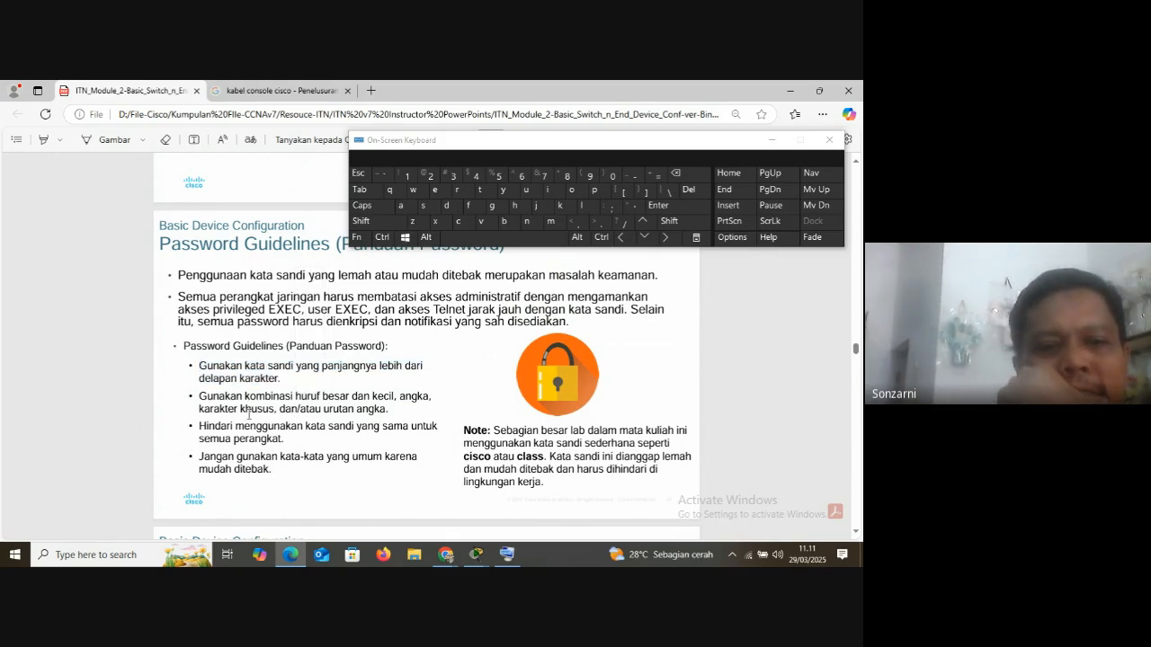
left_click_drag(246, 396, 388, 409)
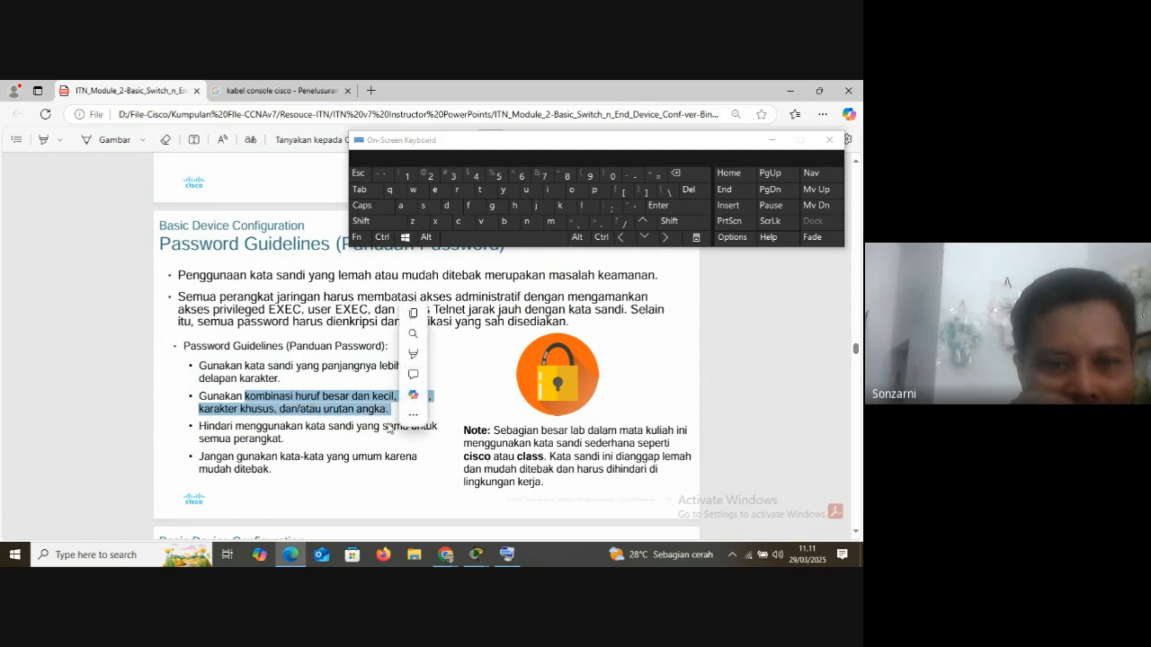
left_click(292, 442)
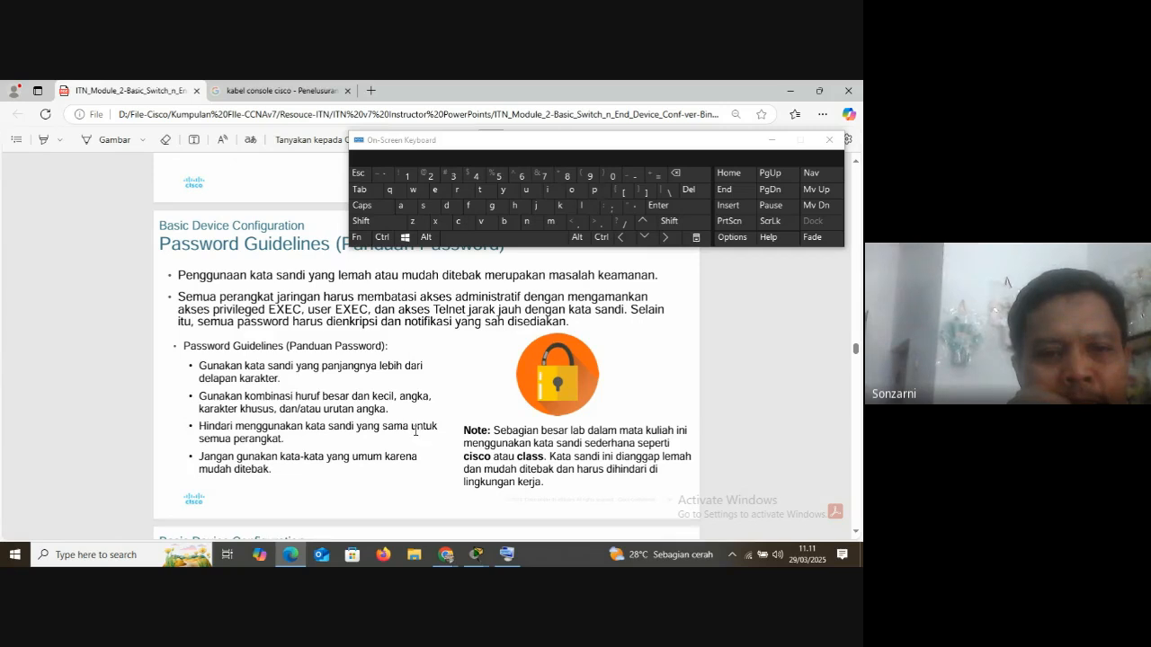
left_click_drag(201, 425, 286, 440)
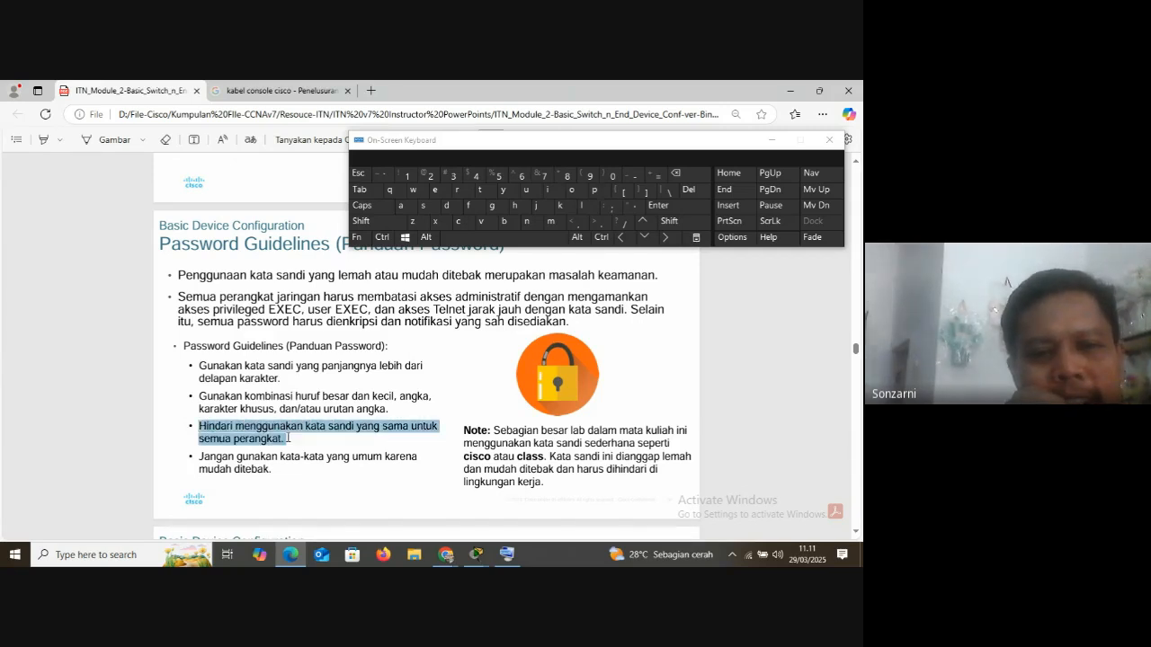
right_click(322, 448)
left_click(253, 471)
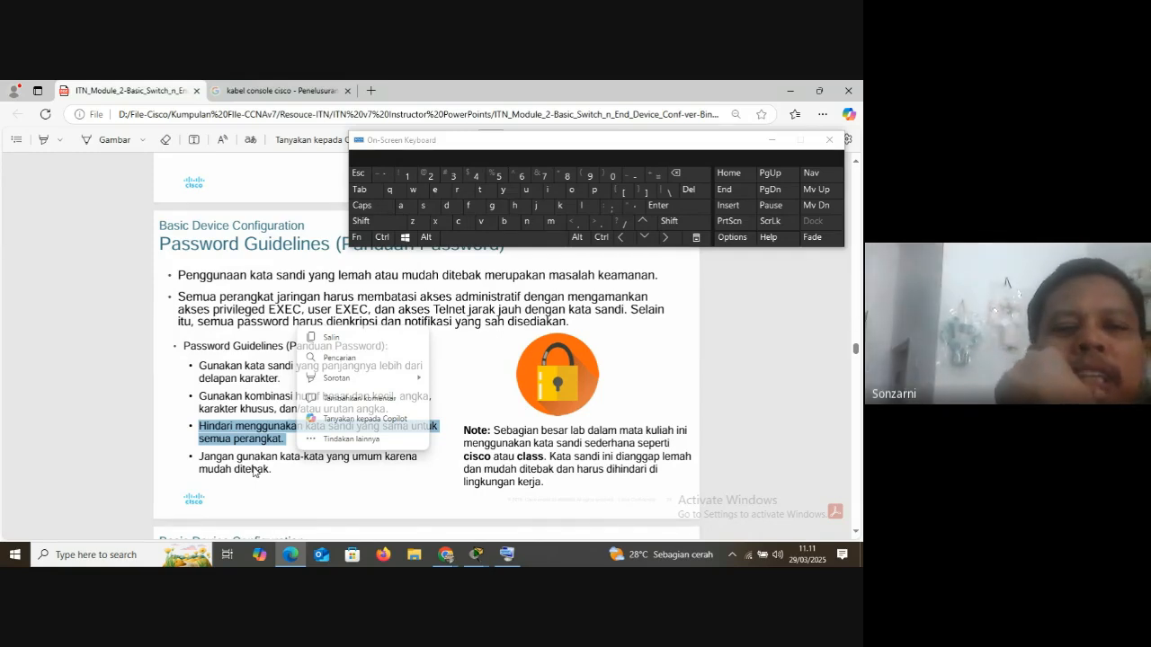
left_click(127, 416)
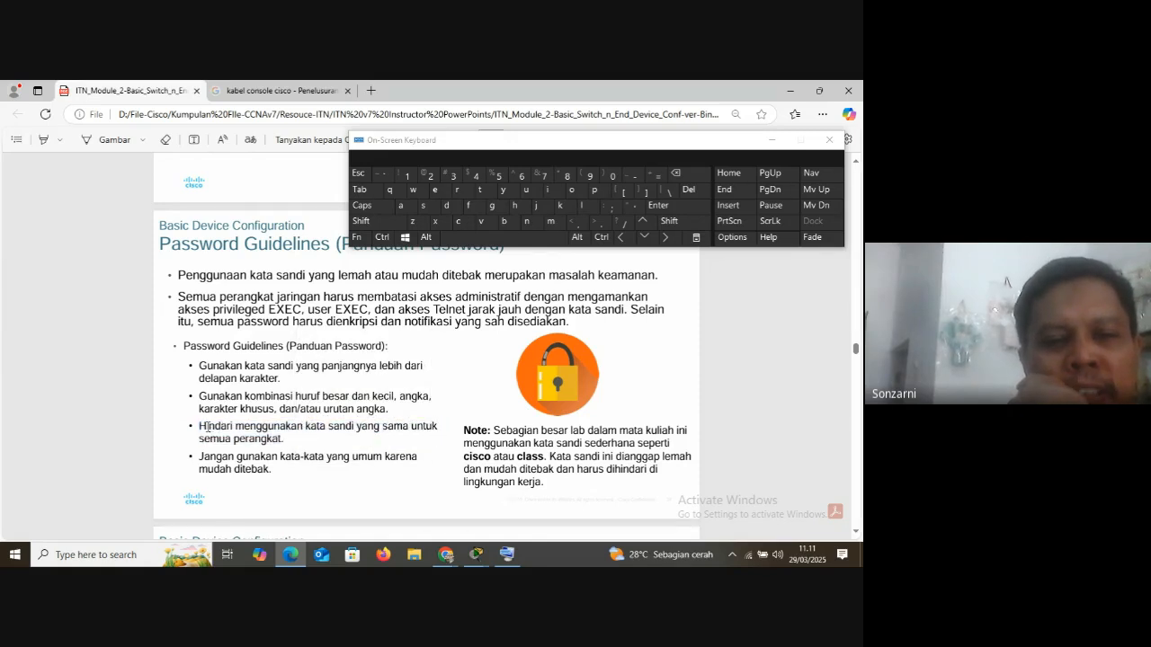
left_click_drag(201, 427, 287, 438)
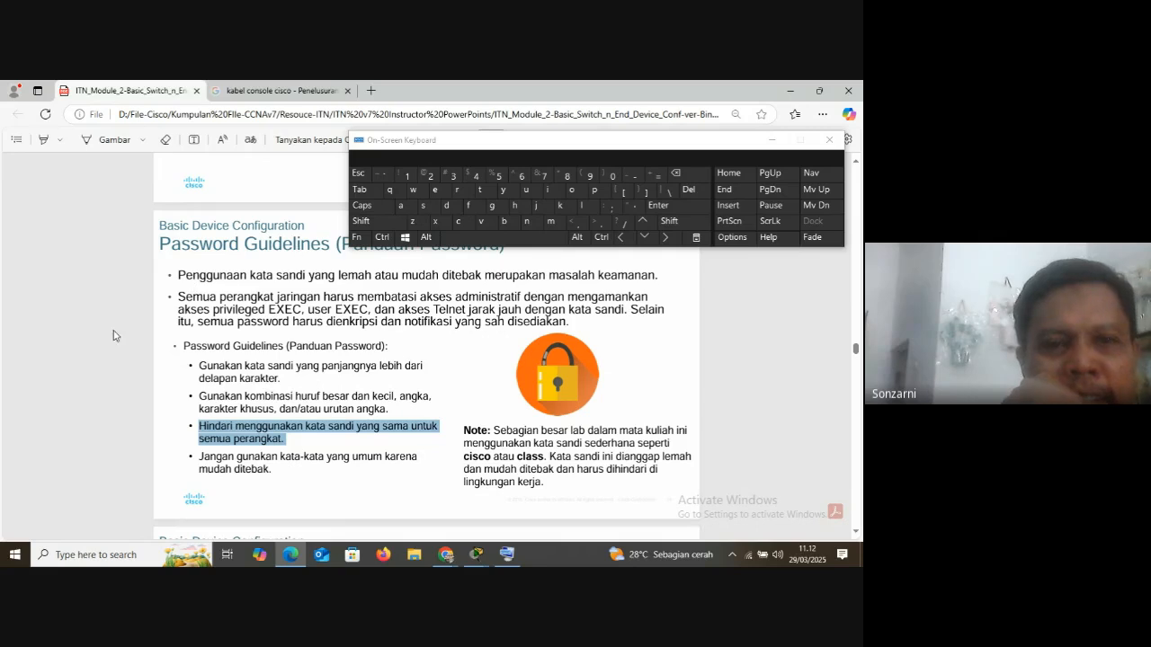
Go to the Banner Messages slide and examine the # delimiter in the banner motd syntax
scroll(211, 301, "down", 6)
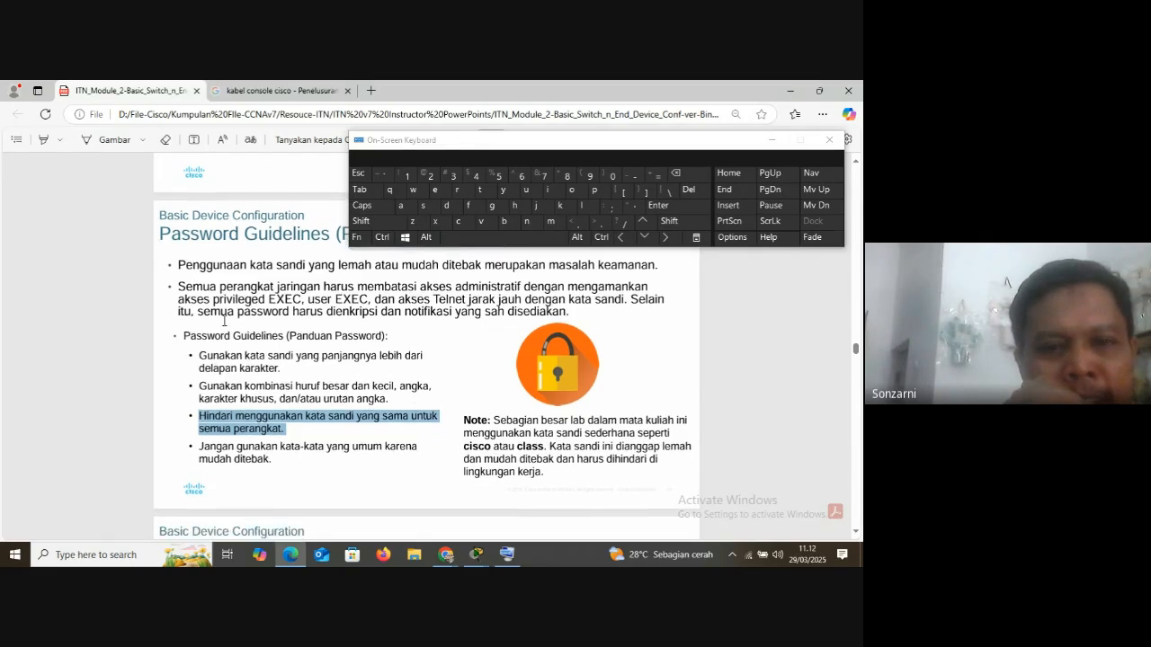
scroll(220, 314, "up", 3)
scroll(224, 321, "down", 5)
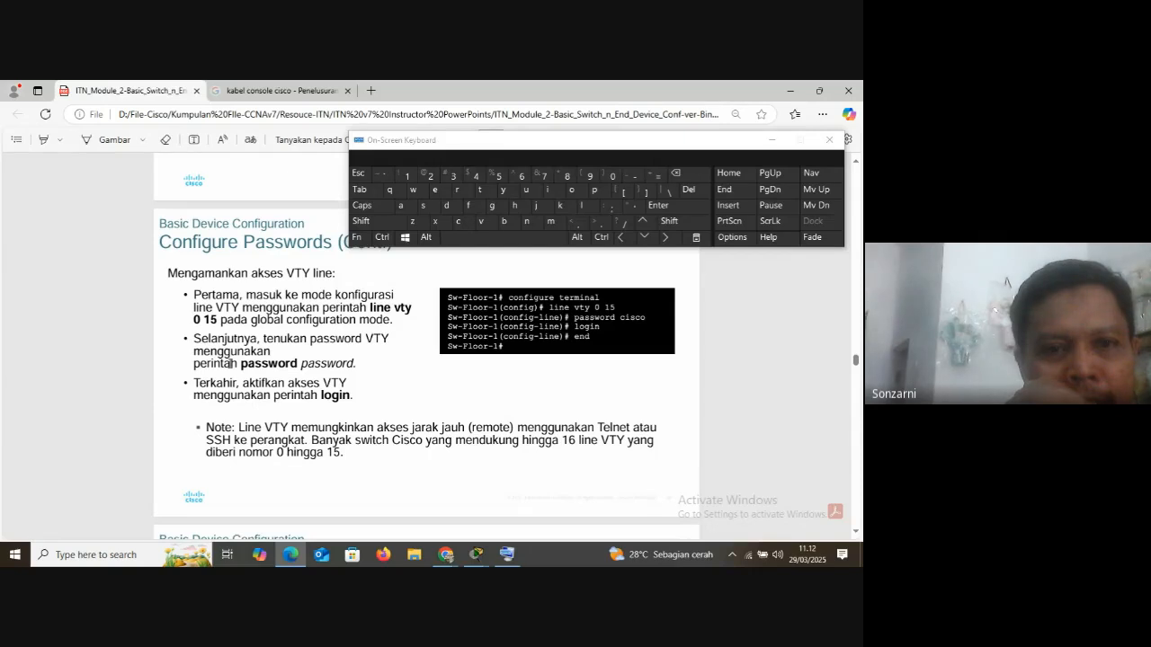
scroll(230, 362, "down", 7)
scroll(230, 362, "up", 3)
scroll(230, 363, "down", 3)
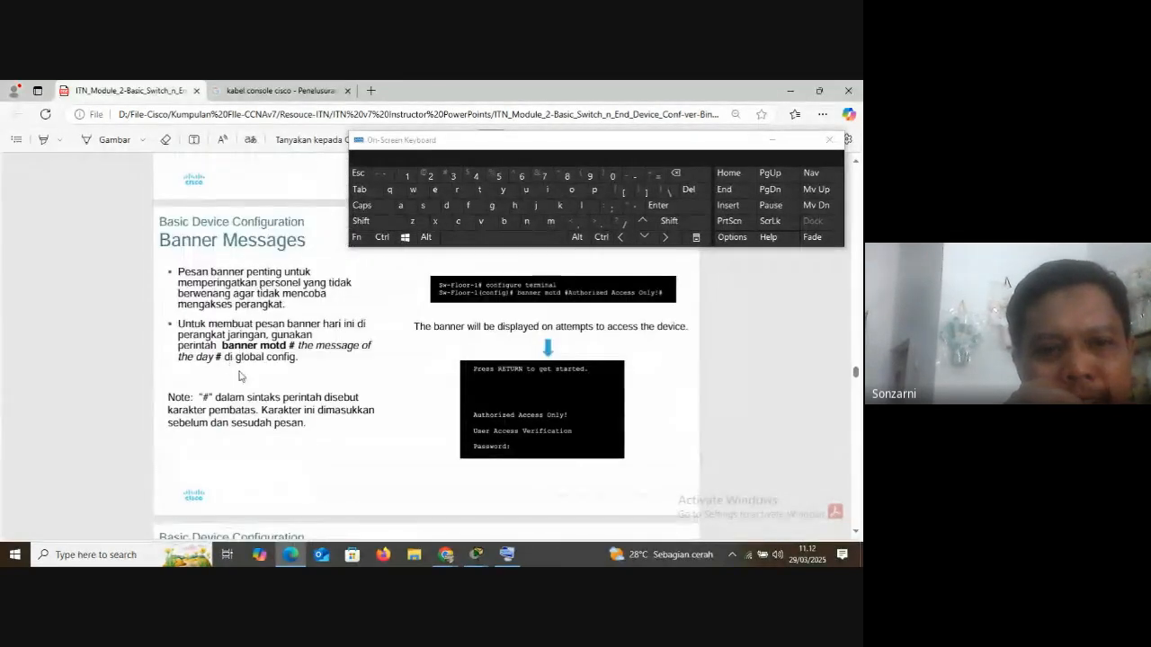
left_click_drag(287, 346, 301, 352)
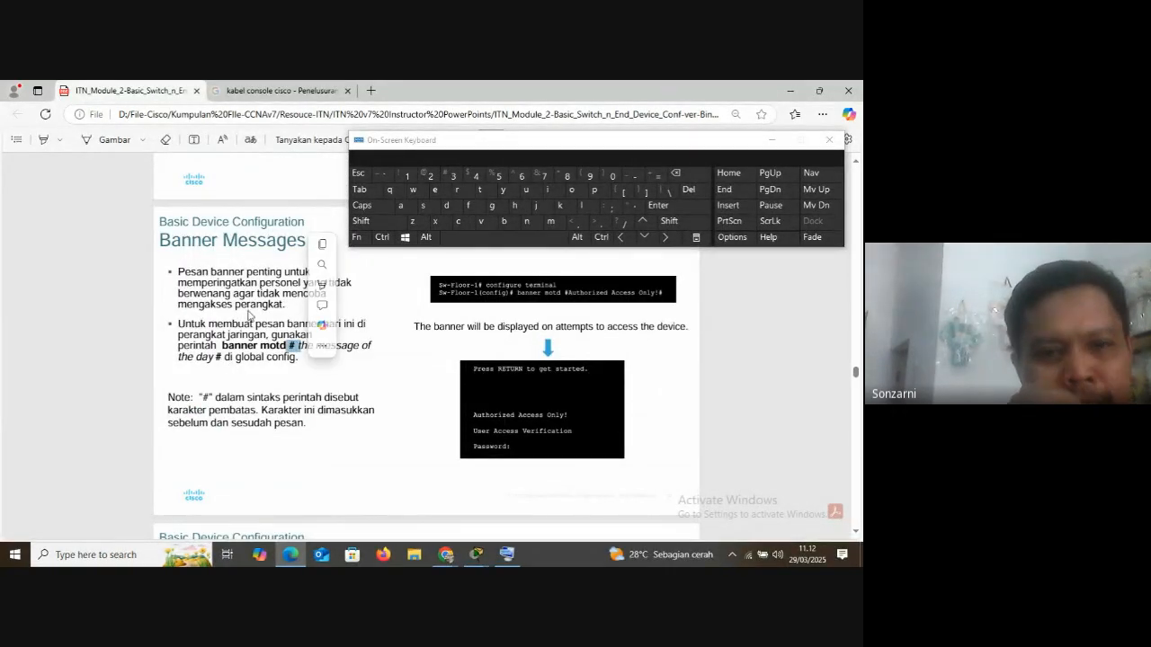
Return to the PC0 terminal in Packet Tracer and complete the banner command's text with #Authorized Access Only!#
left_click(476, 553)
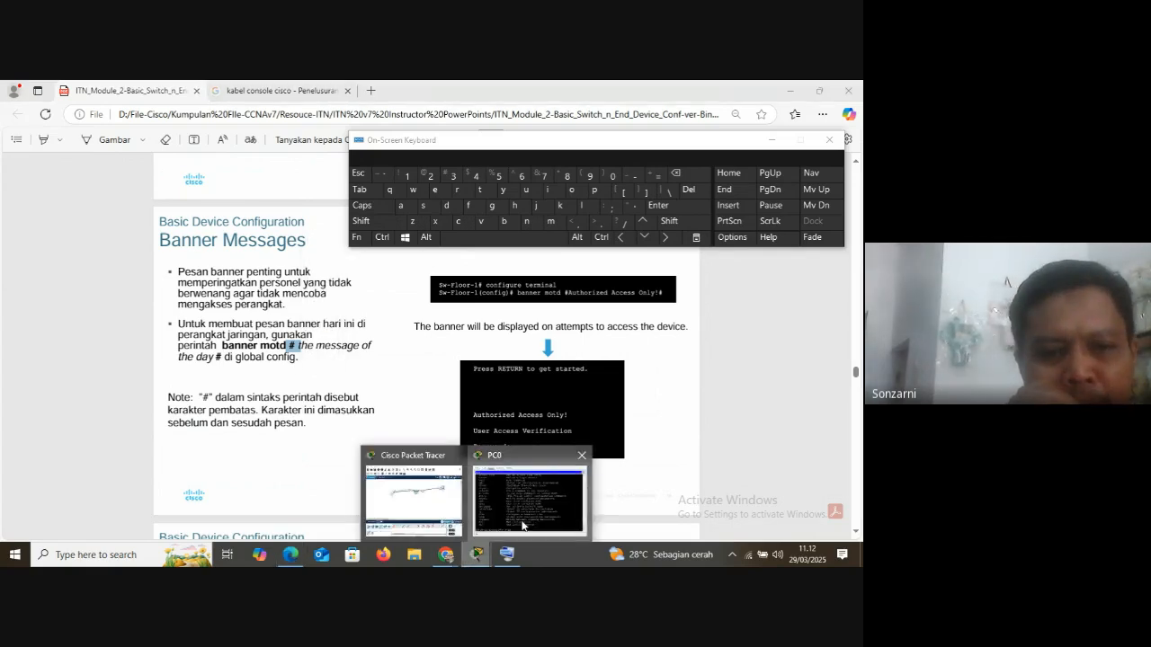
left_click(522, 525)
left_click(361, 221)
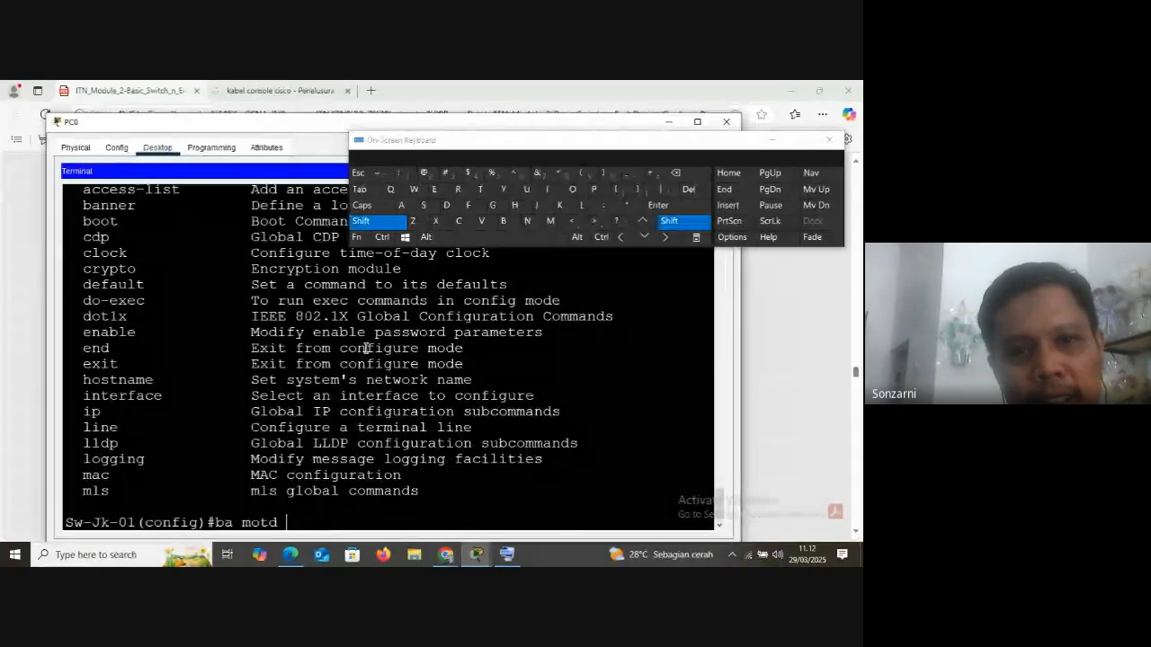
left_click(444, 175)
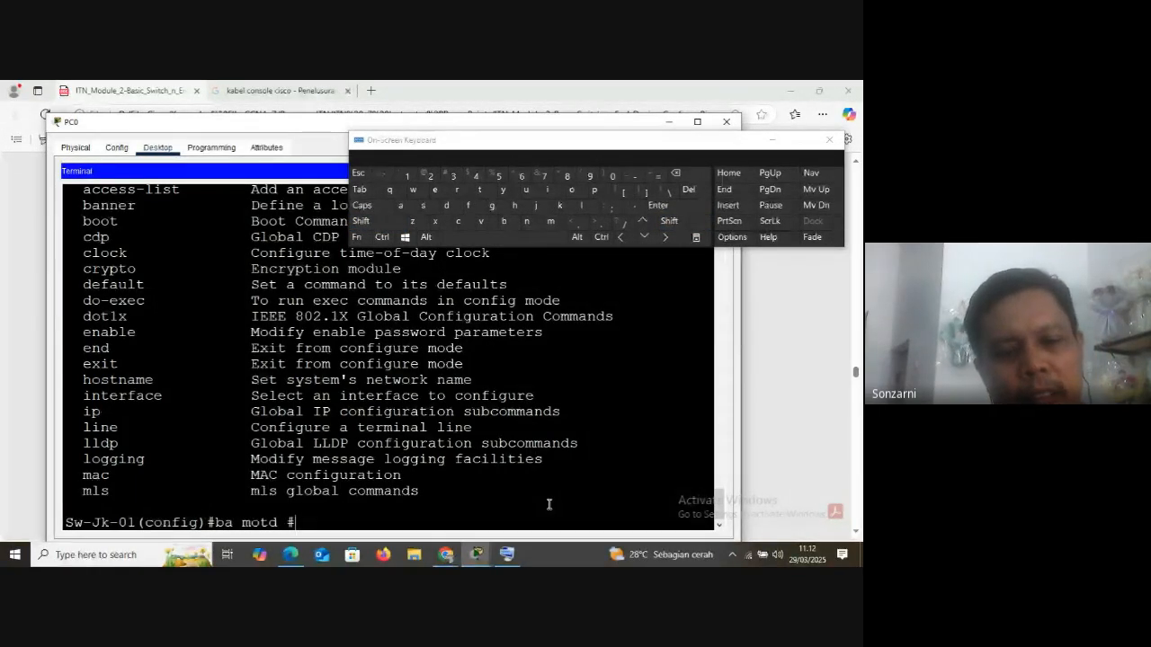
type("Au")
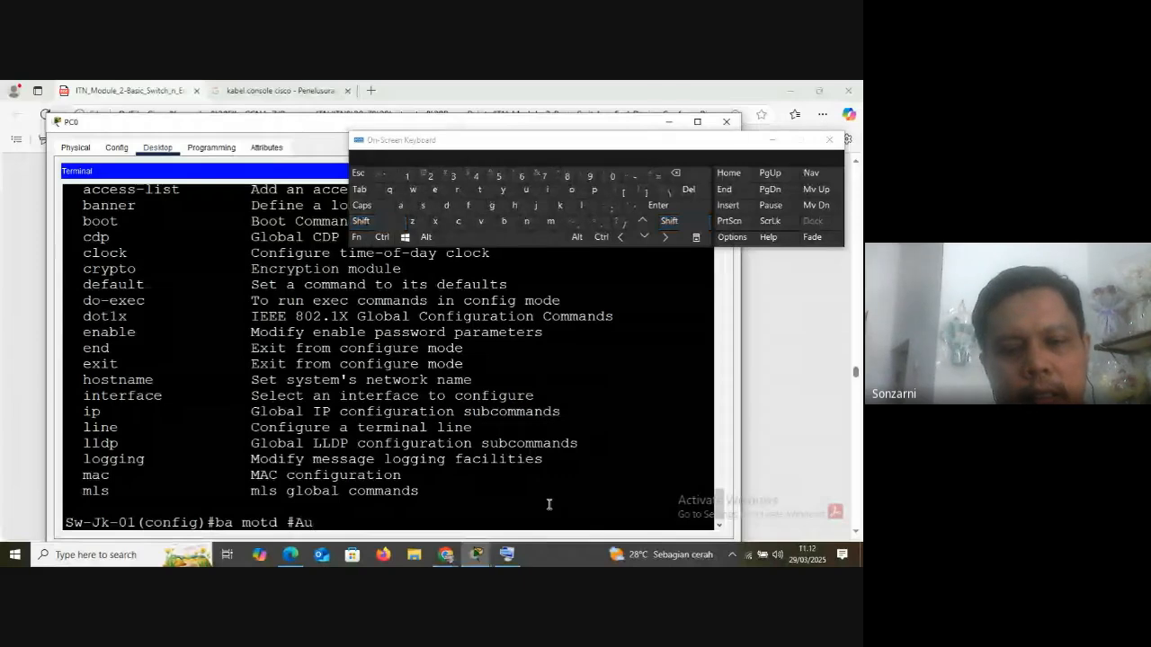
type("thorize")
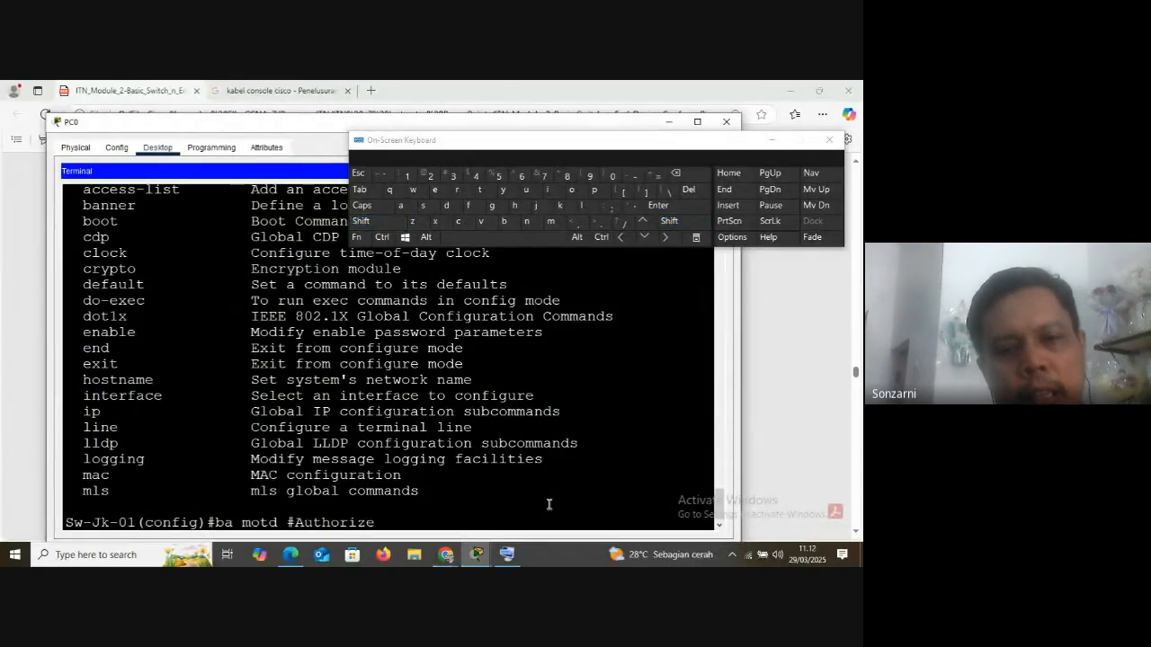
type("d Acces")
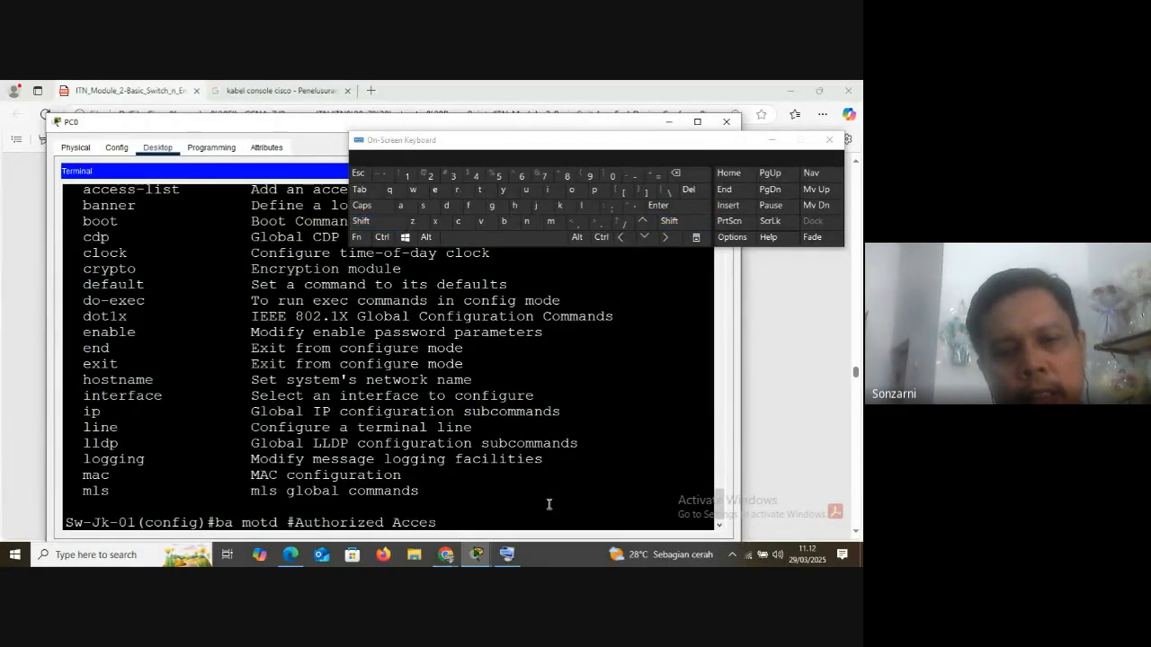
type("s Only")
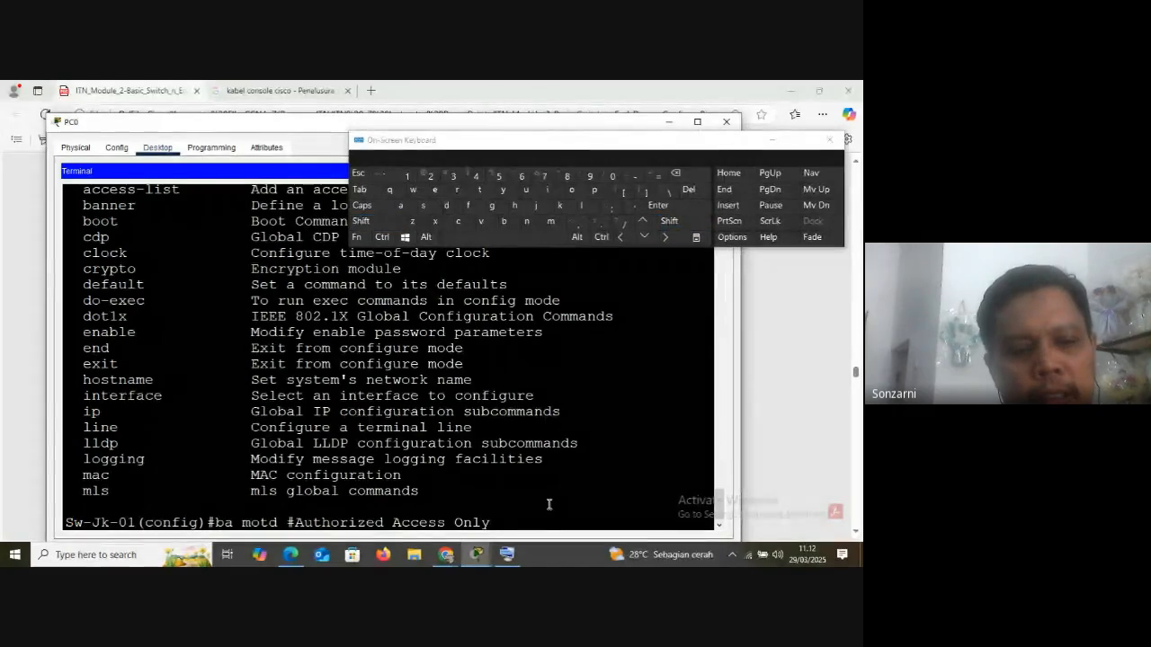
type("!#")
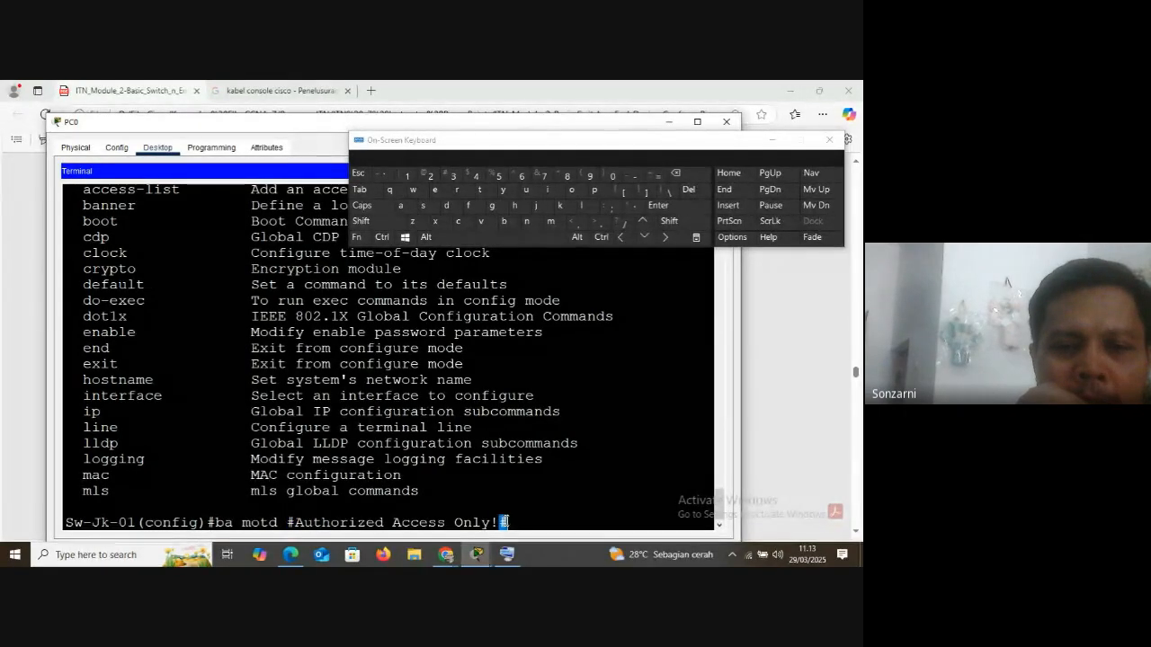
left_click_drag(295, 523, 501, 518)
scroll(155, 377, "up", 5)
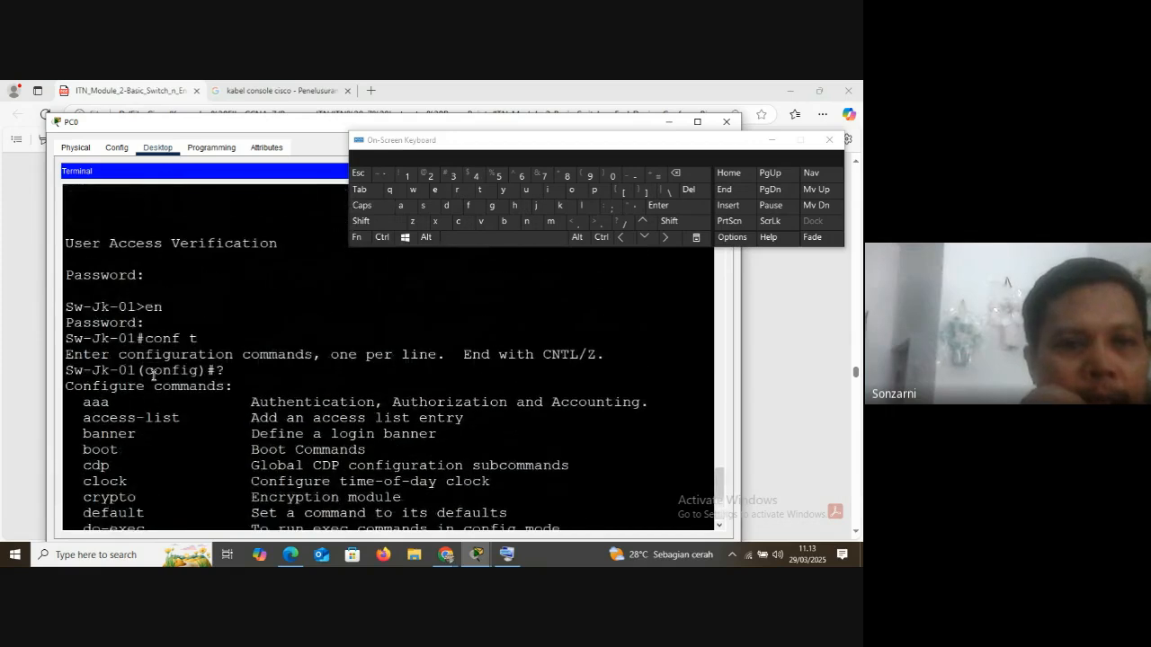
Point out the earlier User Access Verification prompt and run the prepared ba motd #Authorized Access Only!# command
left_click_drag(67, 242, 307, 253)
scroll(300, 359, "down", 5)
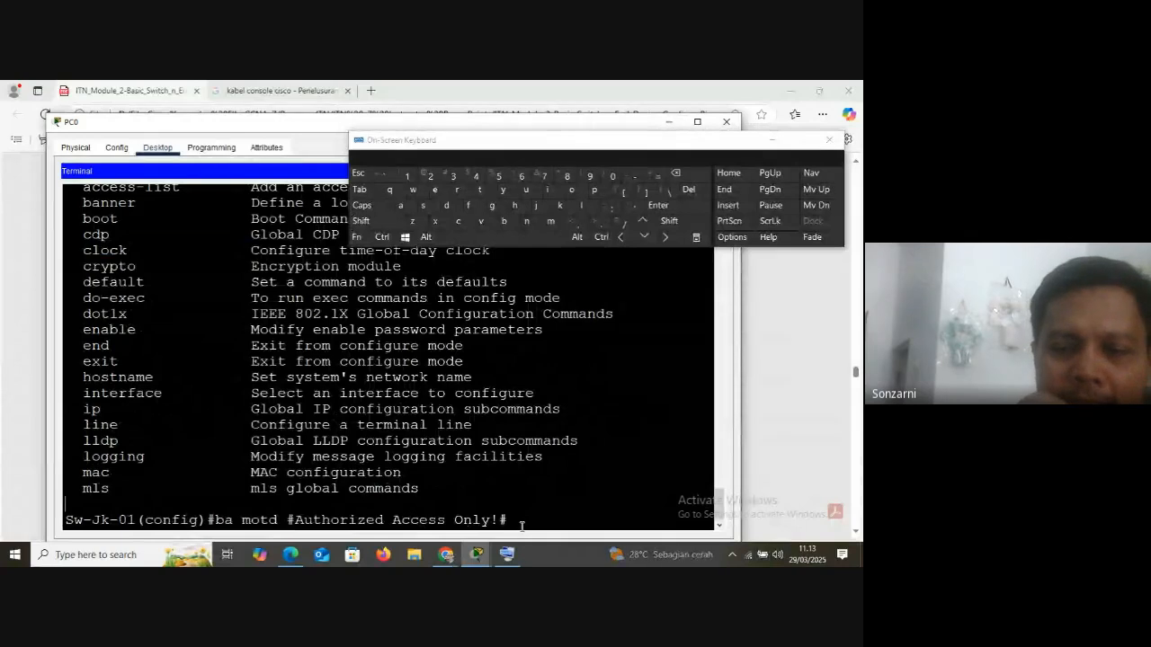
key("Return")
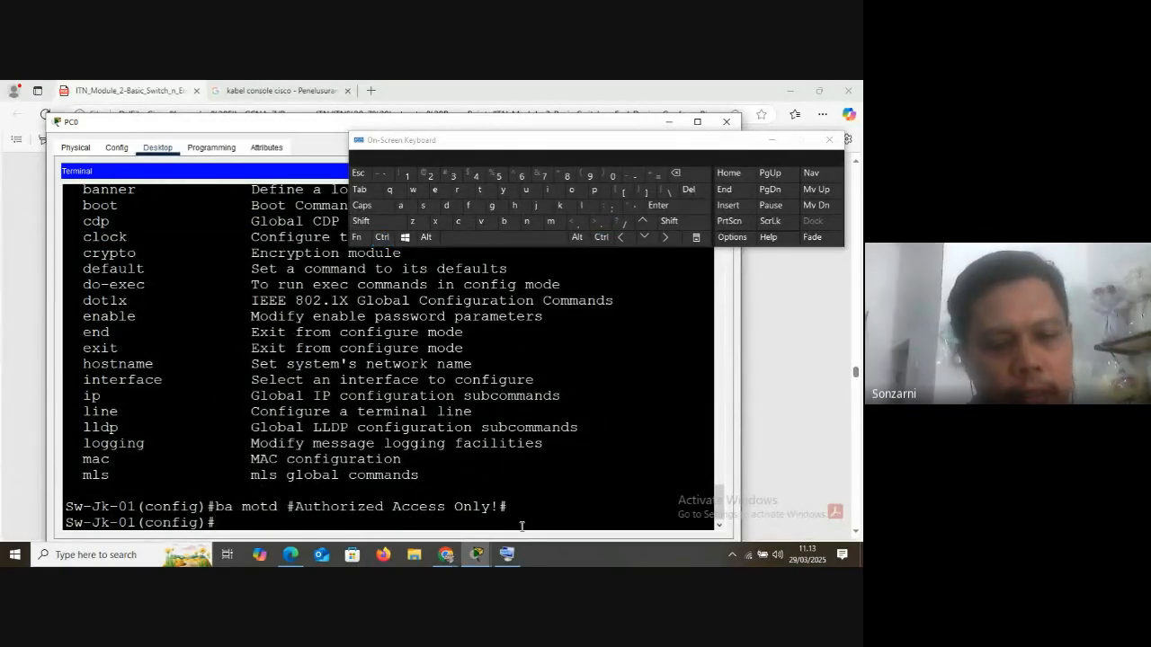
Exit configuration mode and the console session, and restart the session to check the banner text above User Access Verification
type("ex")
key("Return")
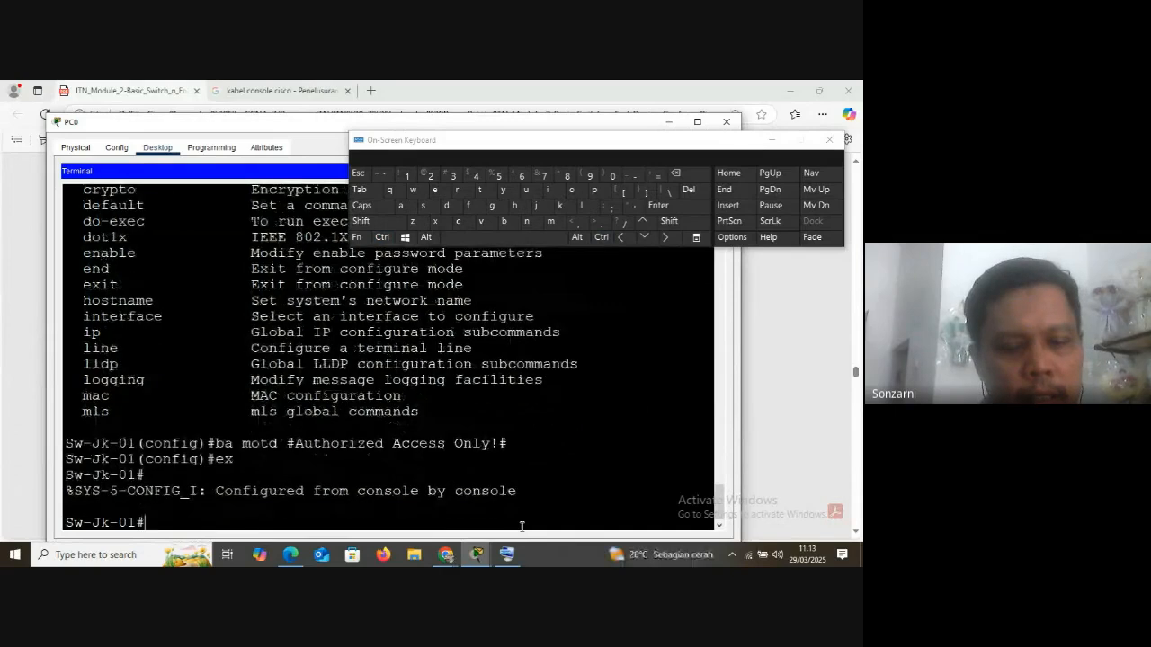
key("ctrl+z")
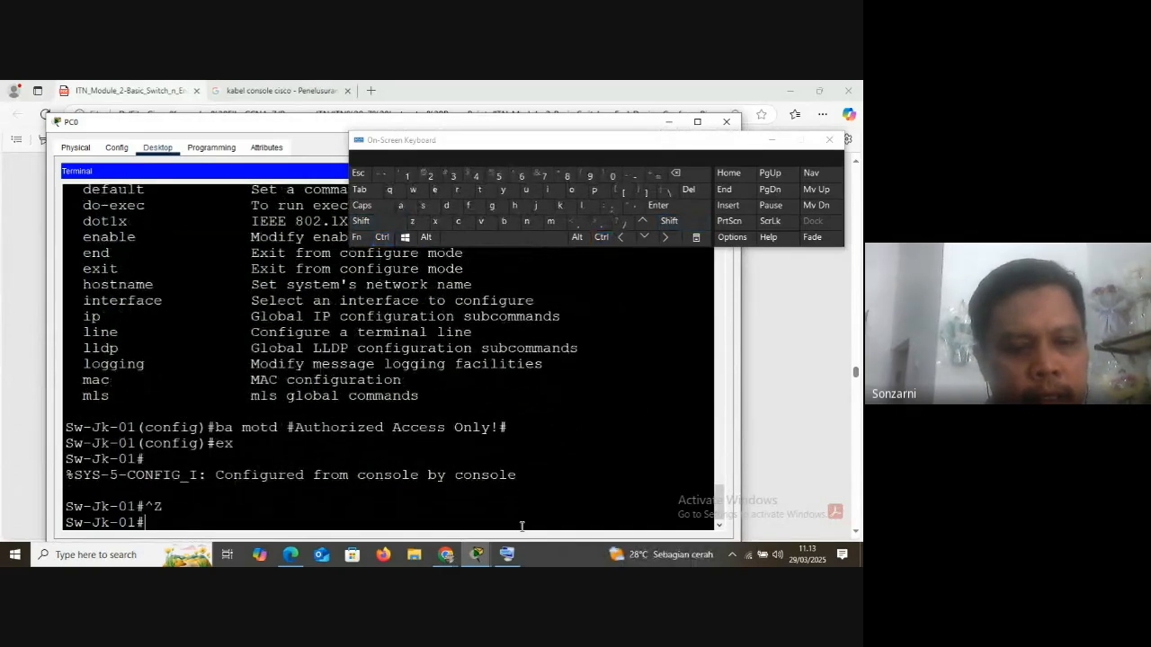
type("ex")
key("Return")
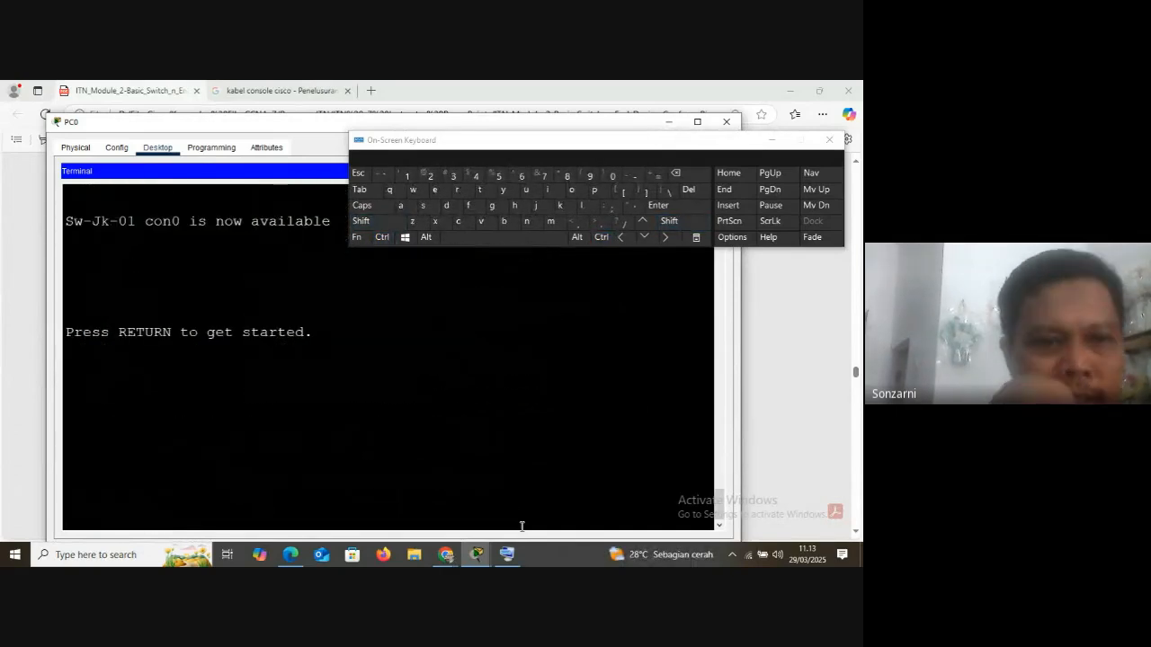
key("Return")
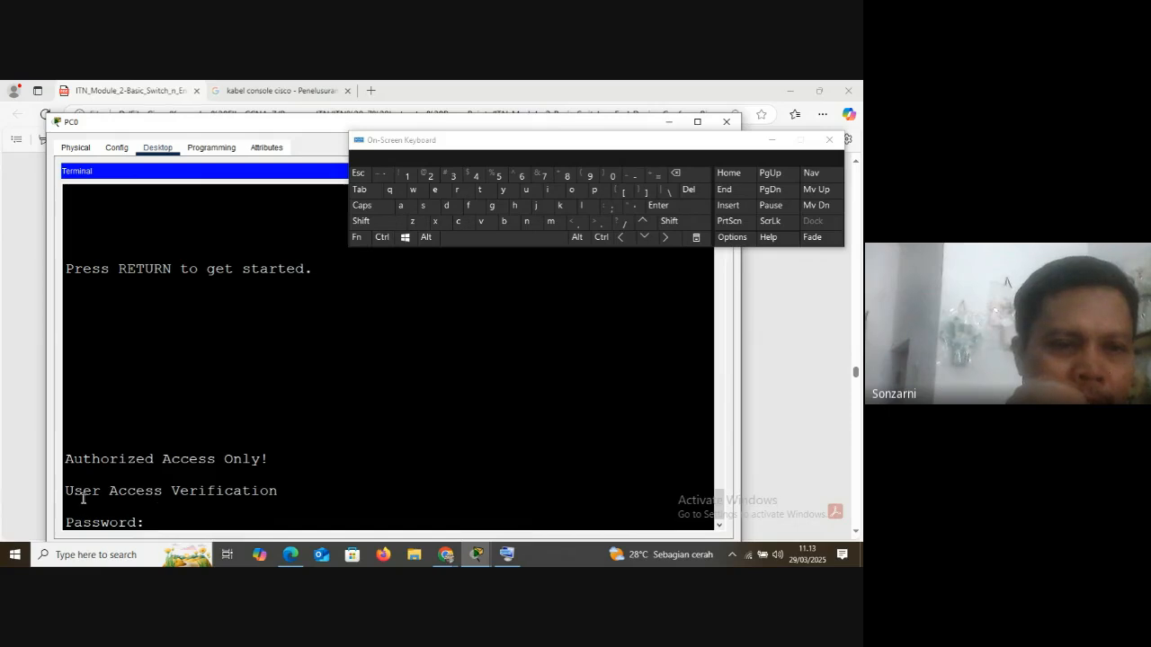
left_click_drag(67, 490, 296, 484)
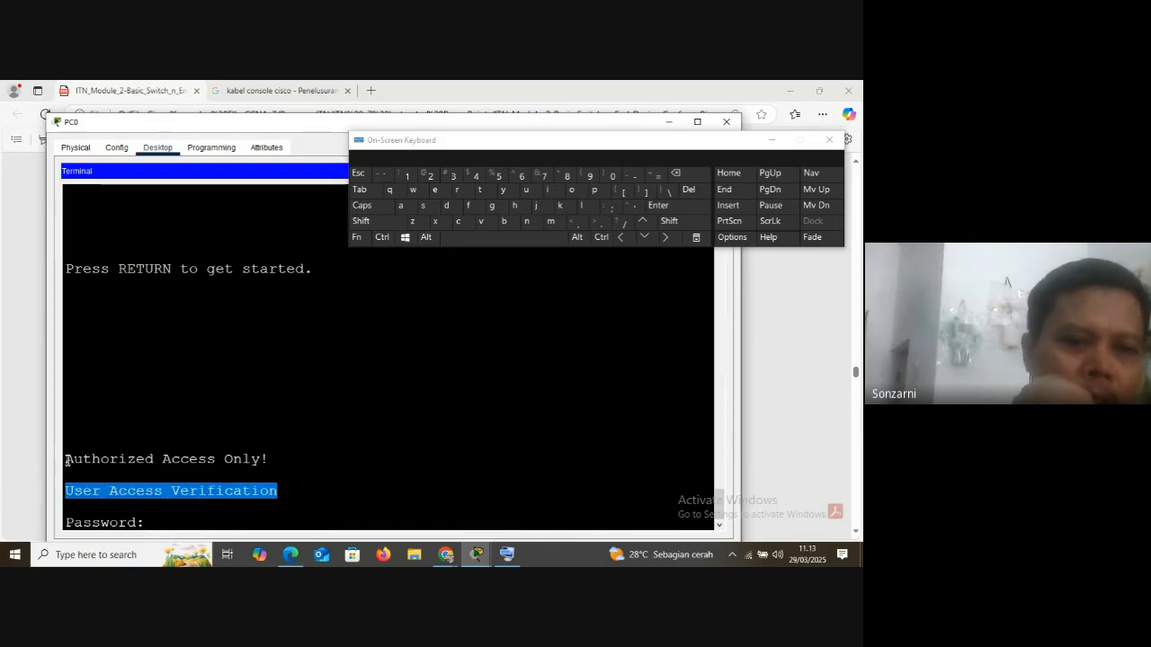
left_click_drag(67, 461, 281, 454)
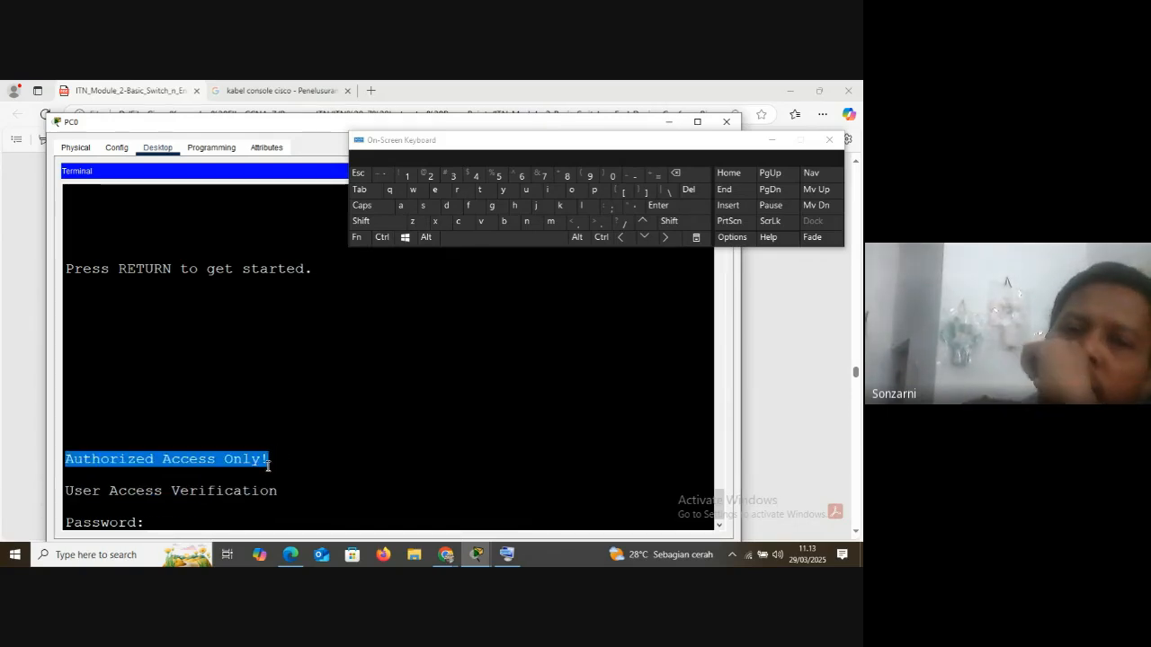
Log in to the switch with the console password and enter privileged EXEC mode with en and the enable password
left_click(192, 519)
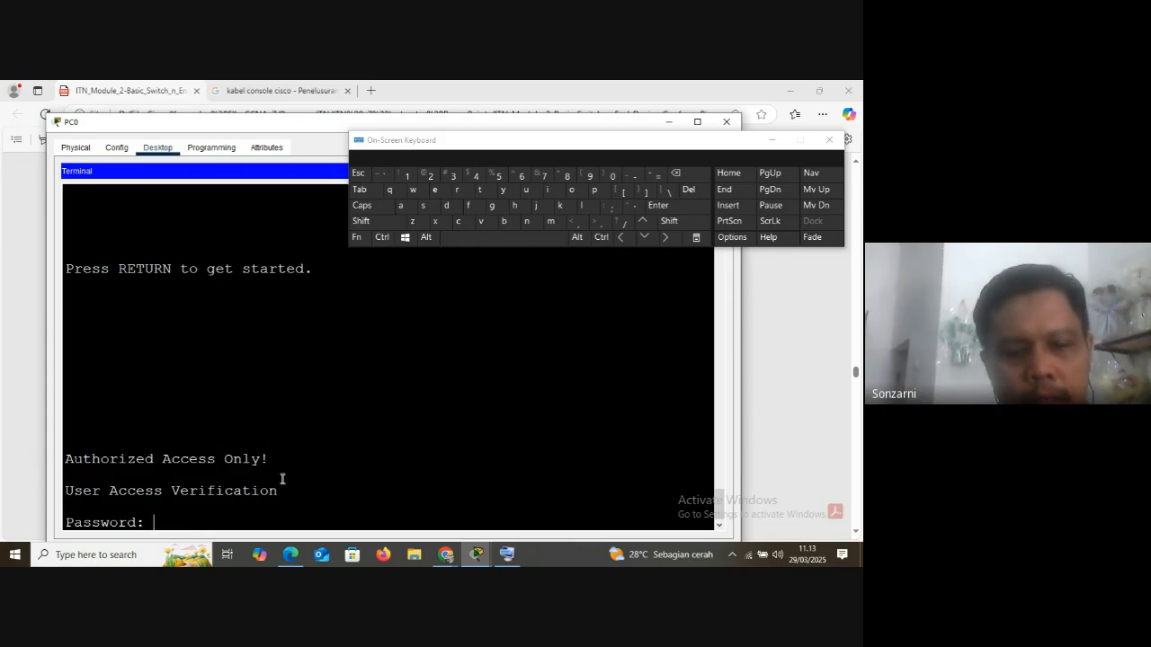
key("Return")
type("en")
key("Return")
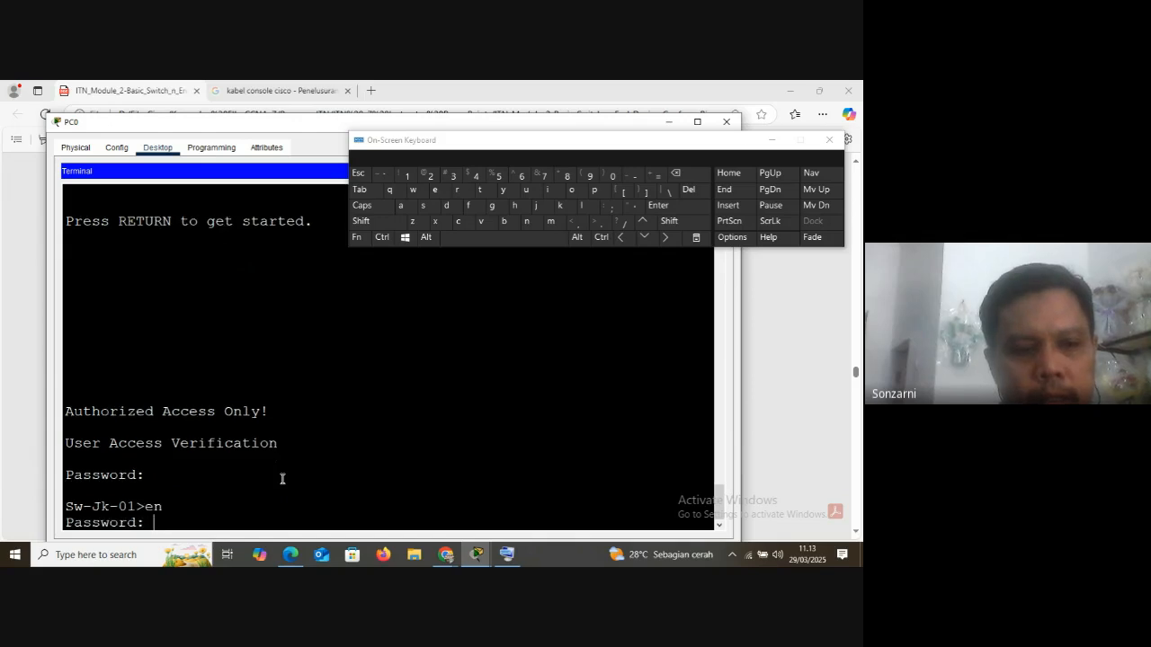
key("Return")
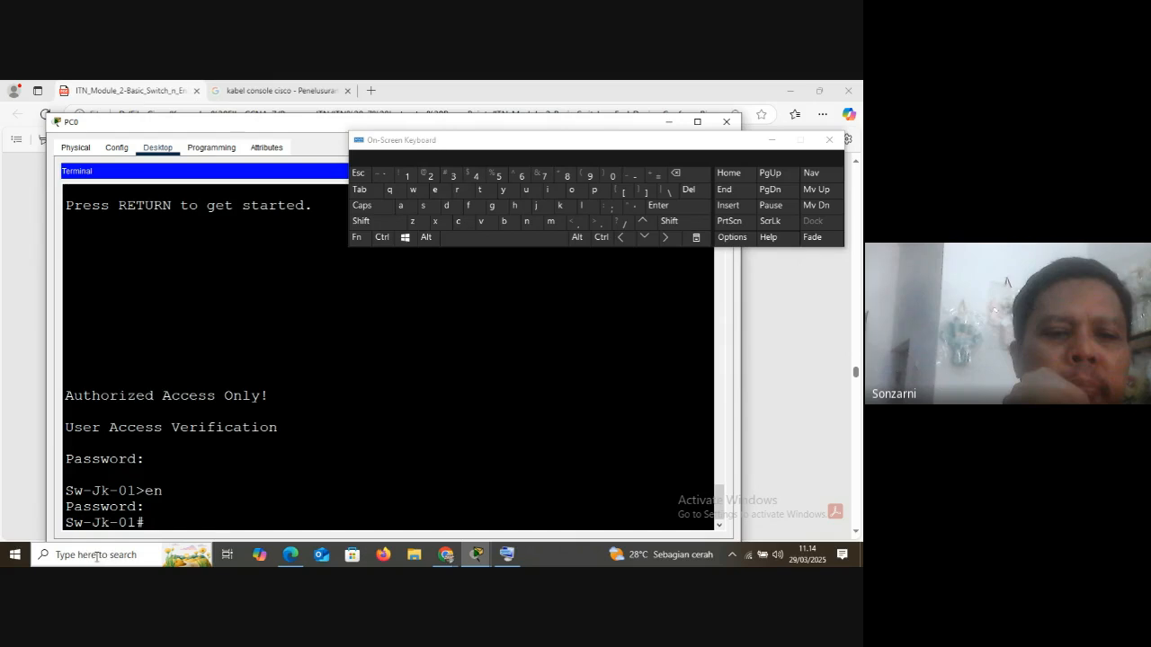
Open Notepad with the on-screen keyboard minimized, and write the note running-config => RAM in a widened window
left_click(96, 555)
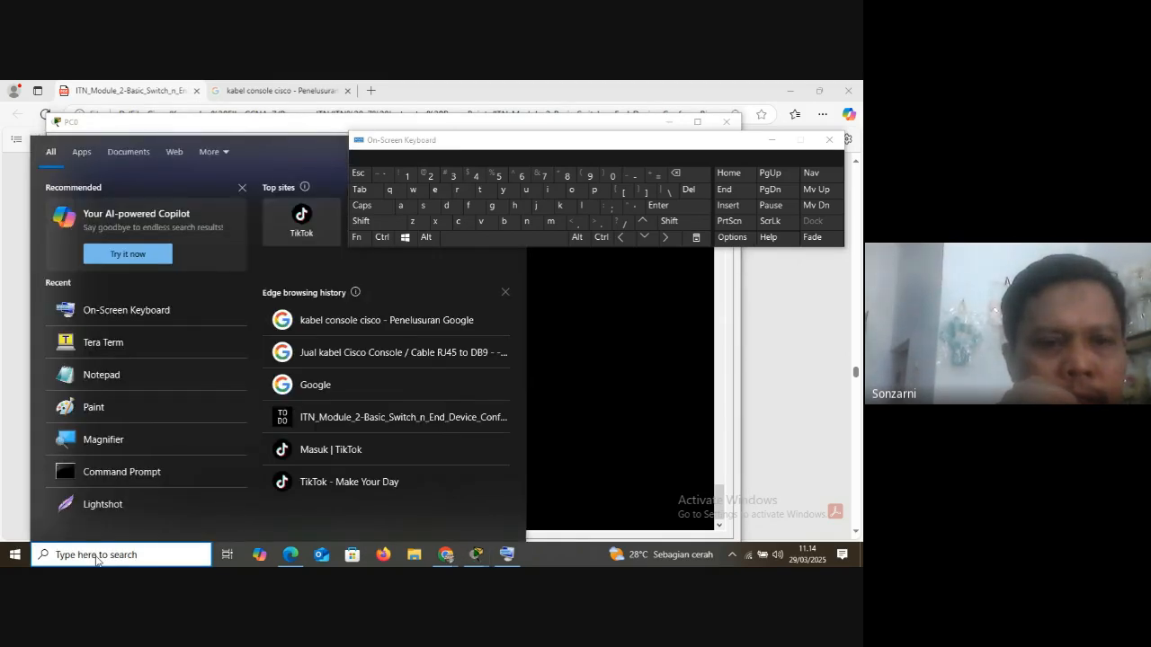
left_click(120, 374)
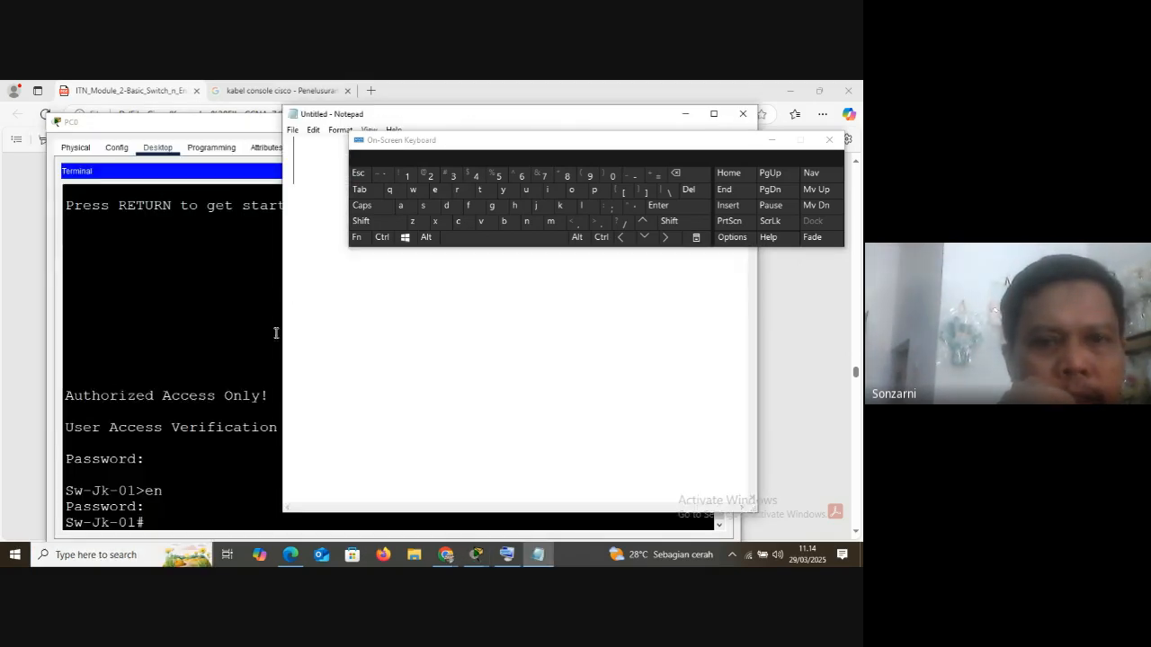
left_click(771, 141)
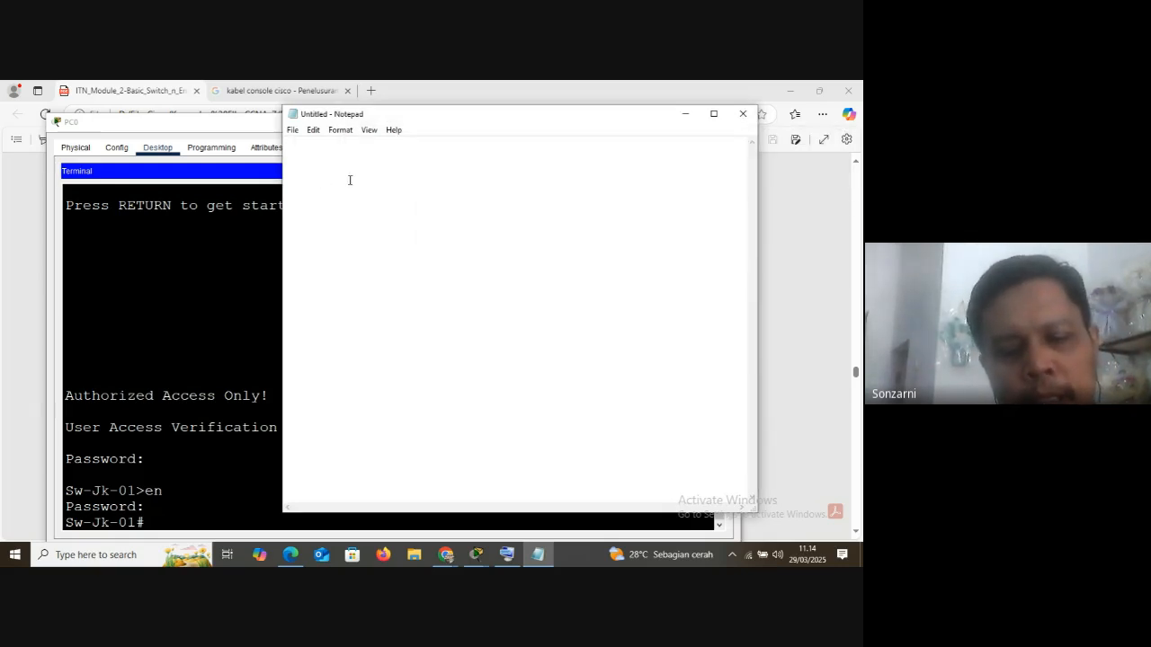
type("running")
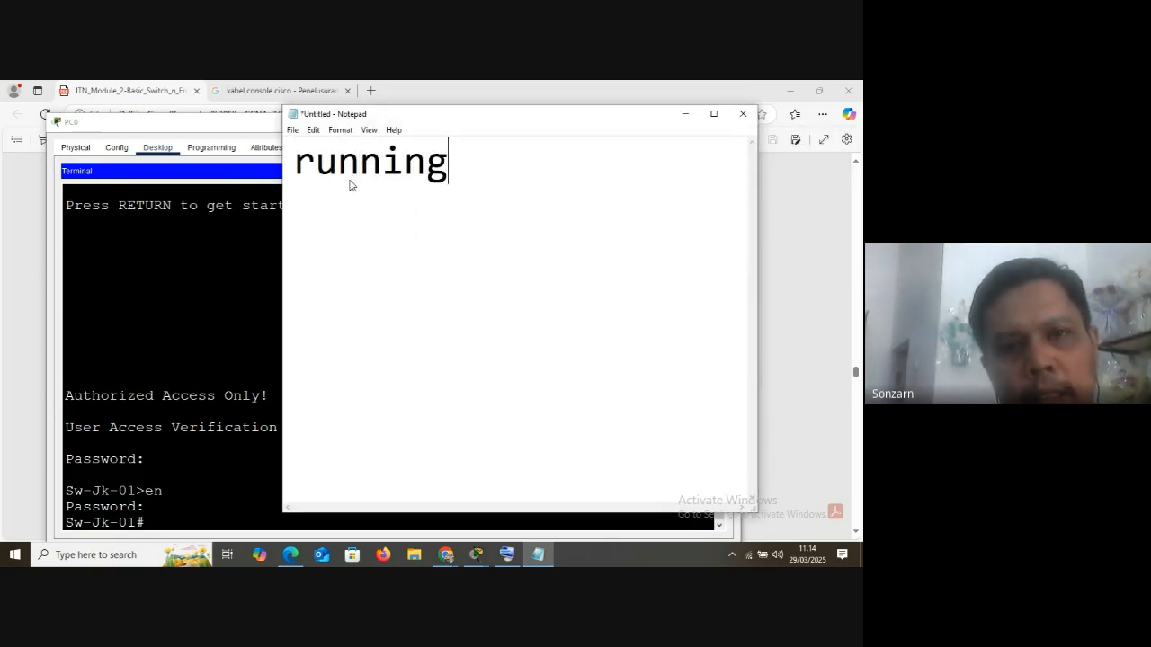
type("-co")
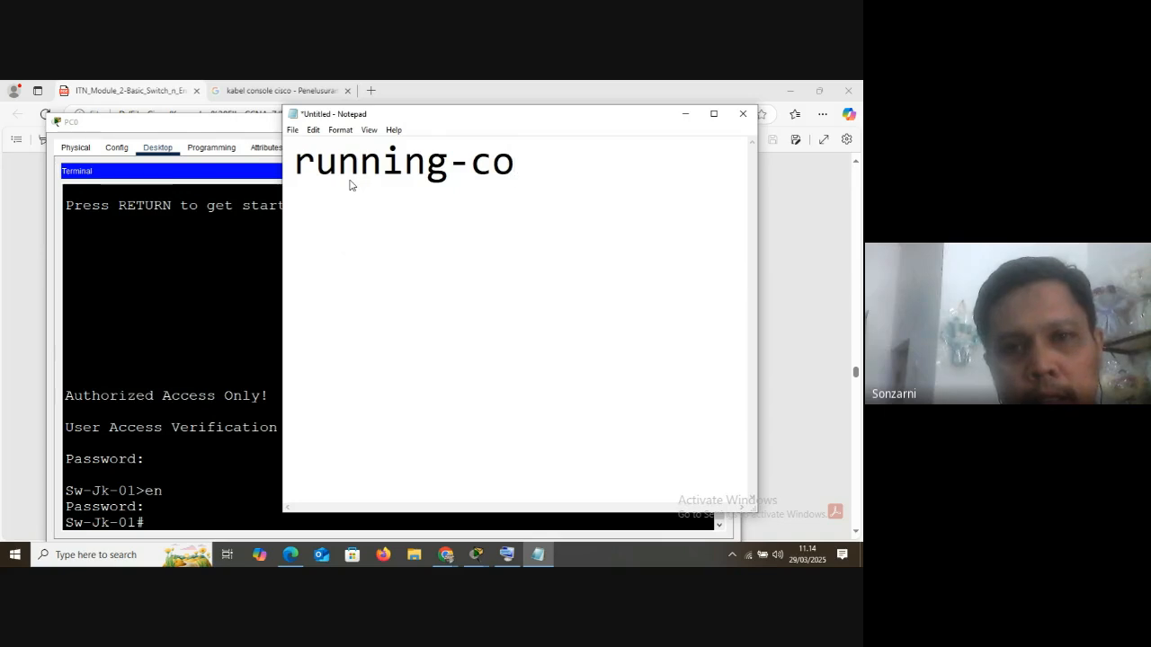
type("nfig")
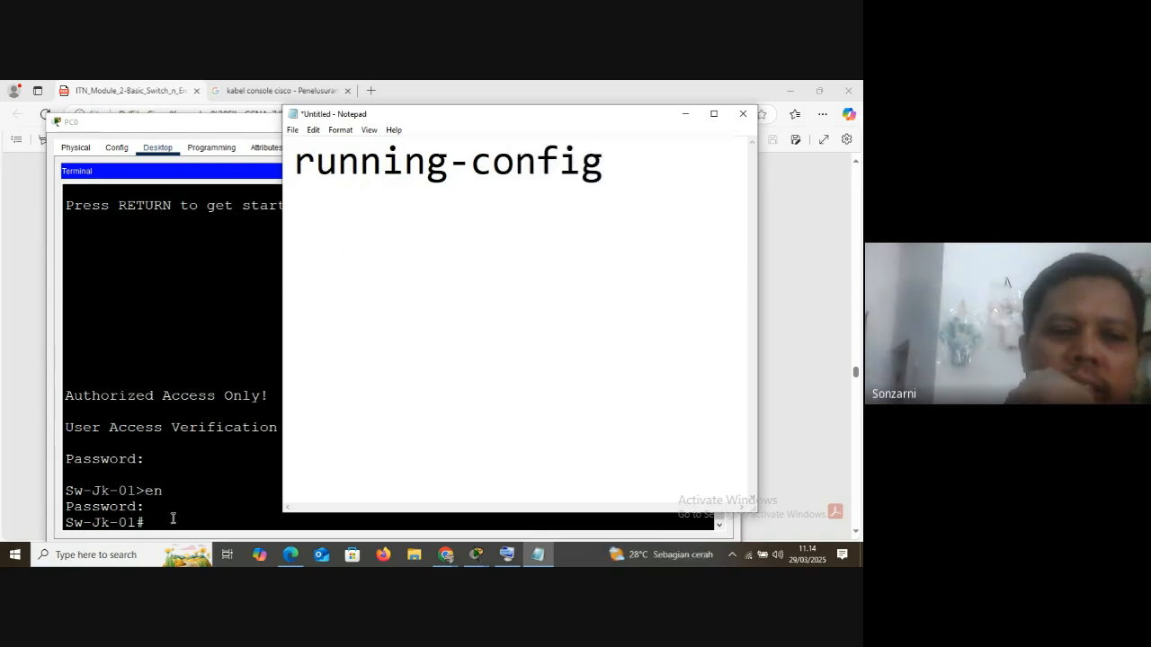
type(" =>")
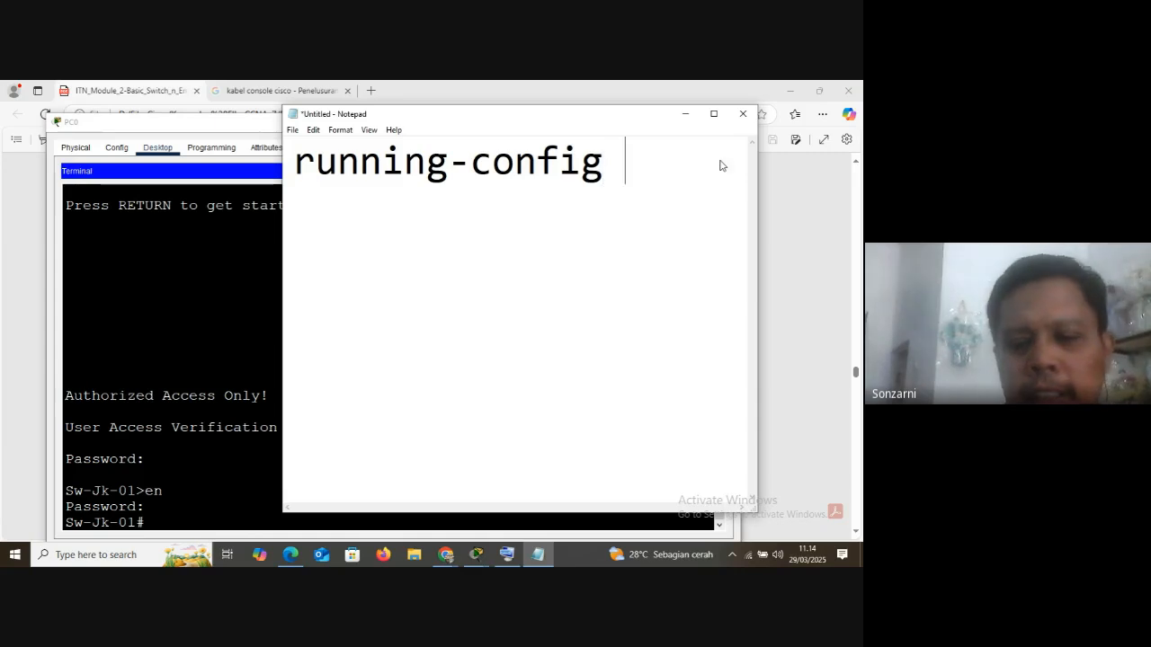
type(" RAM")
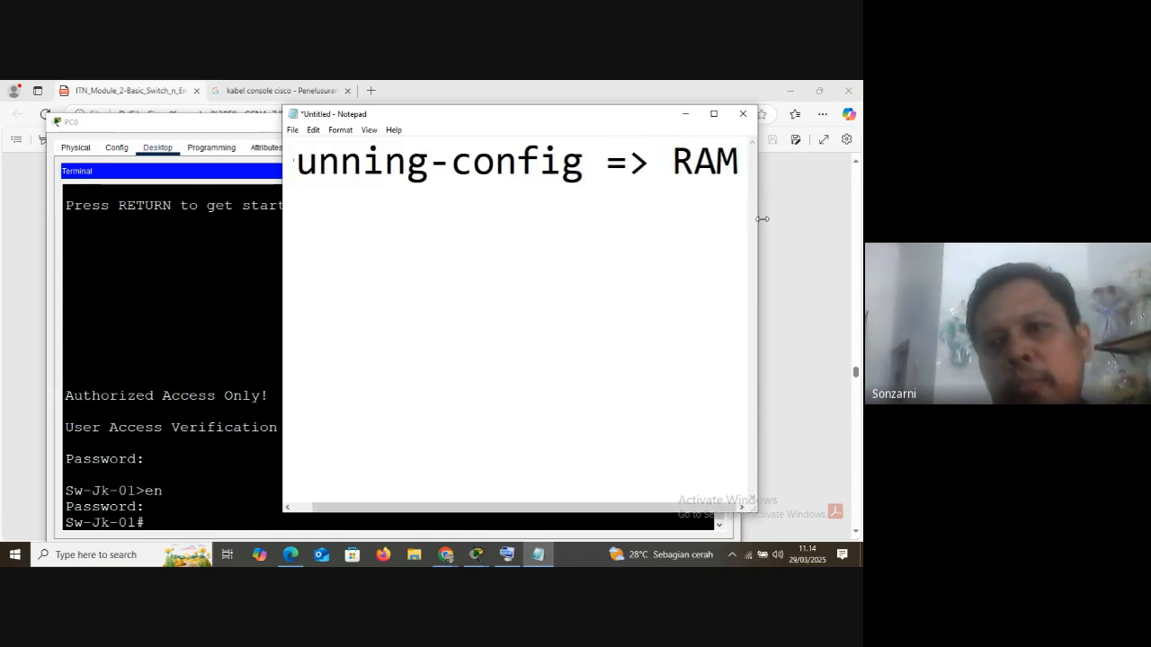
left_click_drag(758, 221, 843, 220)
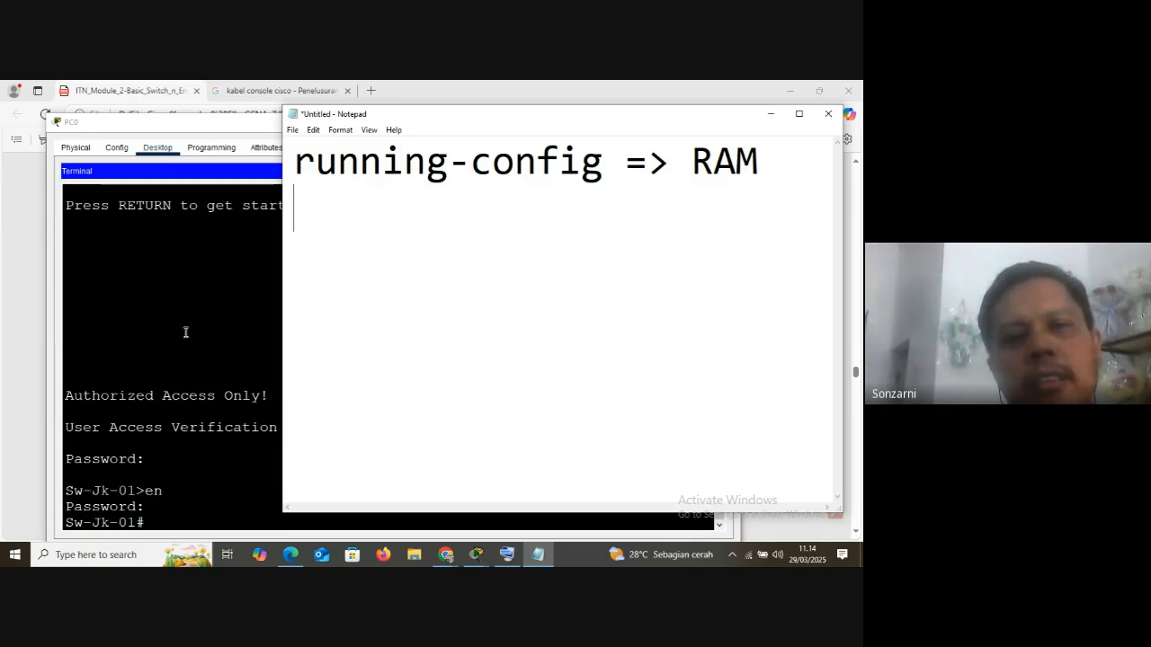
left_click_drag(692, 162, 763, 152)
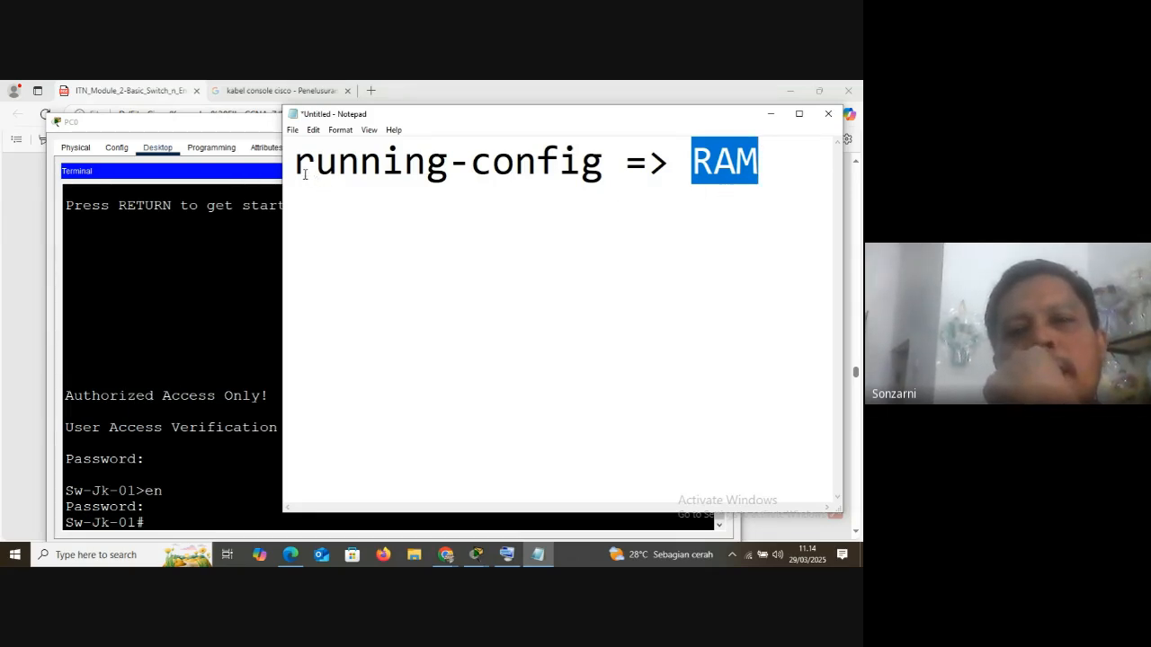
left_click_drag(305, 175, 604, 167)
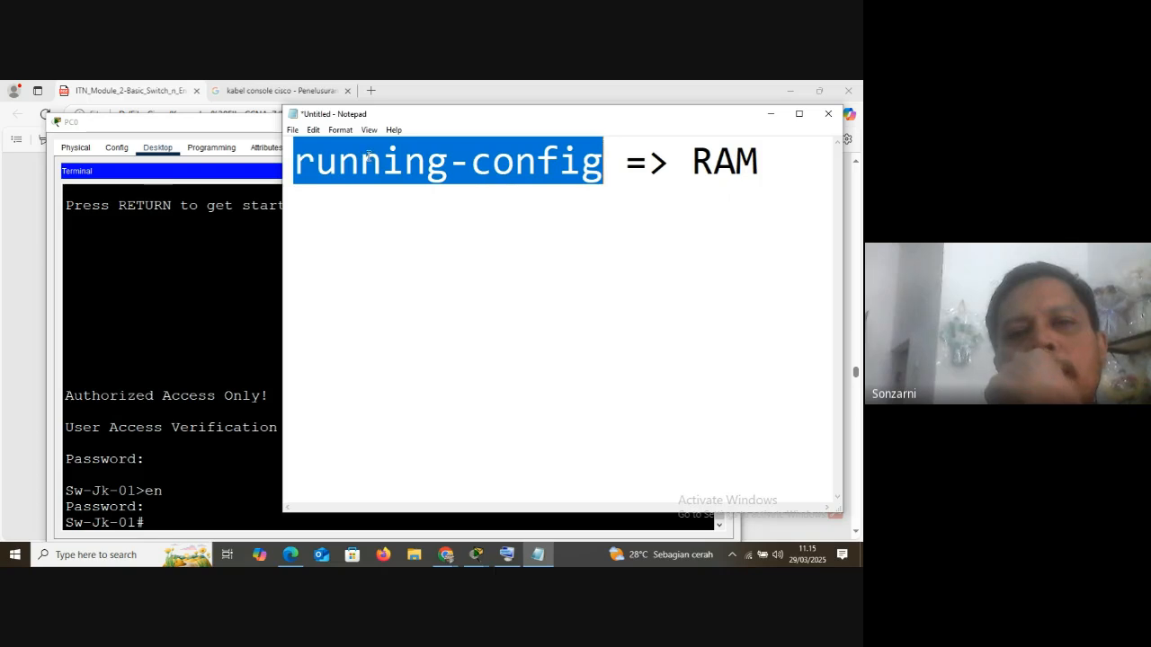
Add a second line to the note reading startup-config => NVRAM
left_click(336, 203)
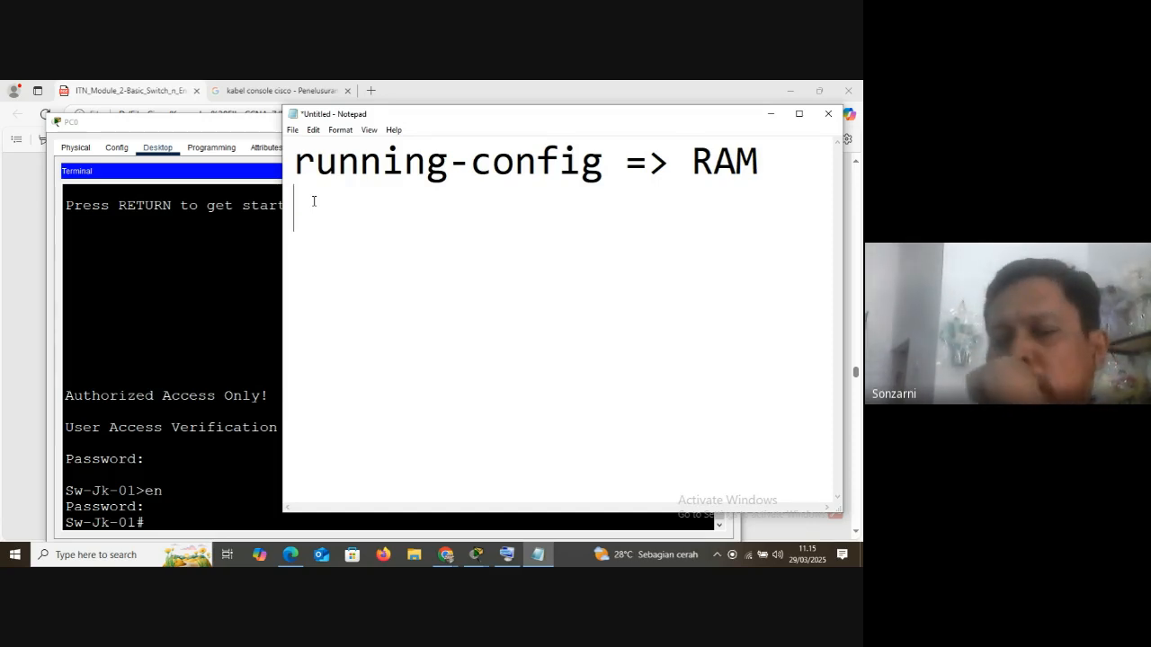
type("star")
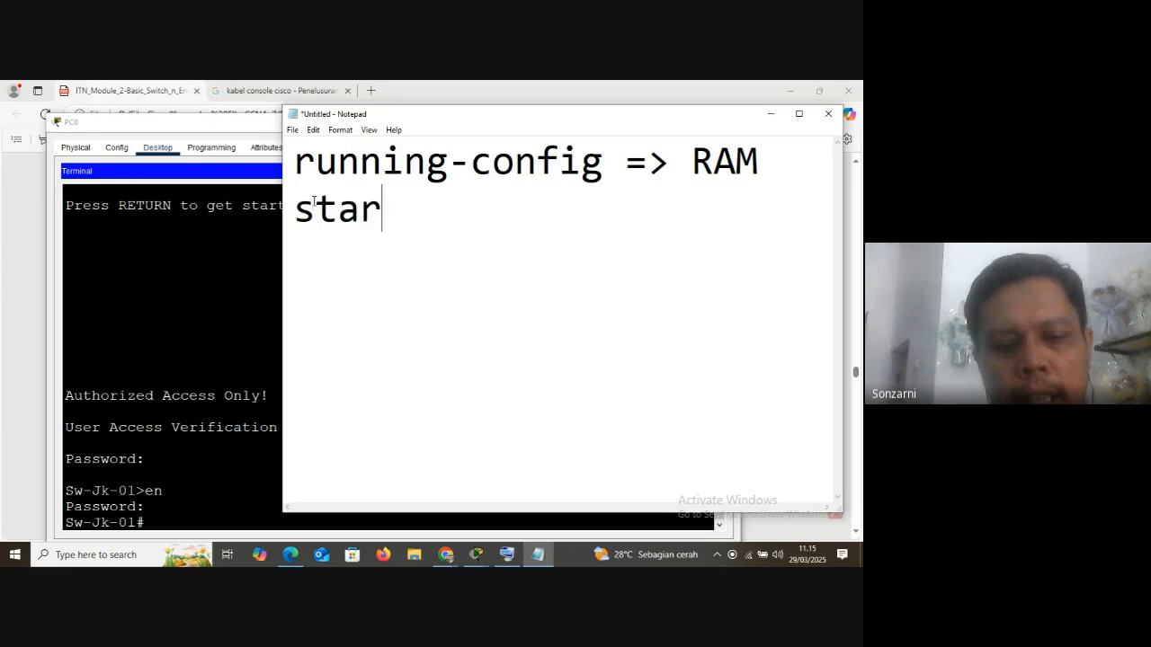
type("t")
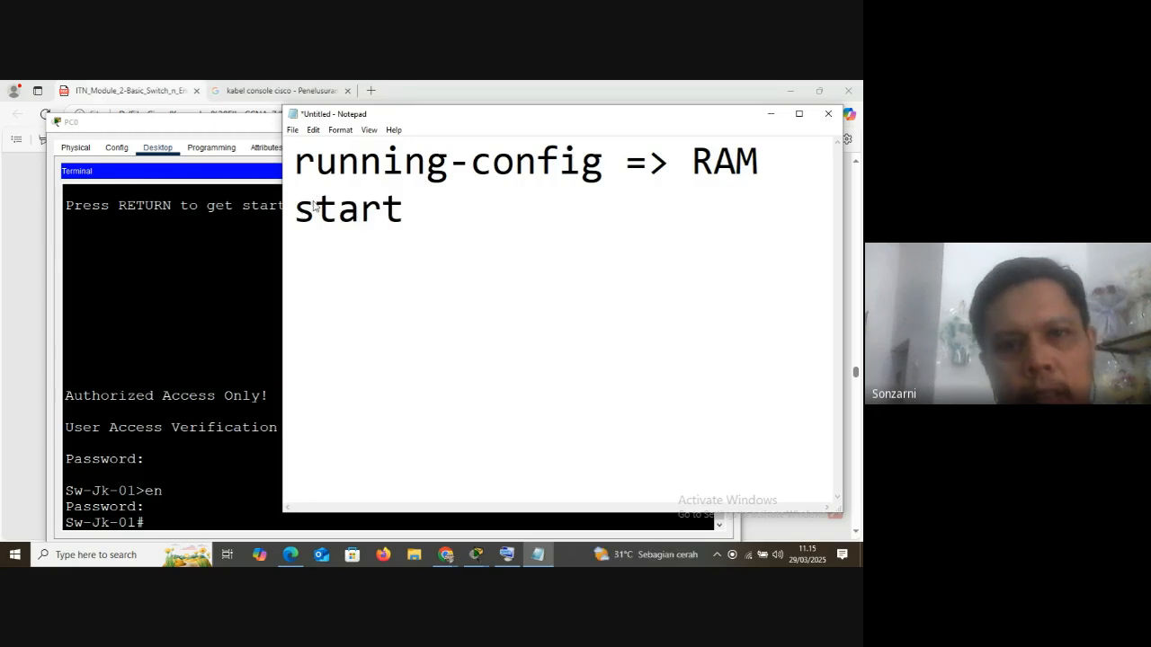
type("up-")
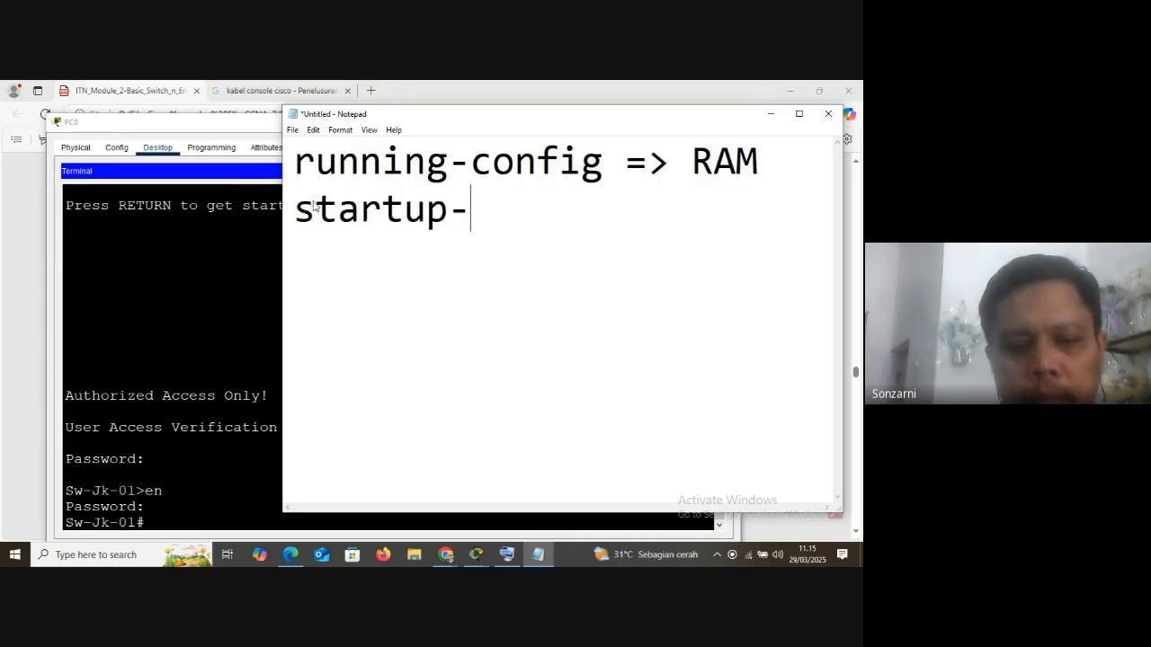
type("config ")
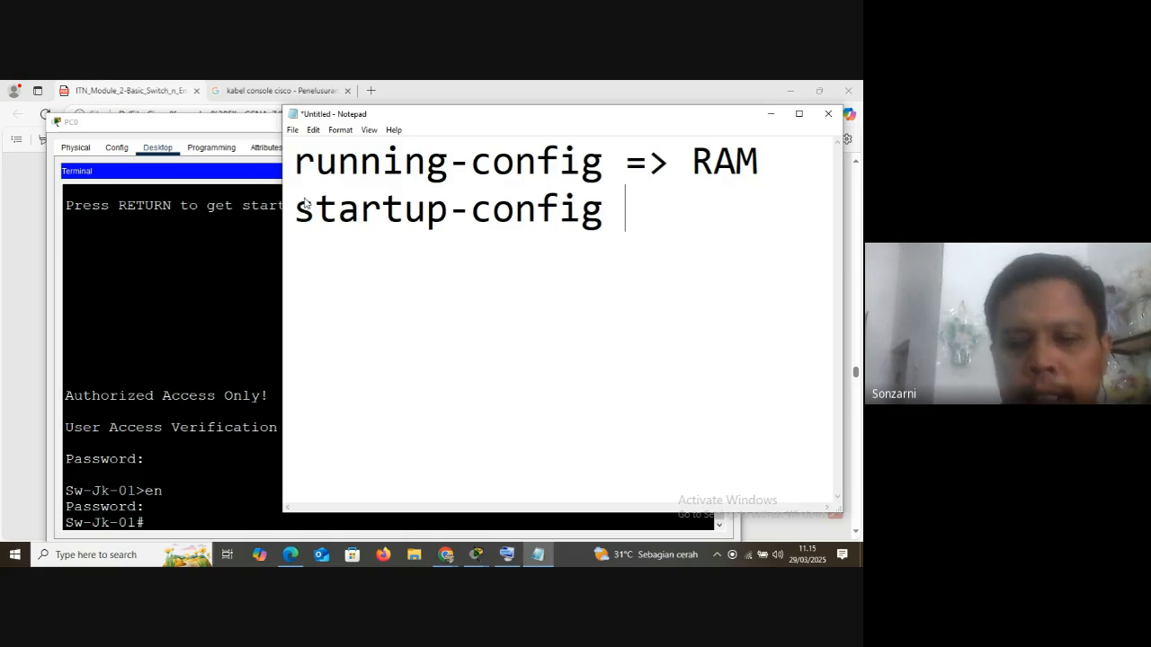
type("=> N")
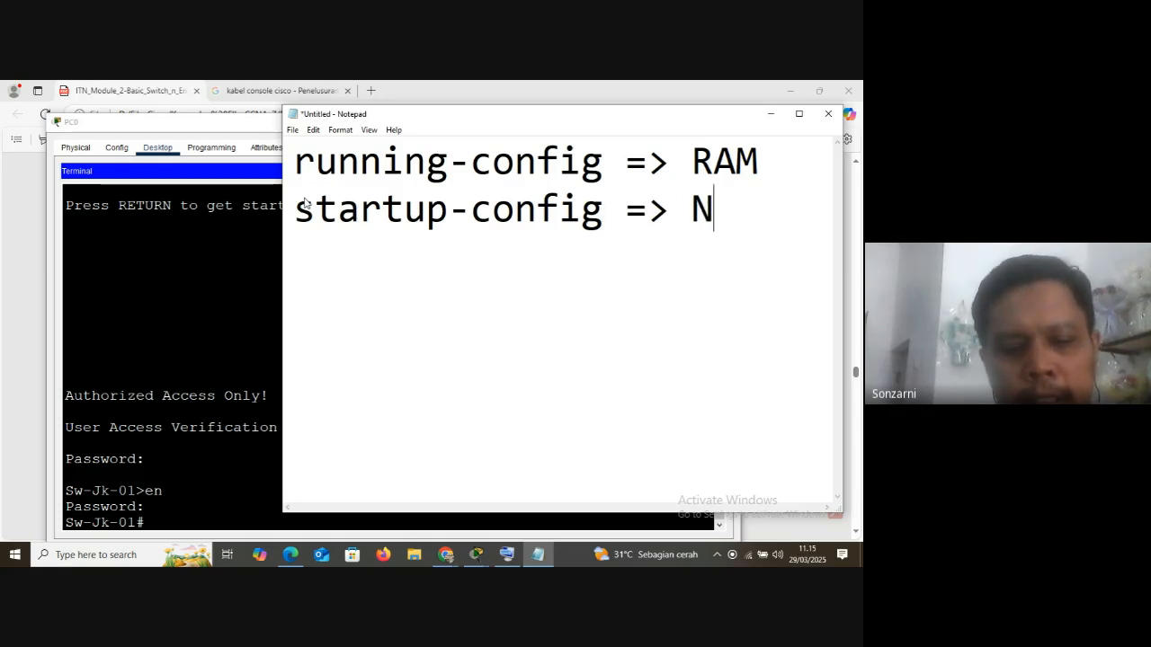
type("VRAM")
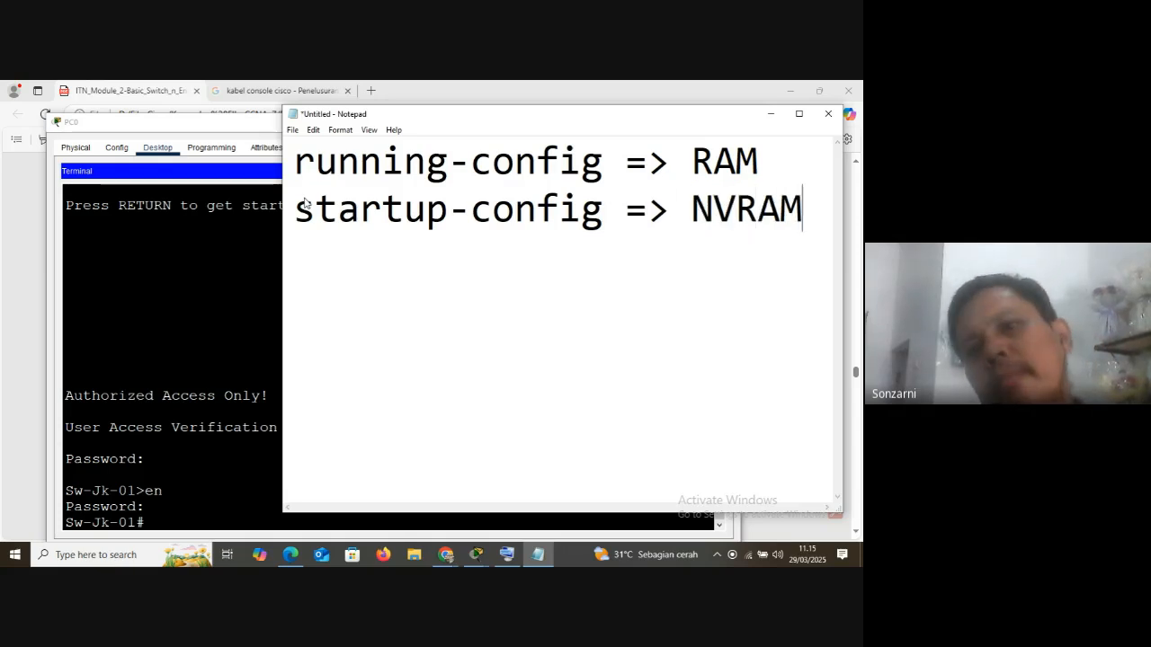
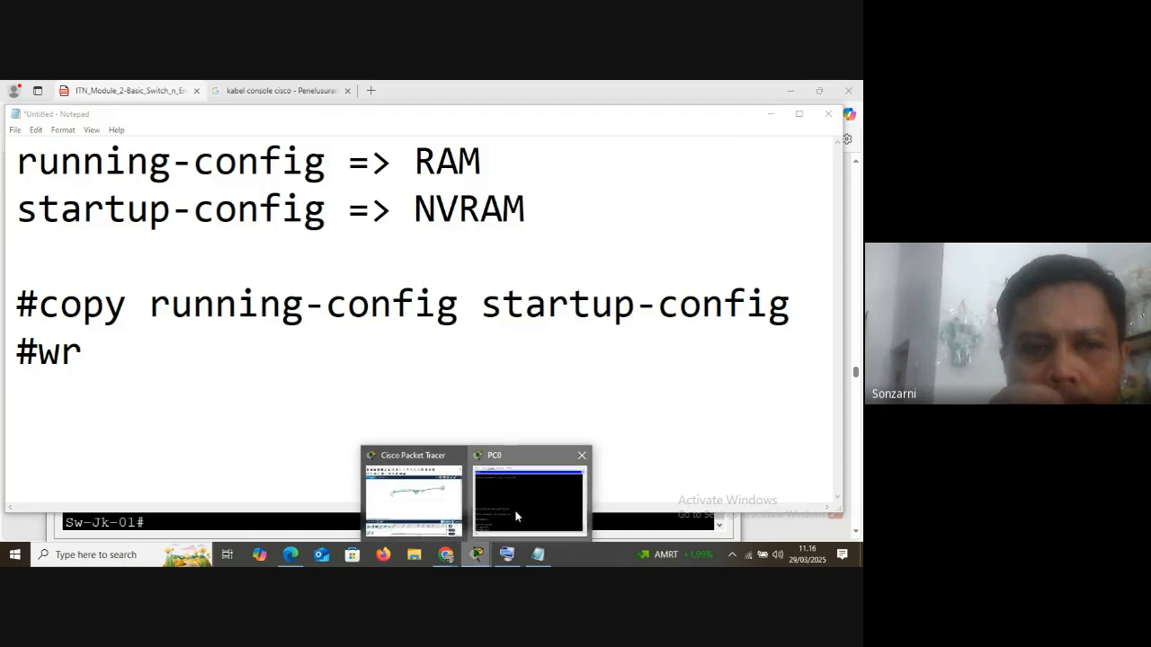
Switch to the PC0 terminal in Packet Tracer and display the switch's active configuration with show running-config
left_click_drag(351, 122, 375, 100)
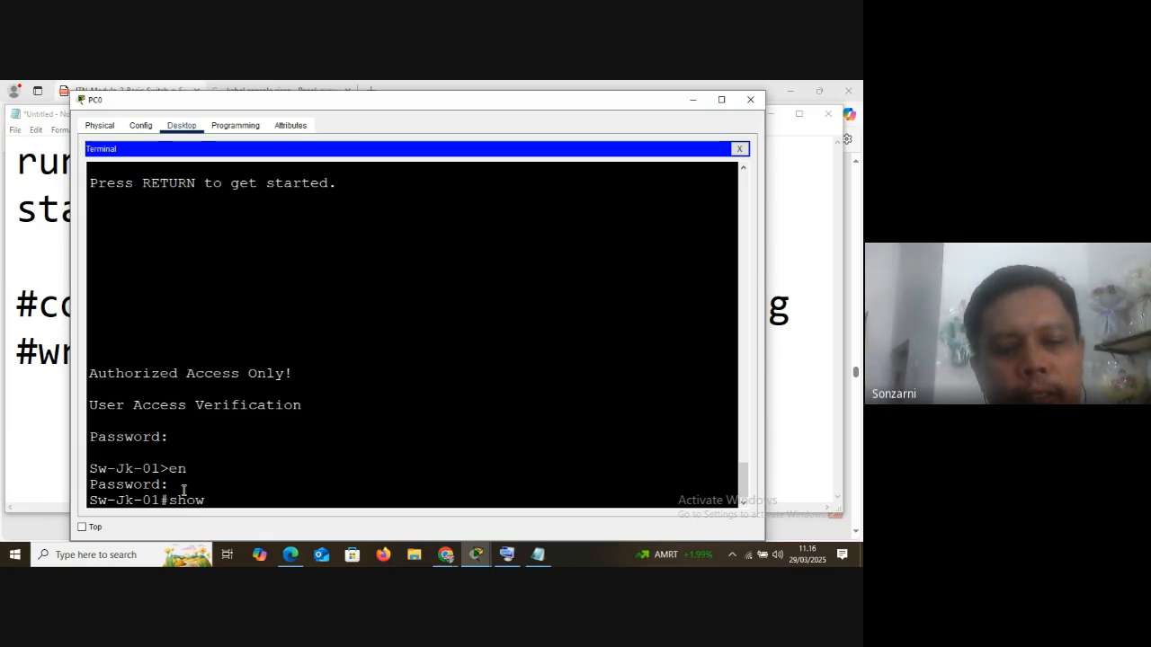
type("r")
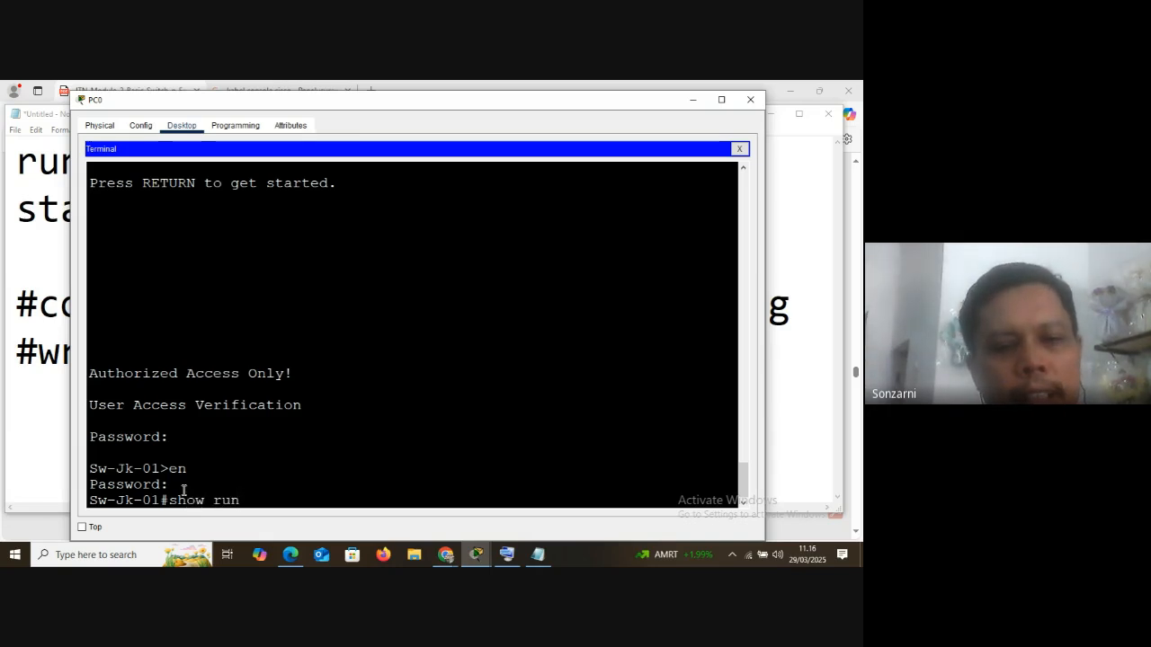
type("un")
key("Tab")
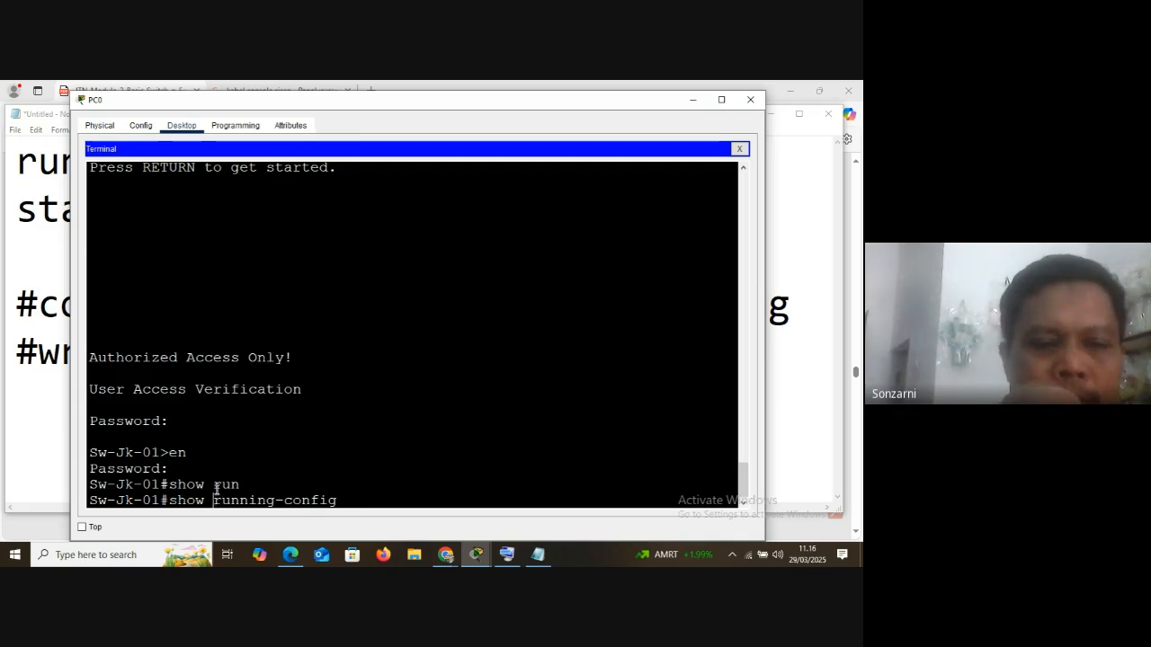
double_click(217, 487)
left_click_drag(222, 501, 344, 497)
left_click(342, 497)
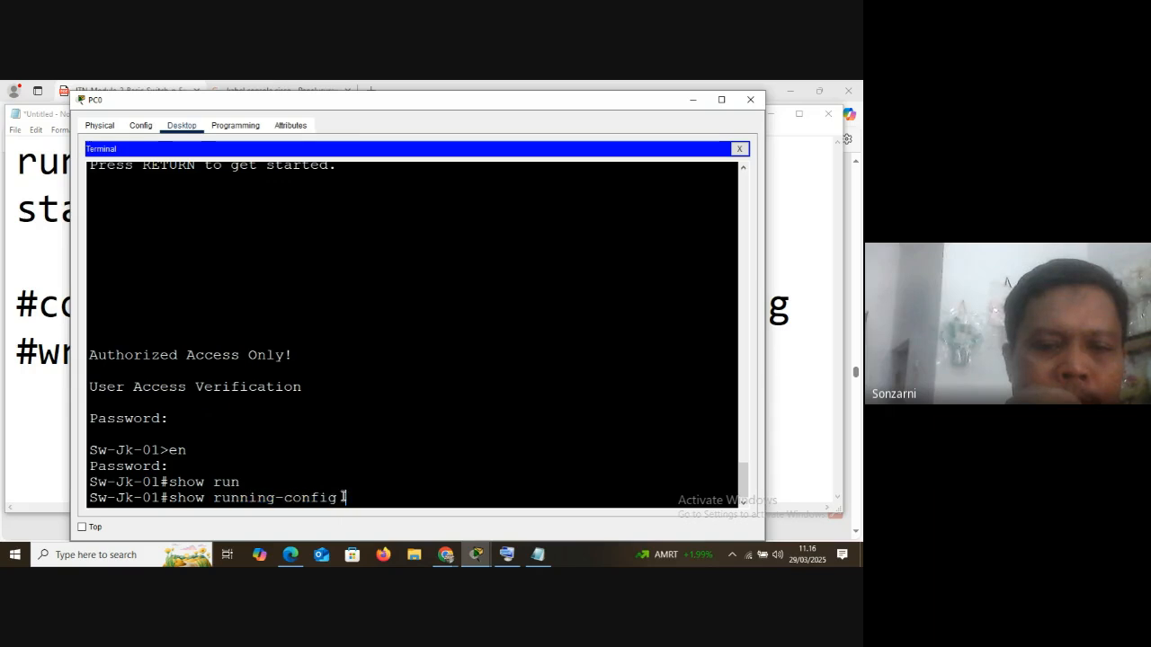
key("Return")
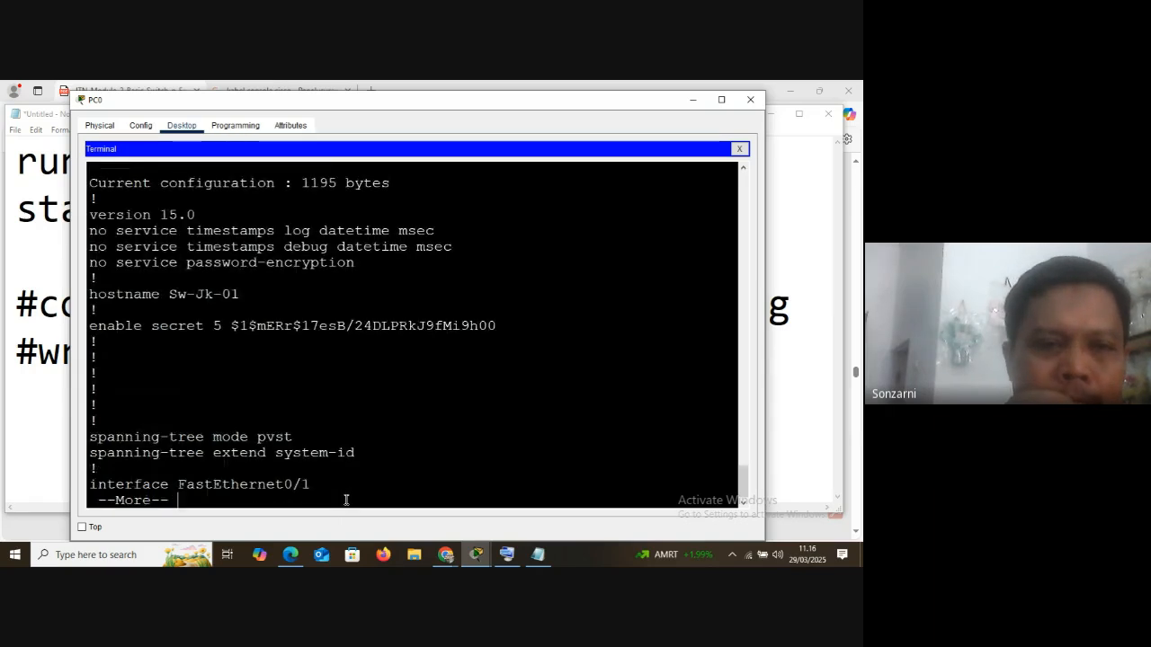
Review the start of the running-config output, highlighting the show command, the hostname line and the enable secret line
scroll(320, 358, "up", 2)
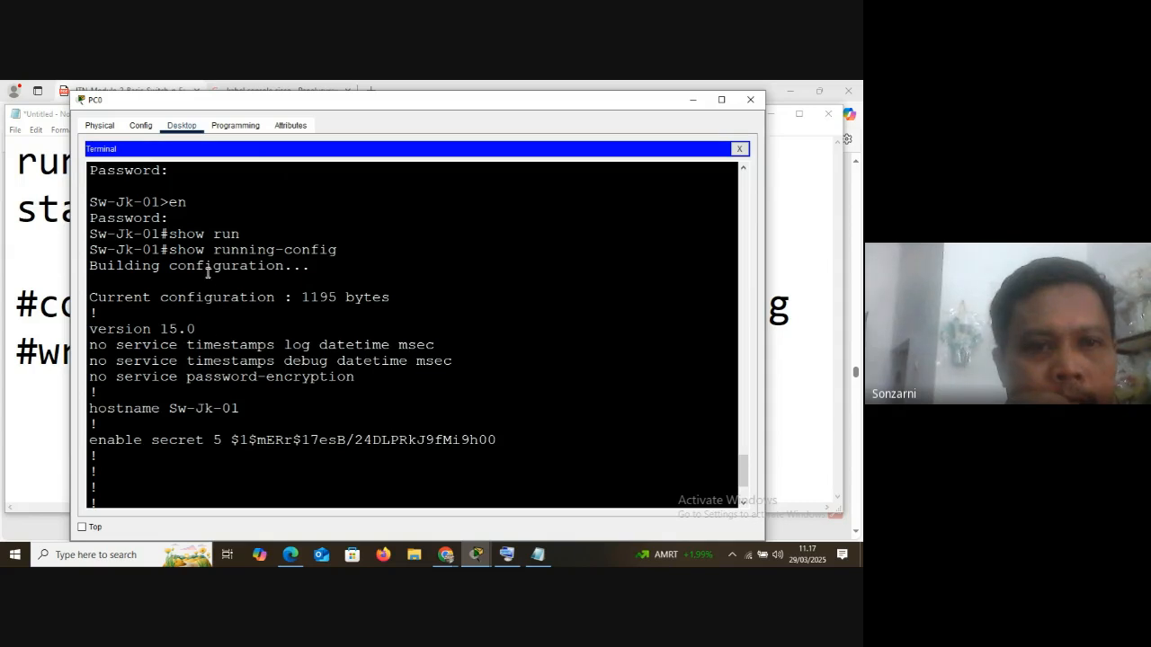
left_click_drag(89, 250, 350, 249)
scroll(155, 295, "down", 1)
scroll(155, 295, "down", 1)
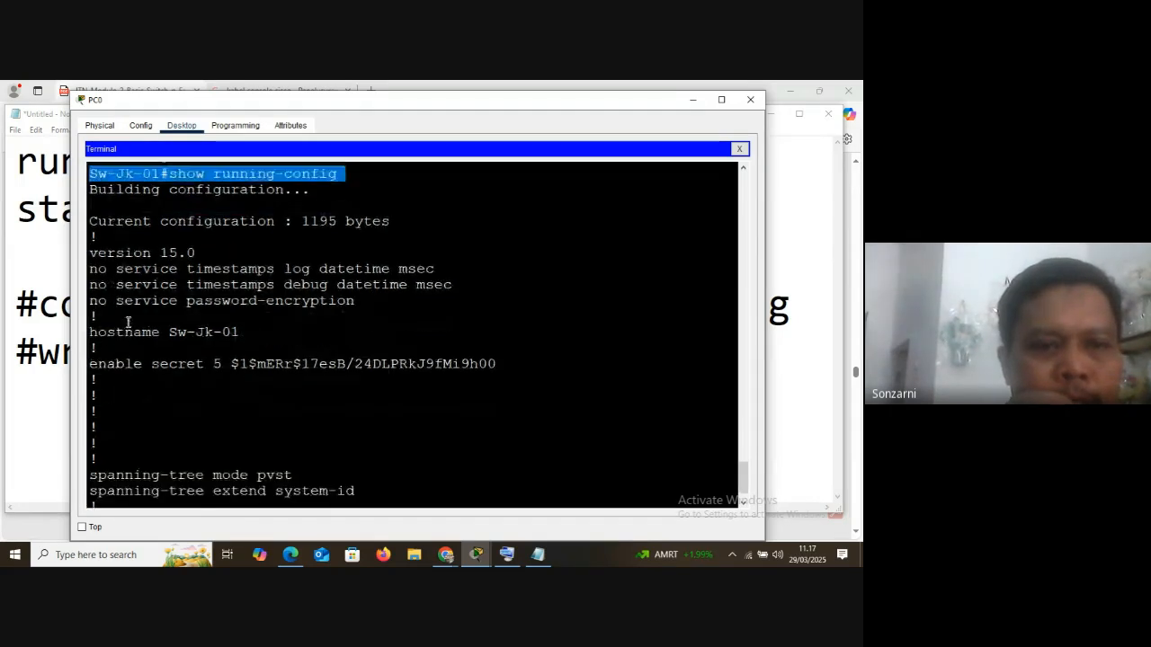
left_click(88, 333)
left_click_drag(88, 333, 239, 332)
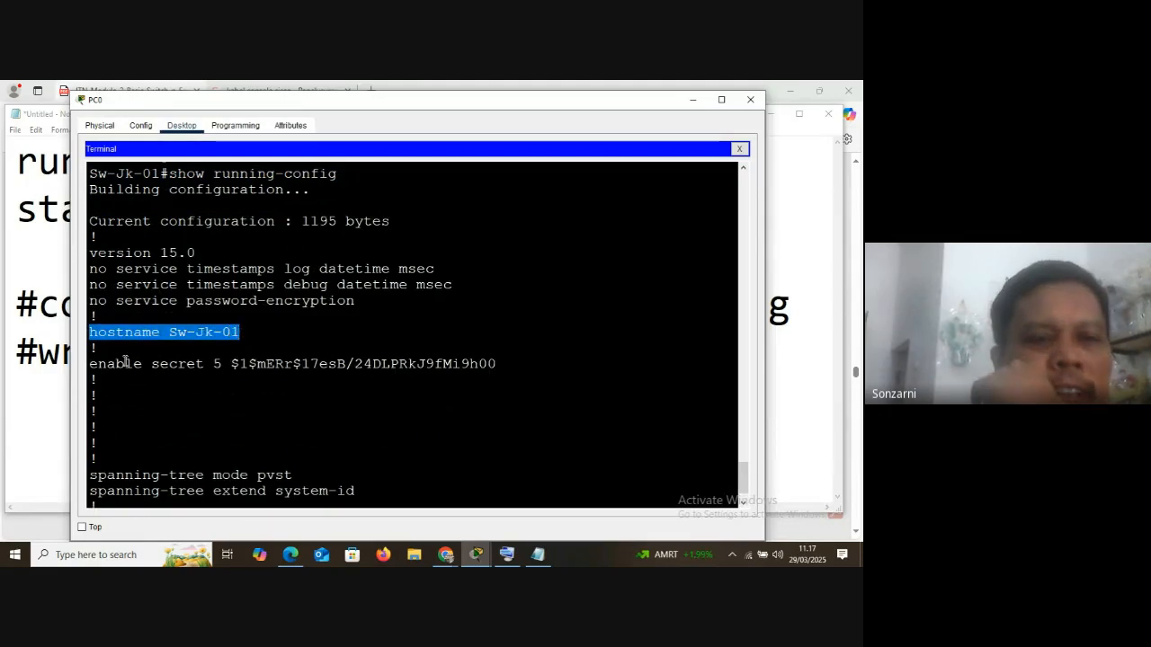
left_click_drag(90, 366, 521, 364)
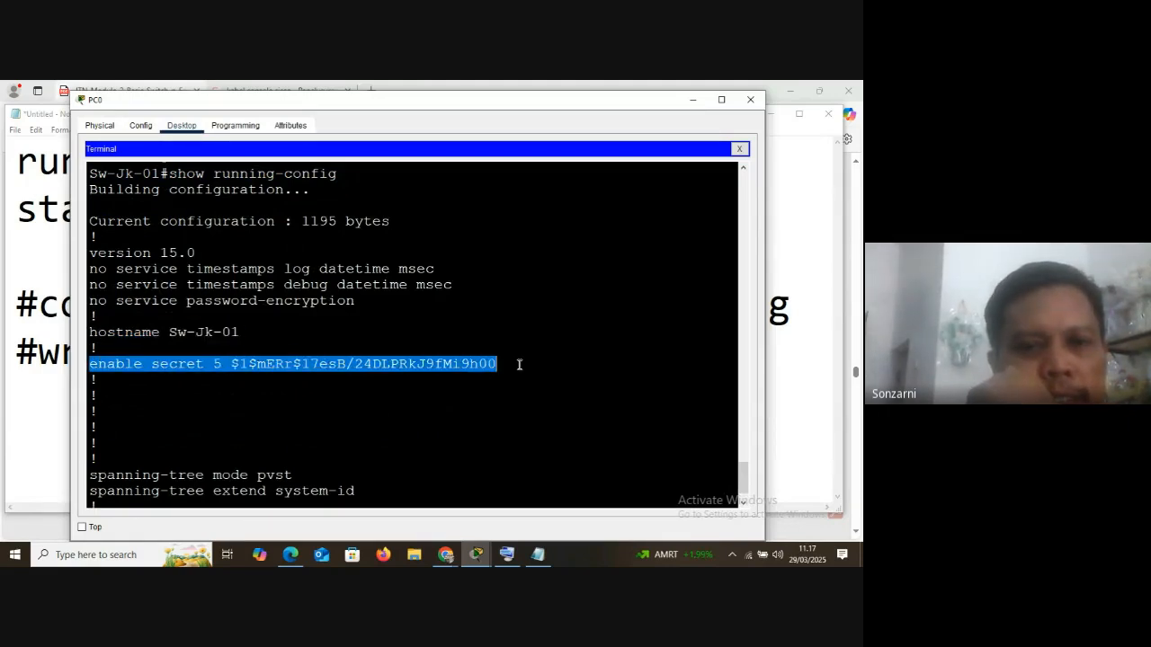
scroll(221, 407, "down", 1)
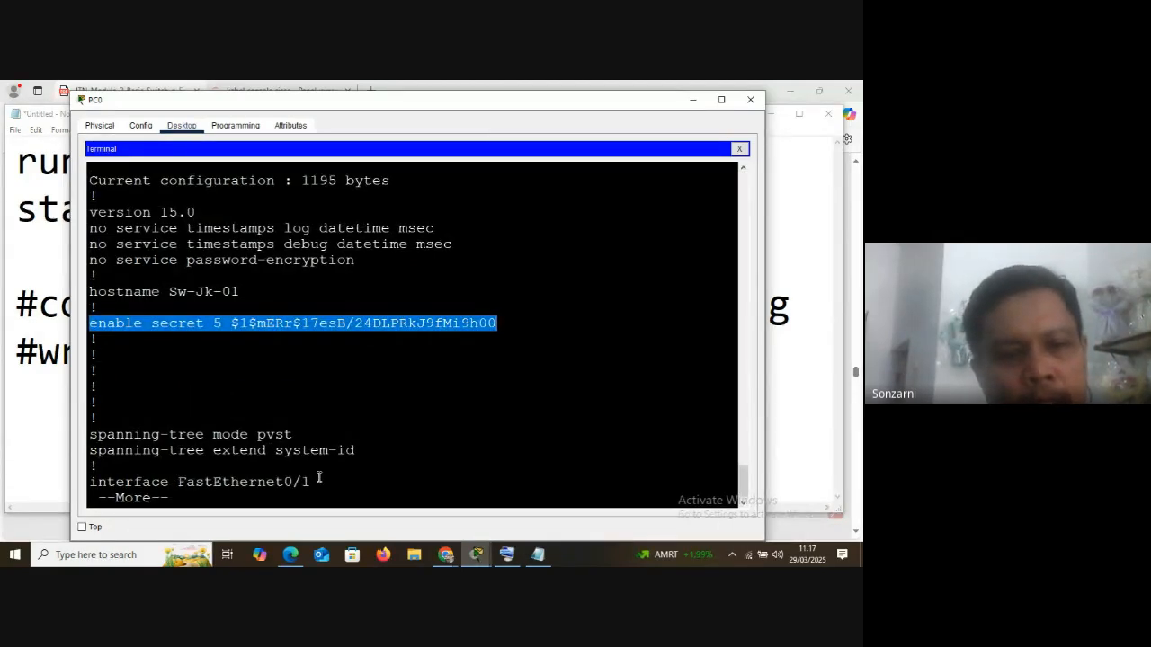
Page through the rest of the running-config output and highlight the line con 0 block and the banner motd line
key("space")
key("space")
key("space")
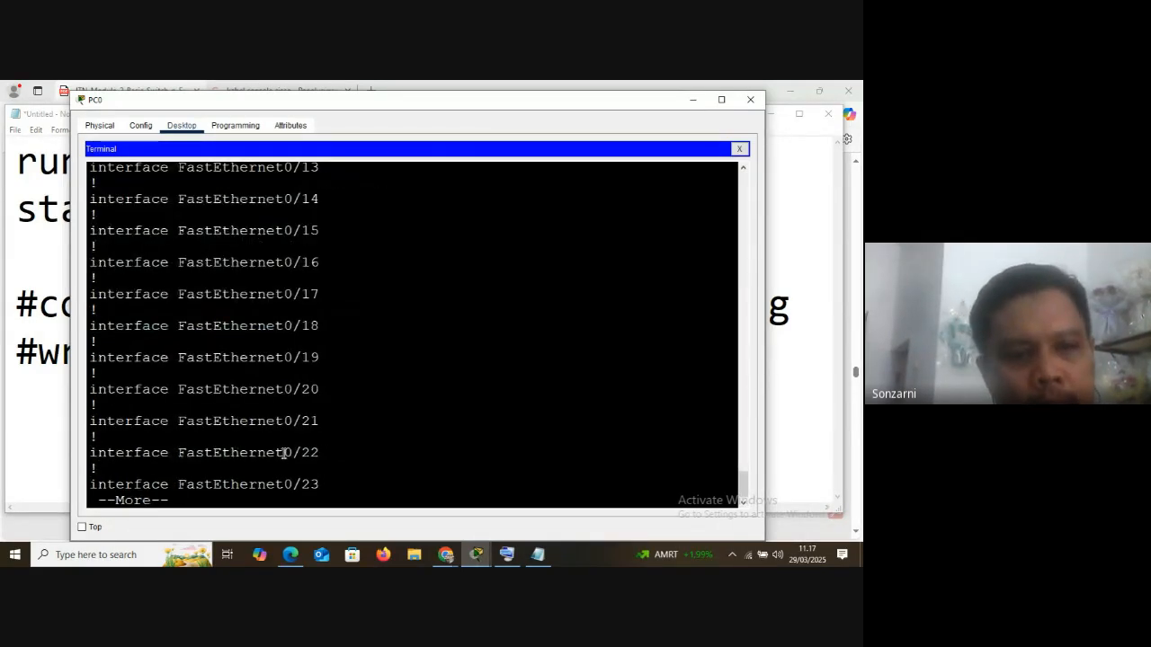
key("space")
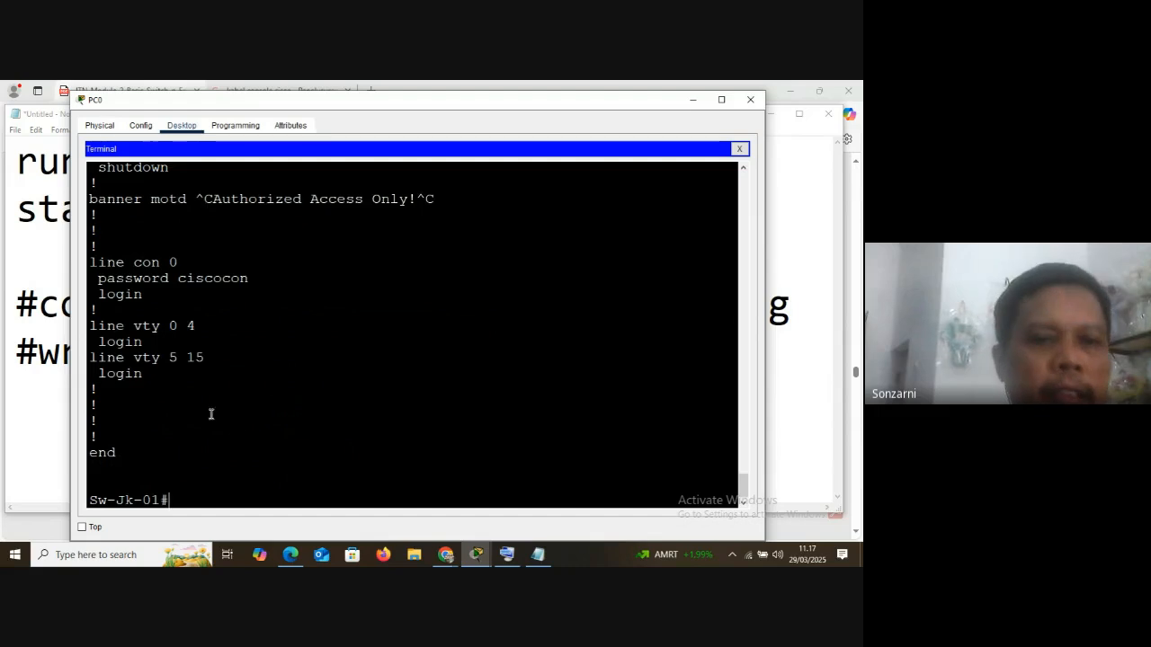
left_click_drag(89, 268, 206, 300)
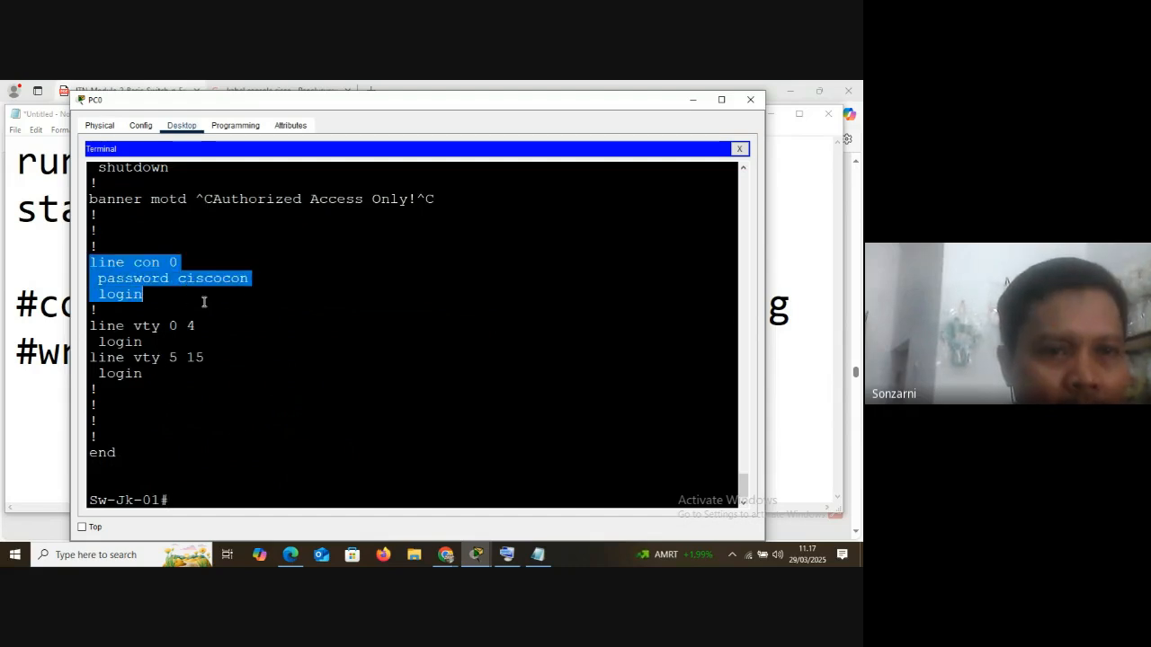
left_click_drag(90, 200, 447, 199)
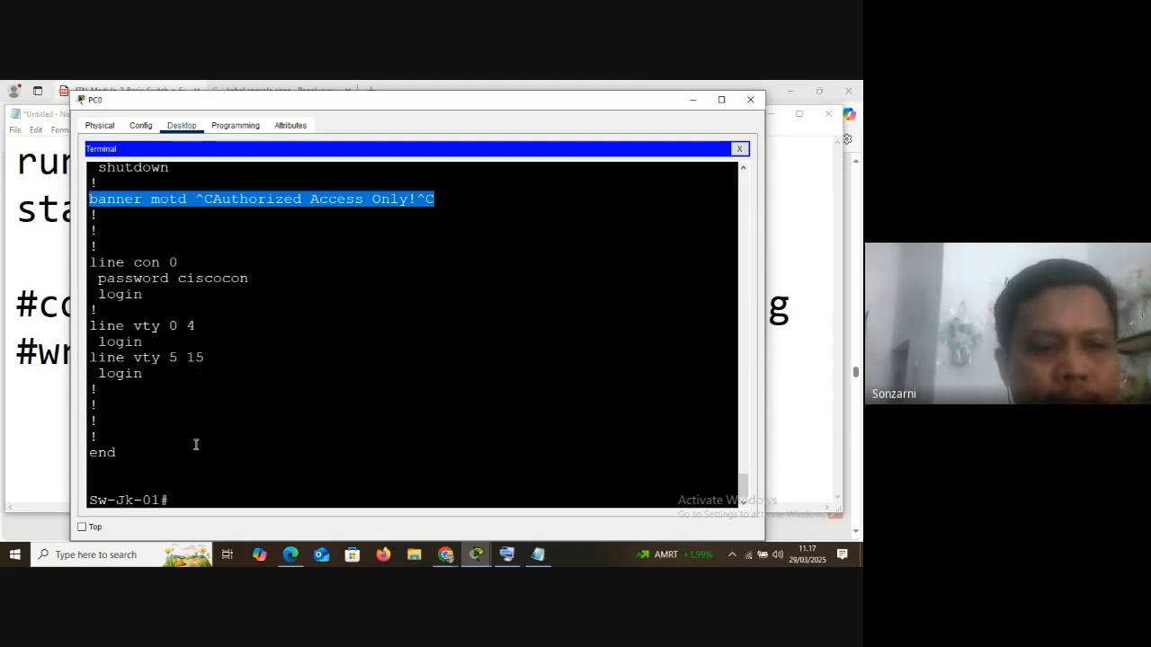
left_click(187, 501)
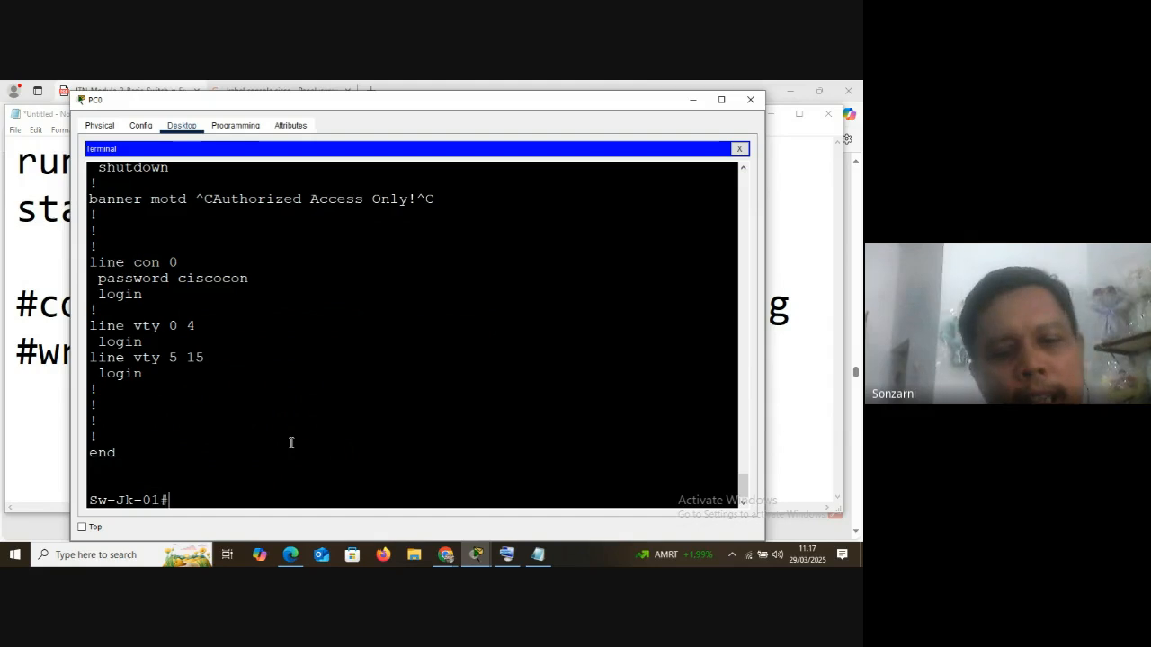
Check the saved configuration with show startup-config and highlight the switch's reply
type("show")
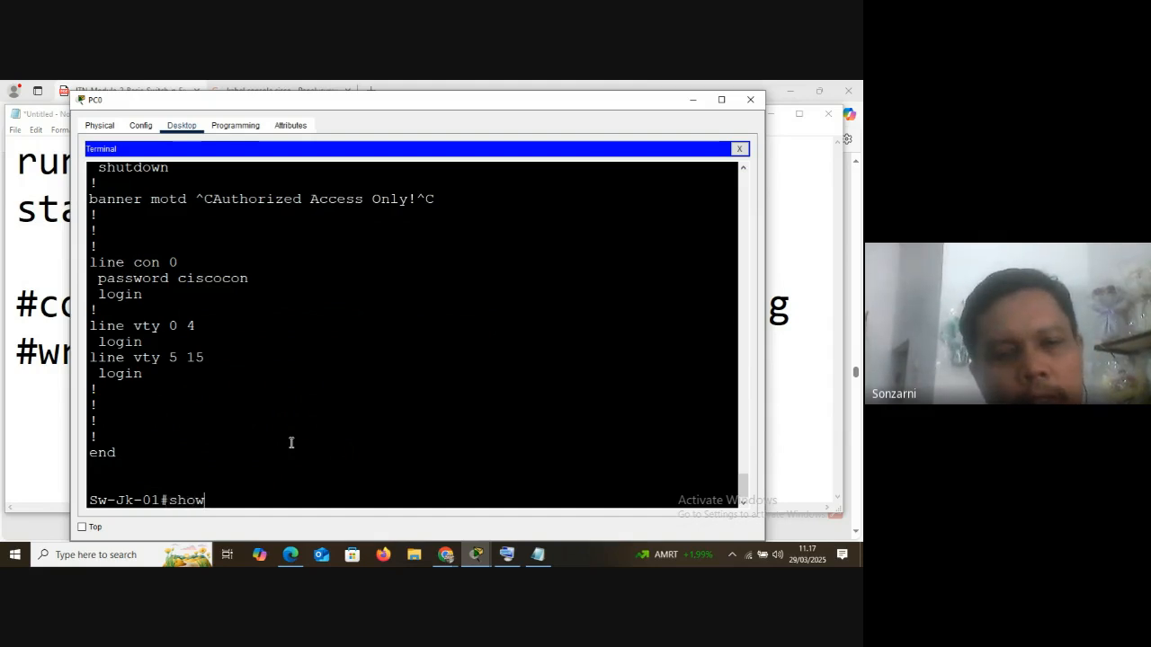
type(" star")
key("Tab")
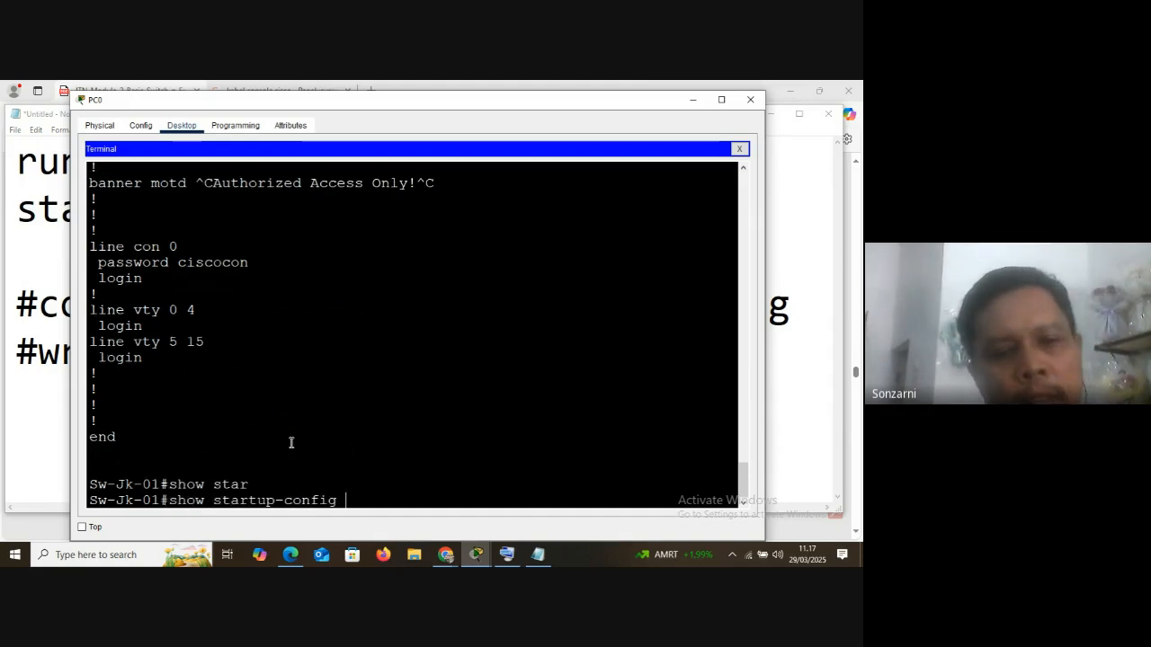
key("Return")
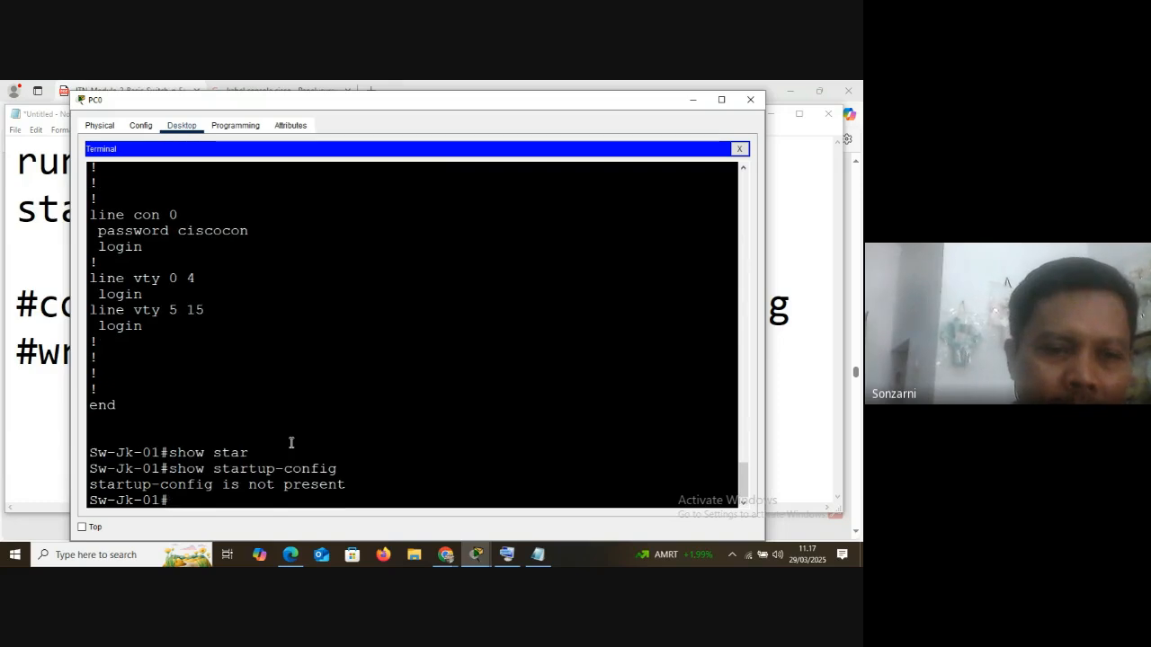
left_click_drag(90, 484, 358, 491)
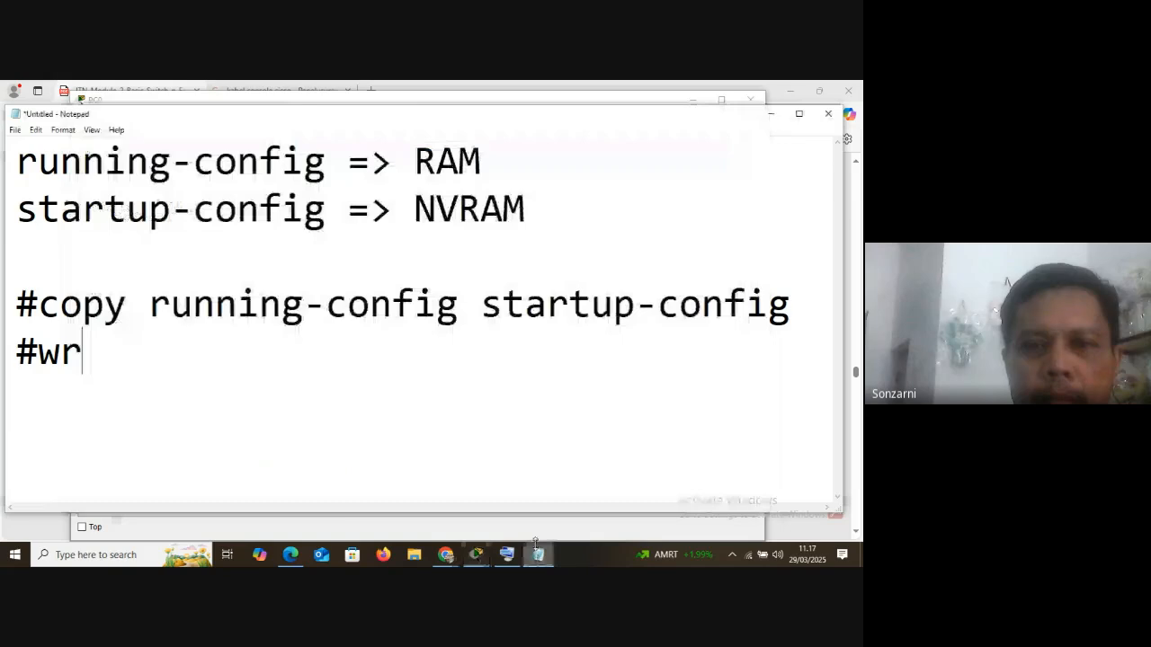
Switch to the Notepad note and highlight the copy running-config and wr commands that save the configuration
left_click(538, 555)
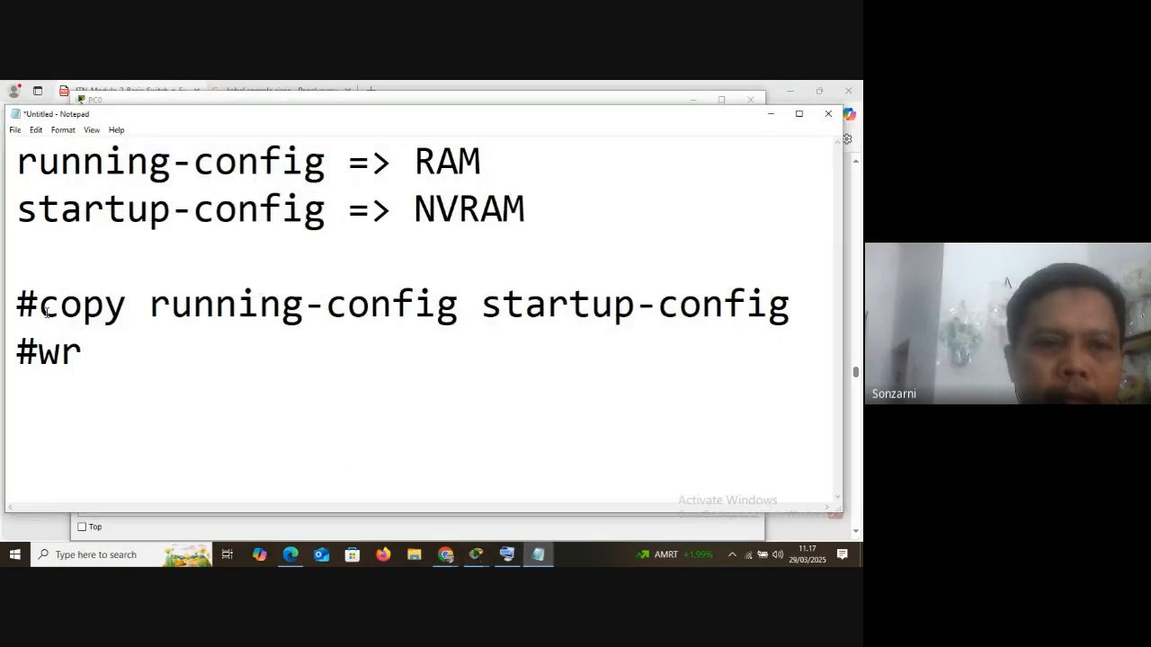
left_click_drag(47, 306, 486, 304)
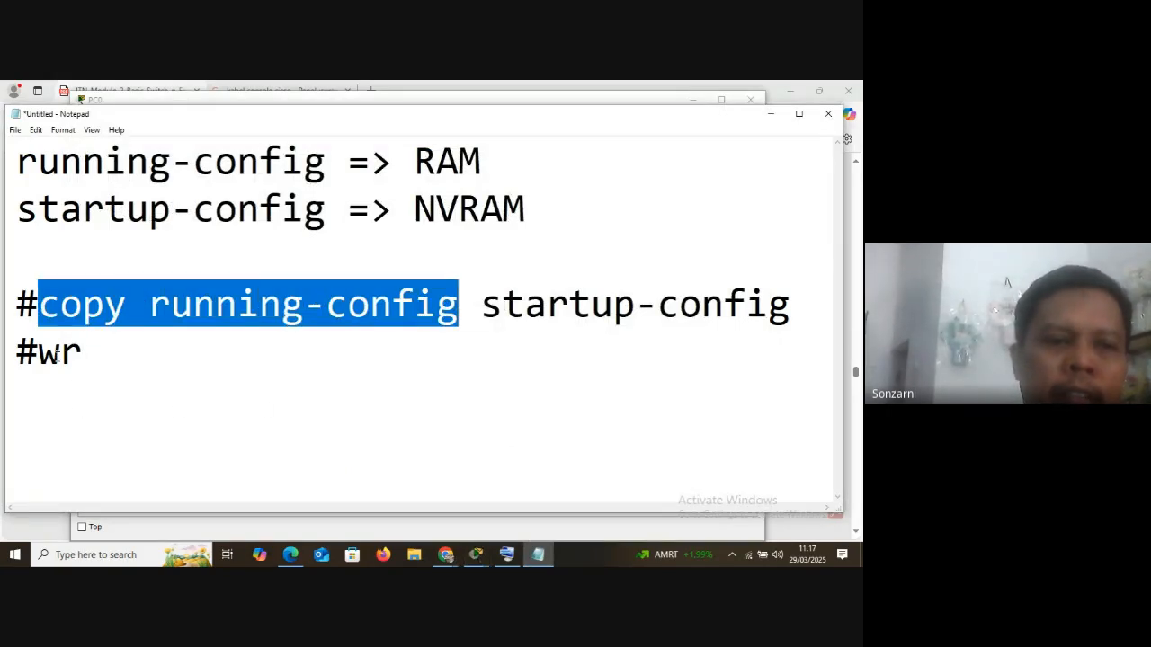
left_click_drag(39, 354, 83, 354)
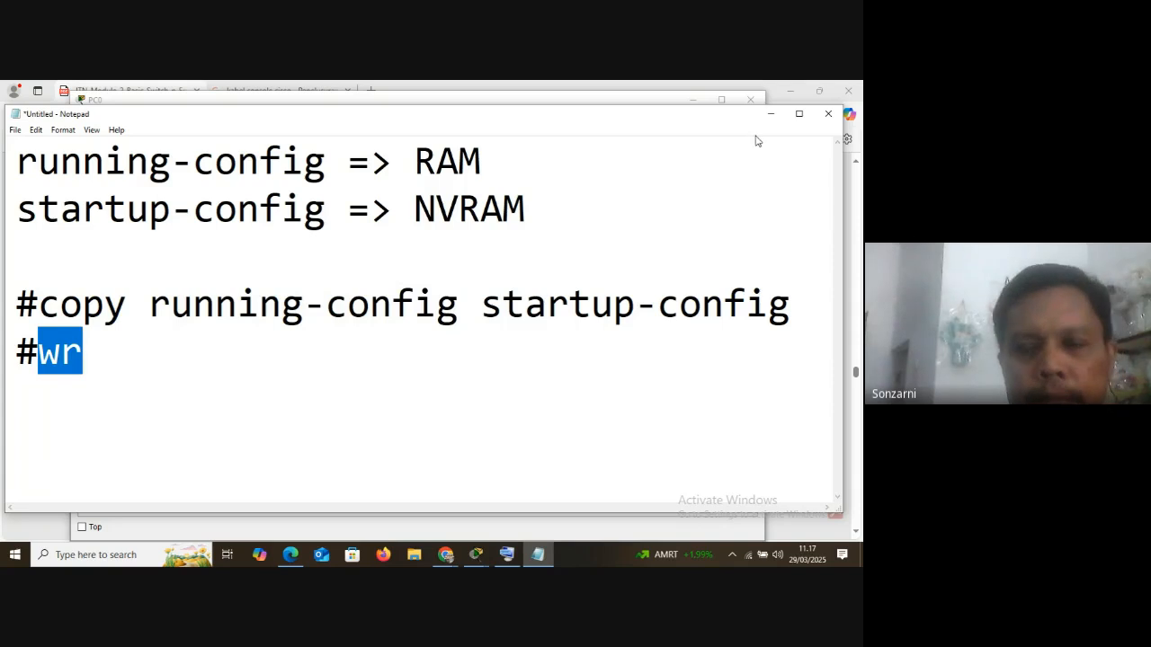
Return to the PC0 terminal and save the configuration with copy running-config startup-config, accepting the default destination filename
left_click(477, 555)
left_click(526, 503)
left_click(209, 507)
type("c")
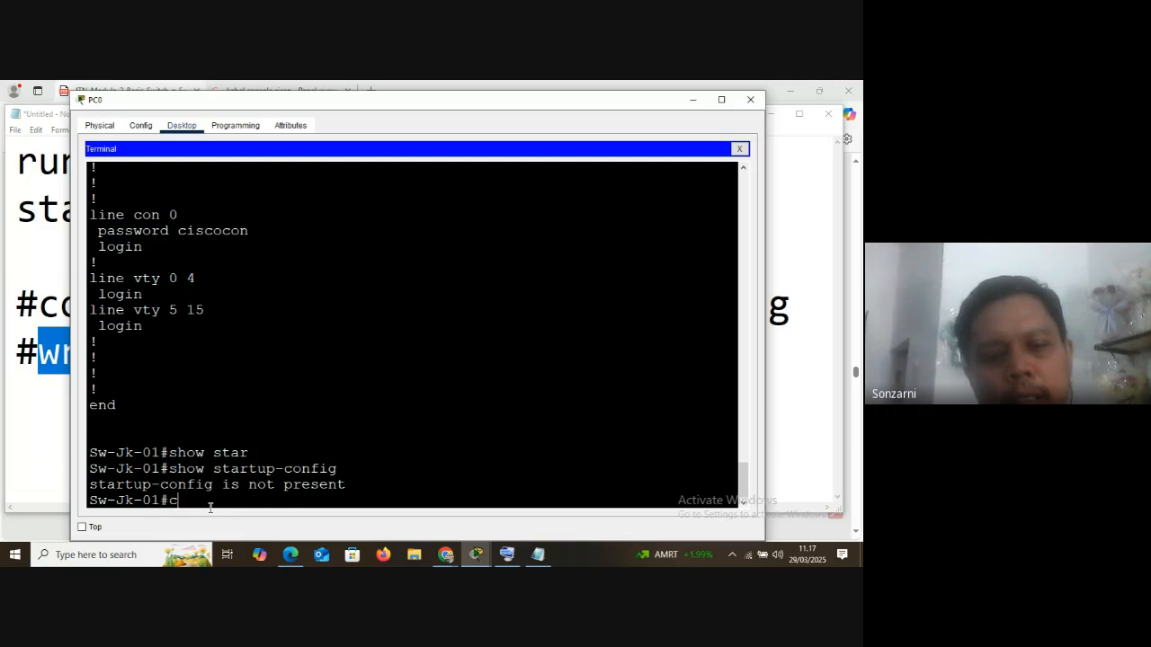
type("opy run")
key("Tab")
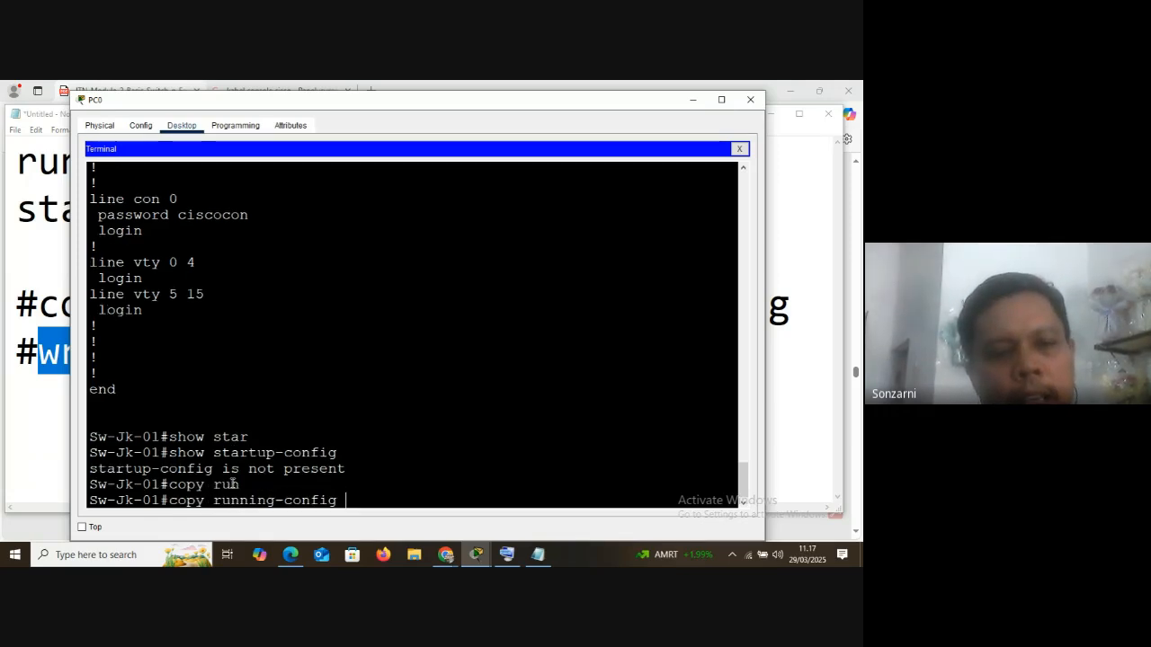
type("start")
key("Tab")
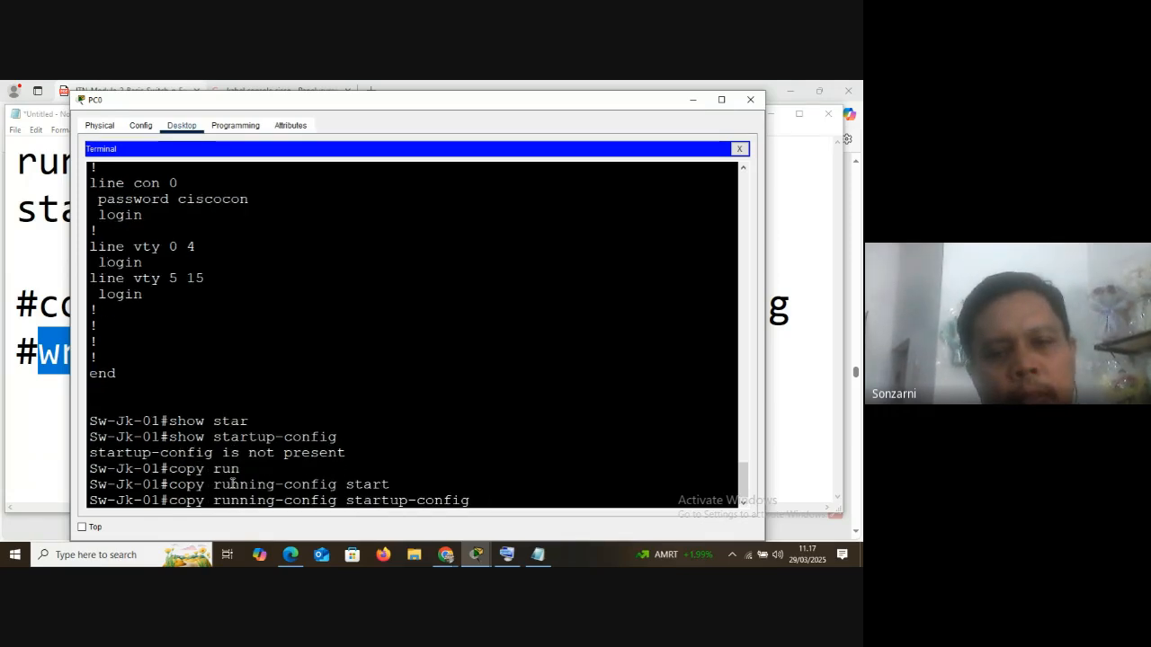
key("Return")
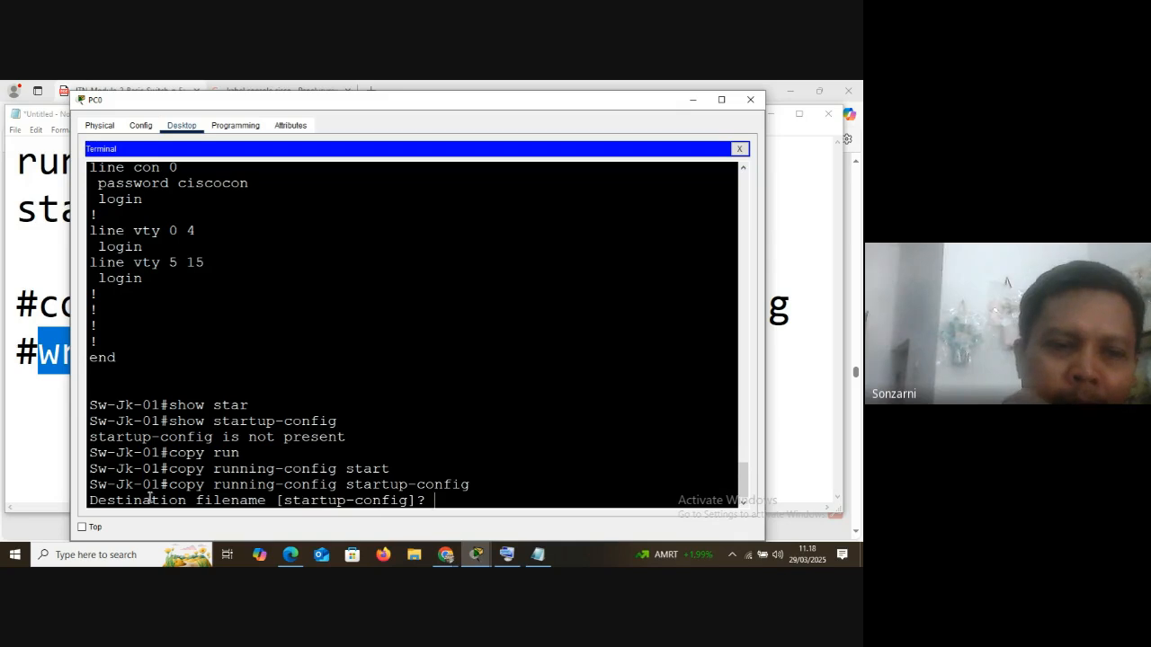
left_click_drag(190, 499, 463, 486)
left_click(434, 500)
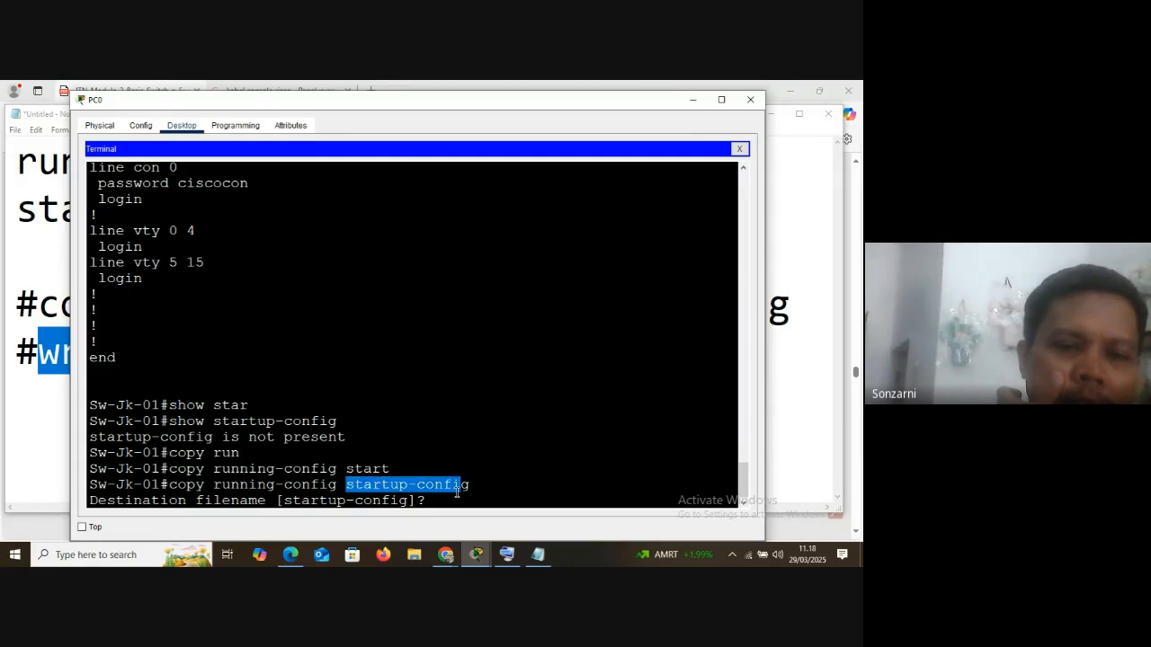
left_click(439, 500)
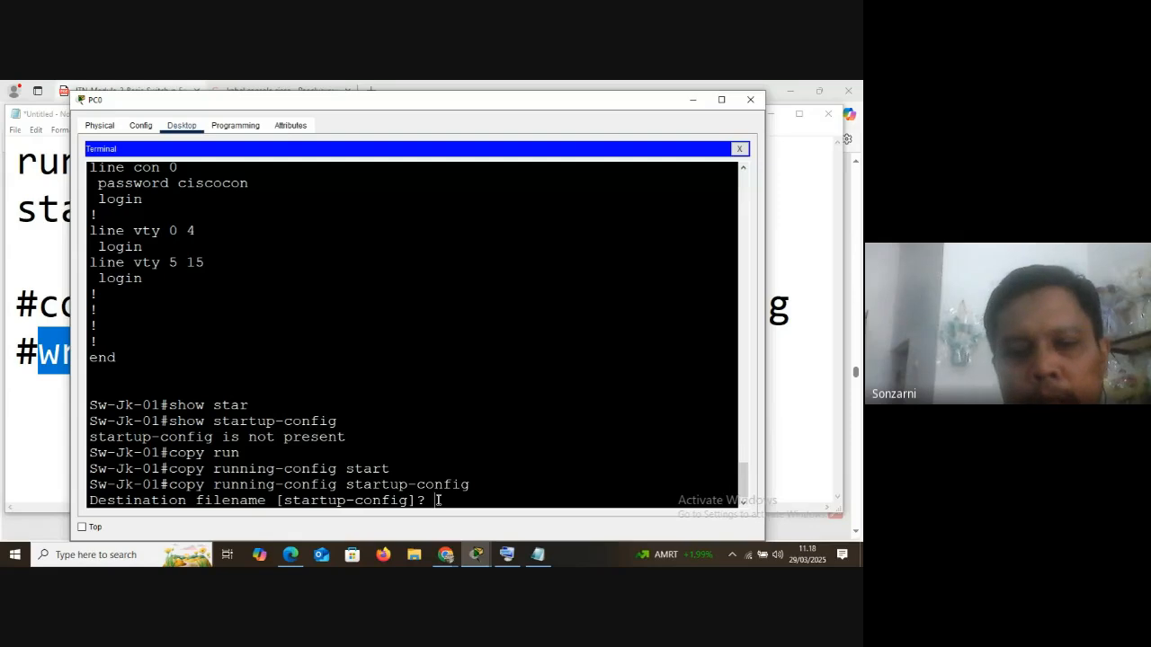
key("Return")
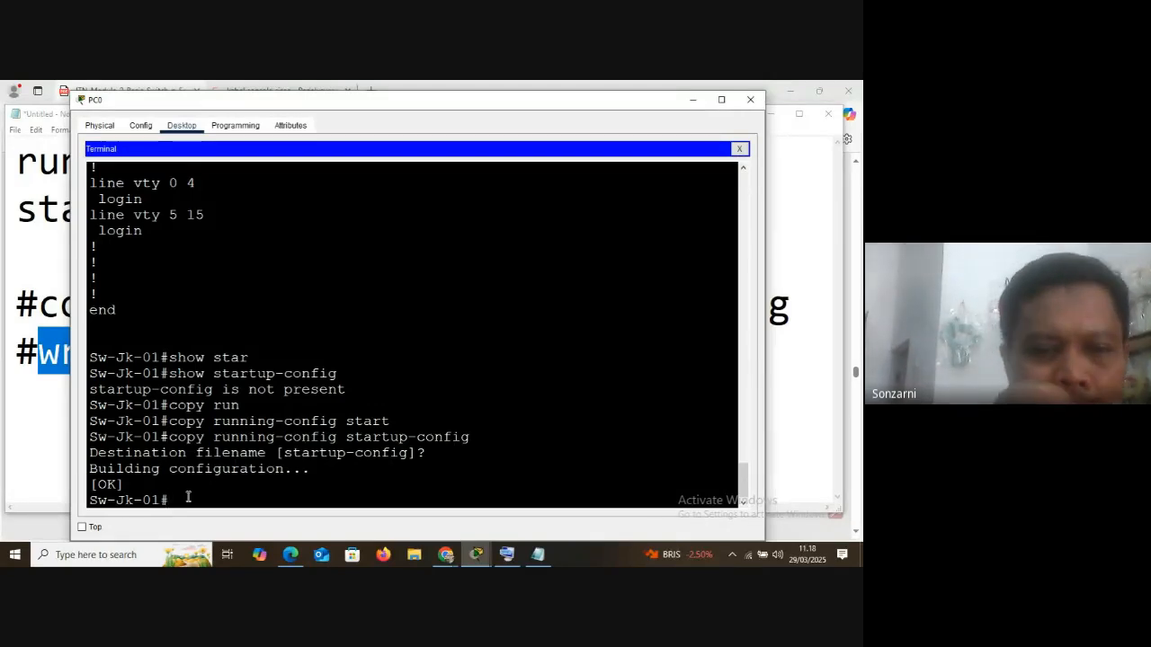
Restore the on-screen keyboard and use it to recall and rerun show startup-config in the PC0 terminal
left_click(510, 554)
left_click(538, 555)
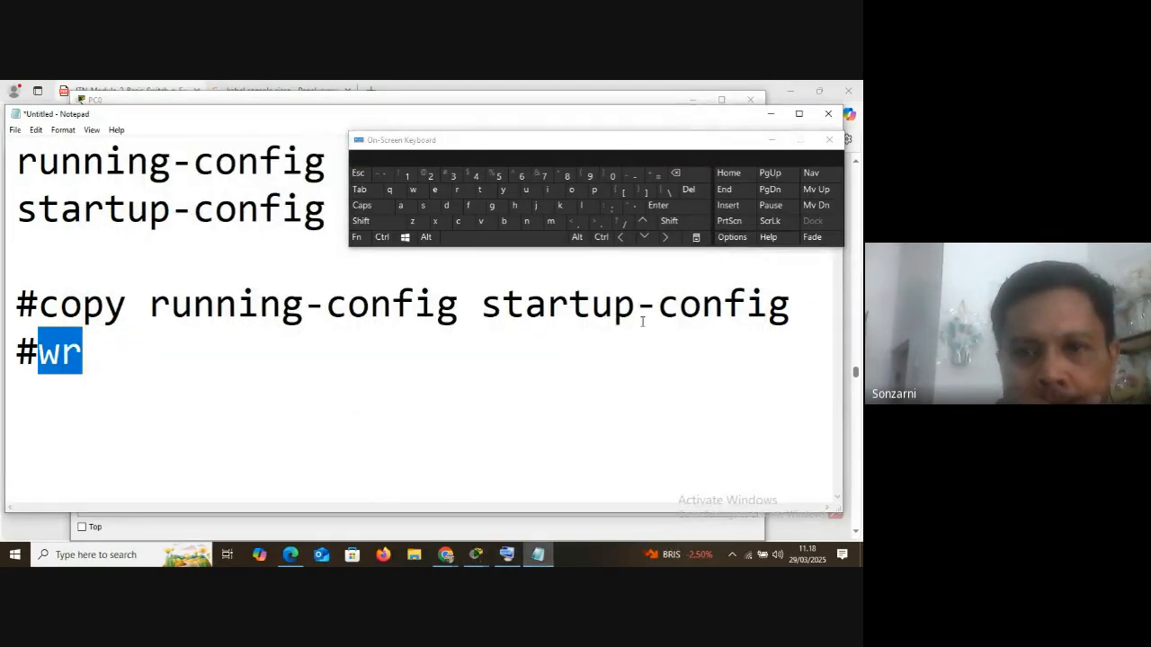
left_click(477, 554)
left_click(494, 512)
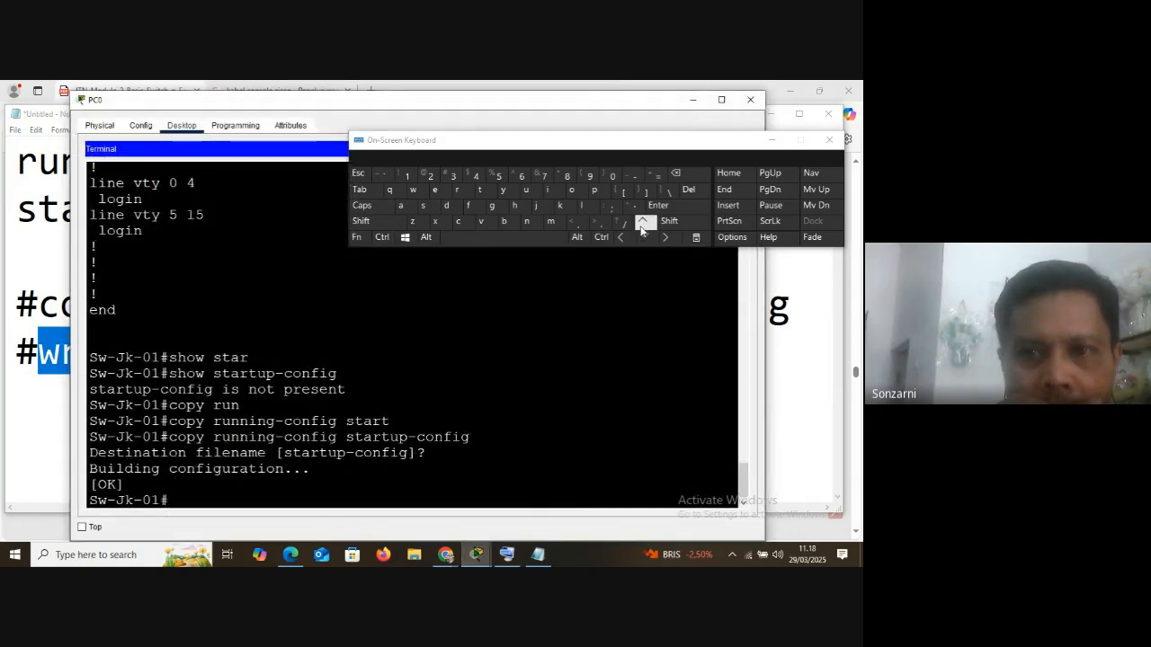
left_click(643, 224)
left_click(643, 224)
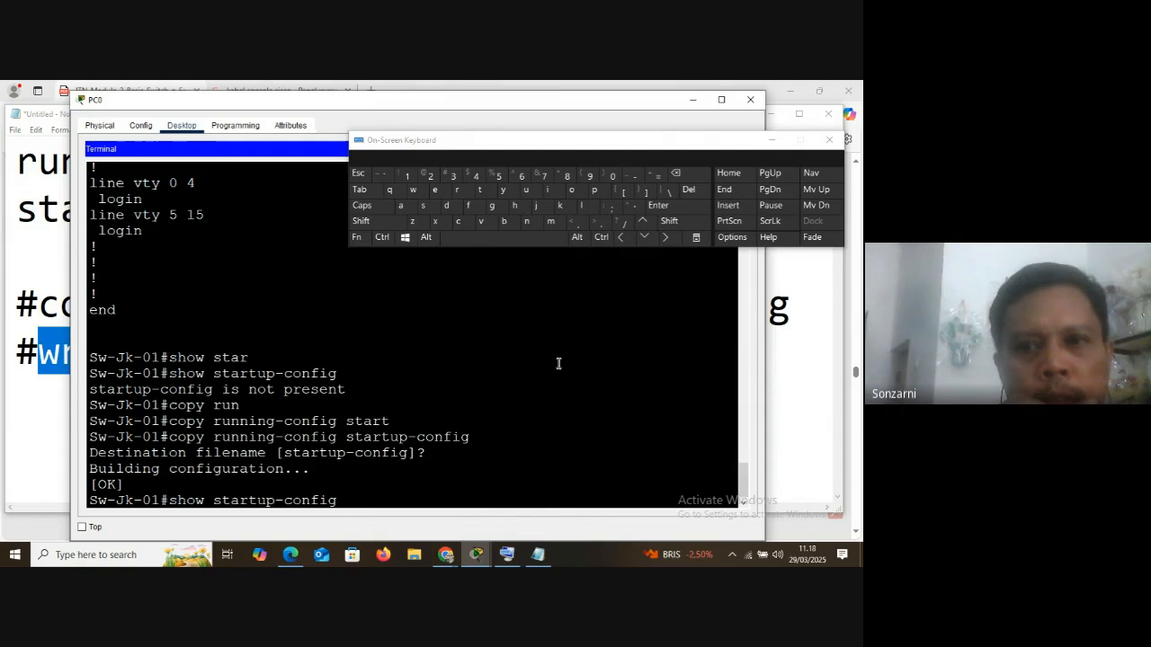
left_click(665, 207)
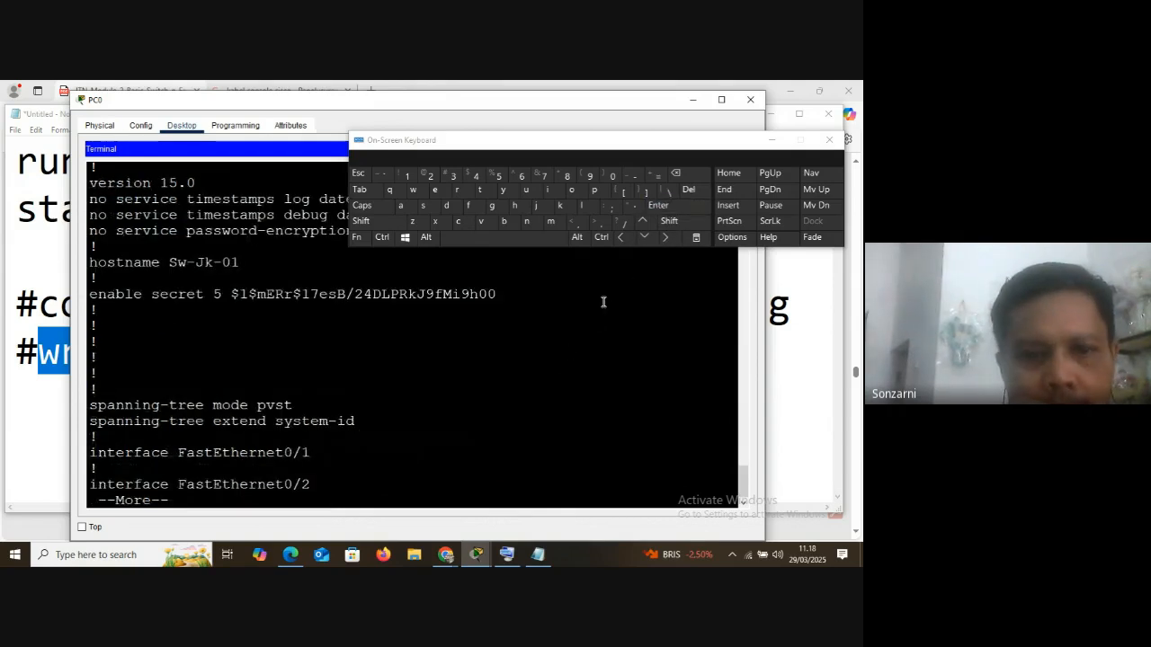
Highlight the switch's reply to the show startup-config issued before the copy, for comparison with the new output
left_click(188, 351)
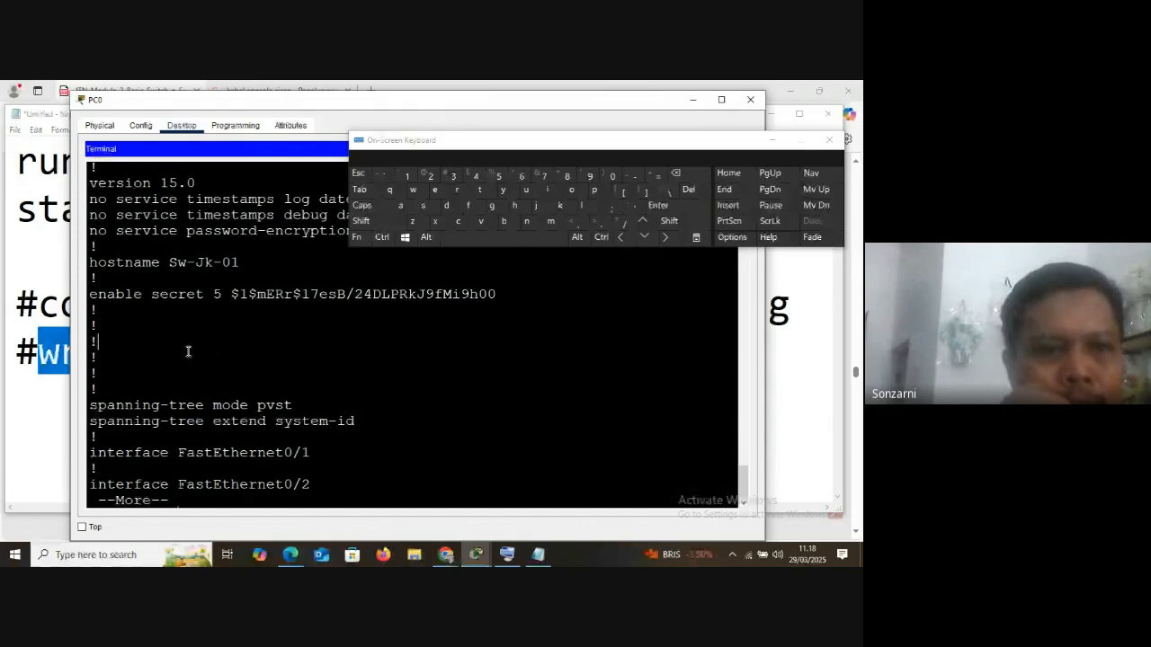
scroll(185, 351, "up", 3)
left_click_drag(89, 176, 346, 176)
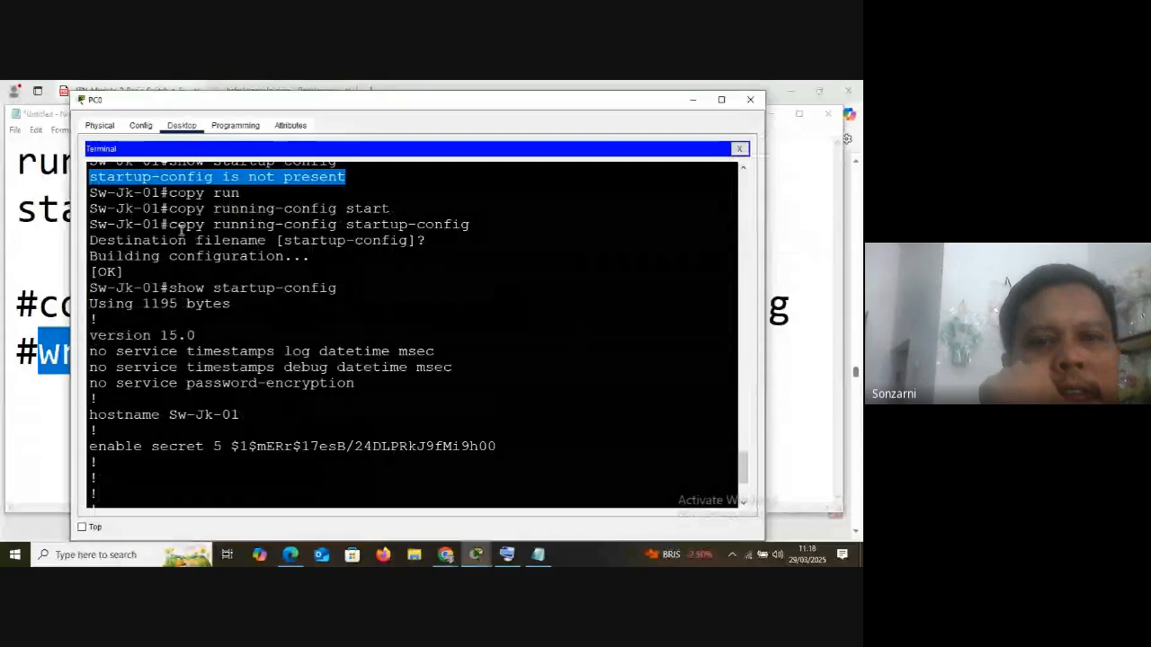
Highlight the copy running-config startup-config command, its destination filename prompt and the Building configuration reply
left_click_drag(169, 223, 461, 224)
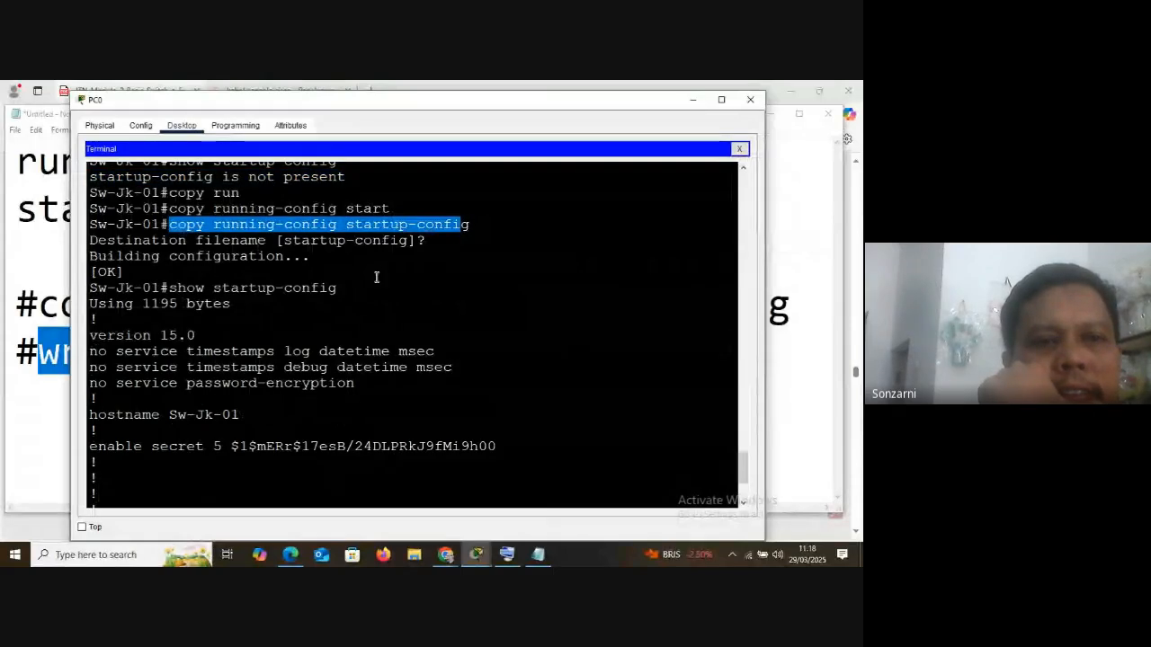
left_click_drag(89, 240, 435, 240)
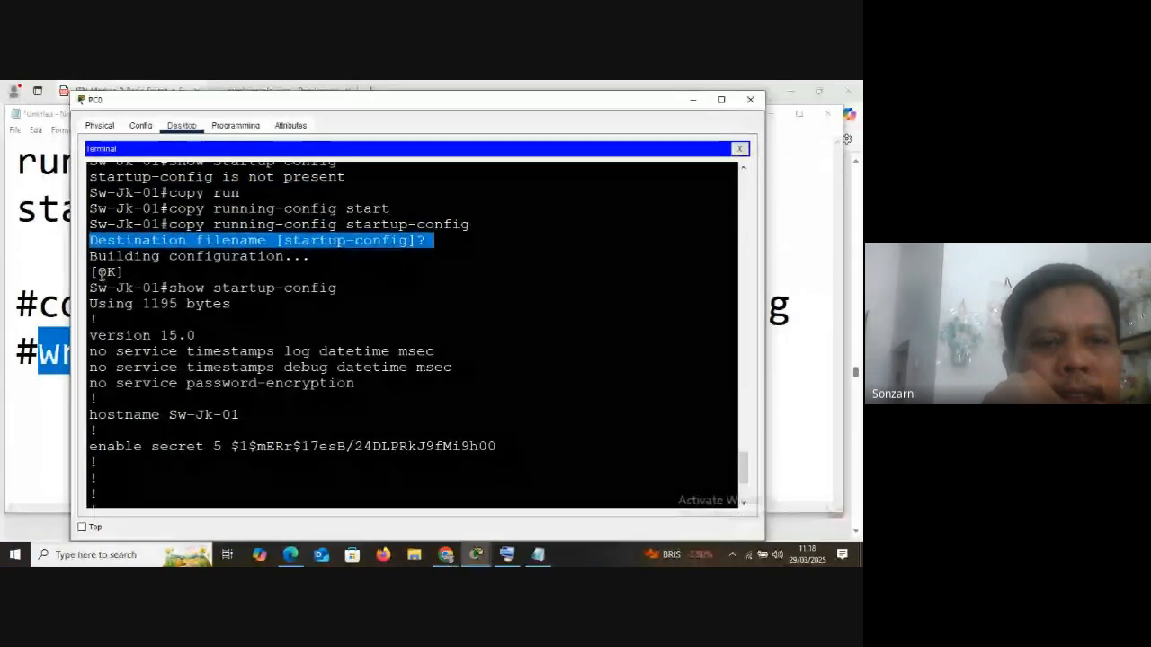
left_click_drag(90, 256, 126, 272)
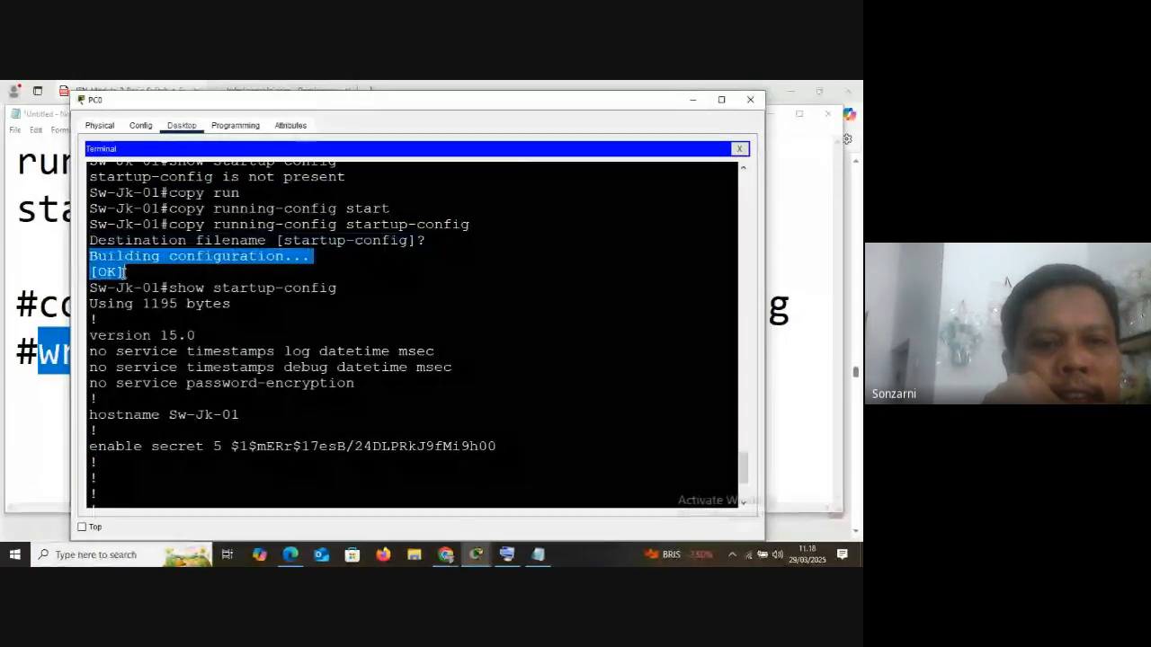
left_click(119, 272)
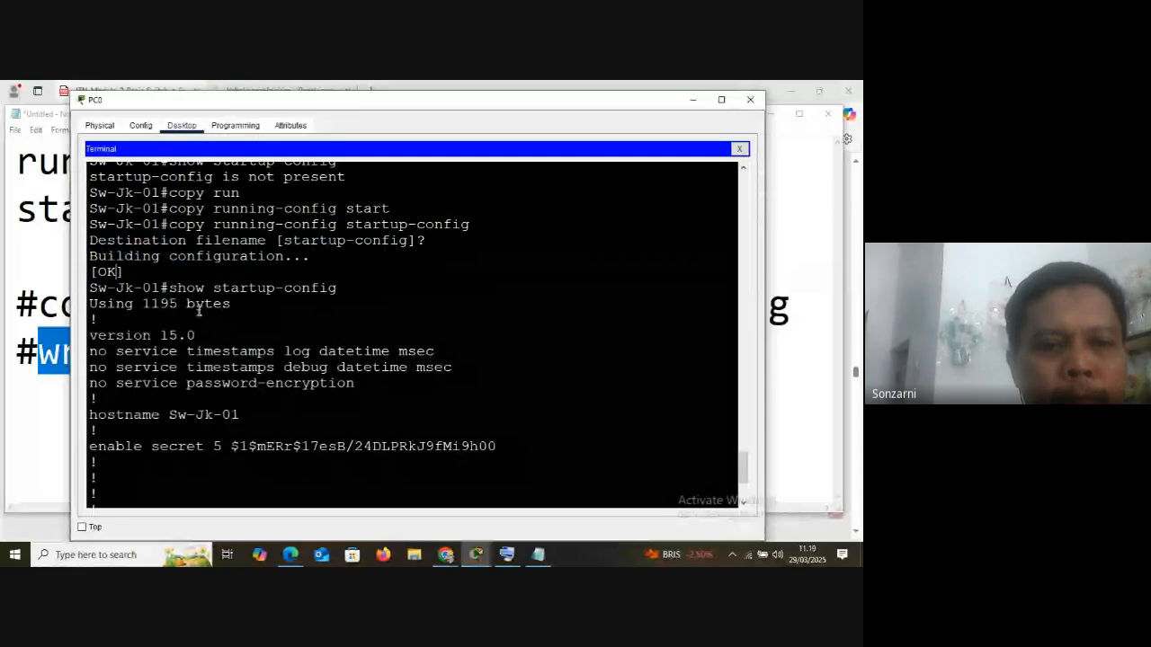
Go back to the earlier show running-config output and highlight its opening lines and the hostname entry
scroll(119, 345, "down", 1)
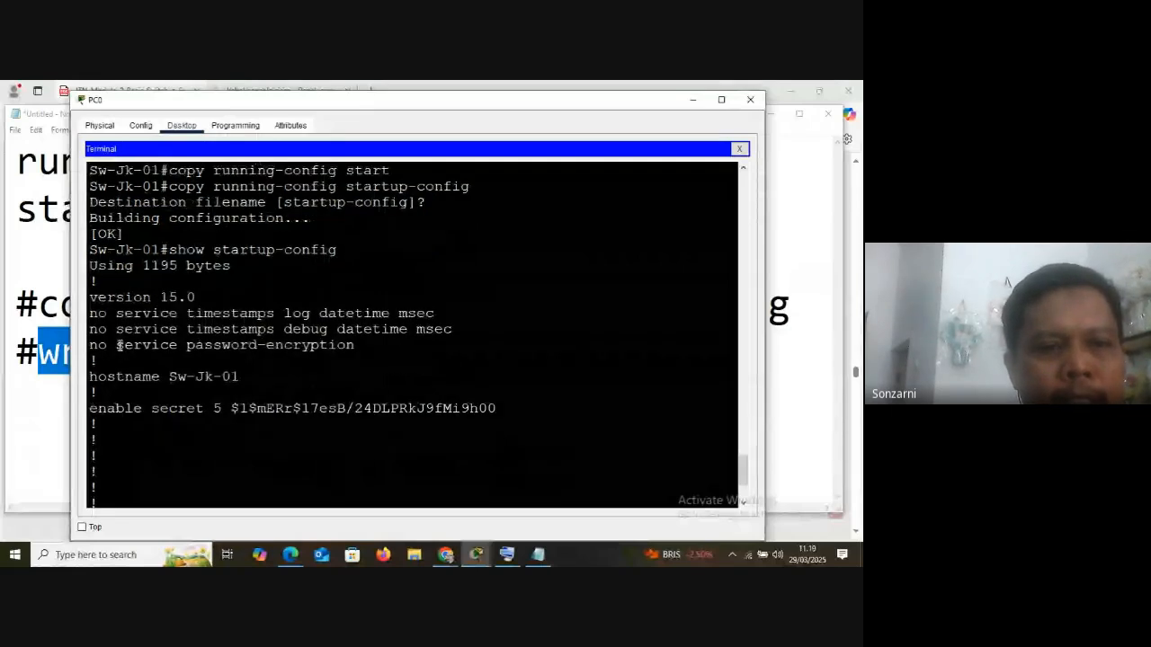
scroll(117, 342, "up", 6)
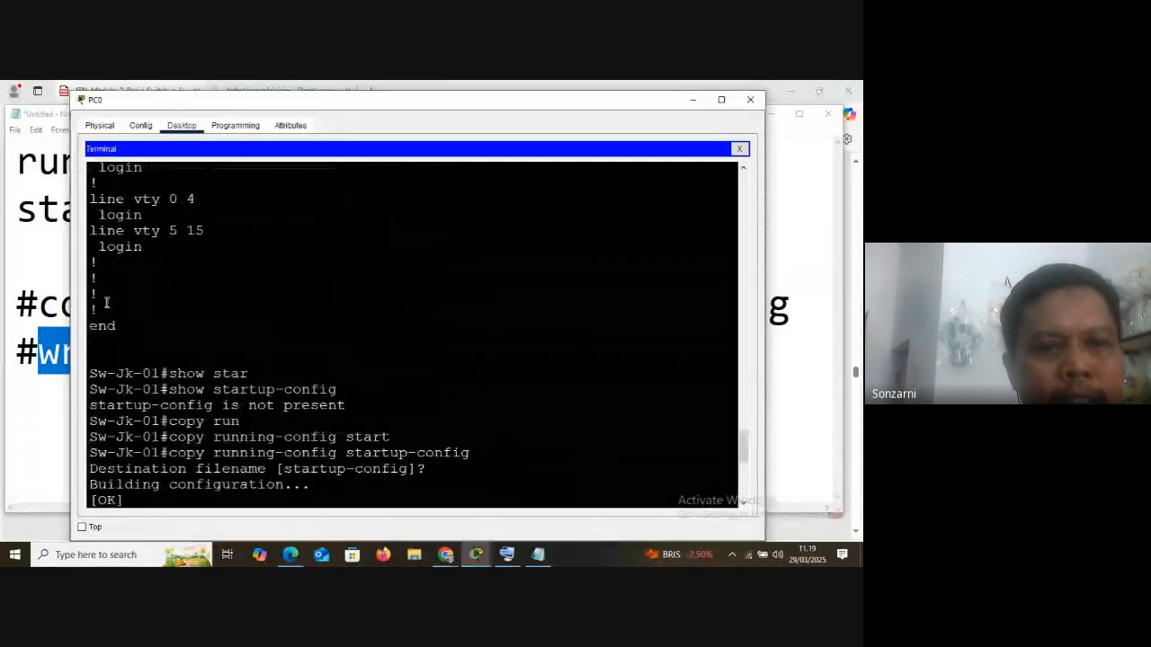
scroll(106, 302, "up", 15)
scroll(106, 303, "up", 15)
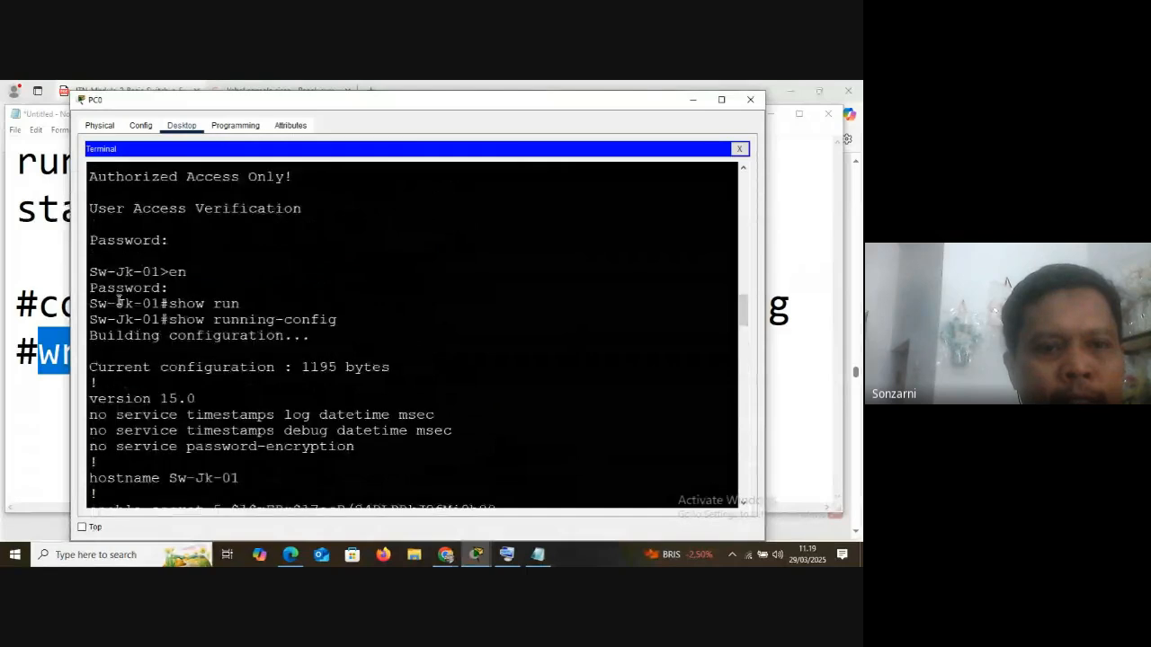
left_click_drag(169, 320, 279, 416)
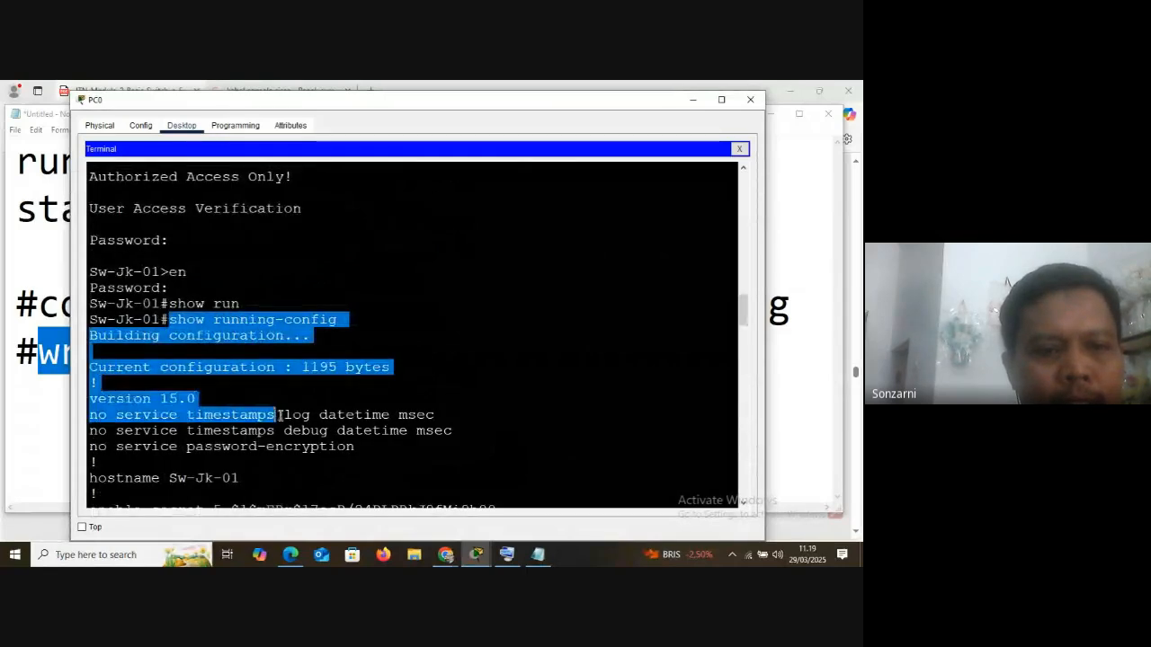
scroll(279, 416, "down", 2)
left_click(225, 256)
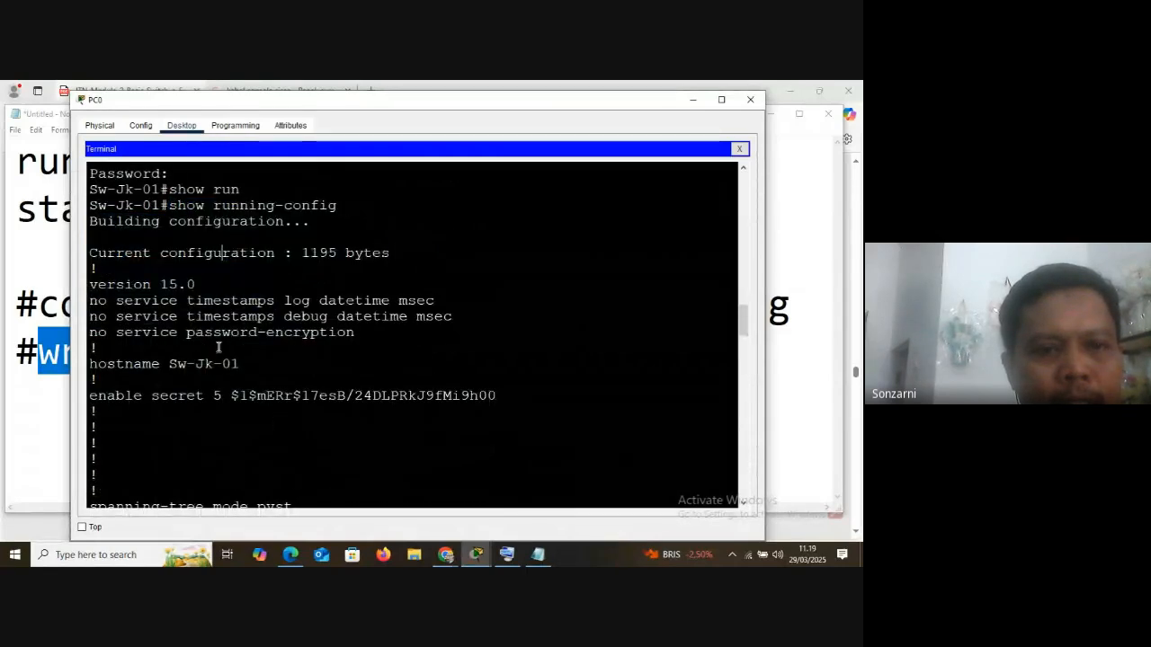
left_click_drag(102, 364, 178, 367)
Highlight the line con 0 and line vty 0 4 sections near the end of the running-config output
scroll(182, 390, "down", 9)
scroll(182, 390, "down", 18)
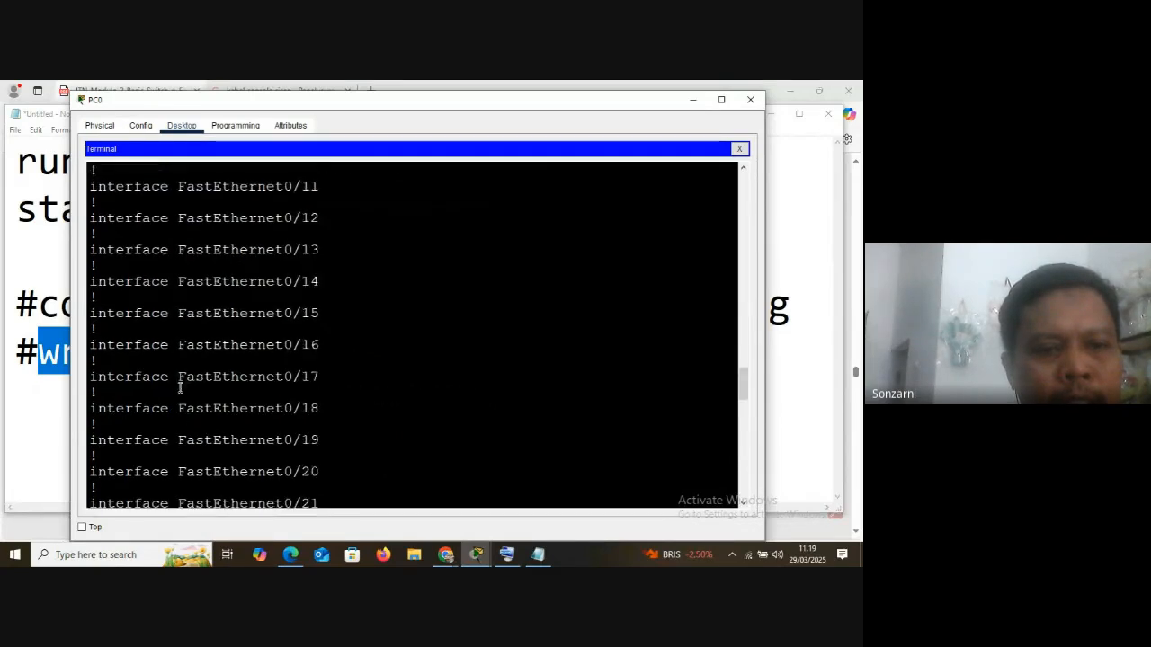
scroll(180, 383, "up", 2)
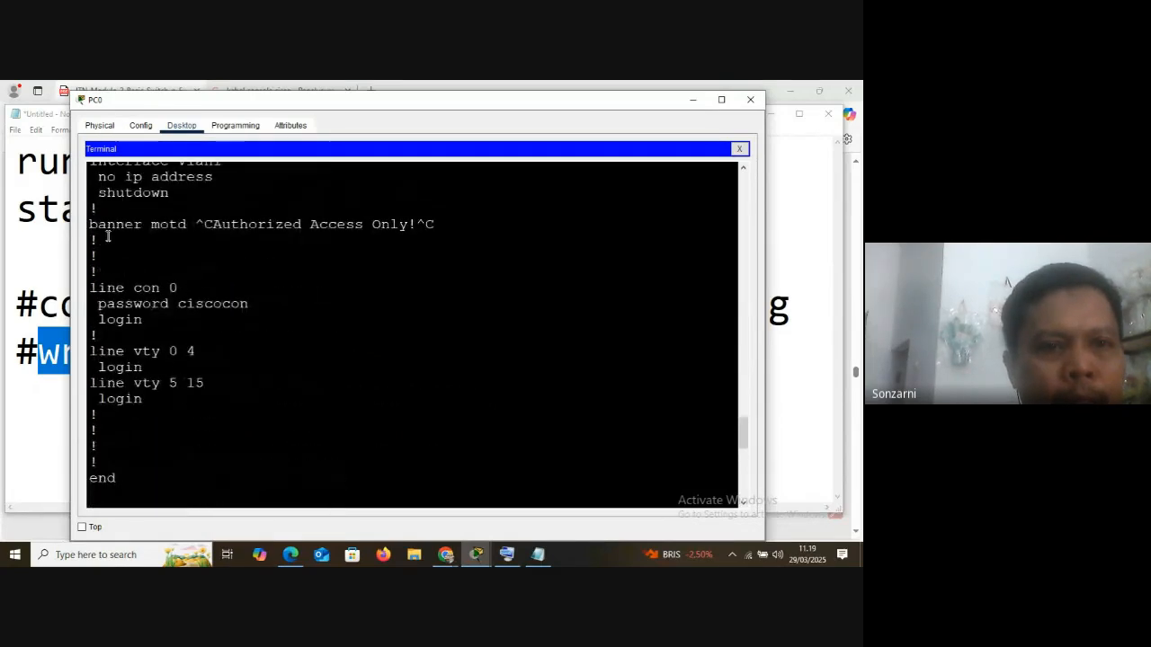
left_click_drag(90, 224, 282, 375)
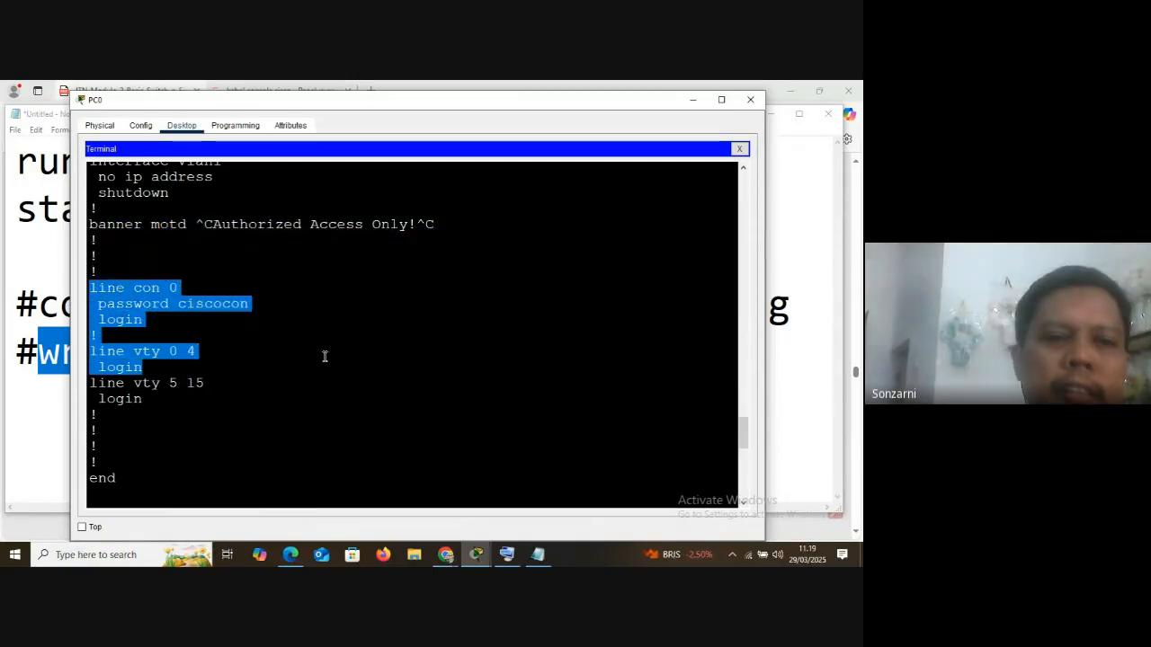
left_click(273, 349)
scroll(263, 314, "down", 8)
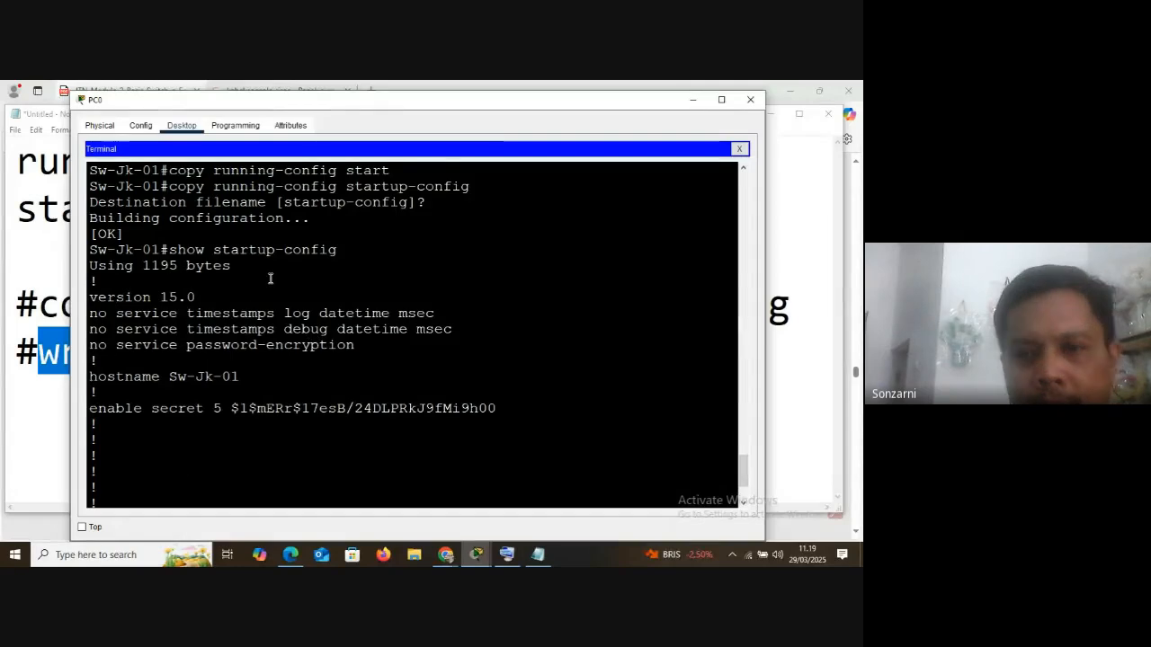
Quit the paged show startup-config output at the --More-- prompt using the on-screen keyboard, and minimize the keyboard
scroll(262, 295, "down", 3)
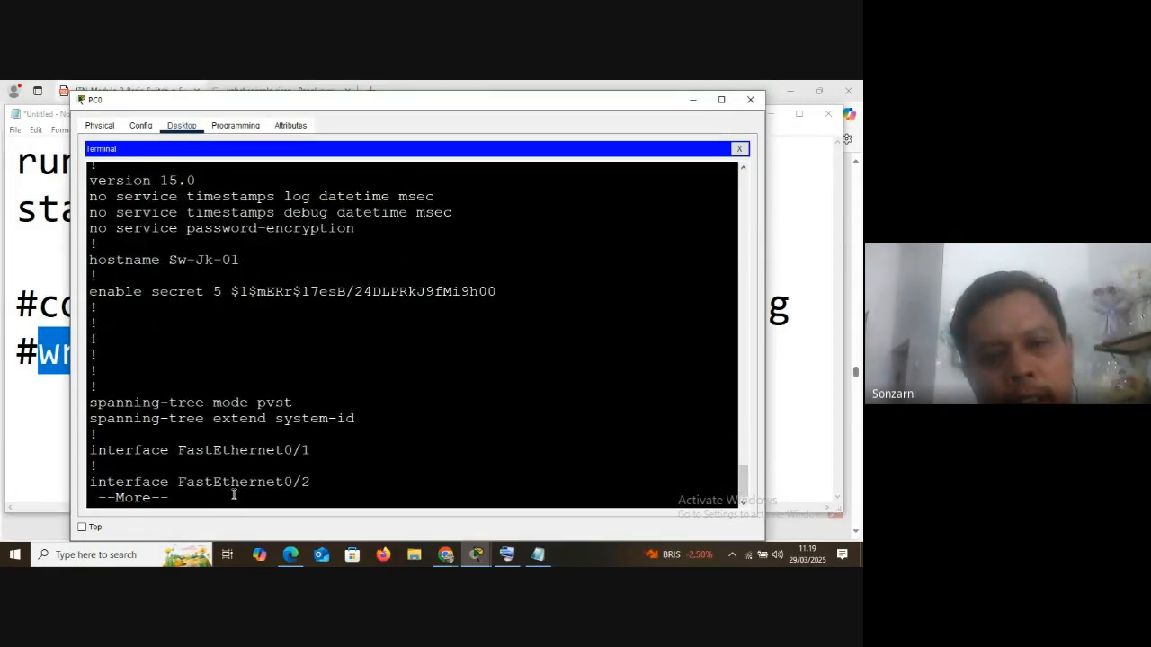
left_click(507, 555)
left_click(389, 190)
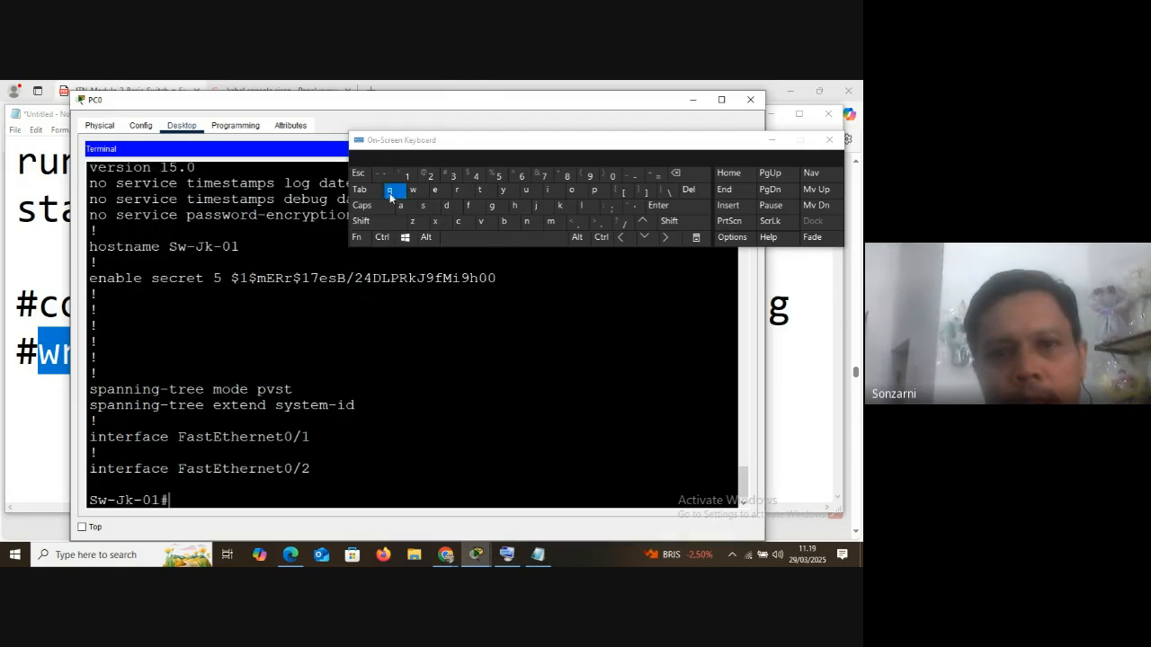
left_click(773, 137)
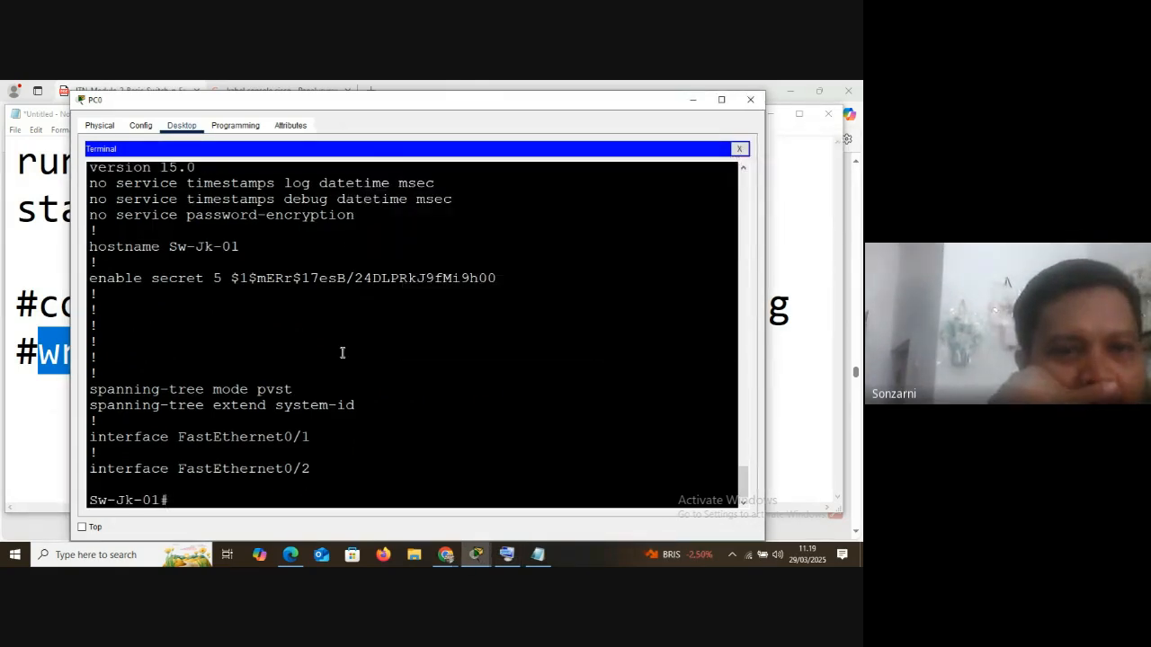
Locate the line con 0 section in the running-config output and highlight its plain-text console password
scroll(276, 345, "up", 2)
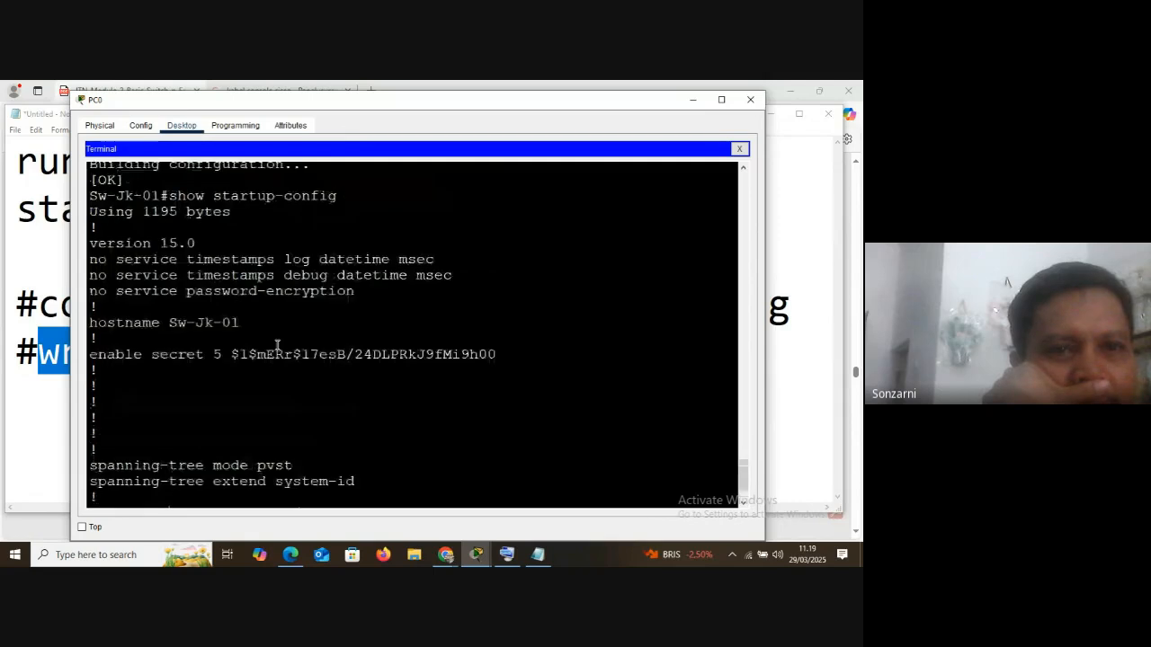
scroll(277, 345, "up", 2)
scroll(277, 345, "down", 3)
scroll(274, 342, "up", 10)
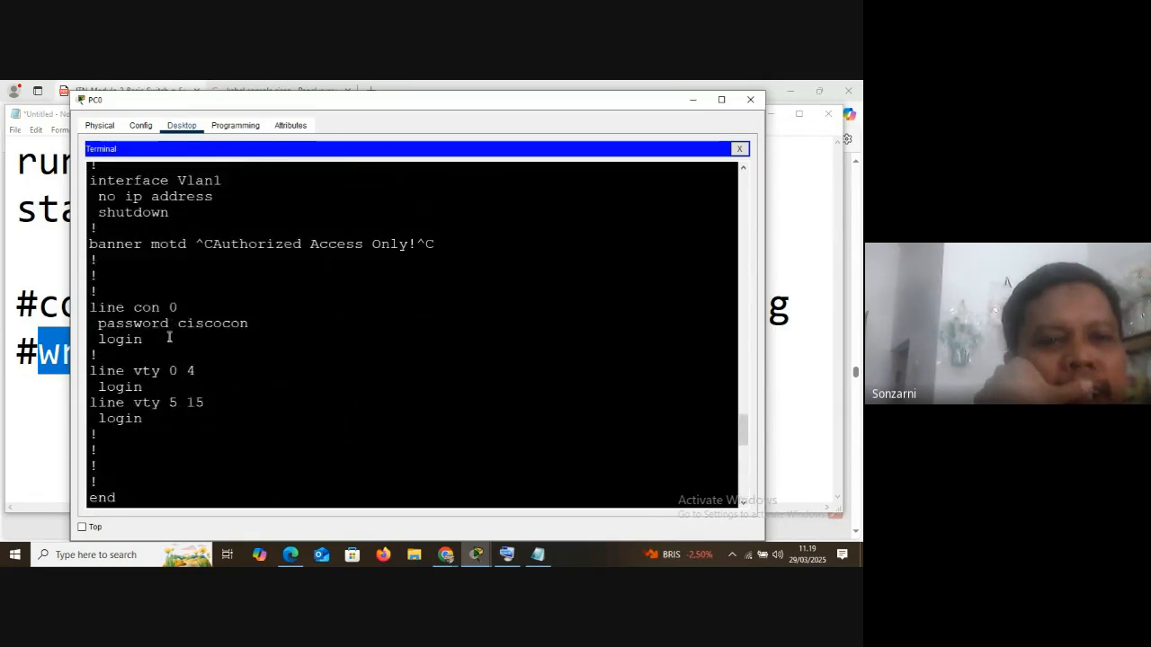
left_click_drag(177, 323, 254, 323)
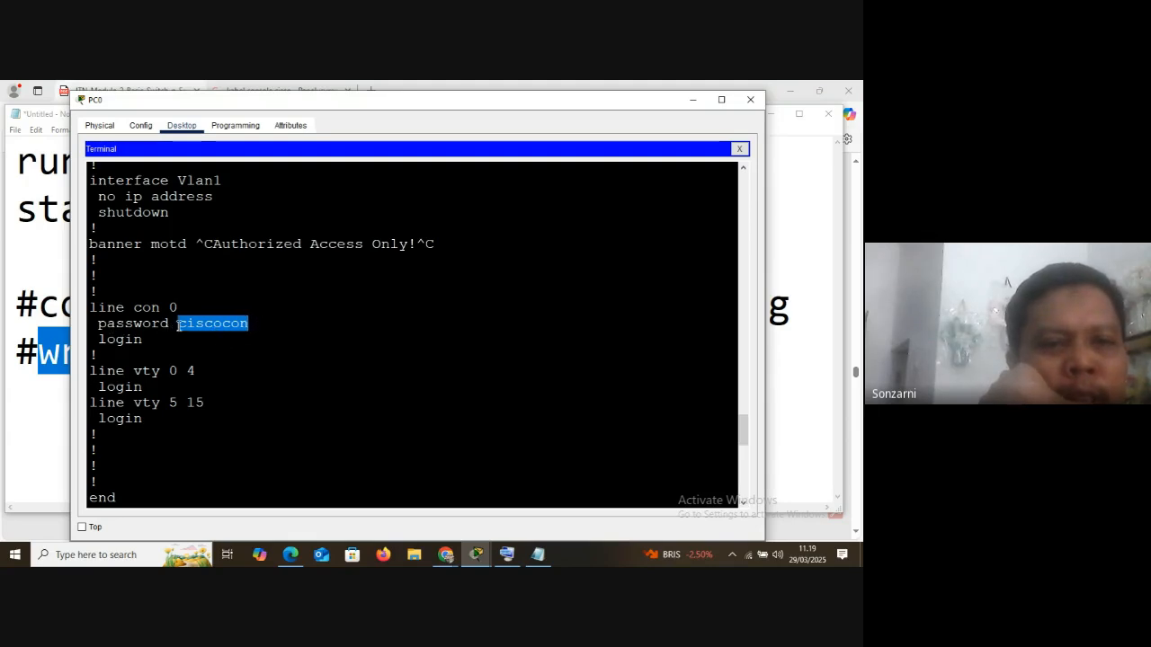
left_click_drag(97, 310, 249, 324)
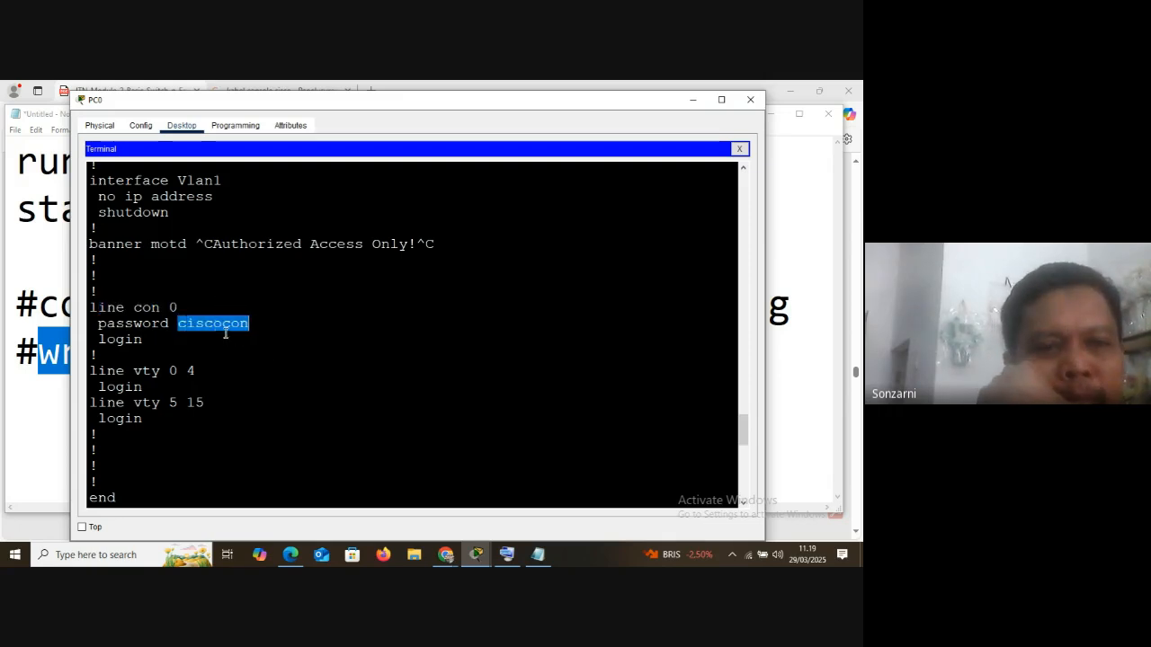
Highlight the no service password-encryption line in the startup-config output, including its "no" prefix
scroll(223, 340, "down", 4)
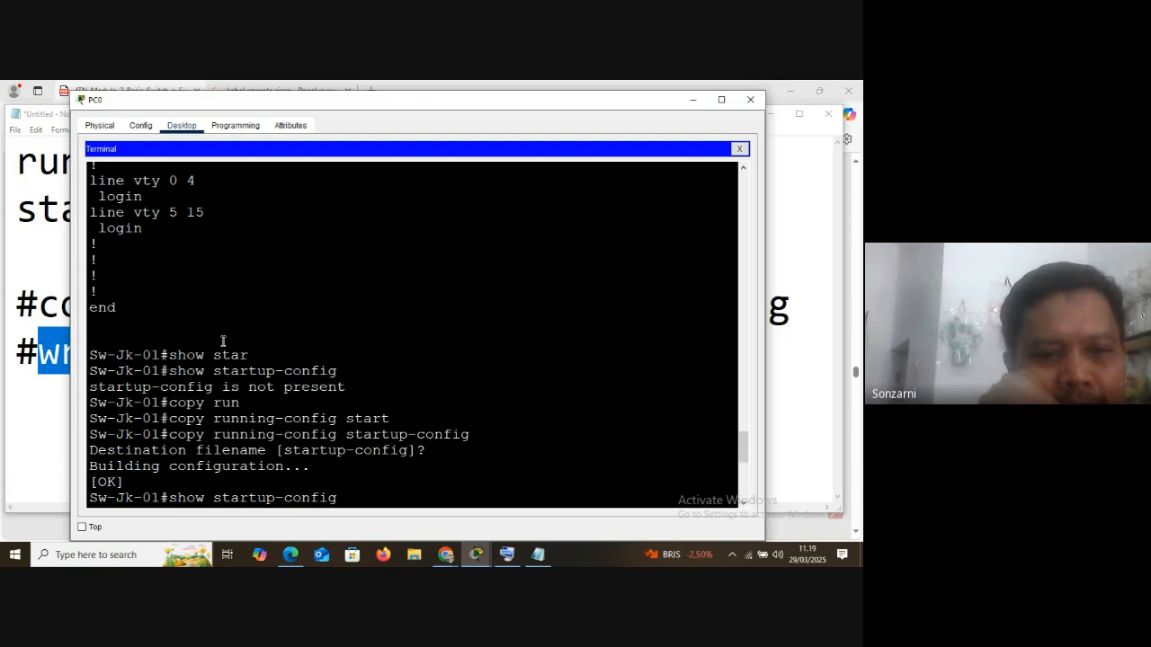
scroll(223, 341, "down", 4)
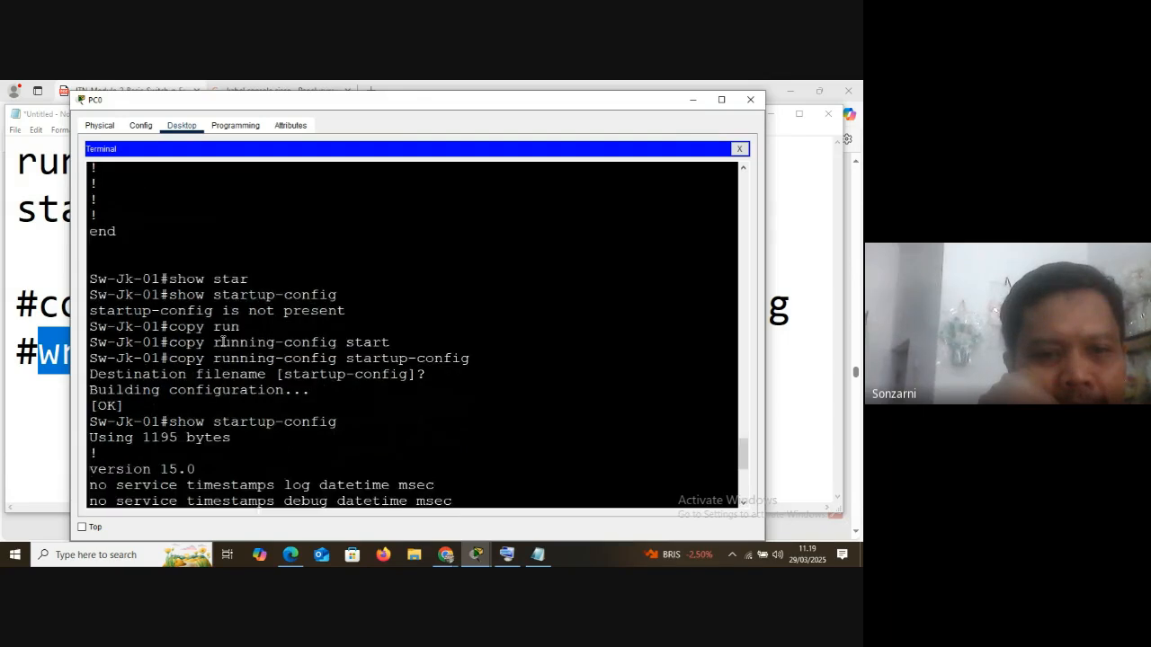
left_click_drag(118, 404, 363, 403)
left_click(106, 403)
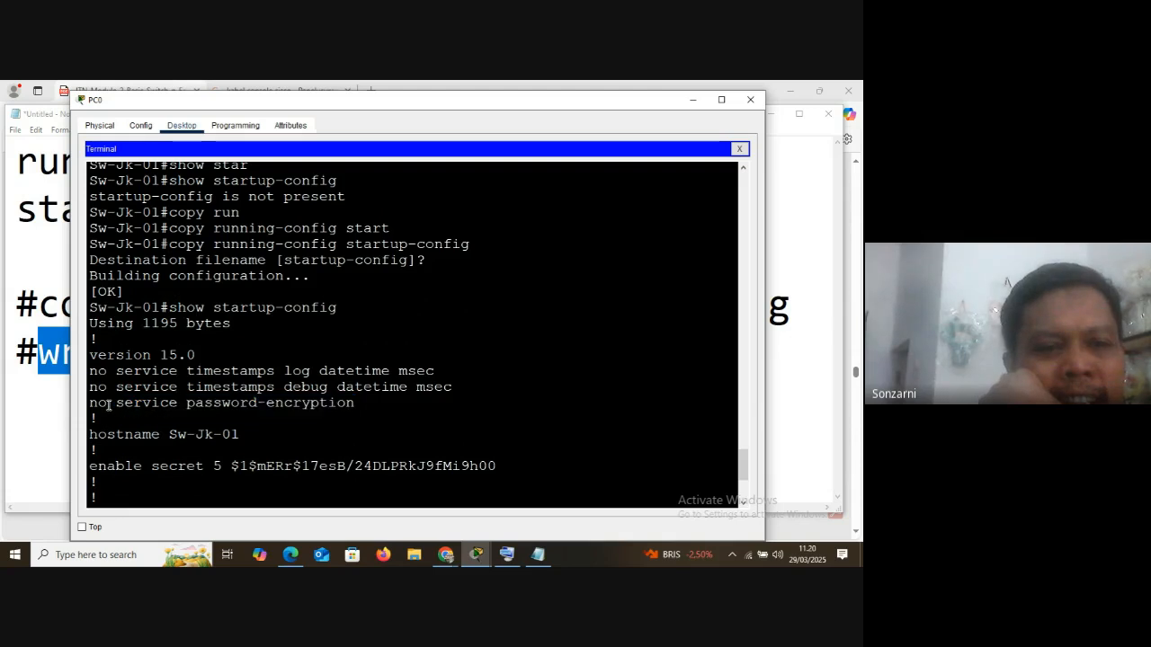
double_click(97, 404)
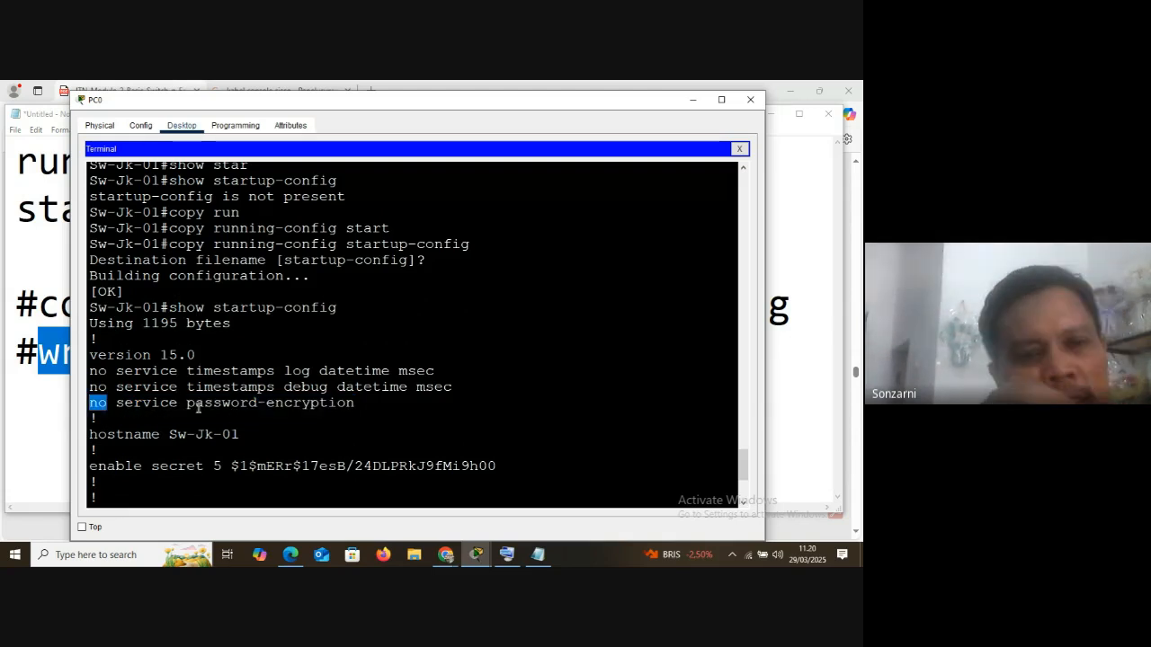
left_click(116, 403)
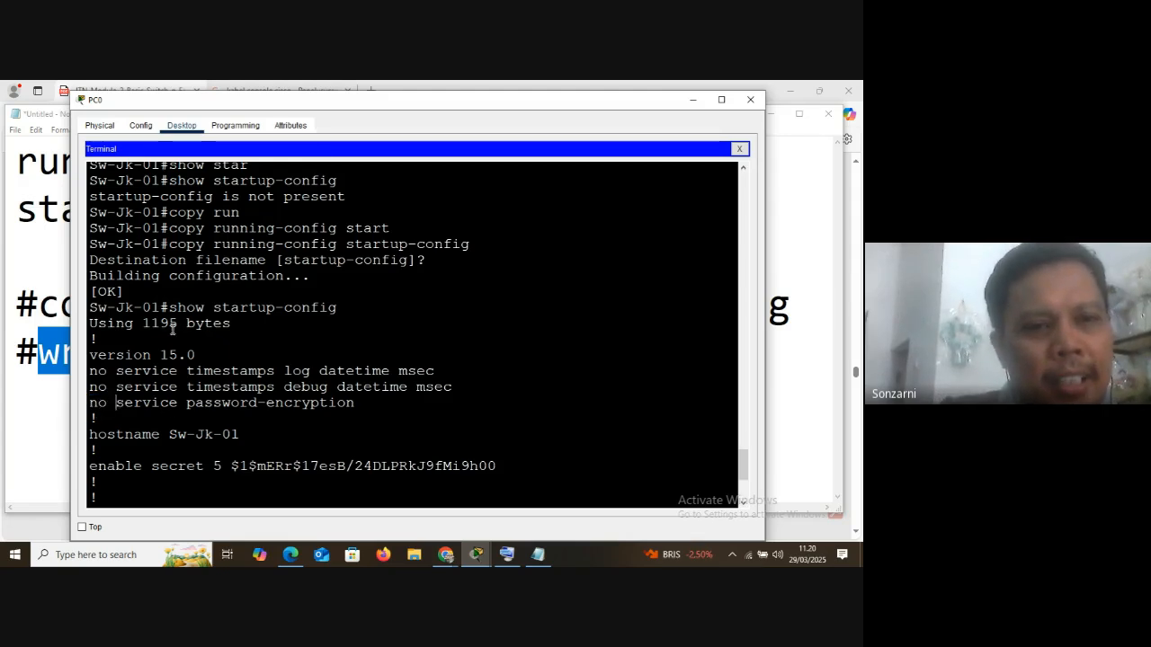
Compare the console line's plain-text password with the service password-encryption entry by highlighting each in the terminal output
scroll(191, 315, "up", 6)
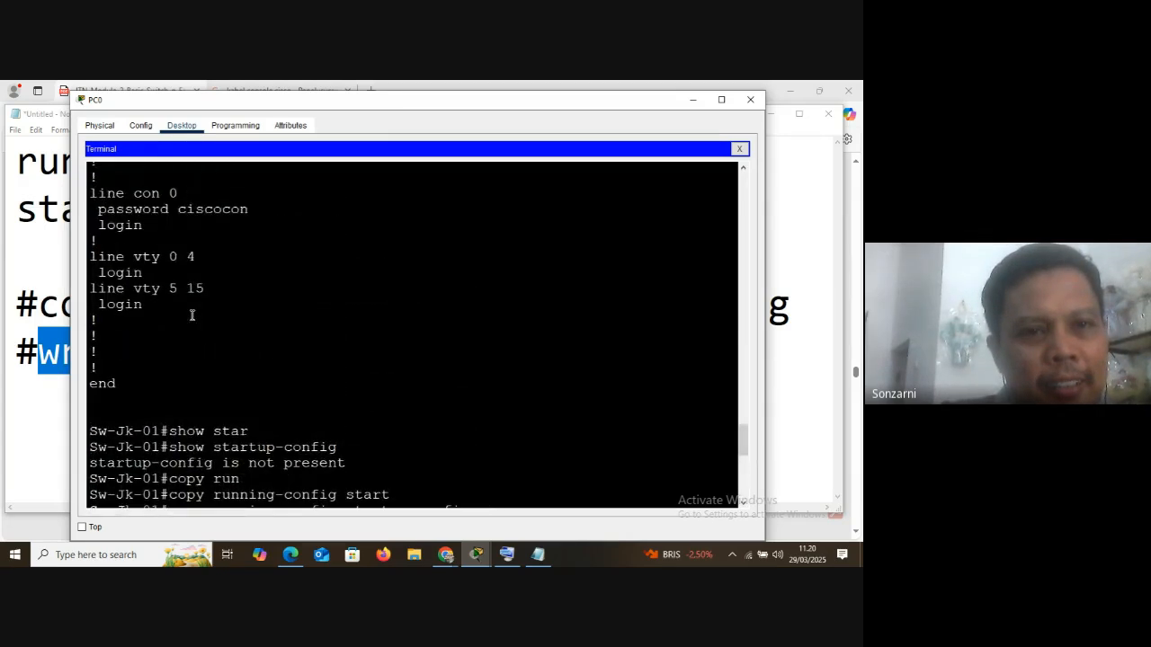
left_click_drag(180, 209, 253, 209)
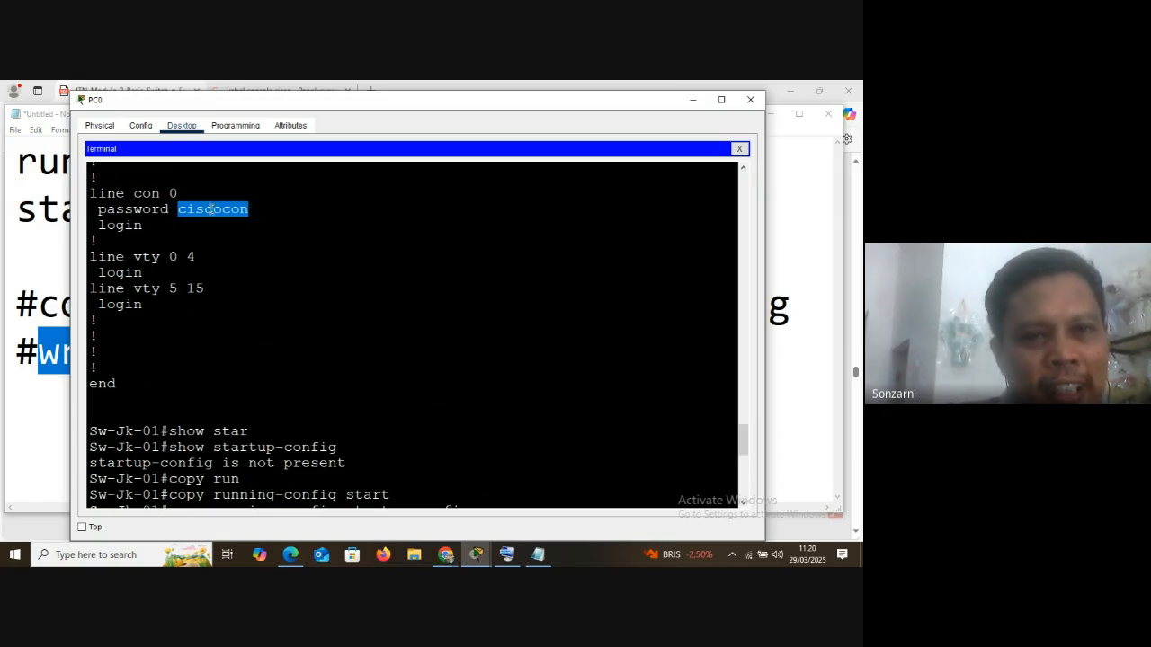
scroll(209, 251, "down", 5)
scroll(209, 252, "down", 3)
scroll(229, 382, "up", 1)
scroll(121, 382, "up", 2)
left_click_drag(118, 401, 330, 403)
scroll(286, 407, "down", 4)
Enter global configuration mode with conf t and enable service password-encryption on the switch
left_click(227, 488)
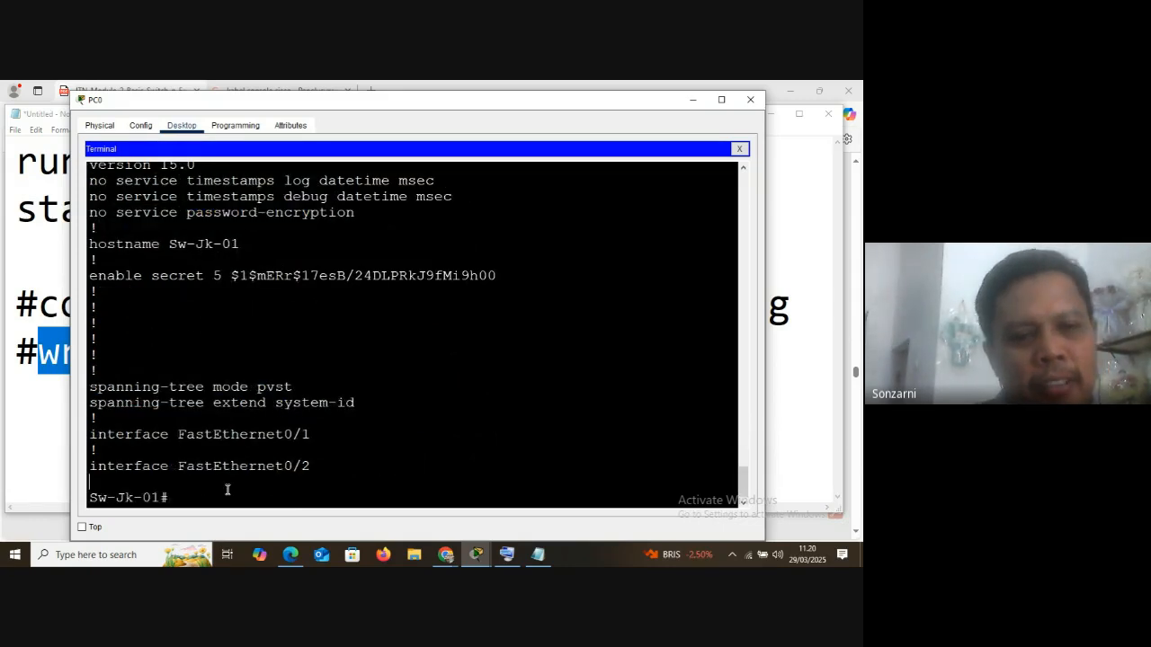
type("conf t")
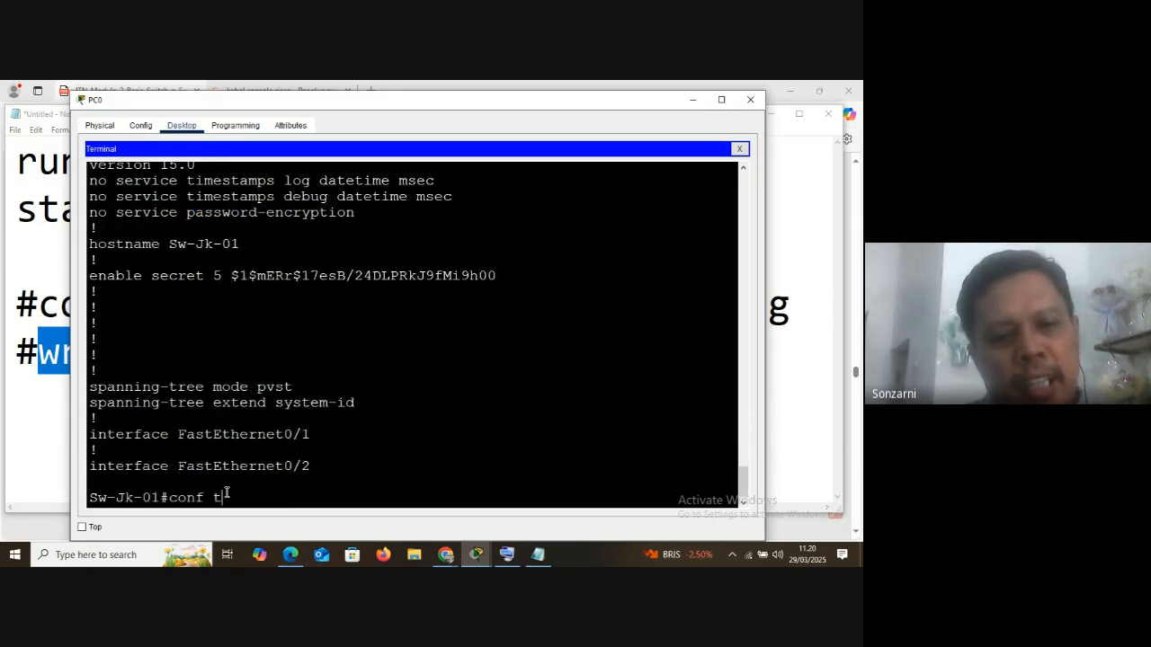
key("Return")
type("ser")
key("Tab")
type("pas")
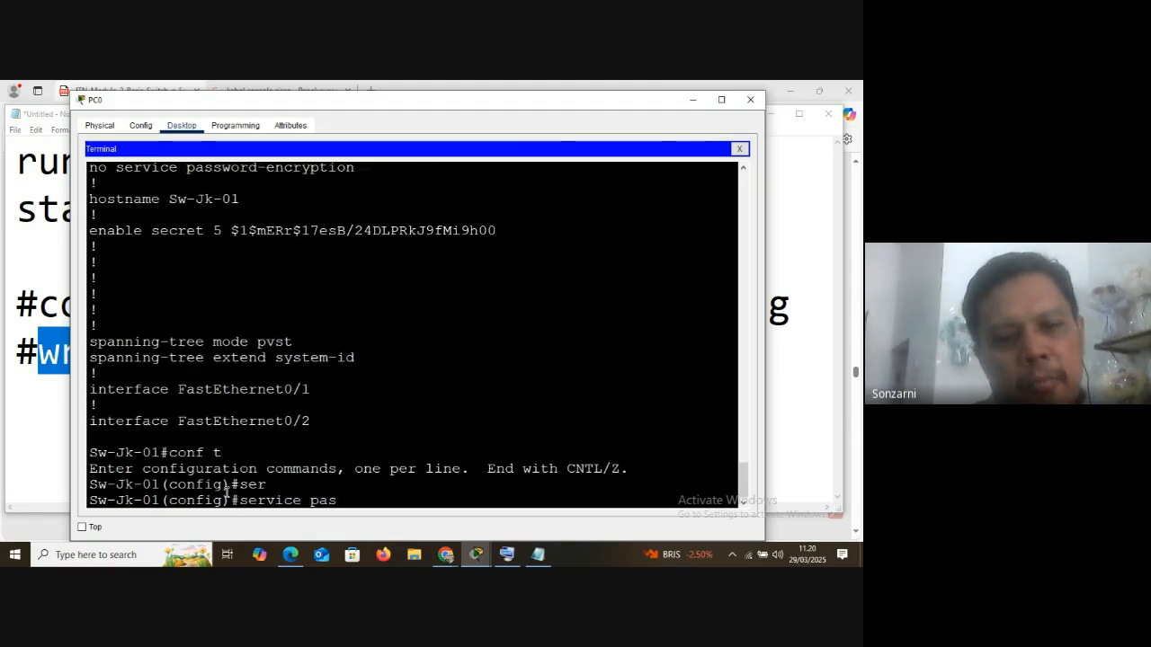
key("Tab")
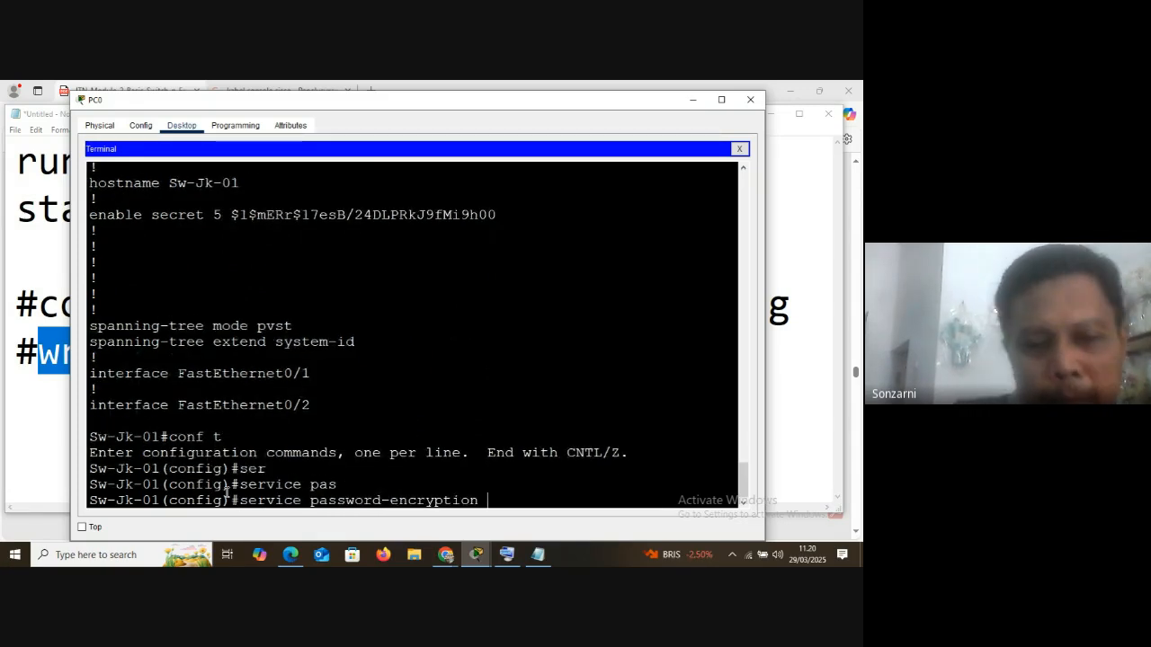
key("Return")
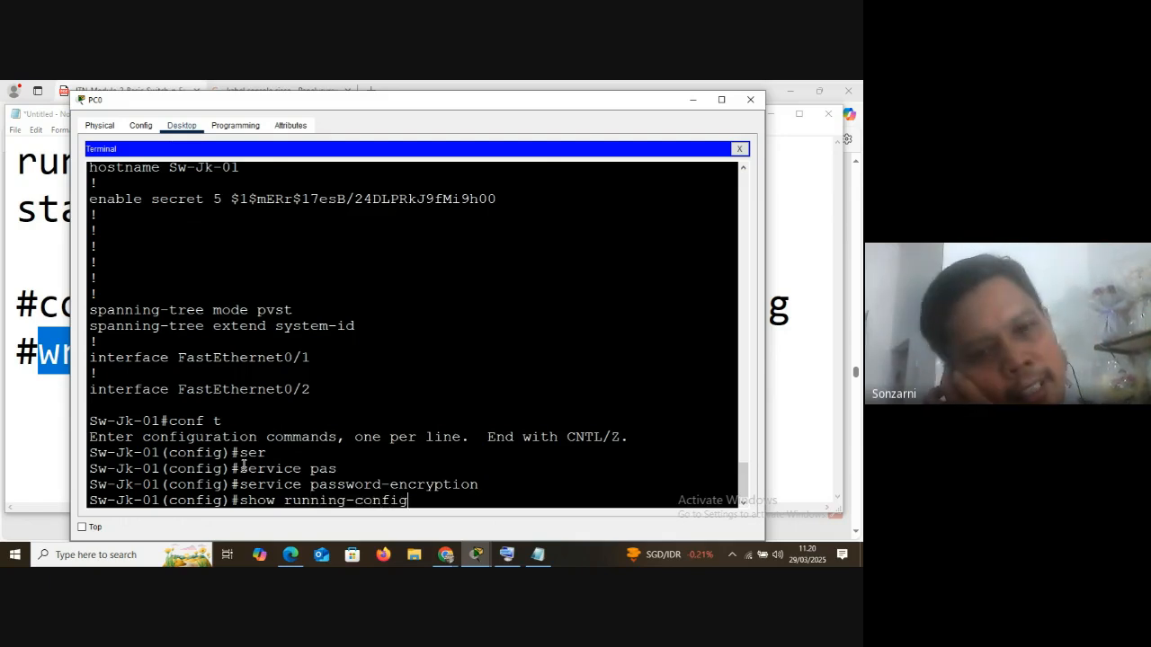
Try to run show running-config from global configuration mode and highlight the word show in the command
key("Return")
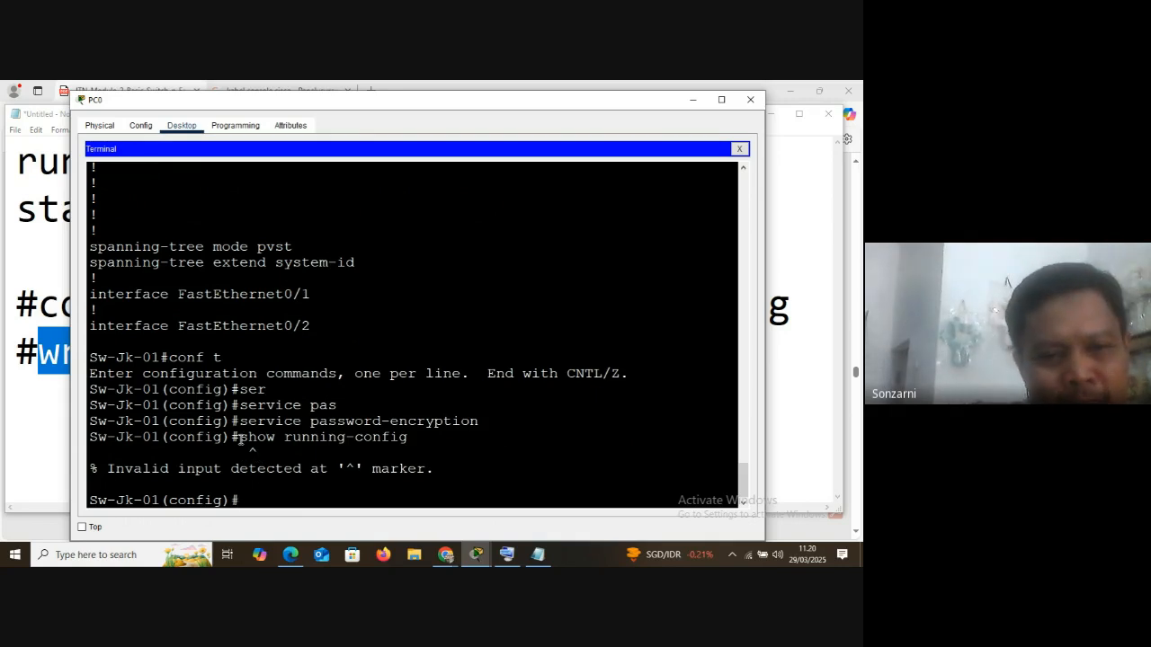
left_click_drag(240, 438, 275, 437)
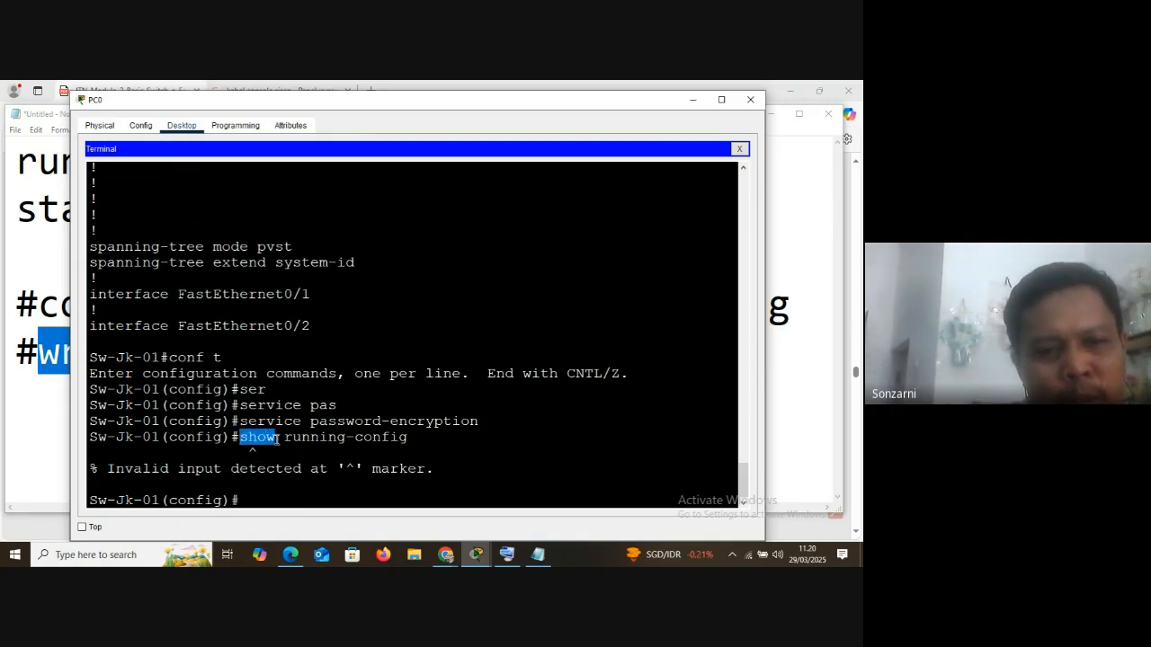
left_click(251, 496)
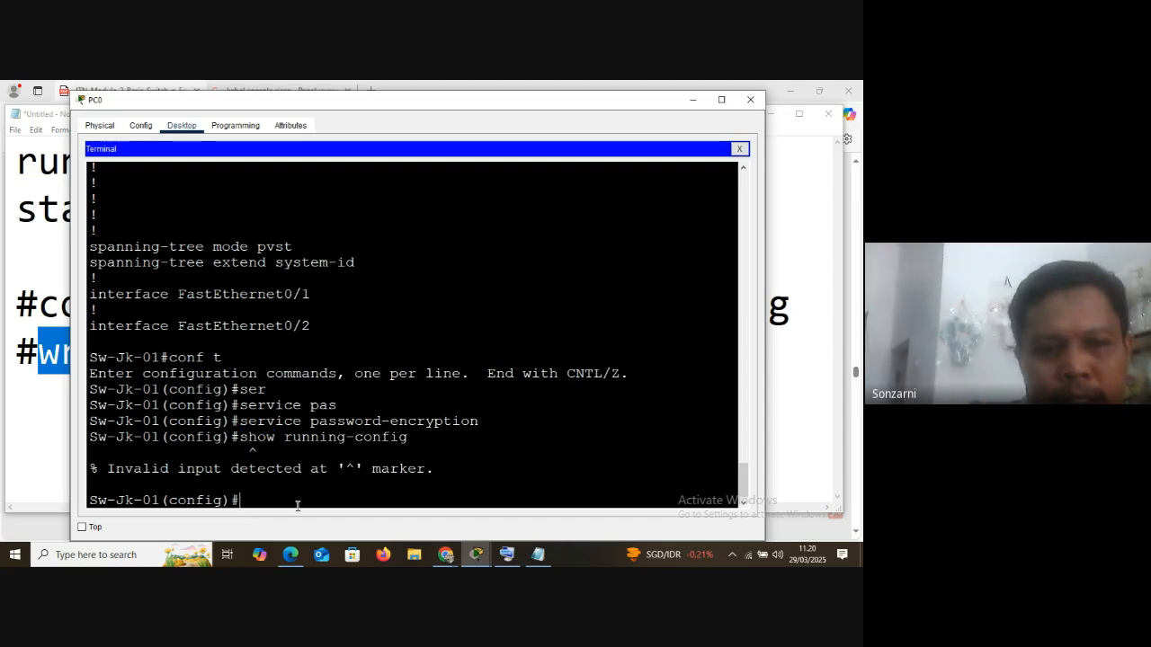
List the commands available in global configuration mode with ? and highlight the sdm through spanning-tree entries
type("?")
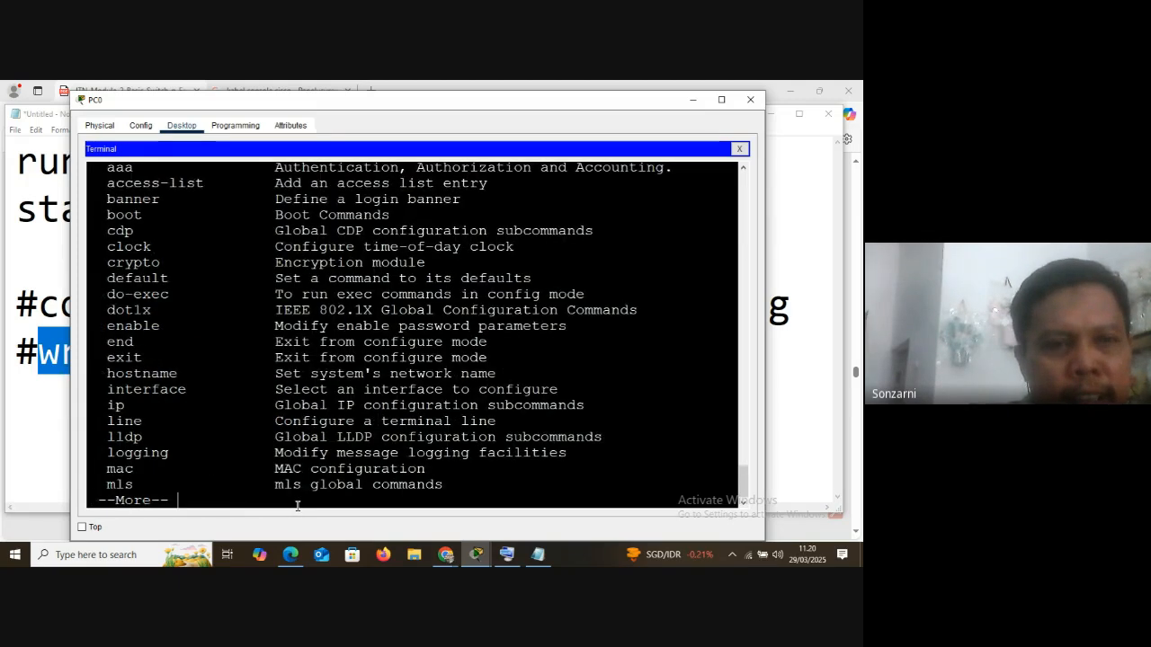
key("space")
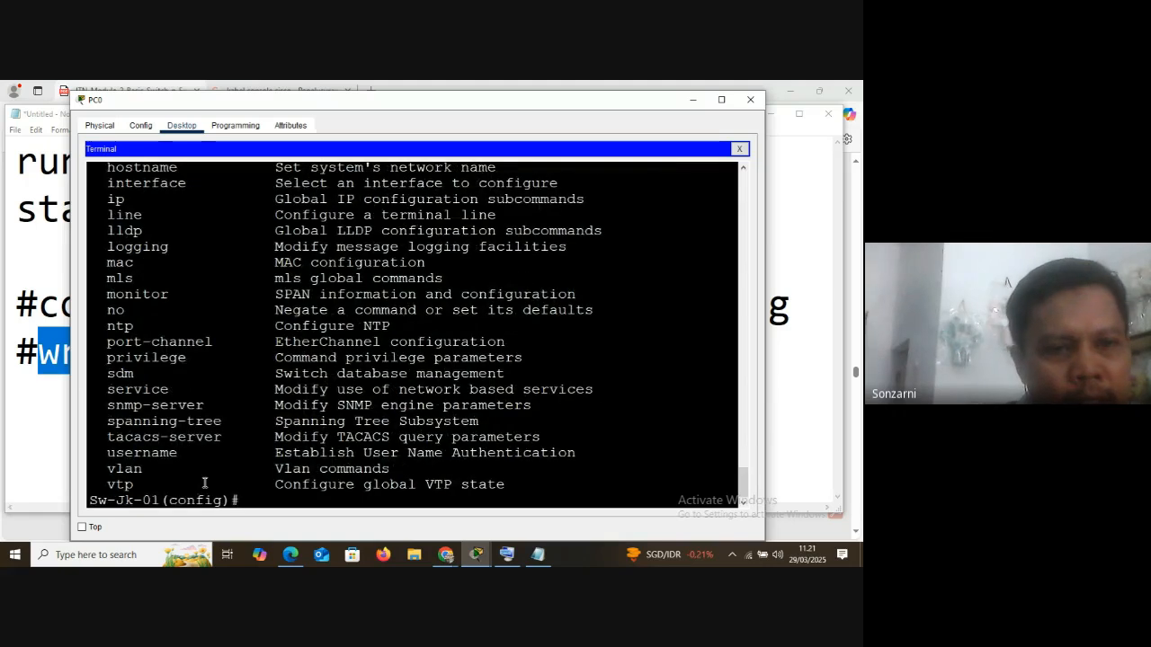
left_click_drag(109, 373, 144, 420)
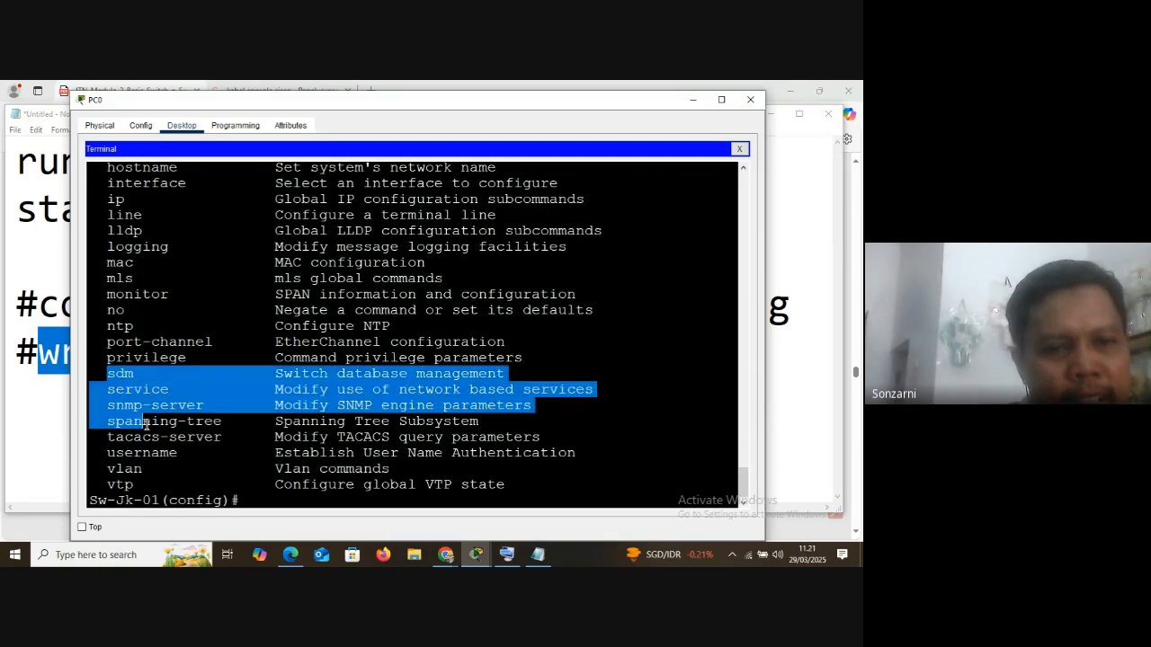
left_click(254, 501)
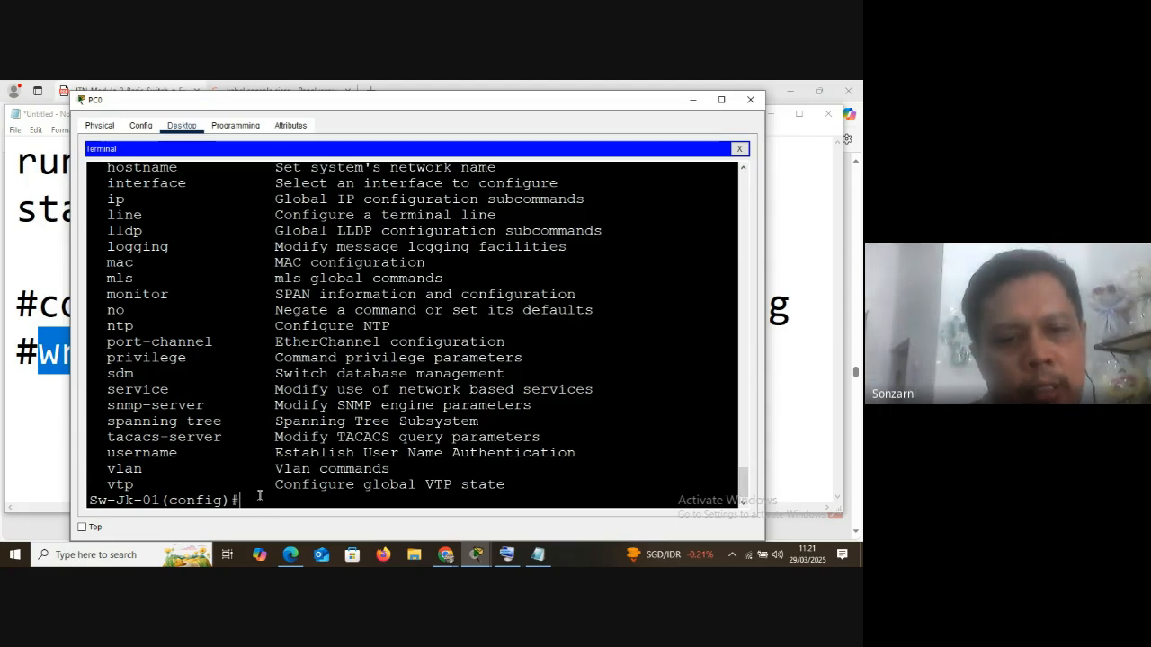
Run do sh run from global configuration mode, highlighting parts of the command before executing it
type("o")
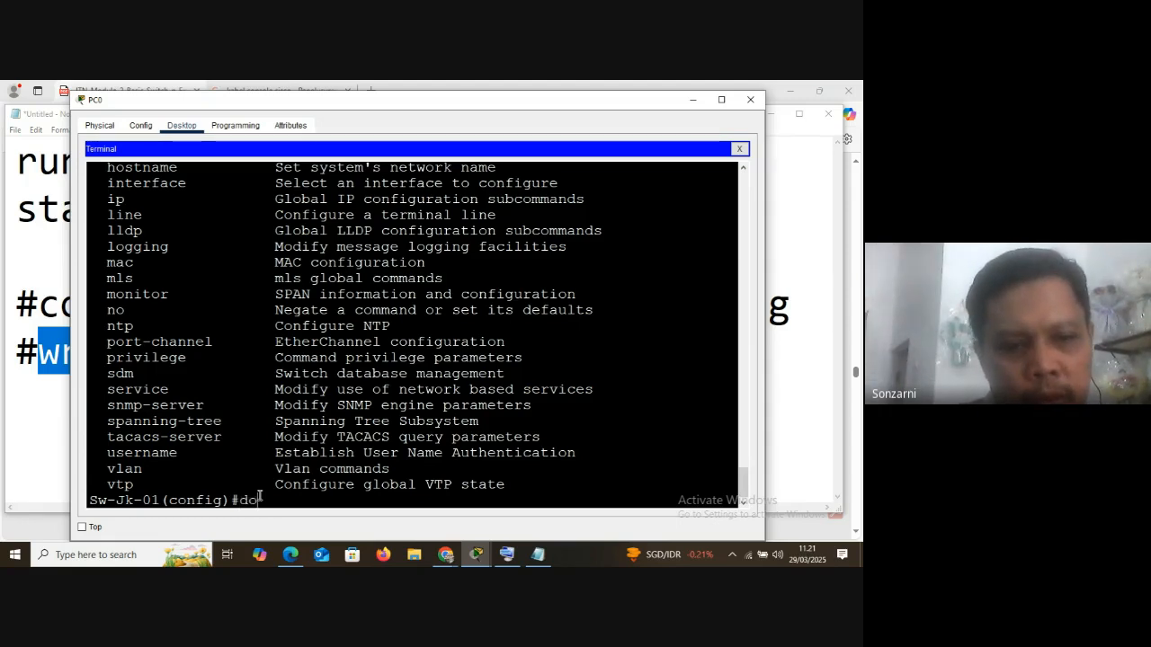
type(" sh run")
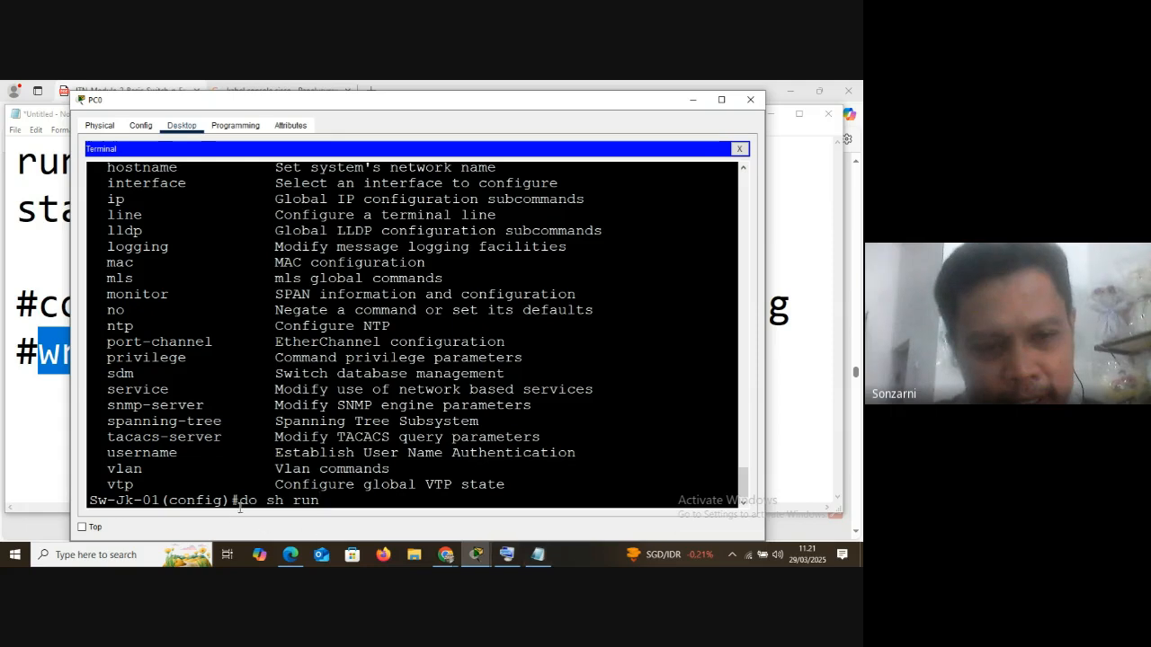
left_click_drag(239, 503, 320, 502)
left_click(281, 502)
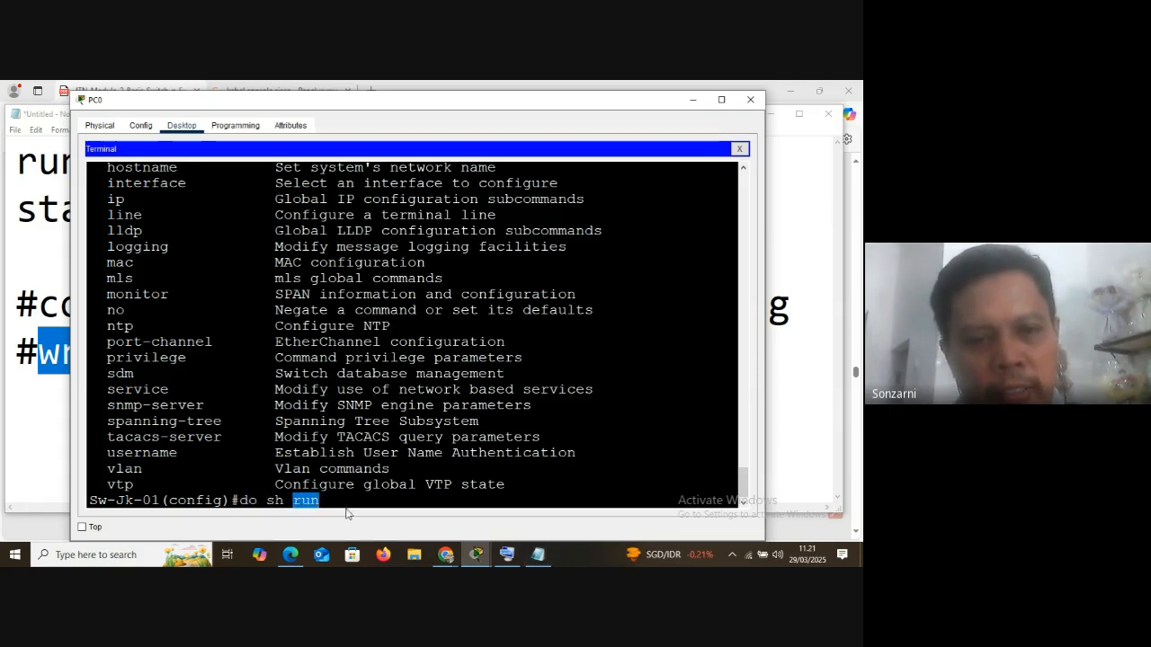
left_click(342, 502)
key("Return")
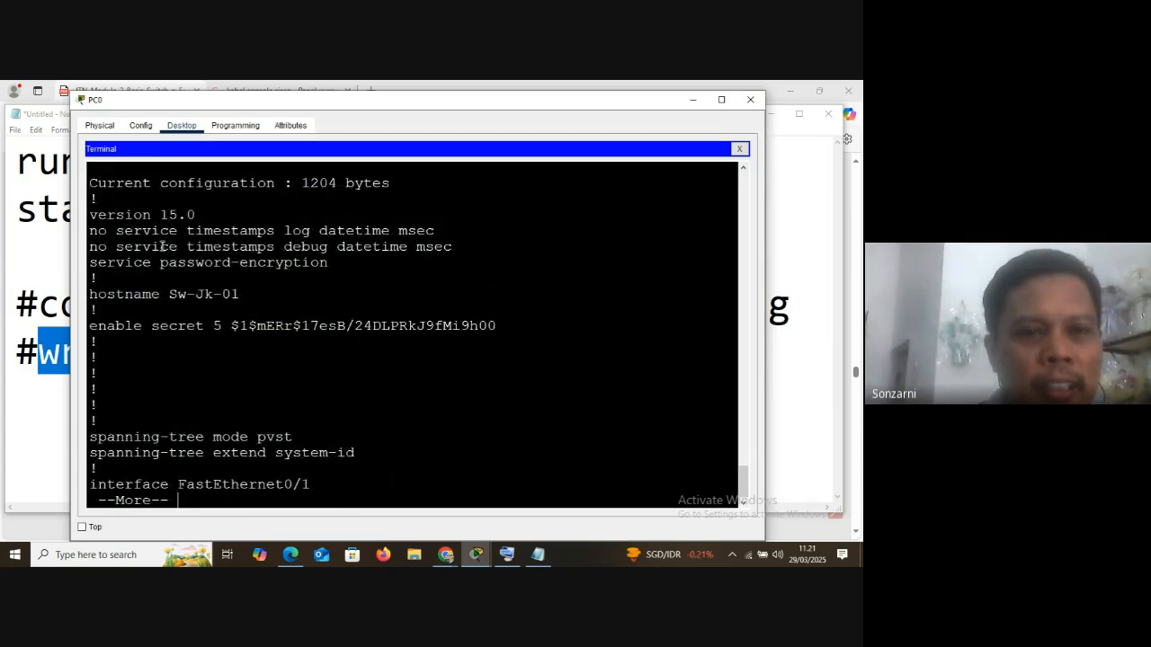
Highlight the service password-encryption line in the running-config output
scroll(188, 247, "up", 2)
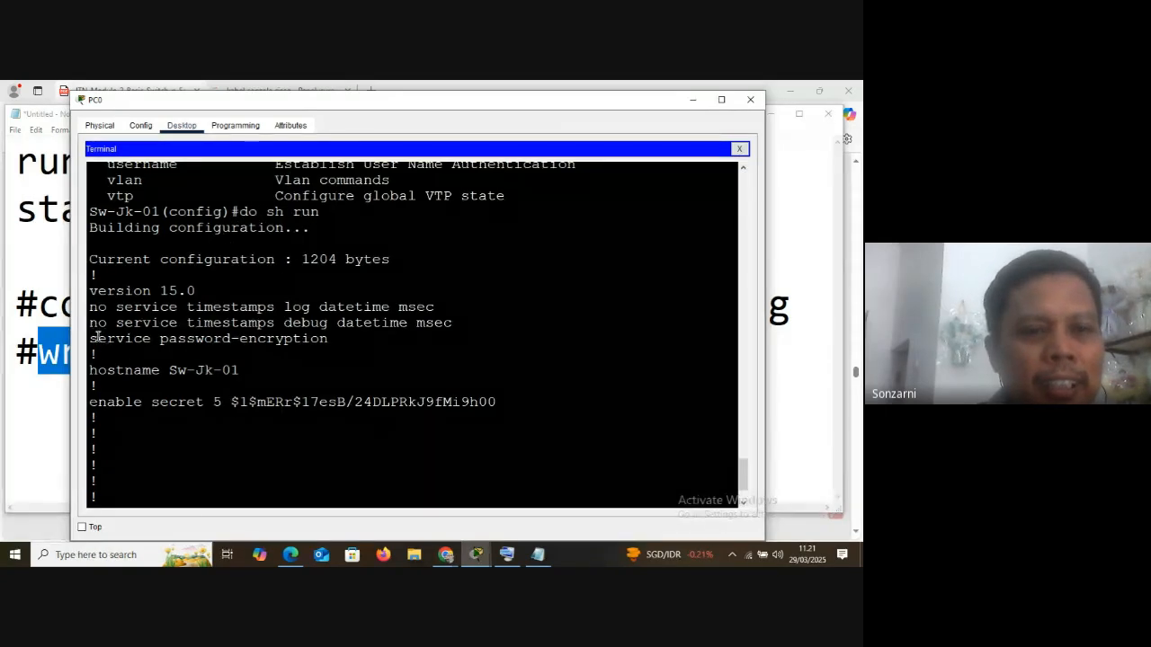
left_click_drag(92, 340, 333, 339)
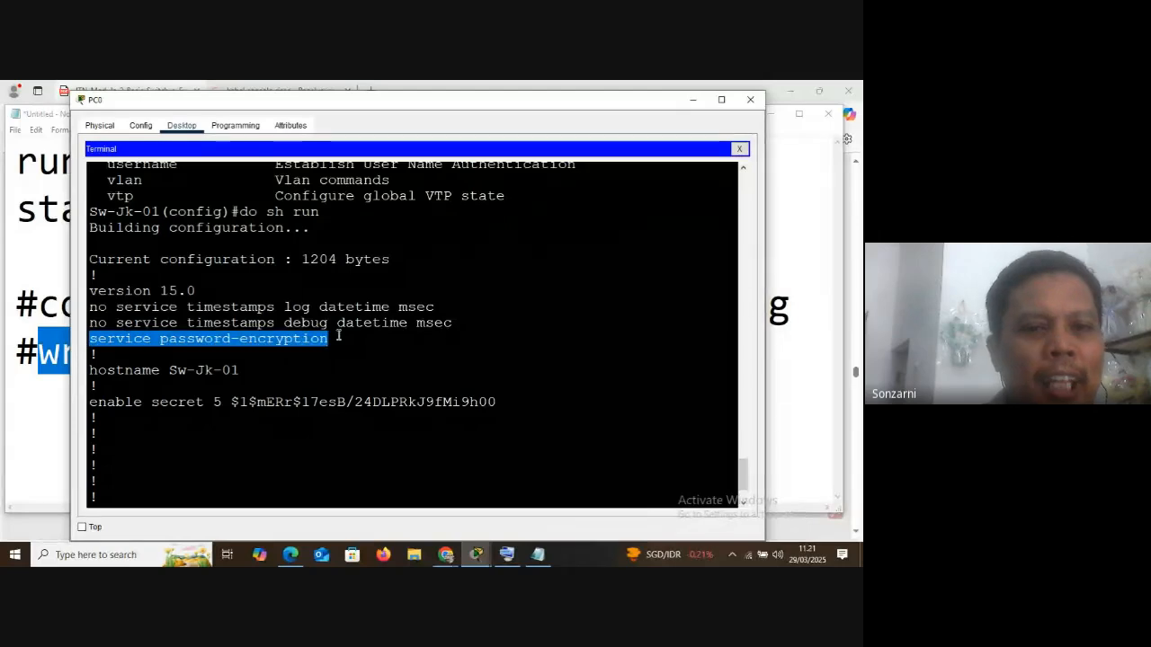
left_click(90, 339)
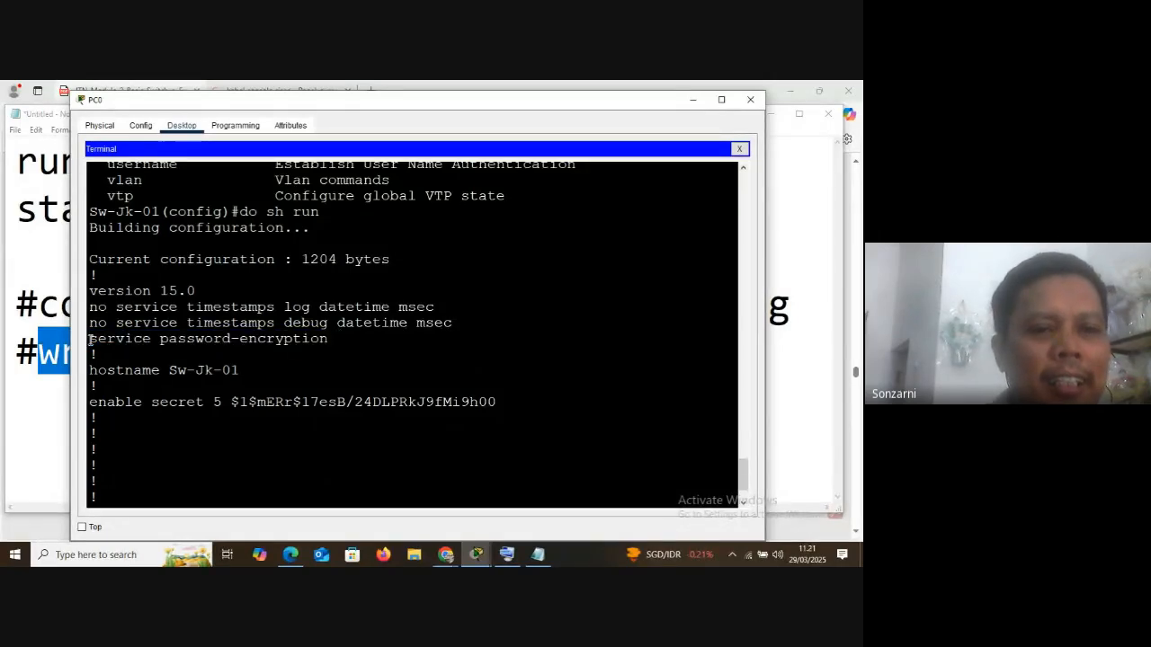
scroll(171, 369, "down", 2)
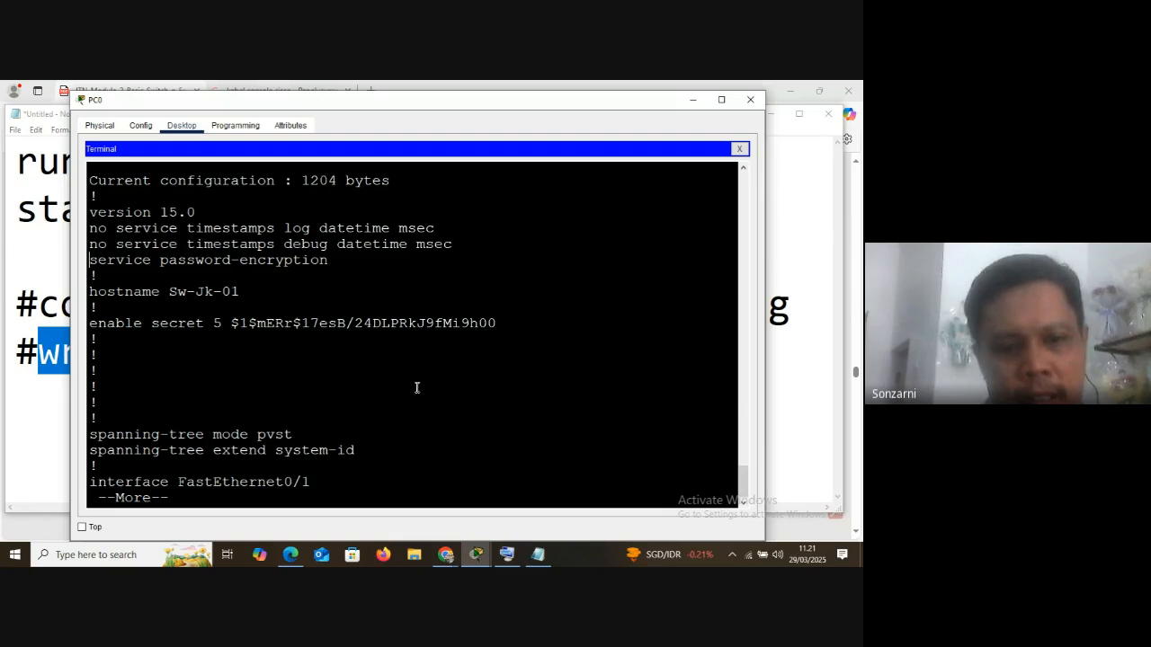
Page through the rest of the running configuration and highlight the encrypted password under line con 0
key("space")
key("space")
key("space")
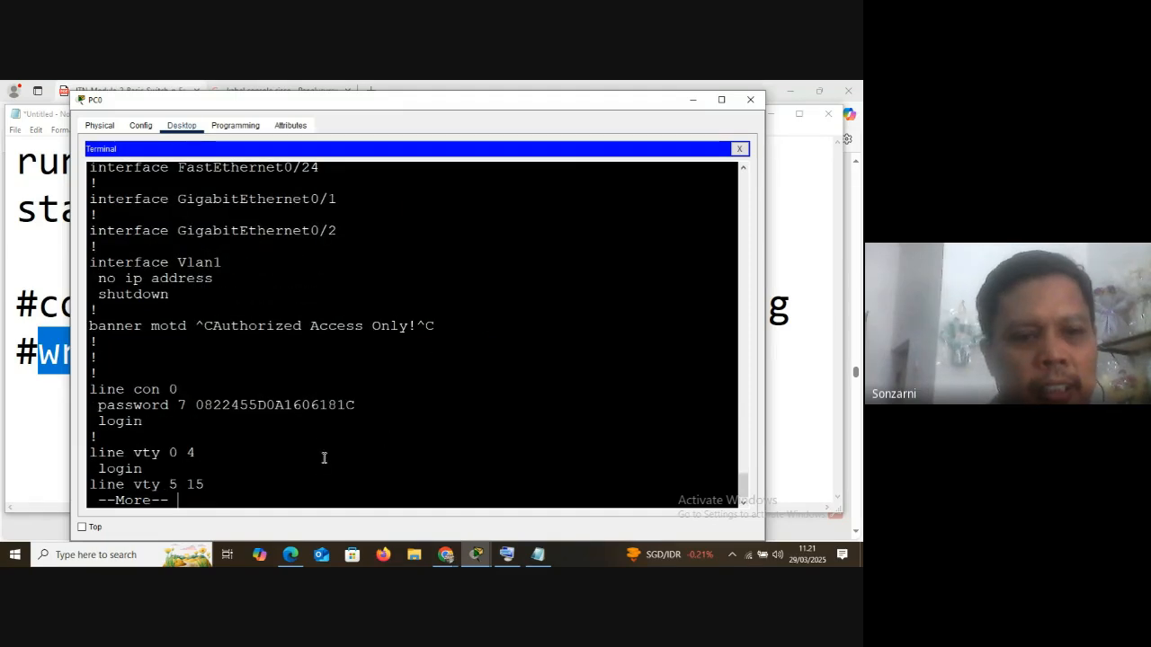
key("space")
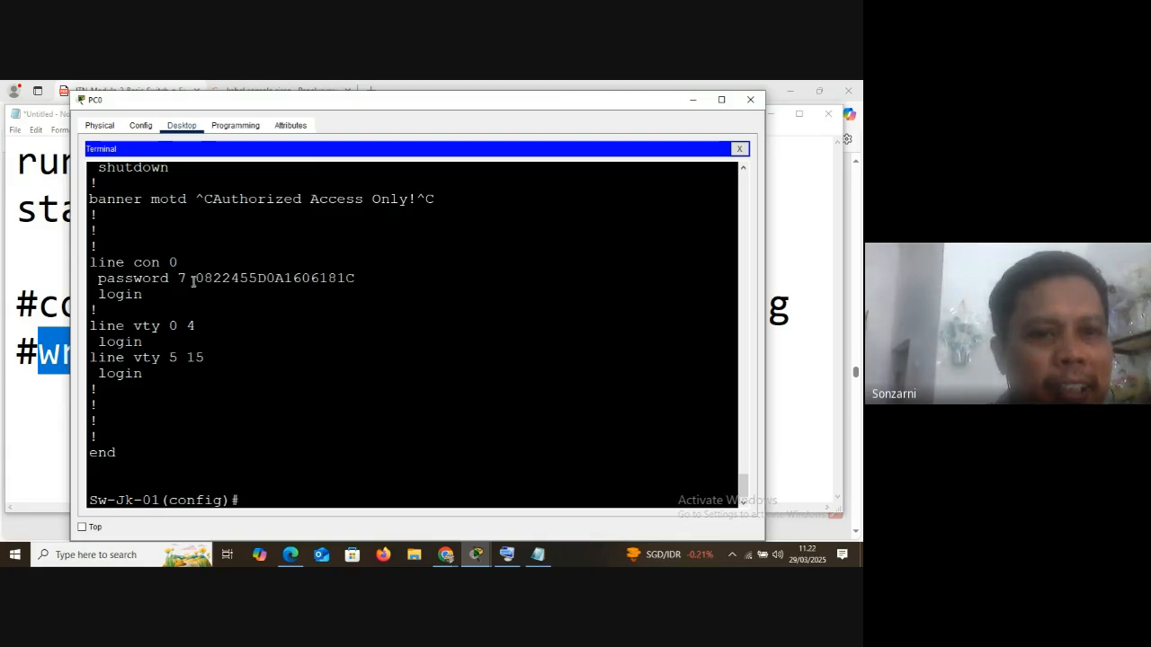
left_click_drag(194, 277, 355, 278)
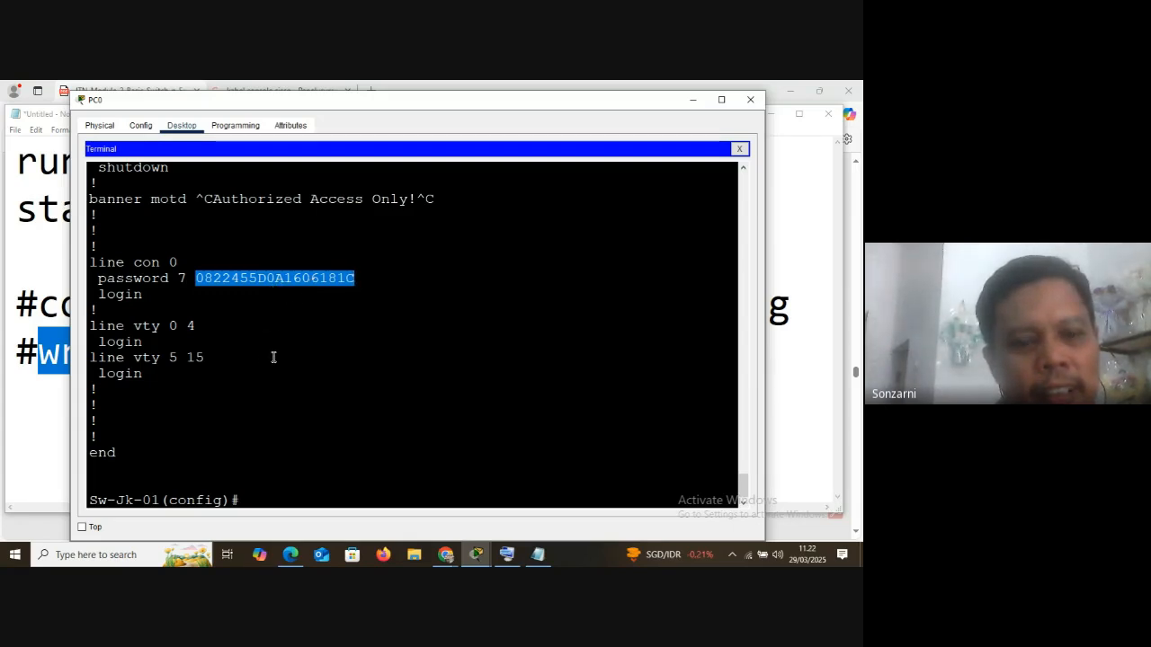
left_click(261, 495)
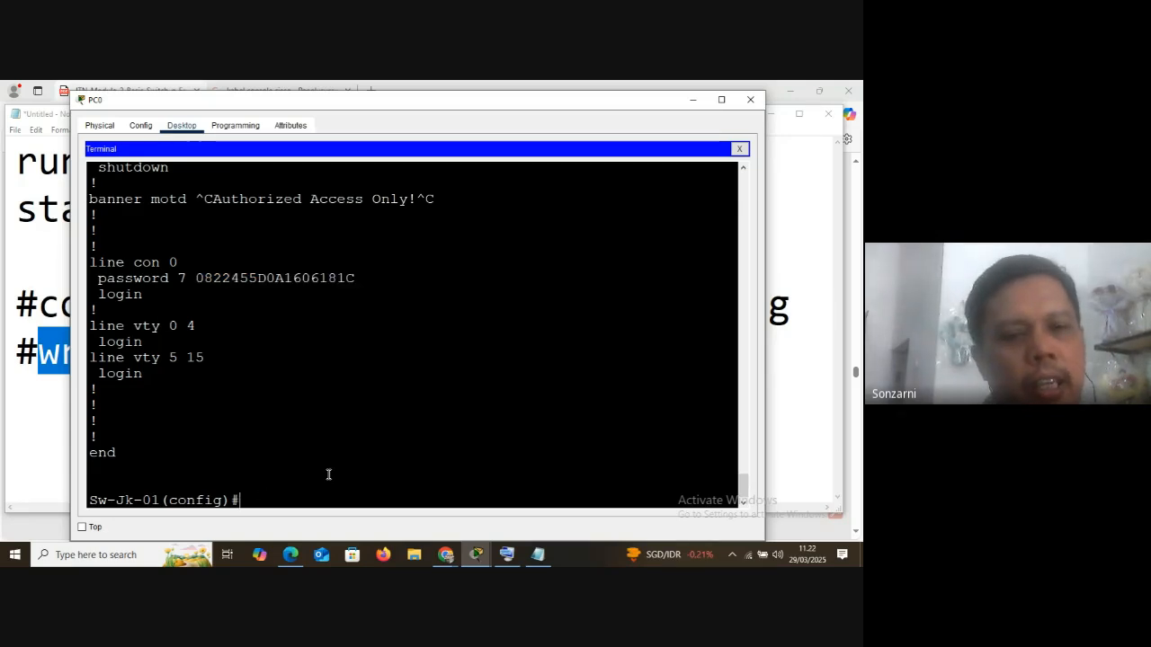
Display the startup configuration with do sh start and highlight the plain-text password under line con 0
type("do s")
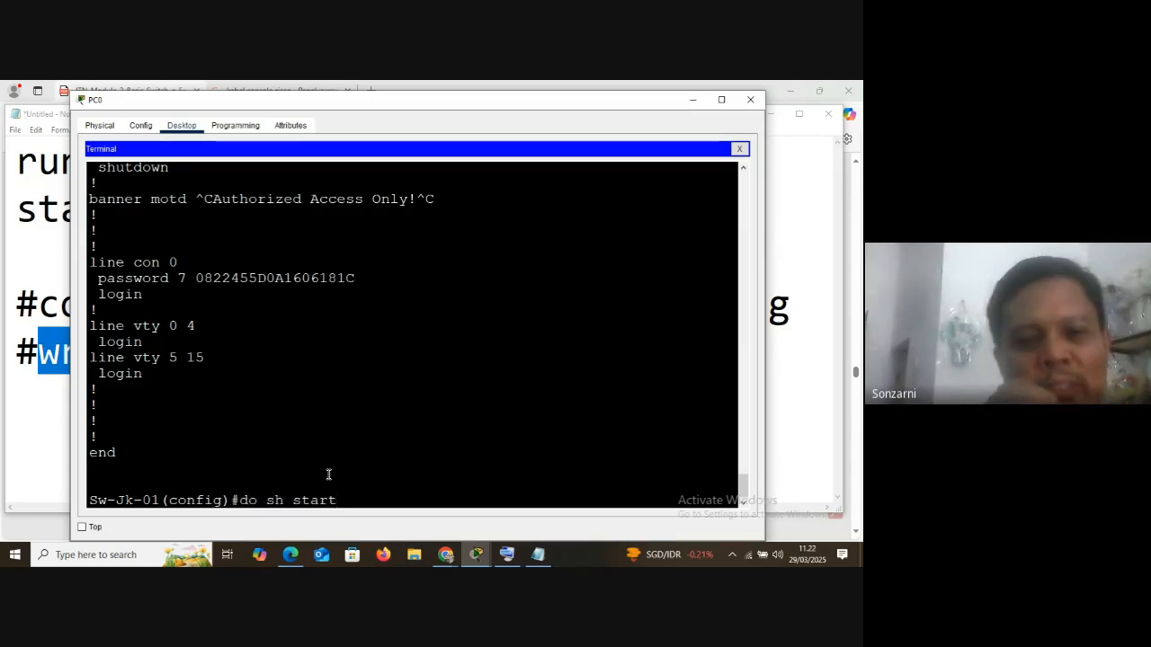
type("h start")
key("Return")
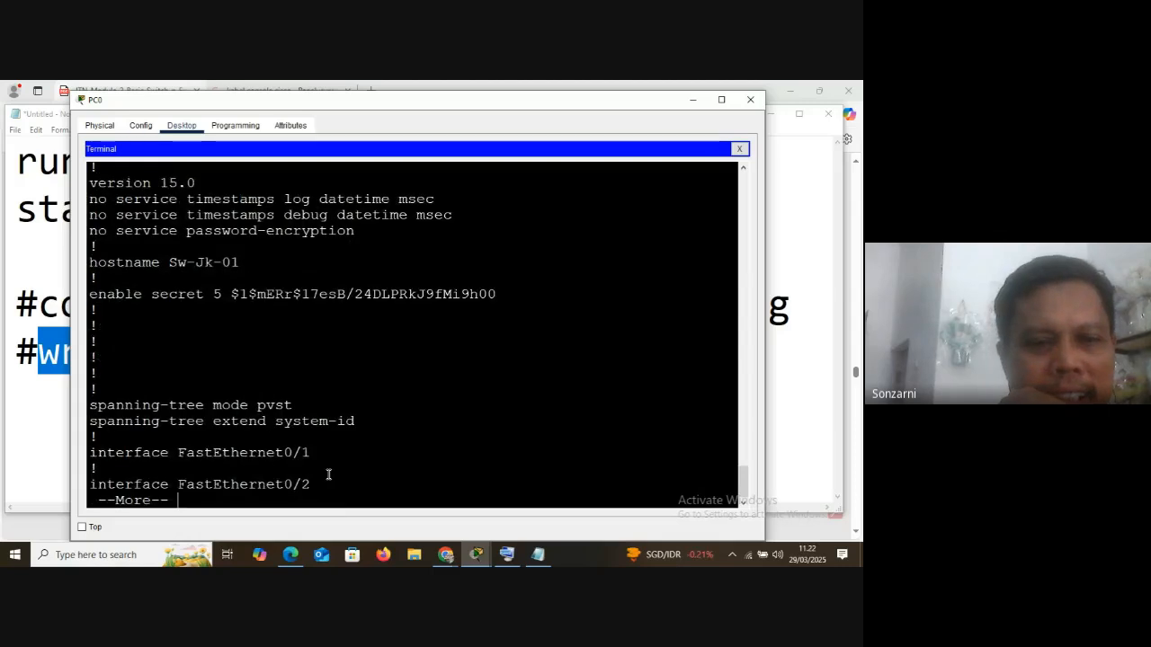
key("space")
key("space")
key("space")
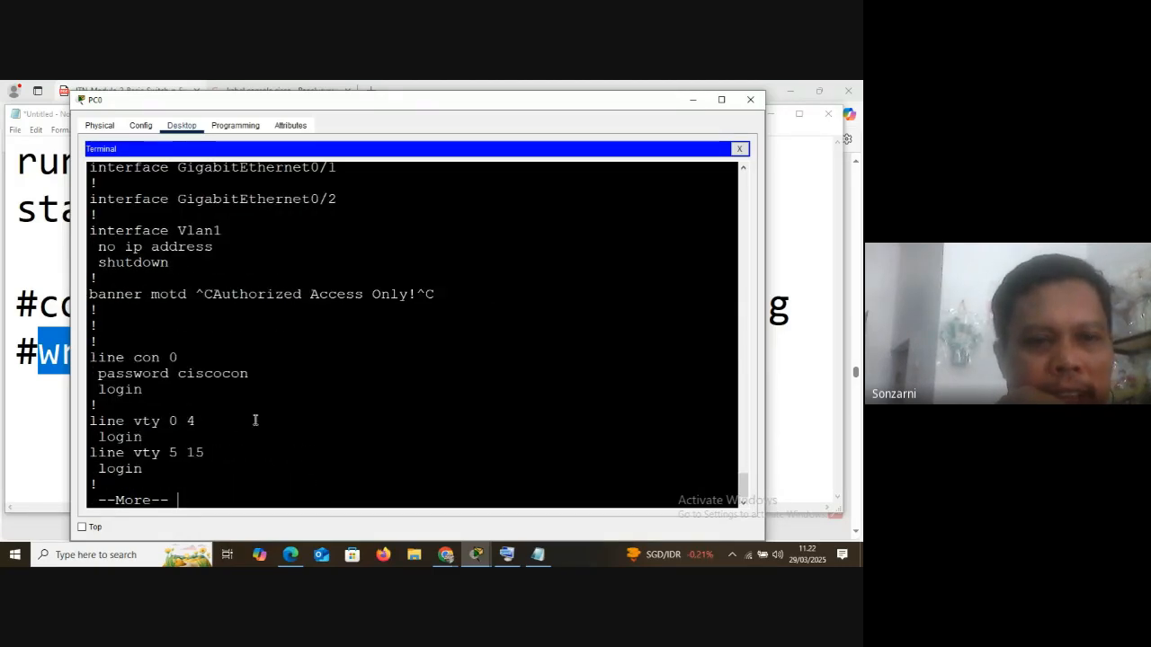
left_click_drag(176, 374, 257, 374)
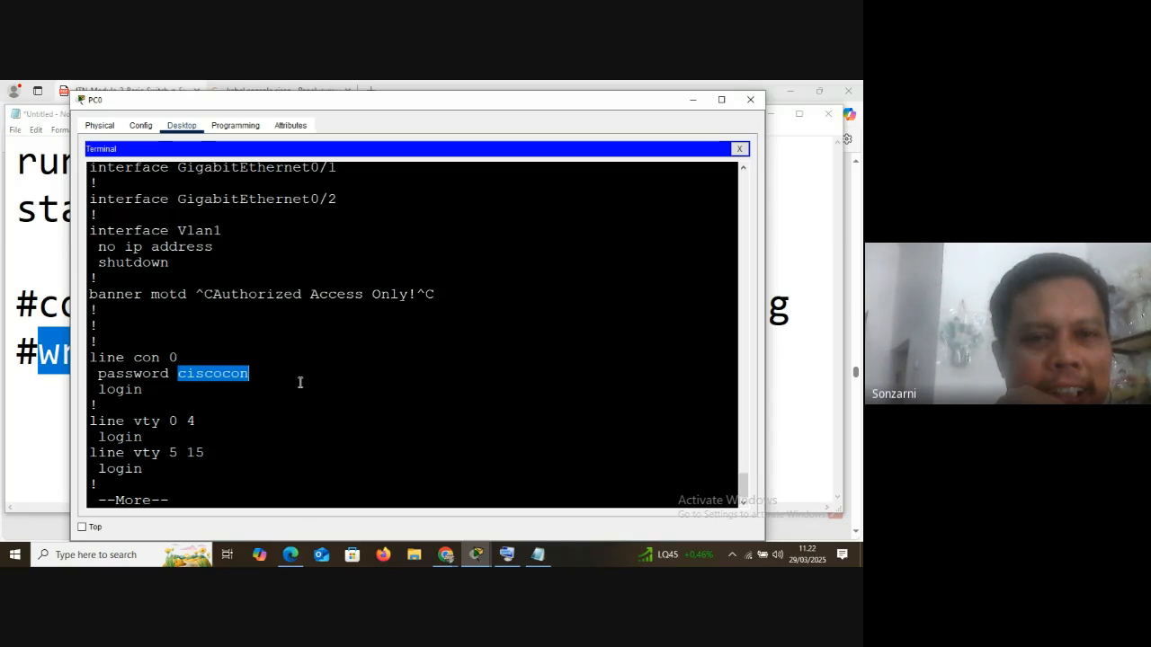
Highlight the no service password-encryption line in the do sh start output
scroll(225, 387, "up", 10)
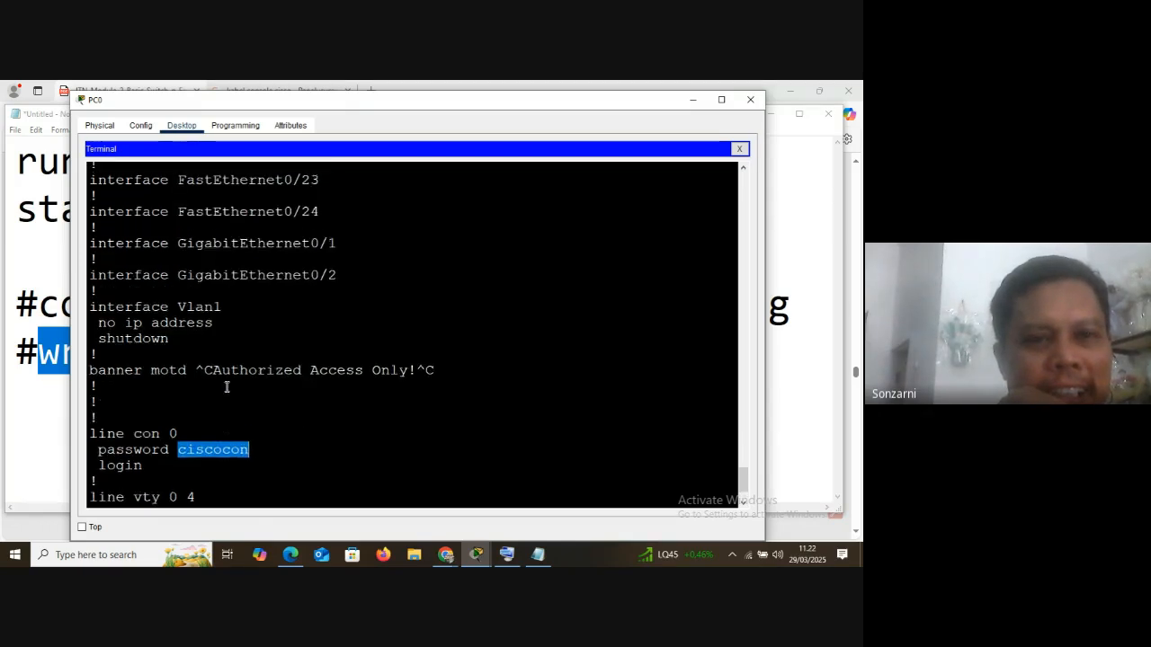
scroll(226, 387, "up", 12)
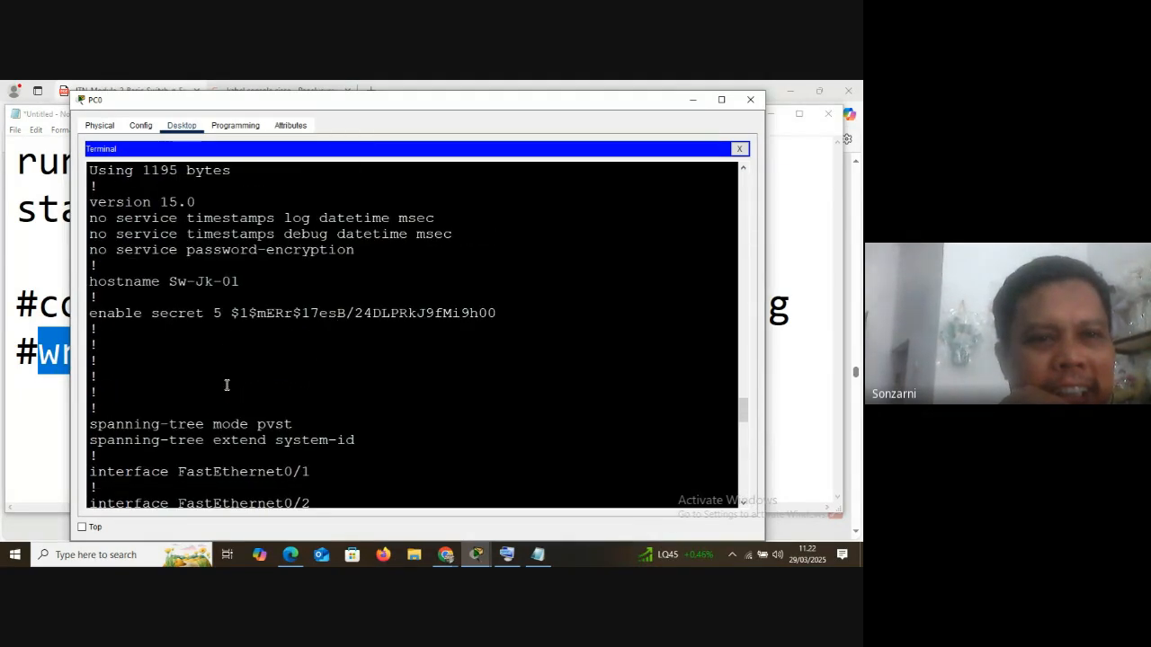
left_click_drag(91, 252, 356, 251)
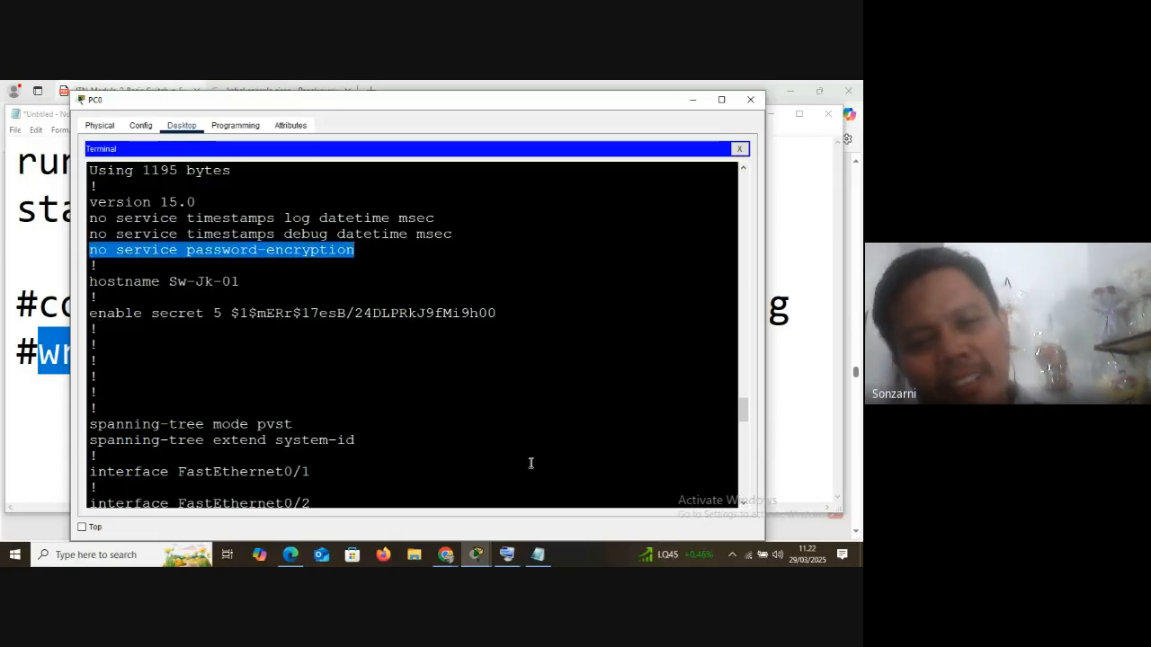
mouse_move(444, 557)
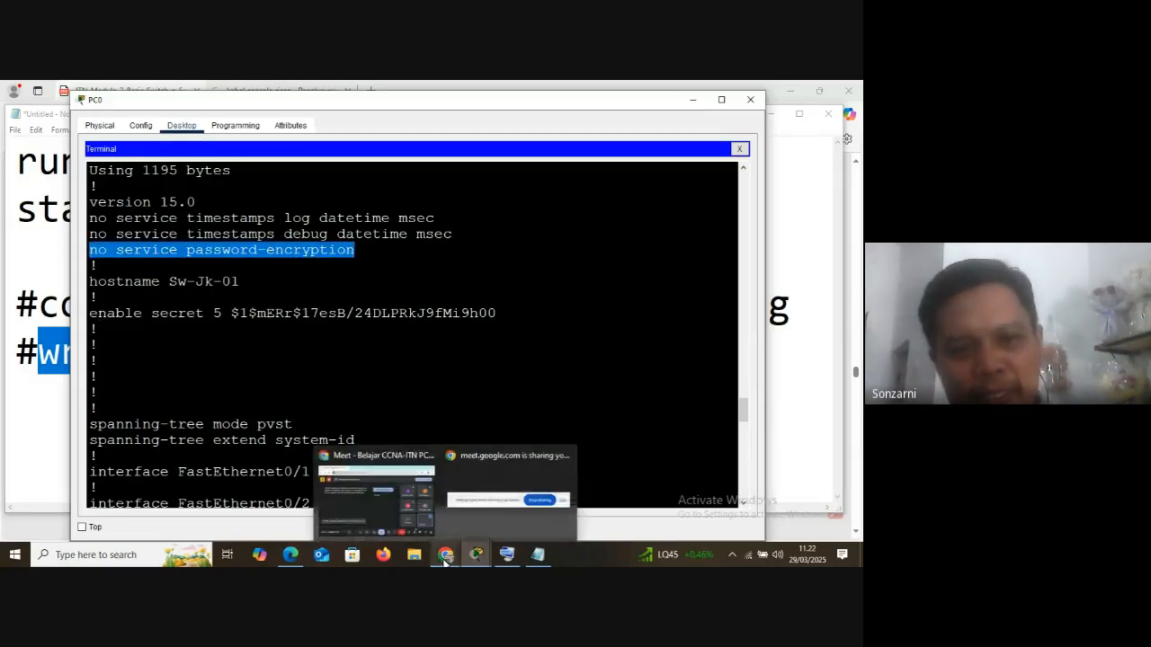
Highlight the word start in the do sh start command and its no service password-encryption entry
scroll(208, 277, "up", 2)
scroll(191, 316, "up", 6)
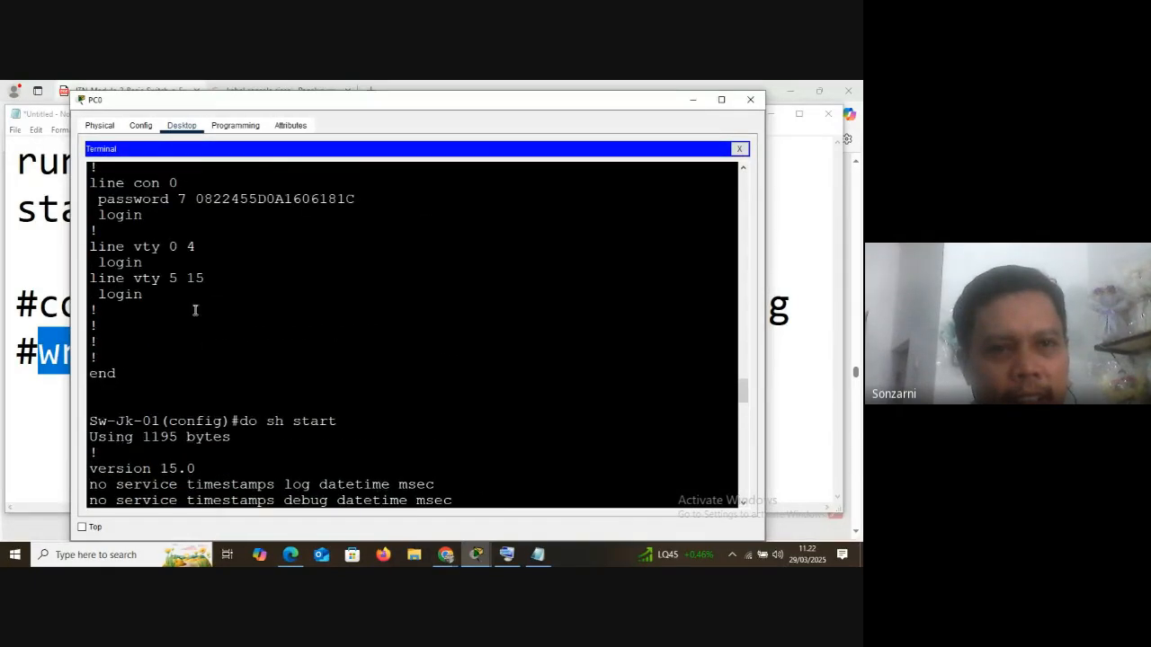
scroll(194, 323, "down", 3)
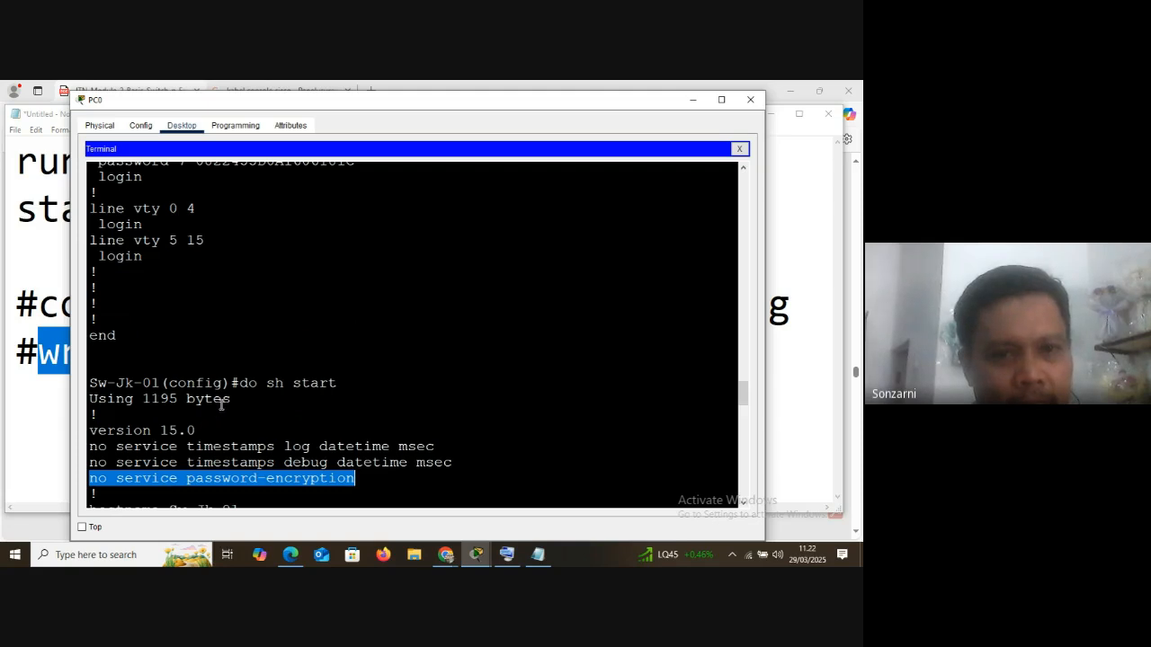
double_click(299, 383)
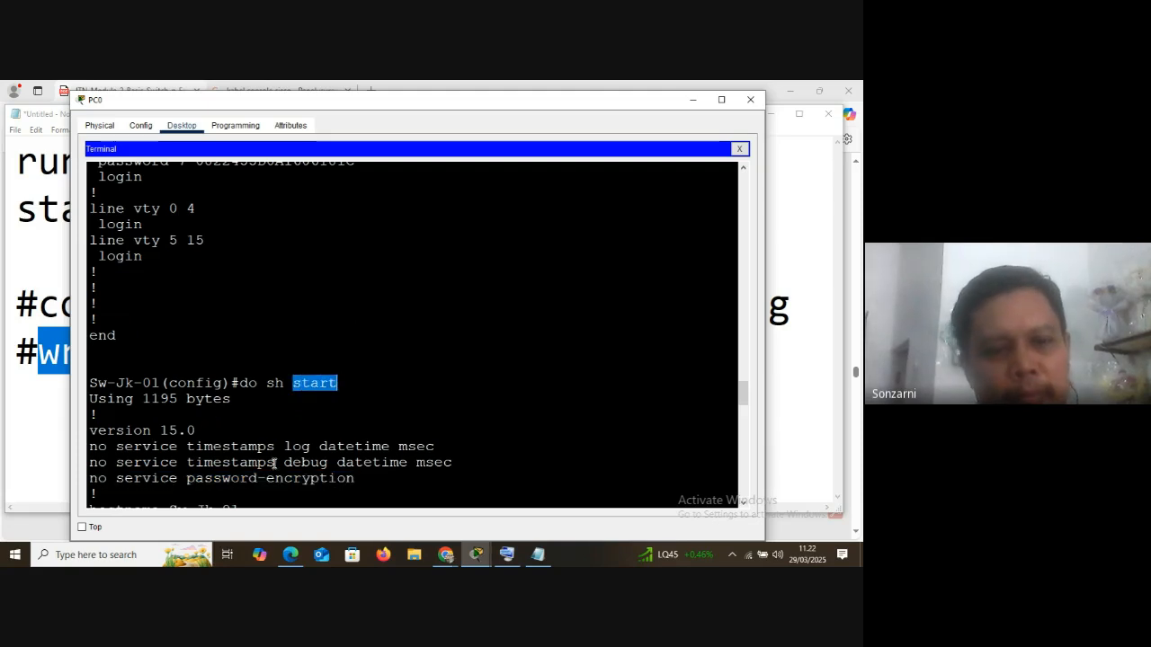
left_click_drag(92, 478, 254, 500)
Go back to the running-config output and highlight the console line's encrypted password for comparison with the startup configuration
scroll(262, 387, "up", 18)
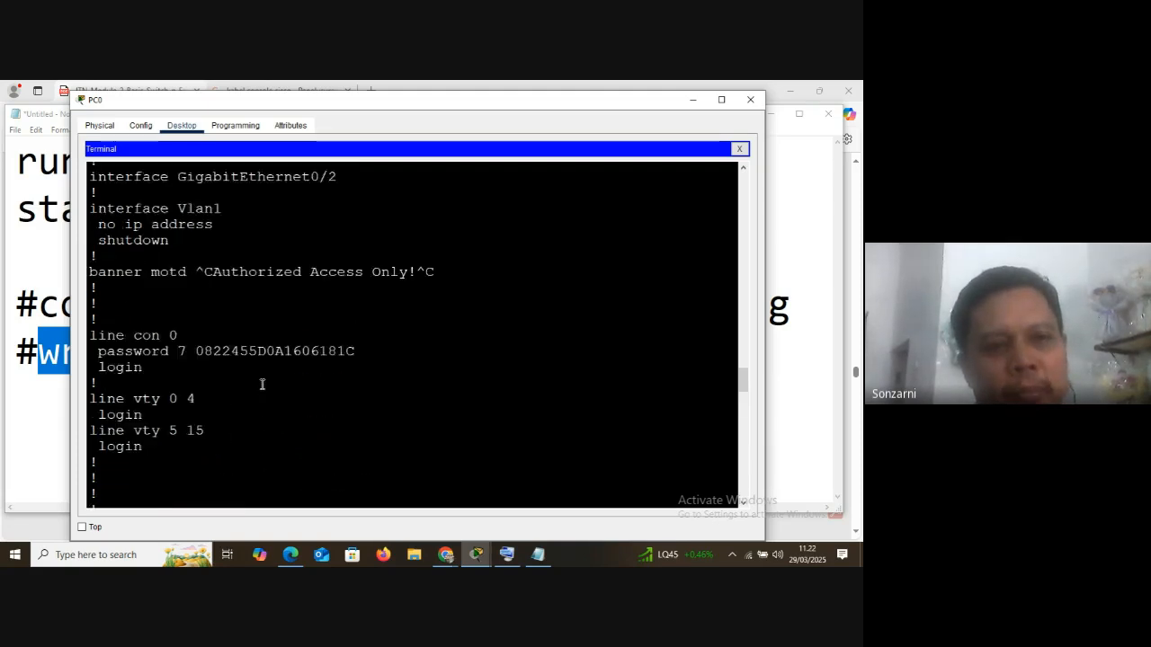
scroll(262, 383, "up", 5)
scroll(260, 385, "down", 15)
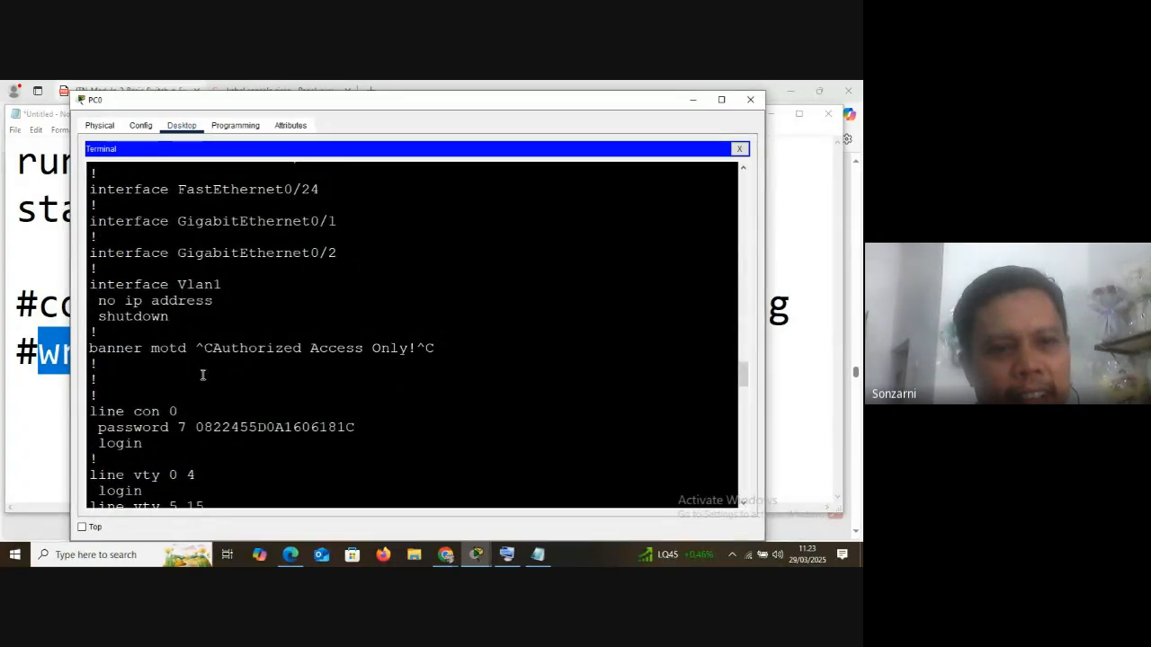
left_click_drag(416, 416, 386, 432)
right_click(387, 438)
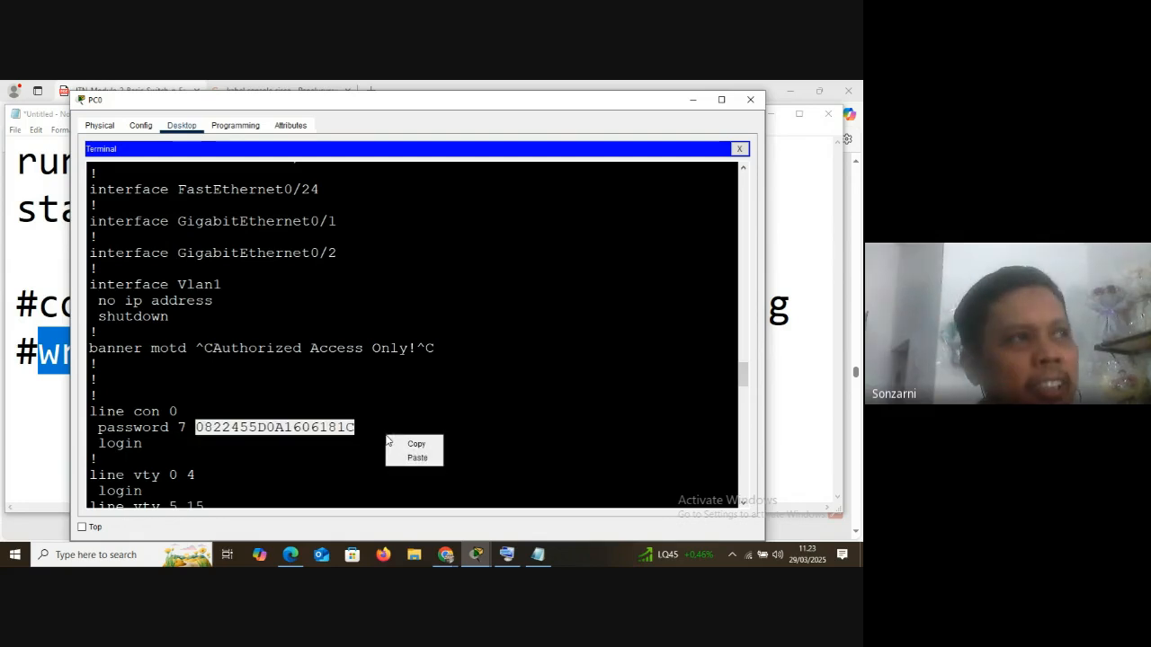
left_click(480, 416)
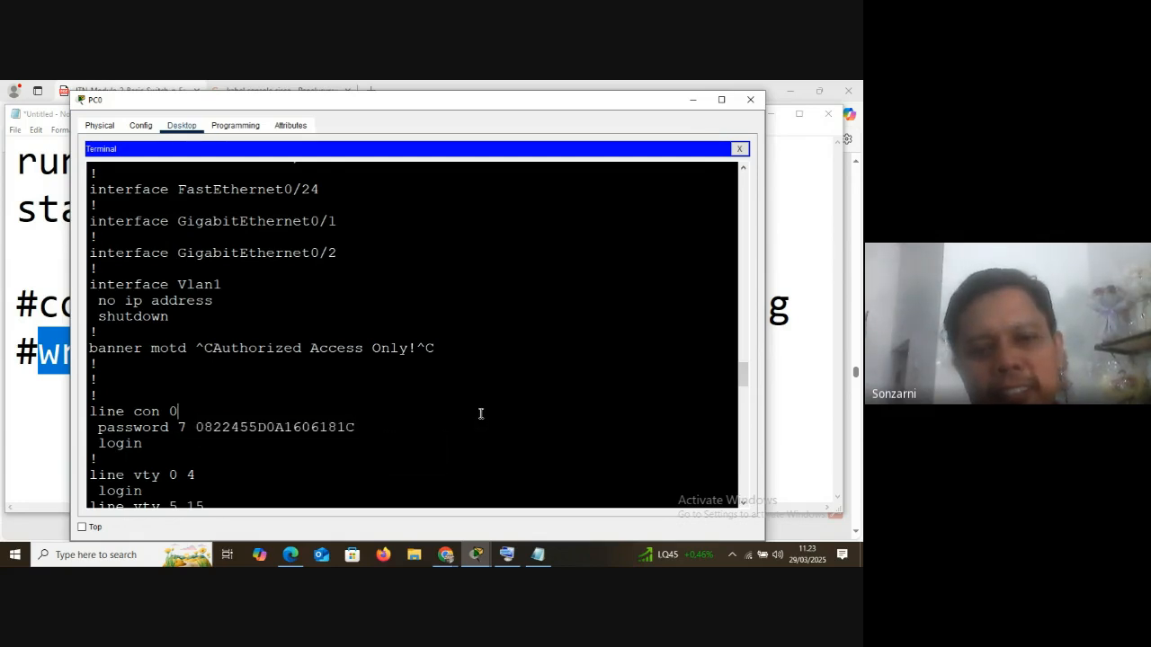
Return to the startup-config output and page to its end at the global configuration prompt
key("Up")
key("Up")
key("Return")
key("space")
scroll(479, 420, "down", 15)
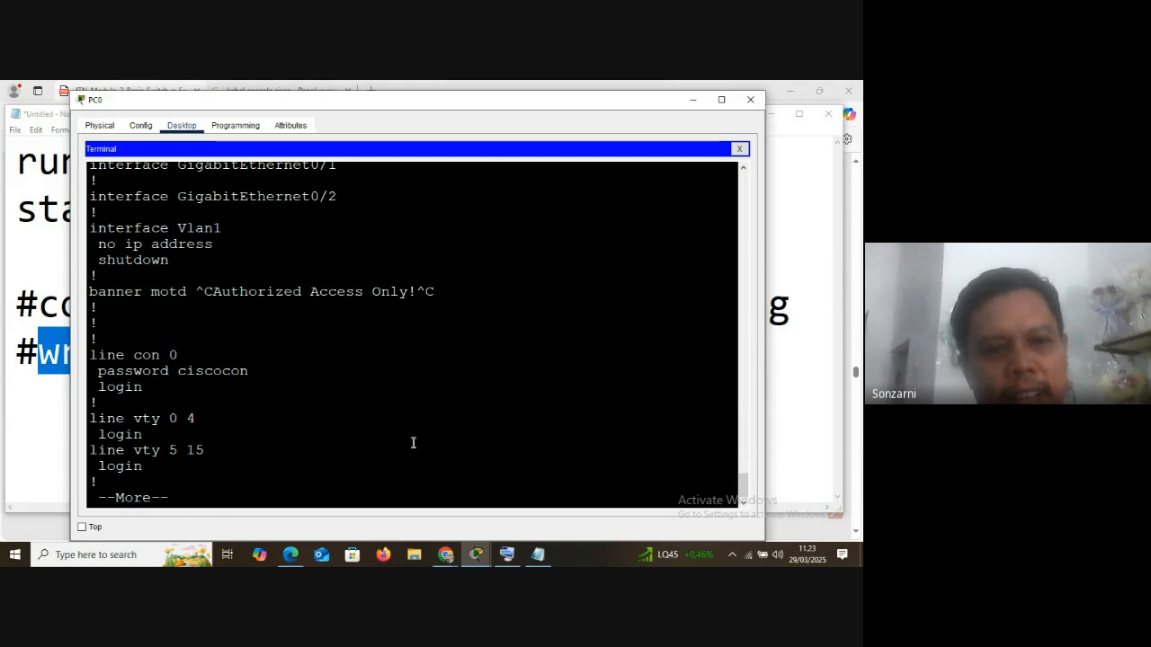
key("space")
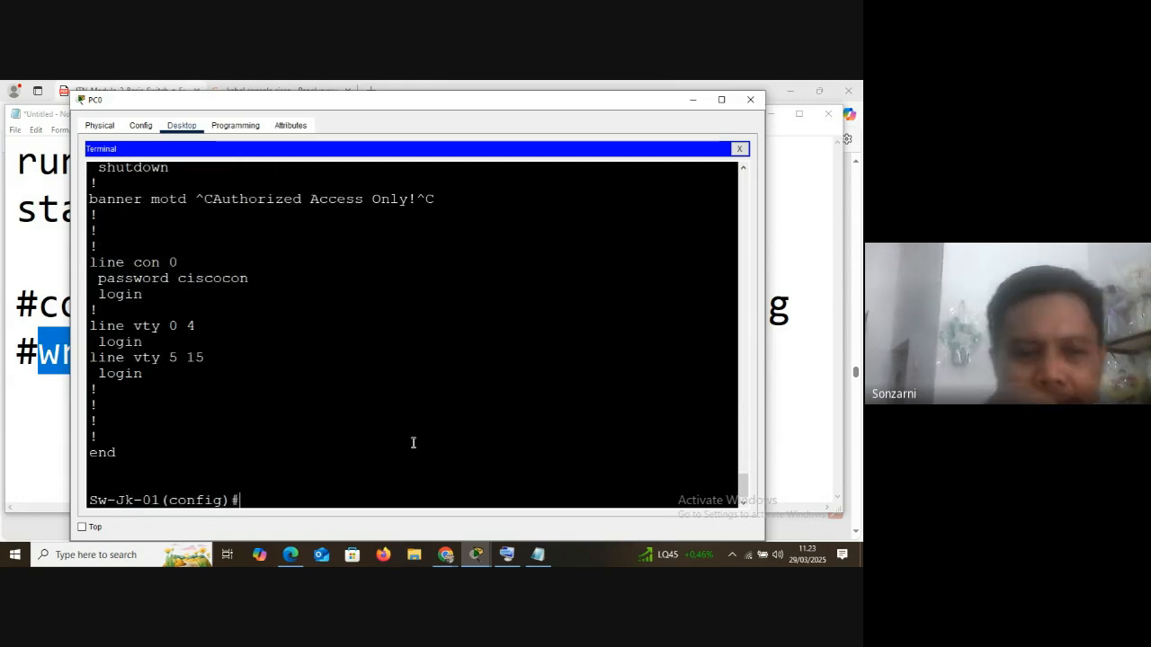
Switch to the Google Meet window in Chrome
left_click(446, 555)
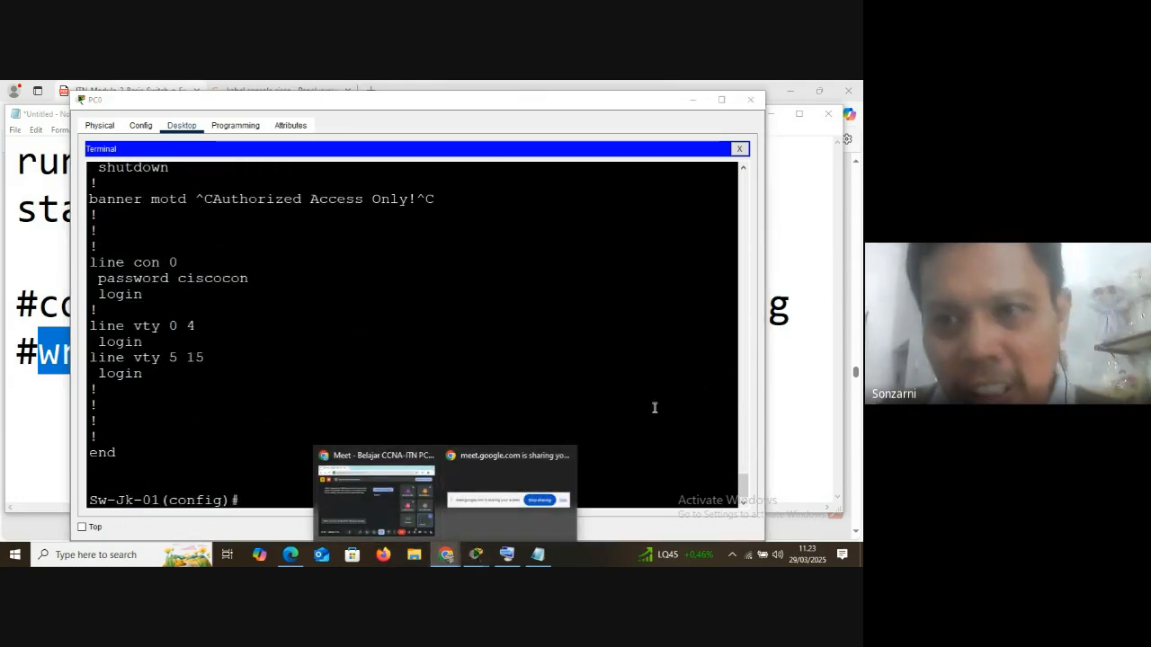
left_click(393, 458)
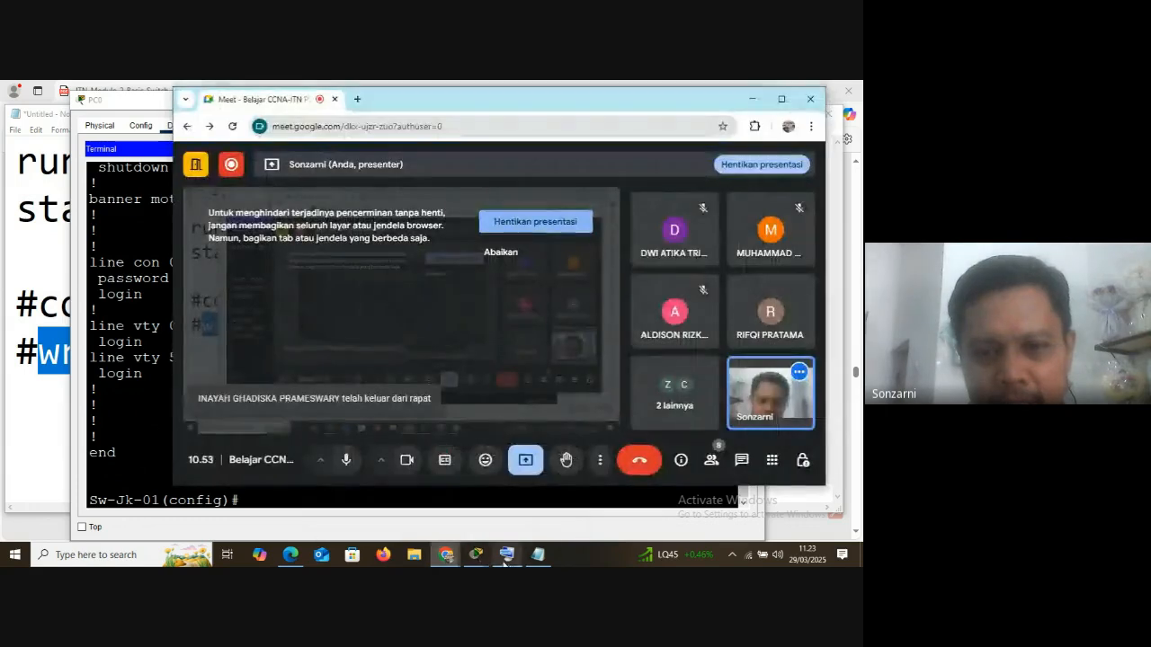
Switch to the PC0 terminal window and reposition it so the Google Meet participant tiles stay visible beside it
mouse_move(482, 557)
left_click(500, 463)
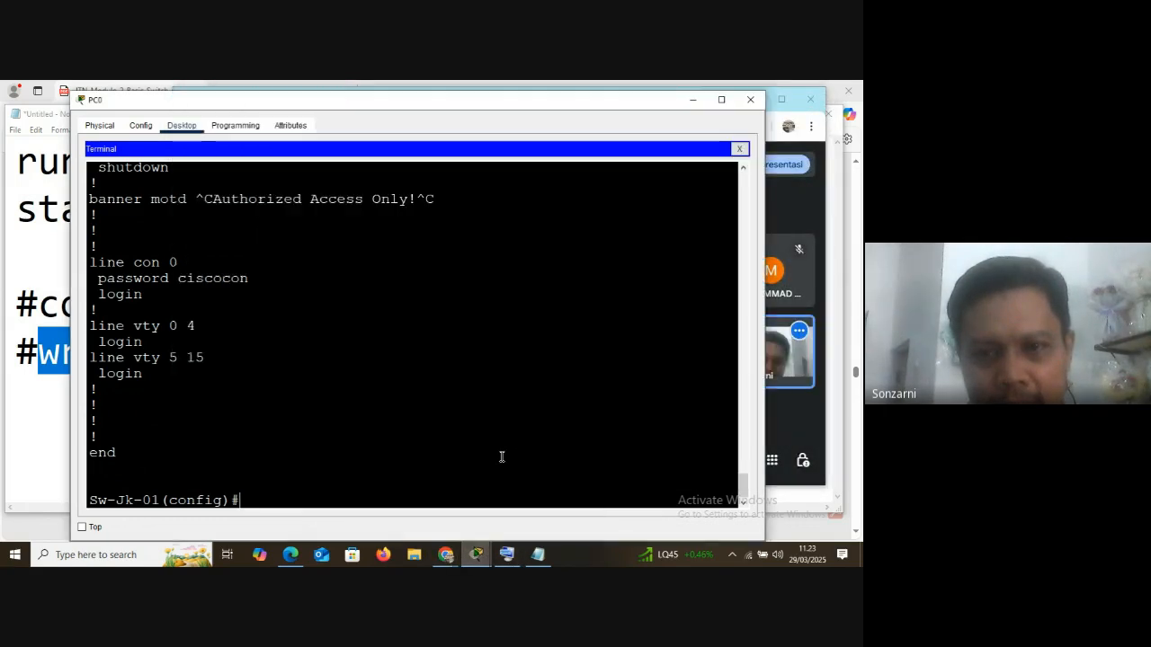
left_click_drag(578, 109, 477, 100)
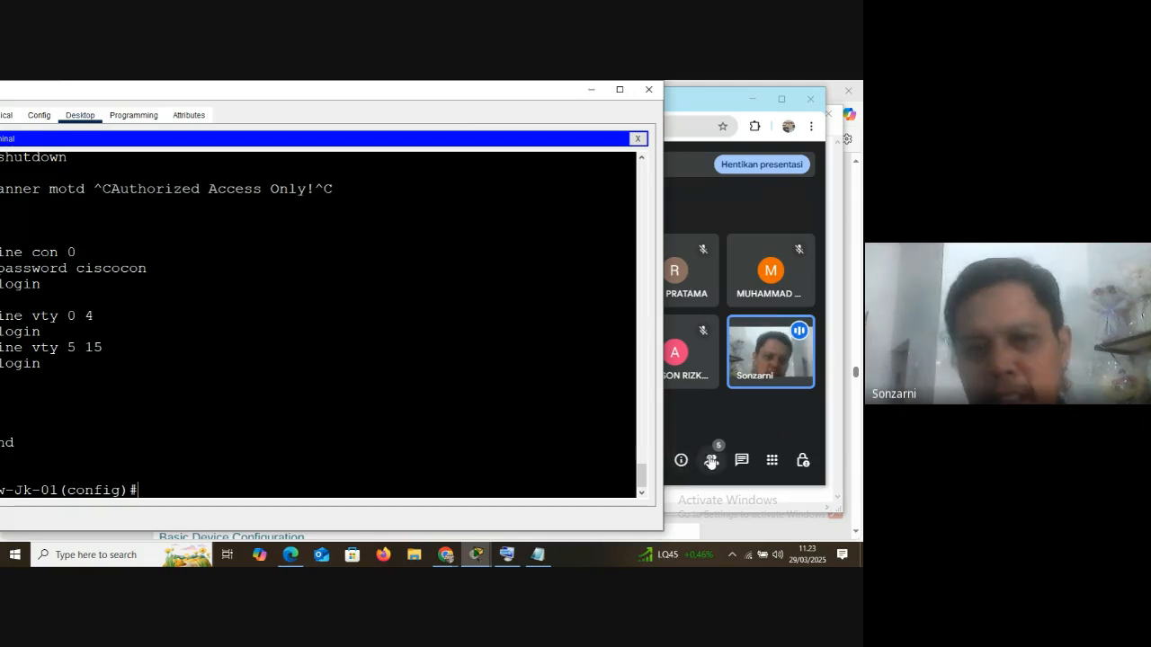
left_click_drag(288, 93, 321, 96)
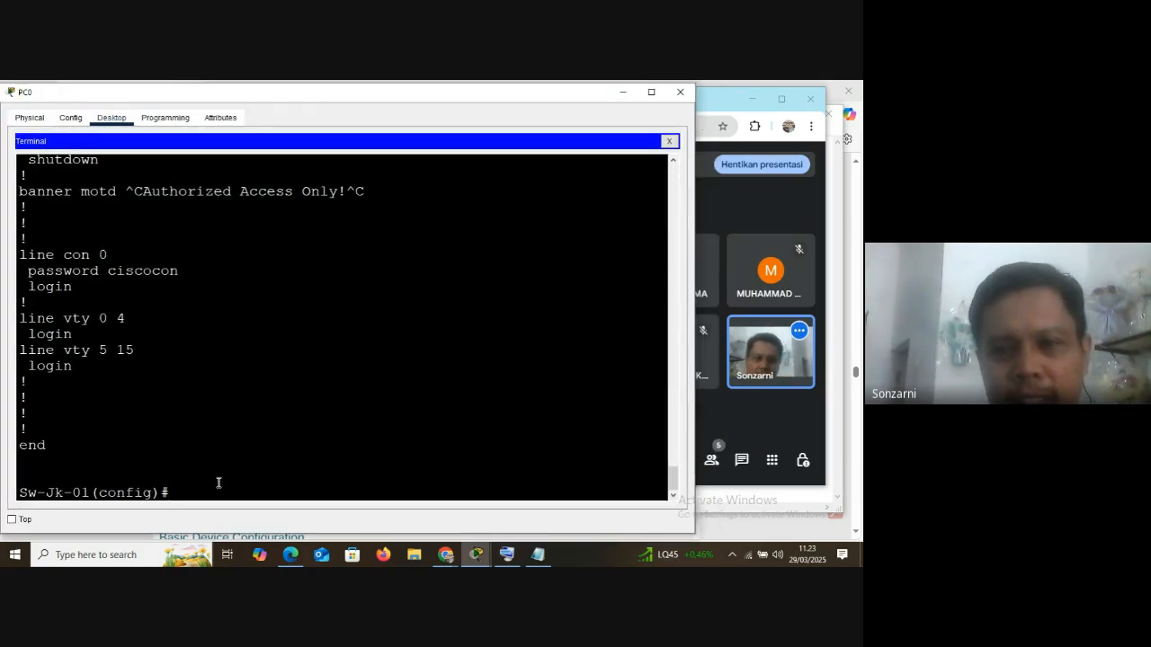
Open the participant list in Google Meet, and return to the PC0 terminal window, shifting it slightly clear of the list
left_click(711, 459)
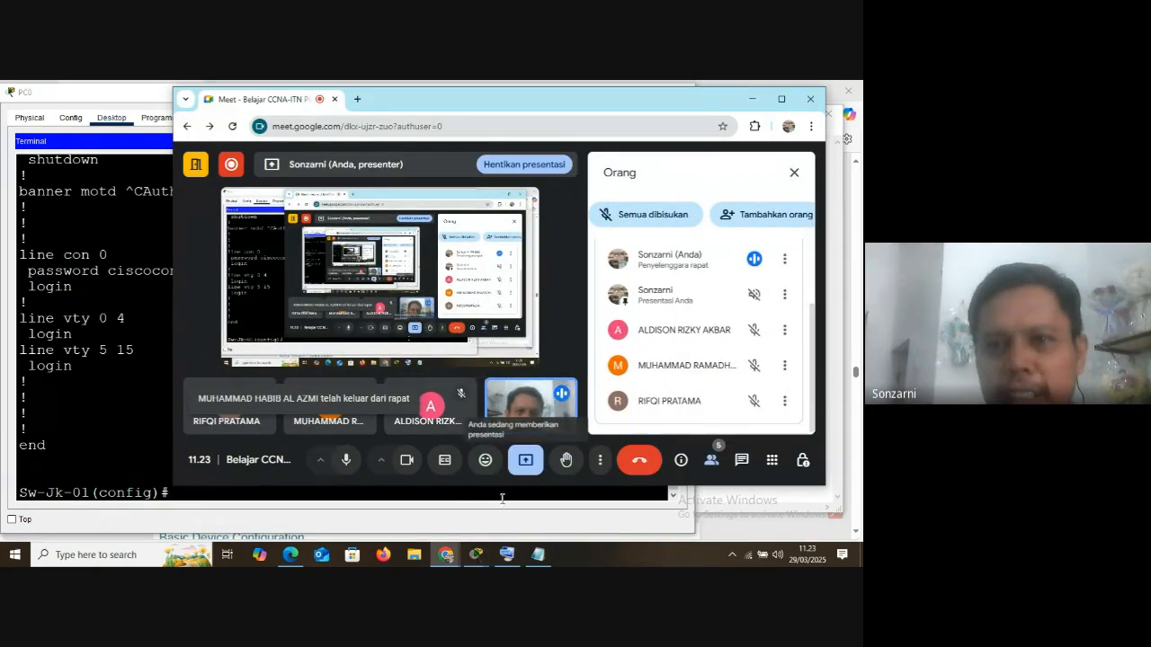
left_click(123, 99)
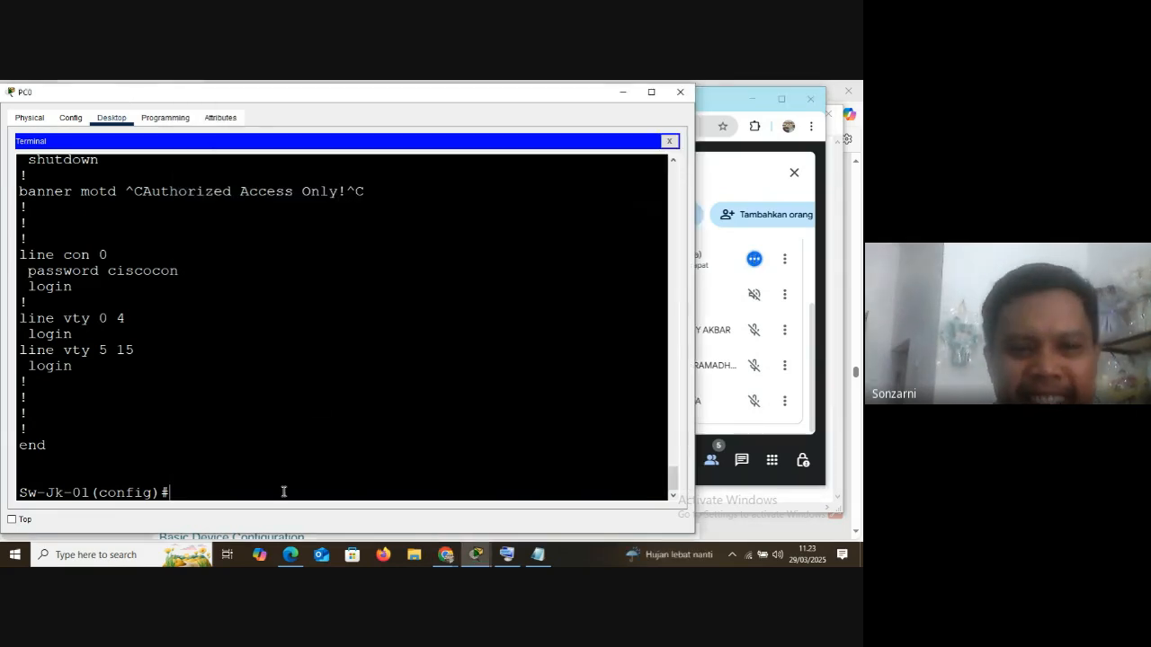
mouse_move(484, 110)
left_mouse_down()
mouse_move(424, 105)
mouse_move(484, 94)
left_mouse_up()
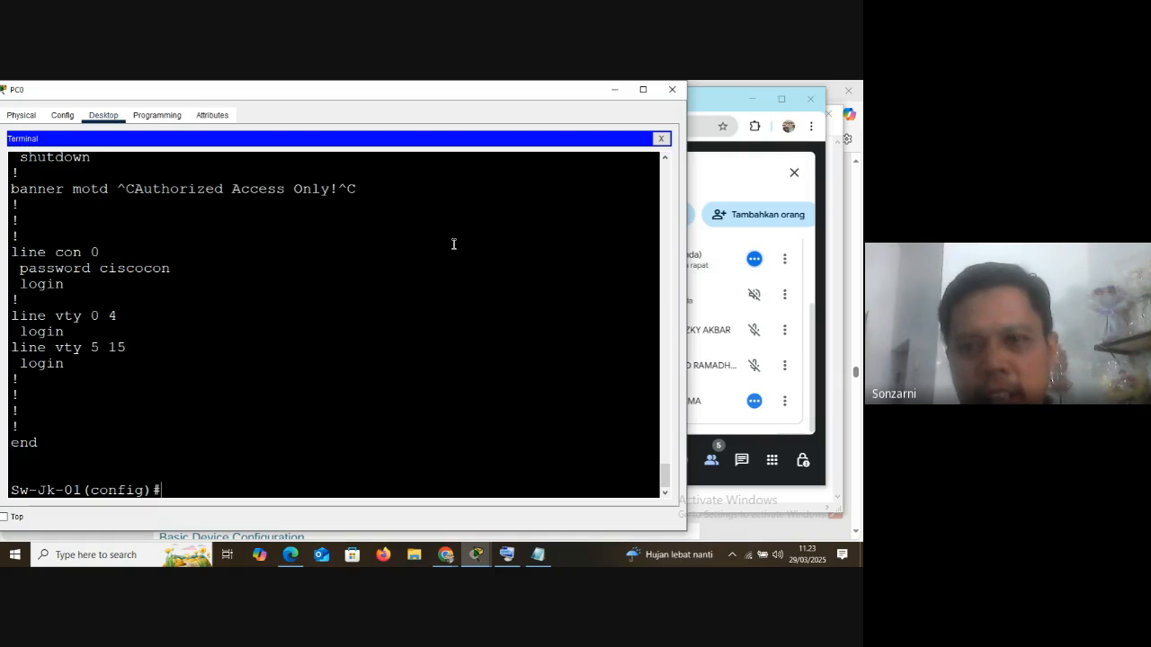
Check the participants in the Google Meet window and return to the PC0 terminal
left_click(713, 409)
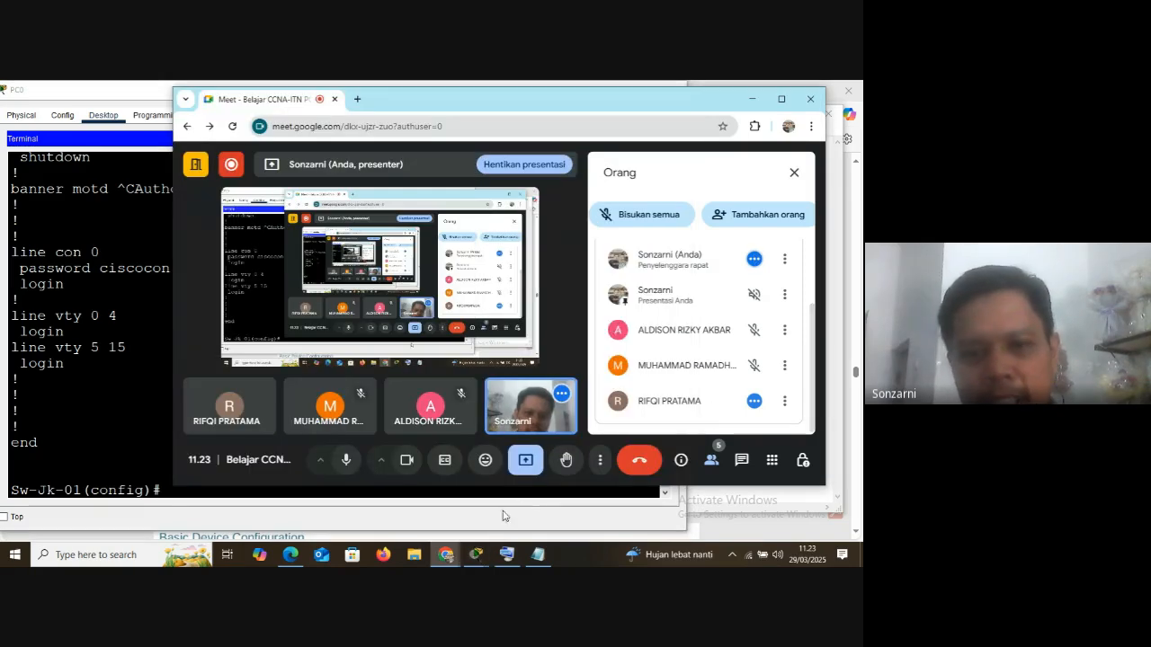
mouse_move(484, 556)
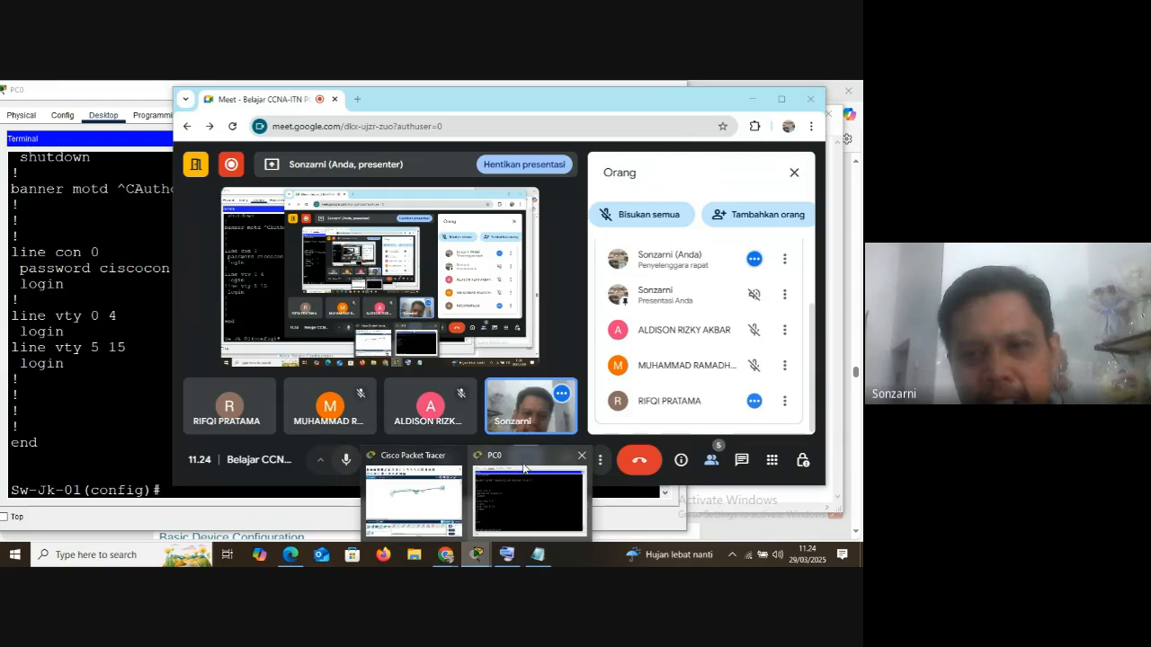
left_click(526, 486)
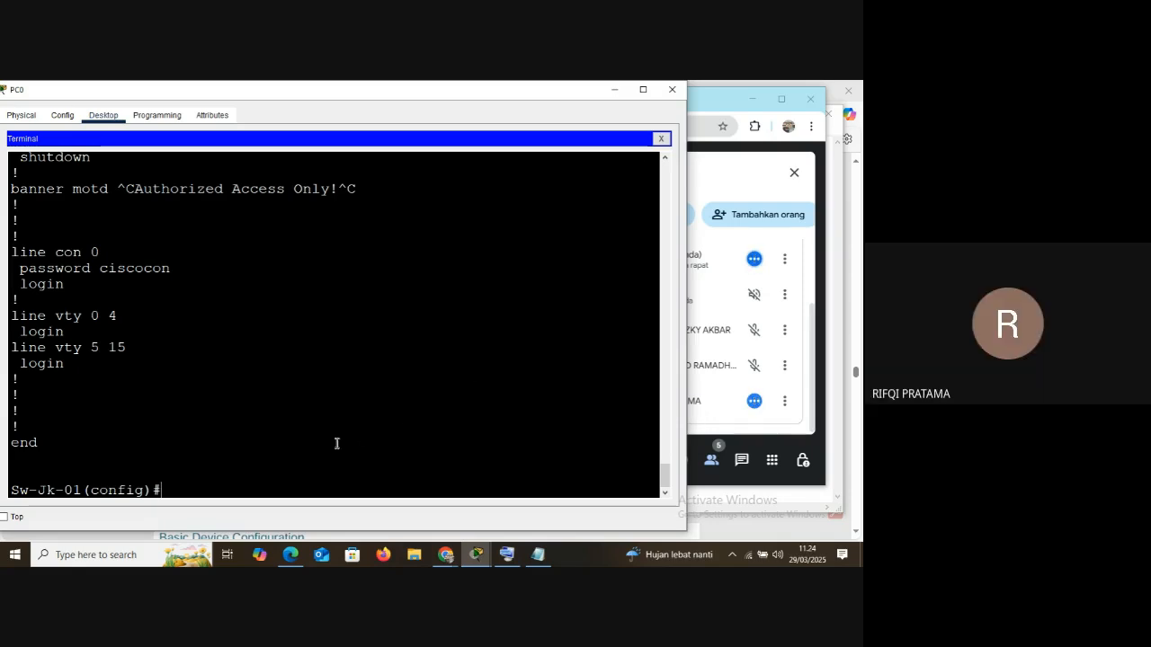
Go back to the do sh run output and highlight the command and its service password-encryption entry
scroll(81, 317, "up", 20)
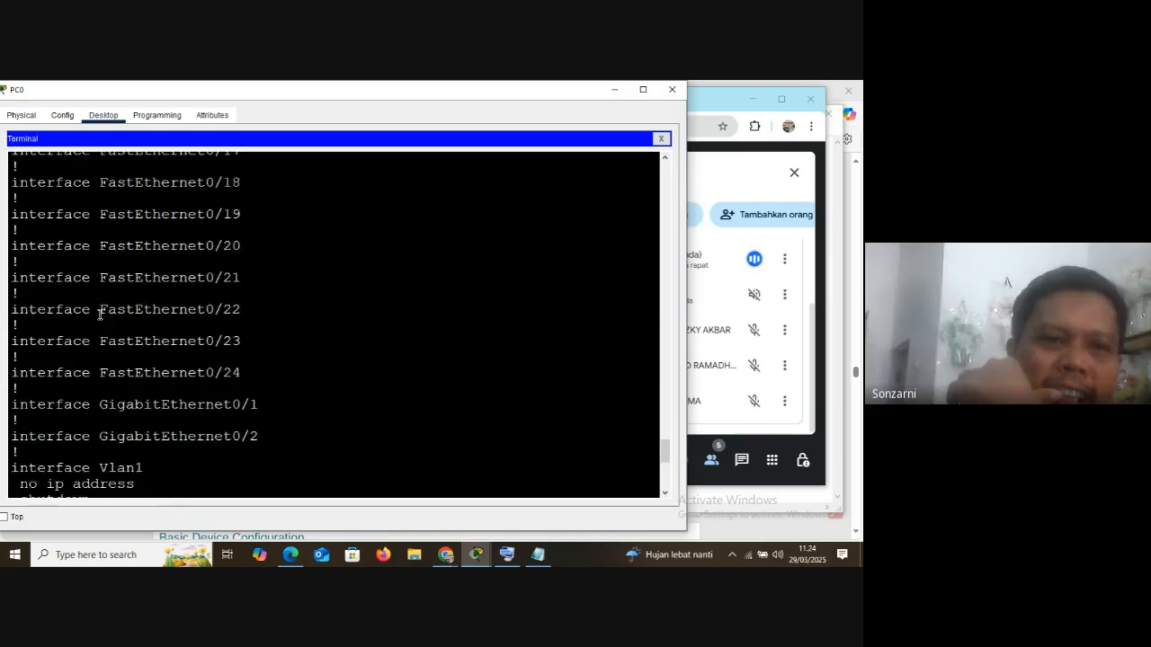
scroll(100, 315, "up", 6)
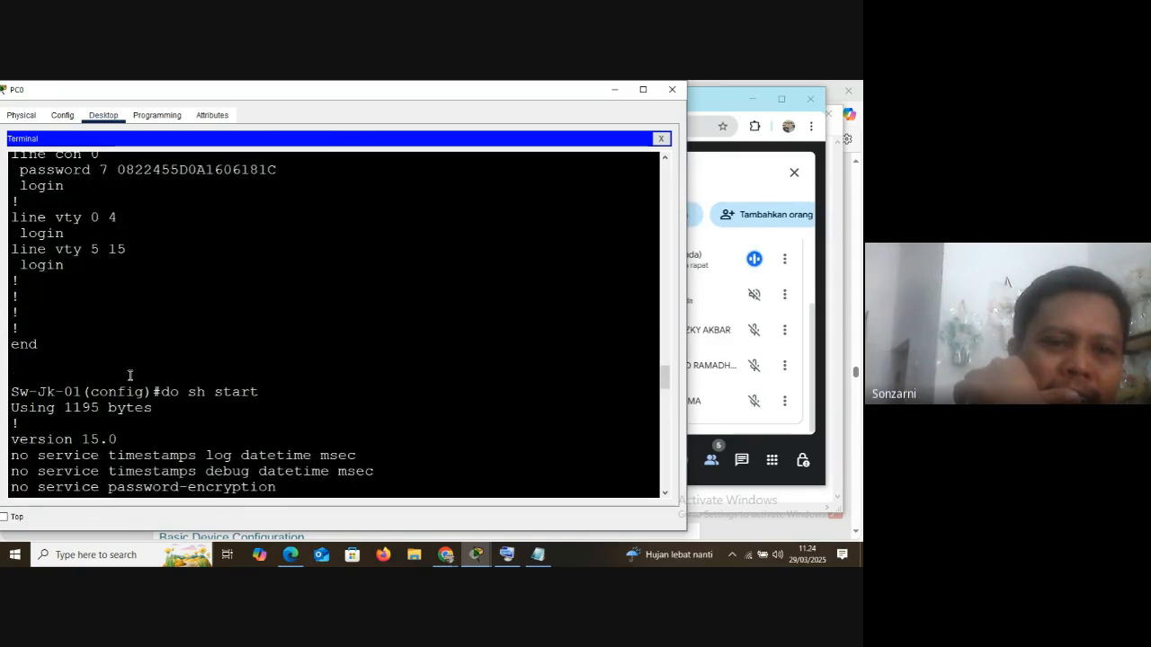
scroll(140, 385, "up", 13)
scroll(141, 385, "up", 12)
scroll(141, 385, "down", 2)
scroll(142, 383, "up", 2)
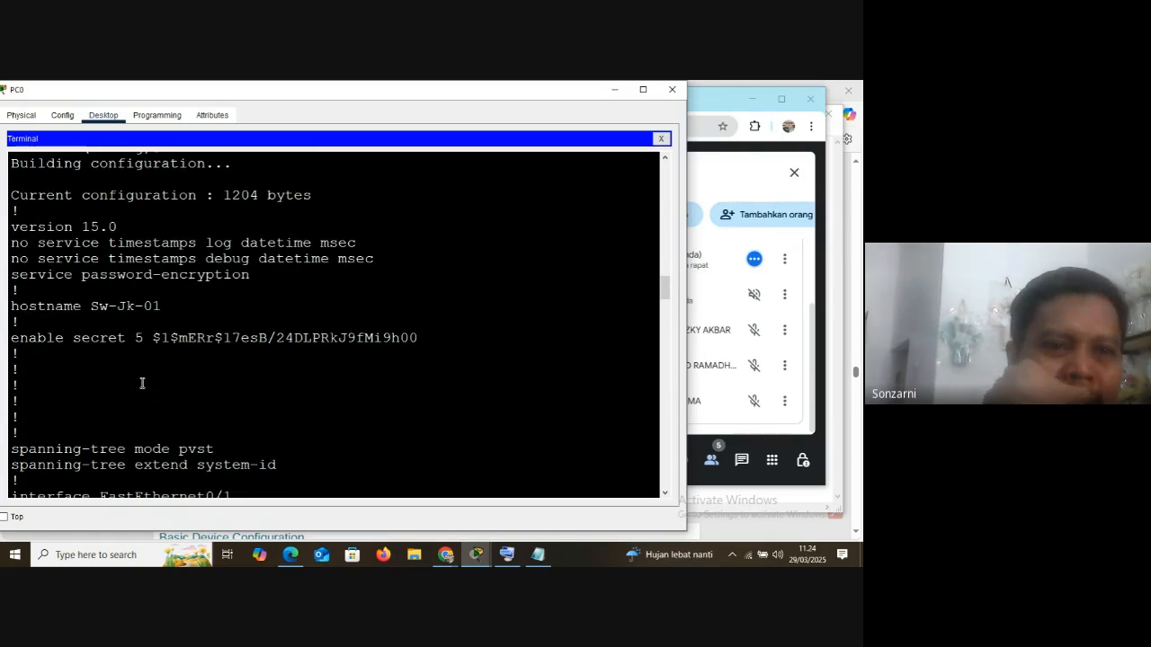
scroll(142, 383, "up", 2)
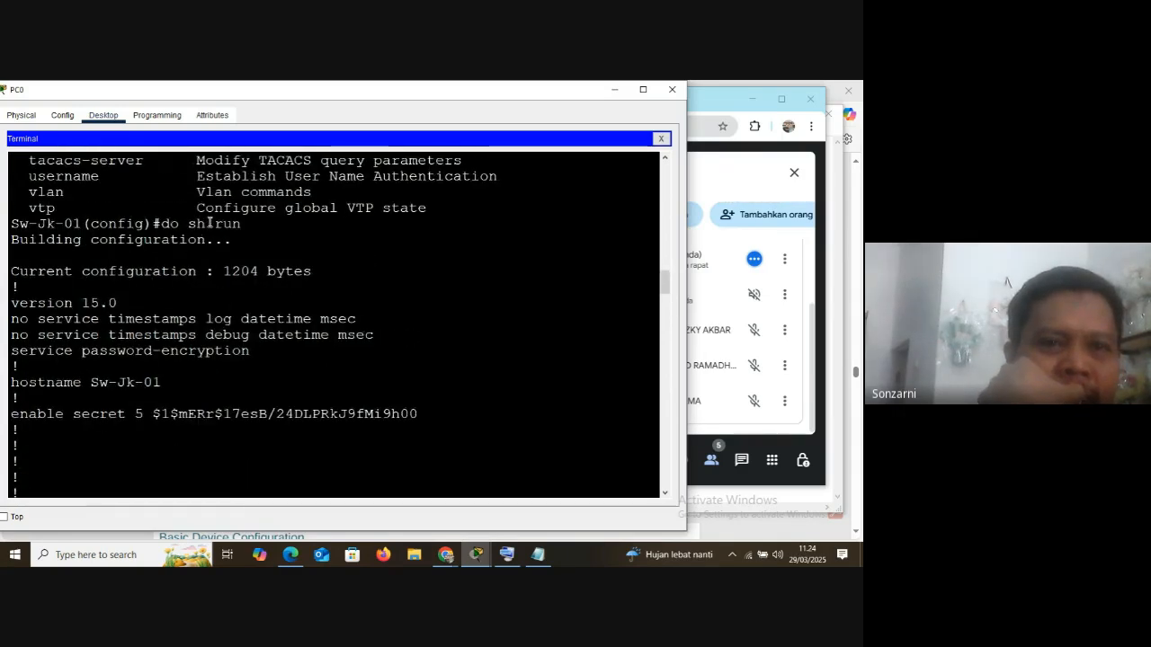
left_click_drag(164, 223, 240, 230)
left_click_drag(12, 352, 254, 356)
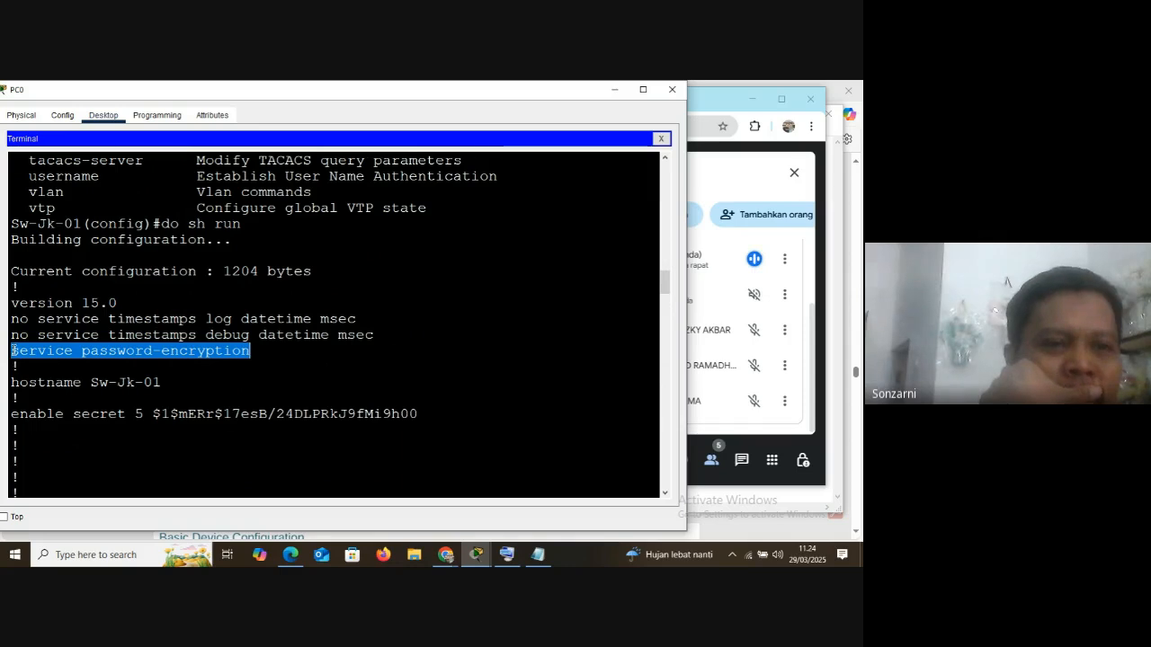
Highlight the line con 0 section and its encrypted password in the running-config output
scroll(213, 414, "down", 18)
scroll(213, 414, "down", 10)
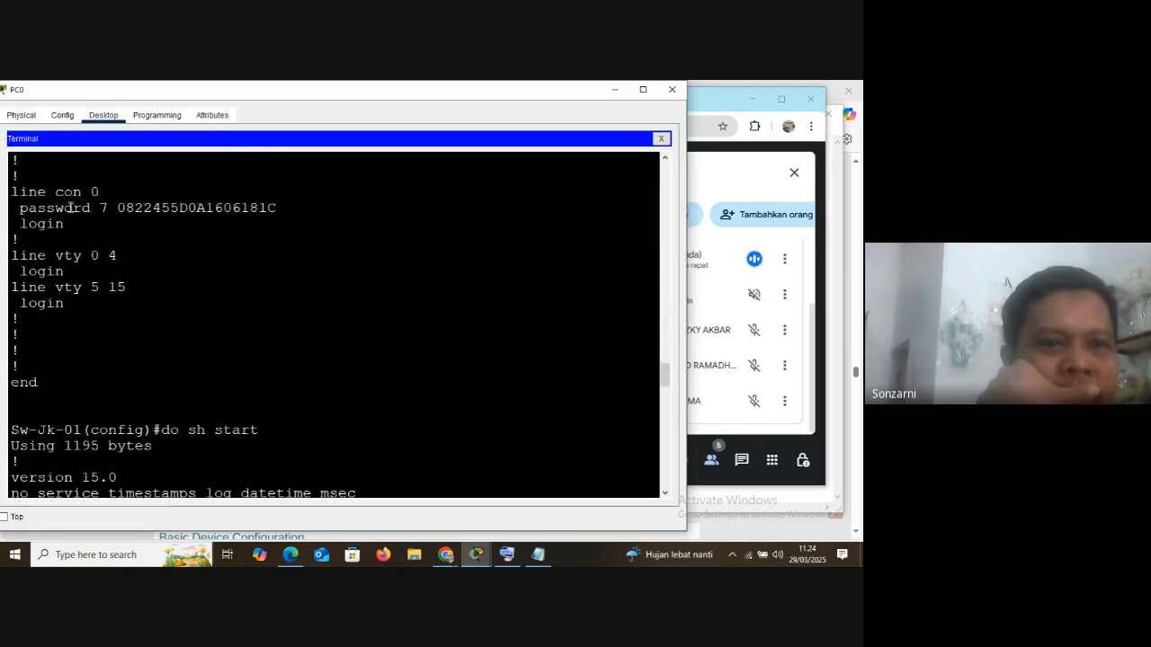
left_click_drag(13, 192, 267, 306)
left_click(222, 212)
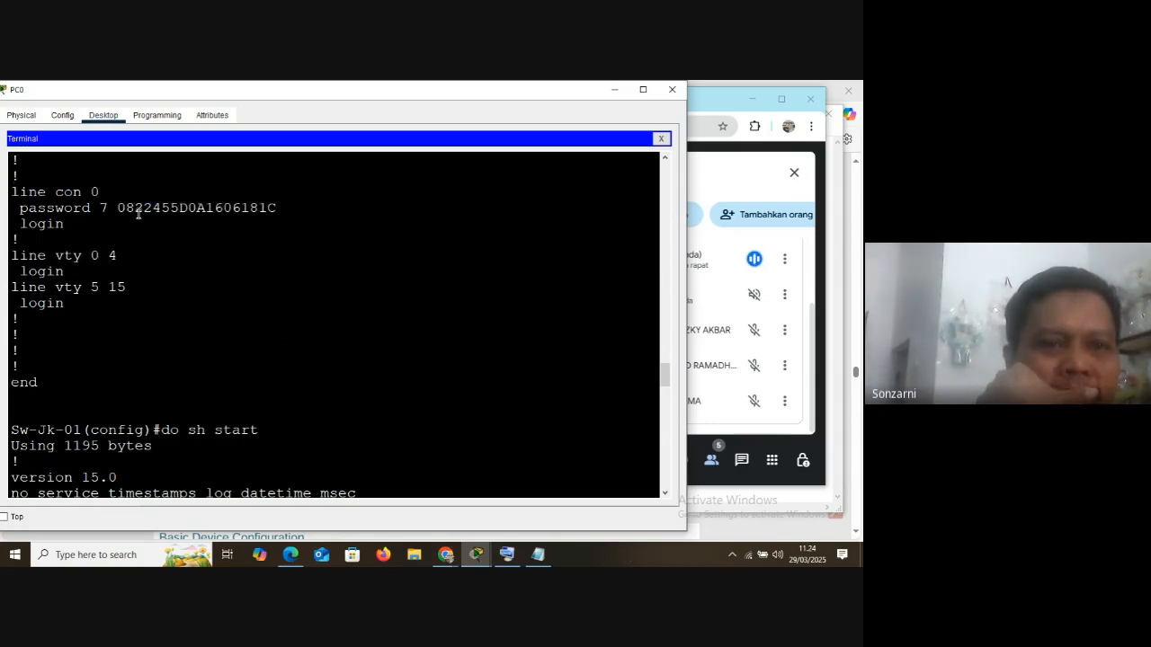
left_click_drag(123, 208, 19, 239)
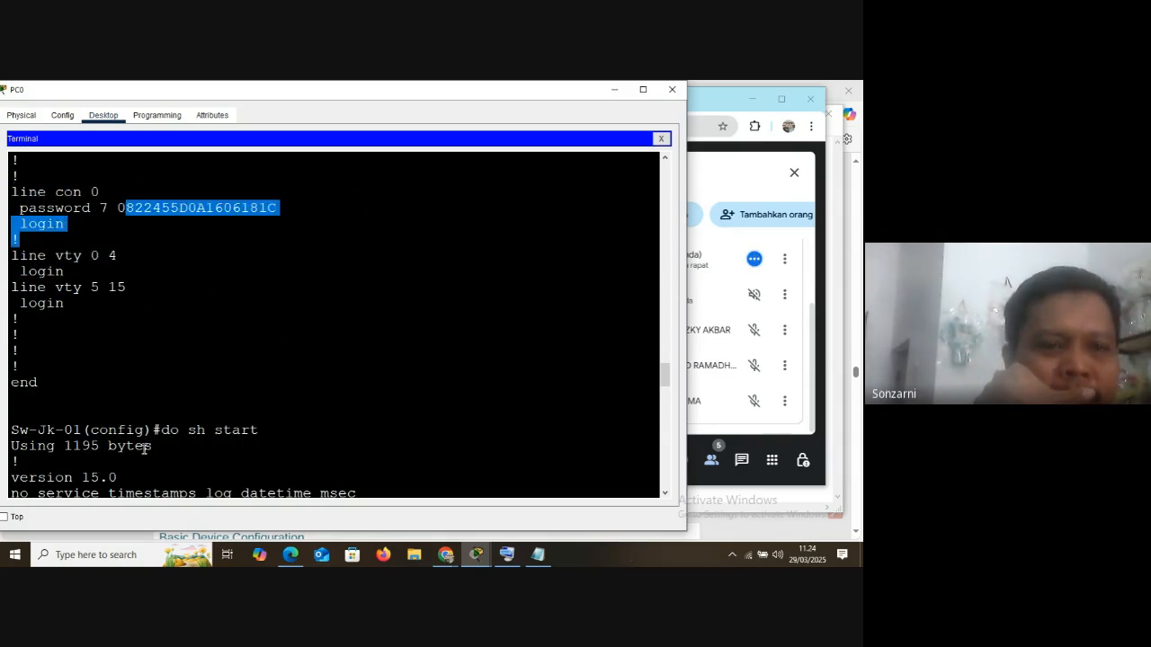
Highlight the do sh start command and the no service password-encryption entry in its output
left_click(217, 430)
left_click_drag(216, 430, 261, 430)
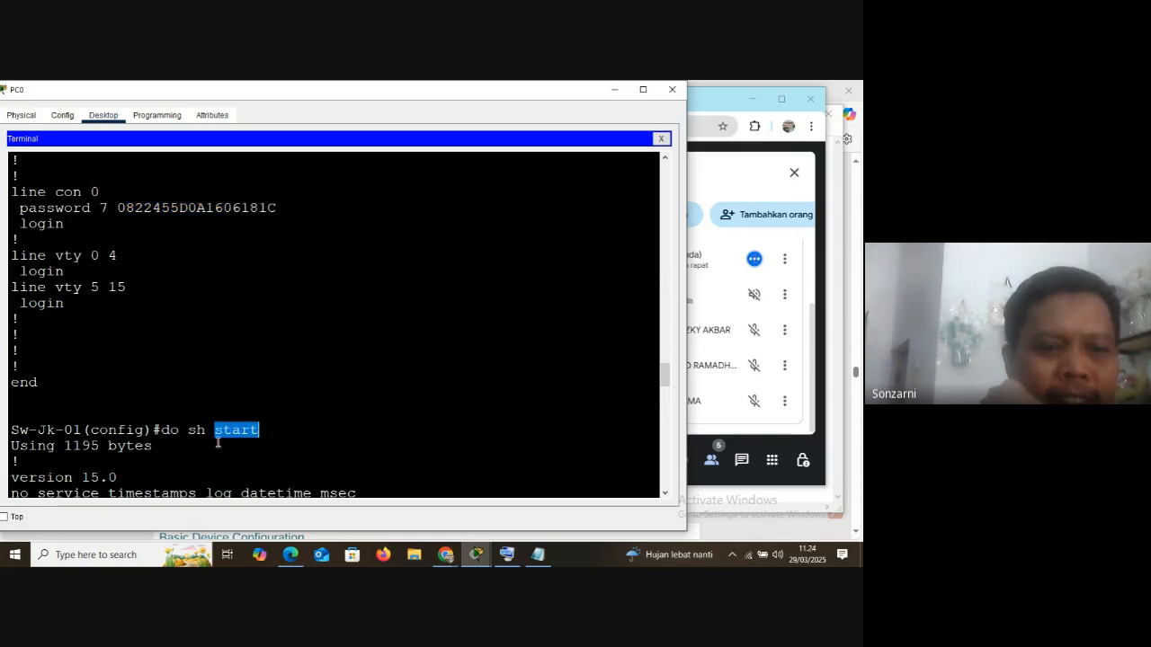
left_click_drag(161, 430, 263, 430)
scroll(257, 444, "down", 6)
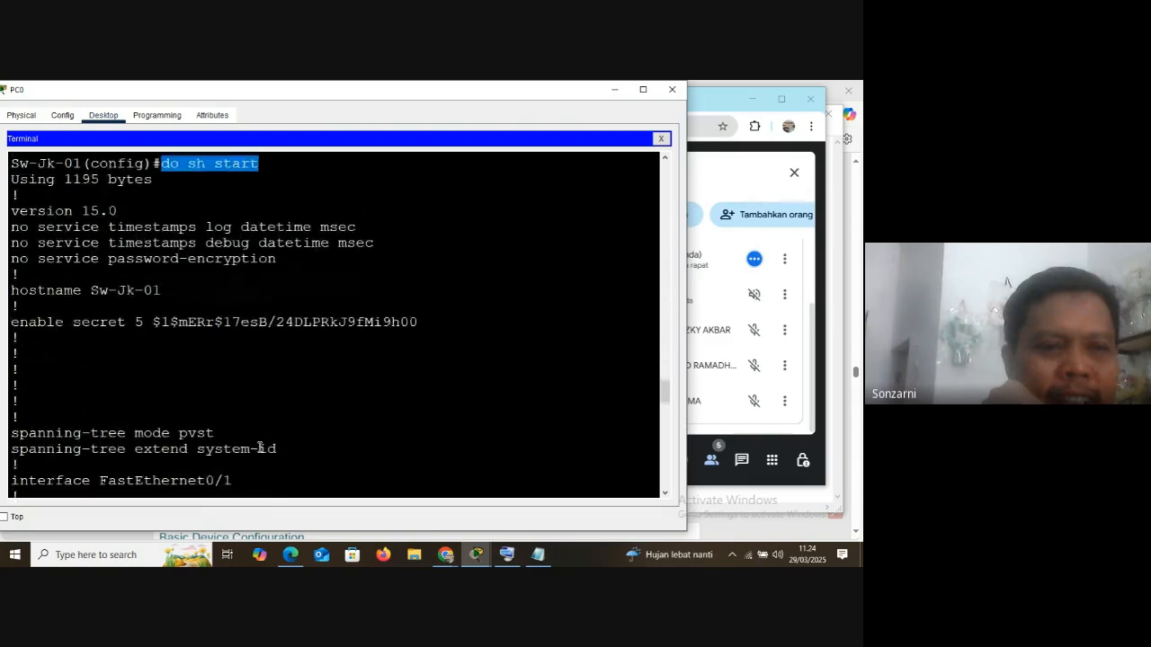
left_click_drag(12, 259, 285, 260)
Highlight the console line's plain-text password in the startup-config output and return to the configuration prompt
scroll(244, 381, "down", 20)
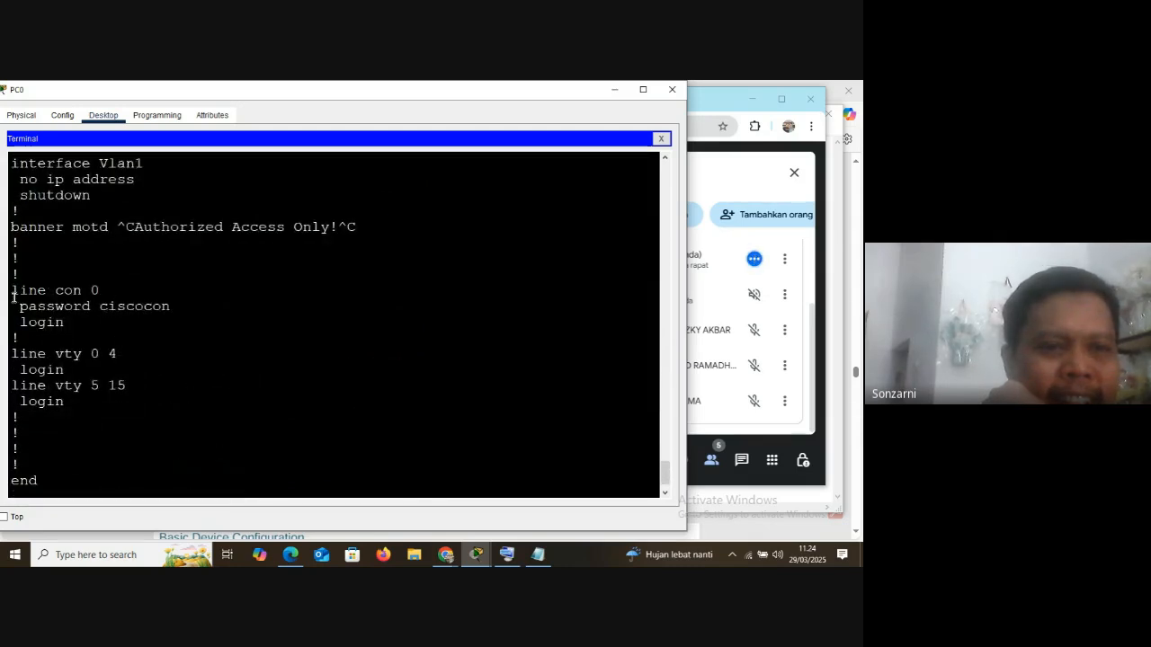
left_click_drag(12, 289, 171, 307)
scroll(174, 390, "down", 1)
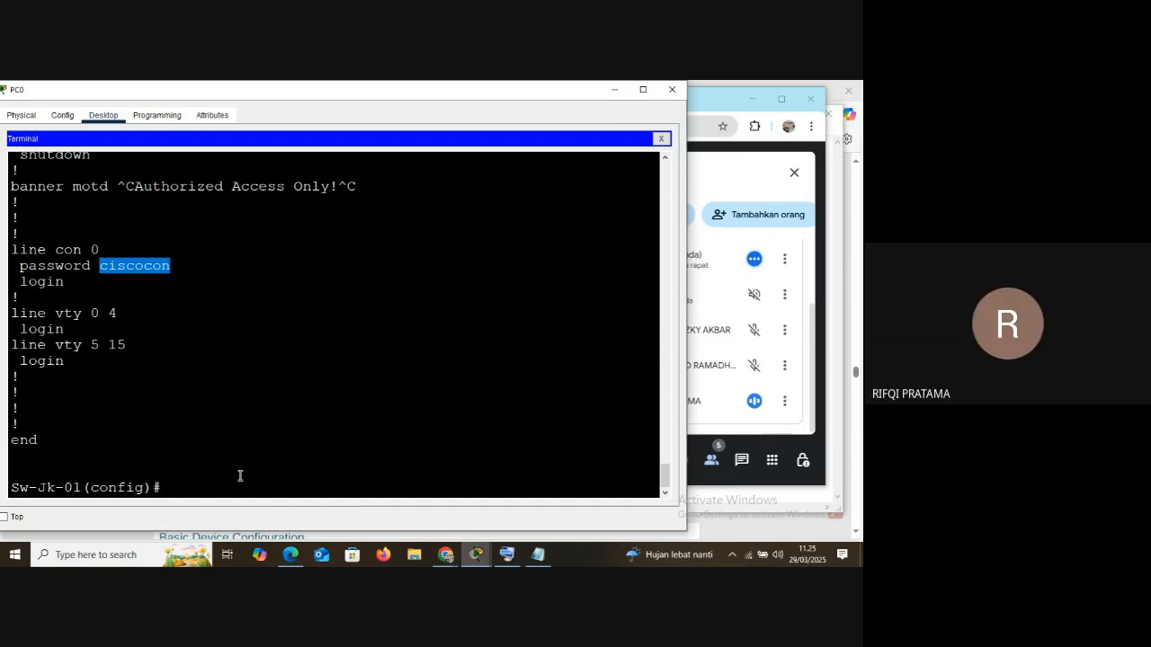
Go back to the running-config output and highlight the console line's encrypted password again
scroll(240, 475, "up", 20)
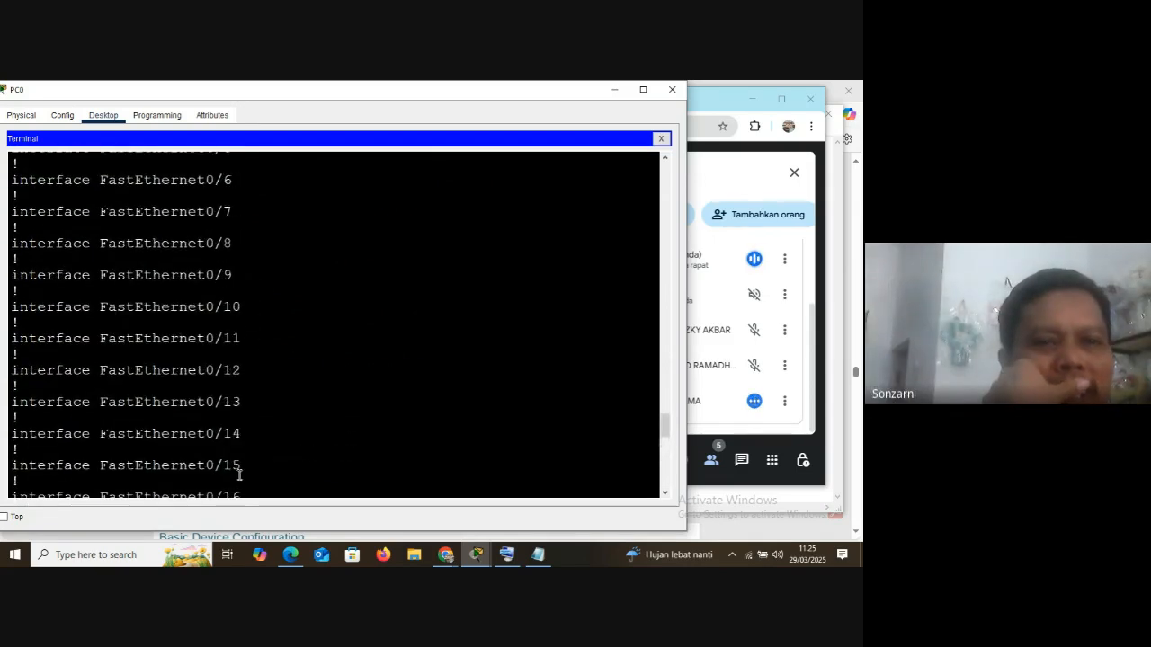
scroll(234, 468, "up", 5)
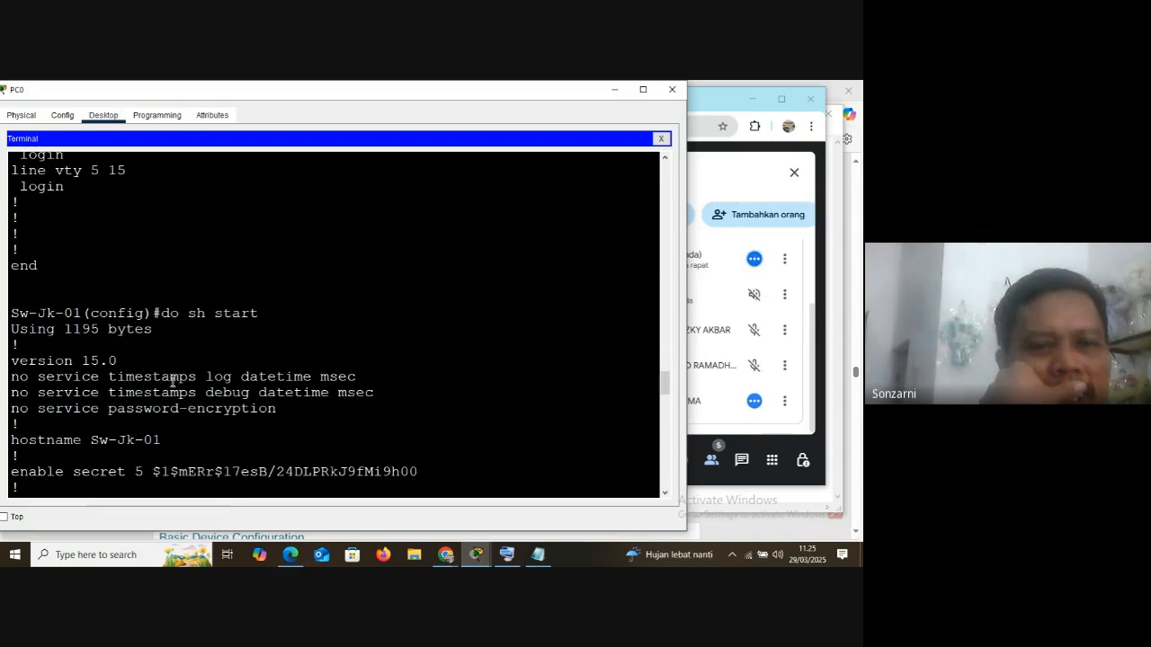
scroll(172, 378, "up", 5)
left_click_drag(120, 321, 276, 321)
Highlight the do sh start command and its plain-text console password, and return to the global configuration prompt
scroll(234, 422, "down", 4)
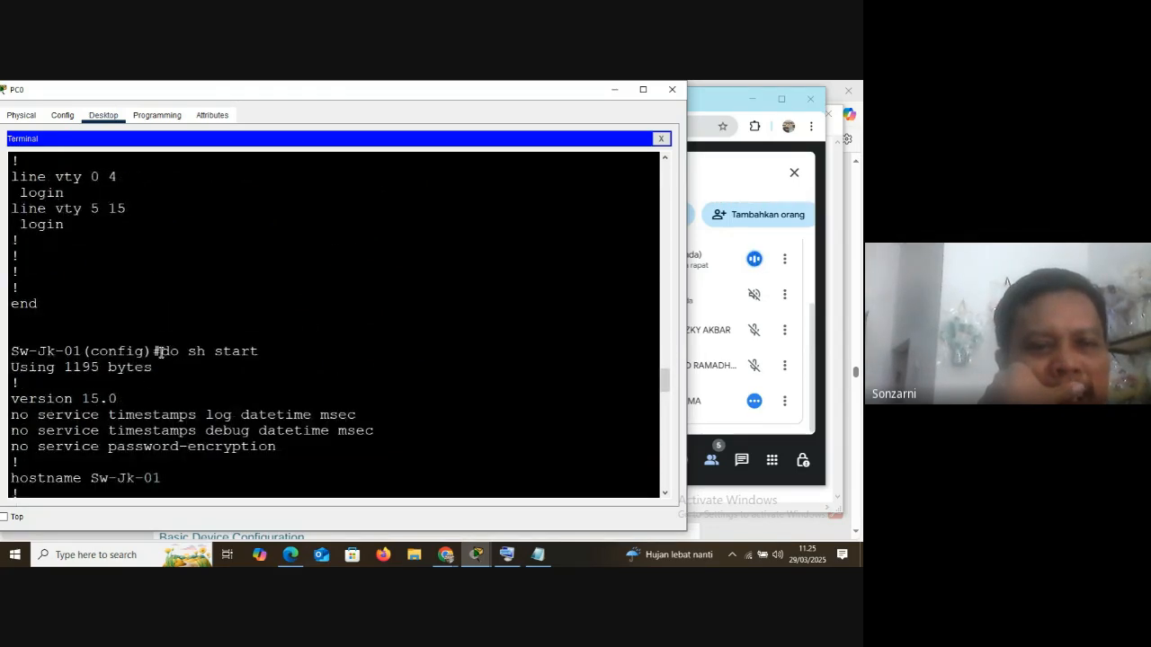
left_click_drag(160, 352, 271, 354)
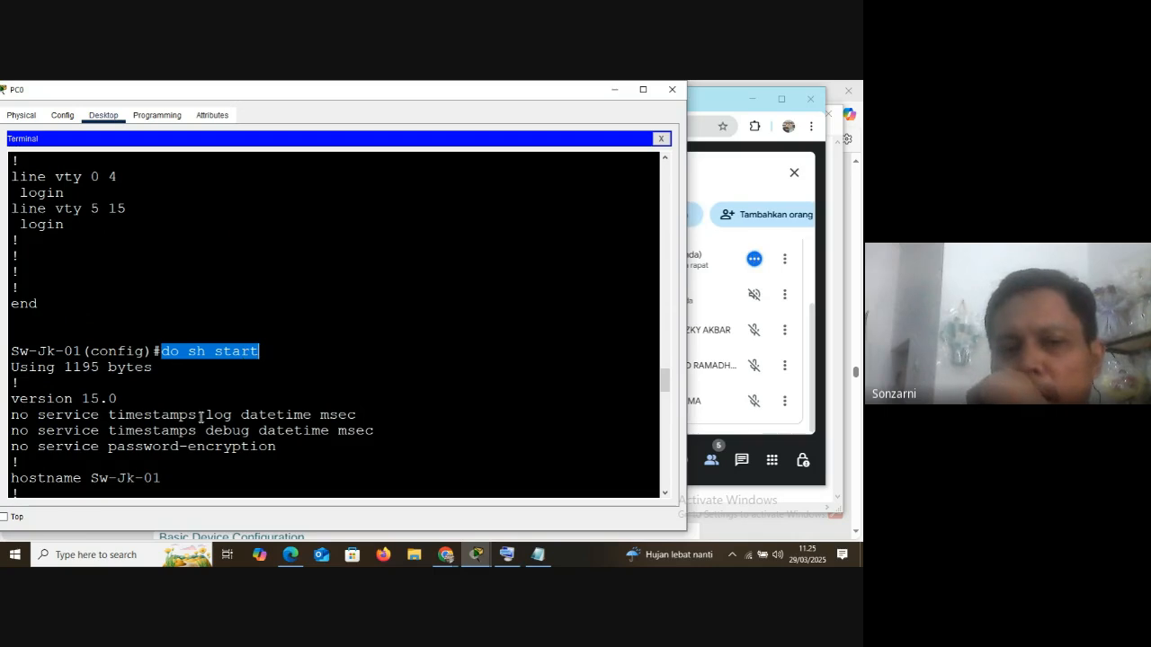
scroll(201, 419, "down", 6)
scroll(200, 424, "down", 10)
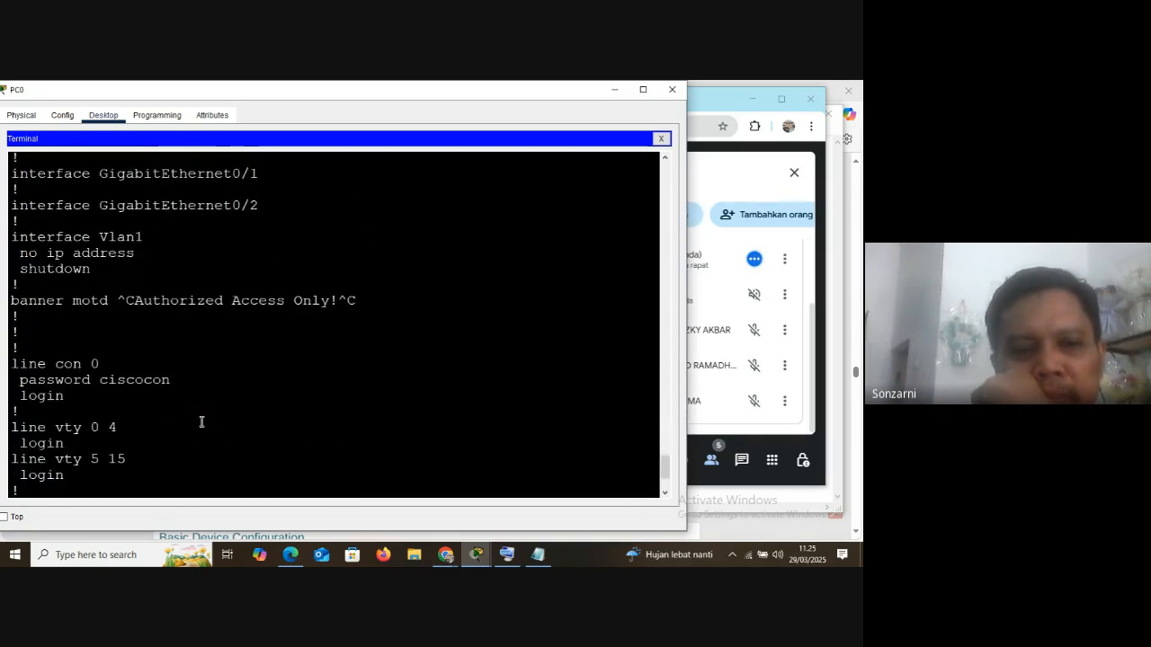
left_click_drag(100, 381, 190, 391)
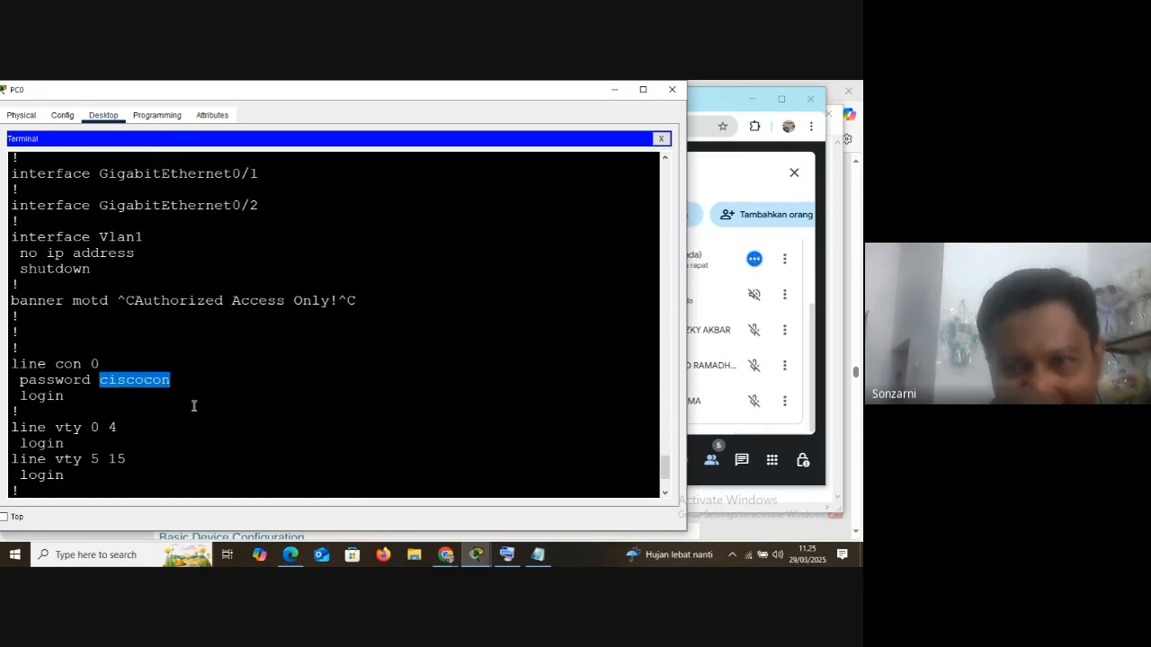
scroll(211, 475, "down", 3)
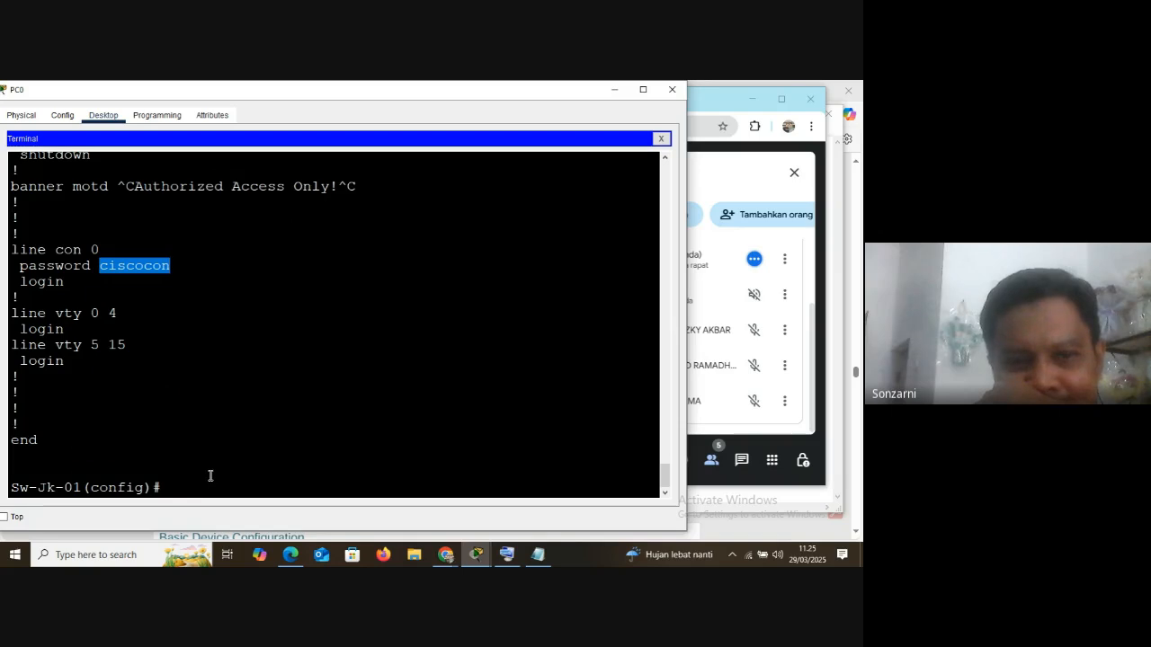
left_click(196, 491)
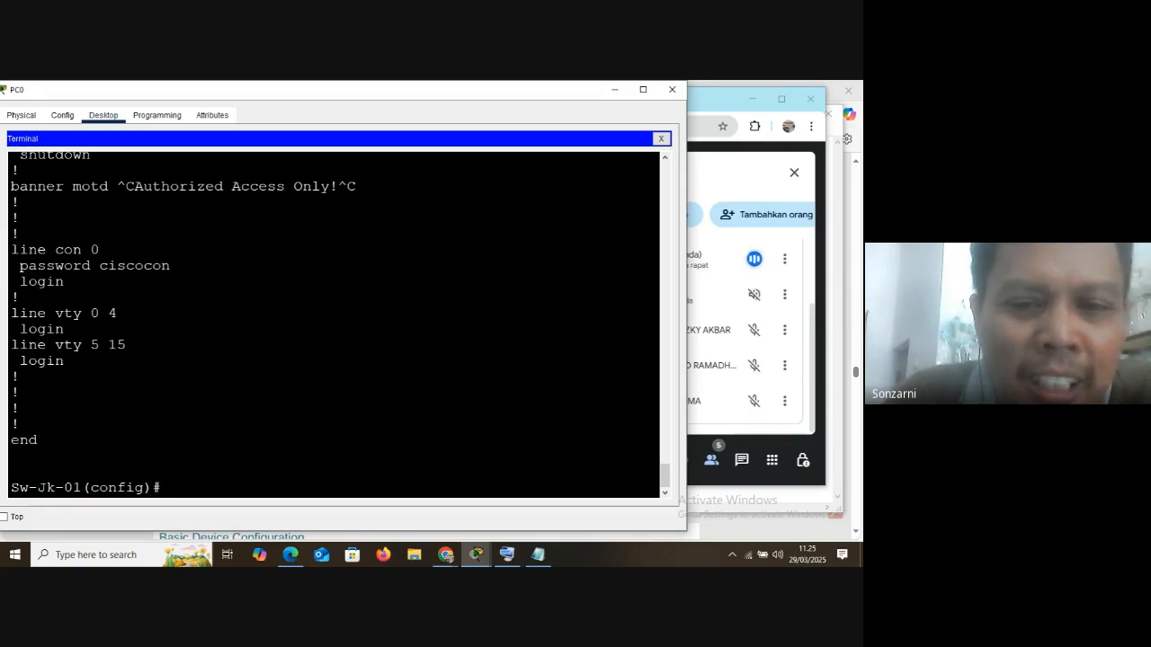
Switch to the Notepad notes and highlight running-config and startup-config in the RAM and NVRAM lines
left_click(538, 555)
left_click_drag(23, 171, 348, 169)
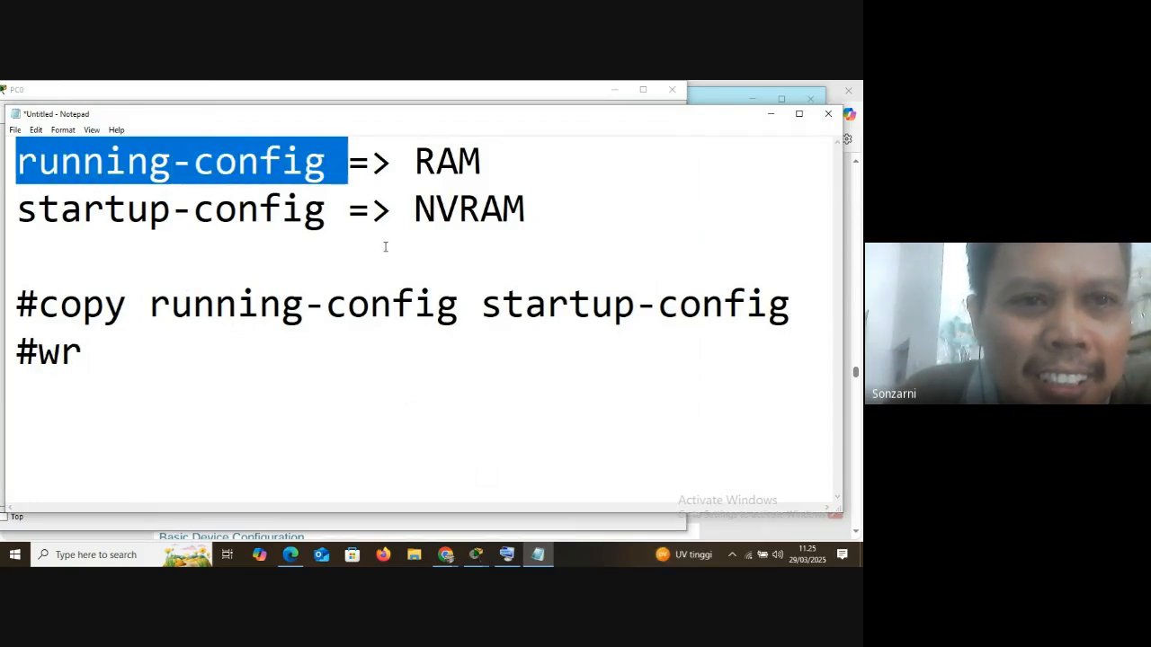
left_click_drag(20, 212, 321, 217)
left_click(169, 212)
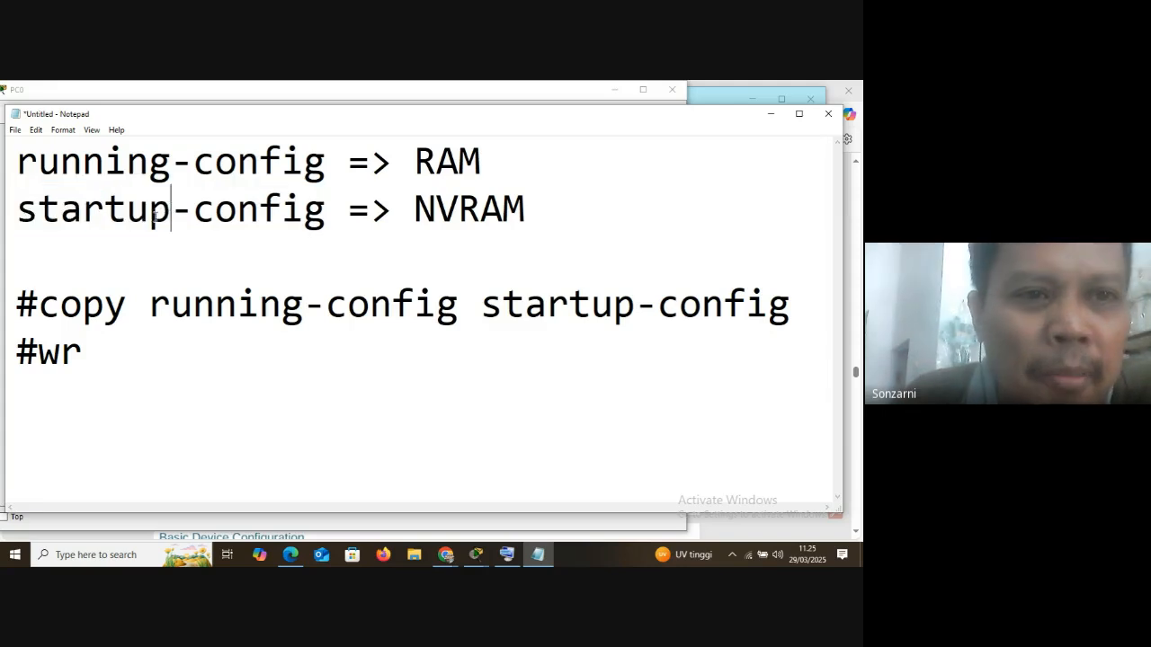
left_click_drag(11, 217, 324, 215)
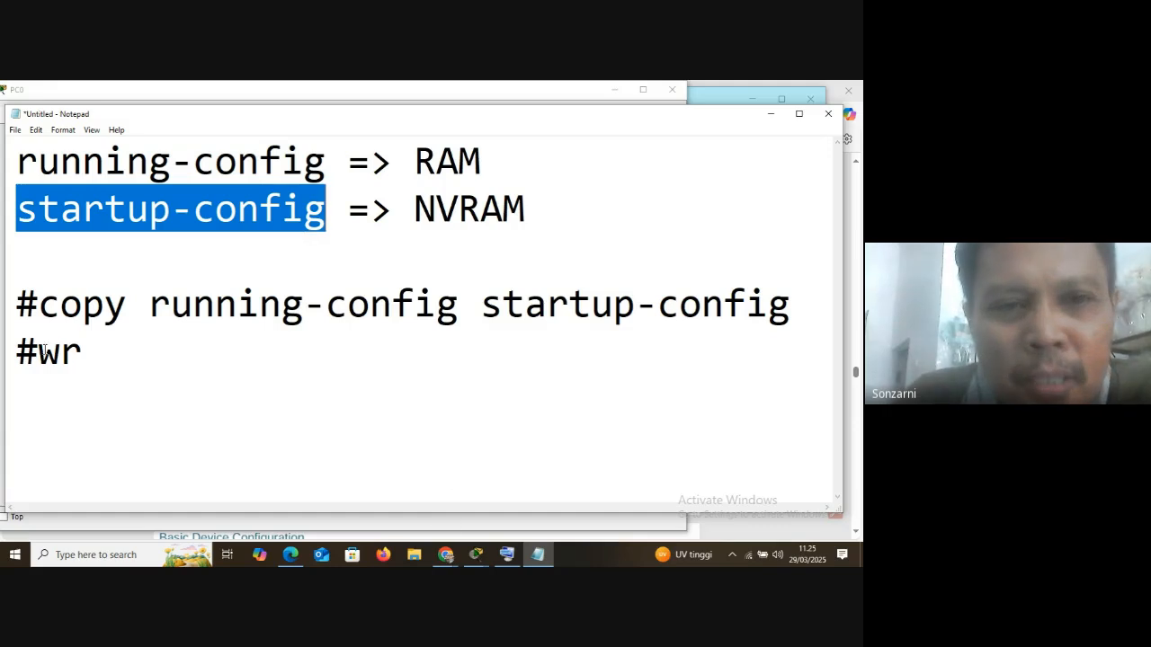
Switch to the PC0 terminal in Packet Tracer, try wr in configuration mode, and save the running configuration with do wr
left_click(477, 555)
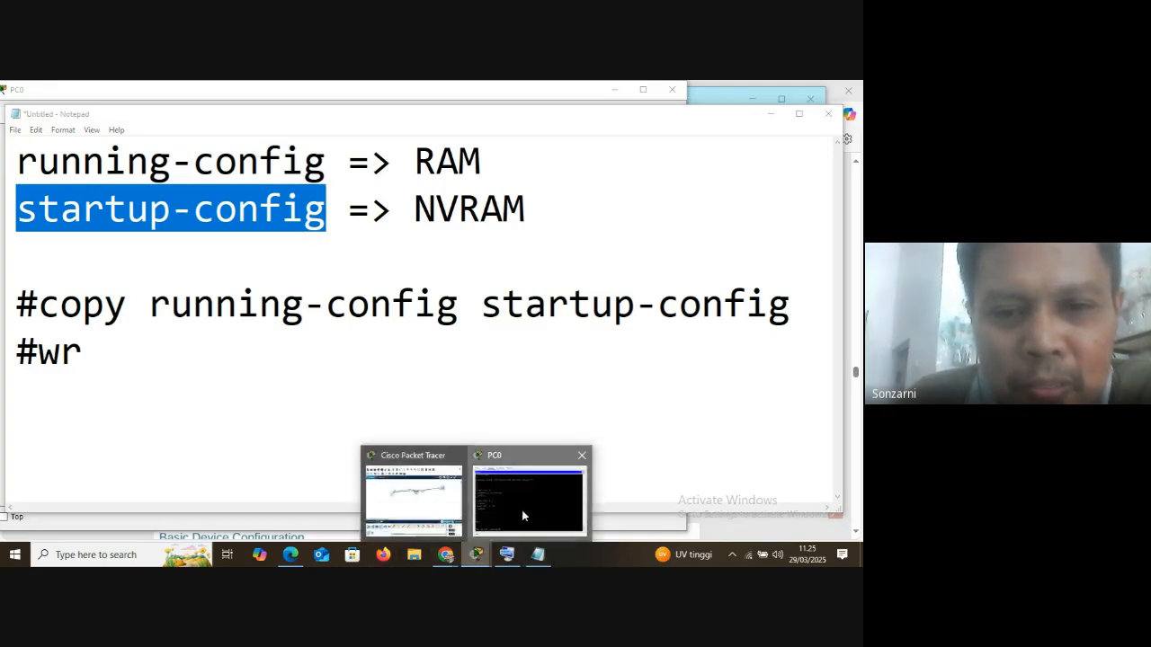
left_click(522, 515)
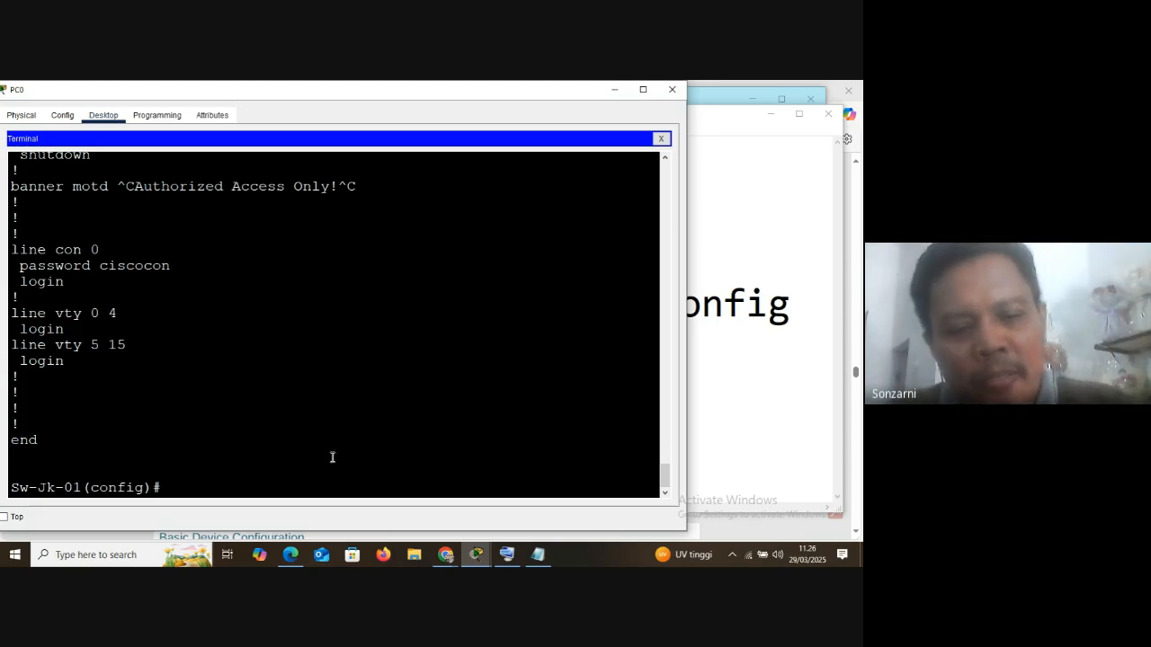
type("wr")
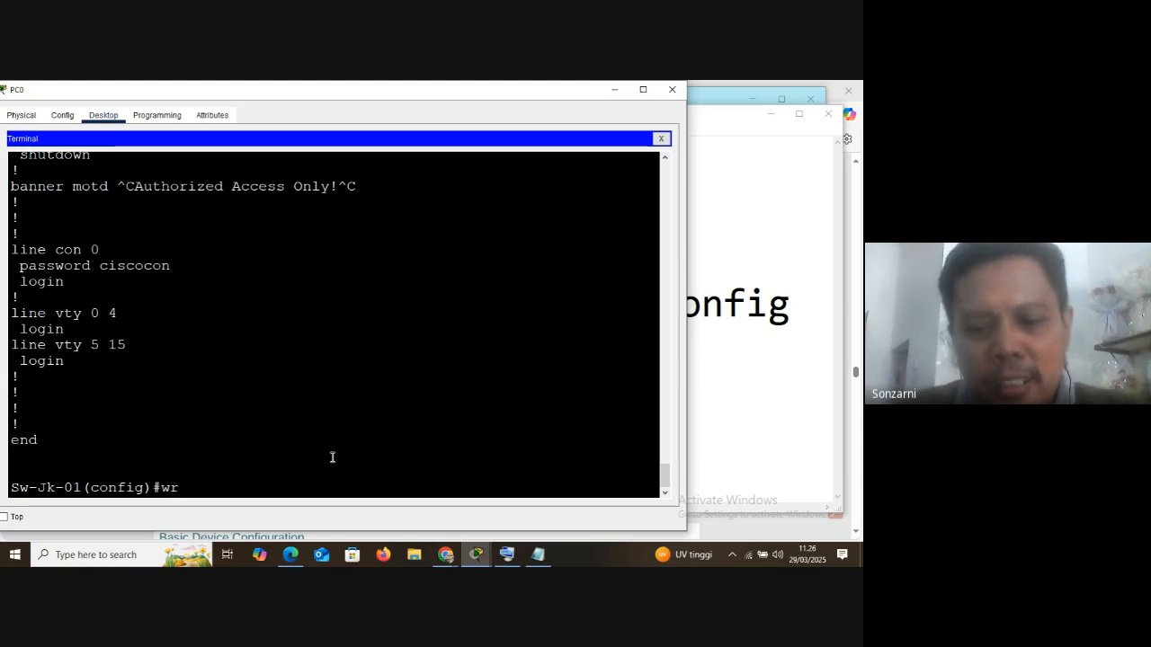
key("Return")
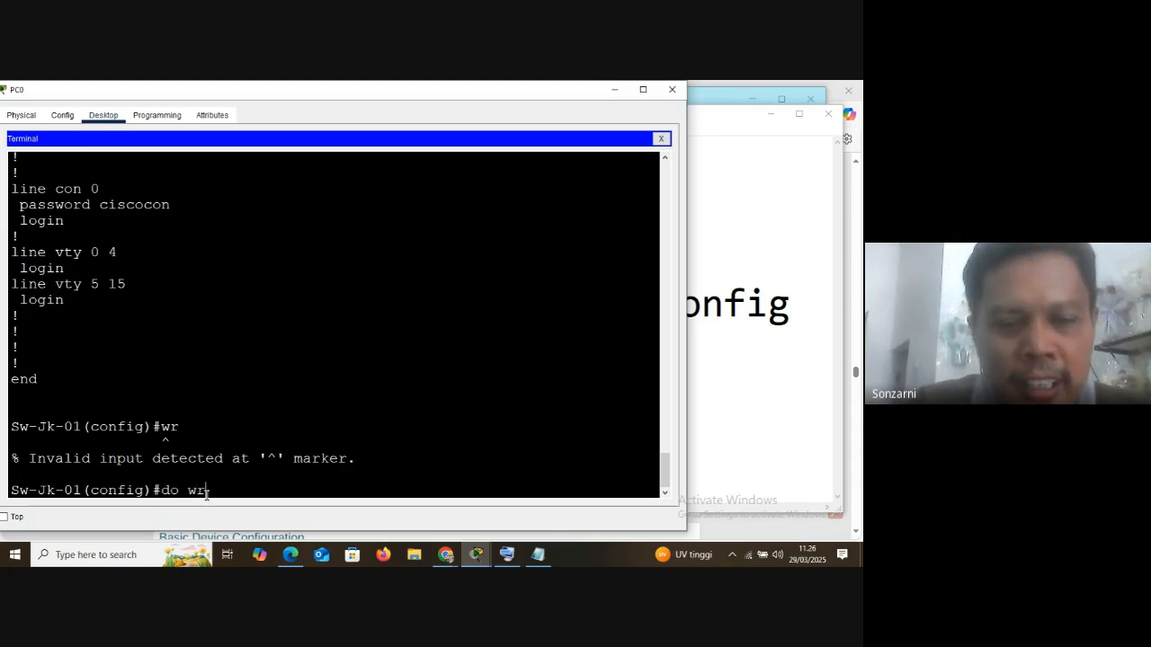
key("Return")
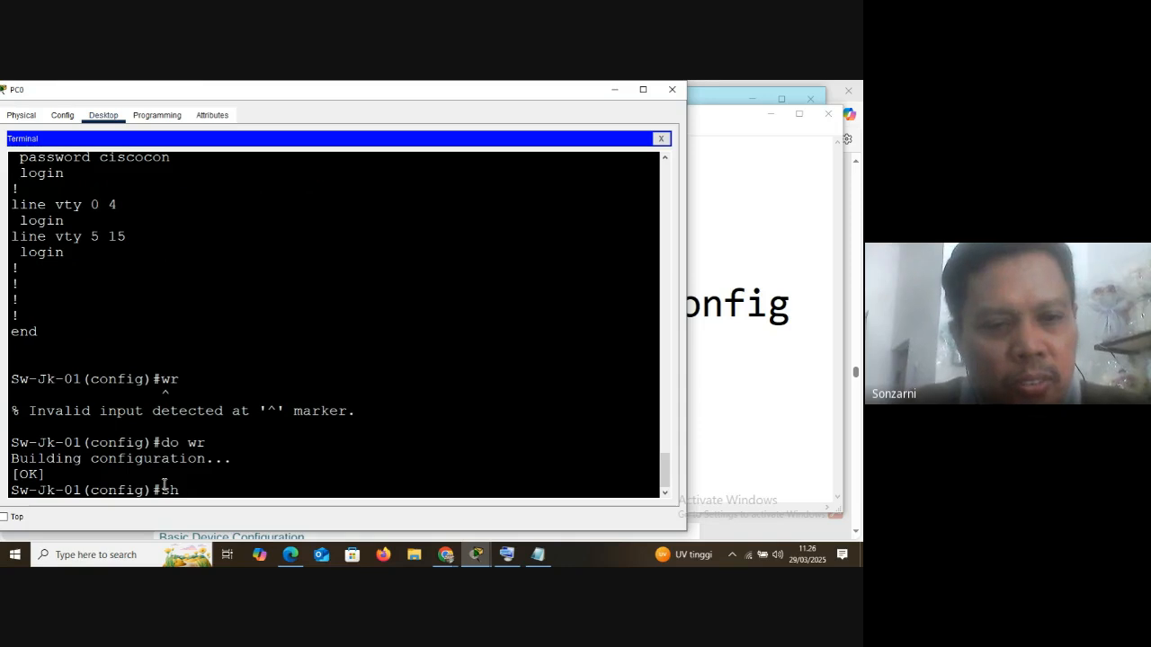
Display the startup configuration with do sh start and highlight the service password-encryption line
type("do sh sta")
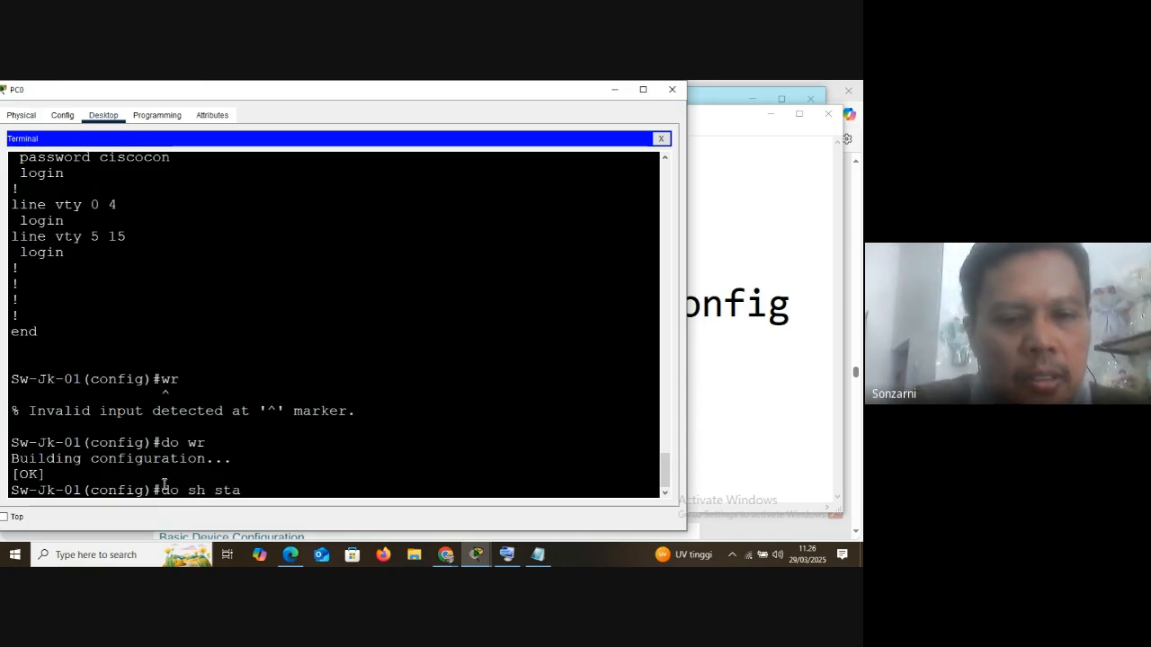
type("rt")
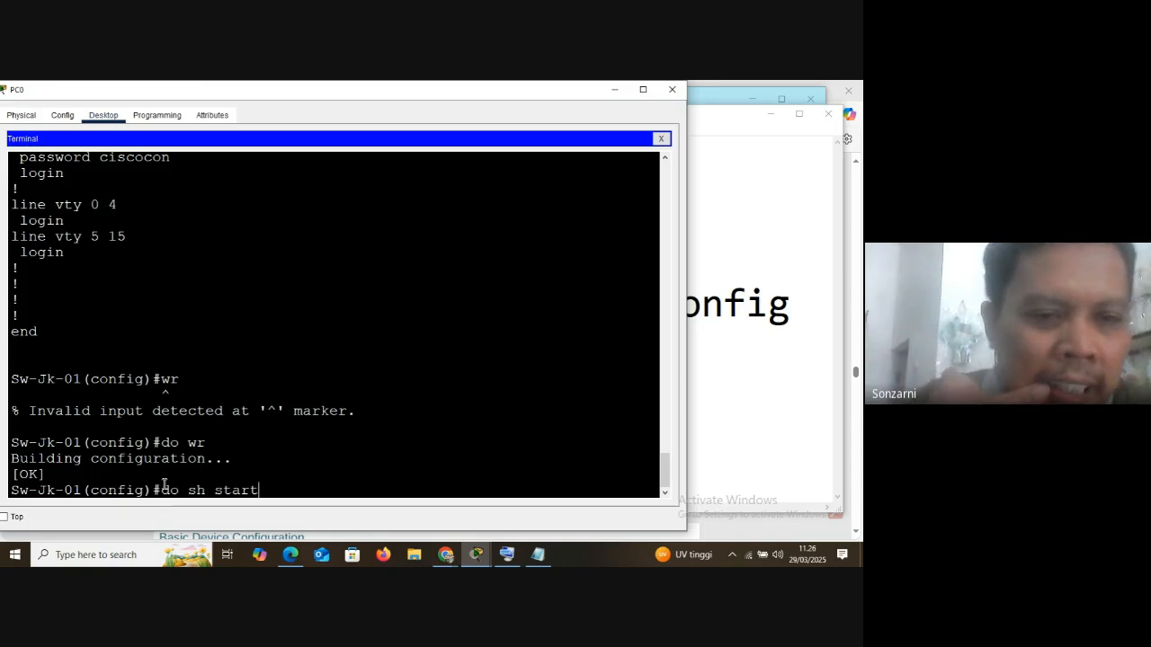
key("Return")
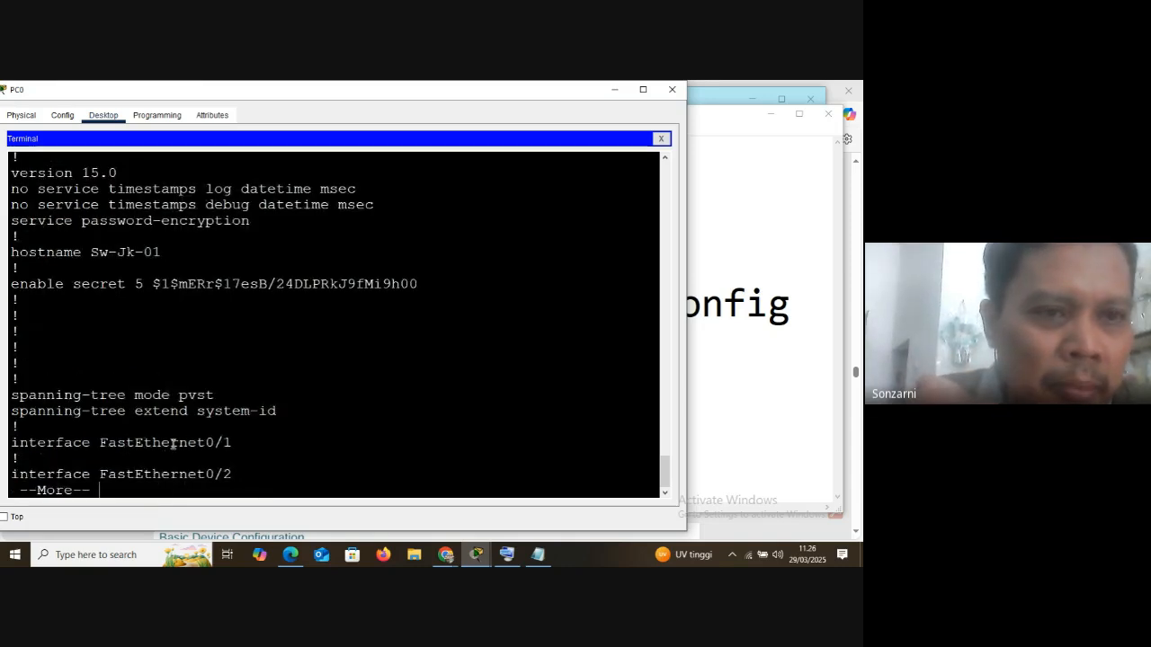
left_click_drag(18, 221, 249, 228)
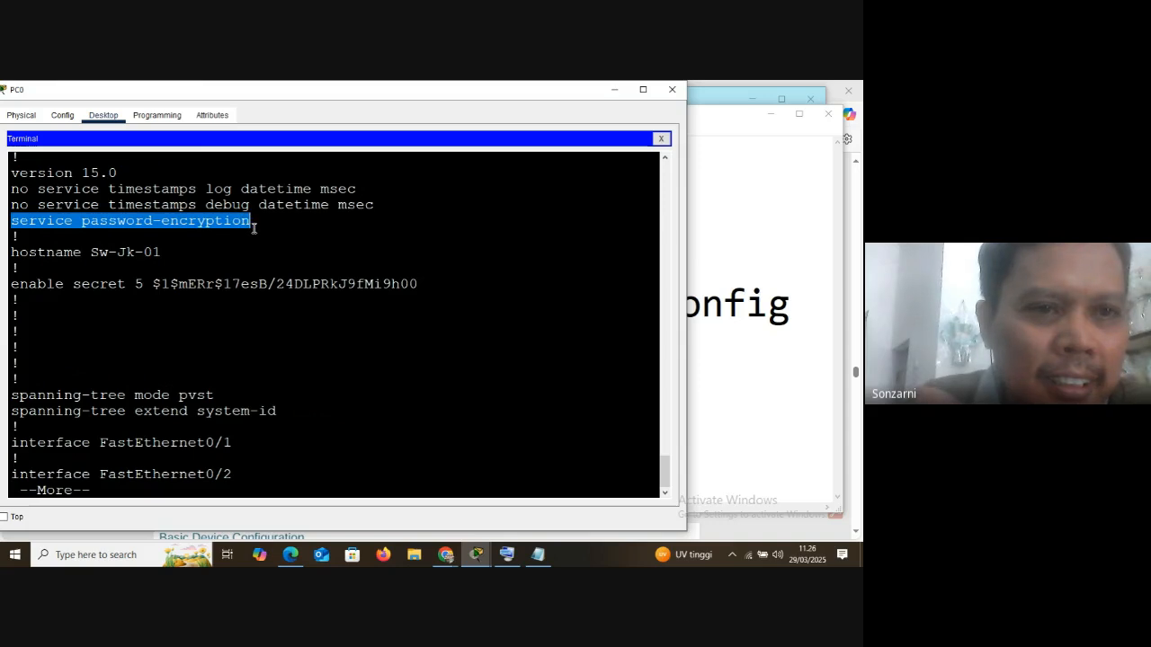
left_click(13, 225)
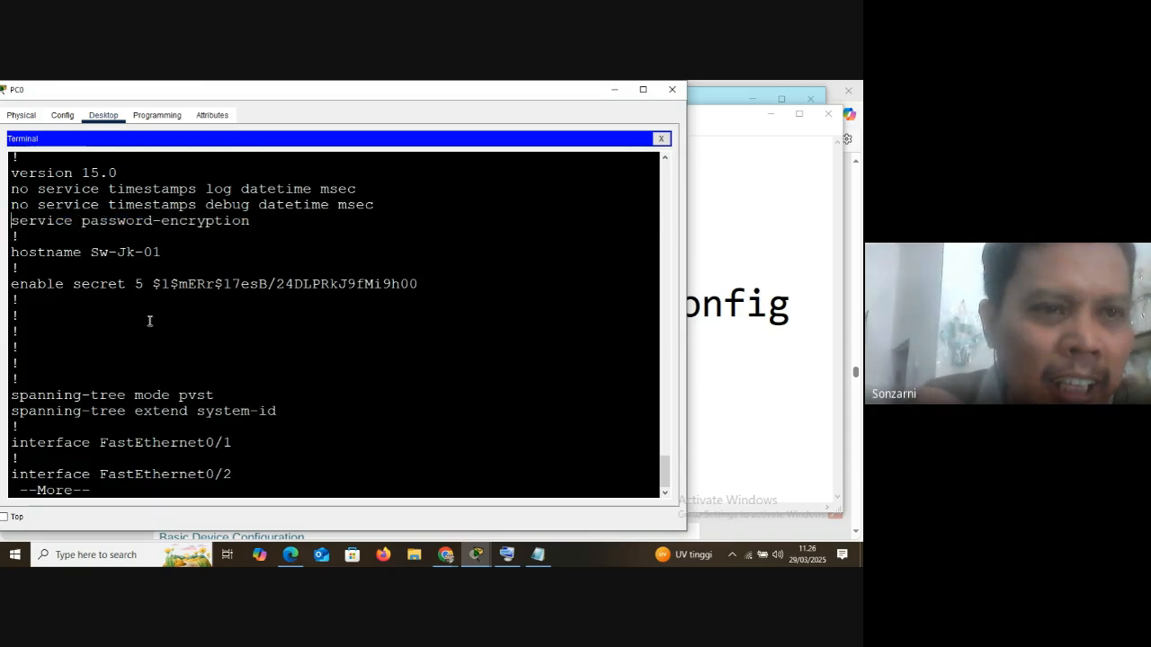
Page through the startup configuration to line con 0, highlight its encrypted password, and return to the configuration prompt
key("space")
key("space")
key("space")
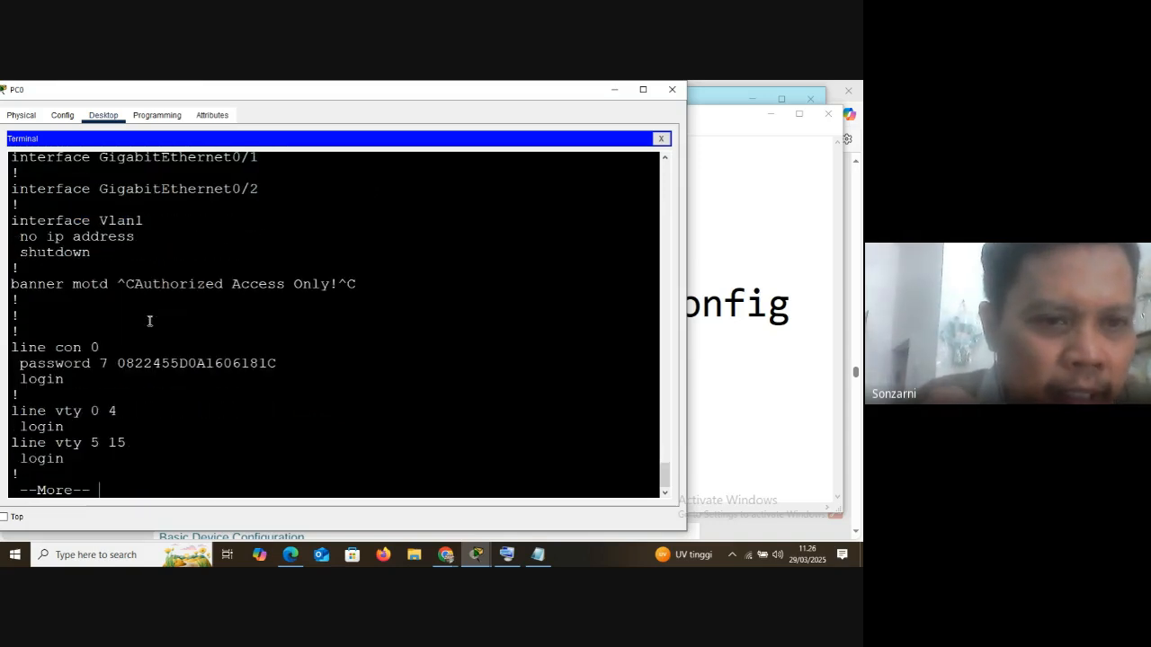
left_click_drag(118, 364, 278, 363)
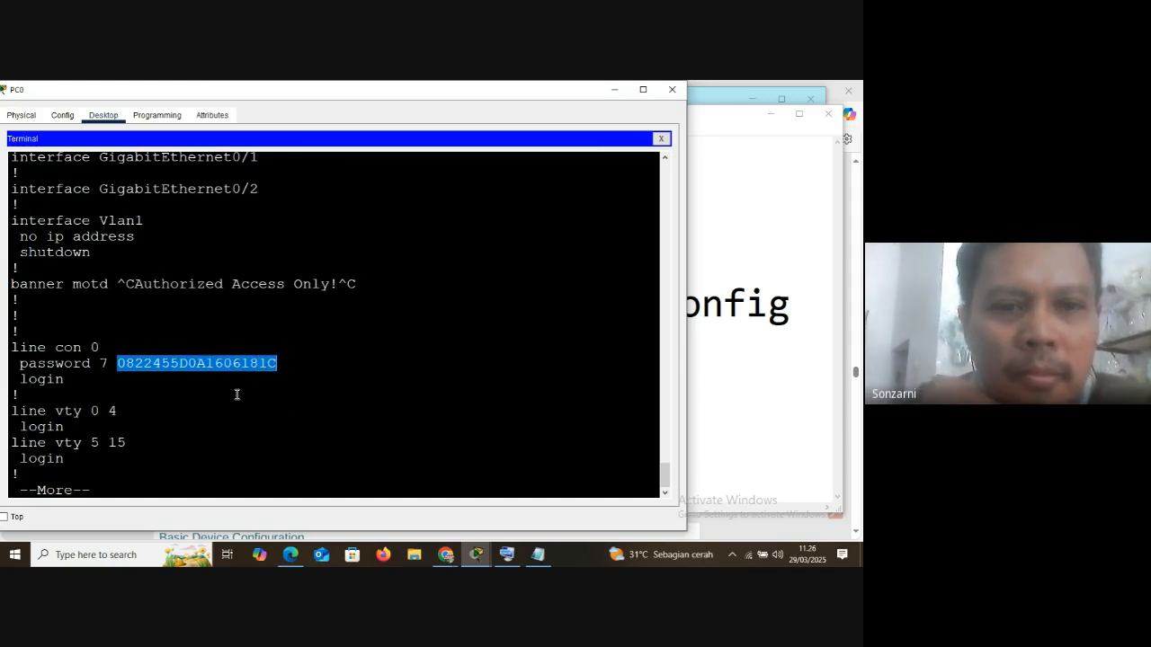
key("space")
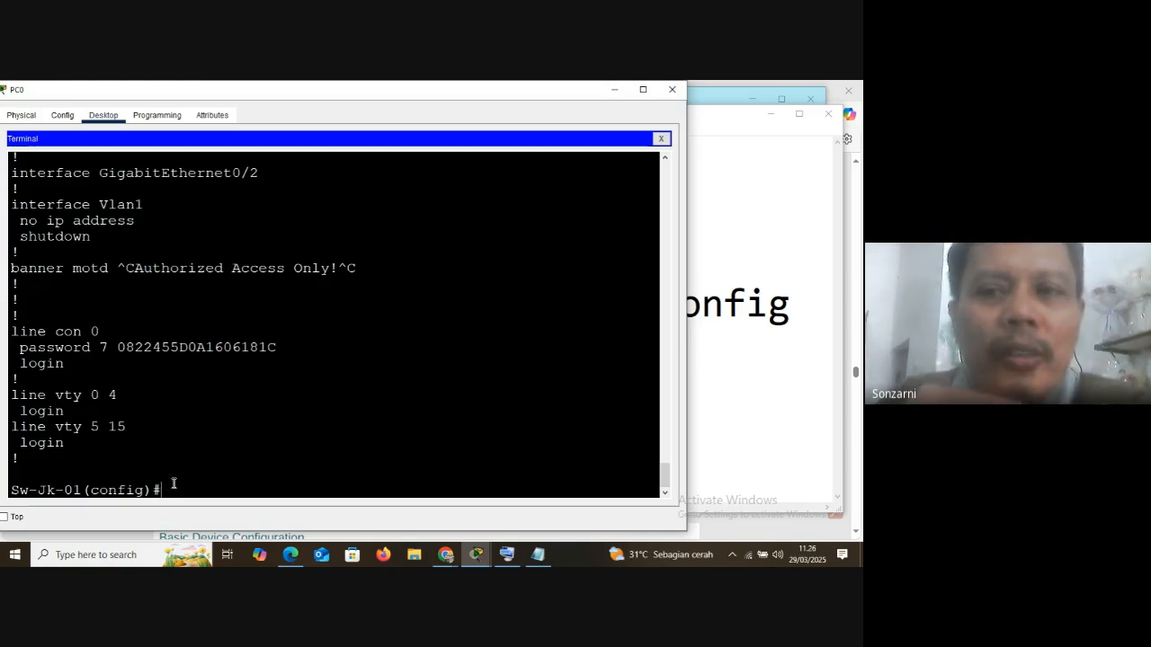
Switch to the Notepad notes and highlight the copy running-config startup-config command and the wr command
left_click(731, 252)
left_click_drag(38, 306, 793, 304)
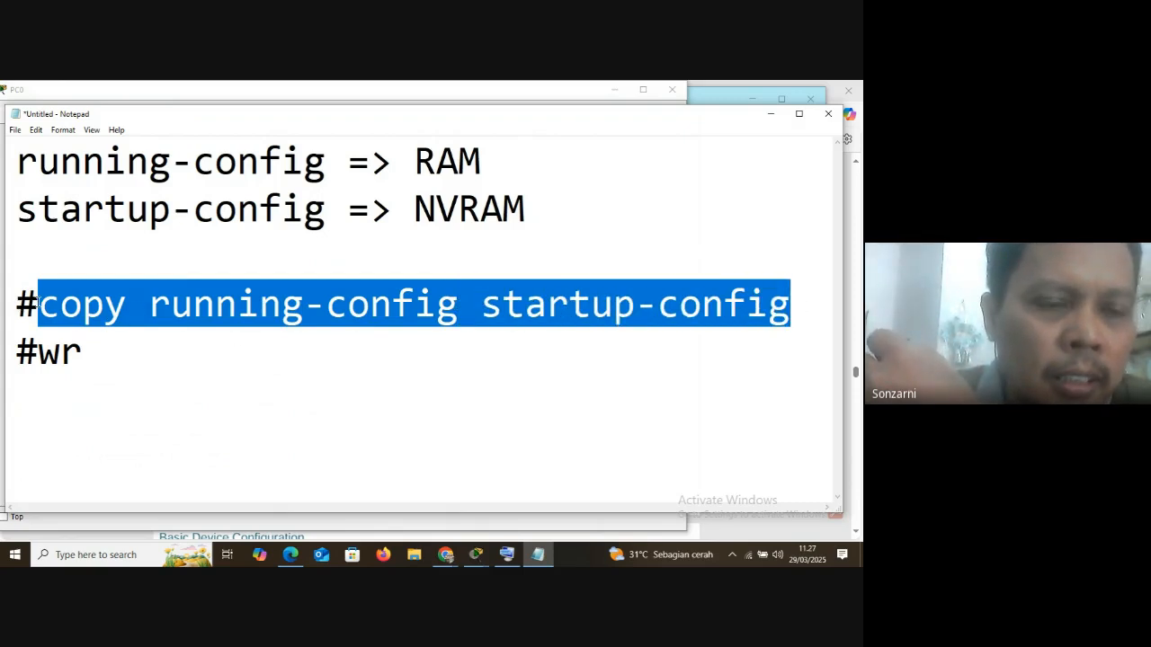
left_click(38, 307)
left_click(38, 353)
left_click_drag(39, 353, 83, 352)
left_click(87, 350)
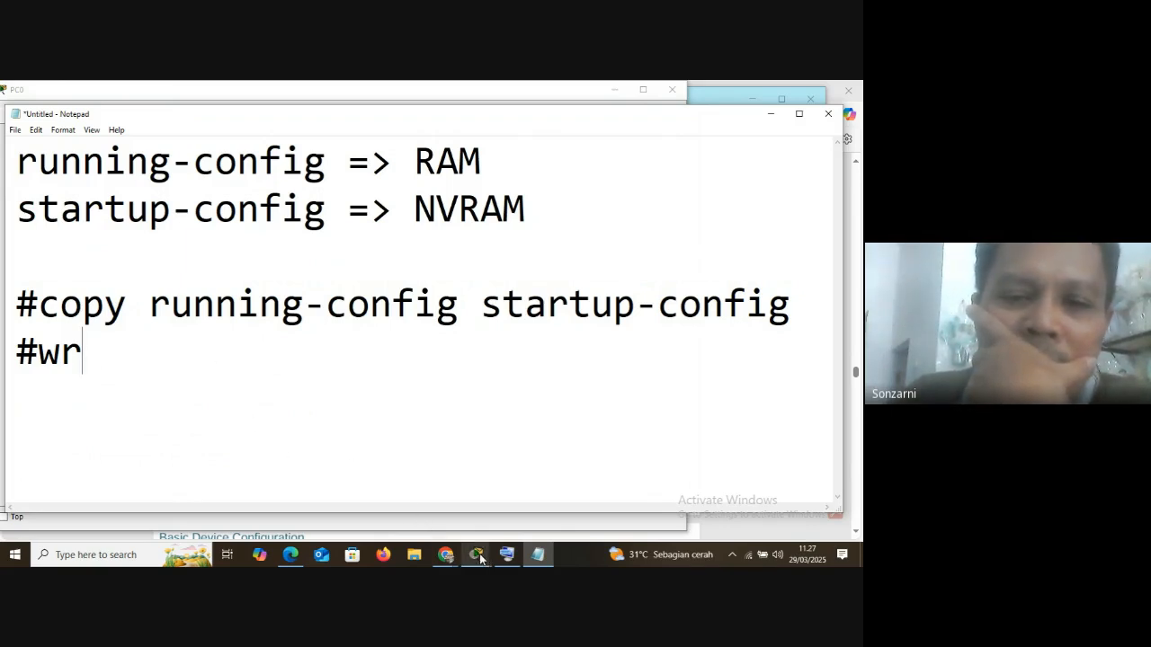
Check the Google Meet window with the participants list and return to the PC0 terminal in Packet Tracer
mouse_move(481, 558)
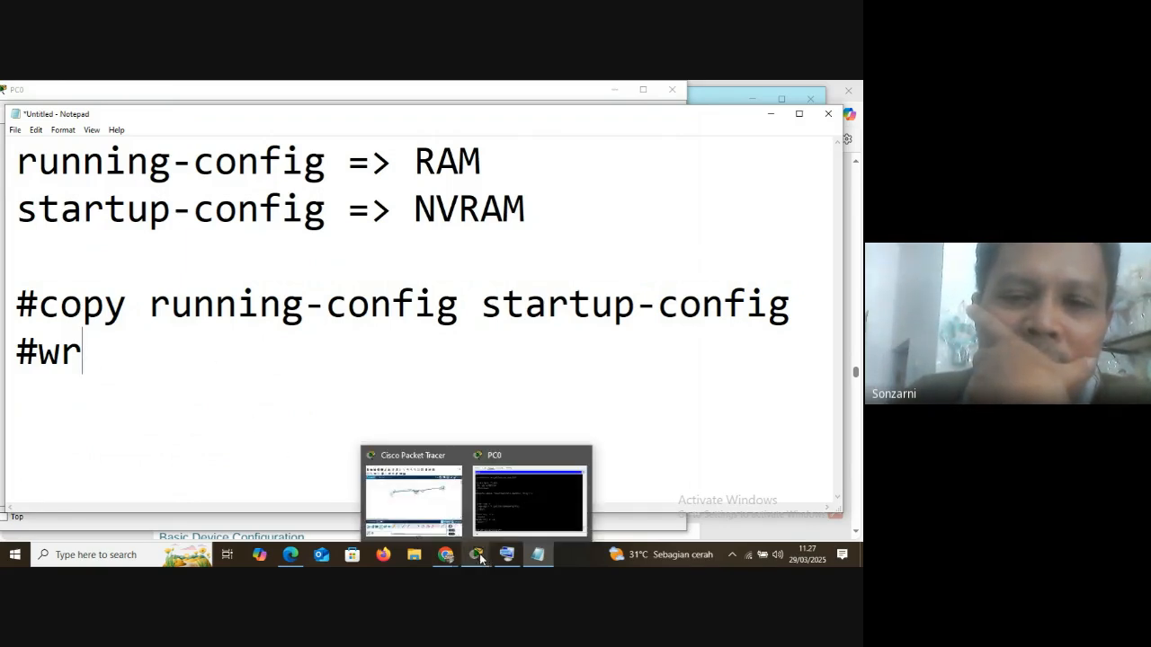
left_click(496, 505)
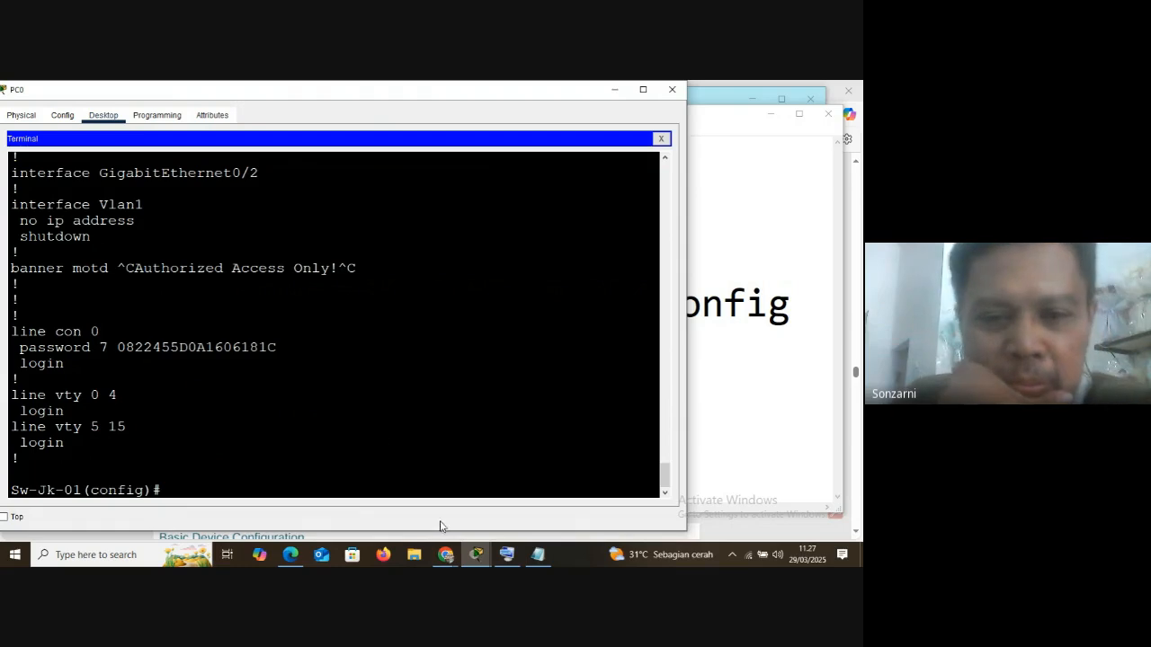
mouse_move(445, 555)
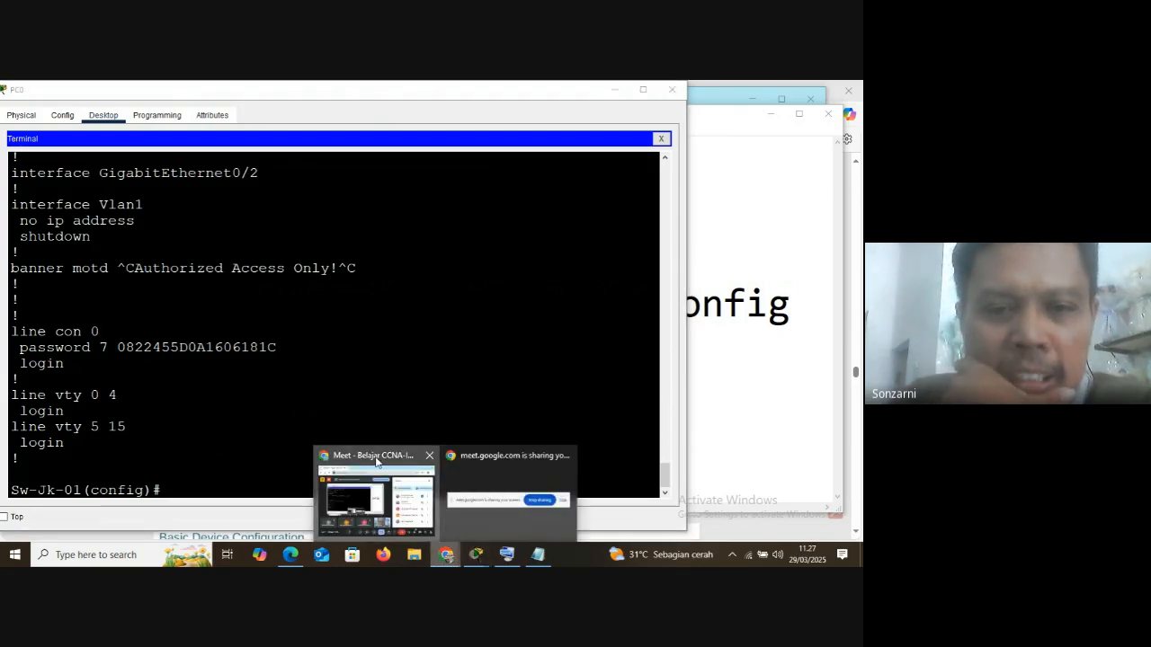
left_click(377, 462)
mouse_move(472, 555)
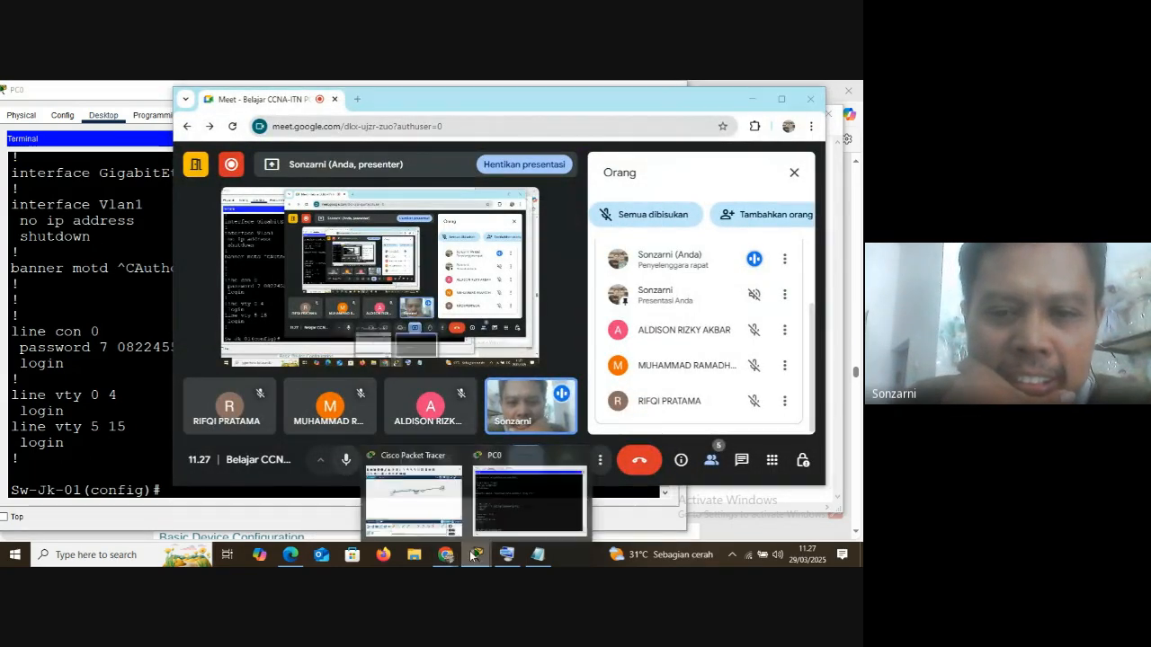
left_click(491, 477)
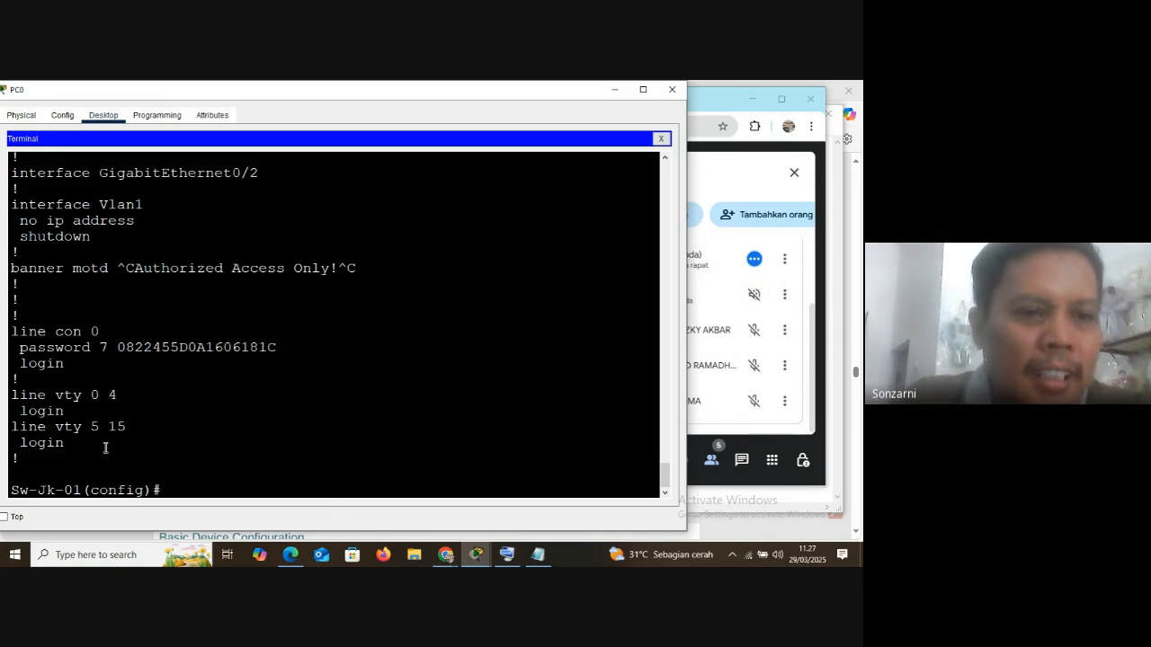
Highlight the line con 0 block in the startup-config output, view the network topology, and return to the PC0 terminal
left_click_drag(12, 332, 178, 364)
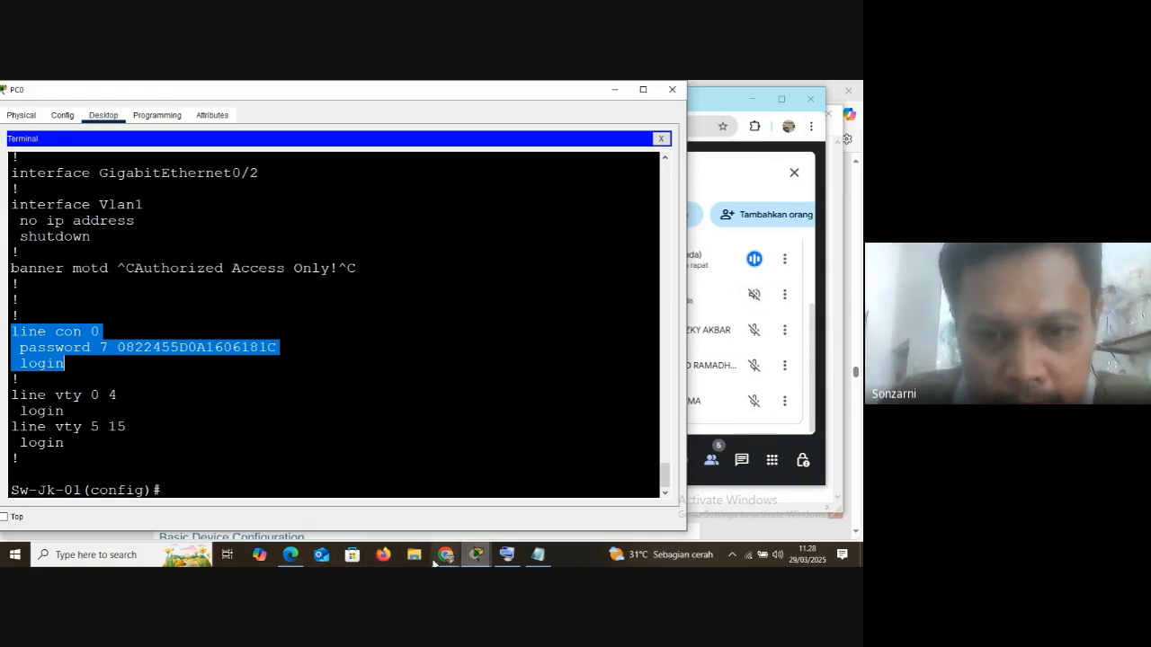
mouse_move(477, 555)
left_click(413, 494)
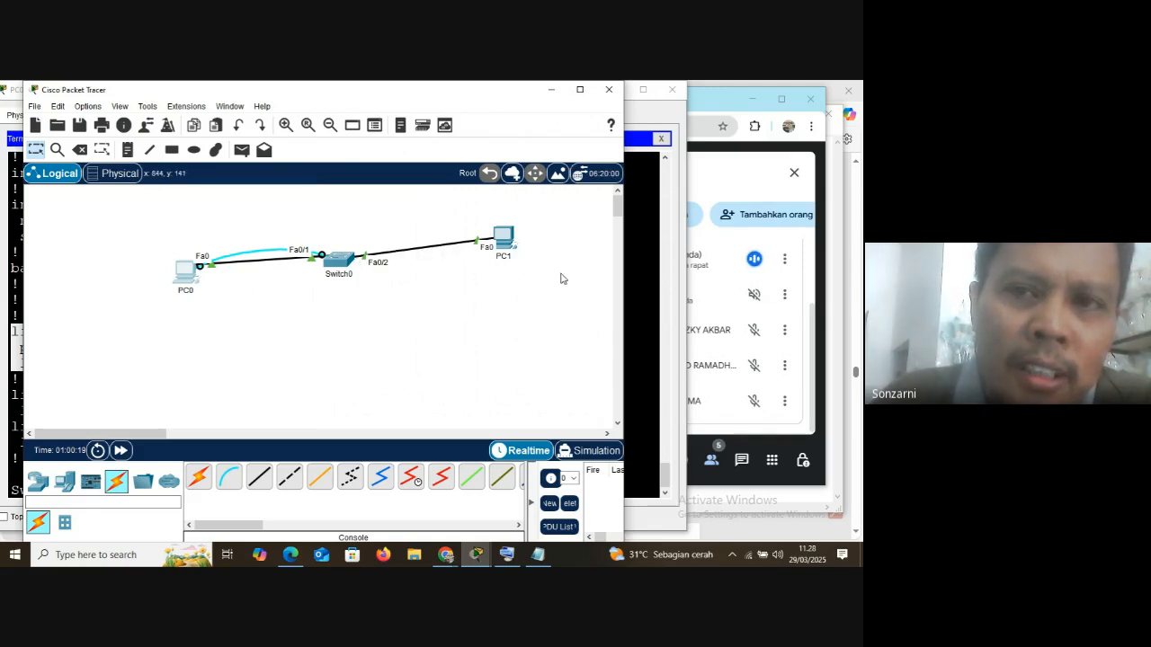
left_click(639, 119)
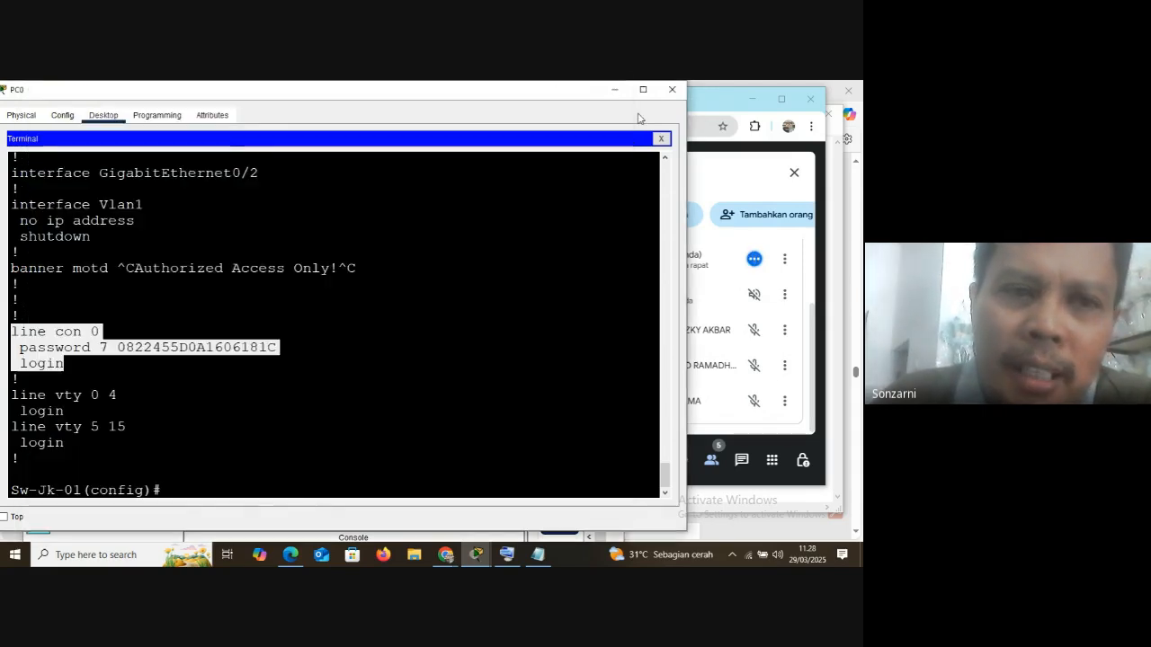
Highlight vty, the 0 4 range, and both line vty blocks in the startup-config output
left_click(106, 397)
left_click_drag(56, 396, 87, 401)
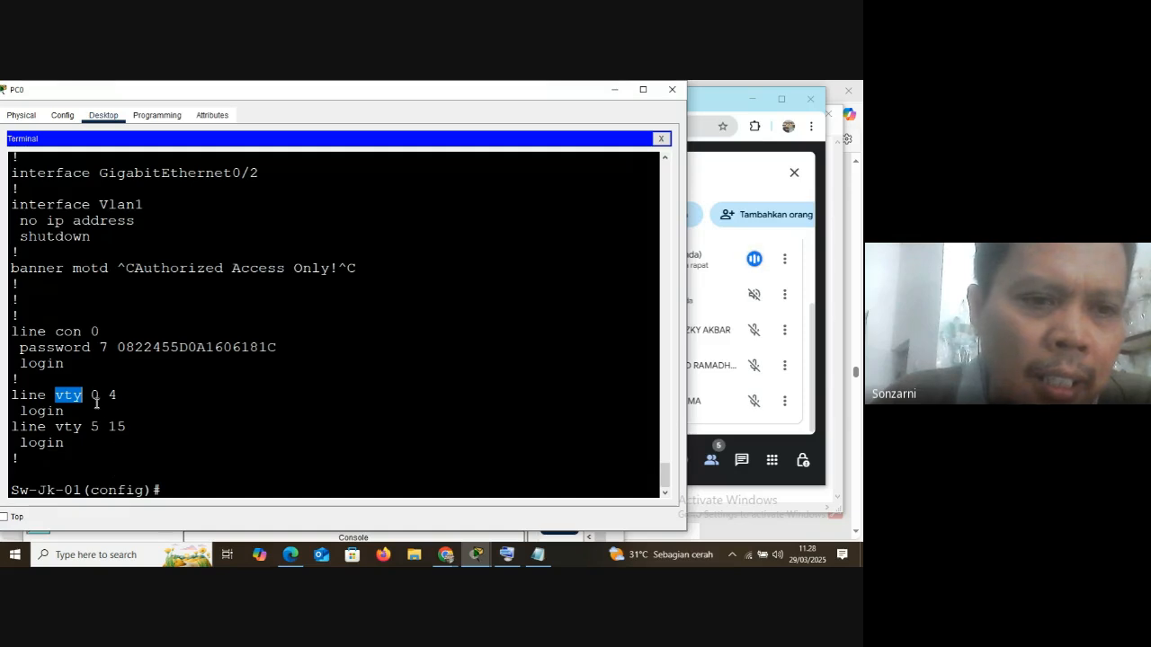
left_click_drag(91, 396, 125, 411)
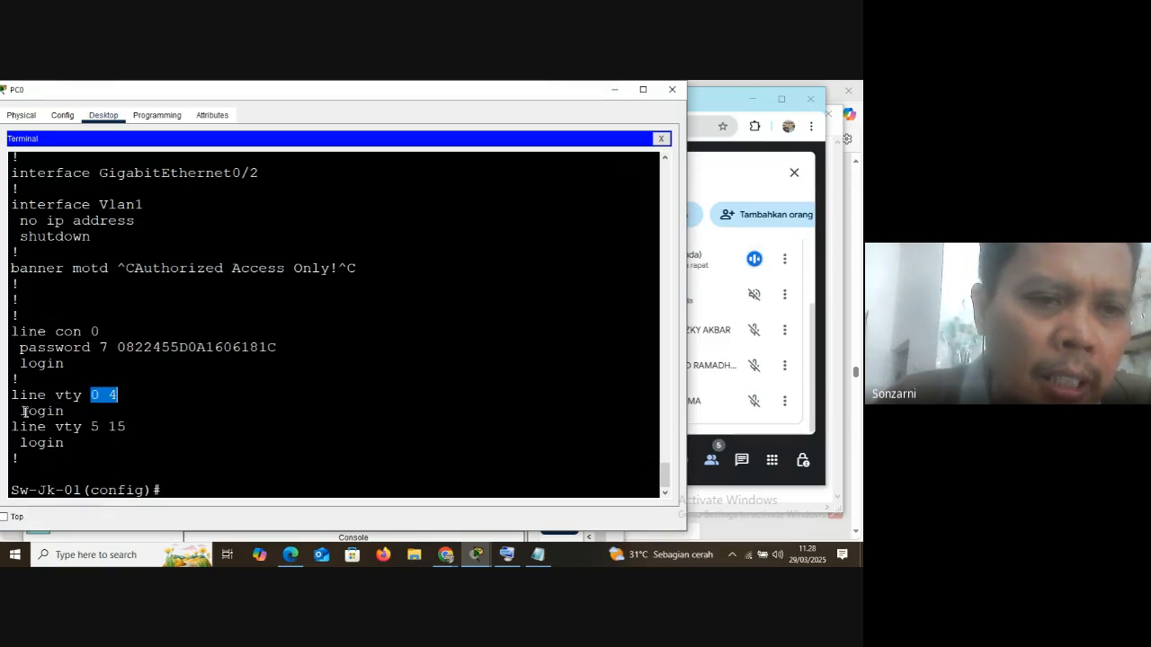
left_click_drag(13, 397, 201, 460)
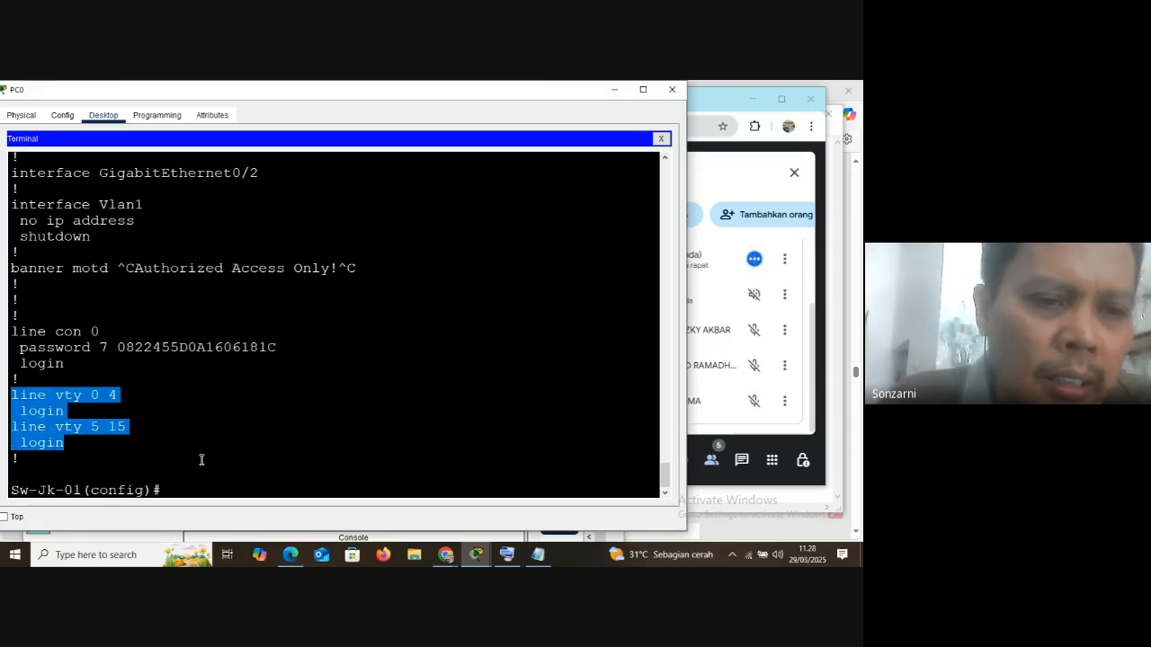
left_click(154, 447)
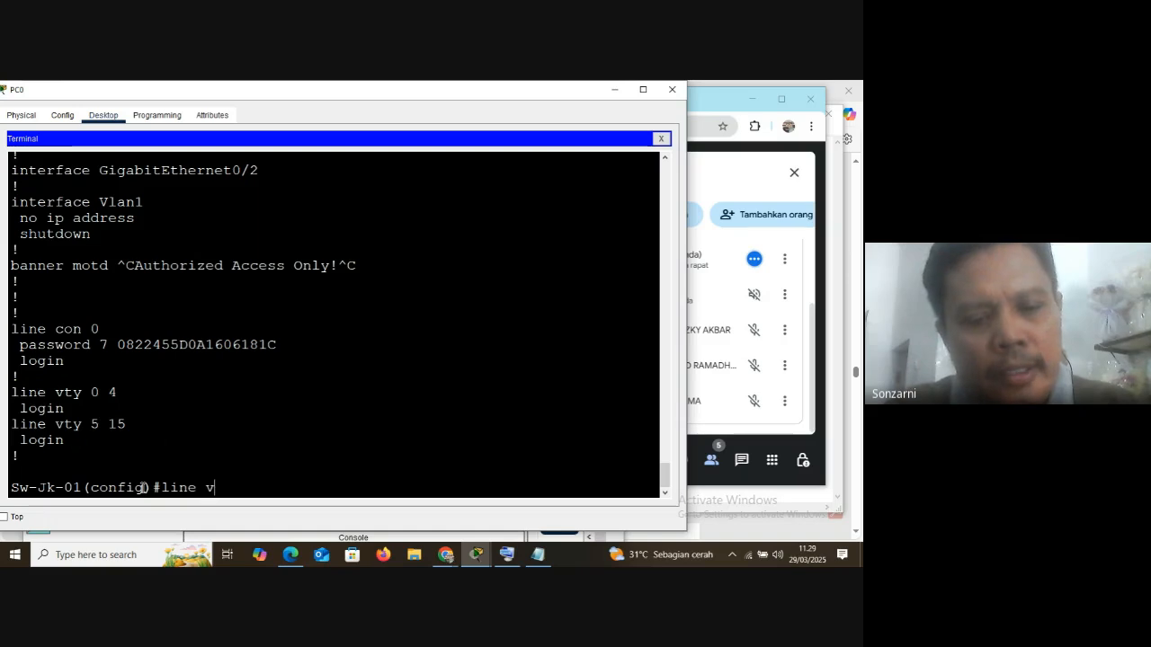
Enter line configuration mode for the first five virtual terminal lines with line vty 0 4
type("0 ")
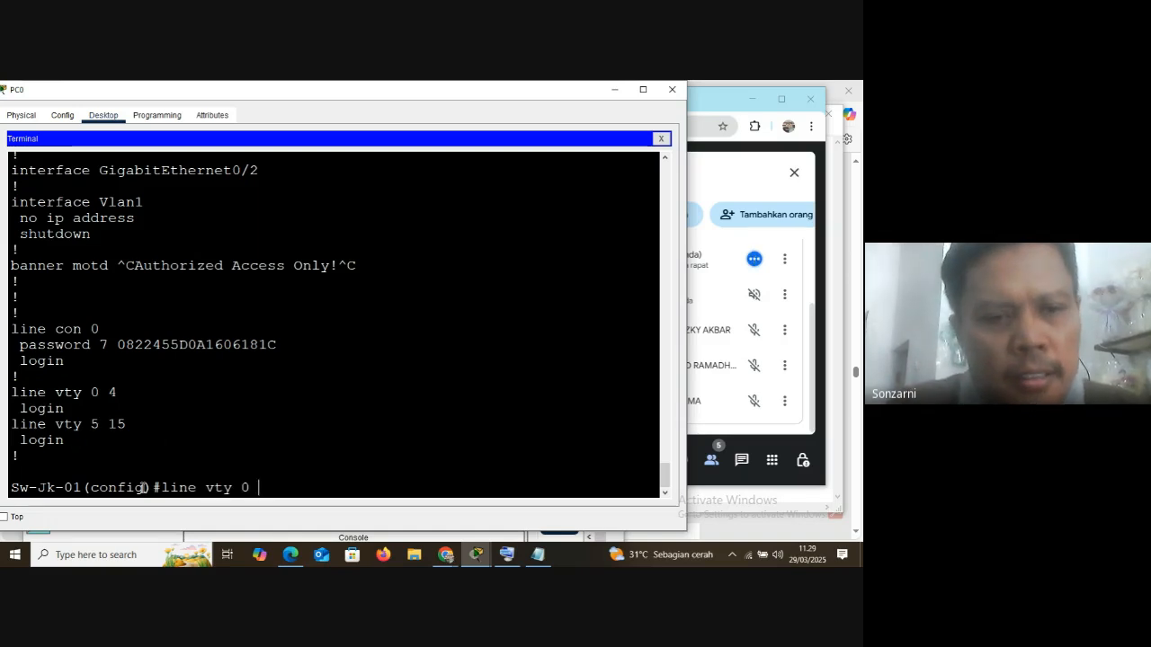
type("15")
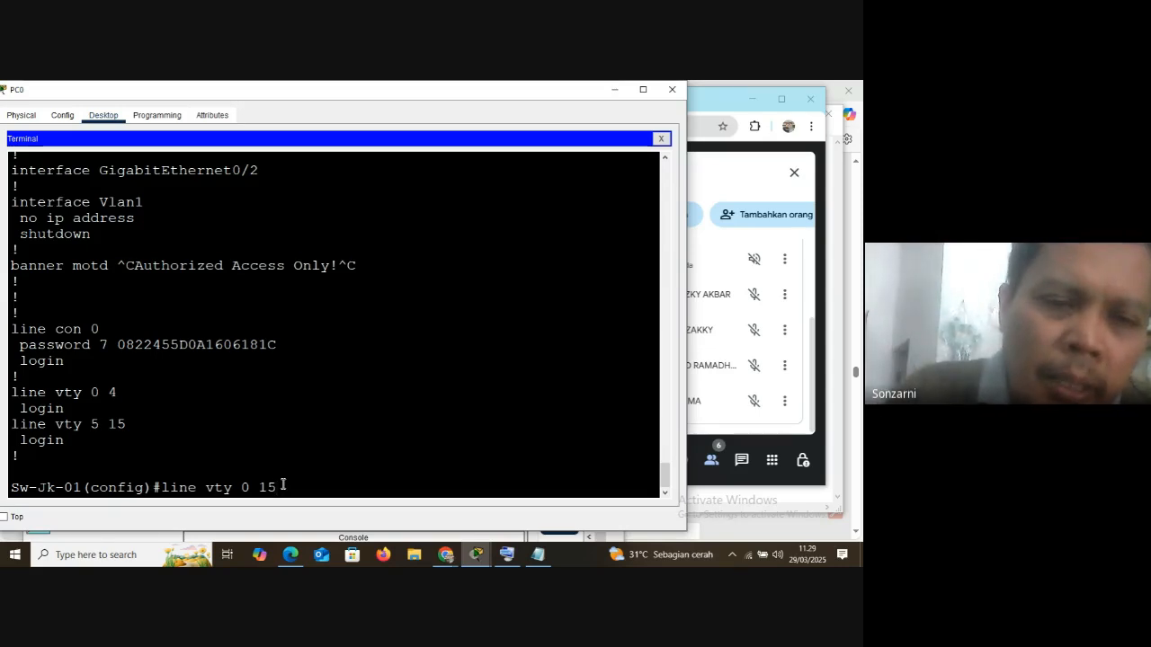
key("BackSpace")
key("BackSpace")
type("4")
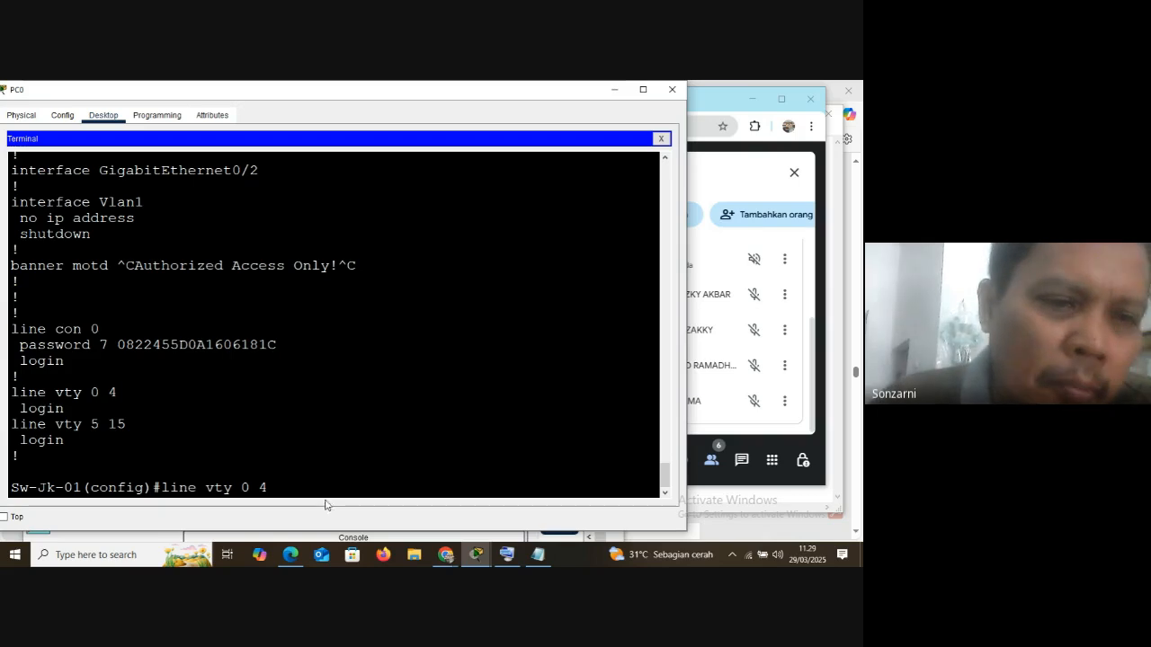
left_click_drag(91, 392, 117, 393)
left_click(277, 489)
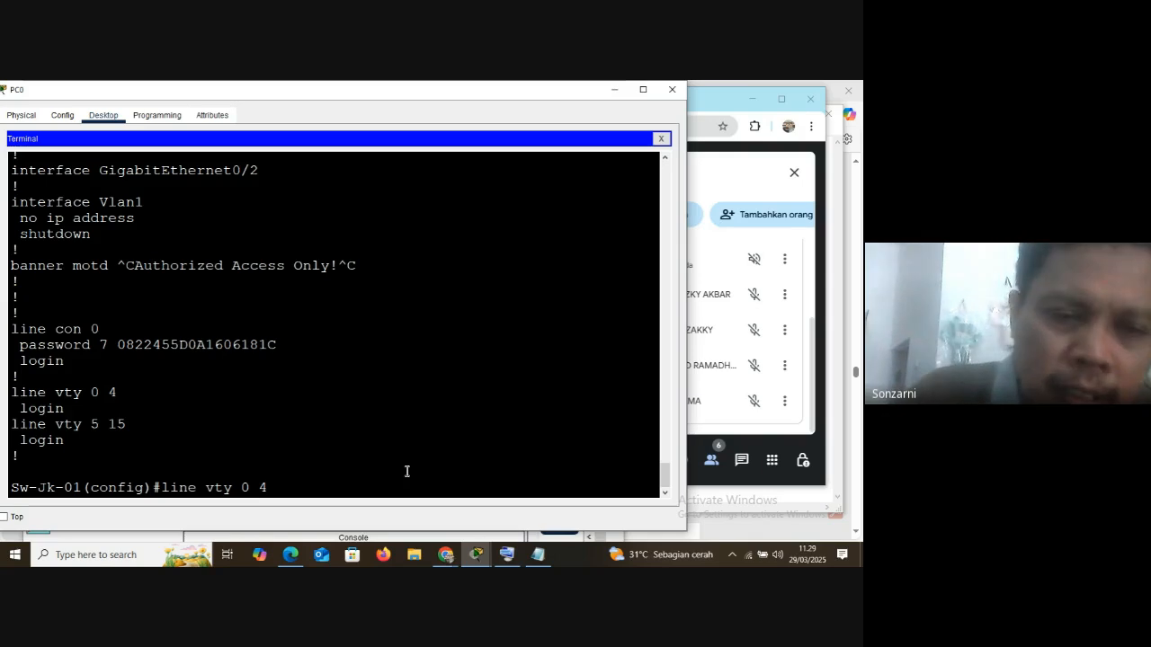
key("Return")
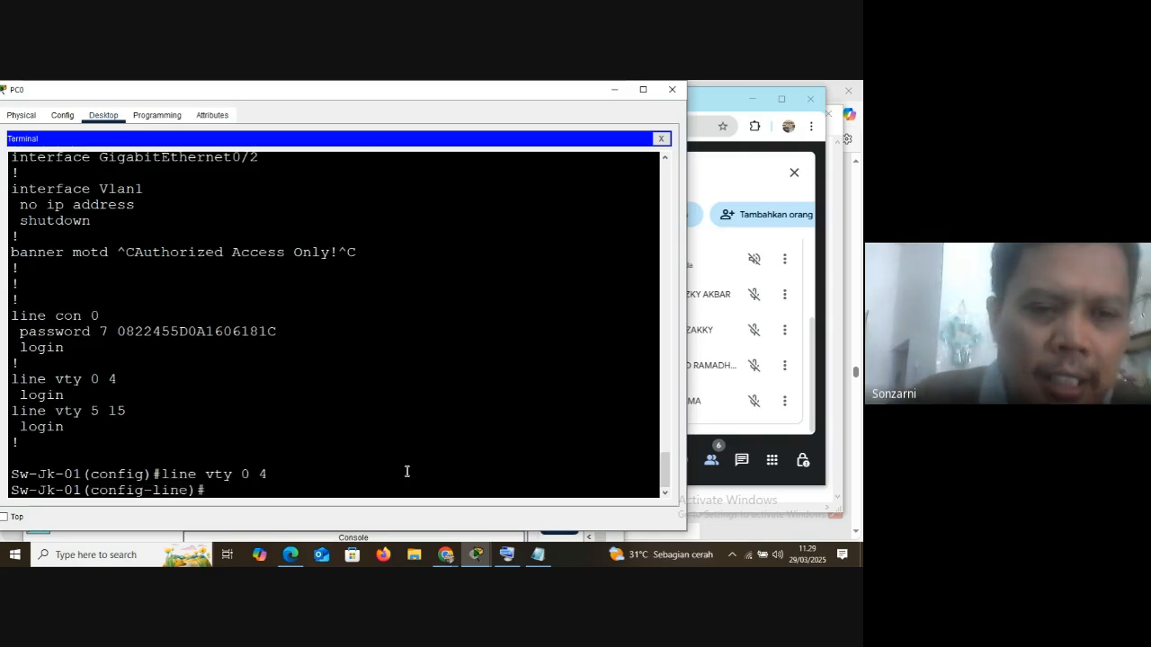
Set the line password for vty 0 4 and enable login on those lines
type("paswor")
key("BackSpace")
key("BackSpace")
type("ss")
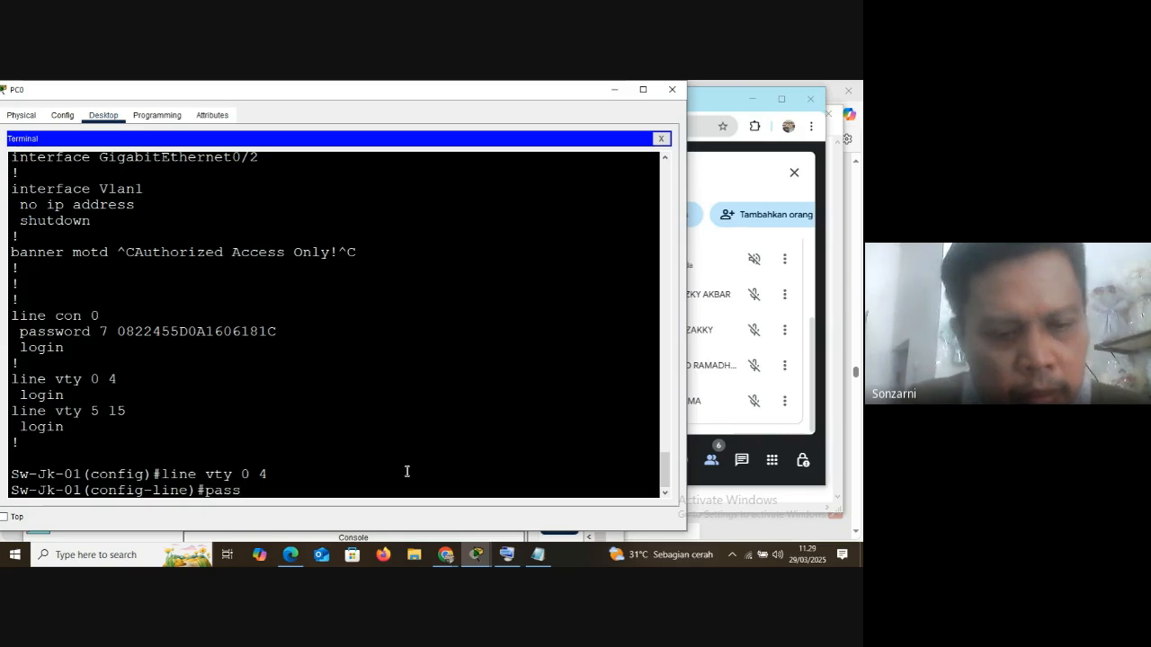
key("Return")
type("password ")
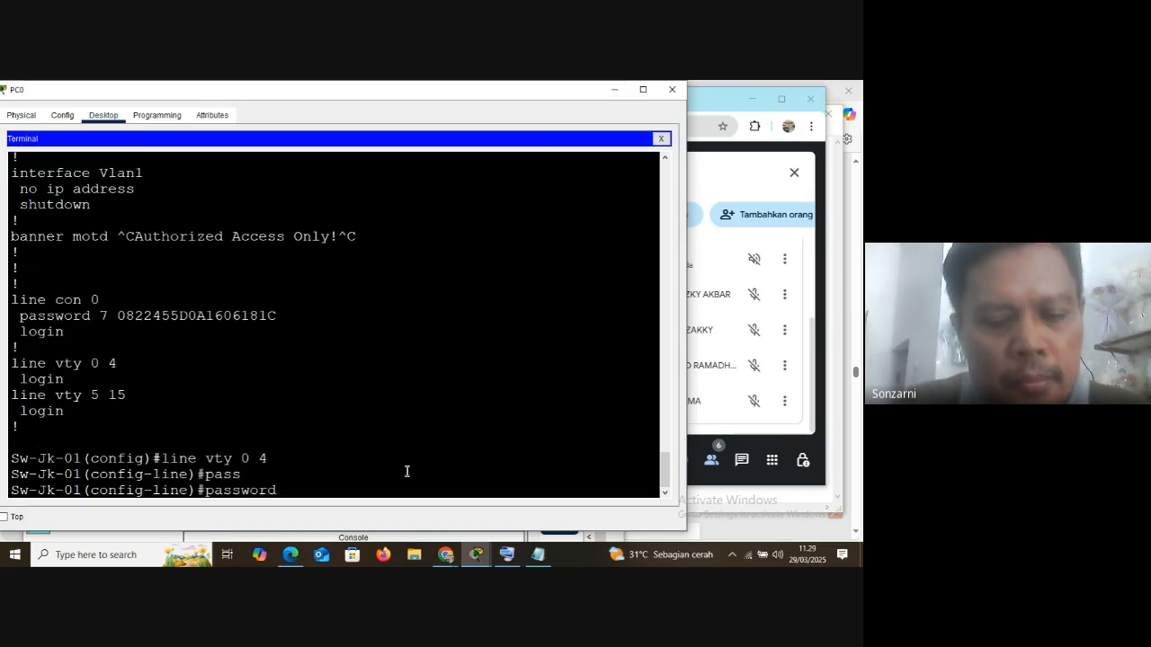
type("ciscovty")
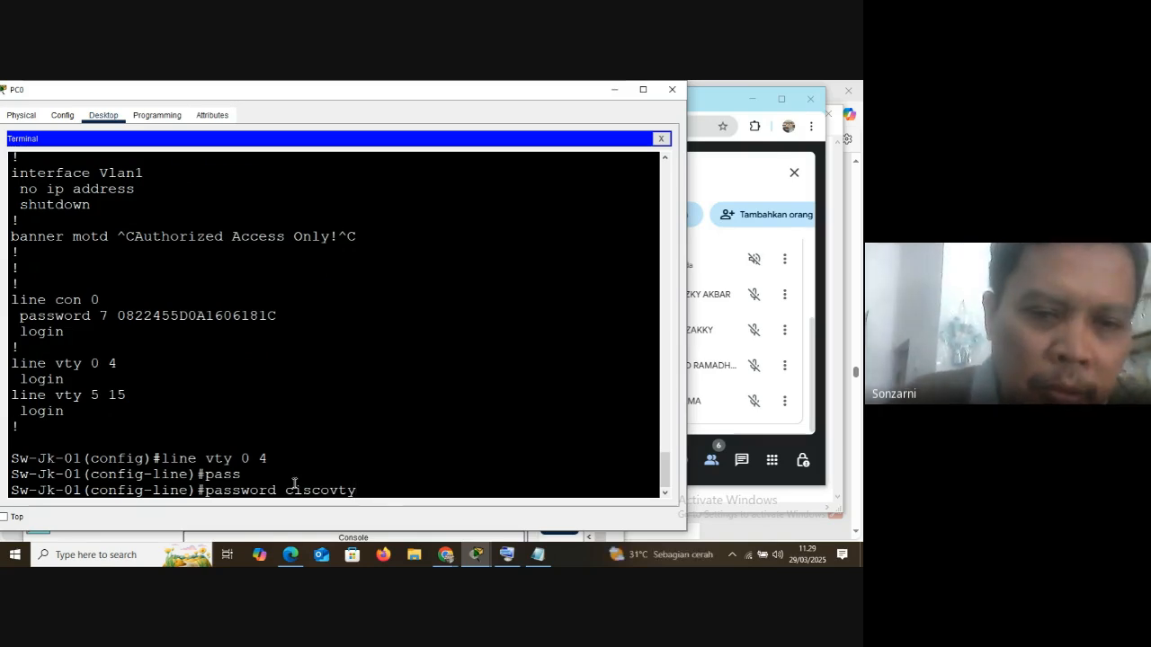
left_click_drag(287, 490, 359, 490)
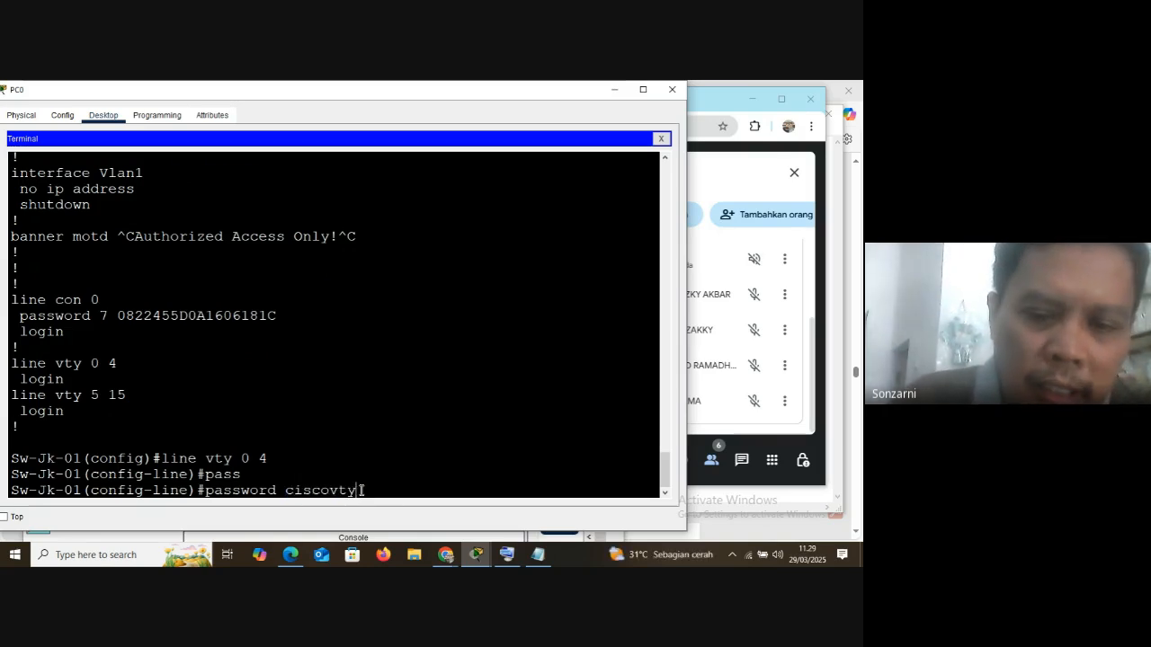
key("Return")
type("login")
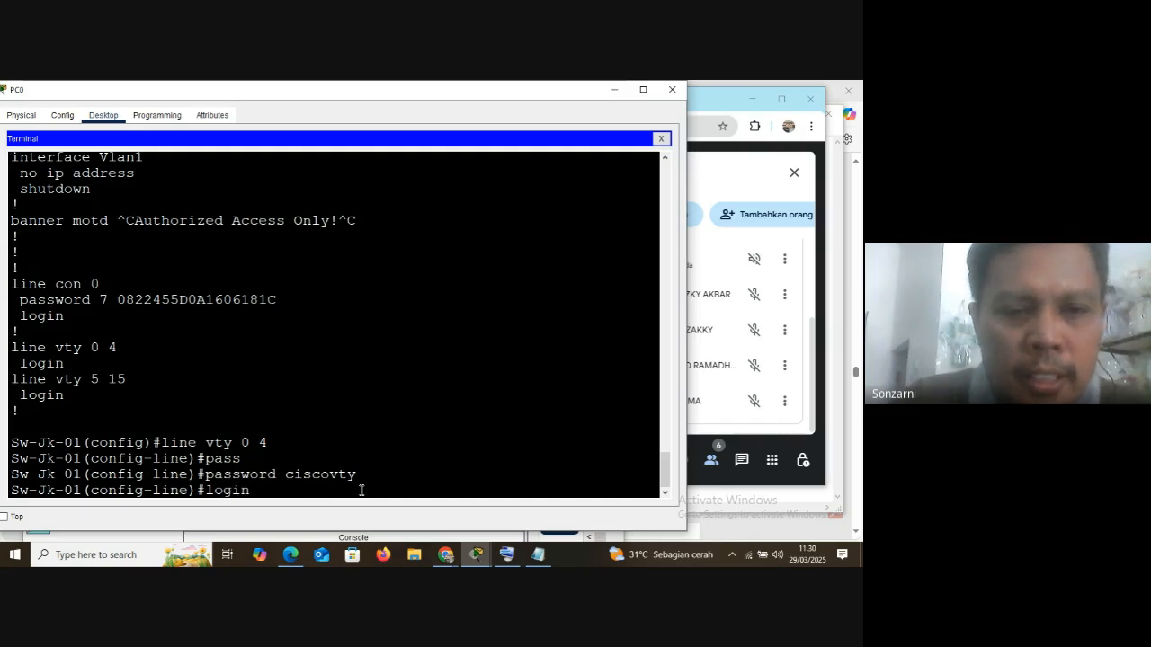
key("Return")
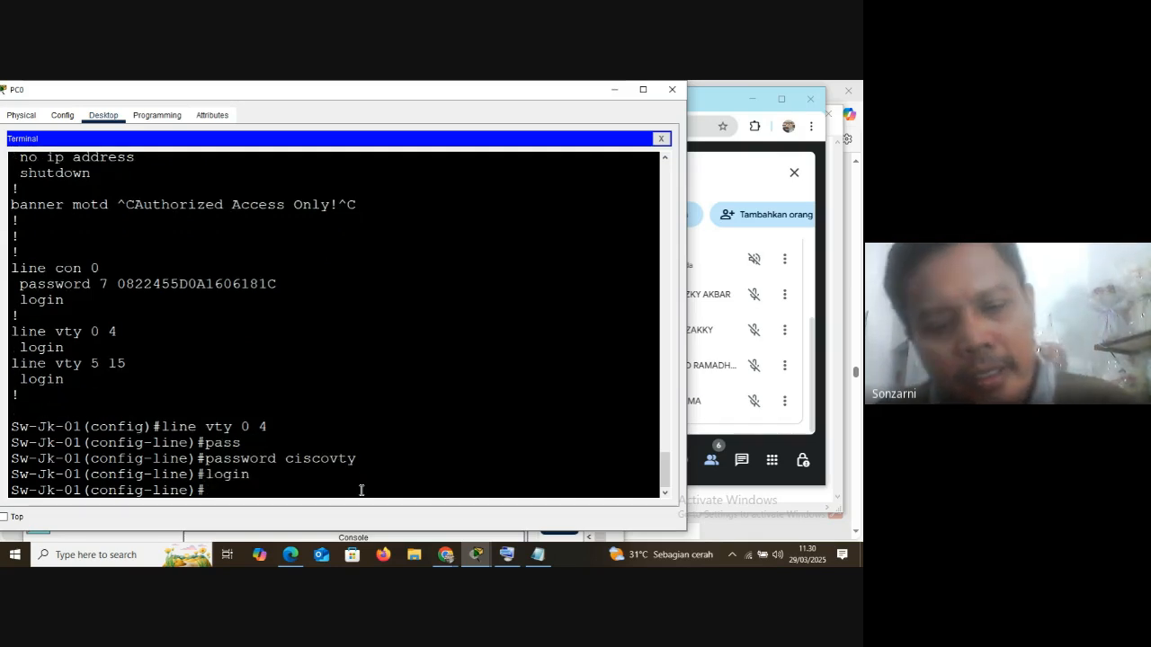
Exit line and global configuration modes to privileged EXEC and save the configuration with wr
type("exit")
key("Return")
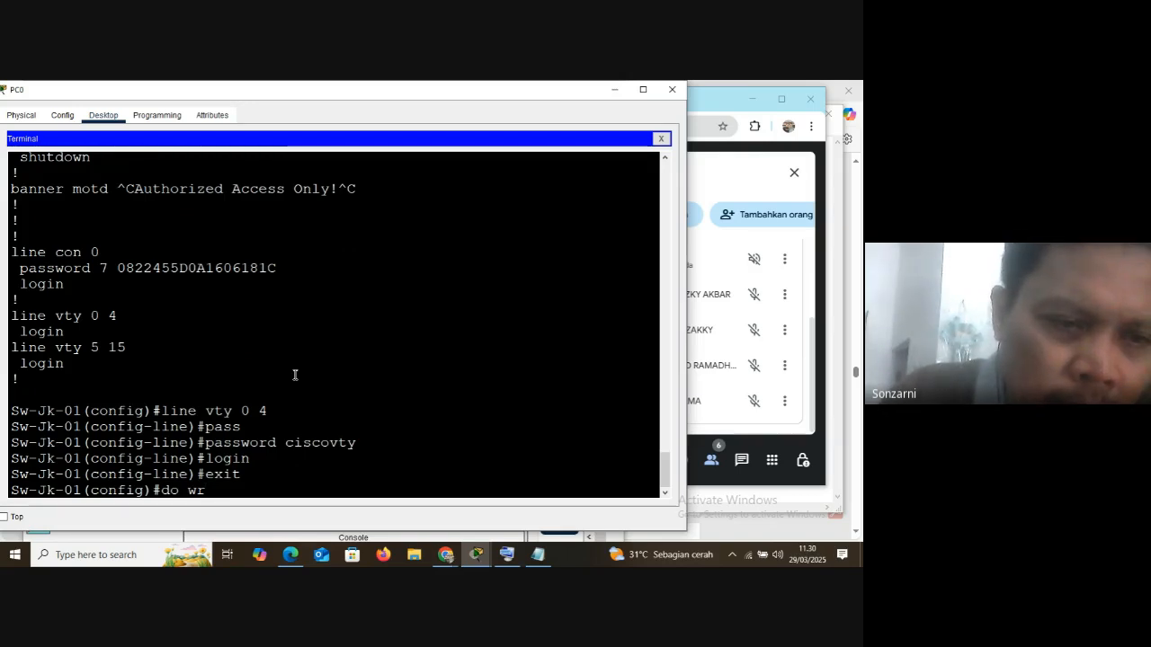
key("BackSpace")
key("BackSpace")
key("BackSpace")
key("BackSpace")
key("BackSpace")
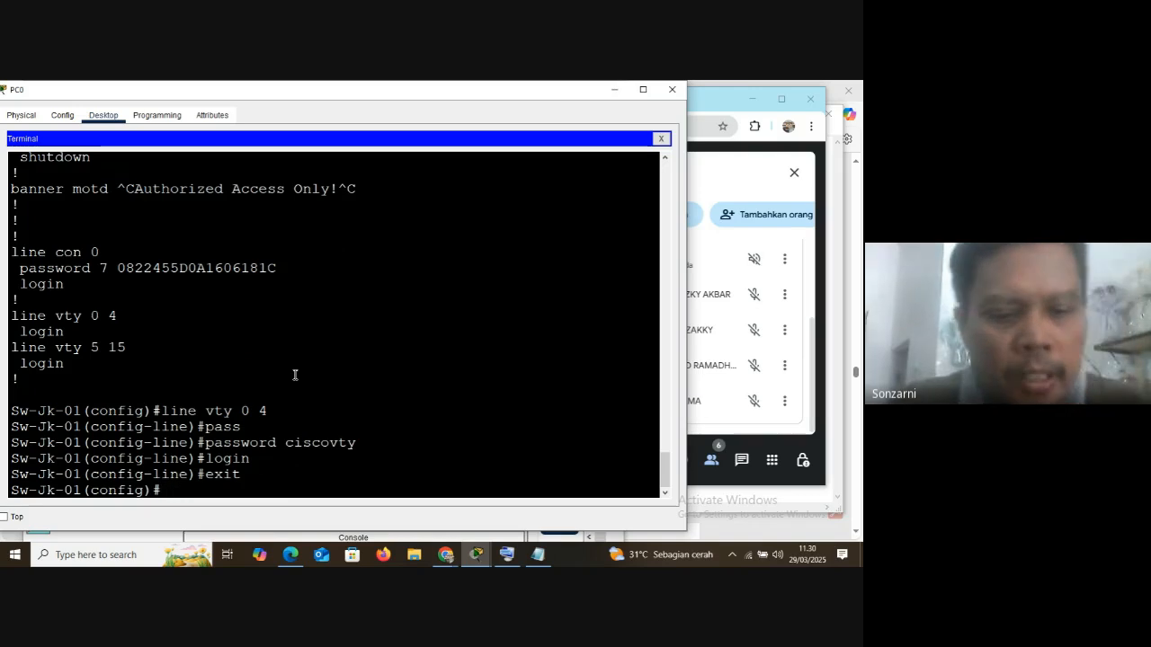
type("exit")
key("Return")
key("Return")
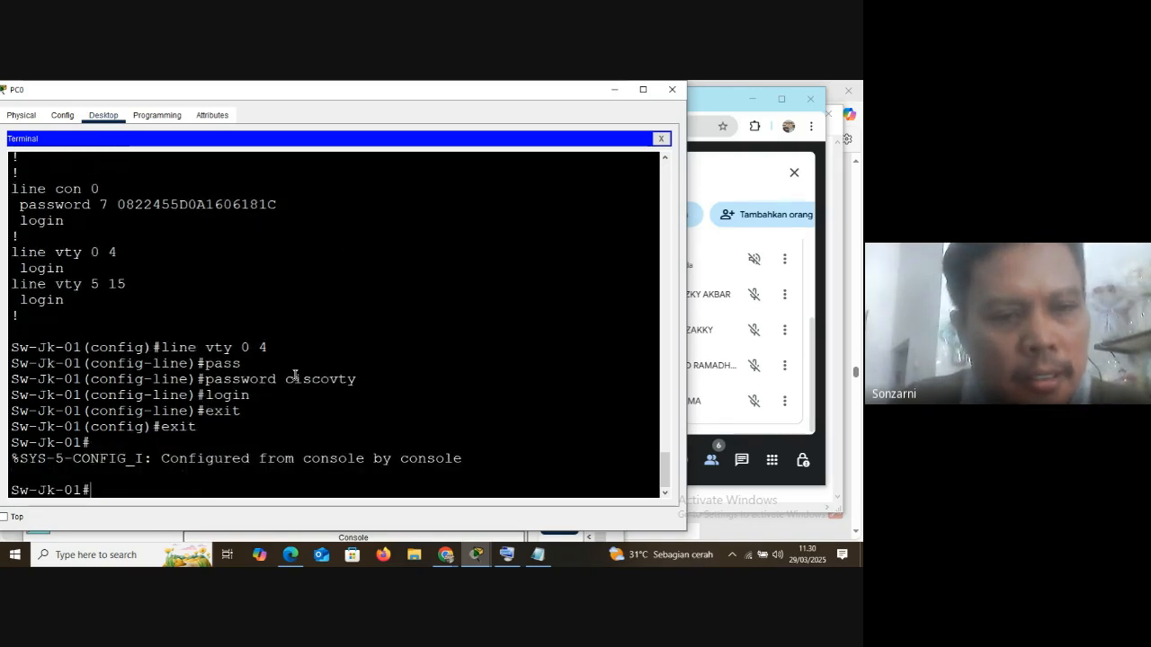
type("wr")
key("Return")
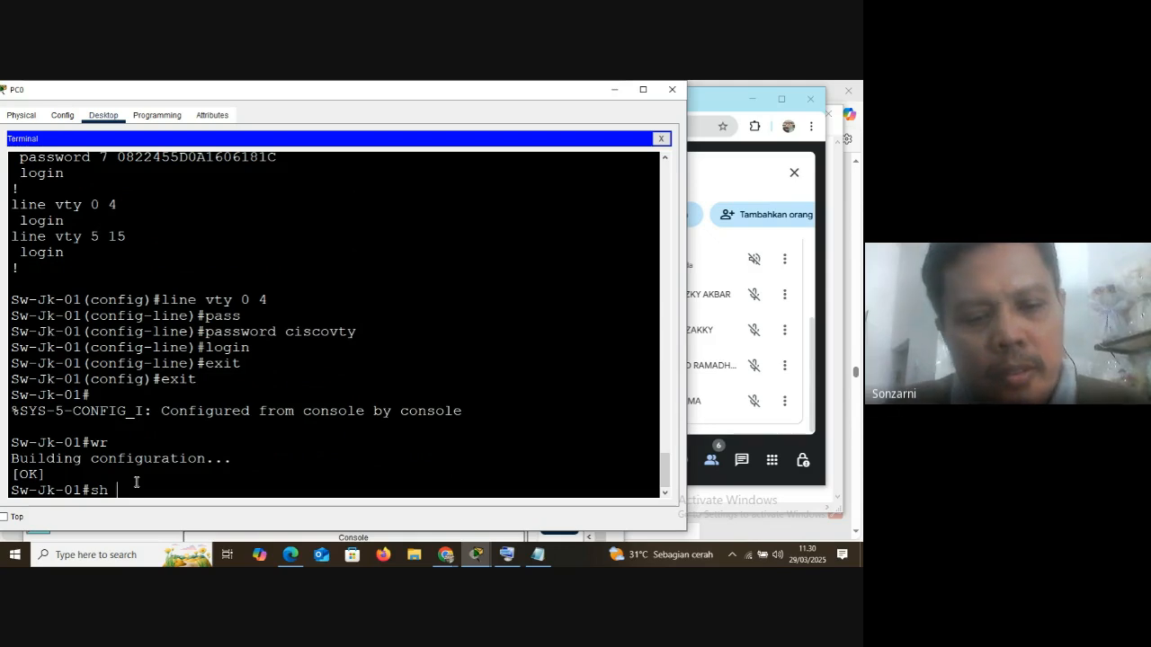
Display the startup configuration with sh star and highlight the encrypted password under line vty 0 4
type("star")
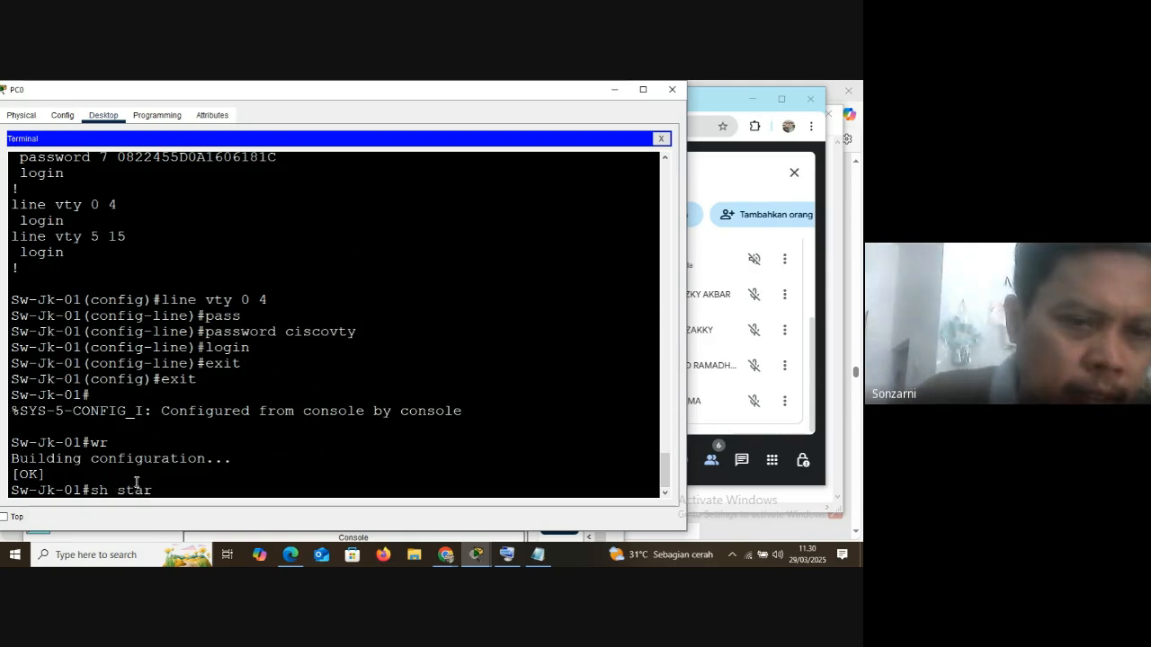
key("Return")
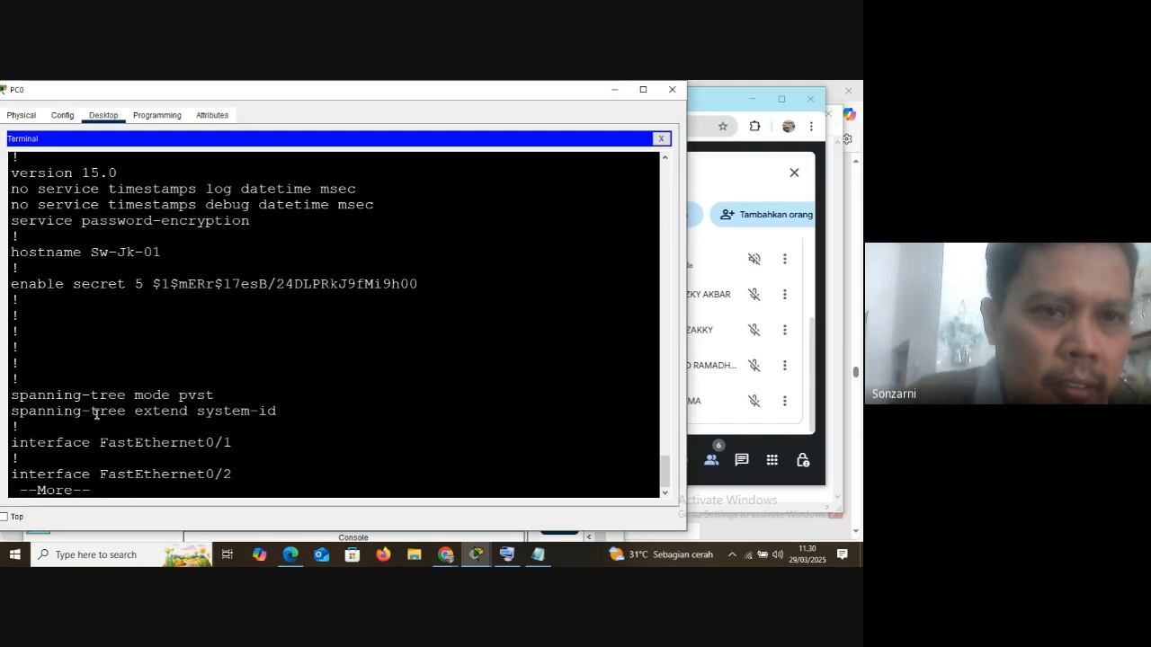
key("space")
key("space")
key("space")
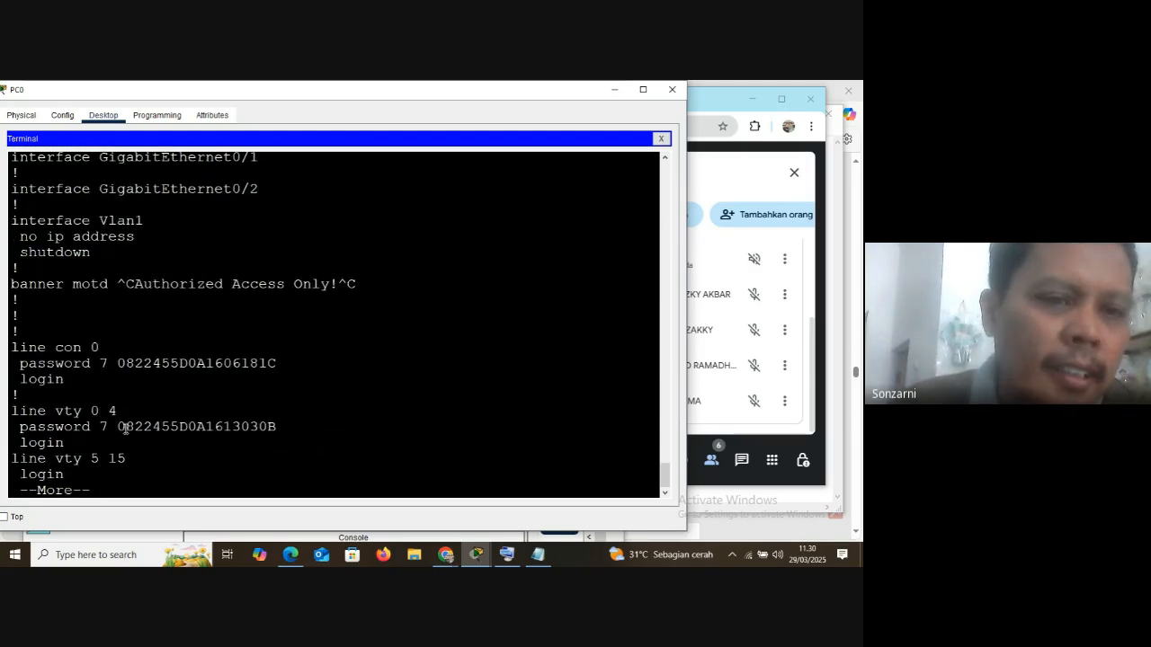
left_click_drag(118, 427, 283, 432)
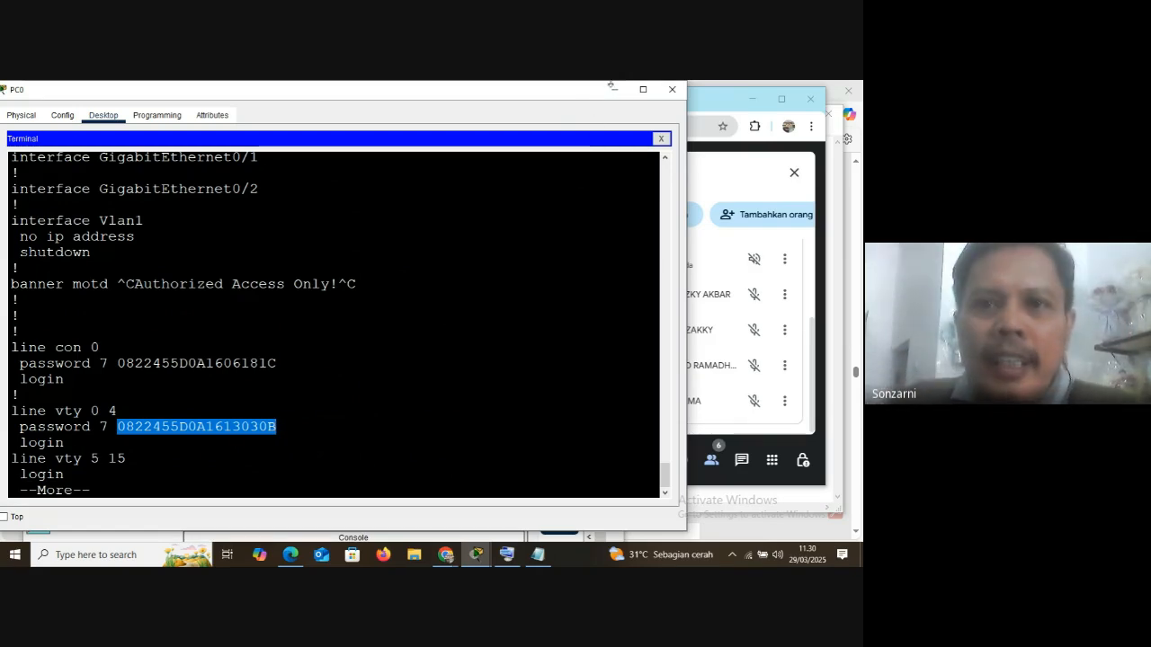
View the network topology, then return to the PC0 terminal and widen its window
left_click(613, 89)
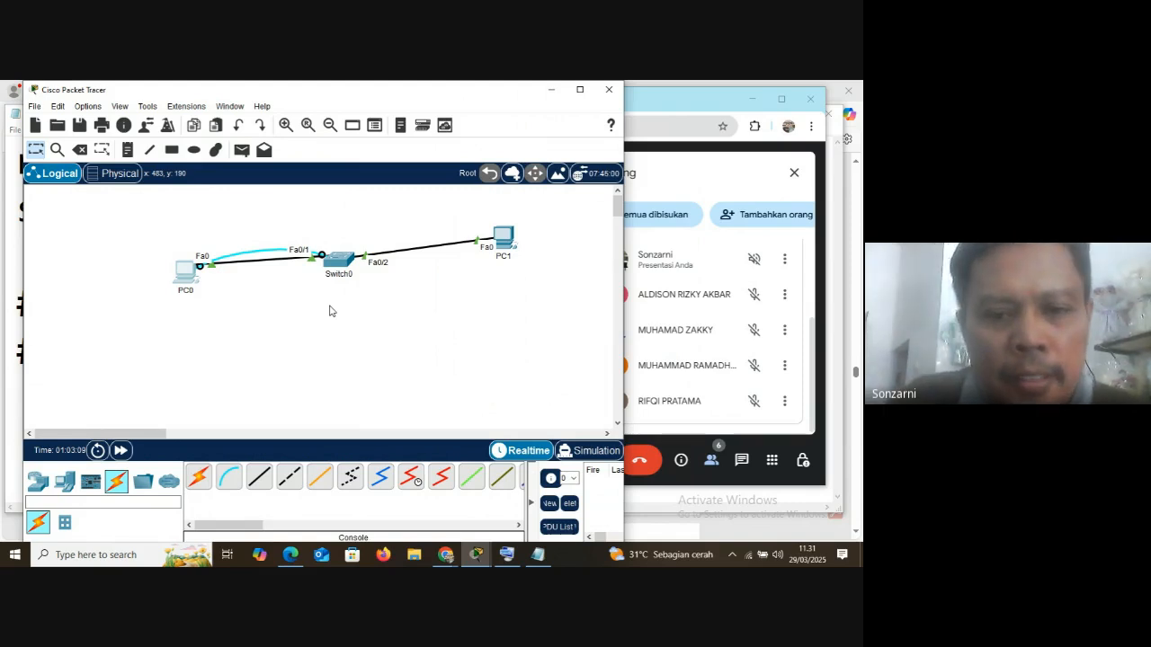
left_click(477, 555)
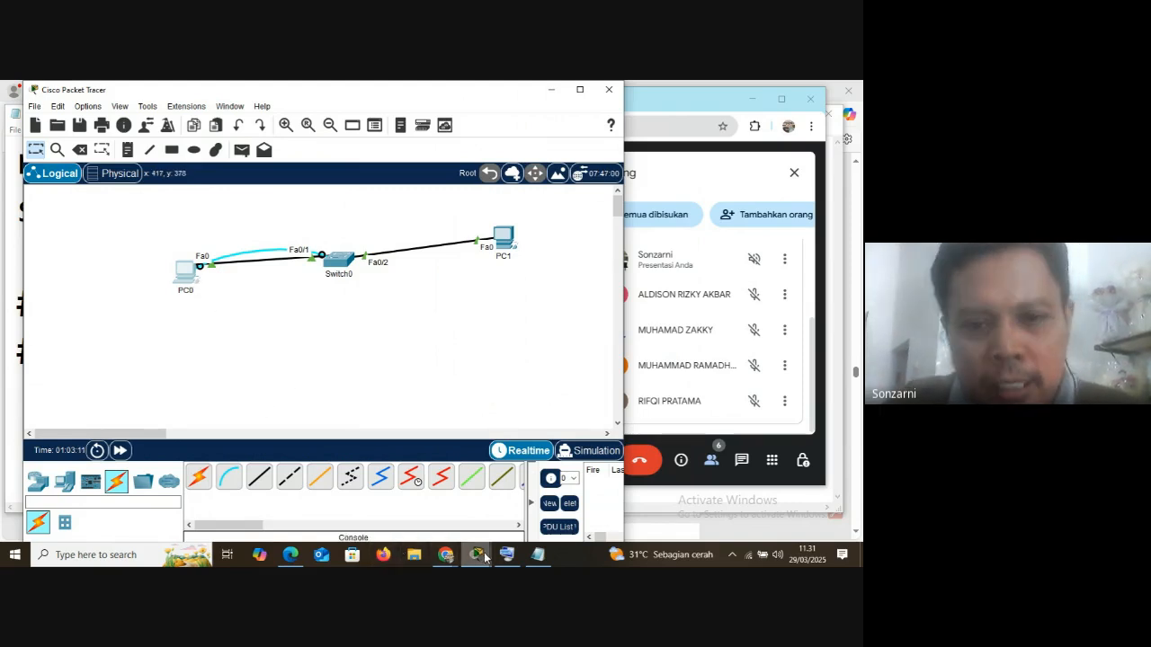
left_click(505, 463)
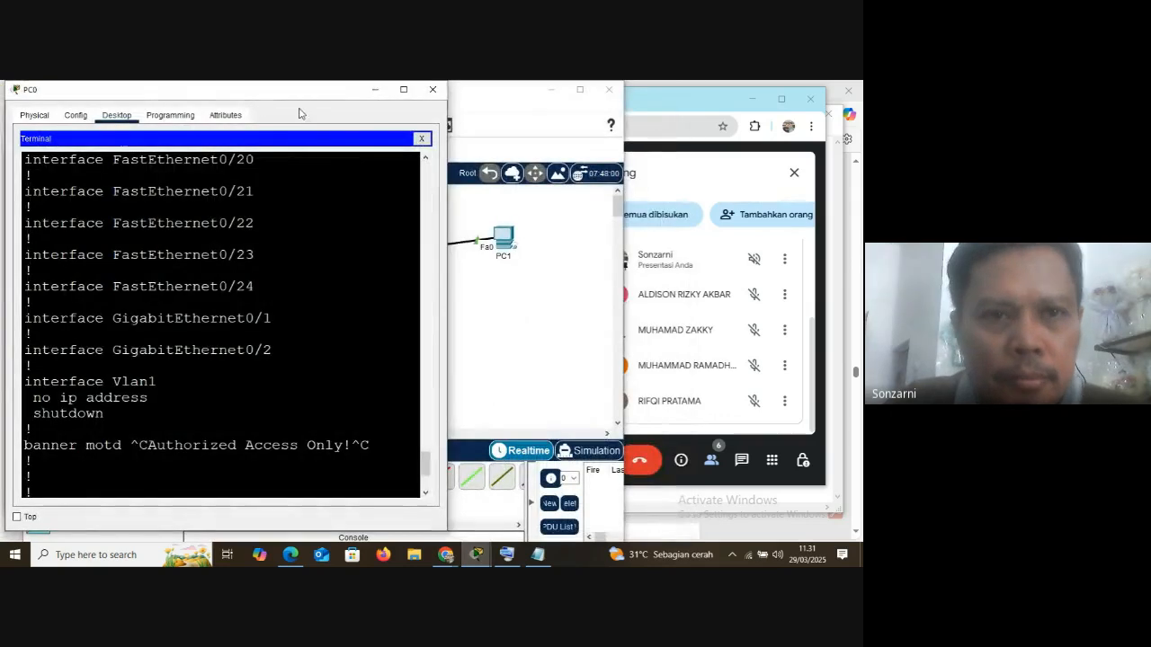
left_click_drag(283, 95, 325, 91)
left_click_drag(491, 312, 676, 338)
scroll(495, 387, "down", 2)
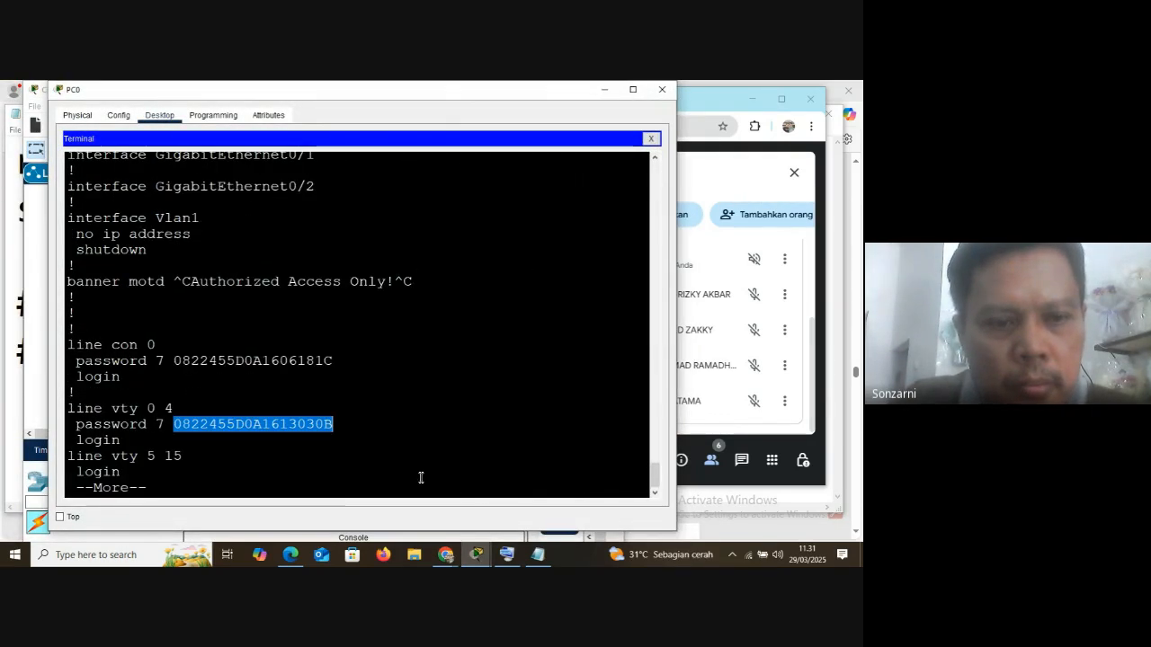
Leave the paged startup-config output and run sh ip int to check the Vlan1 interface status
key("ctrl+c")
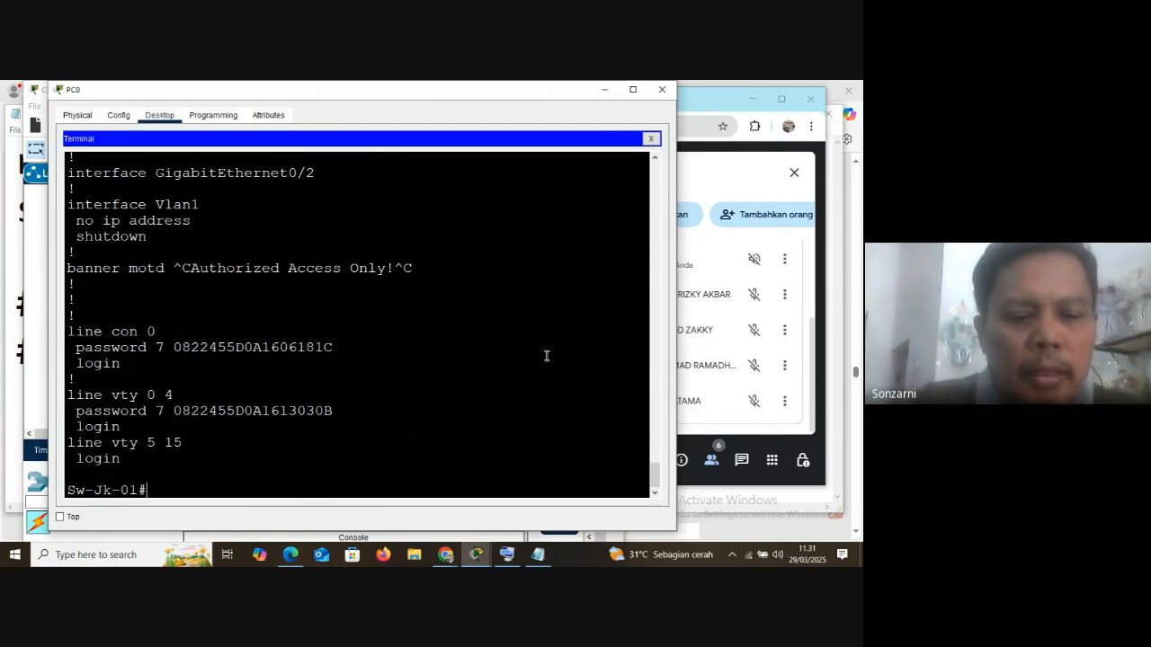
type("sh ip i")
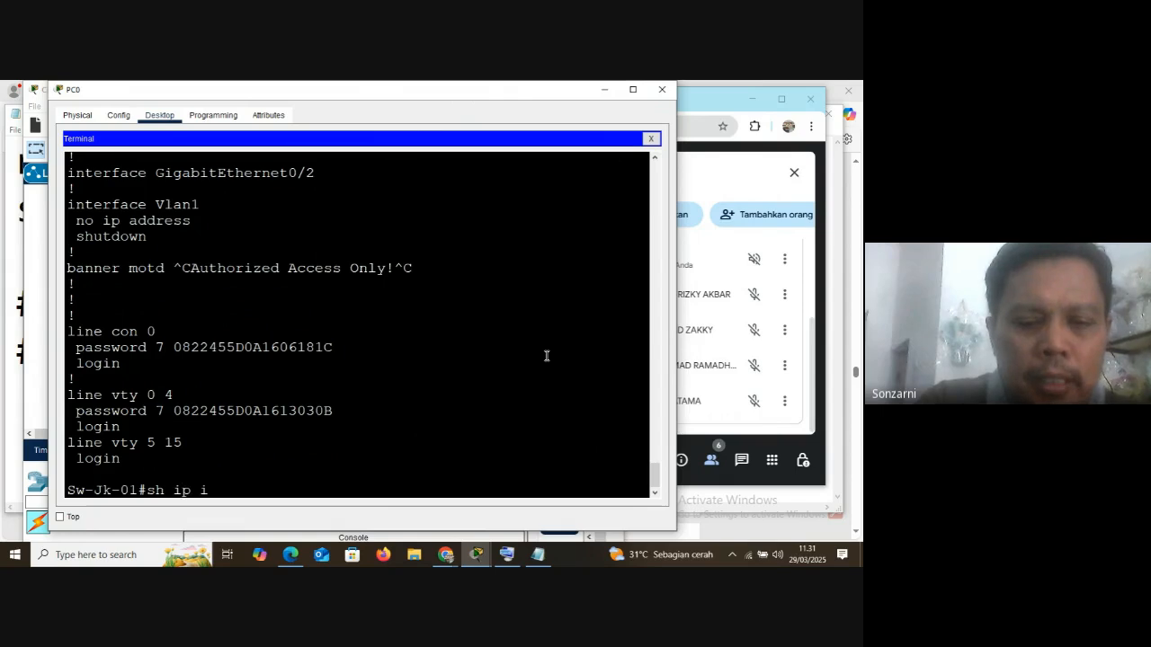
type("nt br")
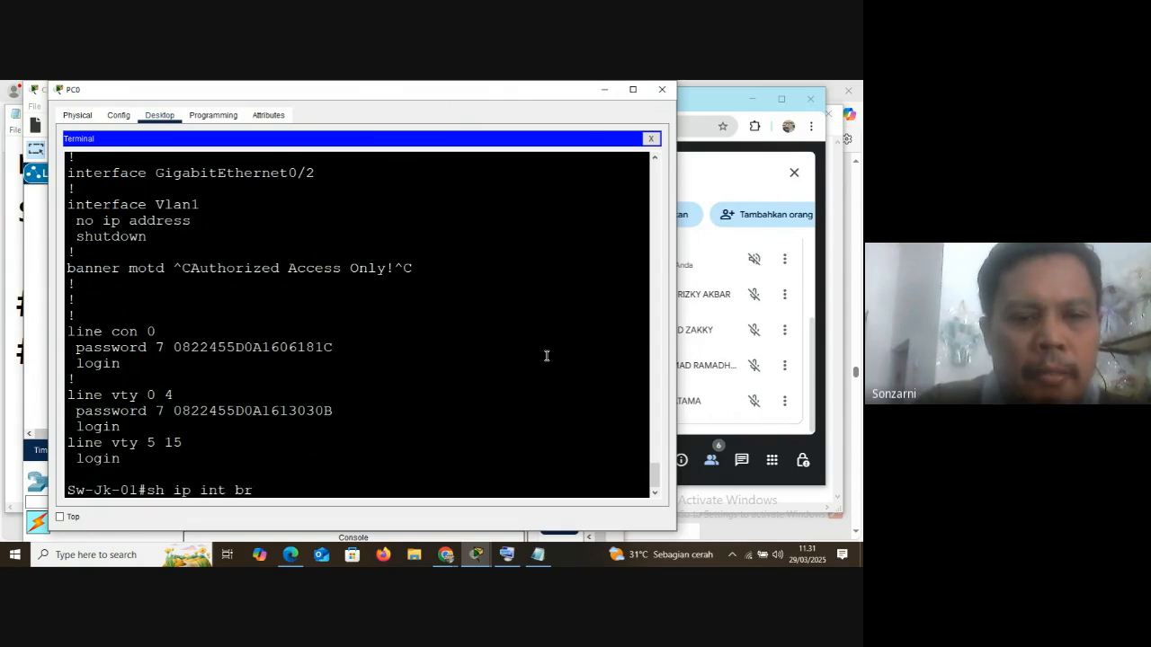
key("BackSpace")
key("Return")
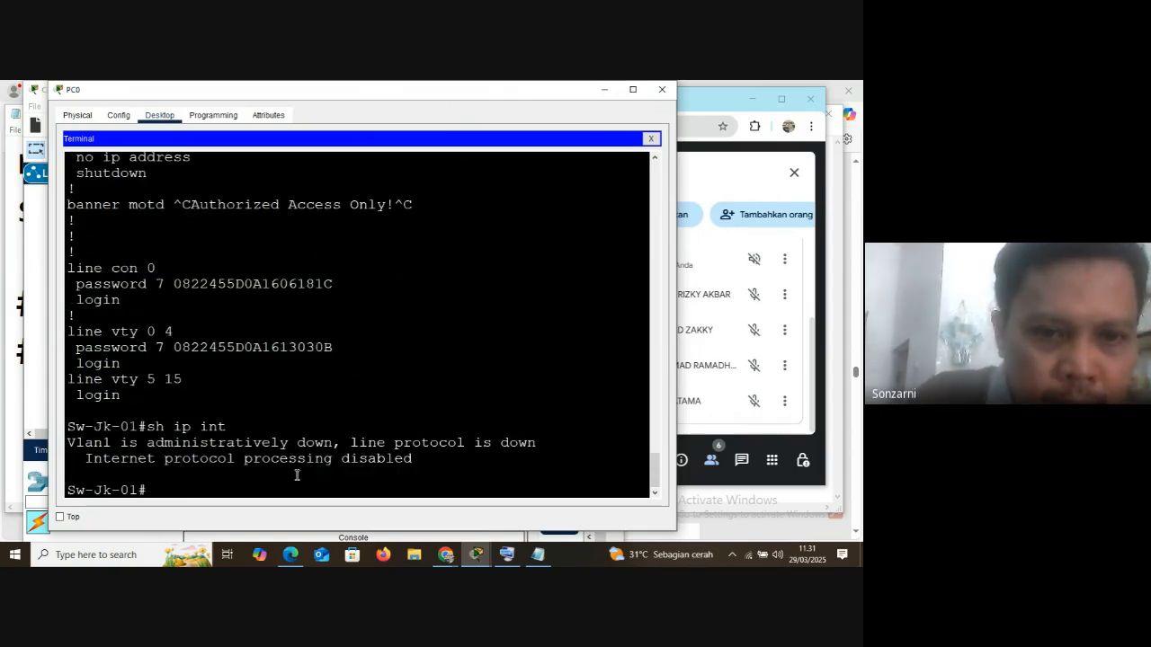
left_click_drag(93, 443, 446, 459)
left_click(270, 450)
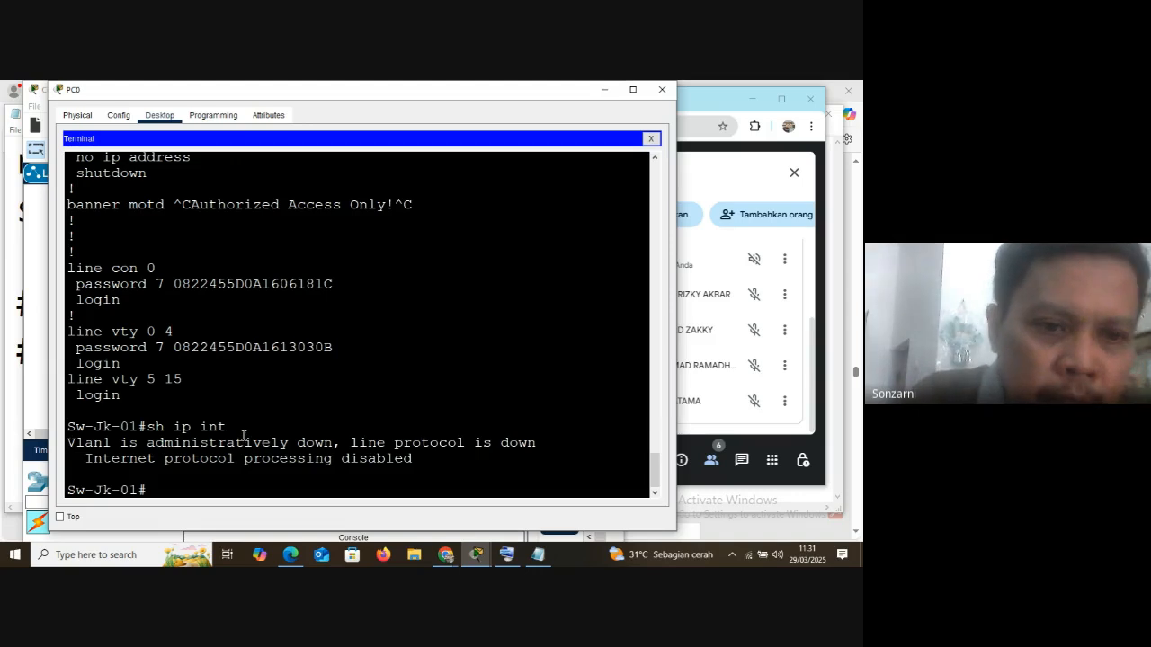
List all switch interfaces with sh ip int br and widen the terminal window so each row fits one line
type("sh ip int")
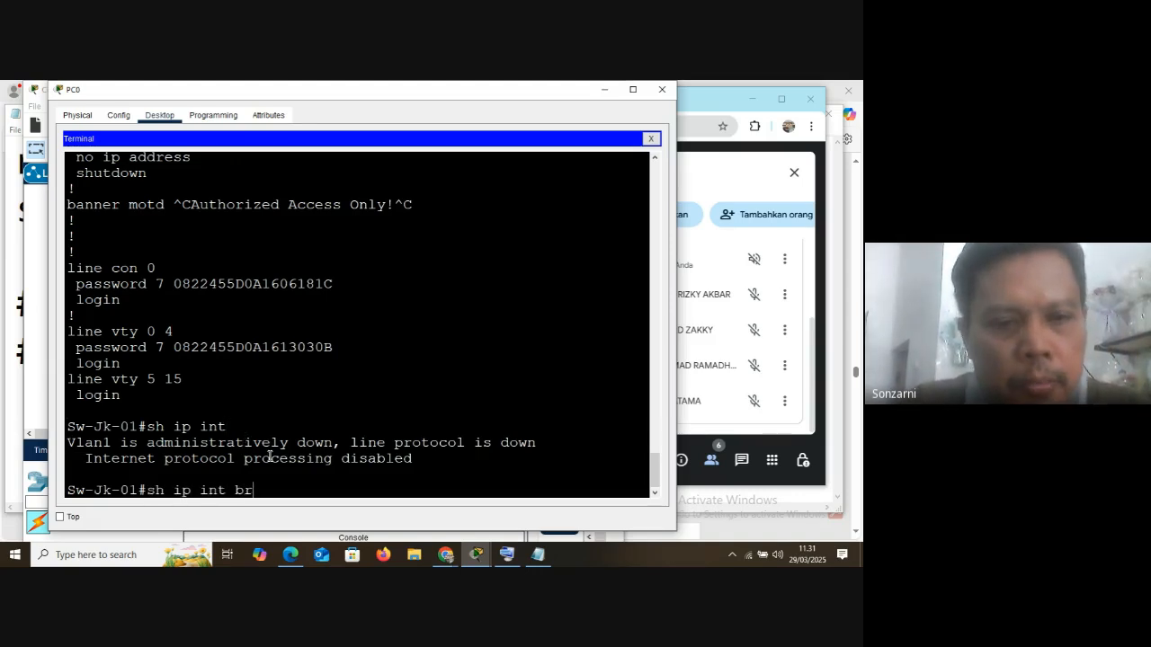
type(" br")
key("Return")
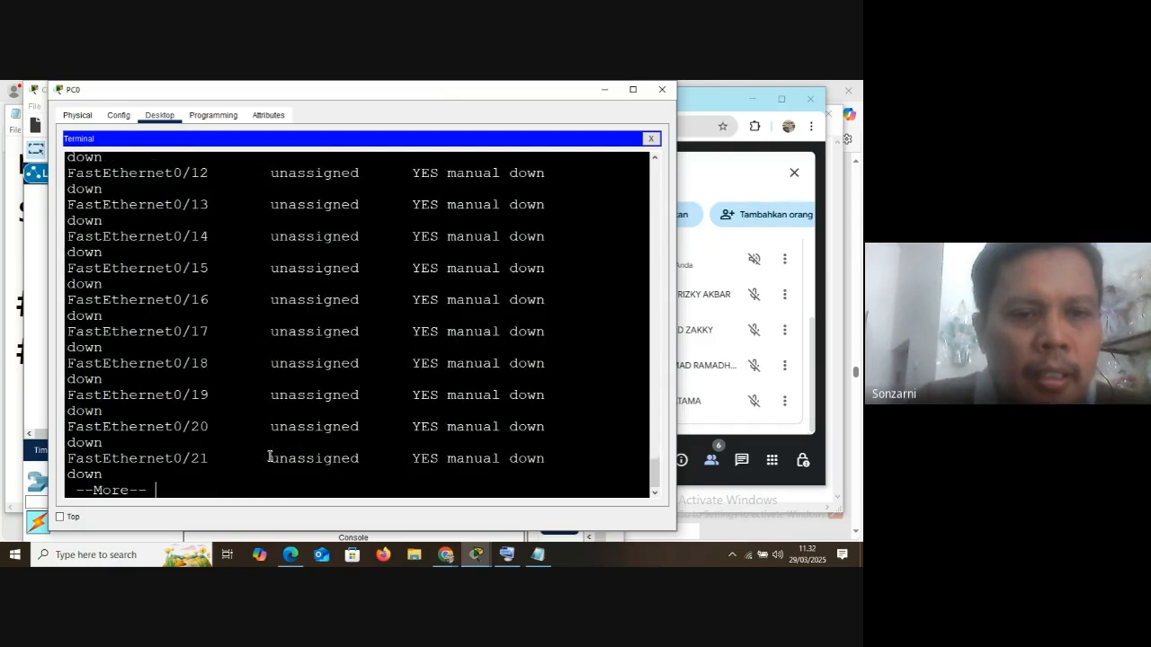
left_click_drag(677, 222, 833, 222)
scroll(384, 320, "up", 3)
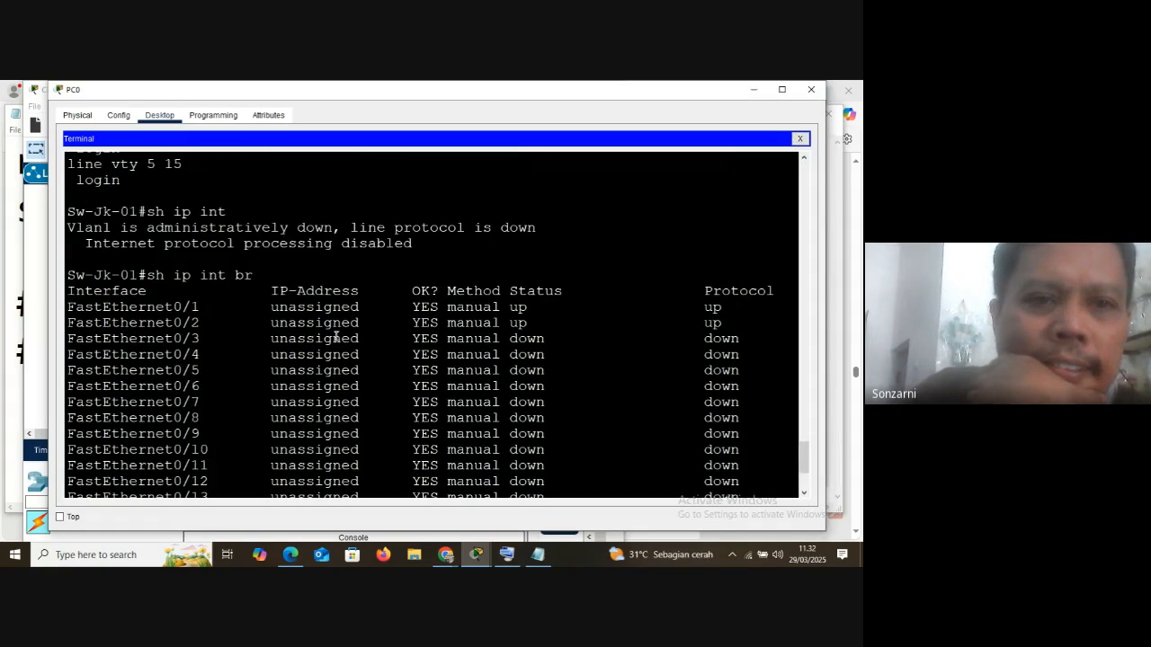
Highlight the IP address, status and protocol entries of FastEthernet0/1 in the interface list
left_click_drag(67, 306, 362, 309)
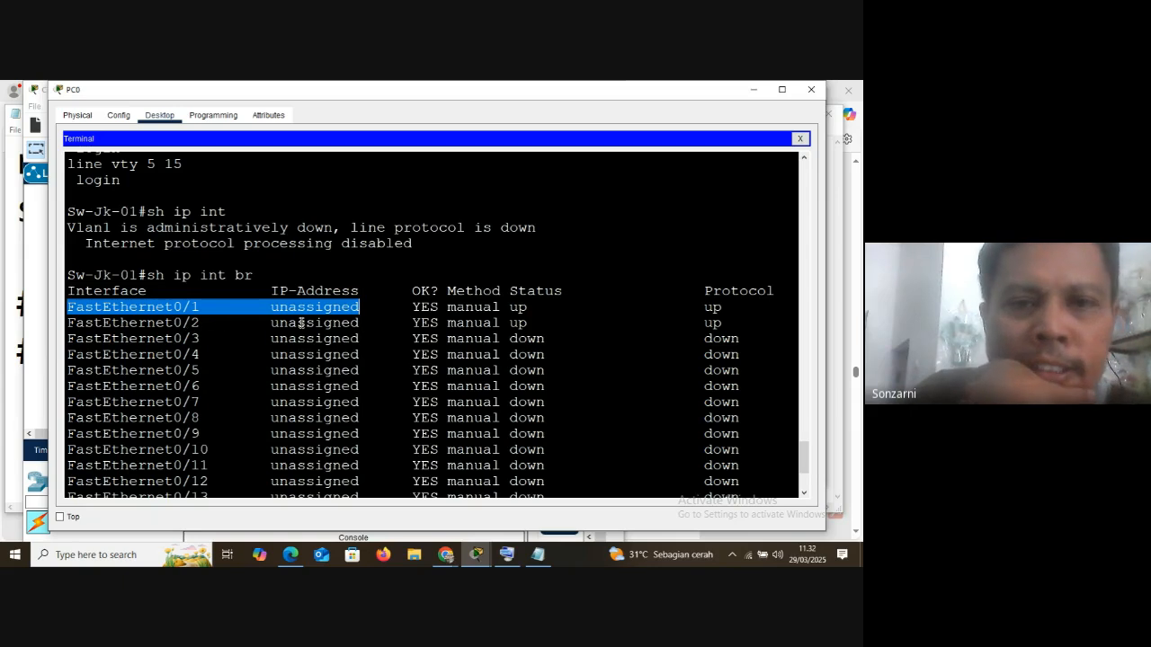
left_click_drag(509, 306, 516, 307)
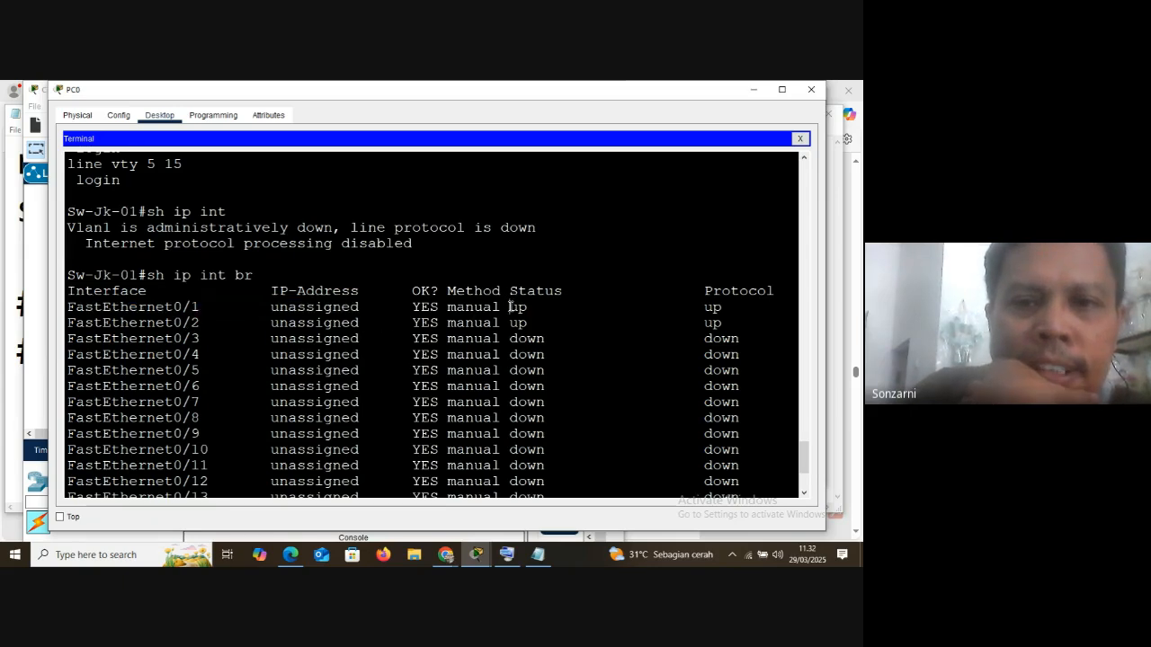
double_click(710, 308)
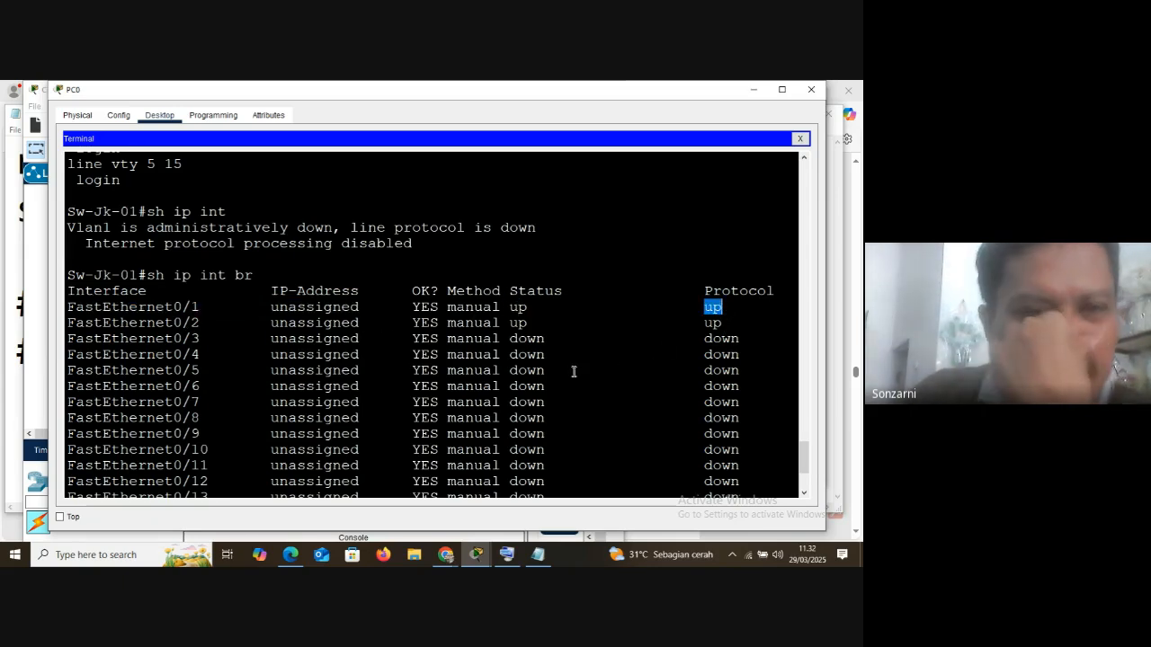
left_click_drag(510, 307, 732, 308)
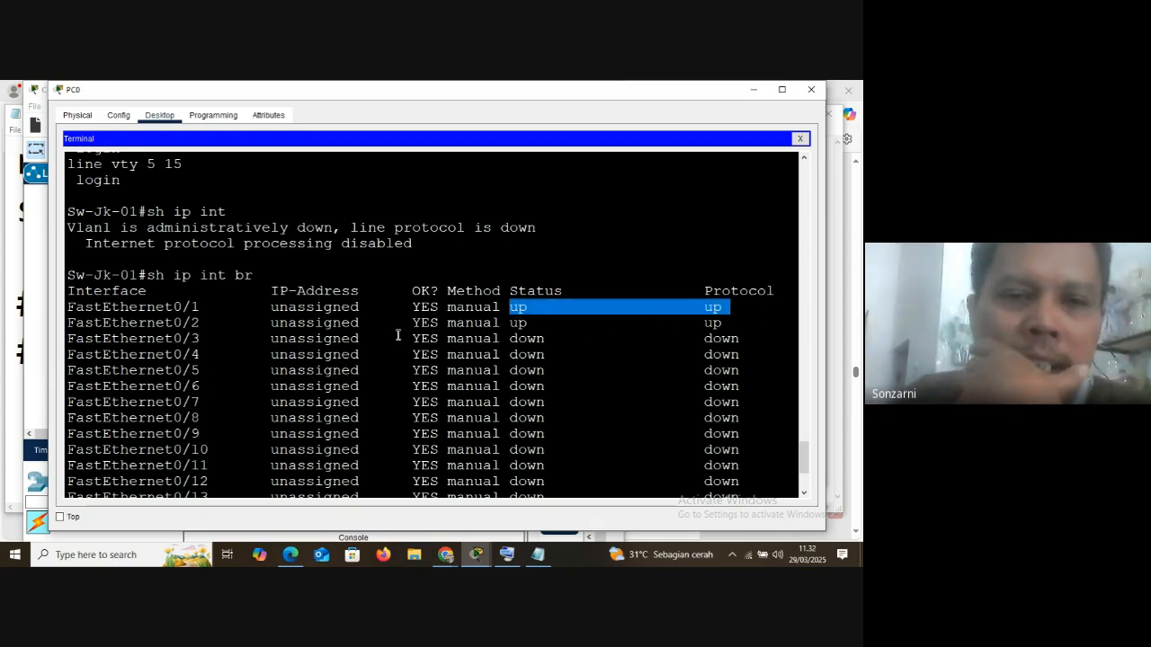
Page to the end of the interface list, return to its start, and highlight the FastEthernet0/1 name
scroll(436, 388, "down", 2)
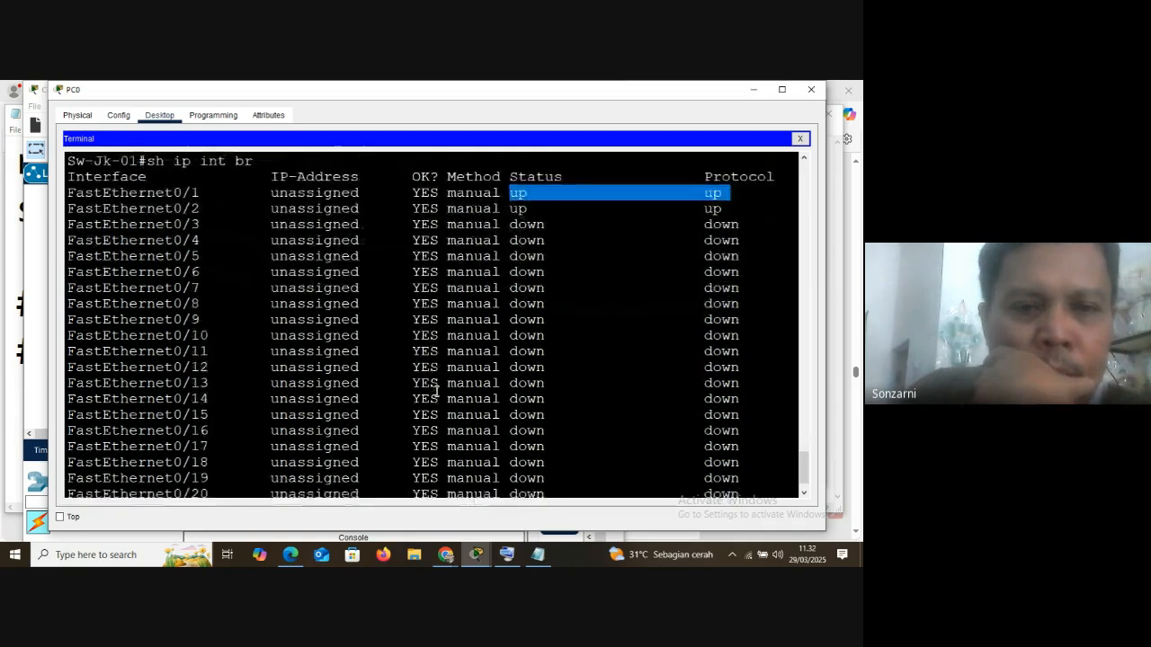
scroll(436, 389, "down", 1)
key("space")
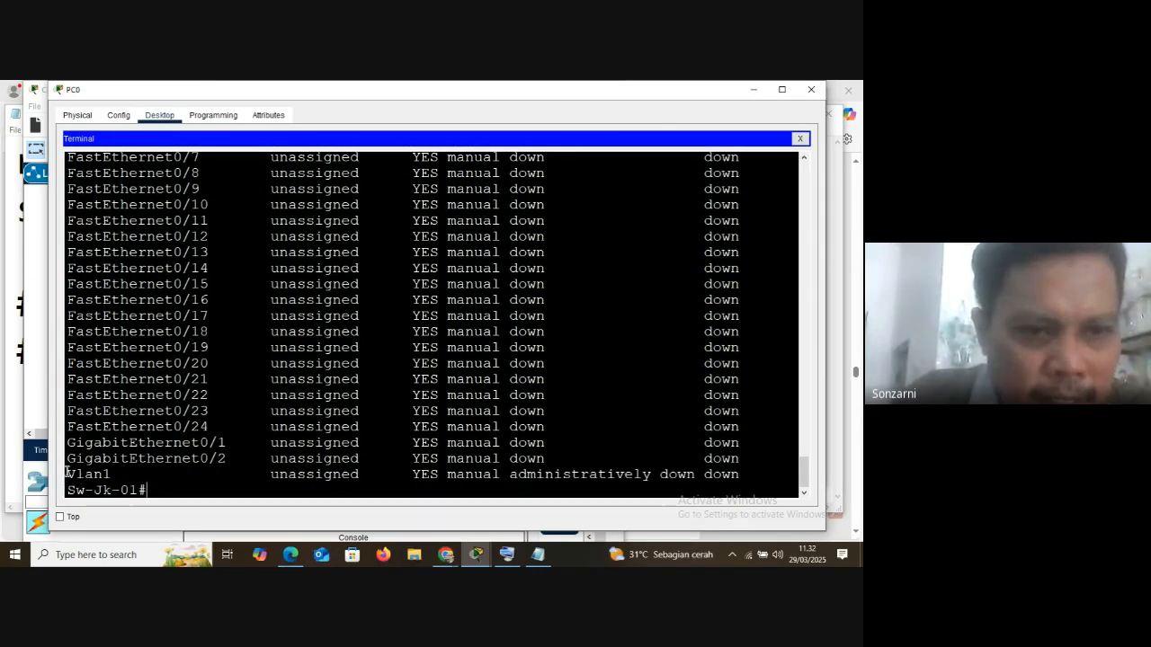
scroll(88, 305, "up", 5)
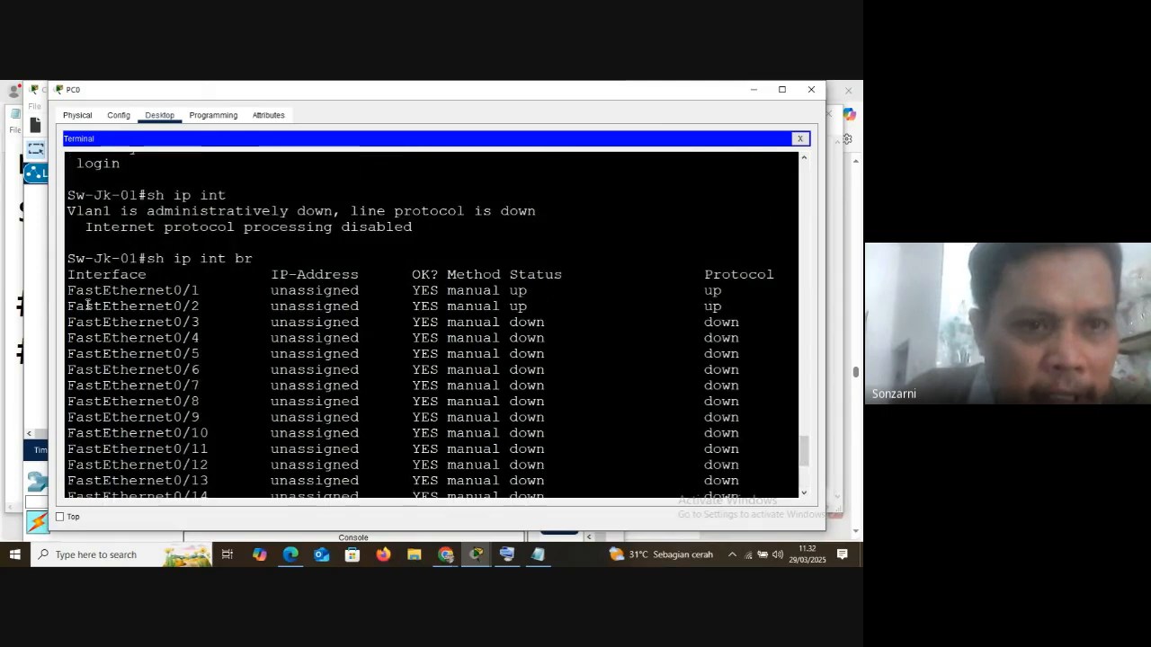
left_click_drag(68, 291, 388, 292)
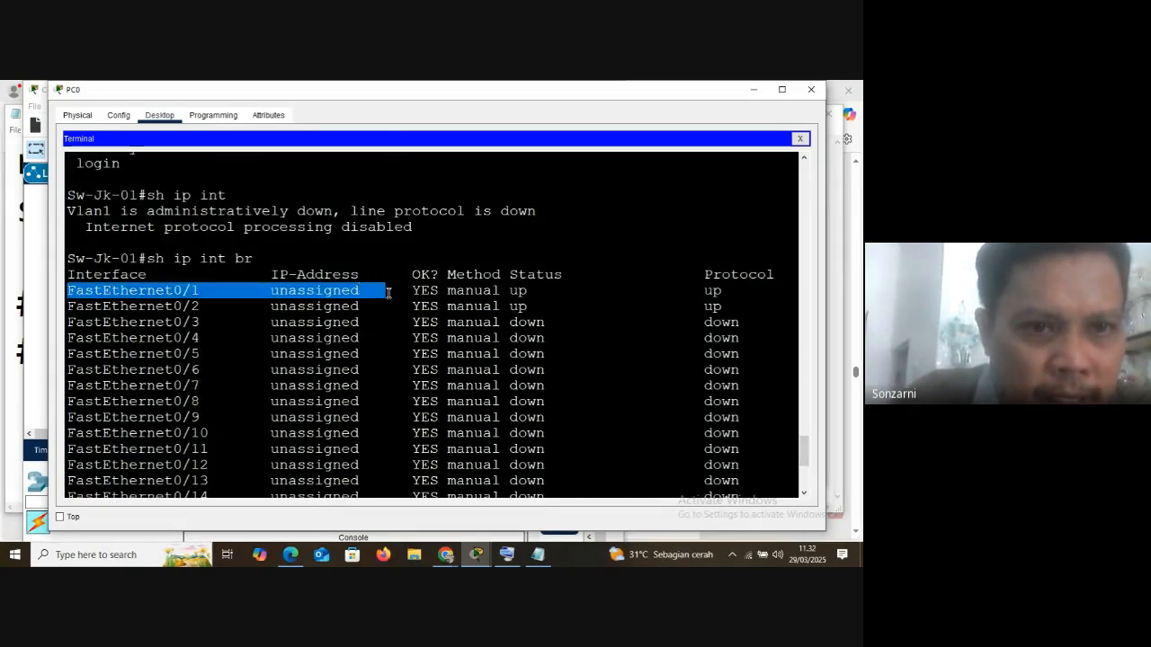
left_click(96, 297)
left_click_drag(68, 292, 200, 292)
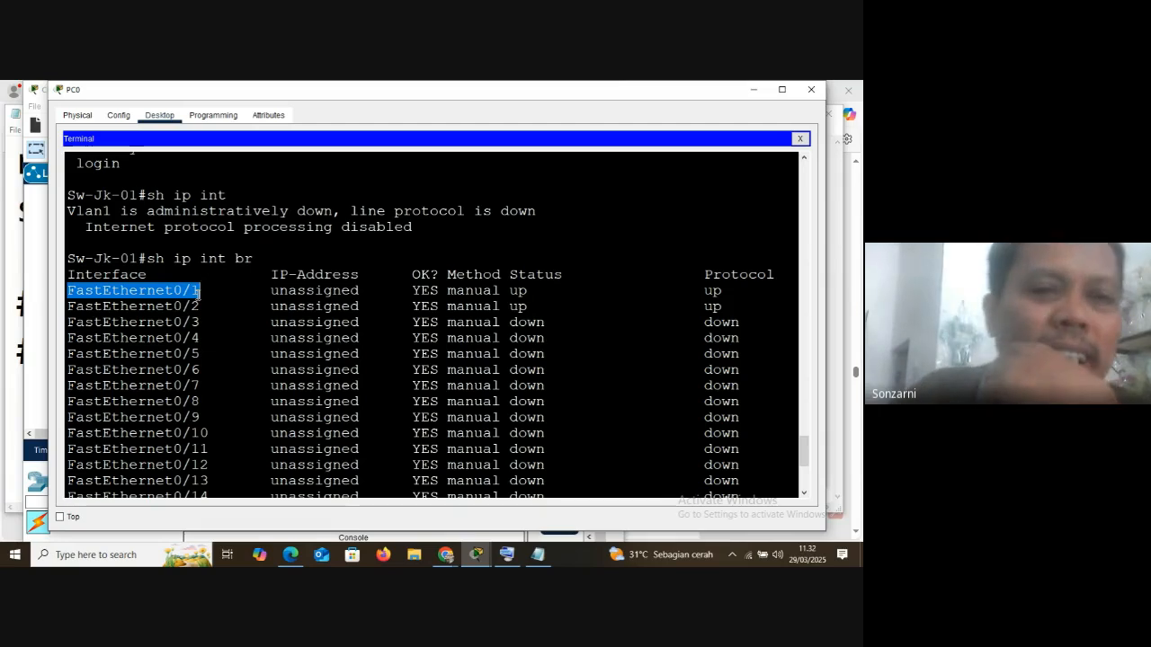
Highlight the GigabitEthernet0/2 and GigabitEthernet0/1 names at the end of the interface list
scroll(123, 456, "down", 5)
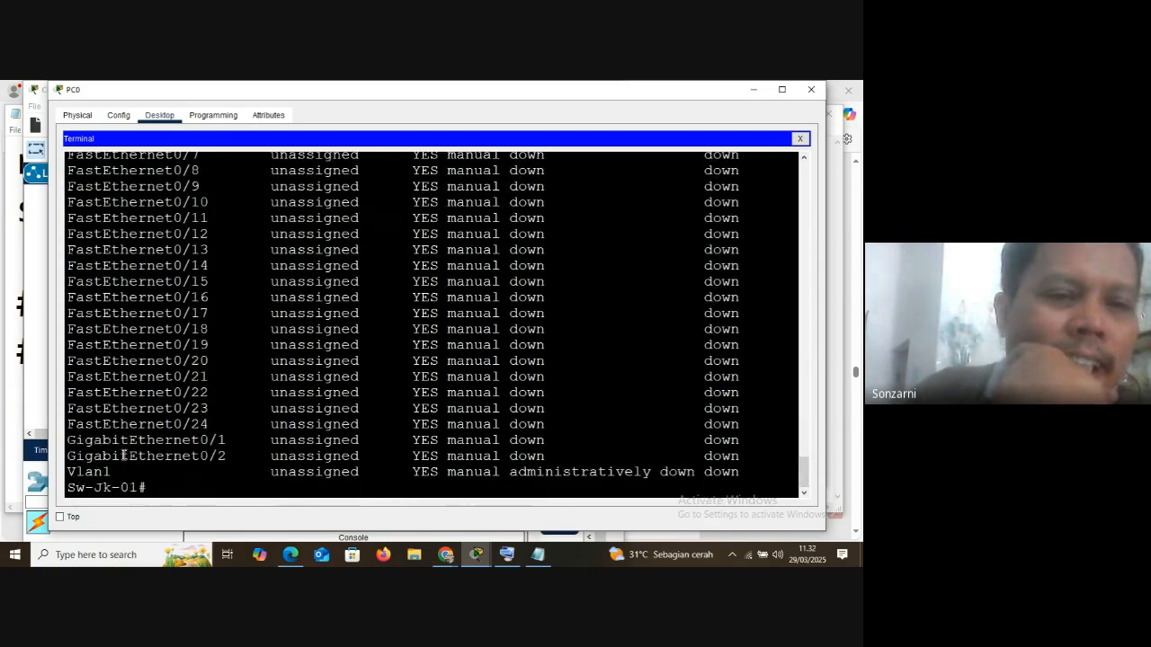
left_click_drag(68, 456, 243, 457)
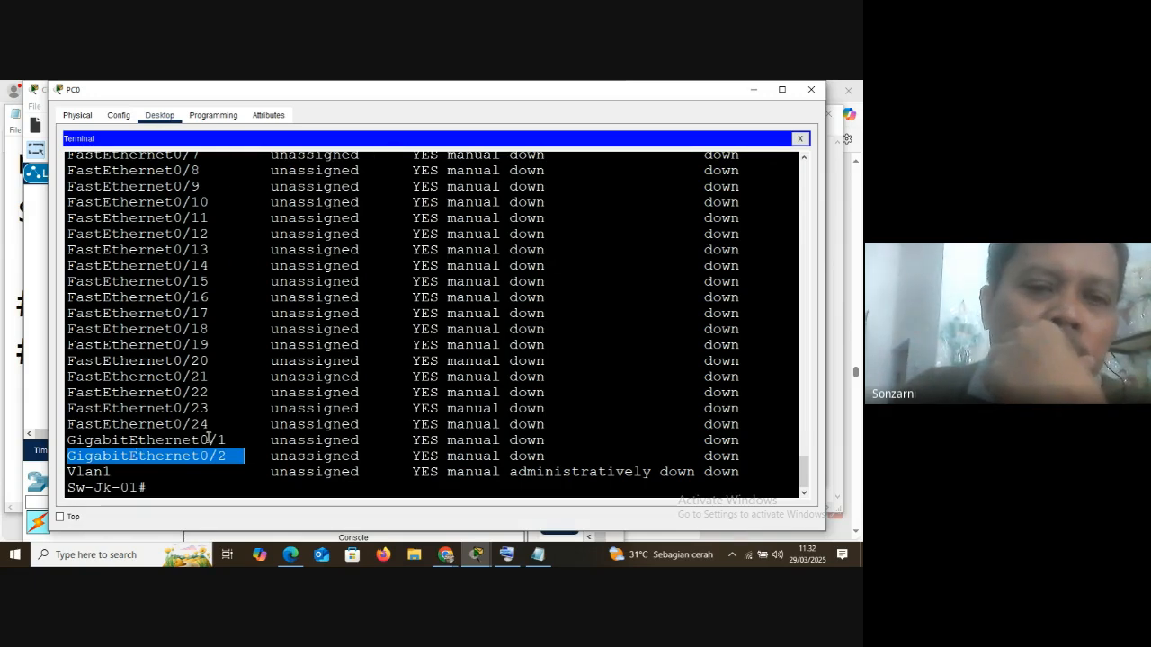
left_click_drag(234, 438, 71, 442)
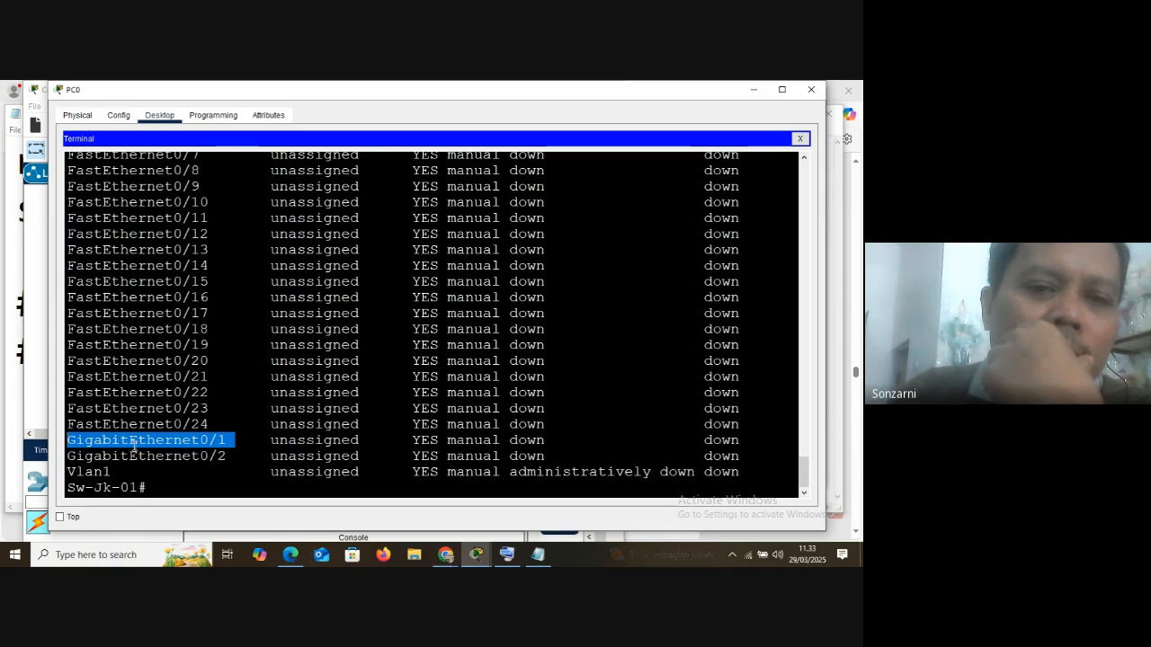
Switch to the Notepad notes and add the lines "layer 2 => Switch" and "layer 3 => Router"
left_click(539, 554)
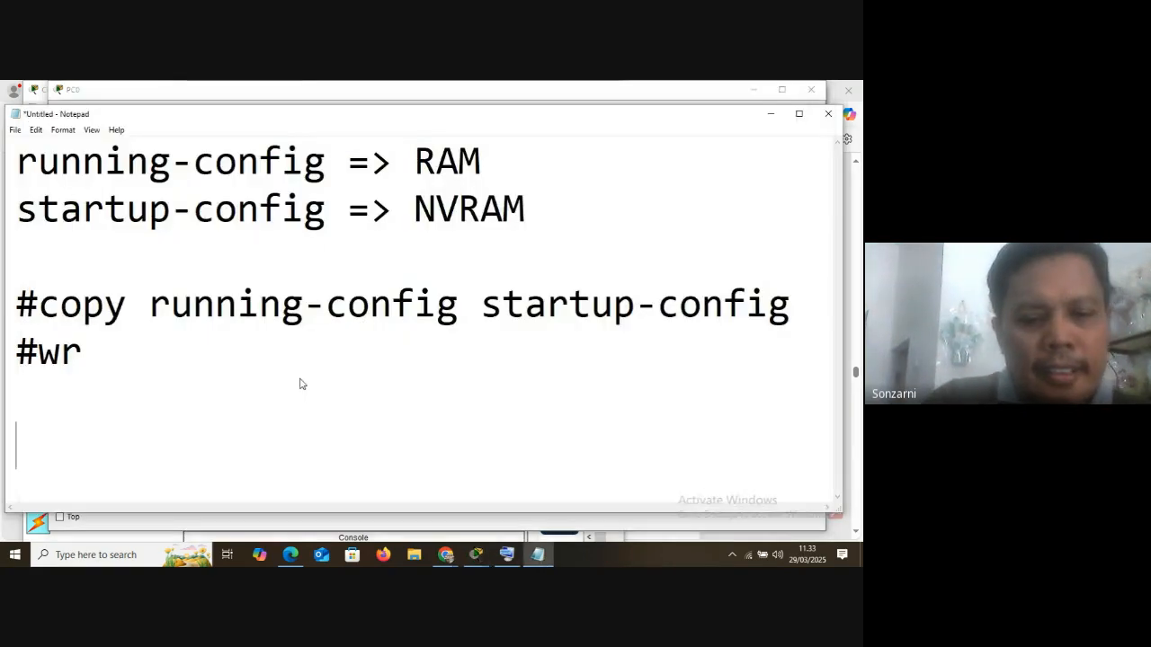
type("layer 2 ")
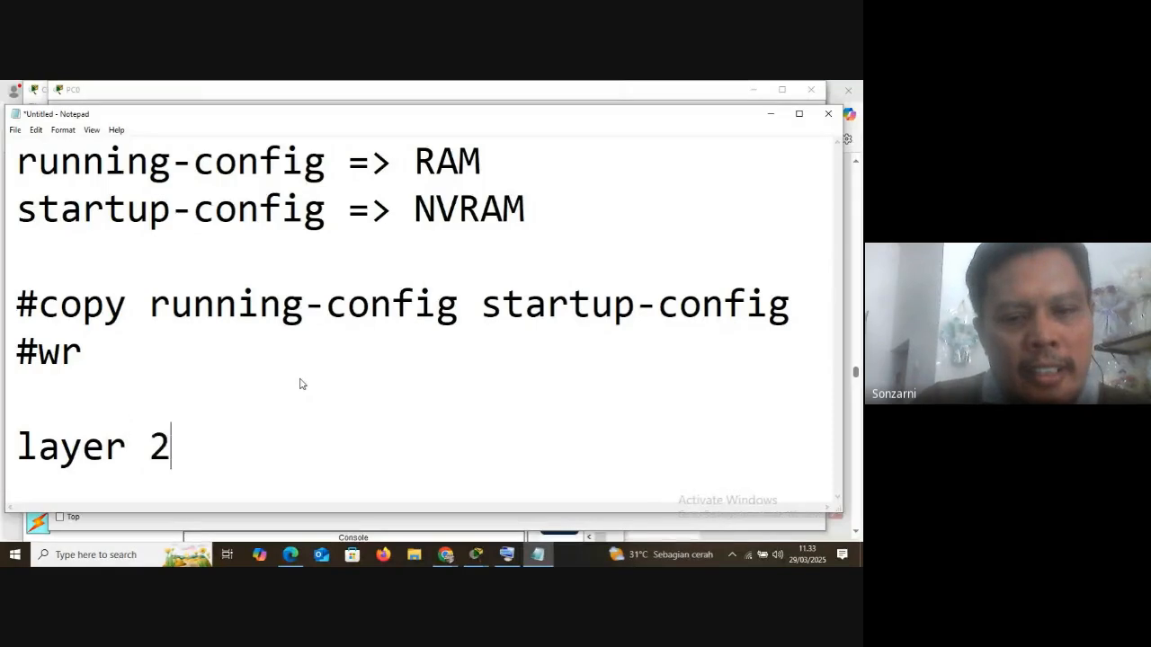
type("=> S")
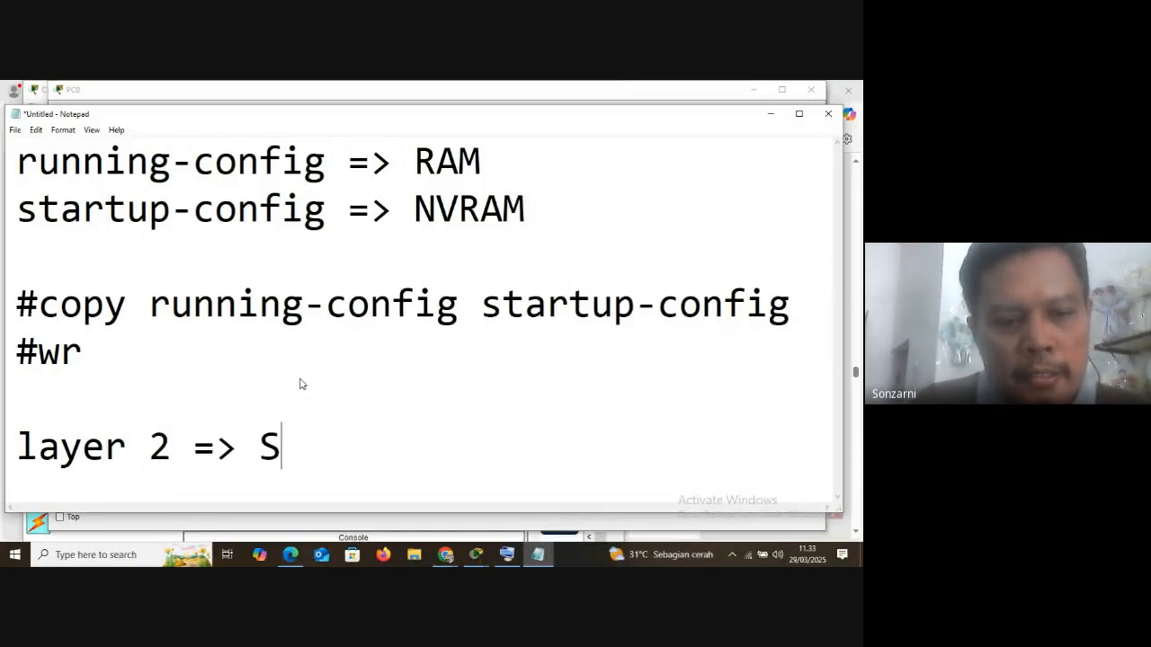
type("witch")
key("Return")
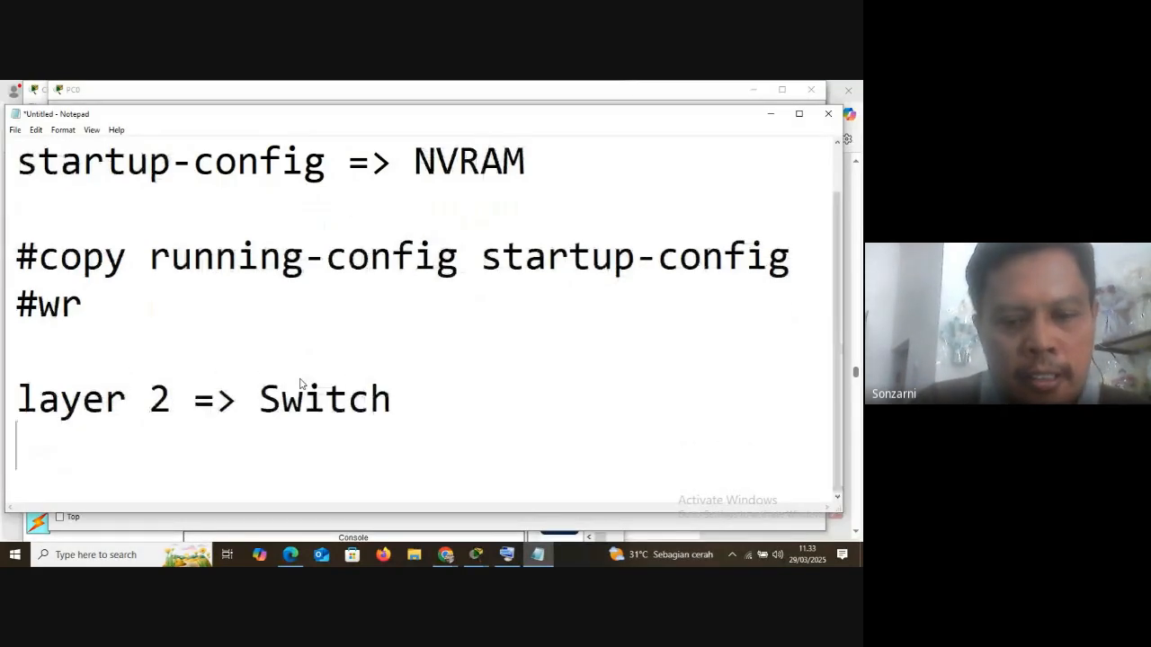
type("layer 3 ")
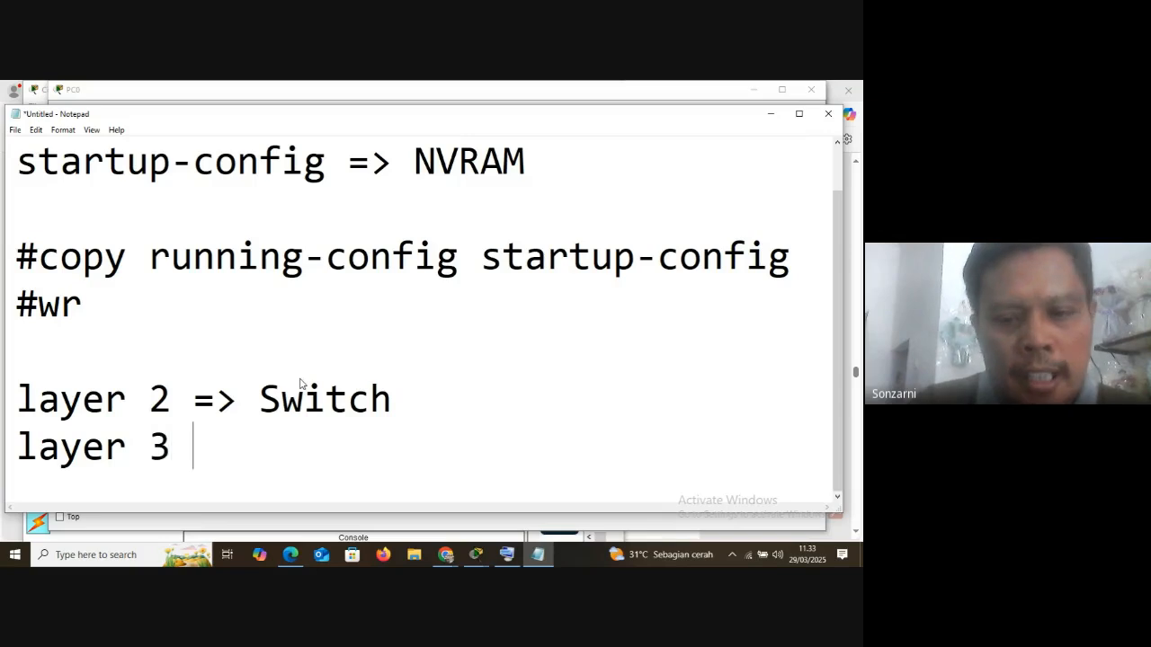
type("=> ")
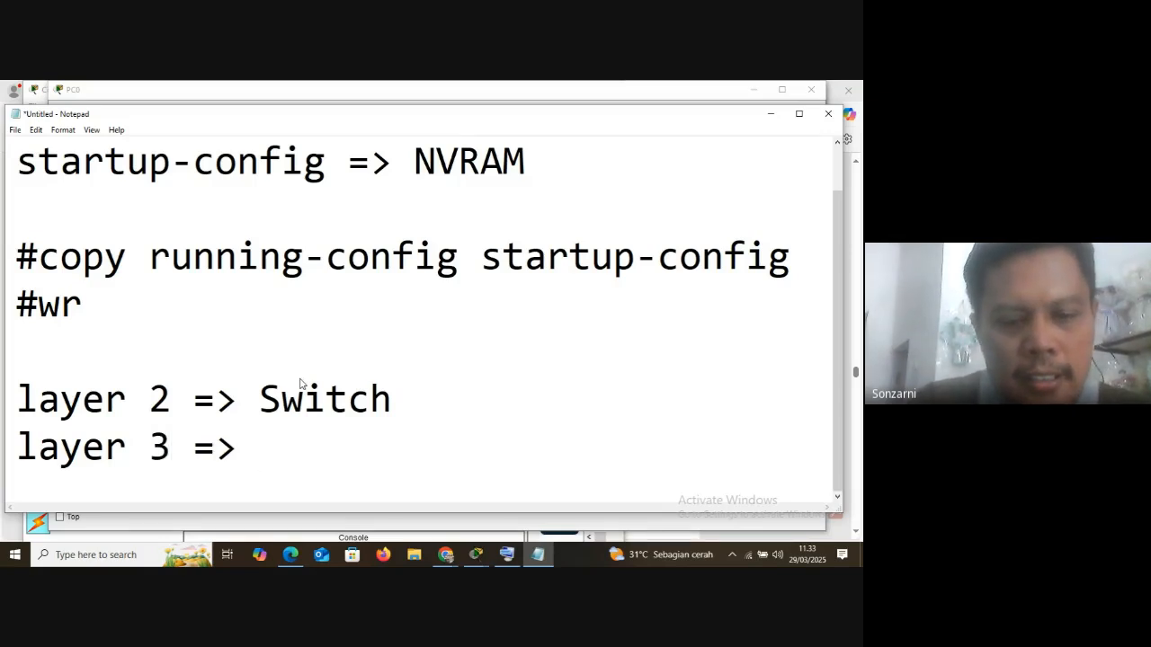
type("Router")
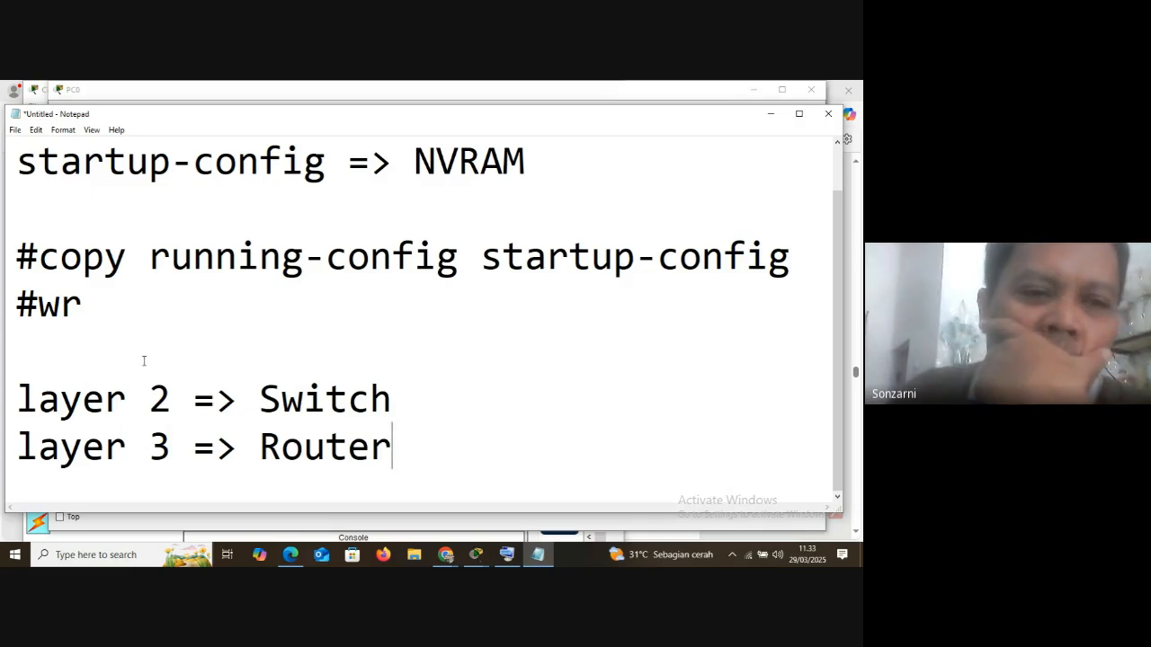
Add the lines "OSI Layer" and "TCP/IP Layer" below the router line in the notes
left_click_drag(17, 398, 154, 401)
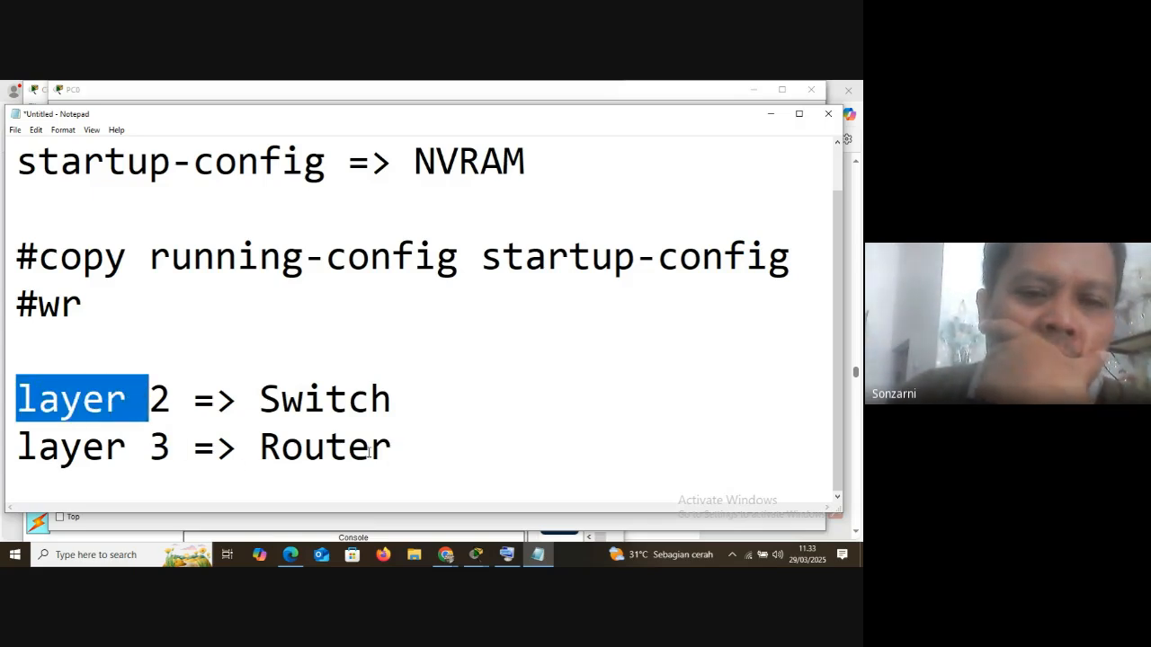
left_click(397, 447)
key("Return")
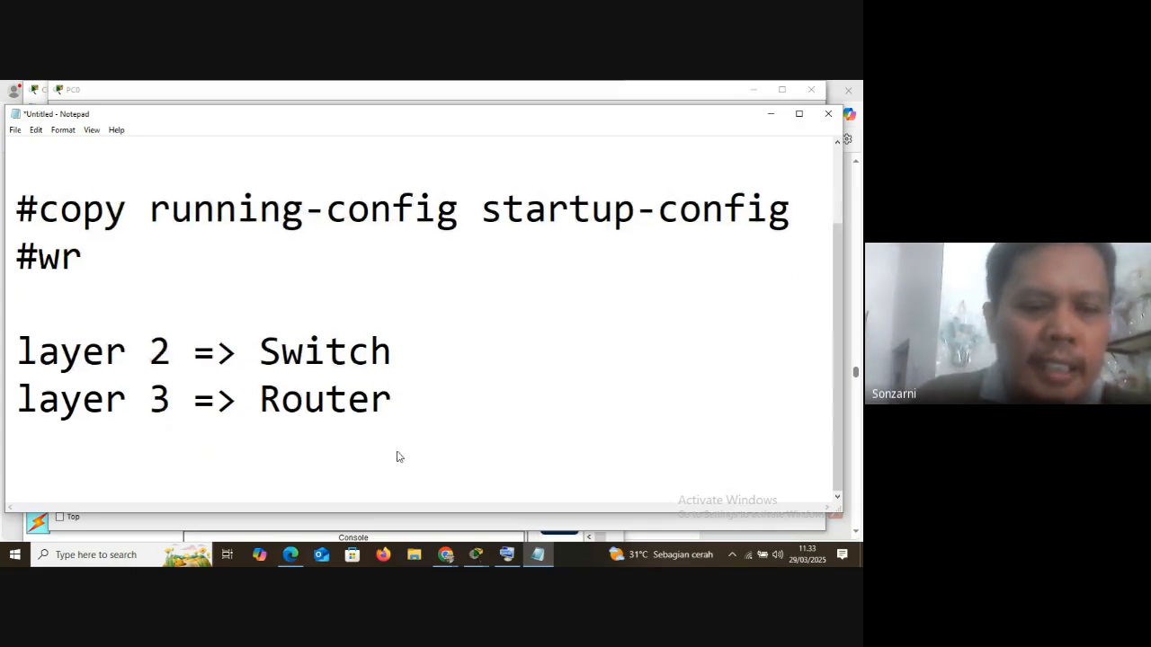
type("OSI Layer")
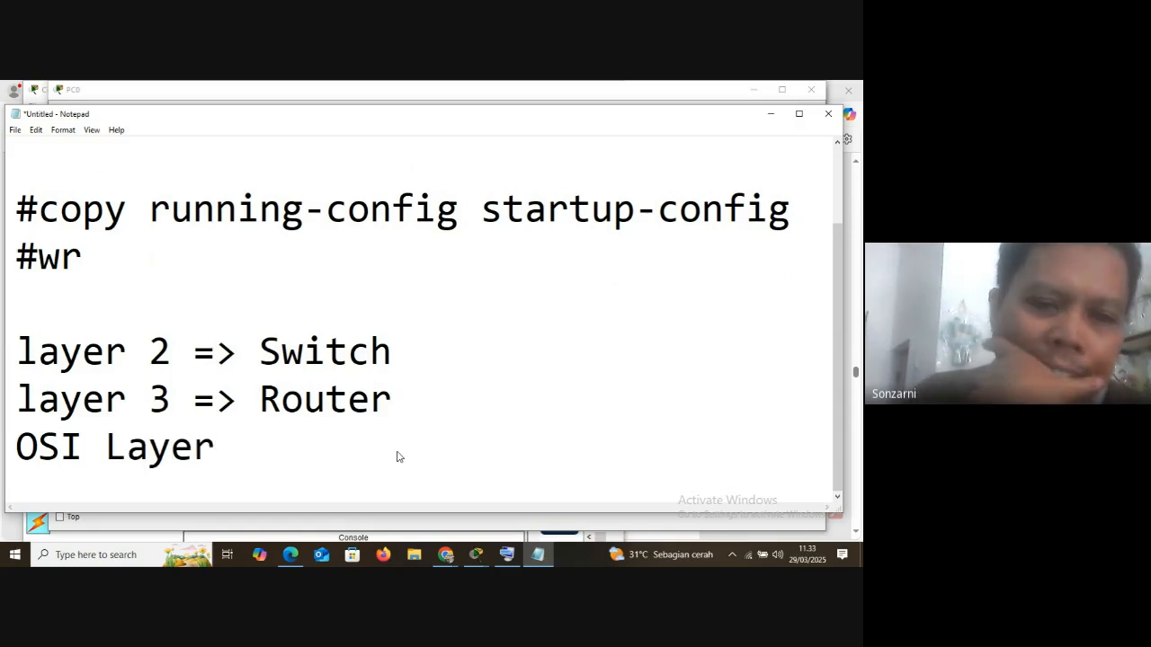
key("Return")
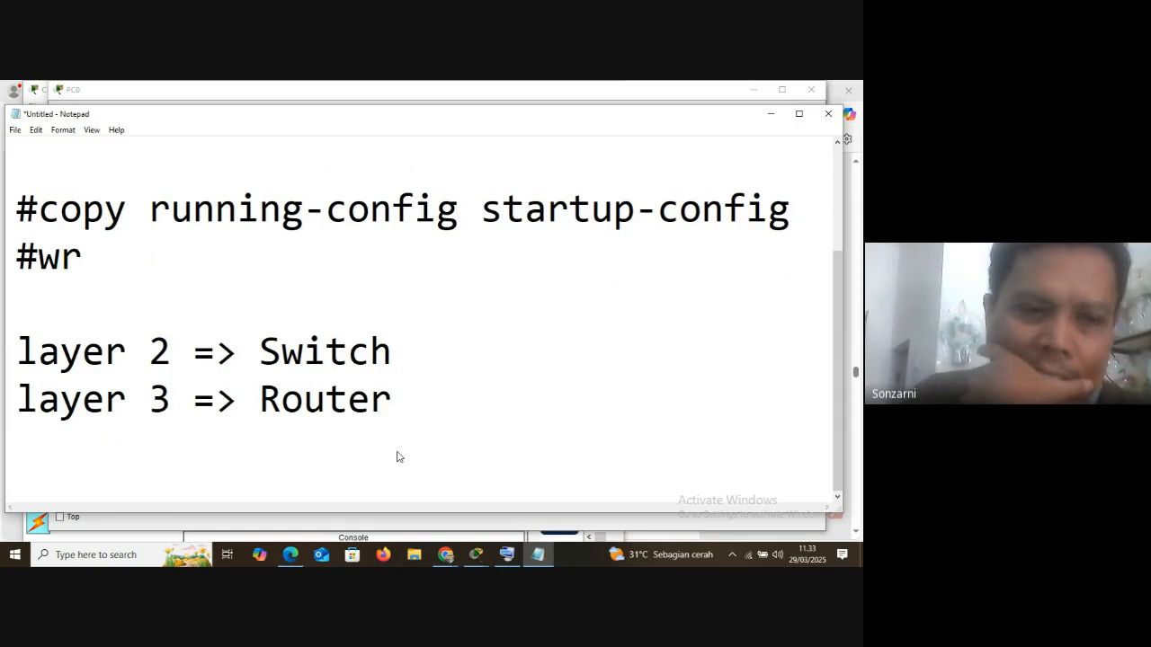
type("T")
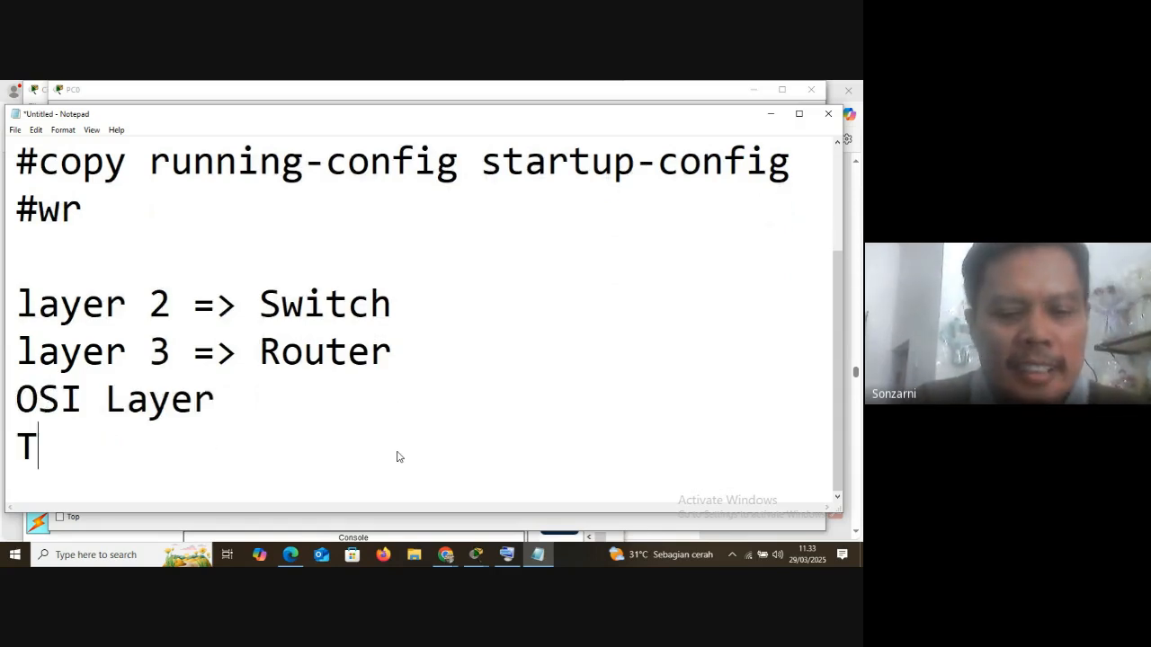
type("CP/IP Layer")
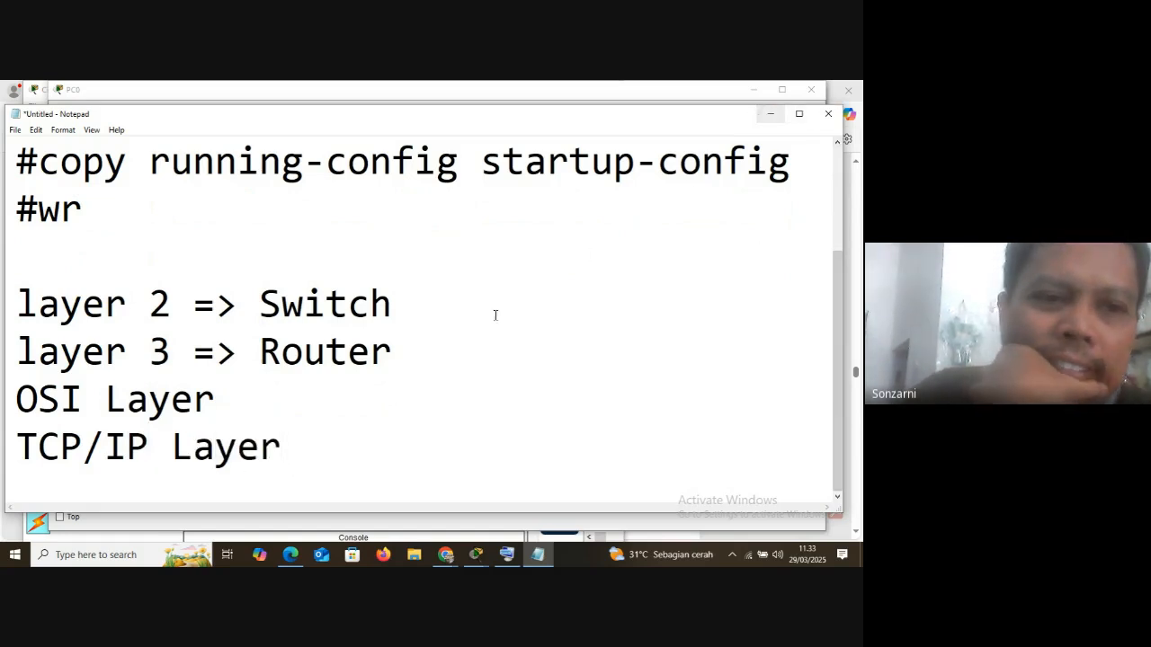
Highlight the "layer 3" and "layer 2" labels in the notes, then return to the Packet Tracer terminal
left_click_drag(18, 362, 172, 371)
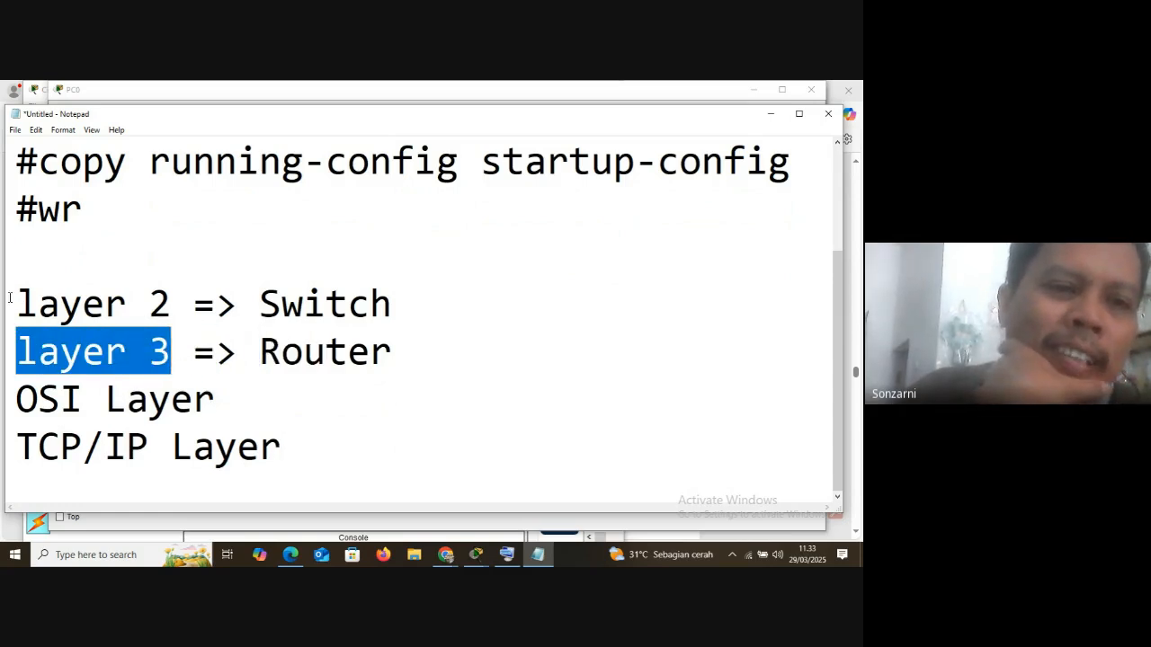
left_click_drag(18, 304, 180, 300)
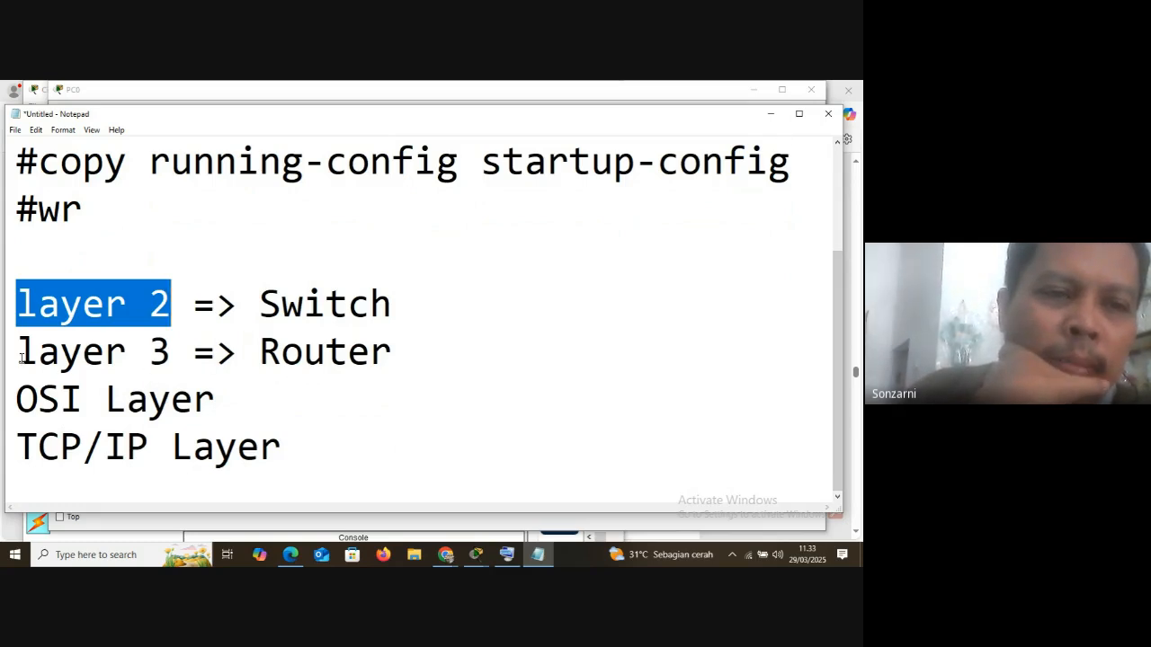
left_click_drag(20, 357, 165, 356)
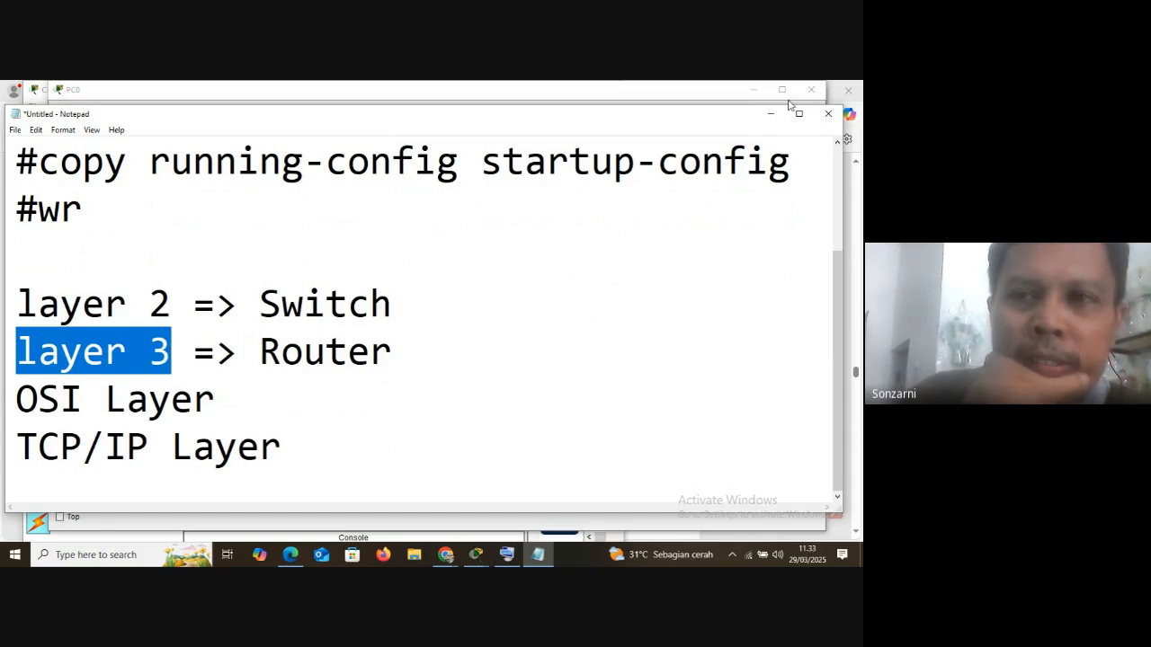
left_click(770, 116)
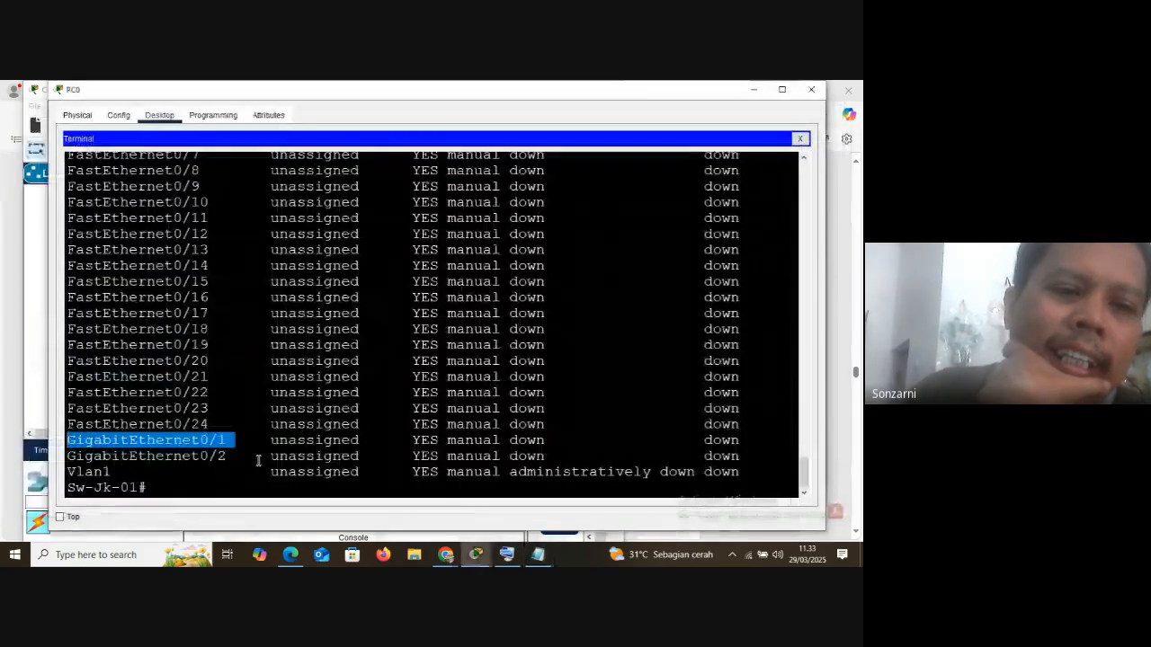
Highlight the Vlan1 name in the last row of the interface list
scroll(226, 282, "up", 3)
scroll(221, 297, "down", 3)
left_click_drag(70, 472, 147, 474)
left_click(120, 474)
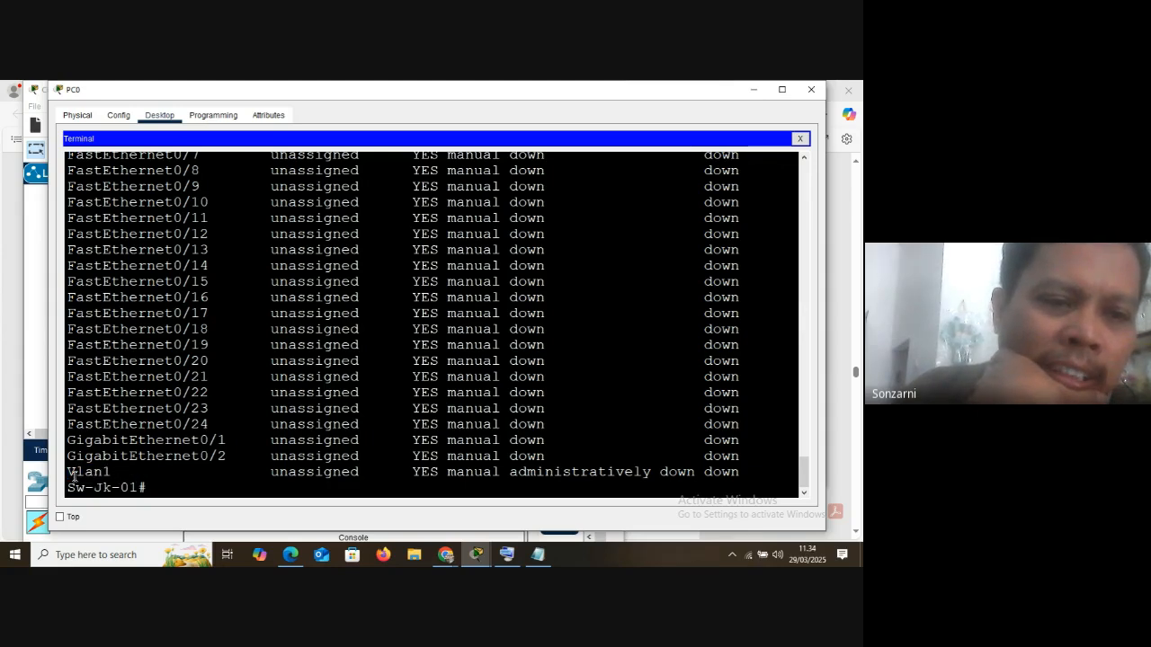
double_click(79, 470)
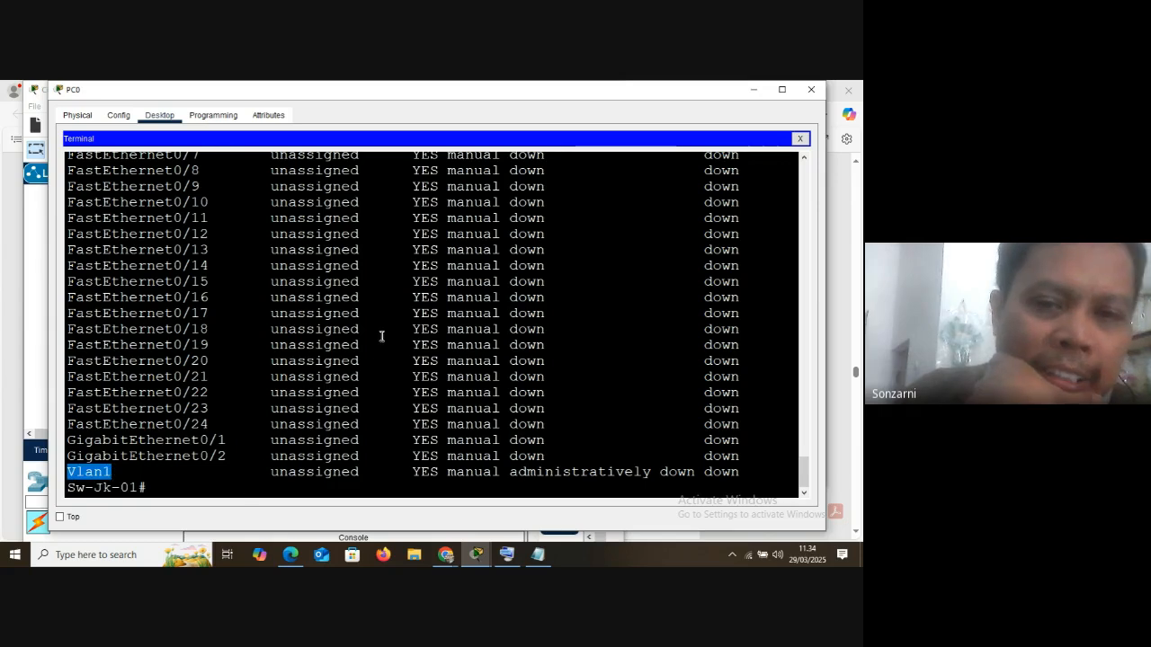
scroll(374, 387, "up", 4)
scroll(295, 378, "down", 4)
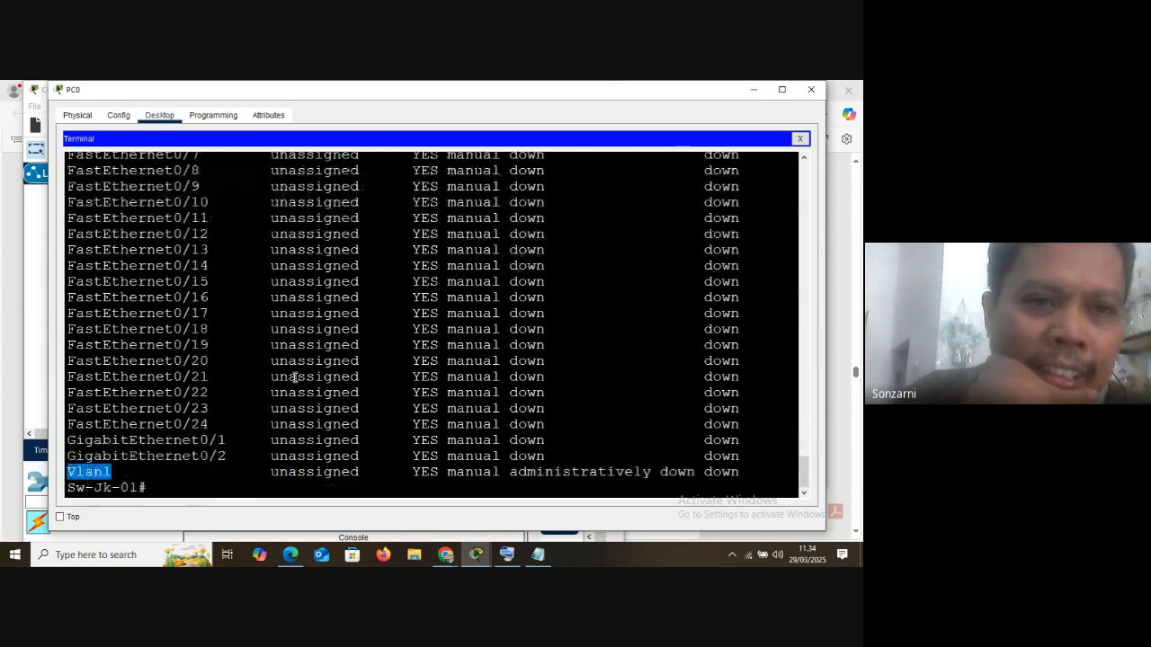
left_click(120, 472)
Enter global configuration mode with conf t and open the interface vlan 1 configuration
left_click(162, 487)
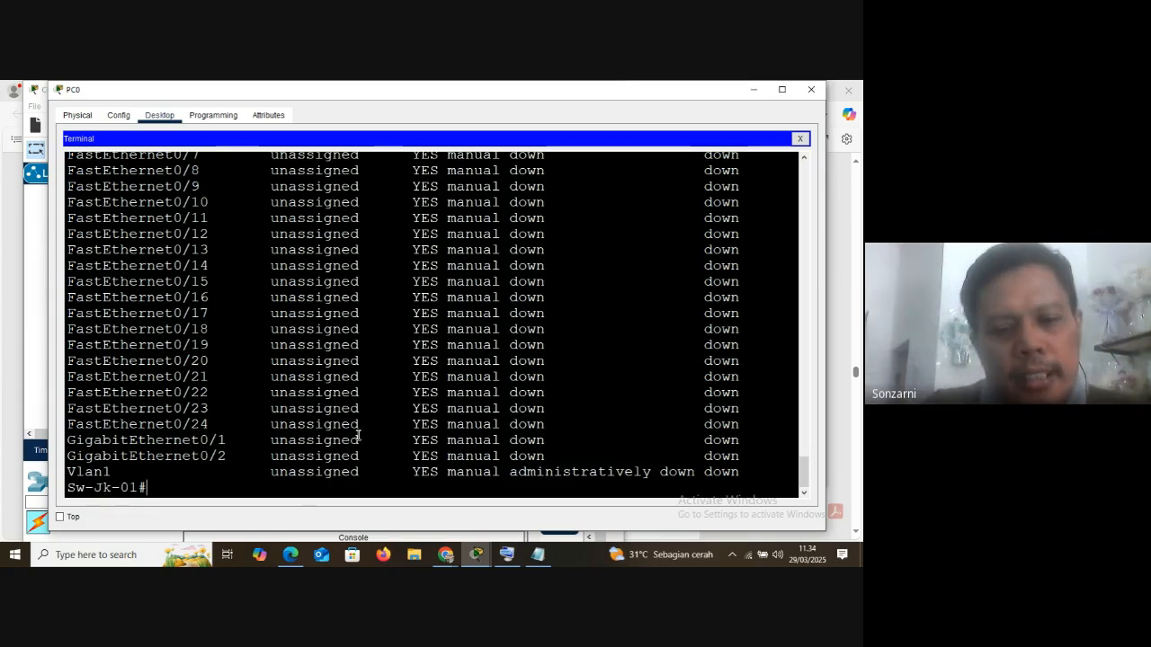
type("conf t")
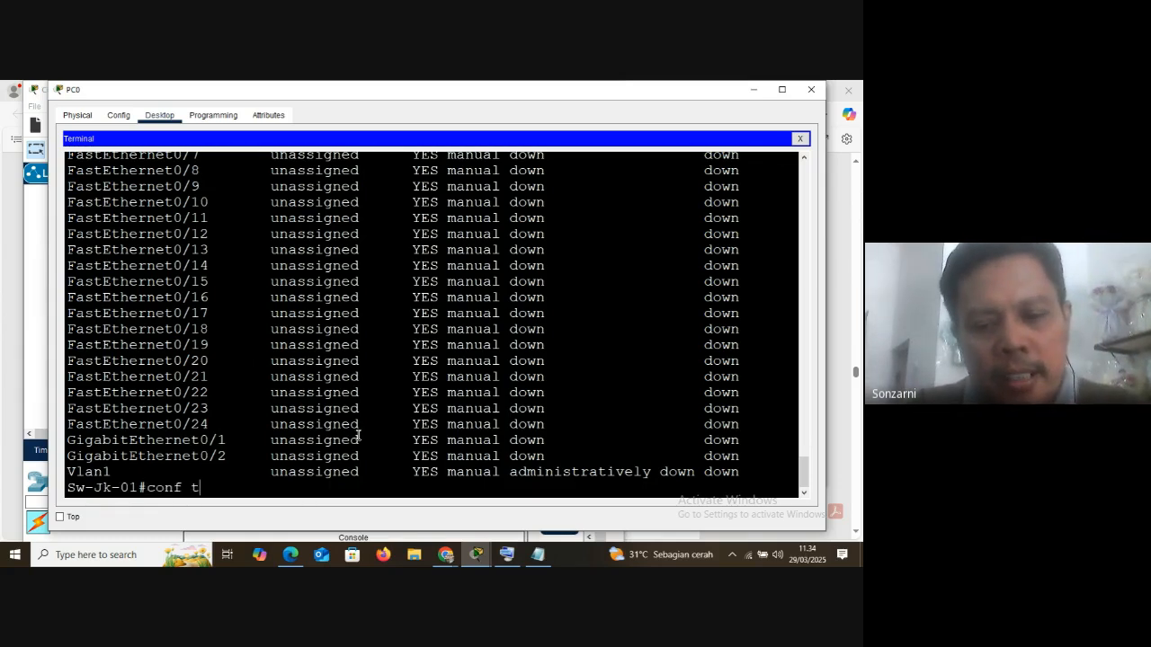
key("Return")
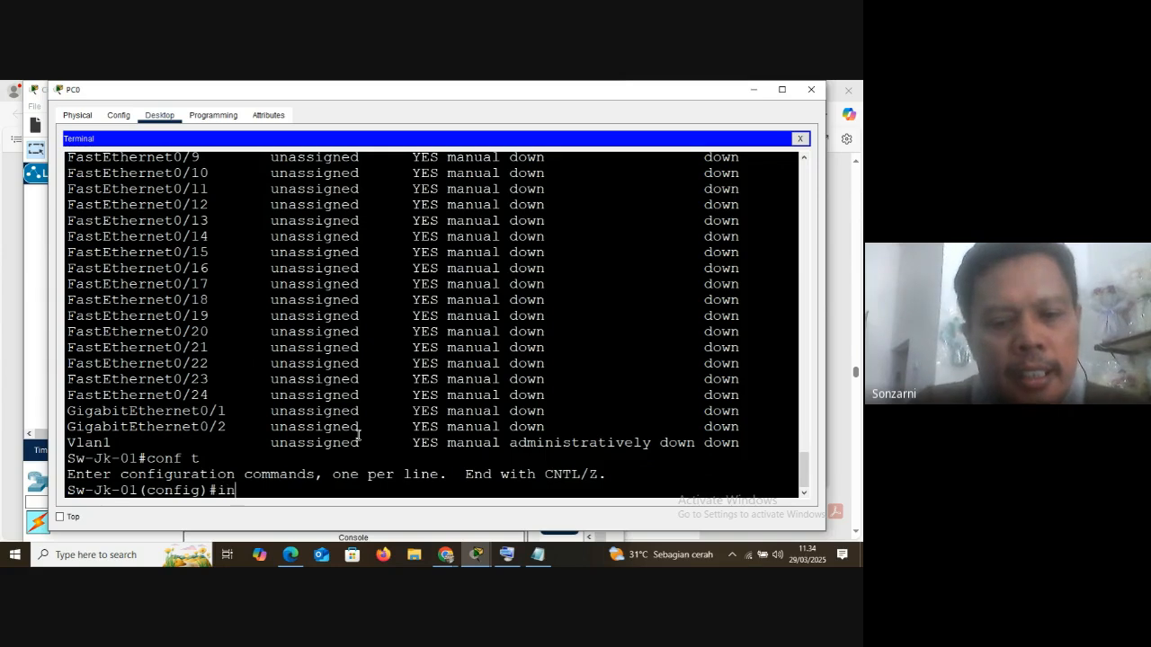
type("int")
key("Tab")
type("vl")
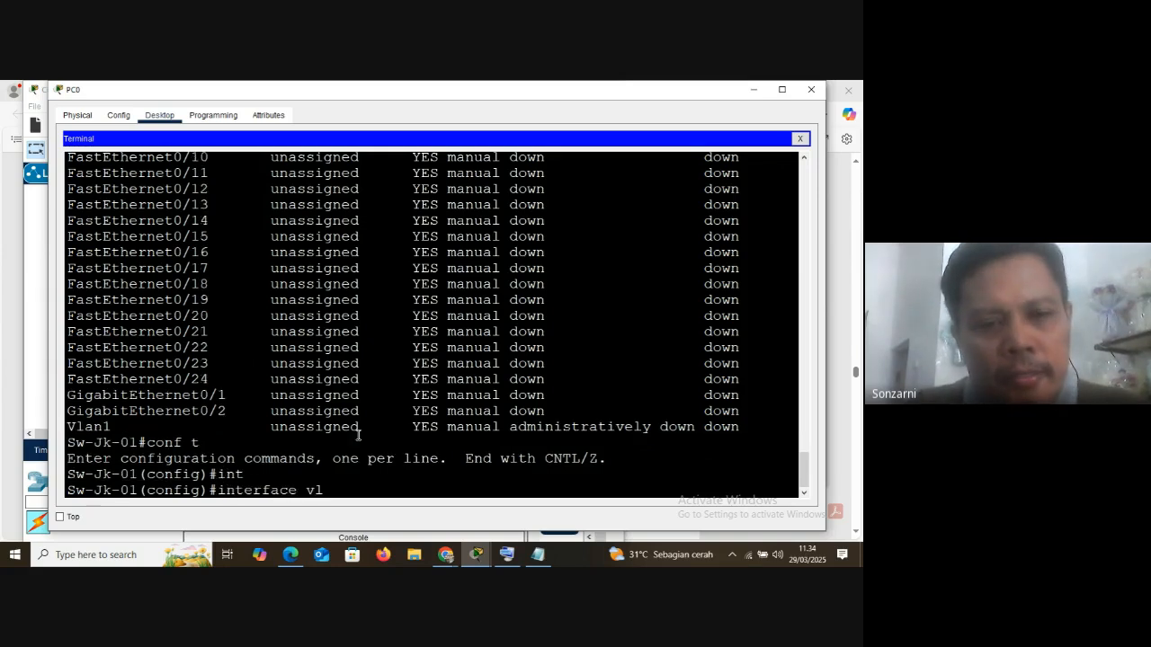
type("an 1")
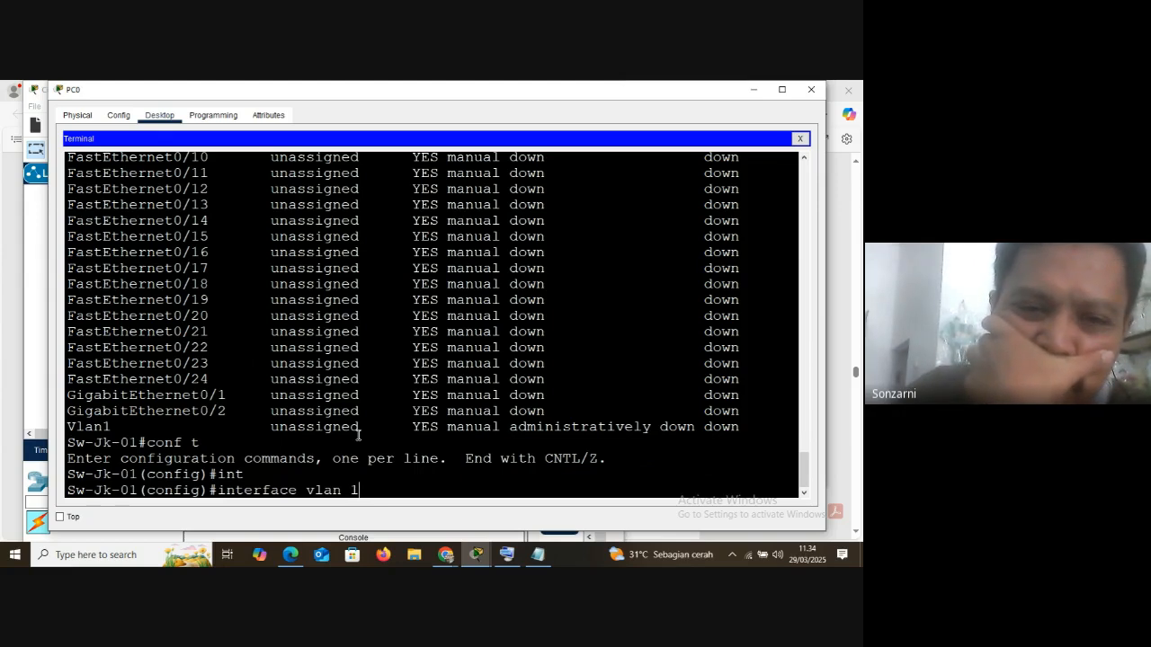
key("Return")
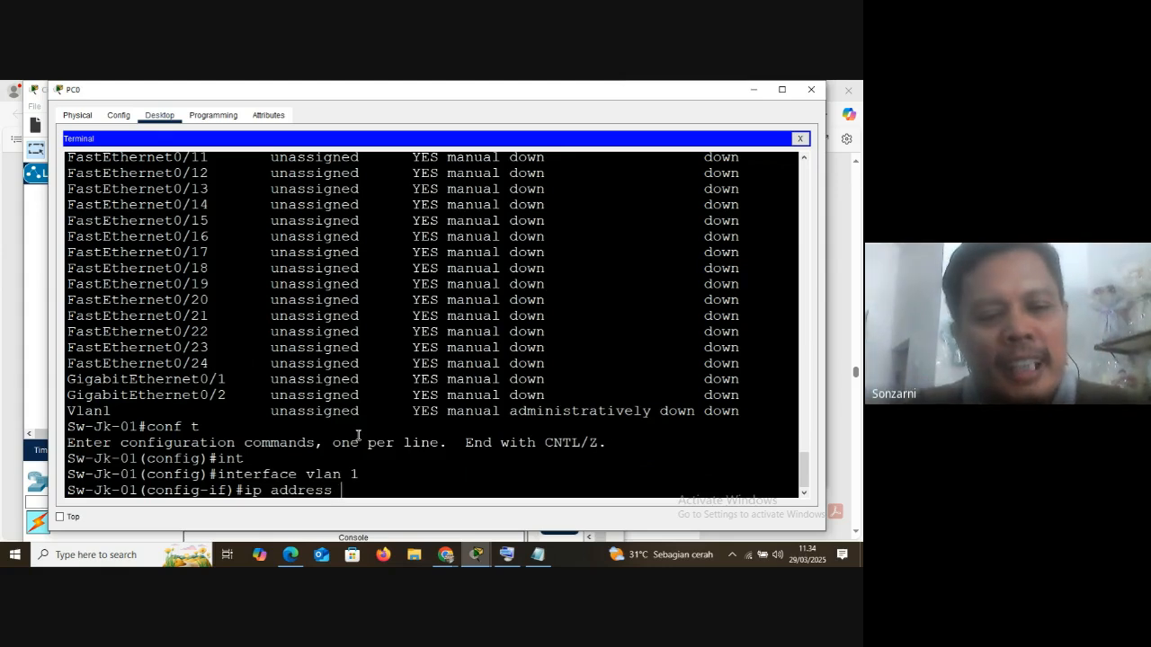
Assign the VLAN 1 interface the IP address 192.168.1.254 with subnet mask 255.255.255.0
type("92.1")
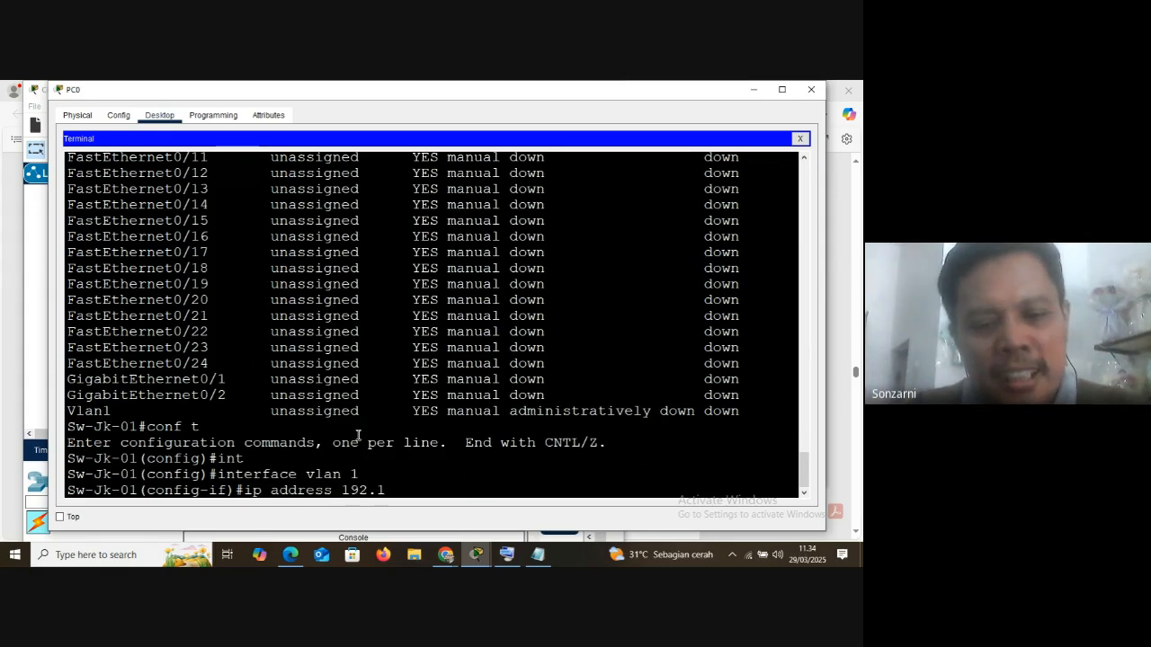
type("68.1.")
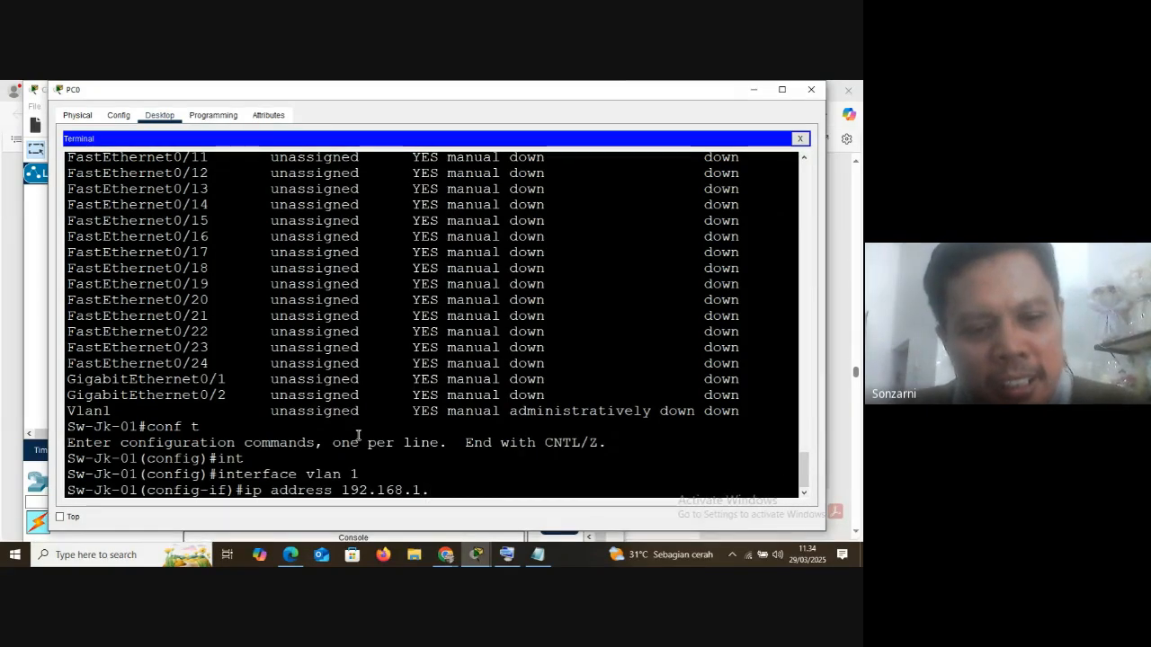
type("254")
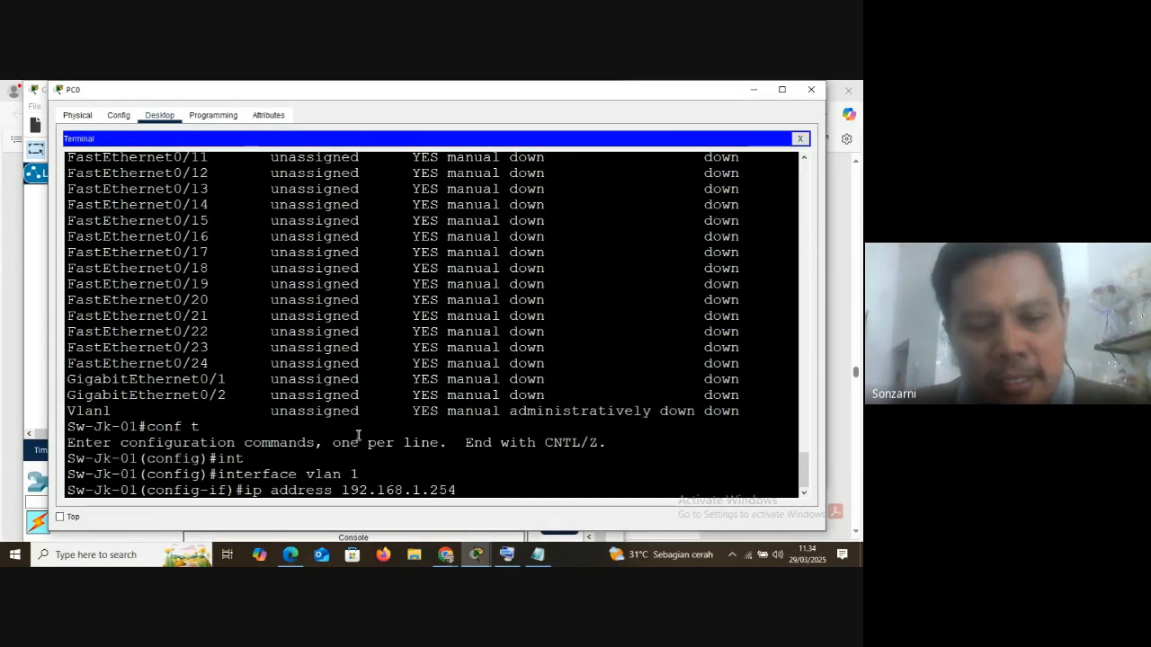
type(" 2")
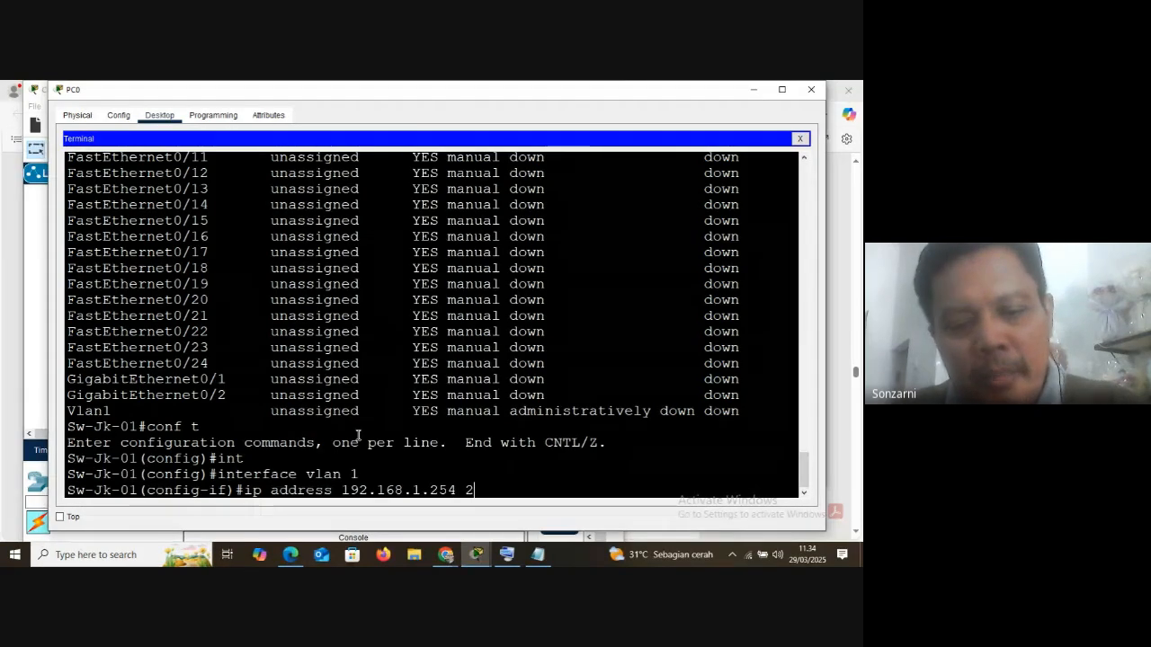
type("55.")
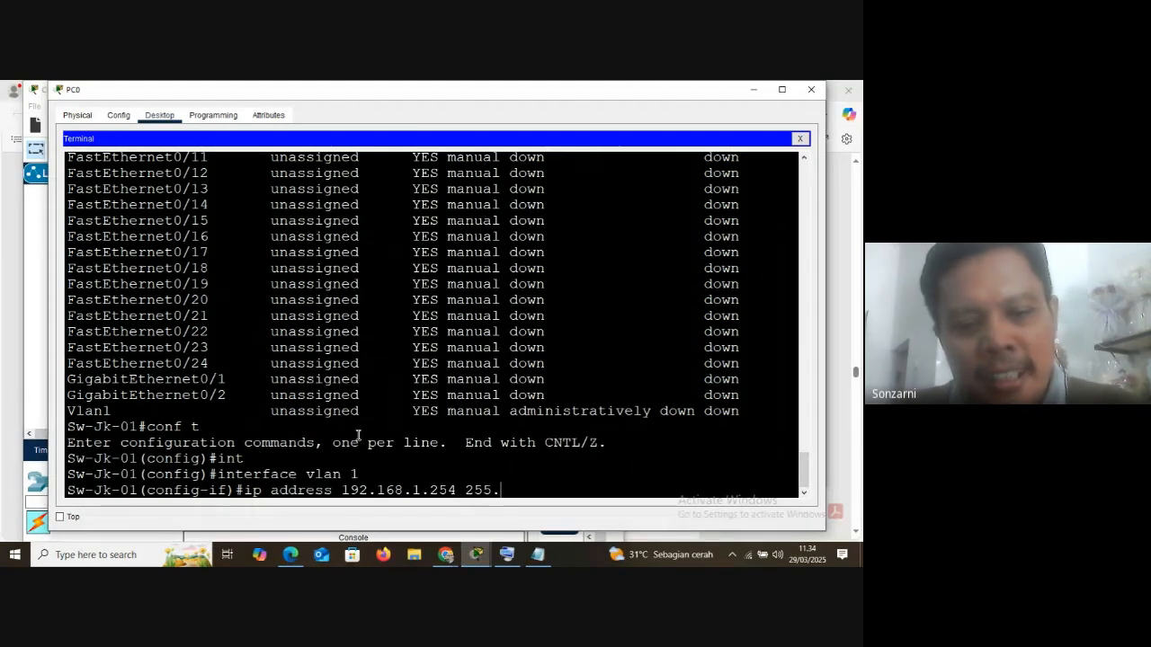
type("255.")
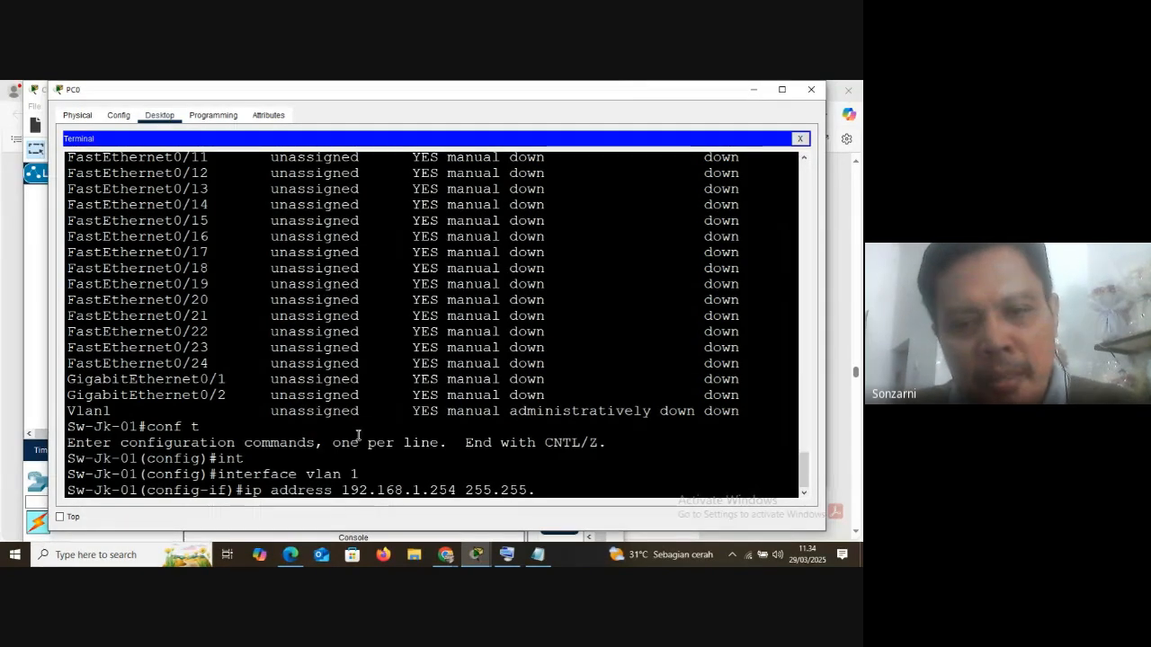
type("255.0")
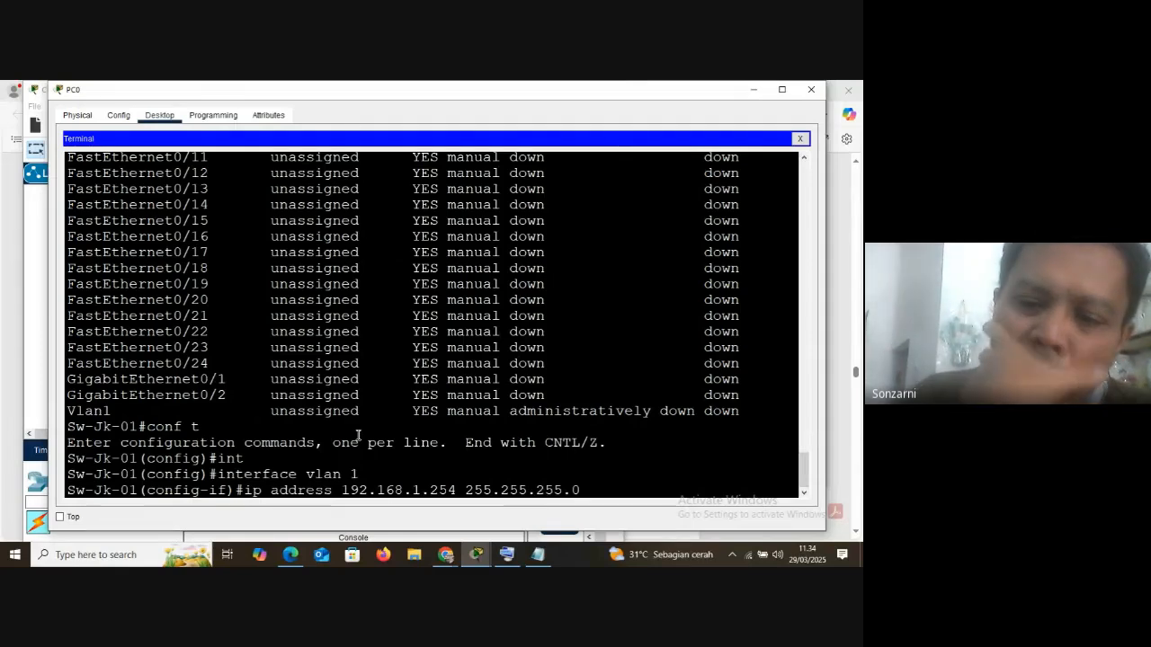
key("Return")
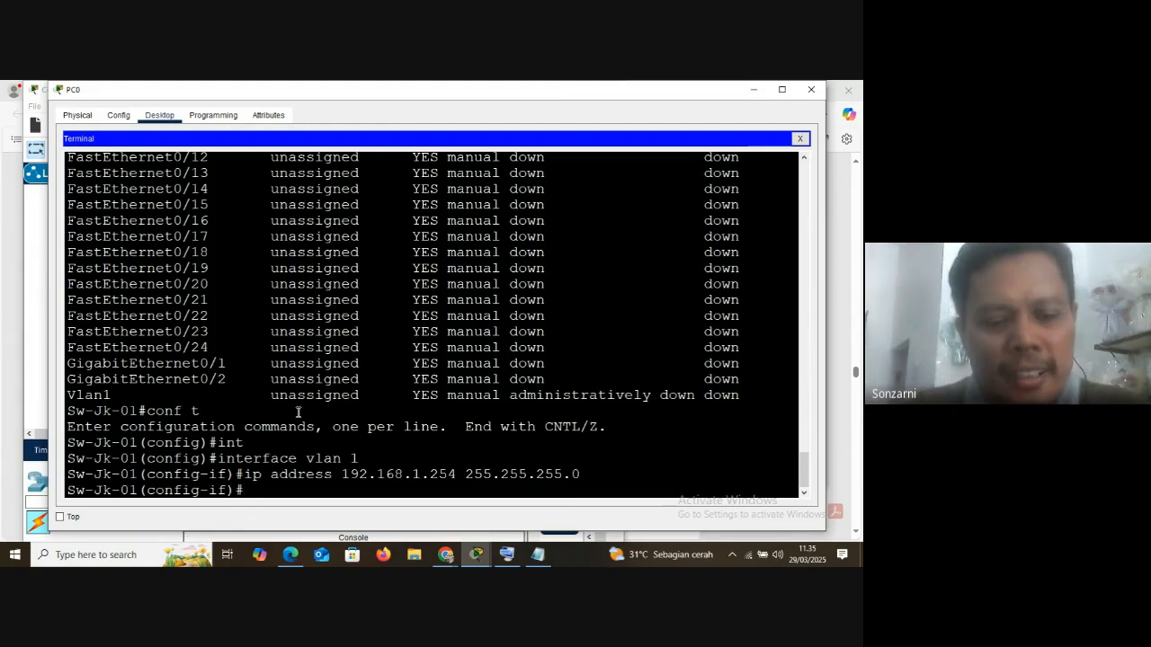
Run do sh ip int brief from interface configuration mode to list the interfaces' addresses and status
type("do sh")
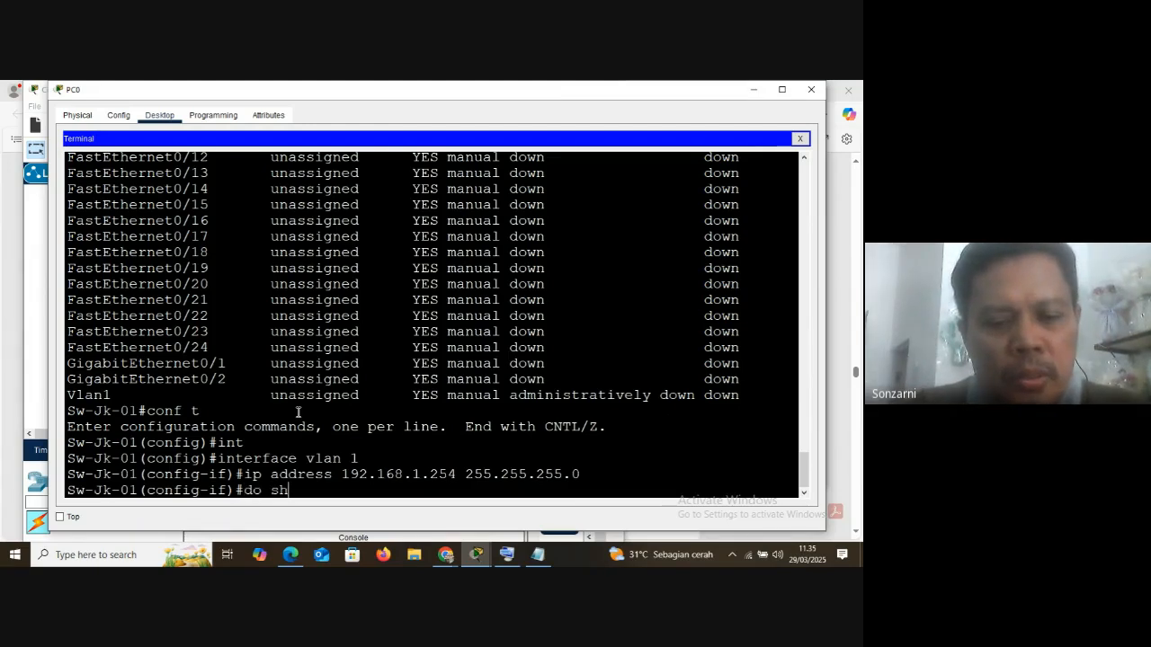
type(" ip in")
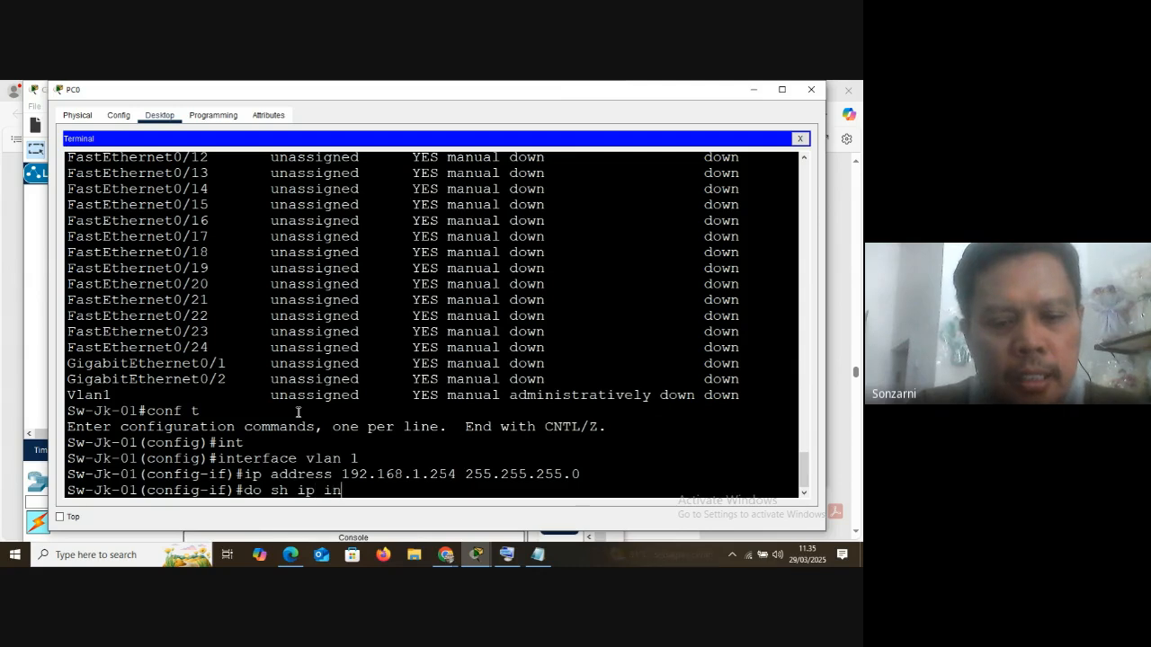
type("t br")
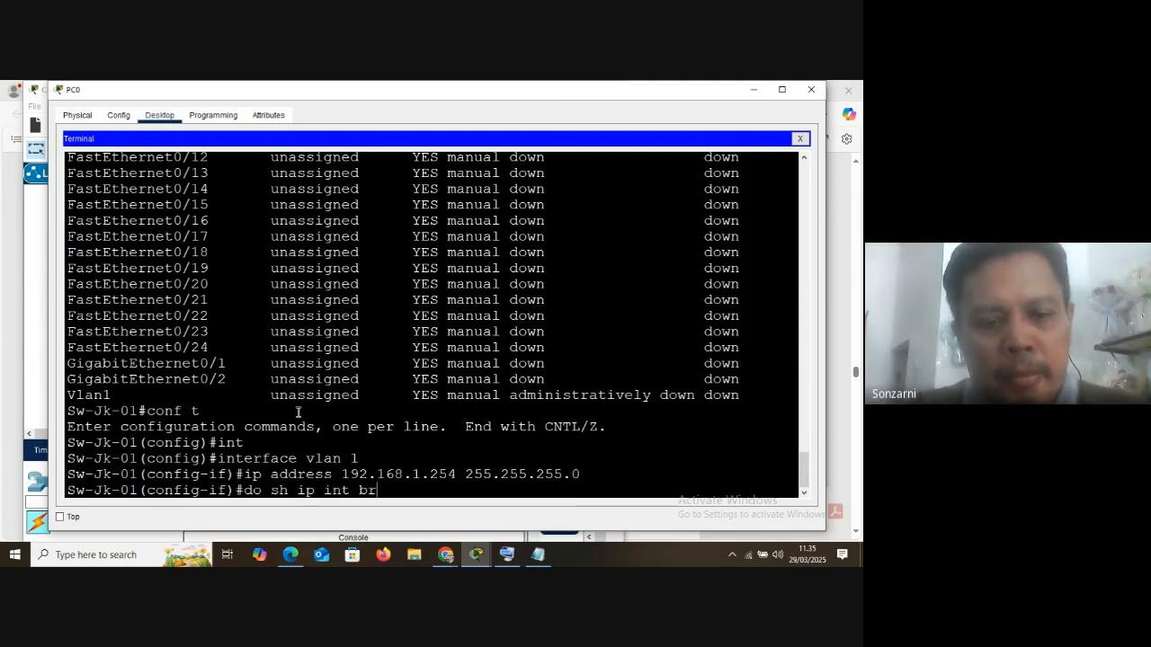
type("ief")
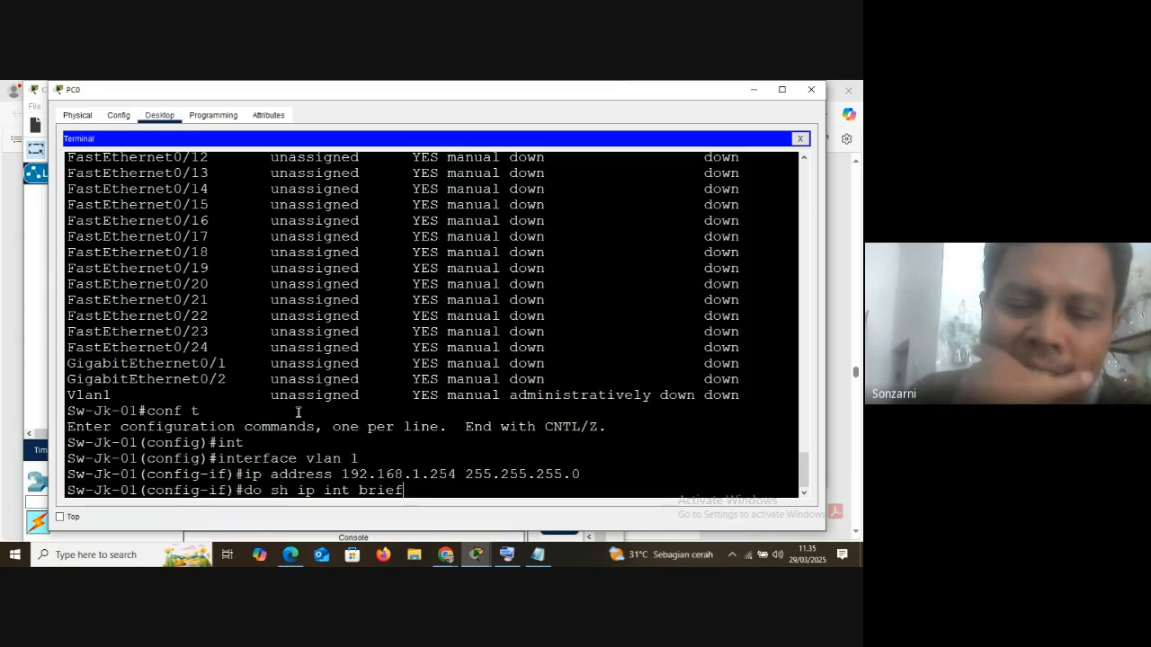
key("Return")
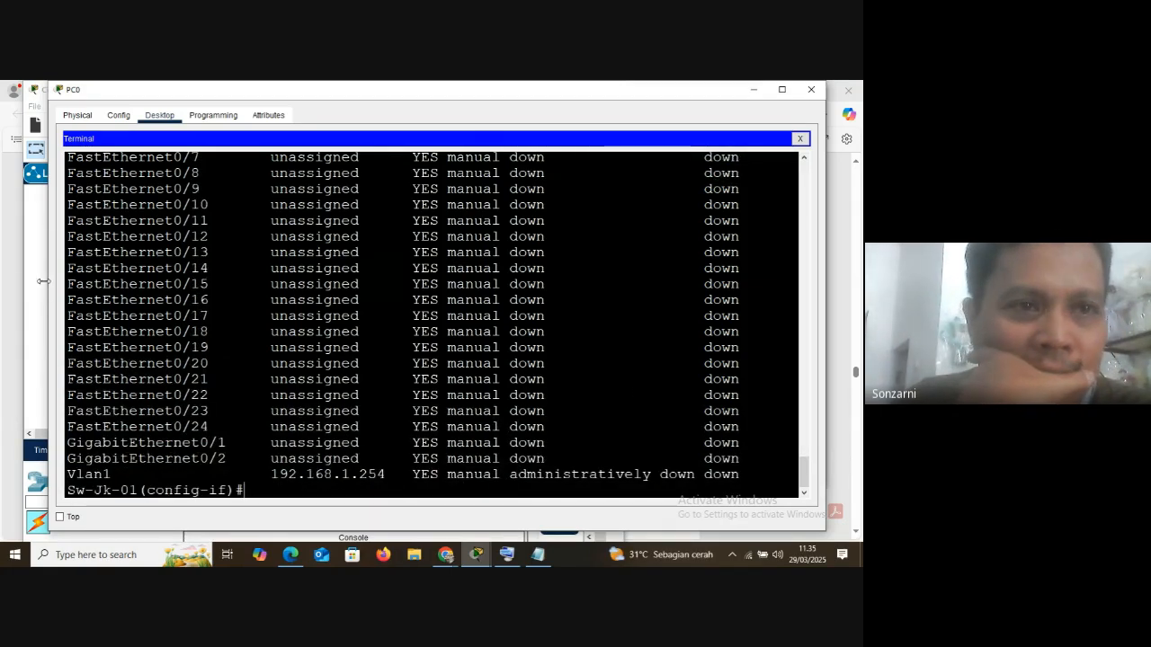
Widen the PC0 window and compare the Vlan1 row's IP address in the new interface list with its row in the earlier list
left_click_drag(45, 199, 15, 205)
left_click_drag(34, 479, 75, 476)
left_click(236, 476)
left_click_drag(236, 476, 354, 476)
scroll(428, 423, "up", 5)
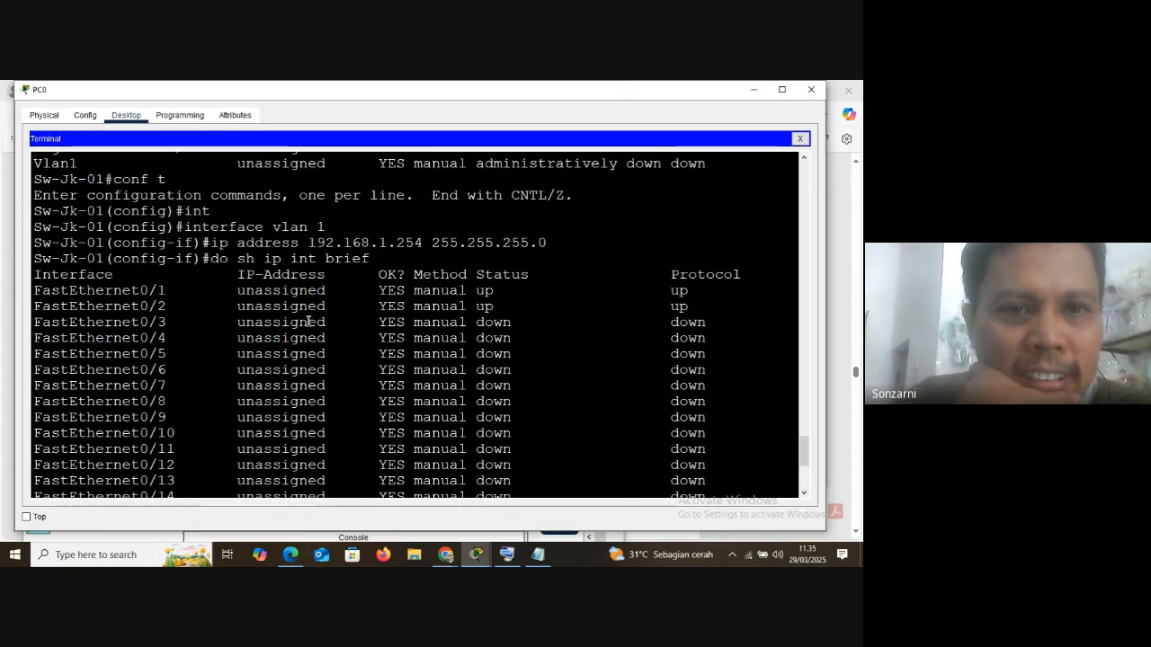
scroll(300, 300, "up", 3)
left_click_drag(36, 321, 393, 317)
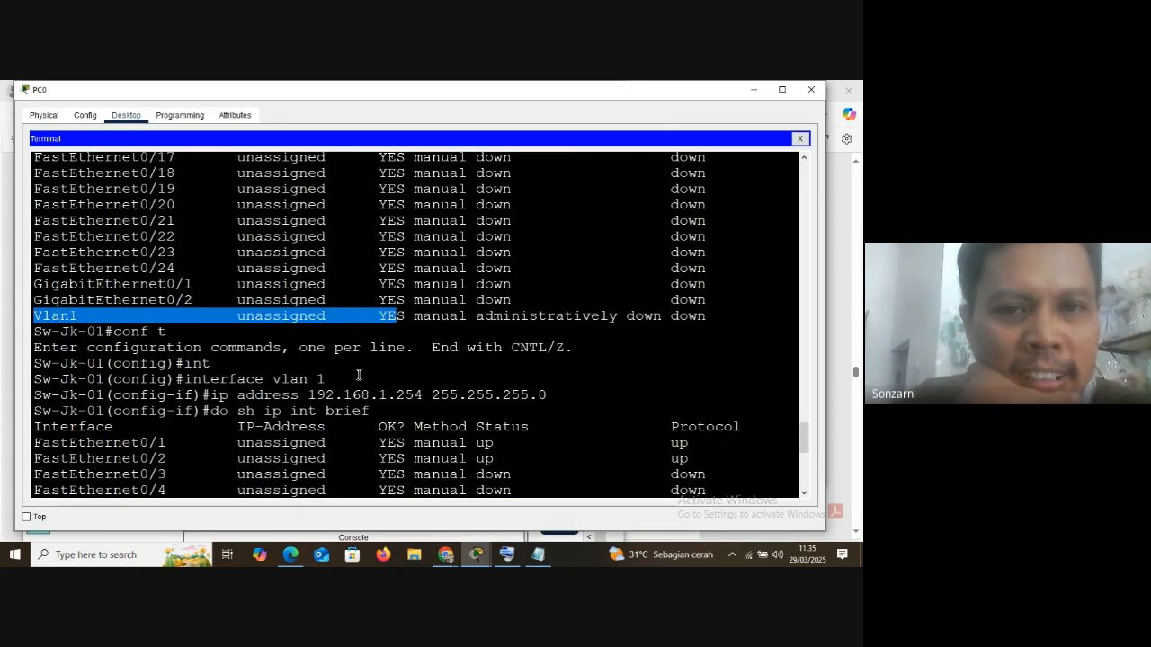
Highlight the Vlan1 status and protocol values in the latest list, and the ip address command above it
scroll(357, 375, "down", 8)
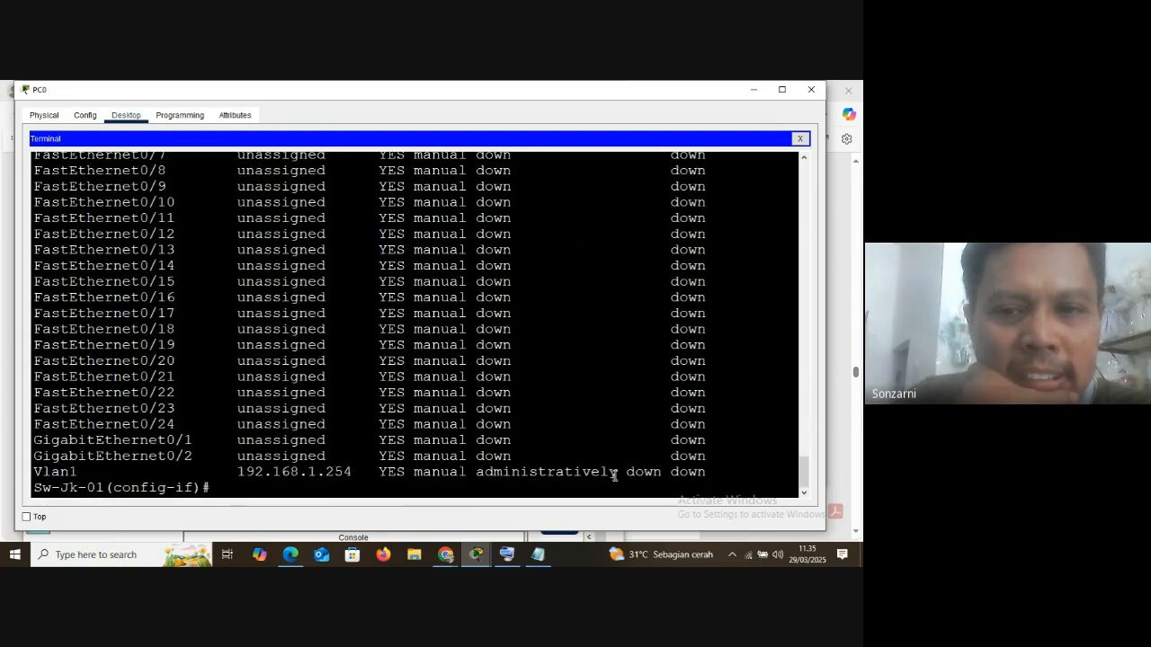
left_click_drag(662, 472, 576, 474)
left_click_drag(662, 471, 707, 472)
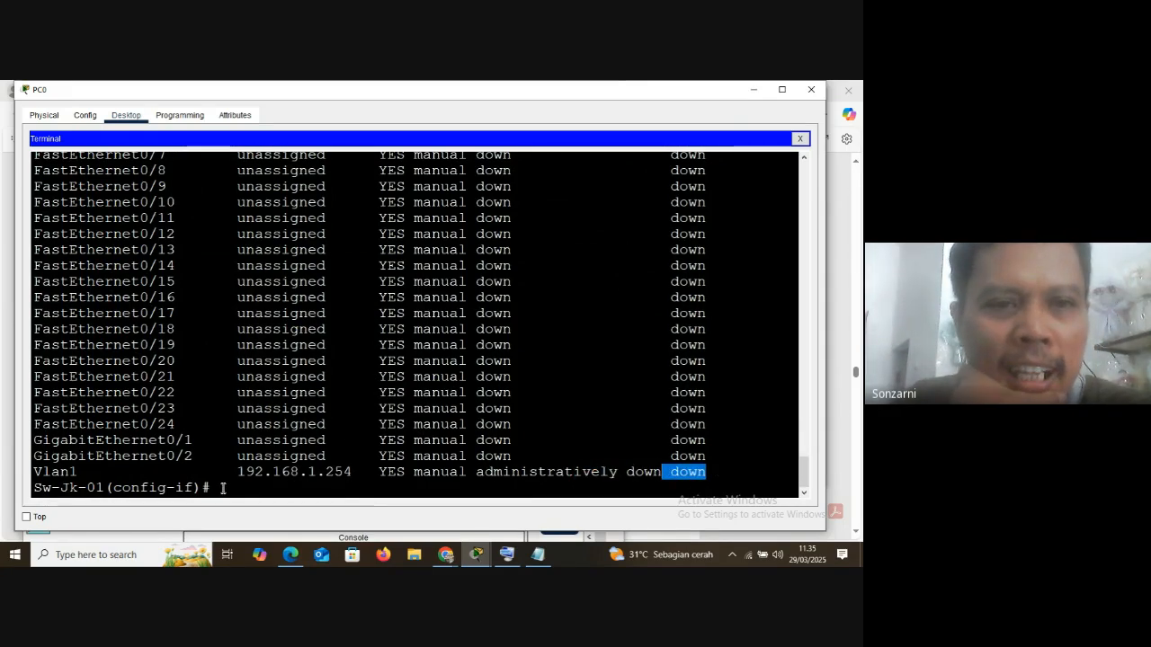
scroll(225, 483, "up", 6)
left_click_drag(210, 278, 561, 280)
scroll(298, 398, "down", 6)
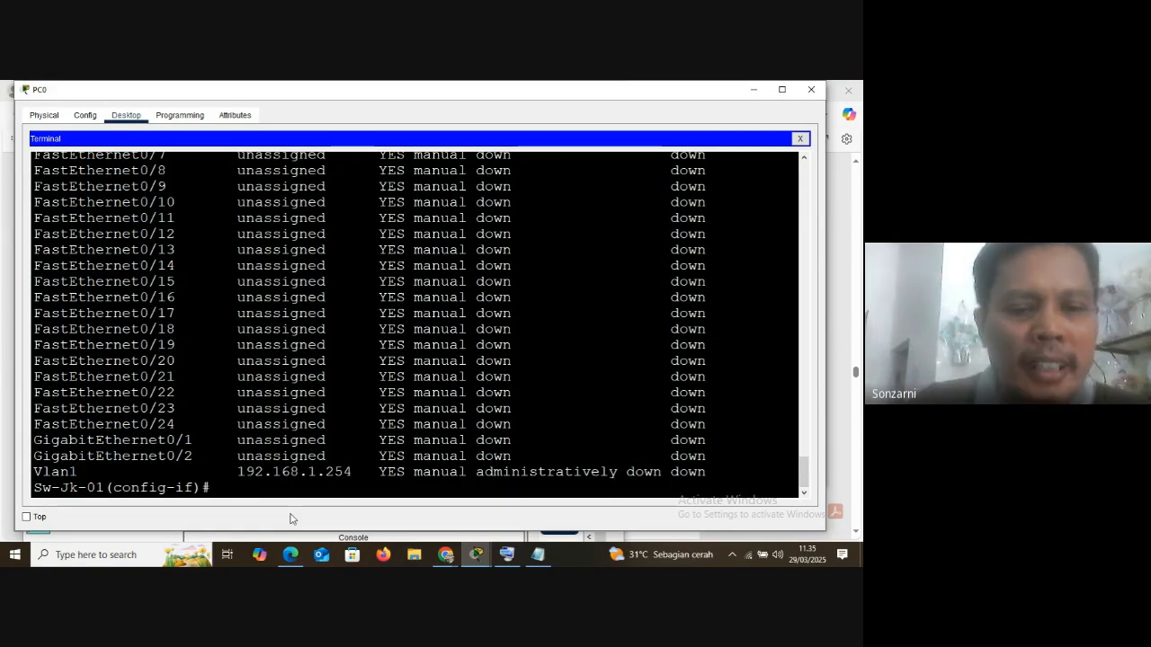
Enable the VLAN 1 interface with the no shutdown command and return to the configuration prompt
type("no sht")
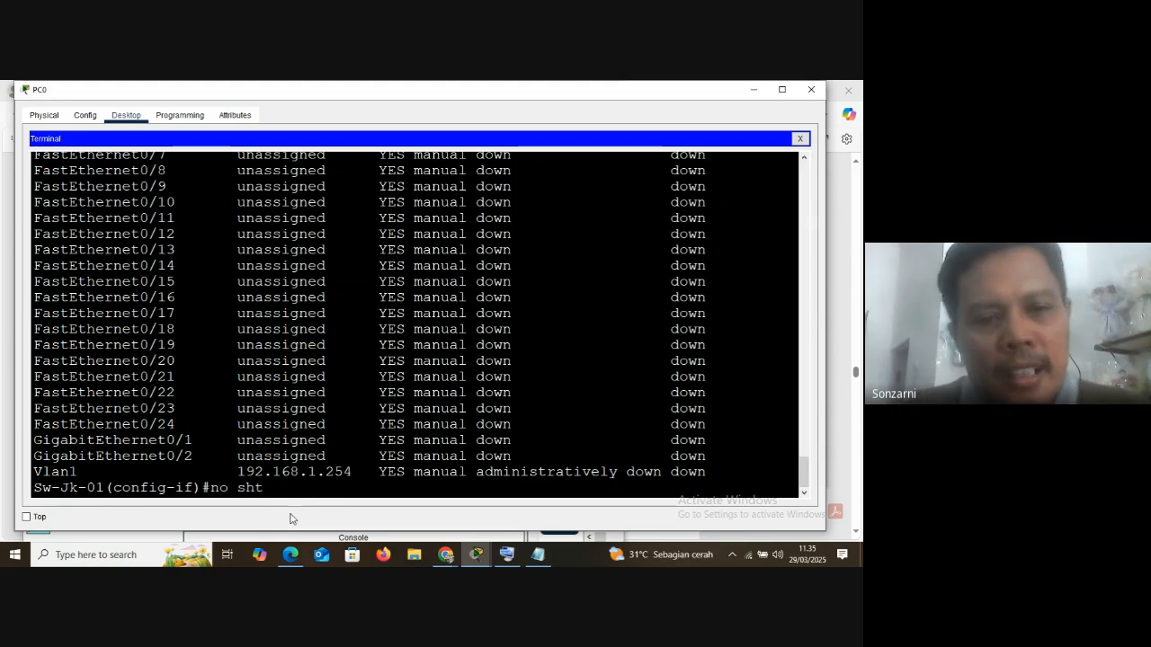
key("BackSpace")
type("ut")
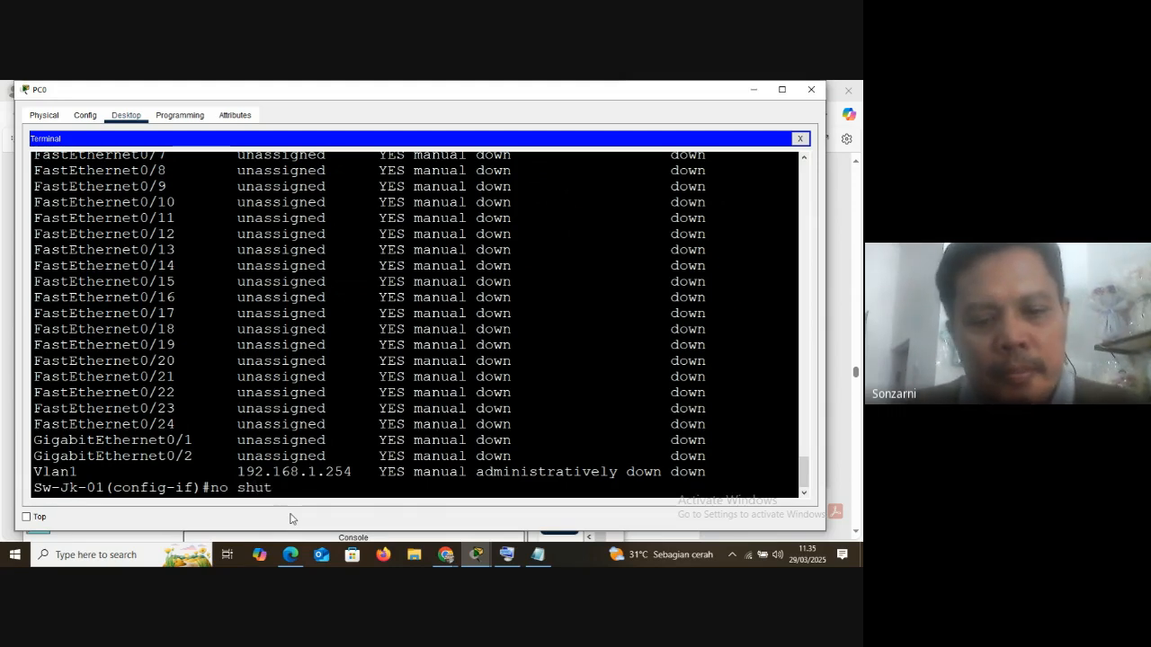
type("down")
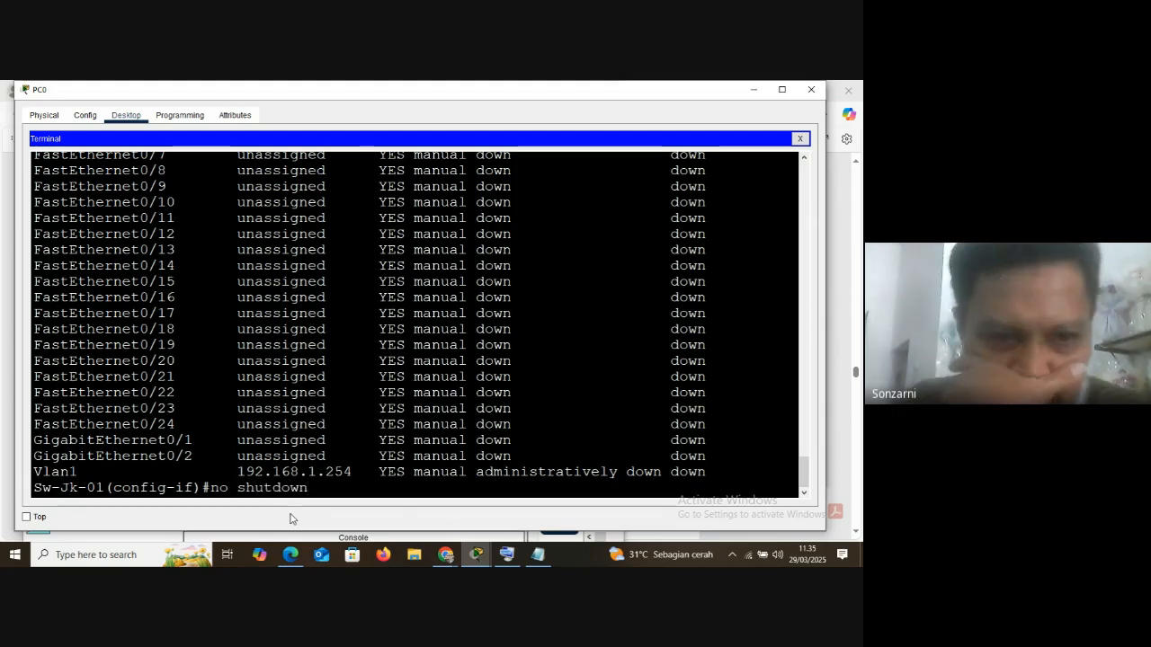
key("Return")
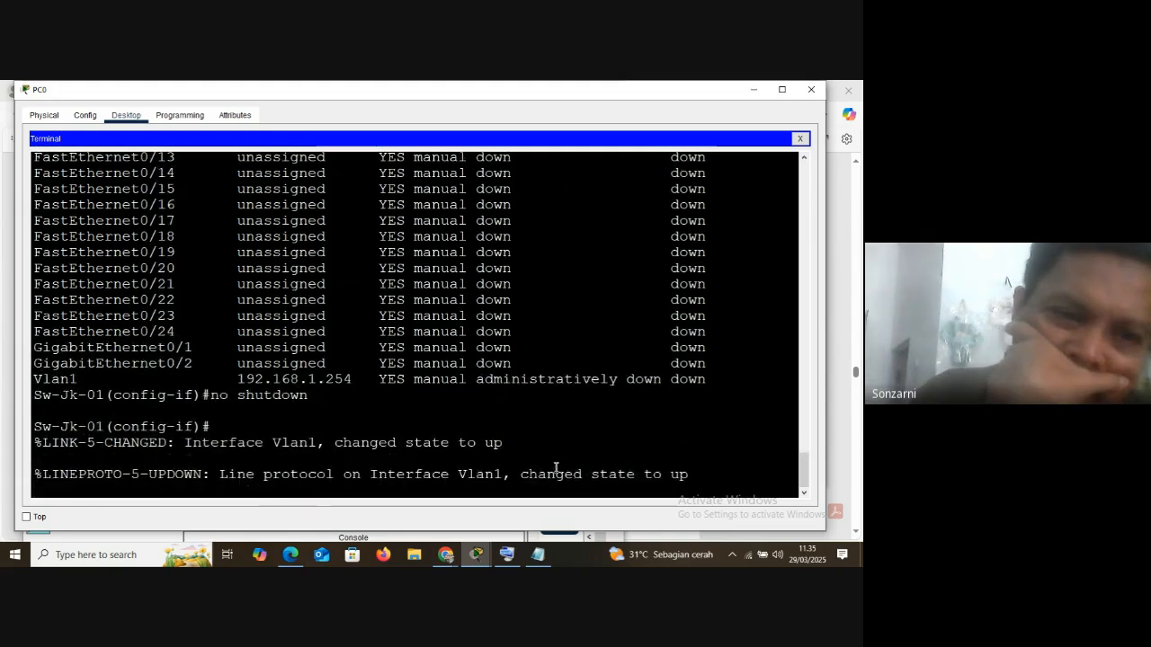
key("Return")
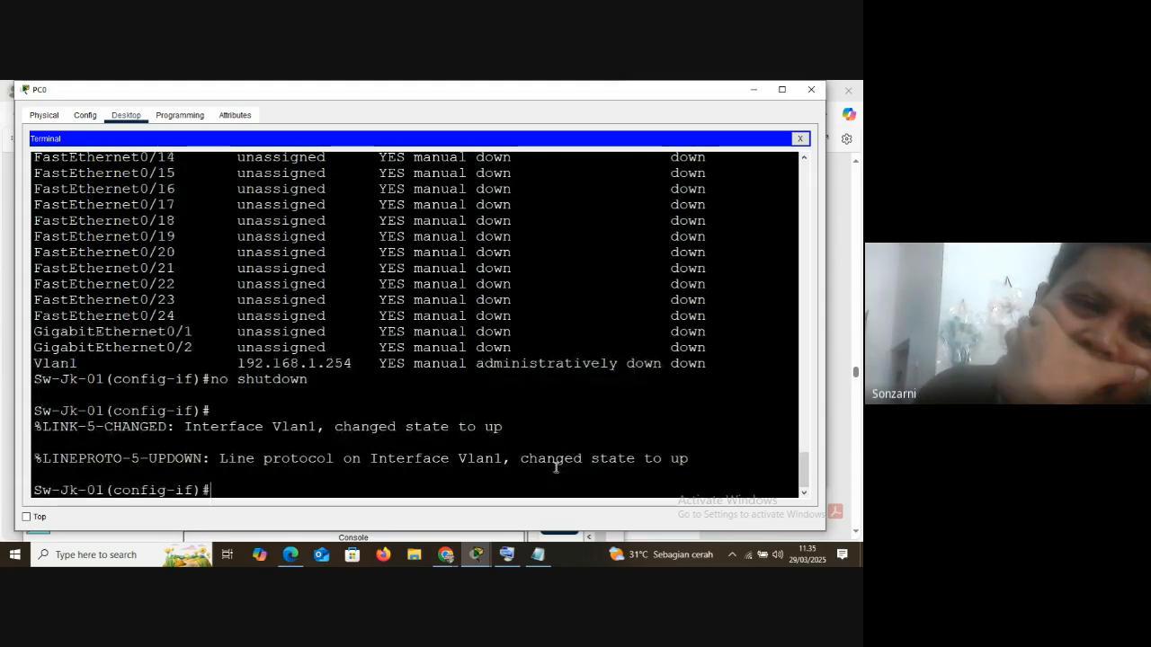
Run do sh ip int br to list the interface status again after enabling VLAN 1
type("do sh ")
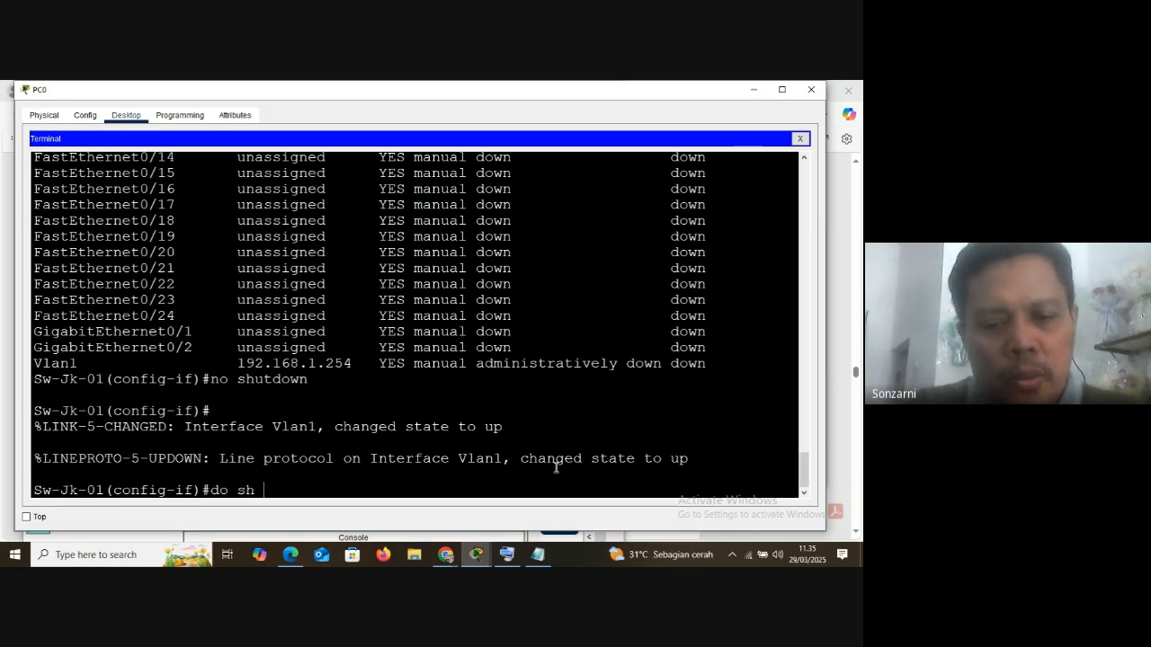
type("ip int ")
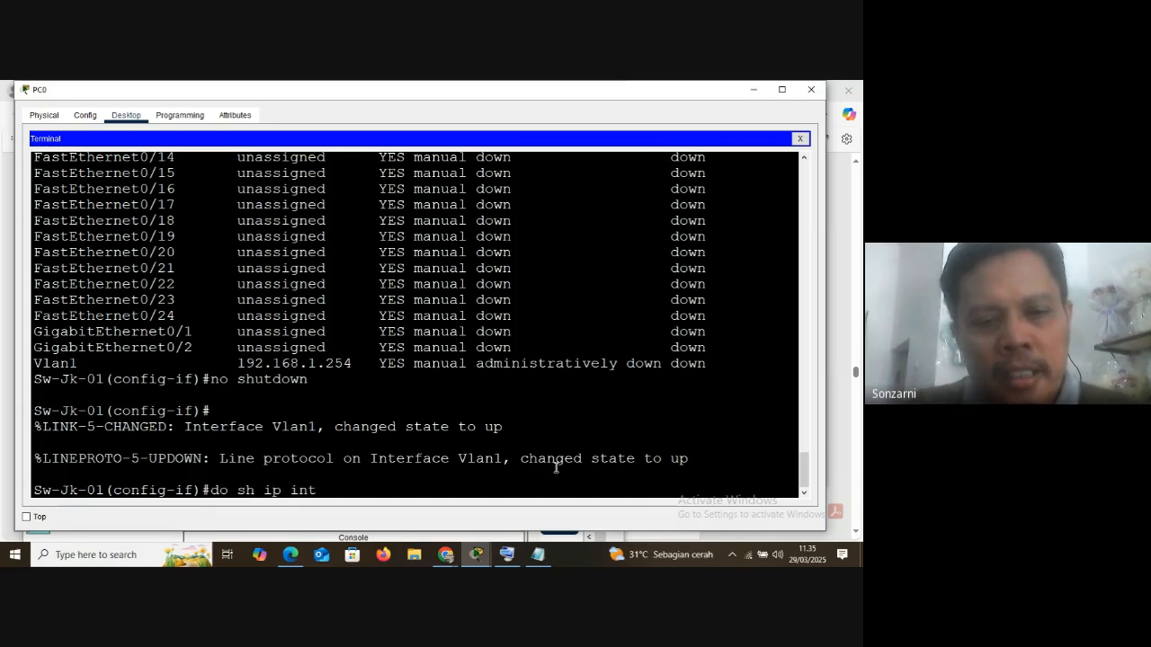
type("br")
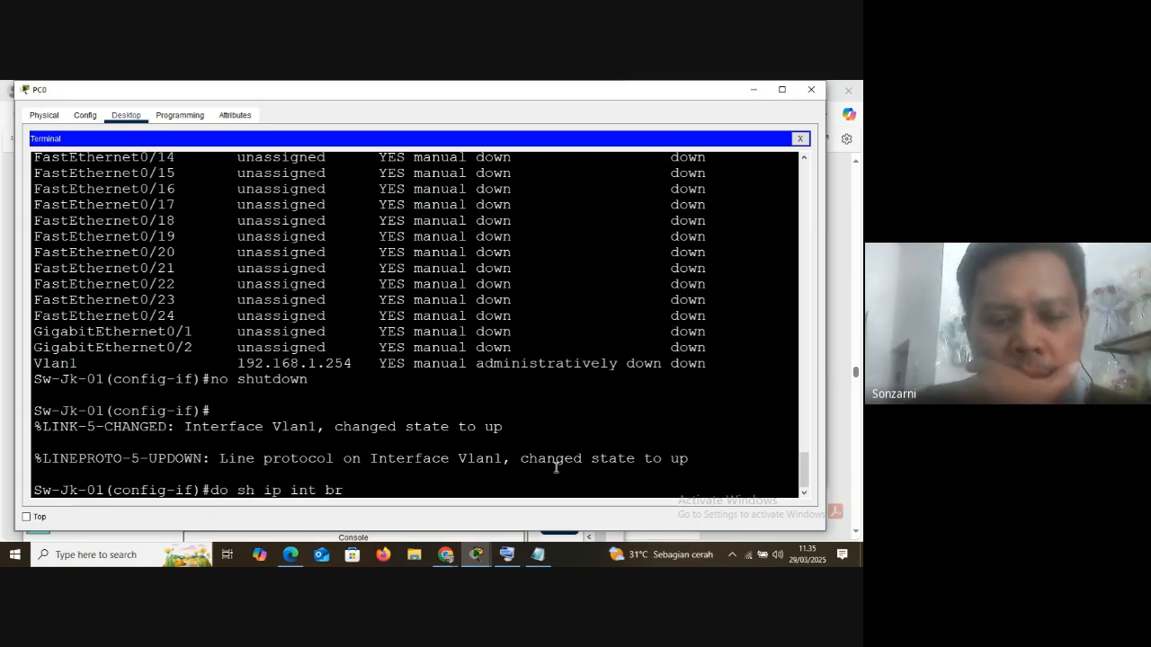
key("Return")
key("space")
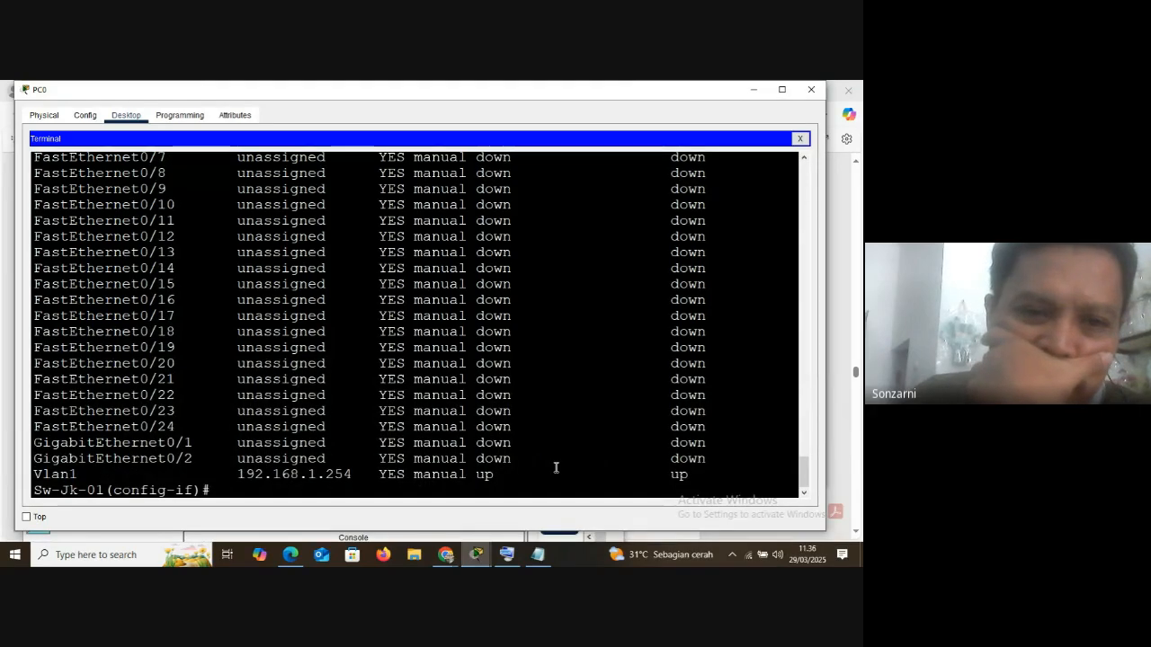
Highlight Vlan1's status, protocol and IP address in the new list, and review the preceding commands in the terminal output
double_click(477, 475)
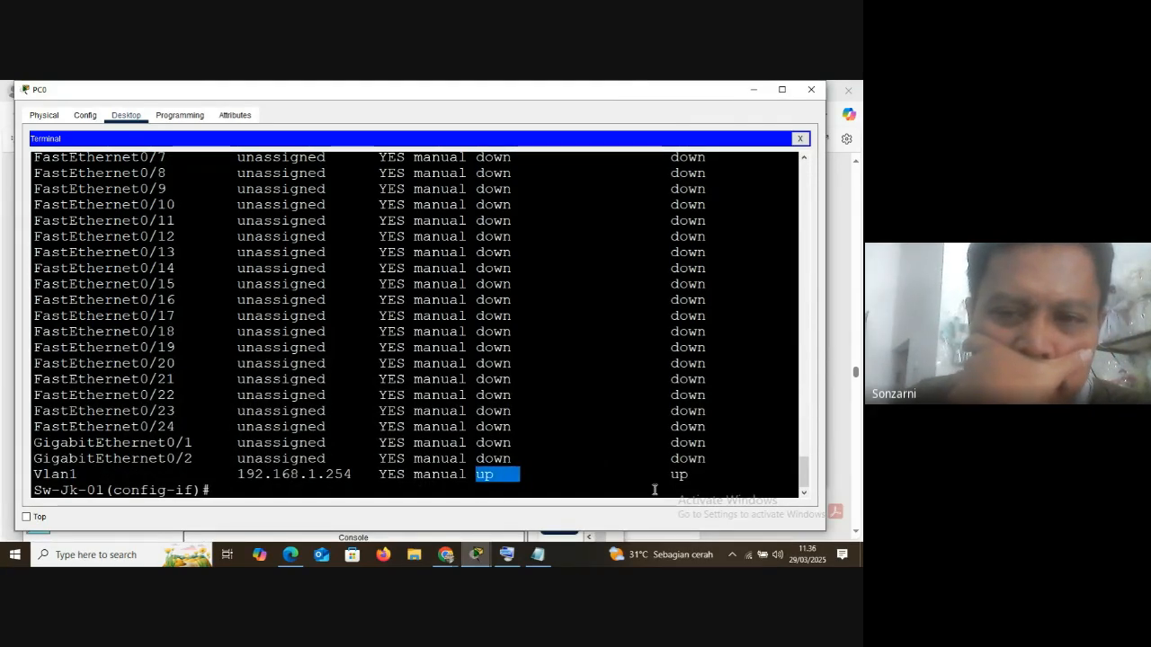
double_click(676, 475)
left_click_drag(242, 475, 356, 475)
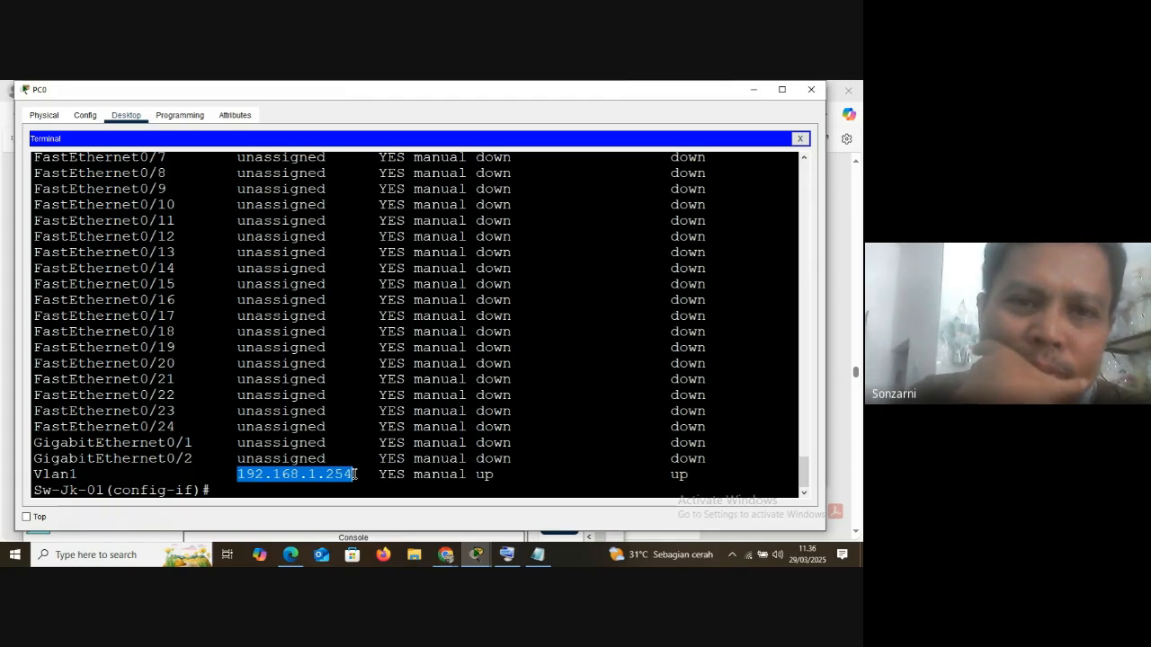
scroll(302, 460, "up", 5)
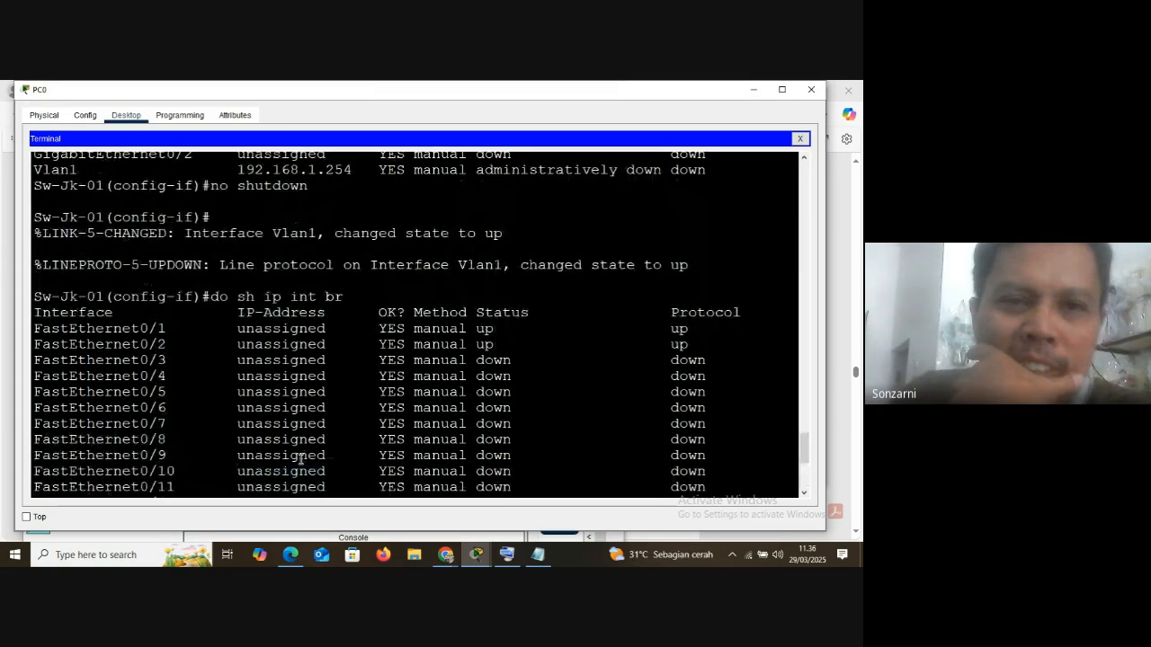
scroll(301, 460, "up", 20)
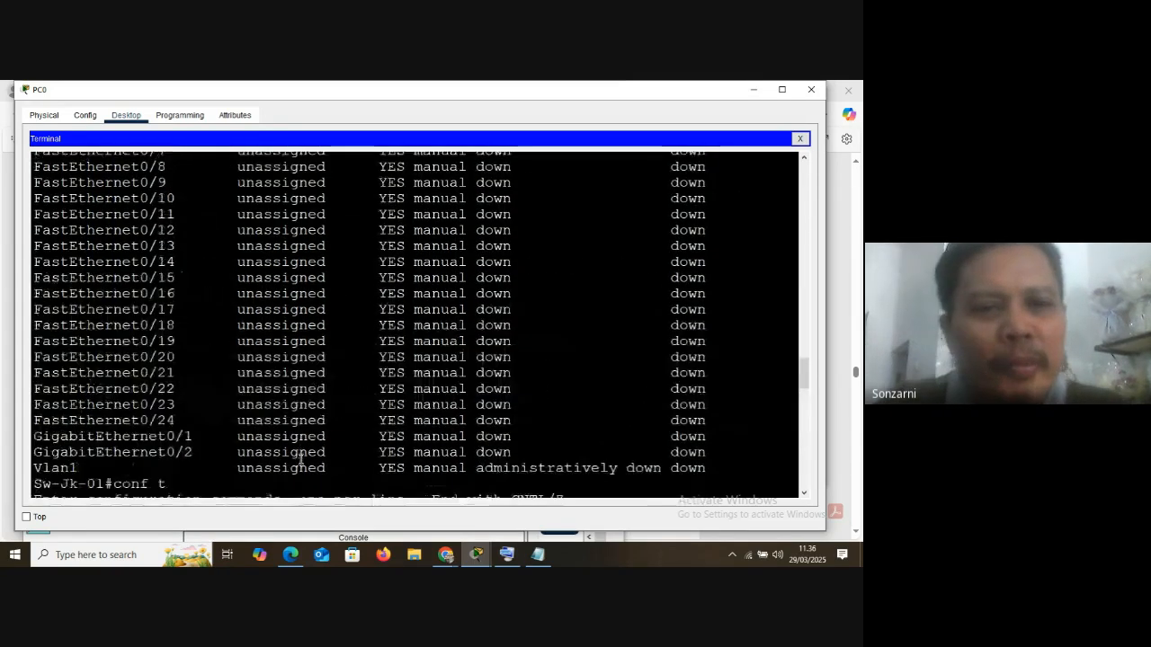
scroll(301, 460, "up", 5)
scroll(302, 460, "down", 15)
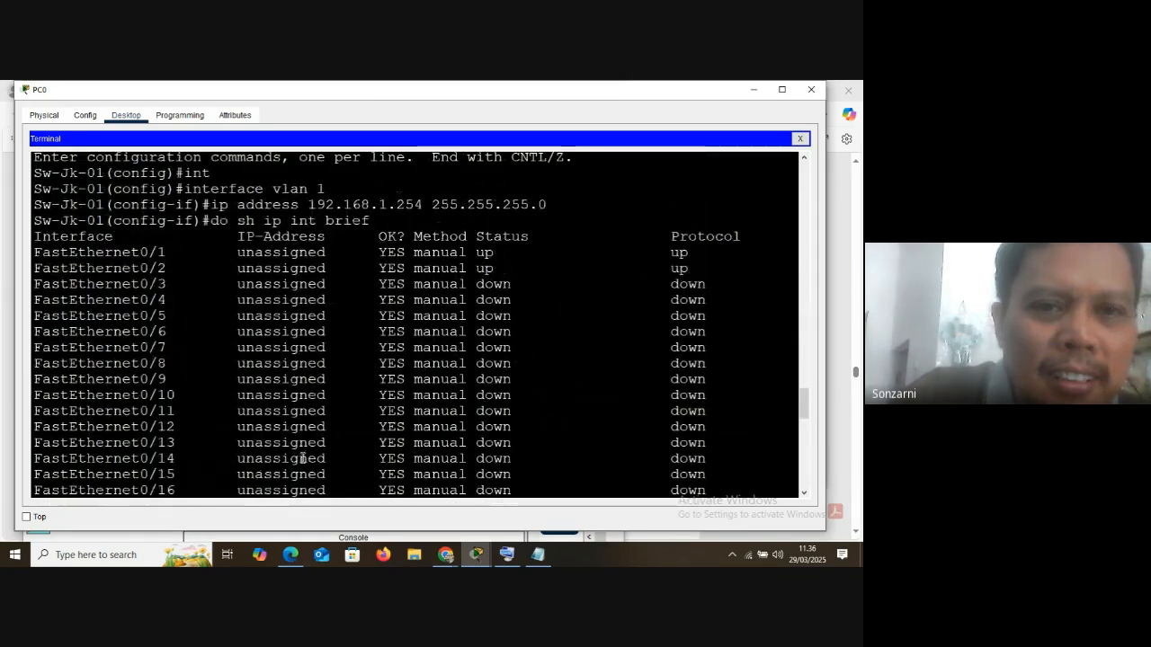
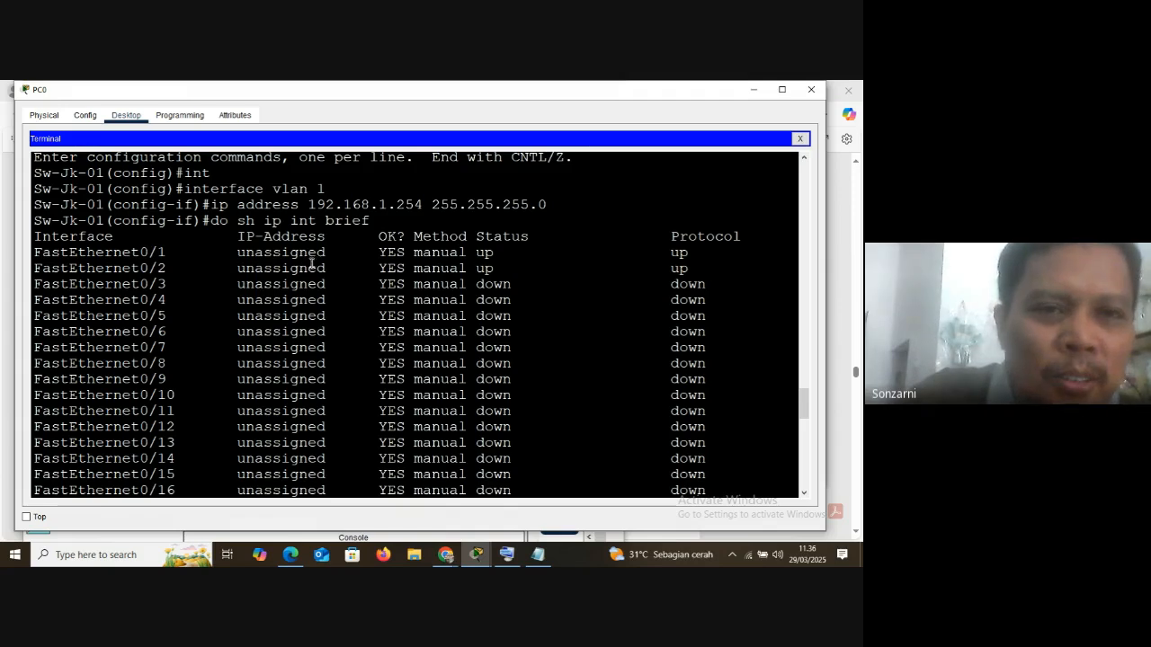
Switch to Notepad and add the lines "hostname" and "enable secret" below the TCP/IP Layer note, after a blank line
left_click(537, 555)
left_click(342, 459)
key("Return")
key("Return")
type("h")
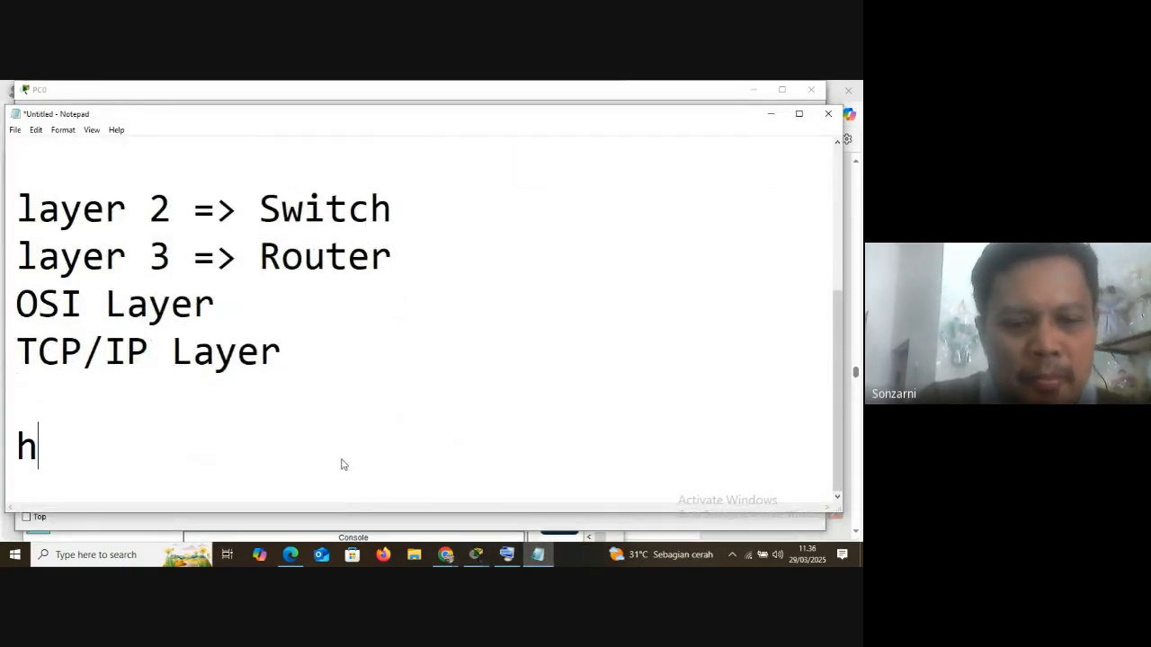
type("ostname")
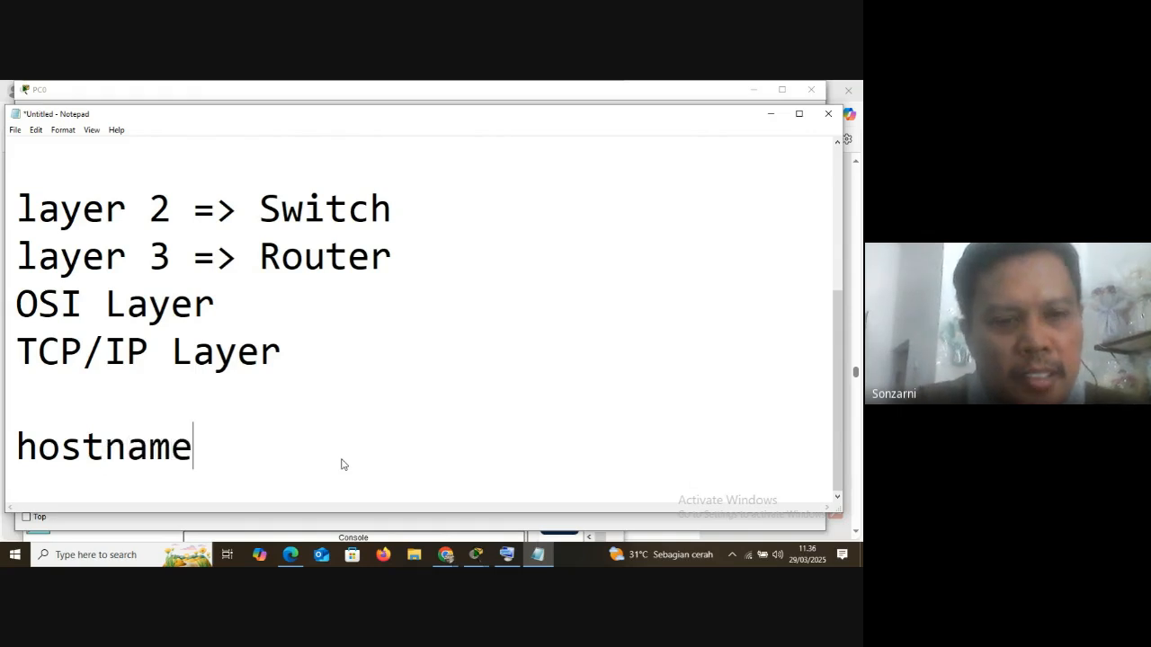
key("Return")
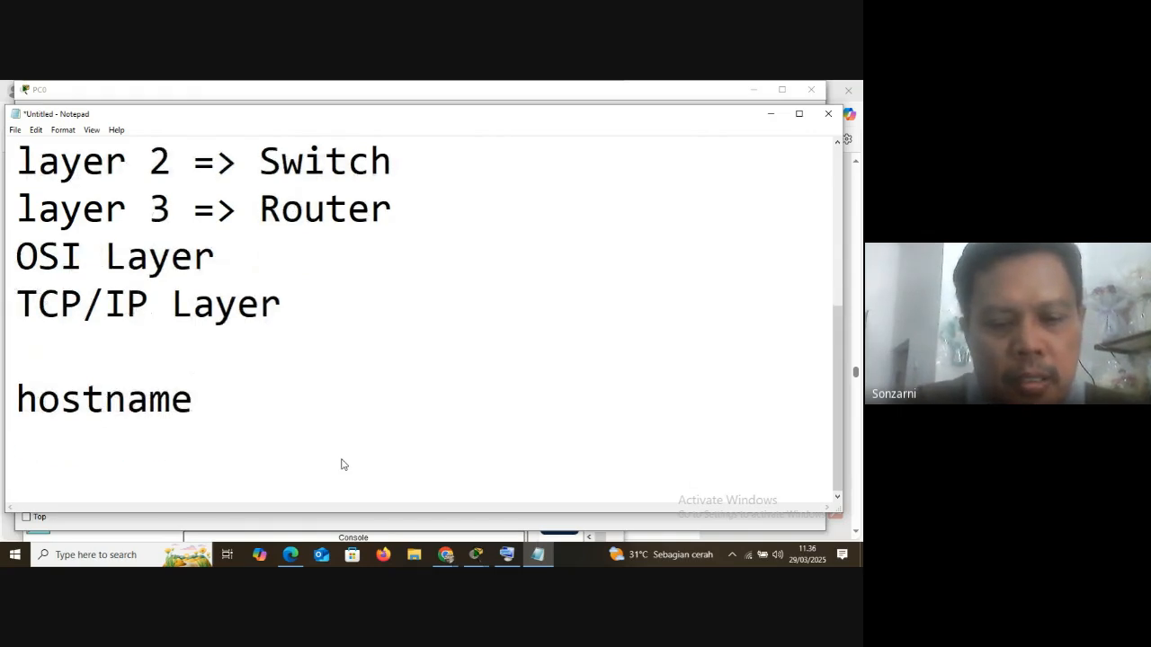
type("enable sec")
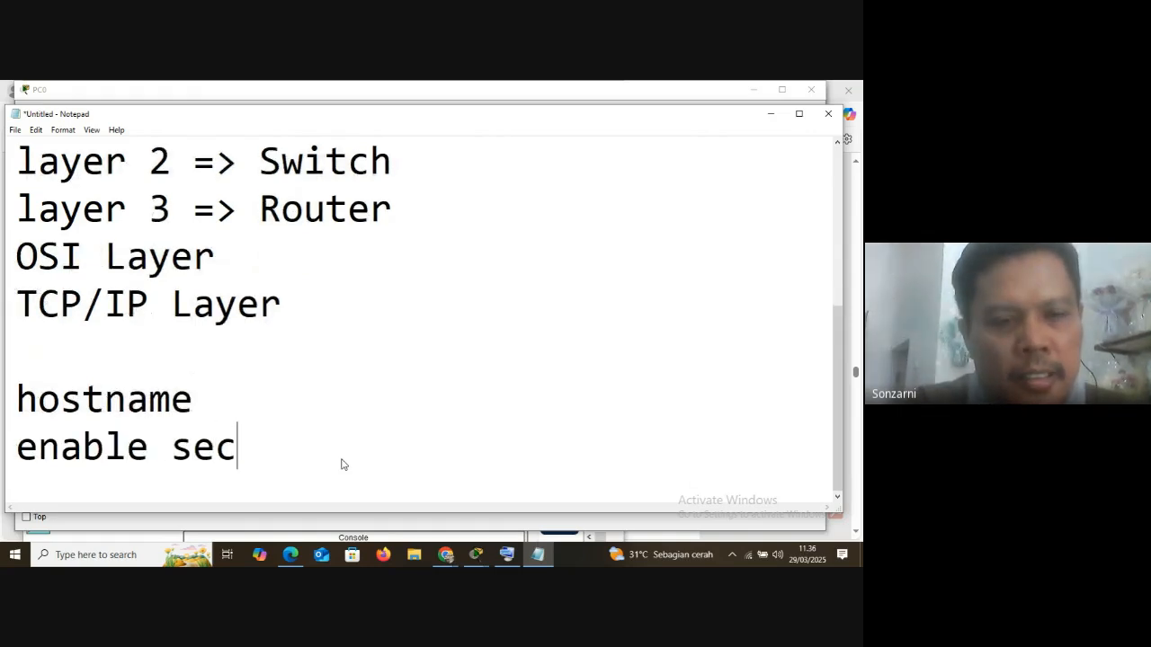
type("ret")
key("Return")
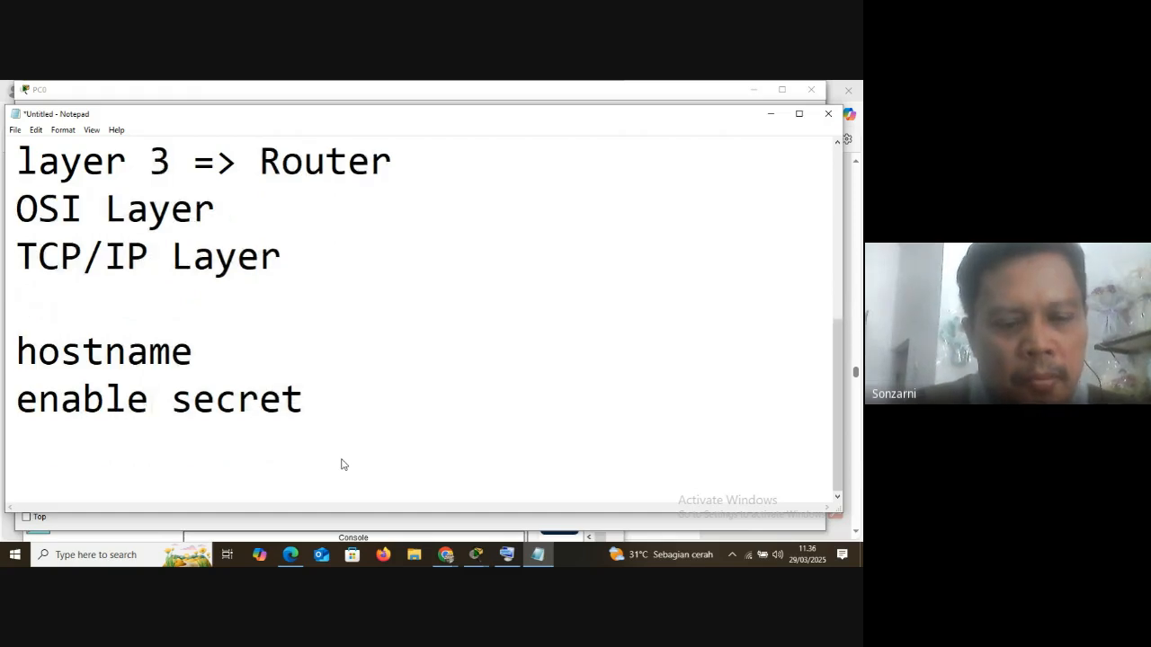
Add "service password-encryption" and "banner" as separate lines to the command list
type("ser")
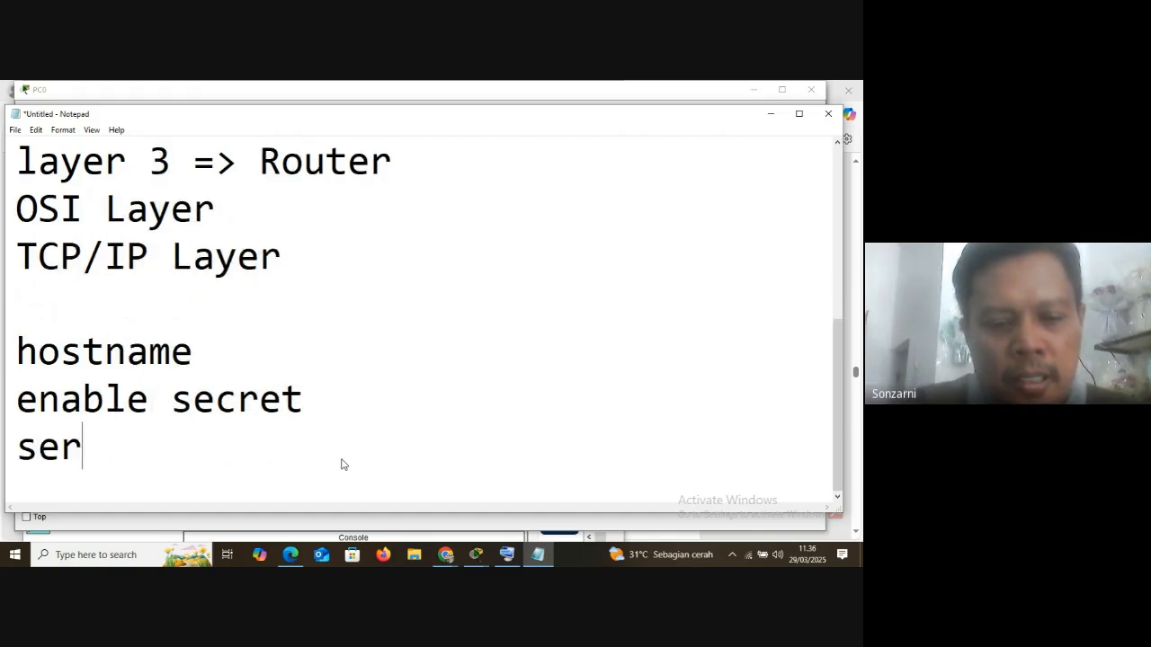
type("vice pa")
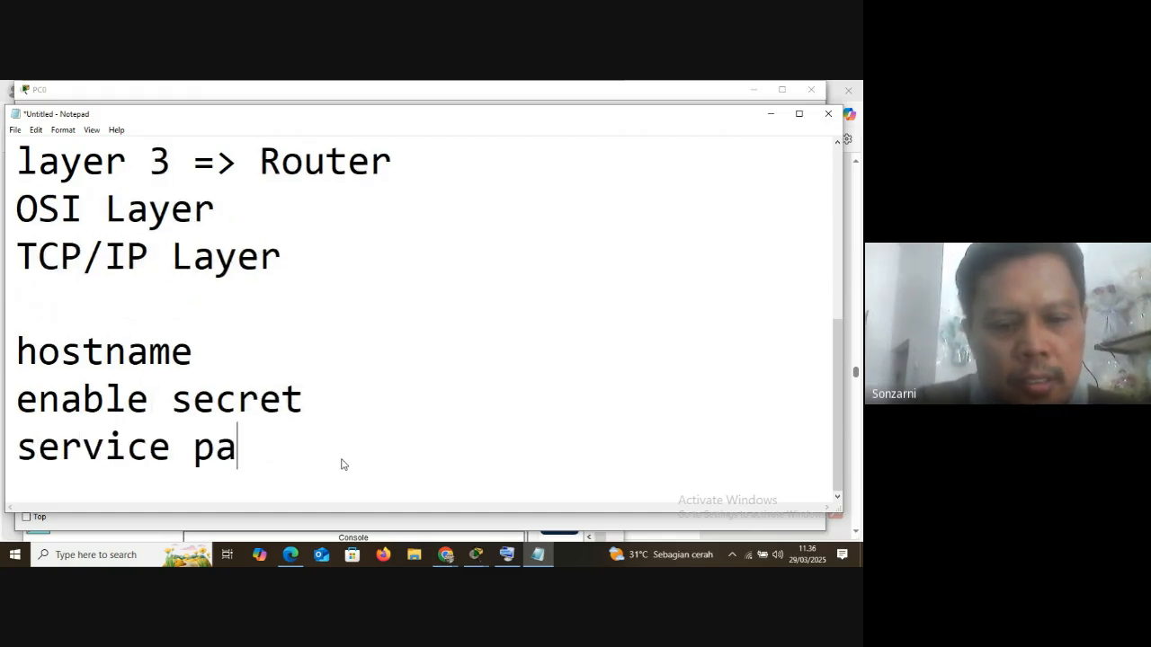
type("ssword-")
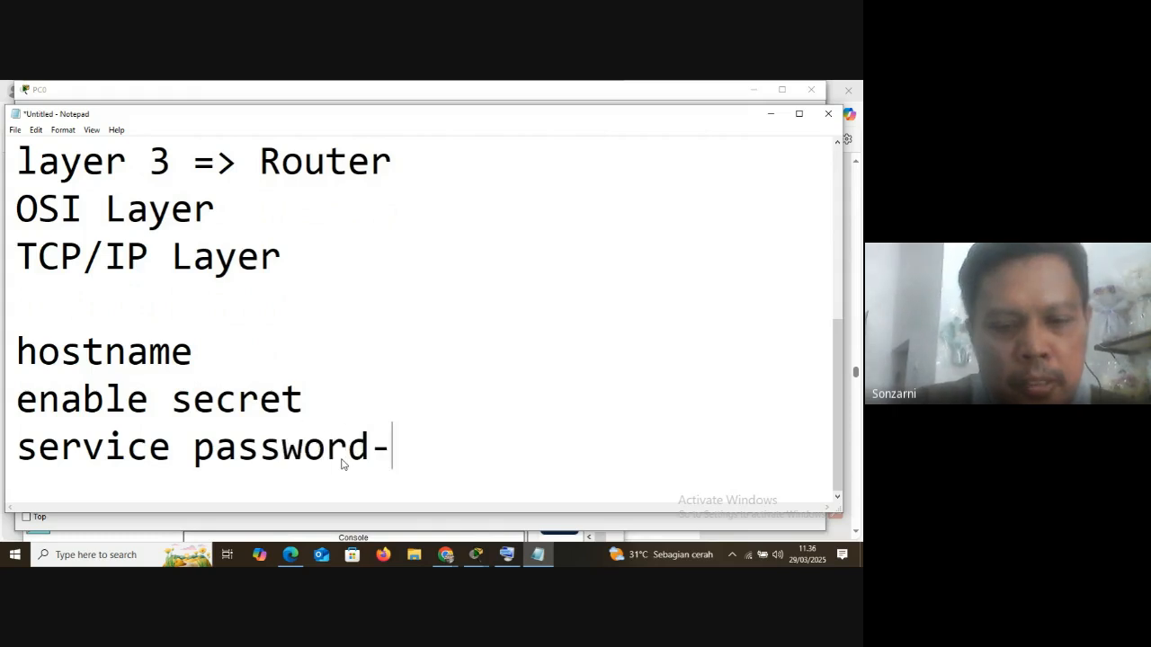
type("encryp")
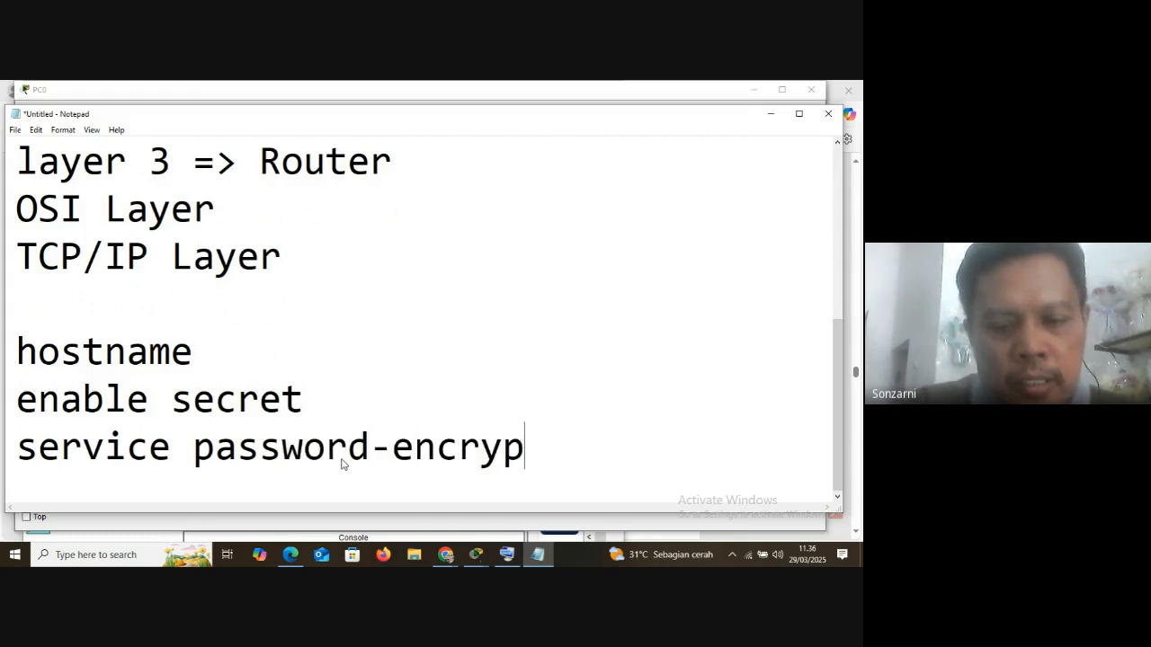
type("tion")
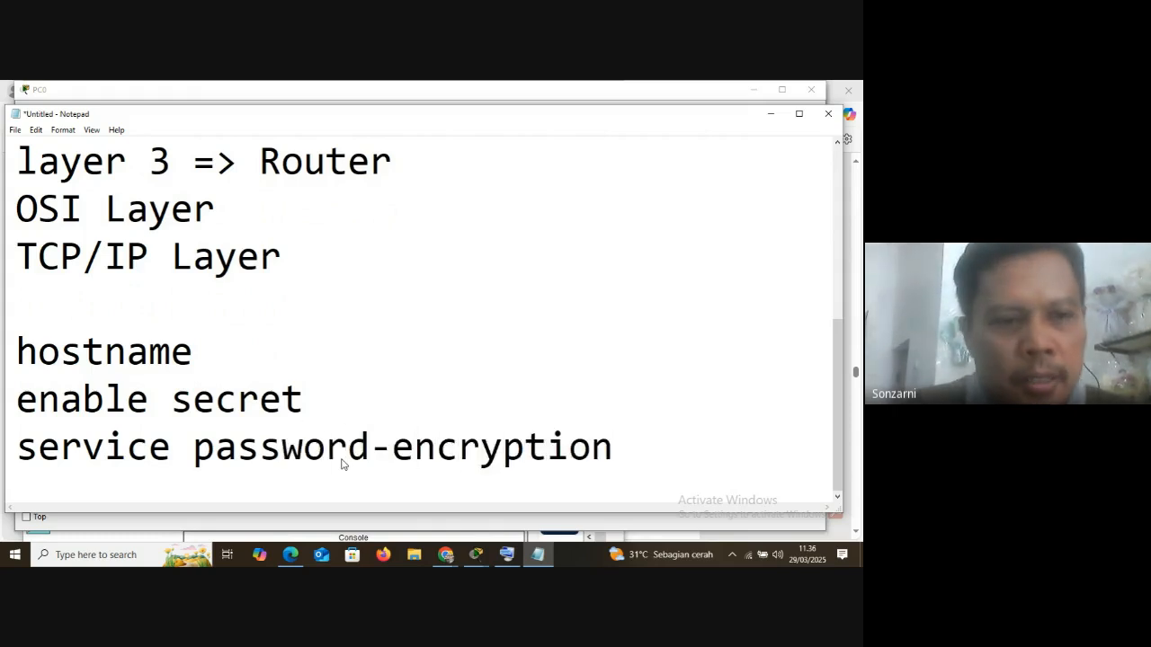
key("Return")
type("bann")
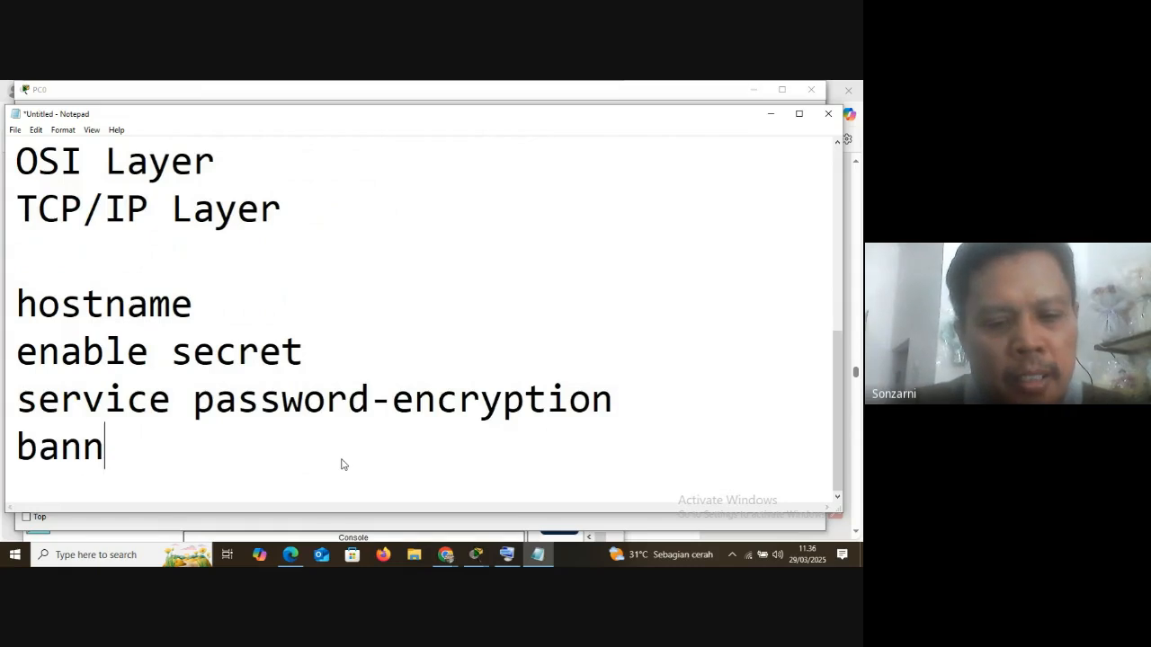
type("er")
key("Return")
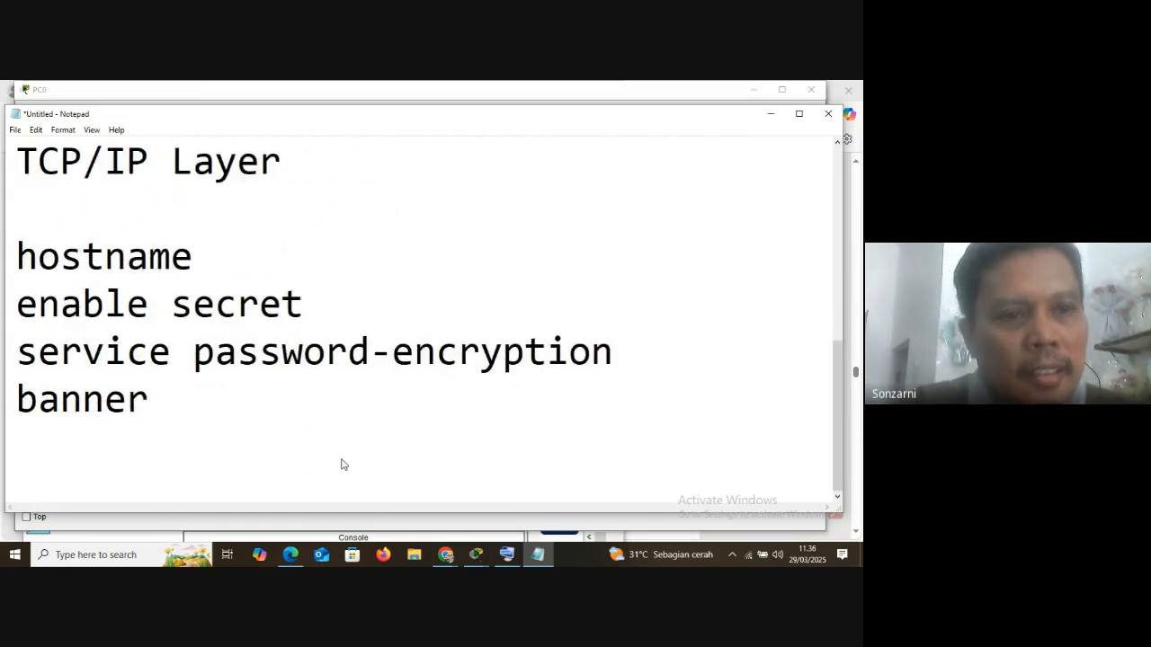
Add the lines "line console 0" and "line vty 0 4" to the command list
type("line con")
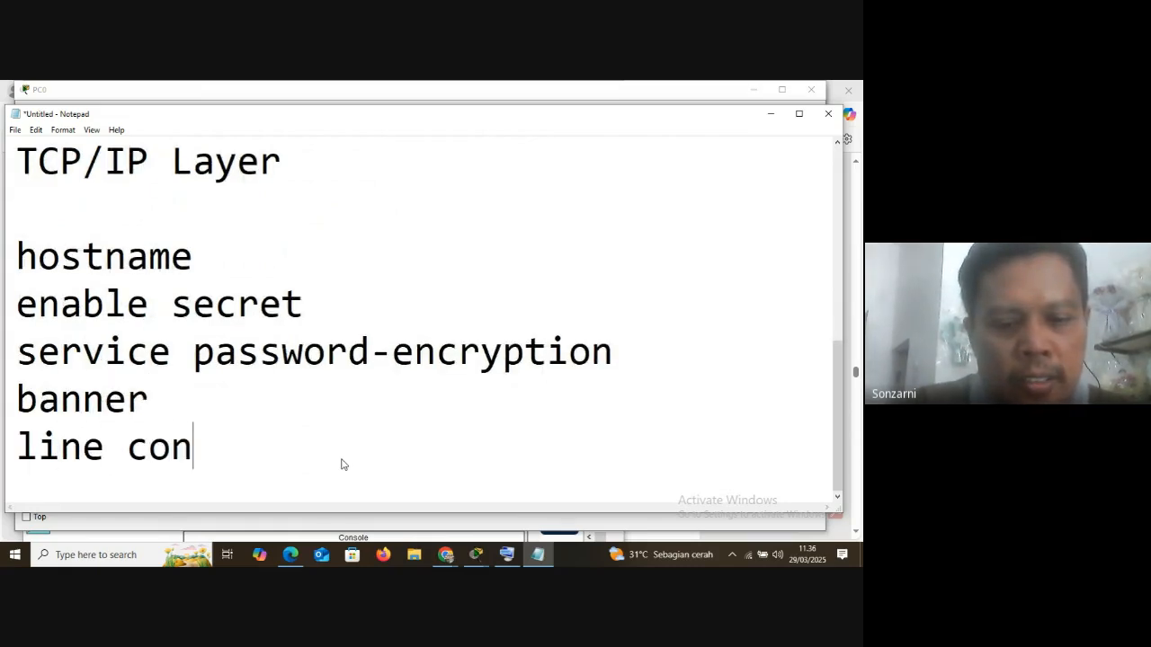
type("sole 0")
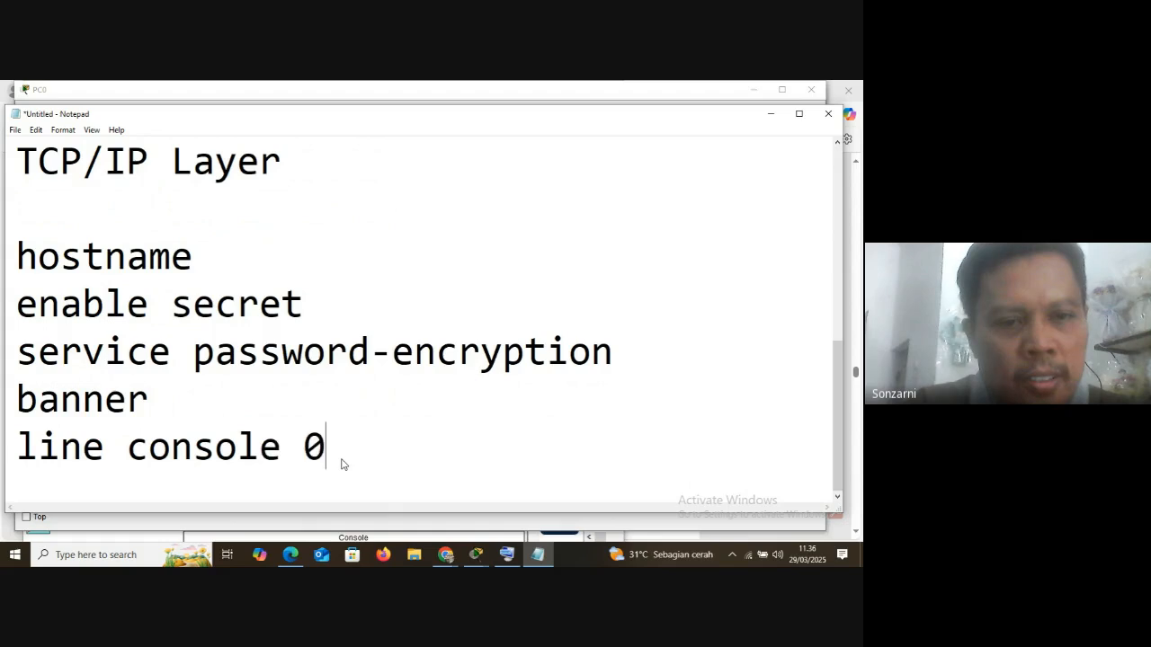
key("Return")
type("line ")
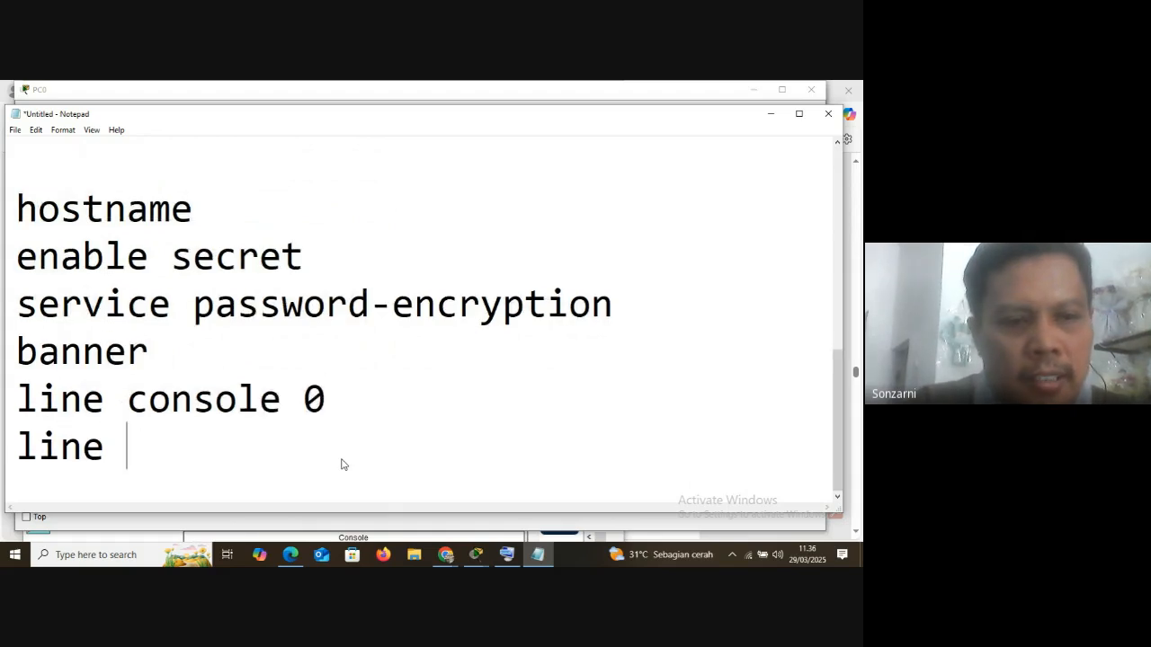
type("vty0")
key("BackSpace")
type("0 4")
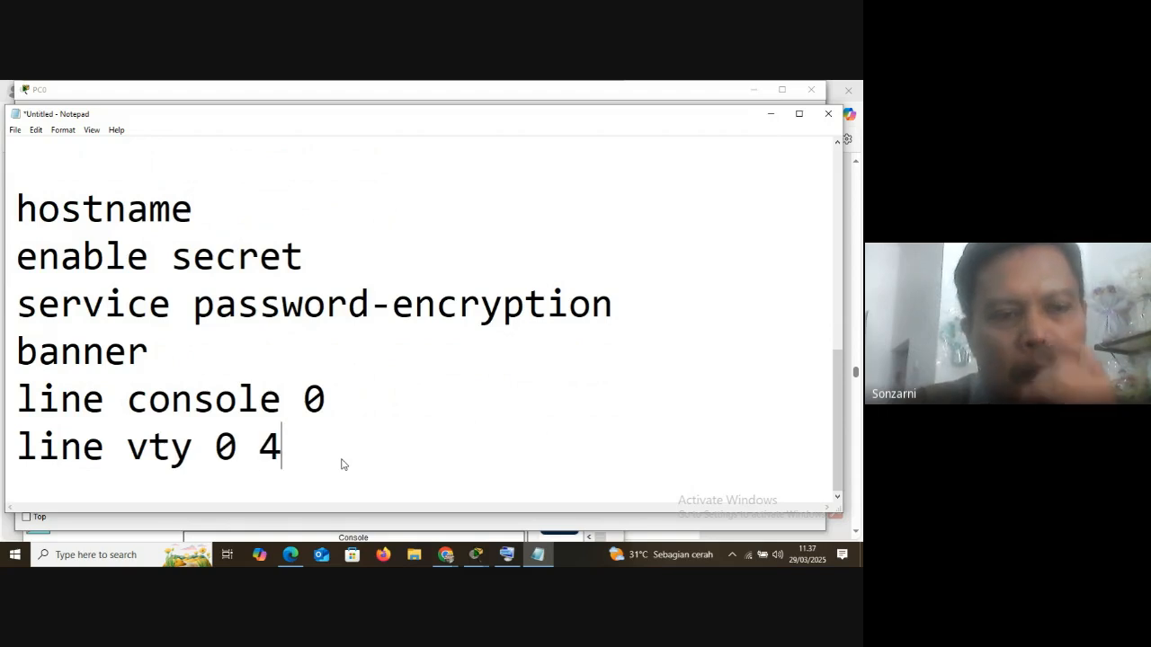
Highlight the start of each command in the list in turn, from hostname through line vty 0 4
left_click_drag(16, 209, 62, 209)
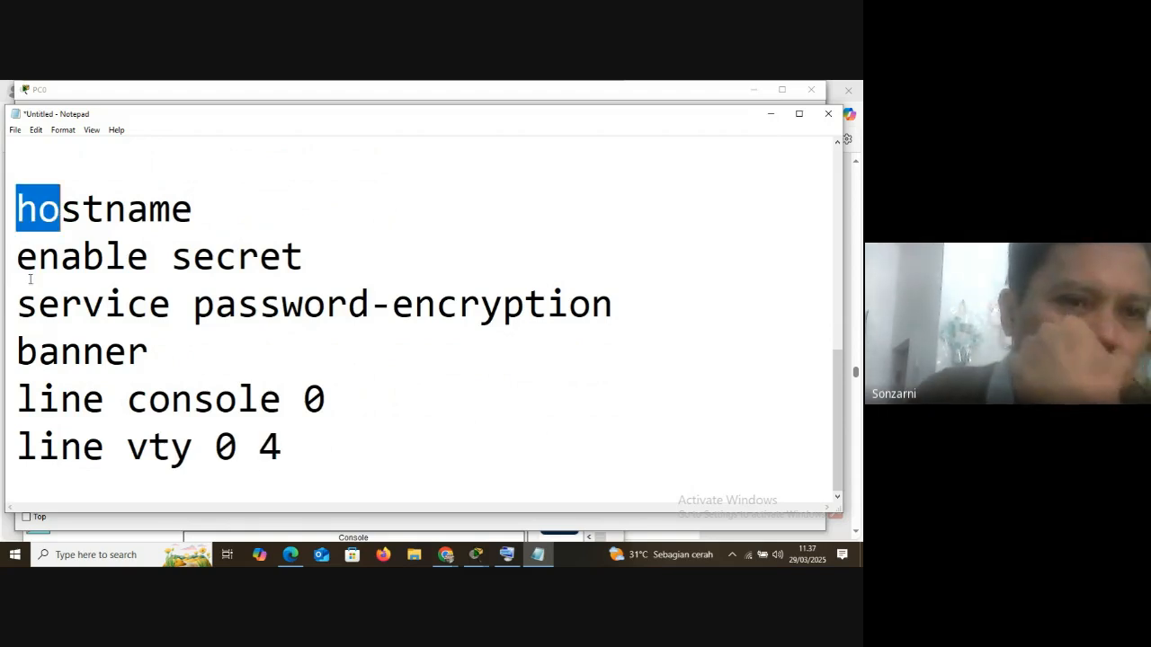
left_click_drag(16, 257, 38, 258)
left_click_drag(16, 304, 57, 306)
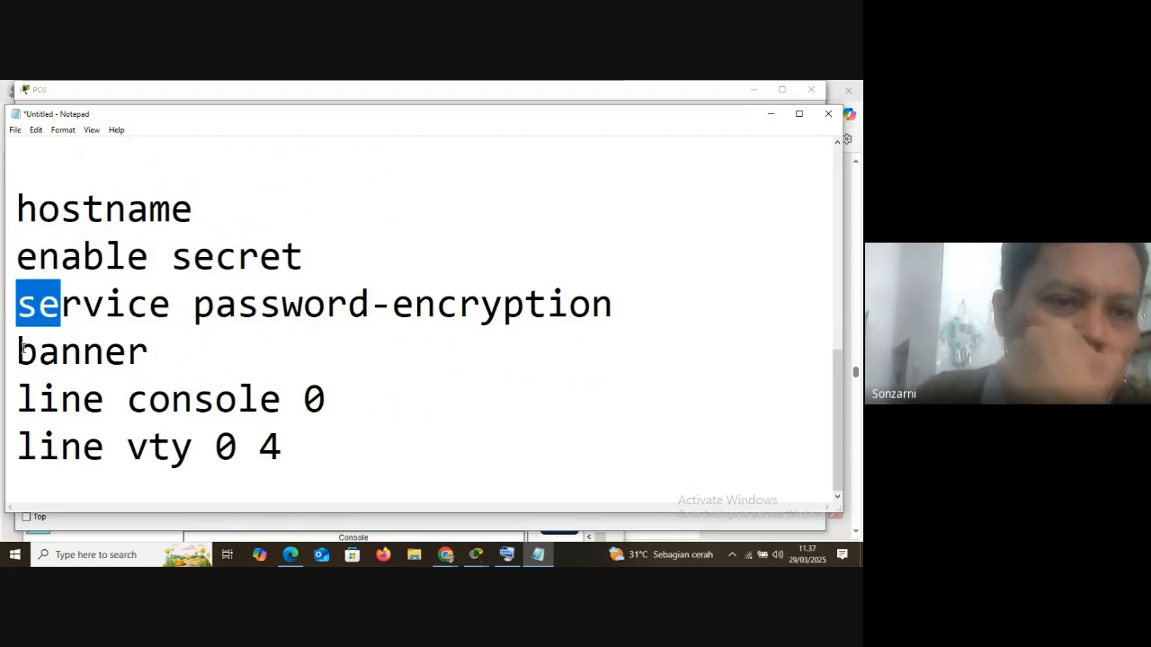
left_click_drag(21, 350, 40, 353)
left_click_drag(18, 399, 146, 450)
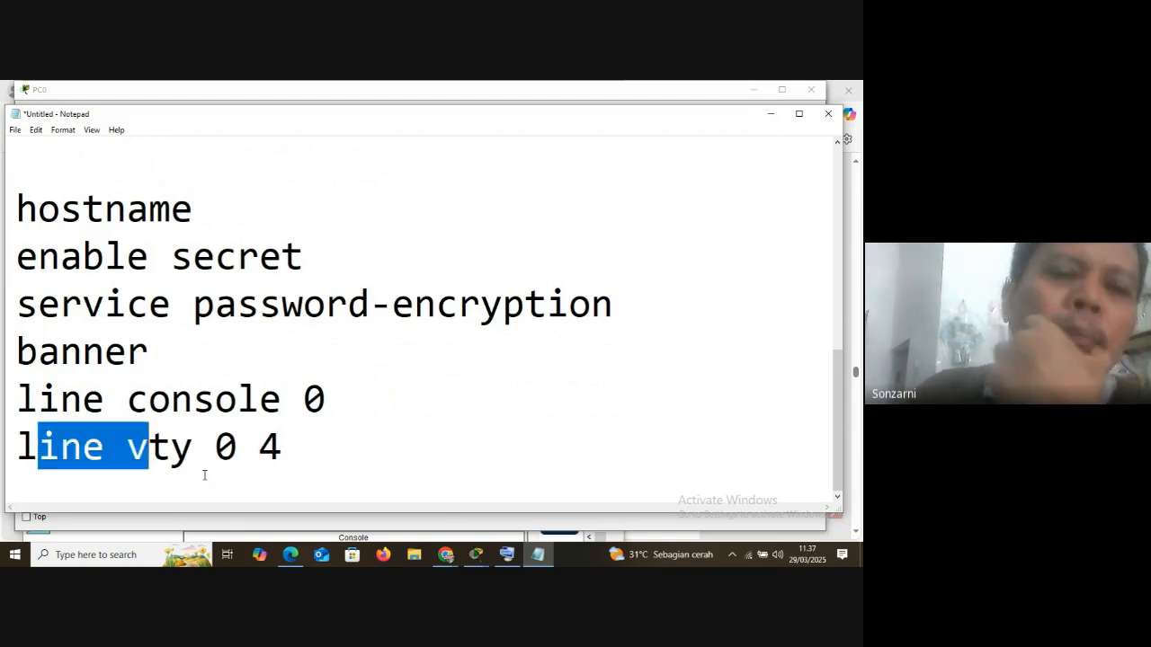
left_click(419, 494)
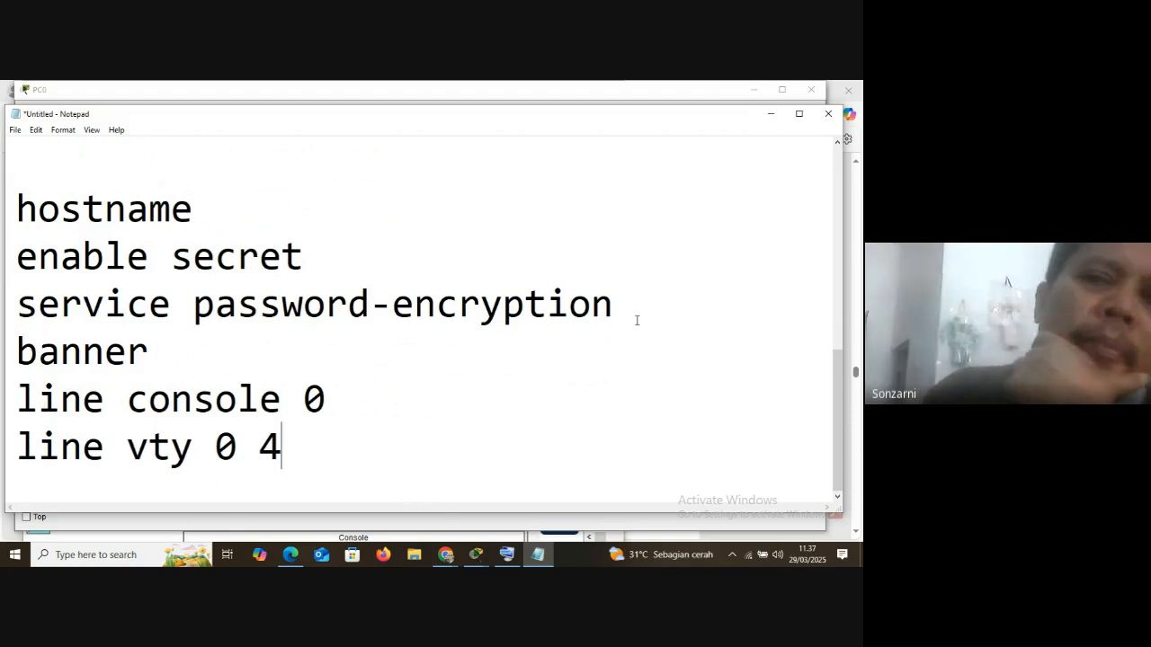
Switch back to the PC0 terminal and review the Vlan1 entry and the no shutdown command in the output
left_click(771, 115)
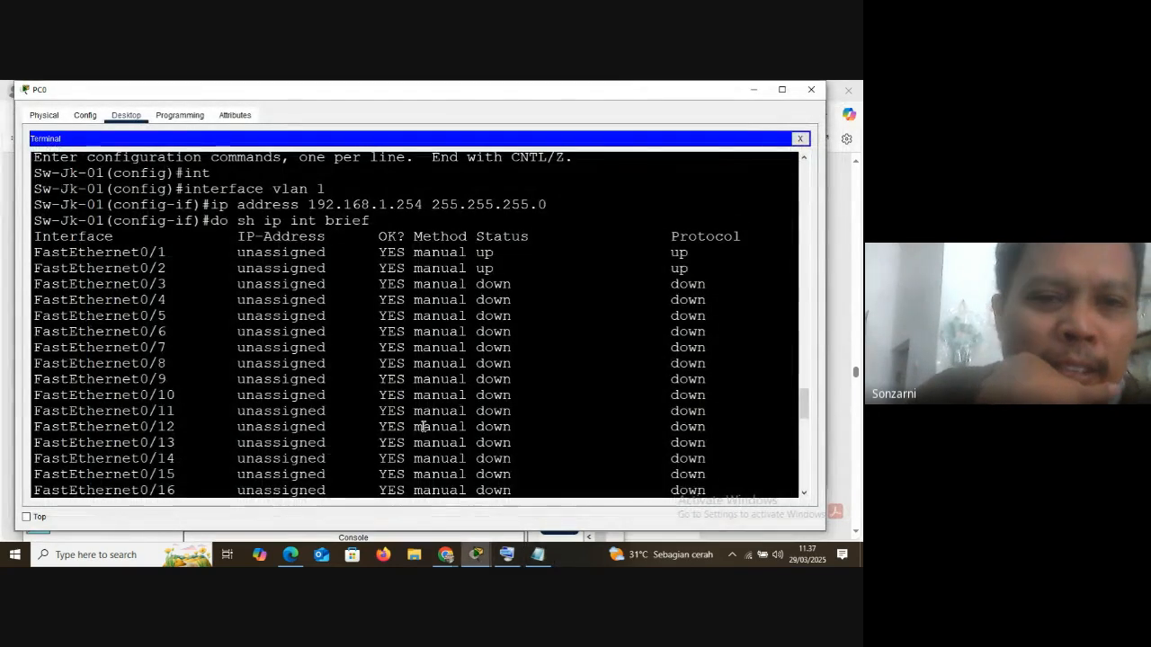
scroll(363, 448, "down", 5)
scroll(341, 442, "down", 10)
scroll(332, 439, "up", 10)
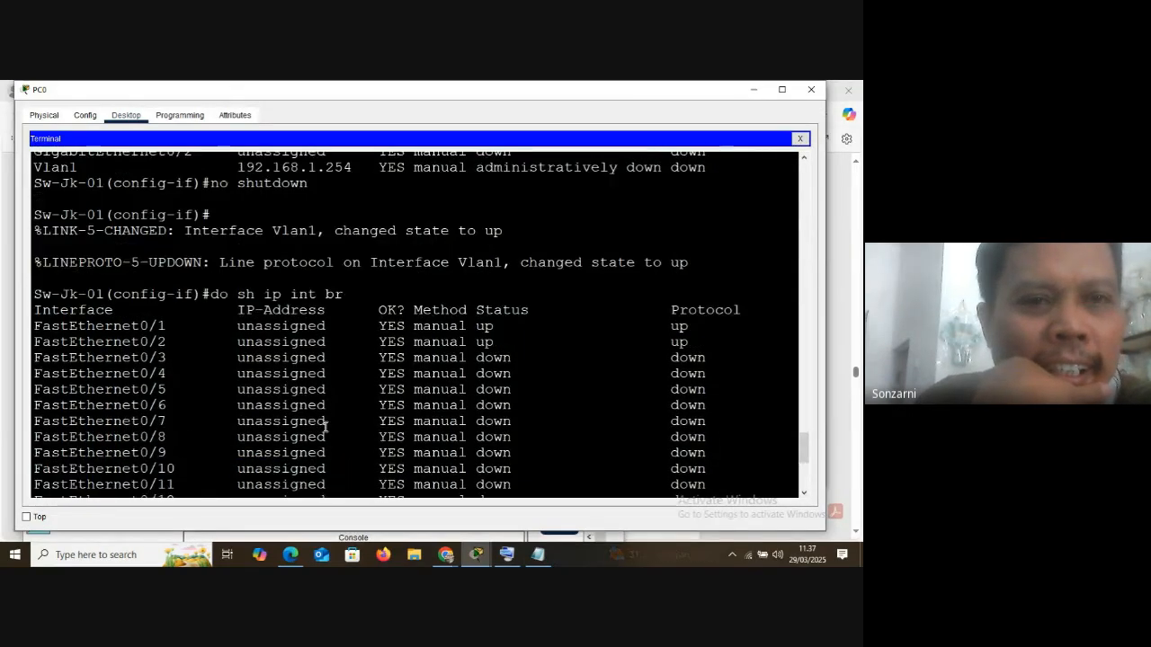
Highlight the line vty 0 4 entry in the Notepad list, and return to the PC0 terminal
left_click(537, 554)
left_click_drag(16, 447, 283, 447)
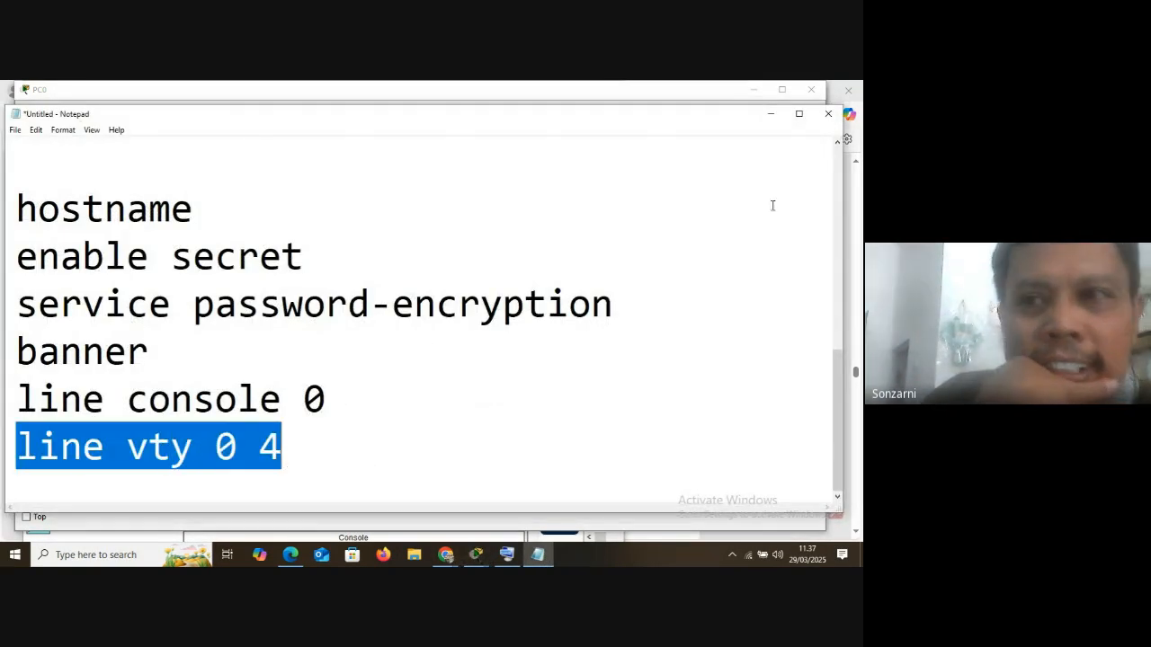
left_click(771, 115)
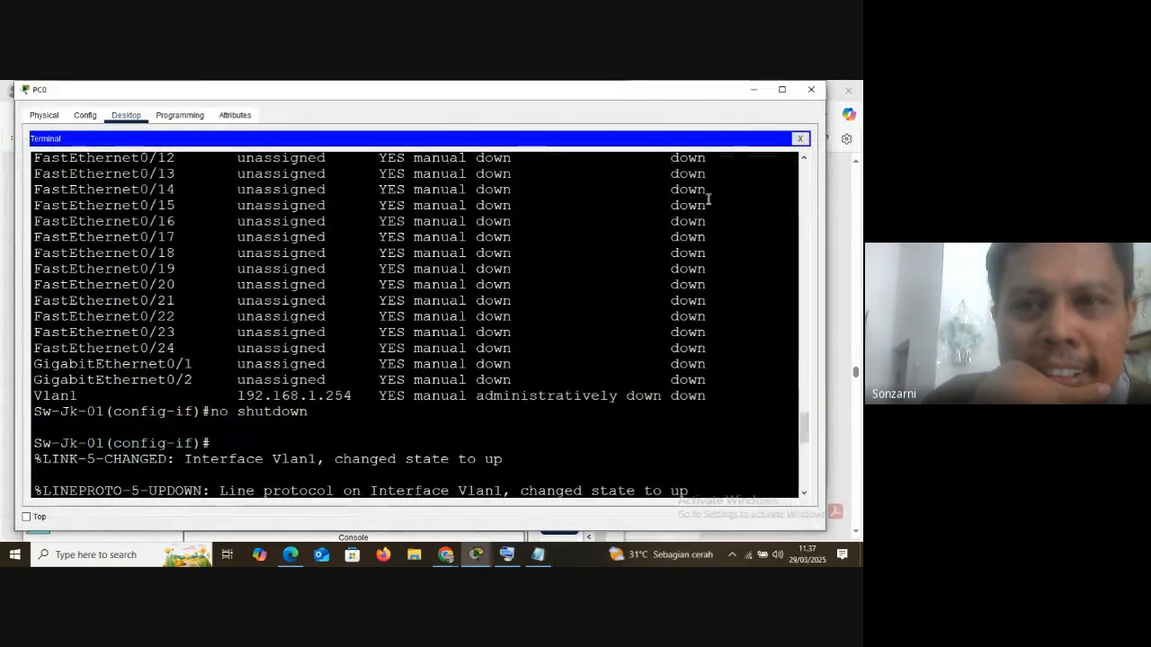
Return to the network topology and open PC1's IP Configuration
left_click(753, 90)
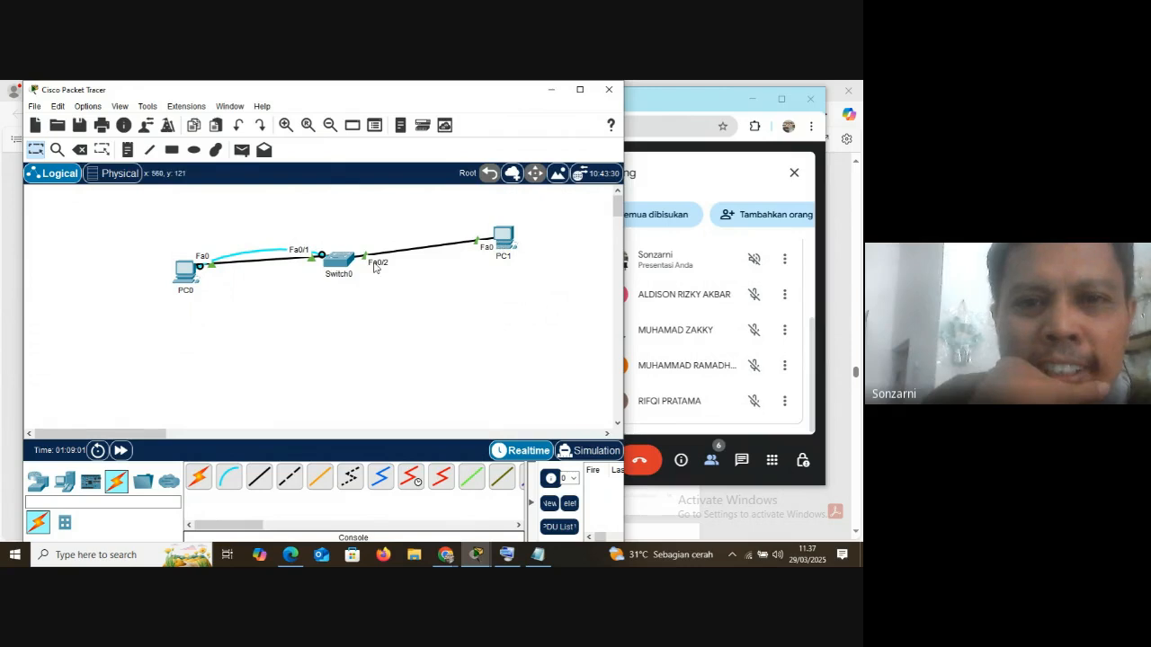
left_click(509, 246)
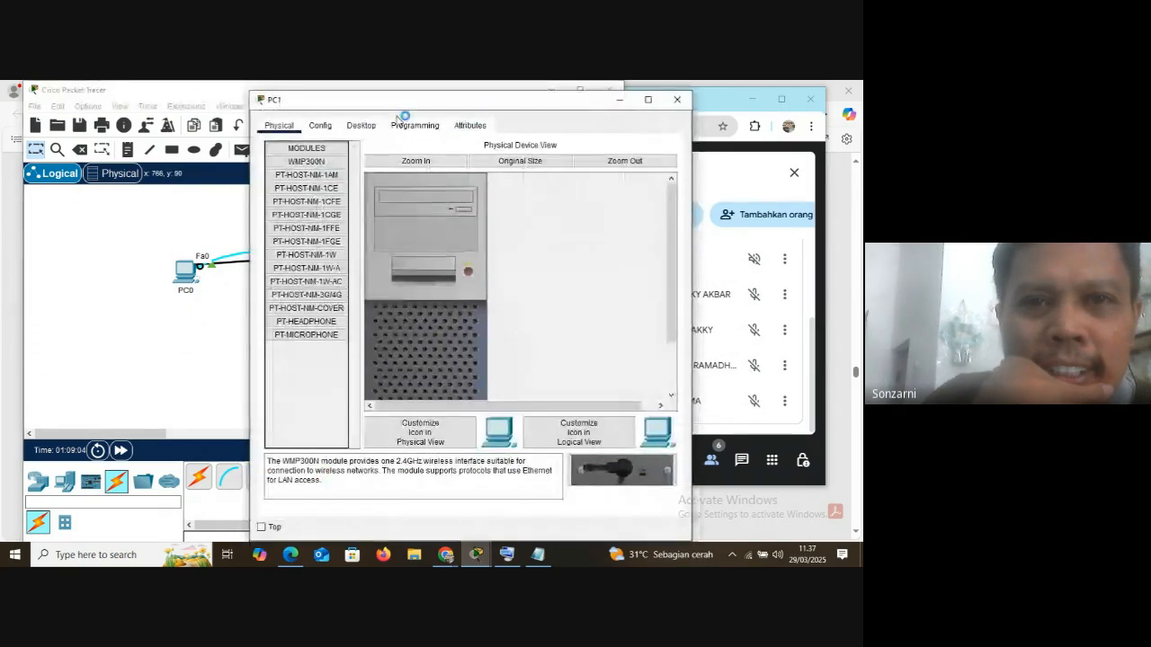
left_click_drag(355, 102, 416, 112)
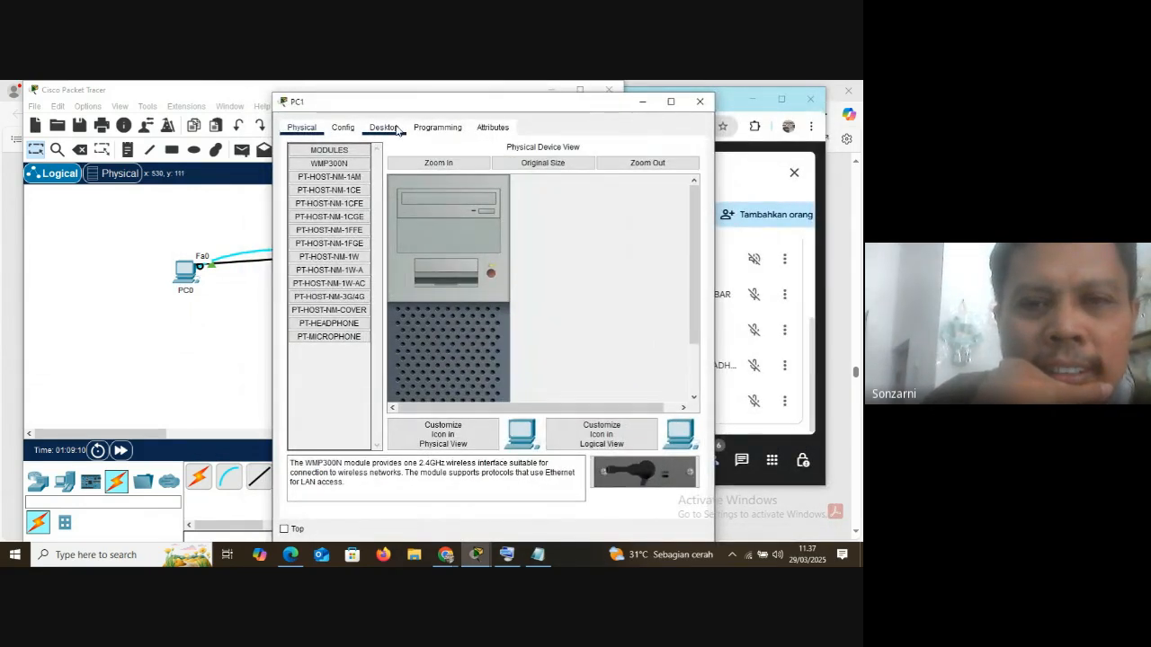
left_click(385, 128)
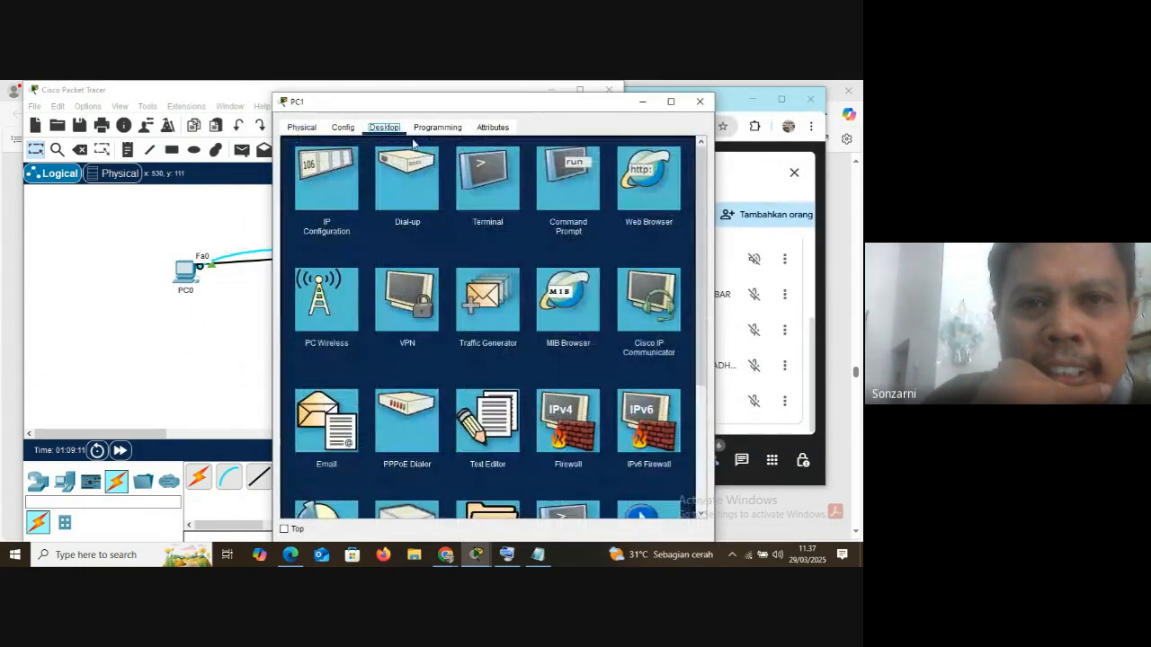
left_click(342, 183)
Set PC1's static IPv4 address to 192.168.1.2 with subnet mask 255.255.255.0, and minimize its window to show the topology
left_click(448, 219)
type("192.168")
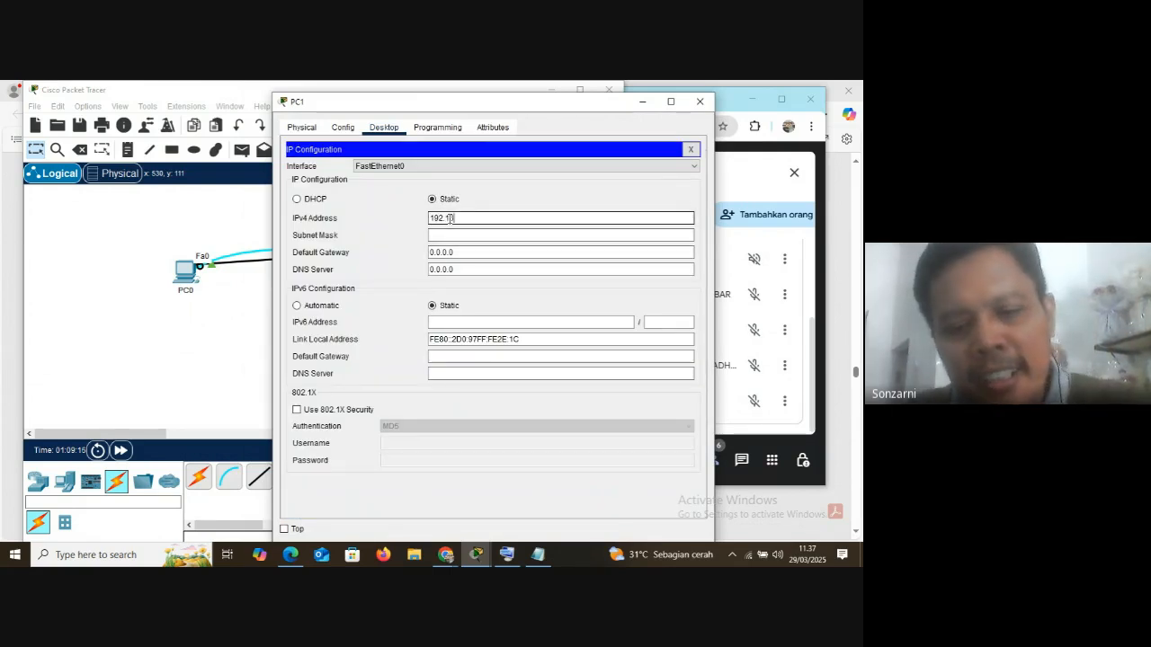
type(".1.")
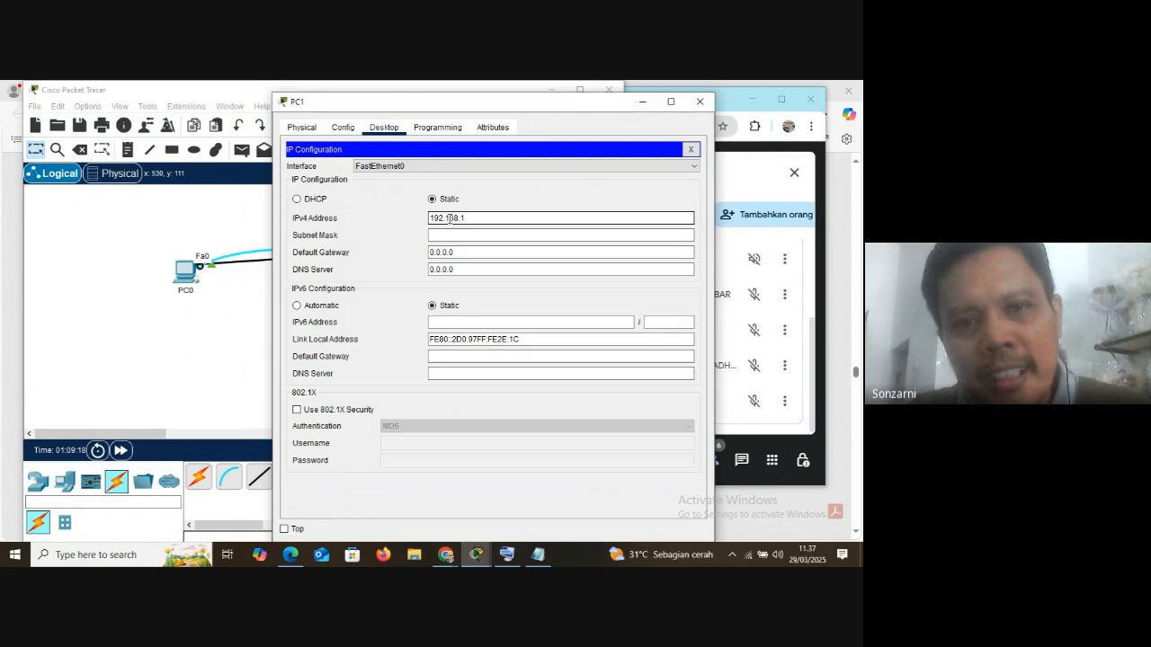
type("2")
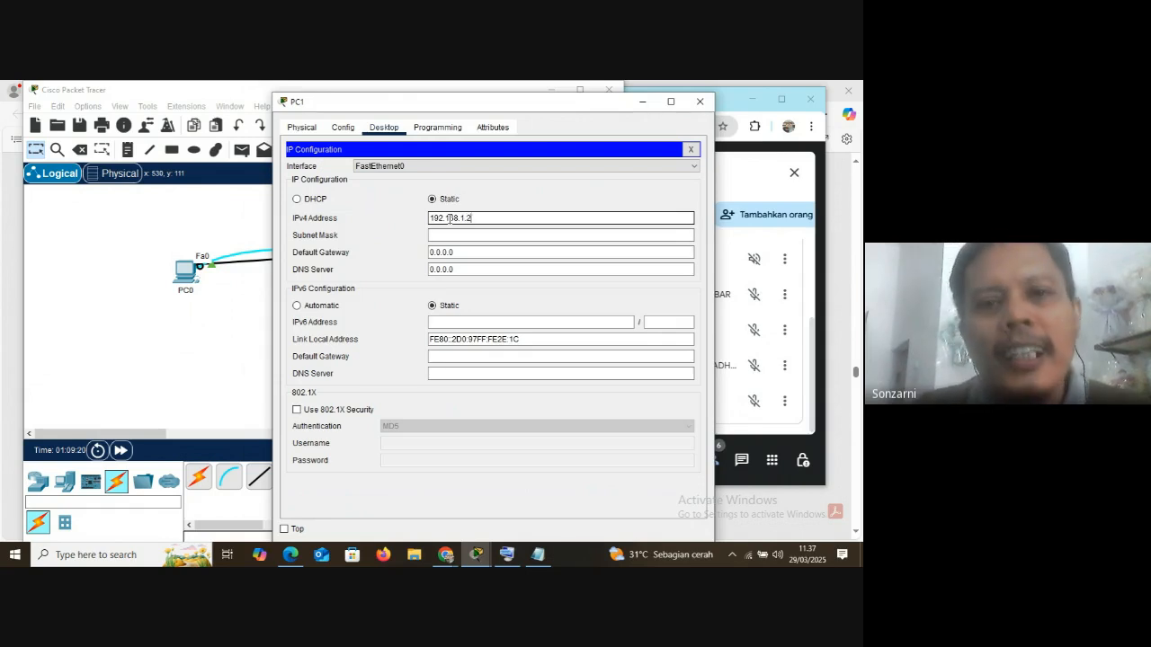
left_click(455, 234)
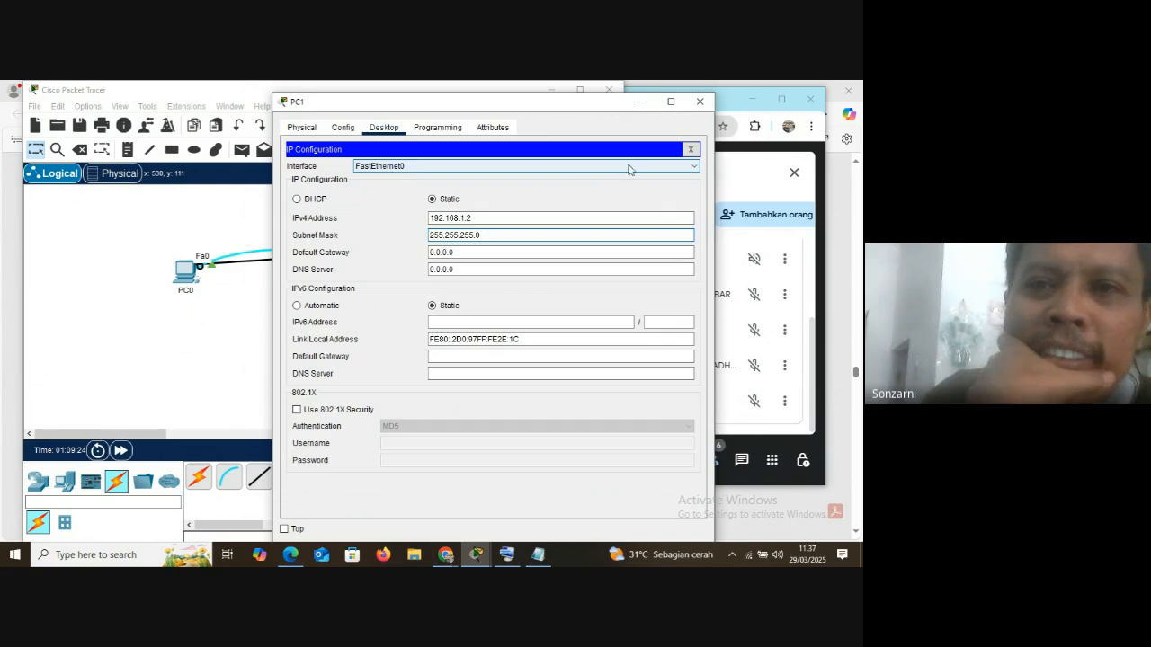
left_click(690, 151)
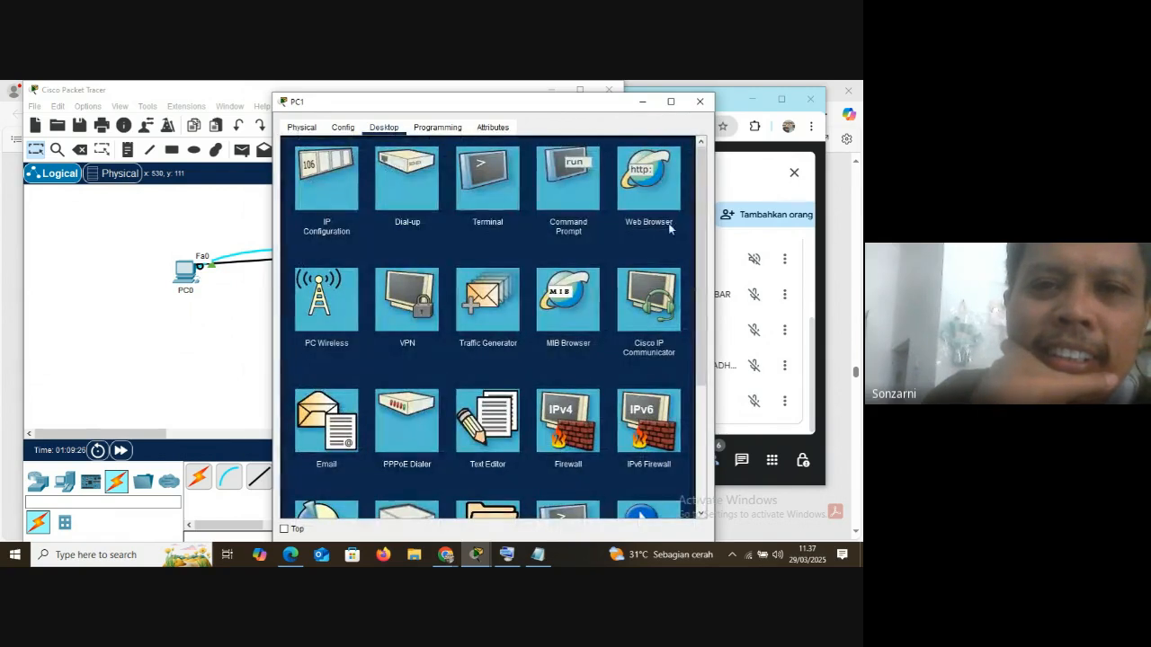
left_click_drag(545, 116, 662, 116)
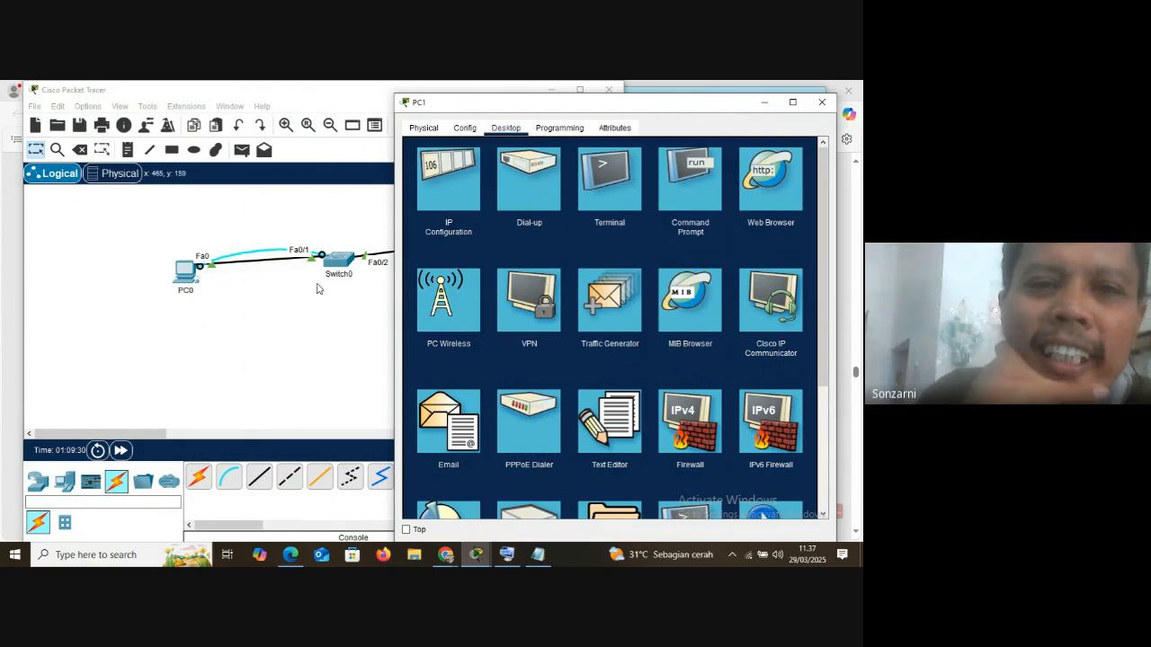
left_click(763, 102)
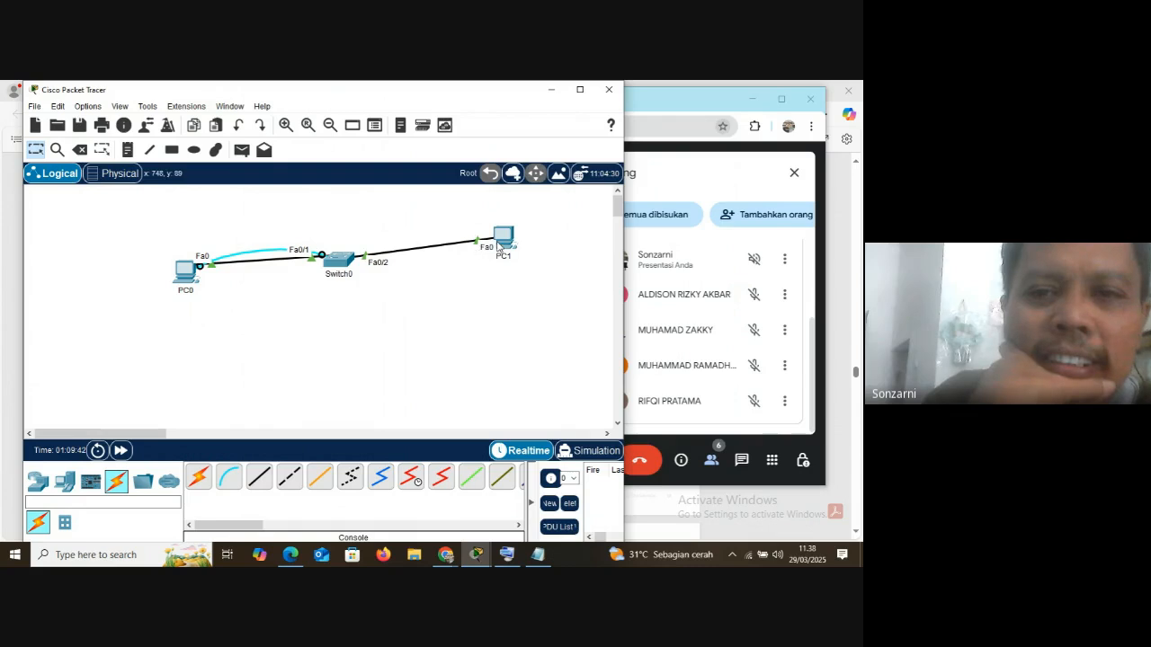
Turn off Always Show Port Labels in Logical Workspace in the interface preferences, and close the dialog
left_click(87, 106)
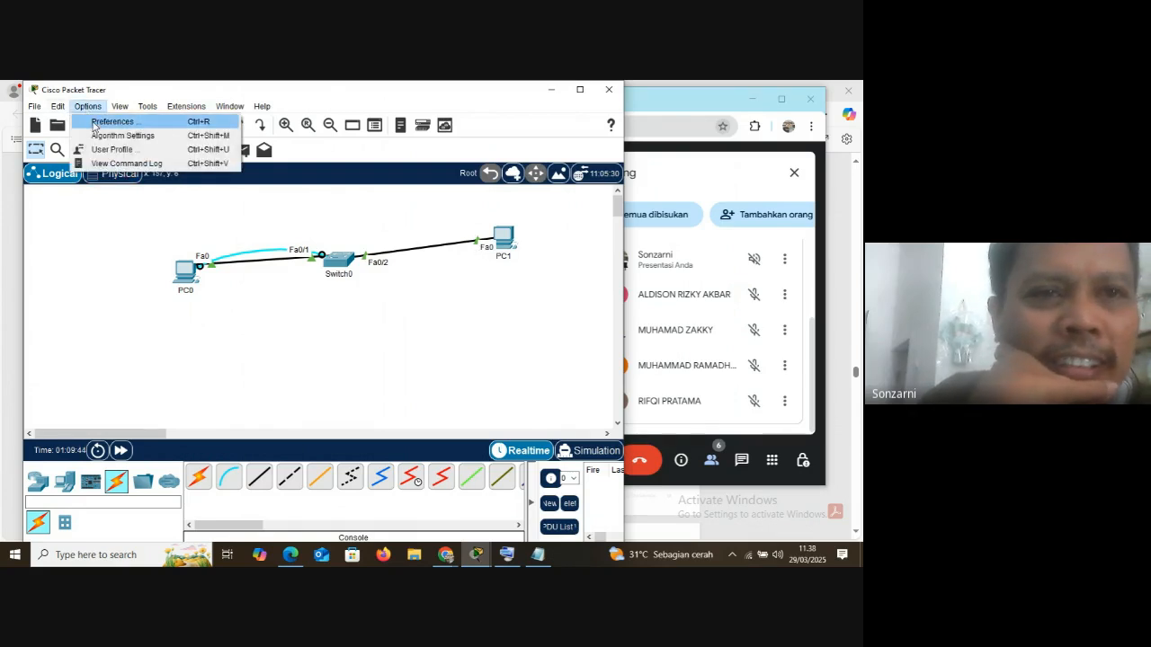
left_click(102, 124)
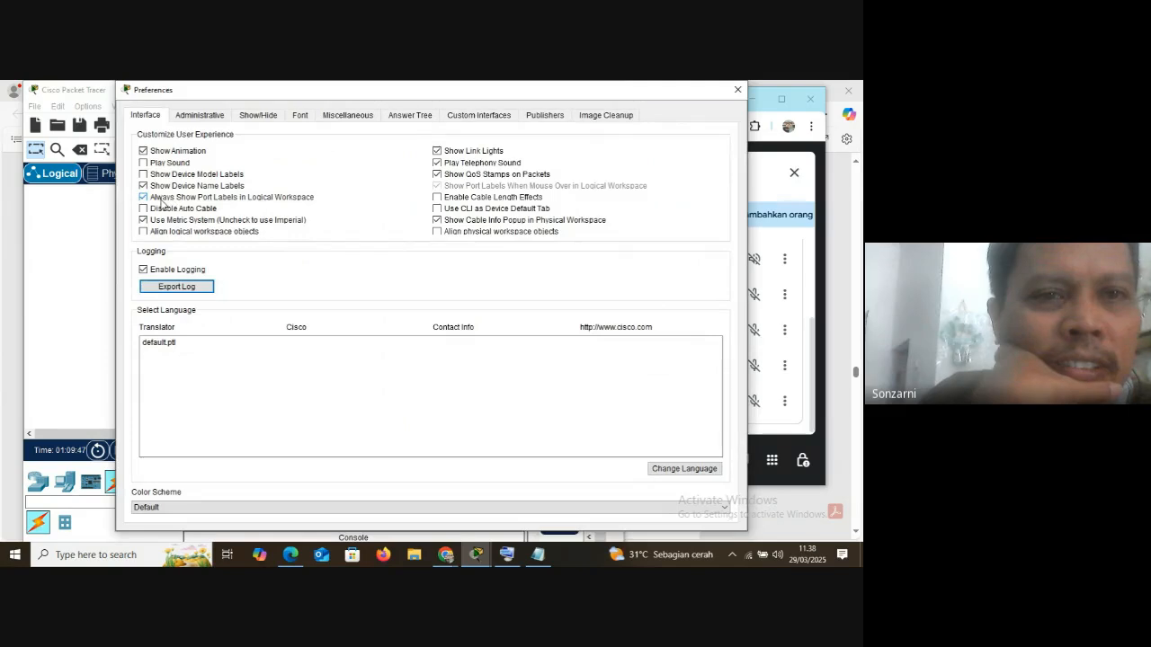
left_click(165, 201)
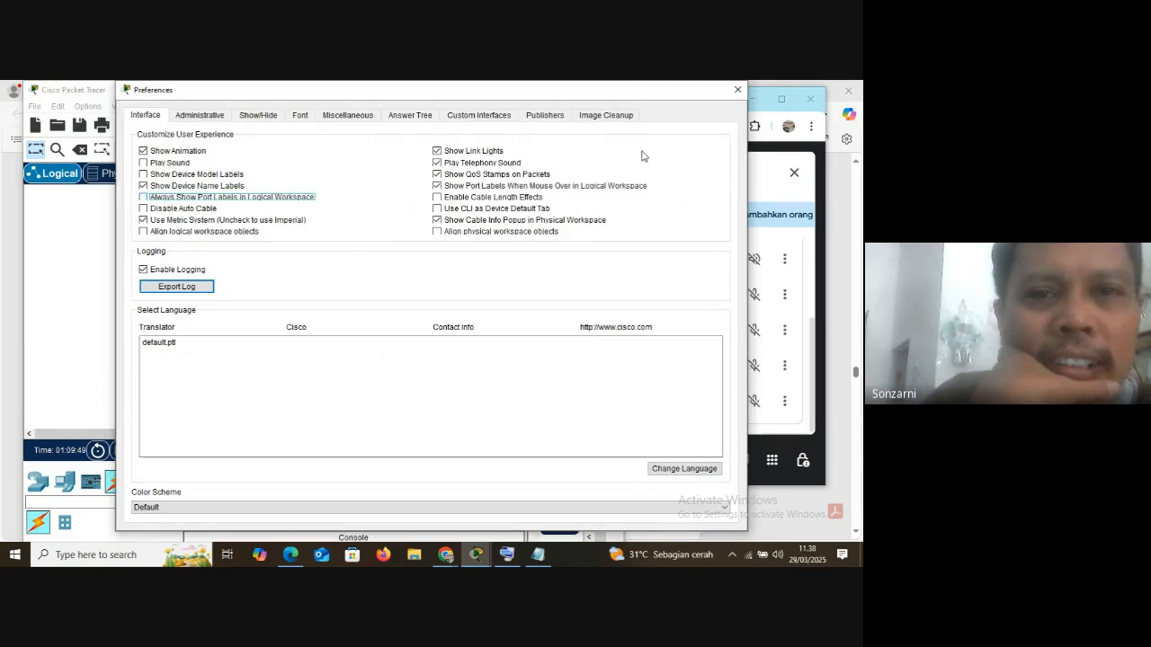
left_click(737, 91)
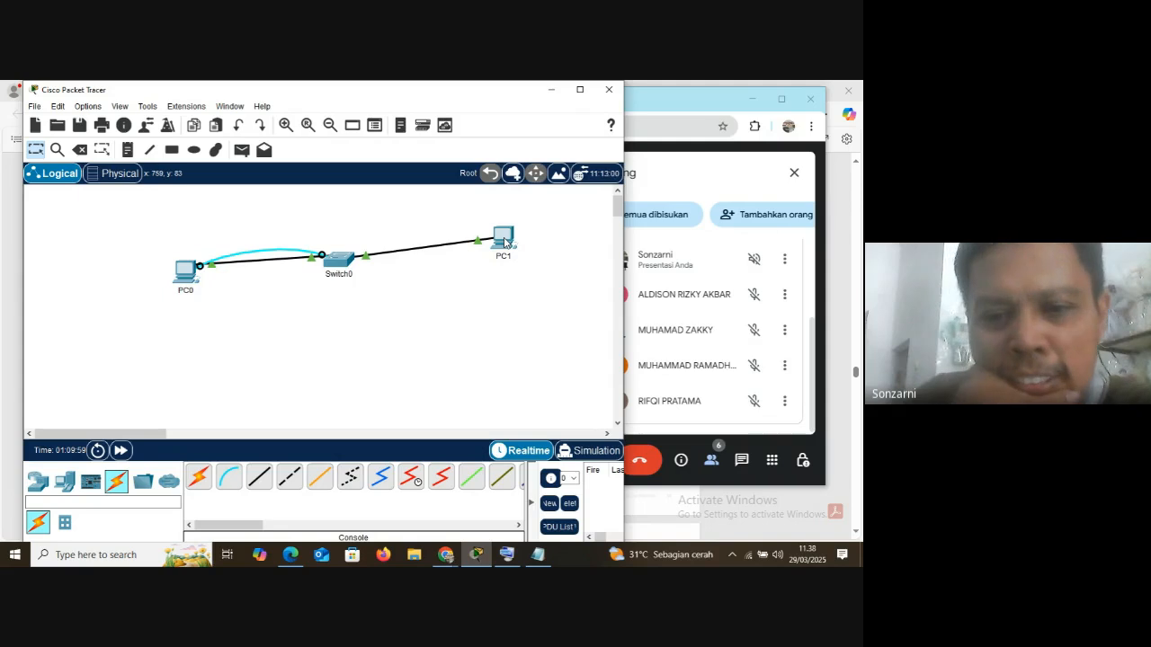
Review the layer 2 Switch and layer 3 Router notes in Notepad, and return to the network topology
mouse_move(507, 243)
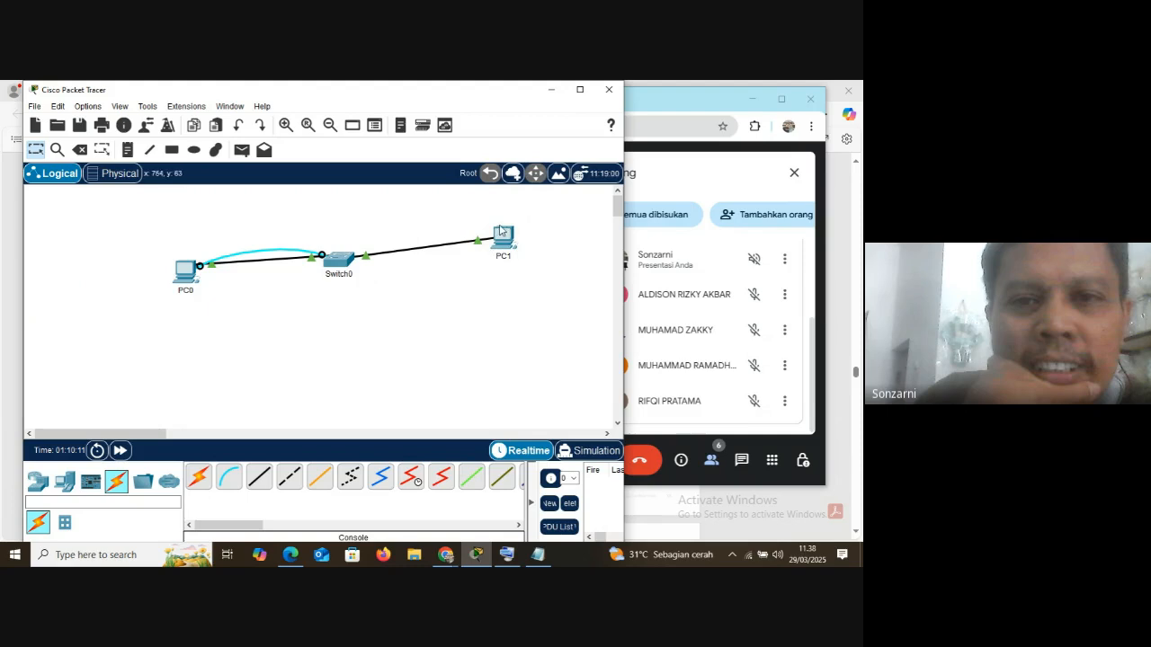
left_click(538, 555)
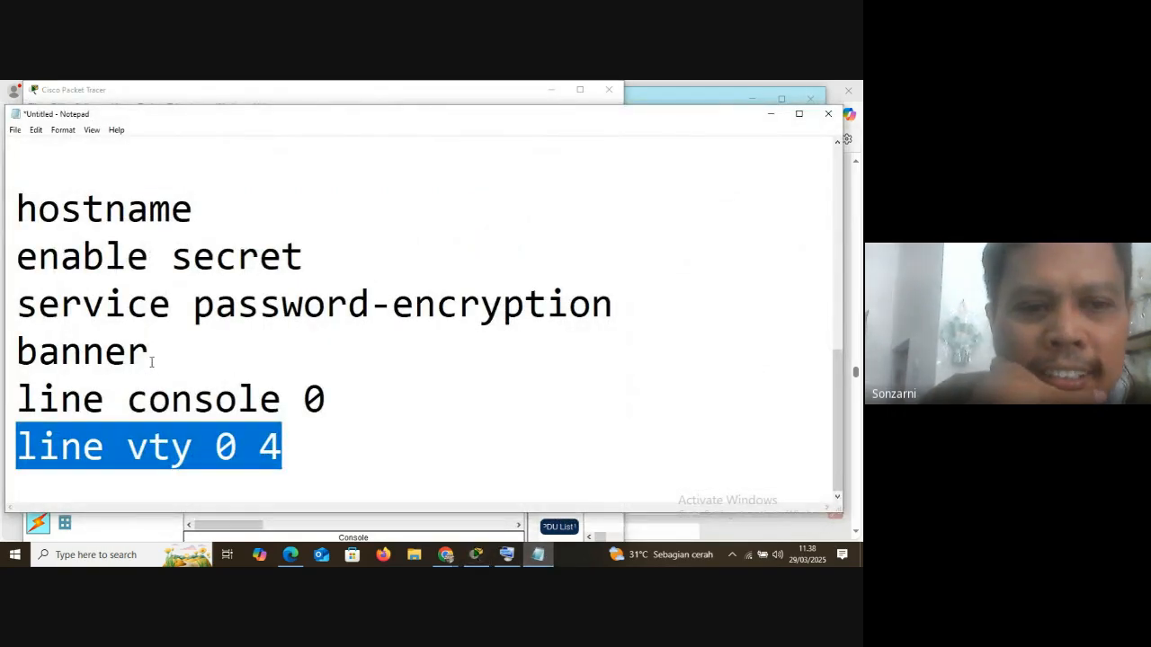
scroll(157, 351, "down", 5)
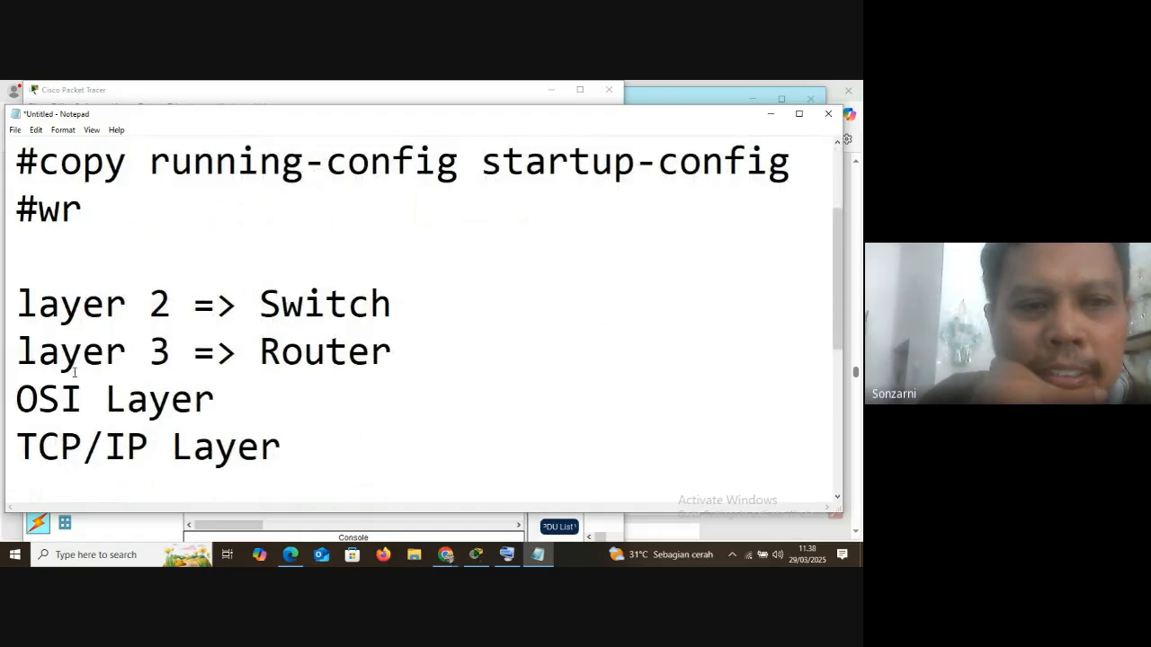
left_click(770, 113)
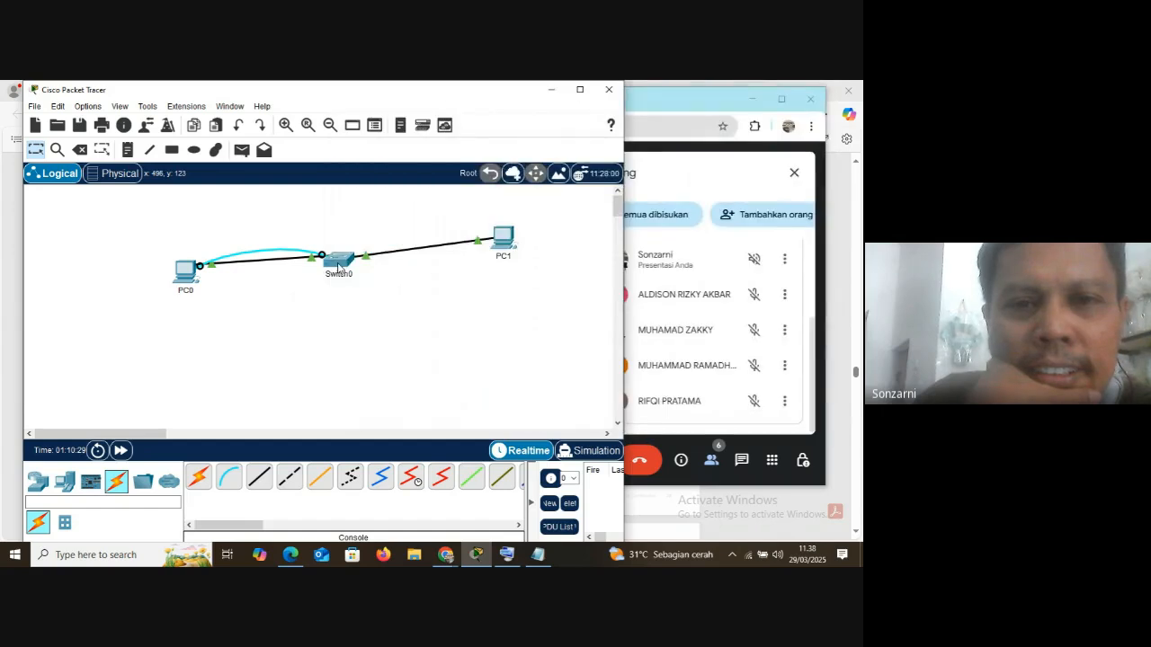
mouse_move(339, 267)
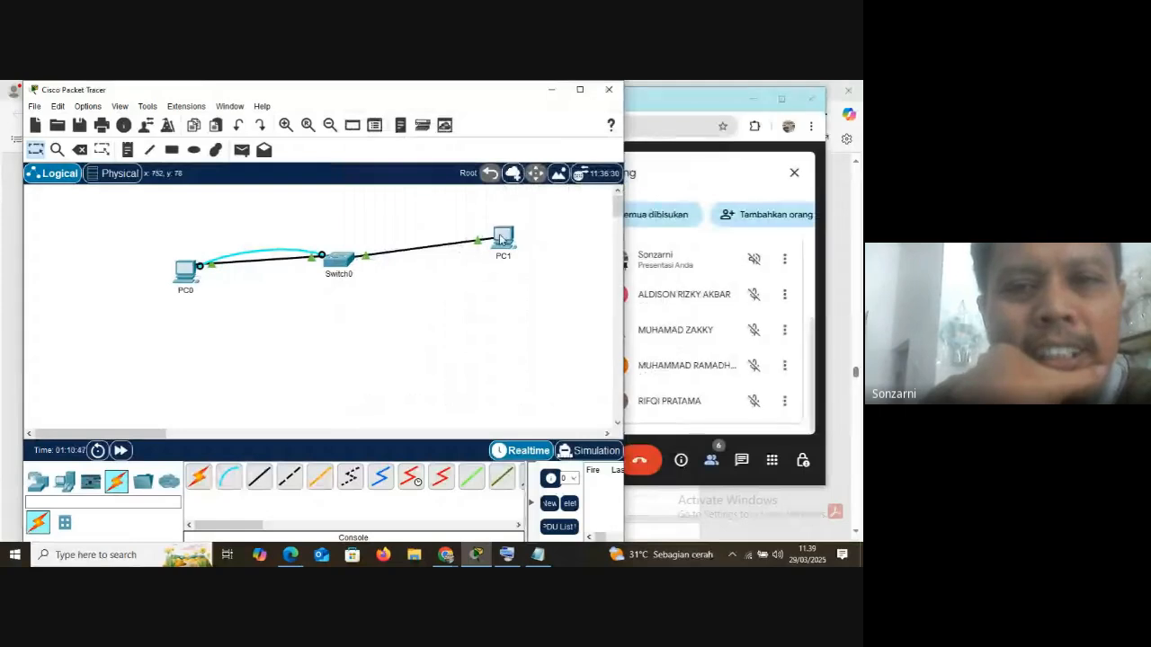
Open PC1 from the topology, reposition its window, and start its Command Prompt
left_click(501, 238)
left_click_drag(378, 131, 489, 103)
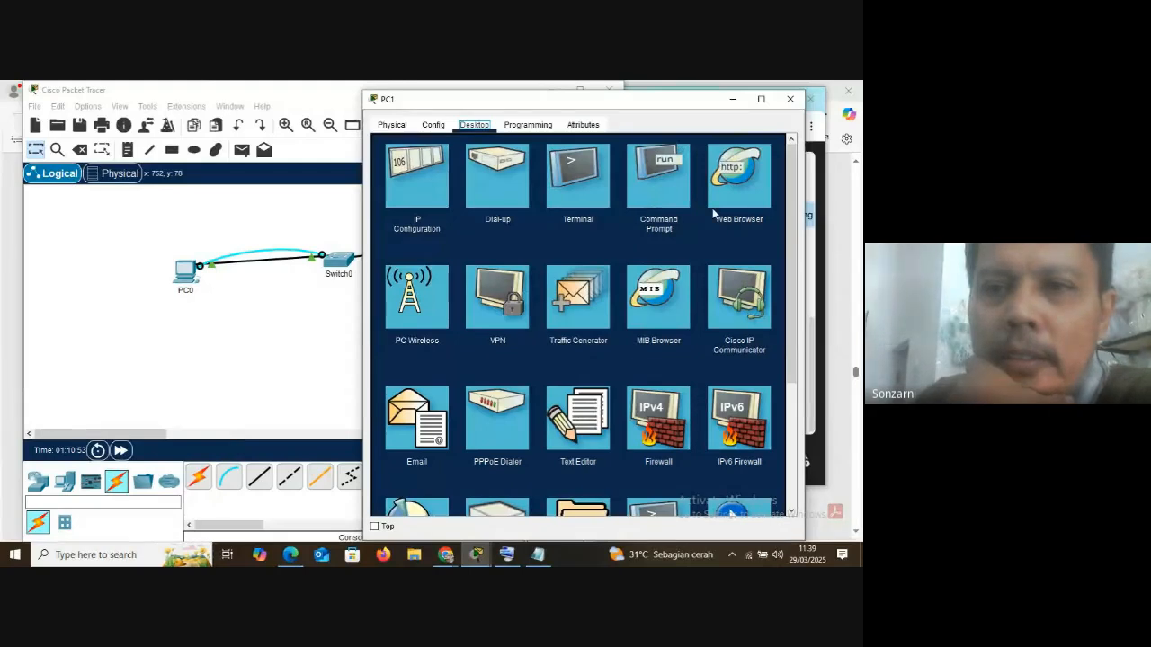
left_click(662, 182)
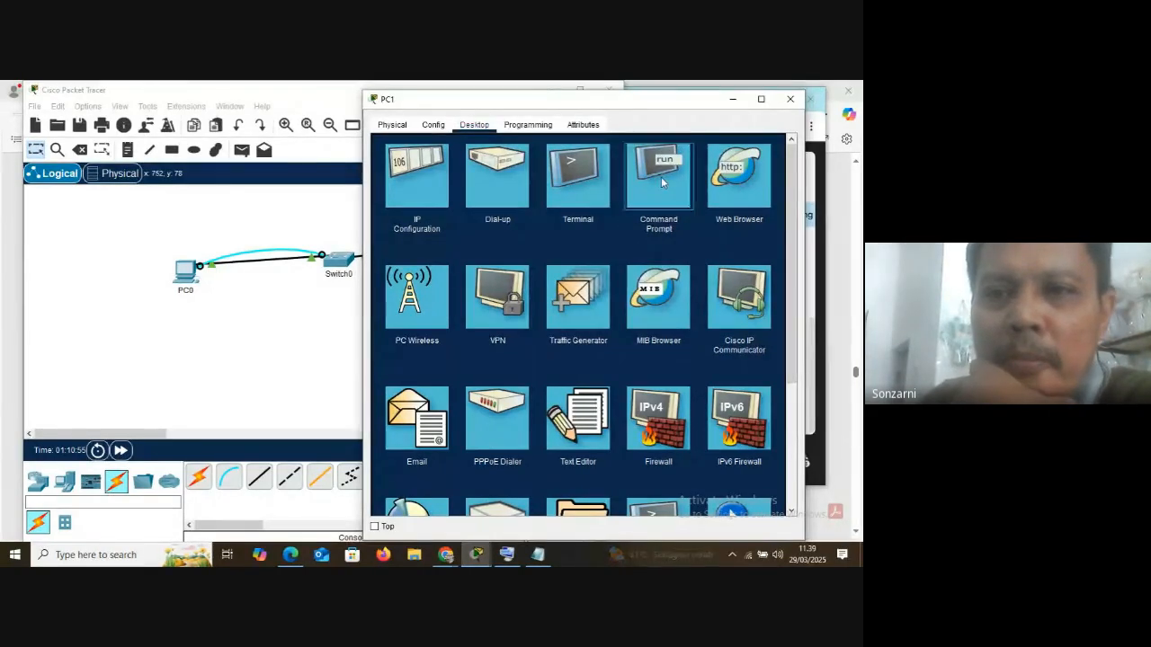
left_click(662, 182)
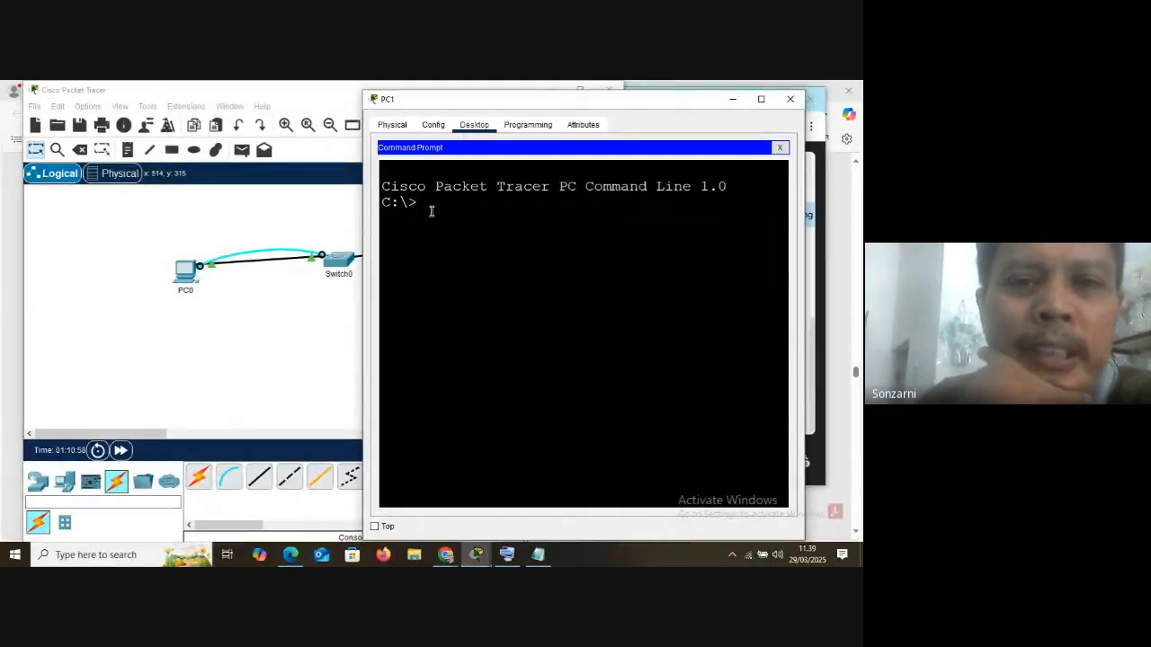
Find and open the Windows Command Prompt with a search for cmd, and close its window
left_click(87, 559)
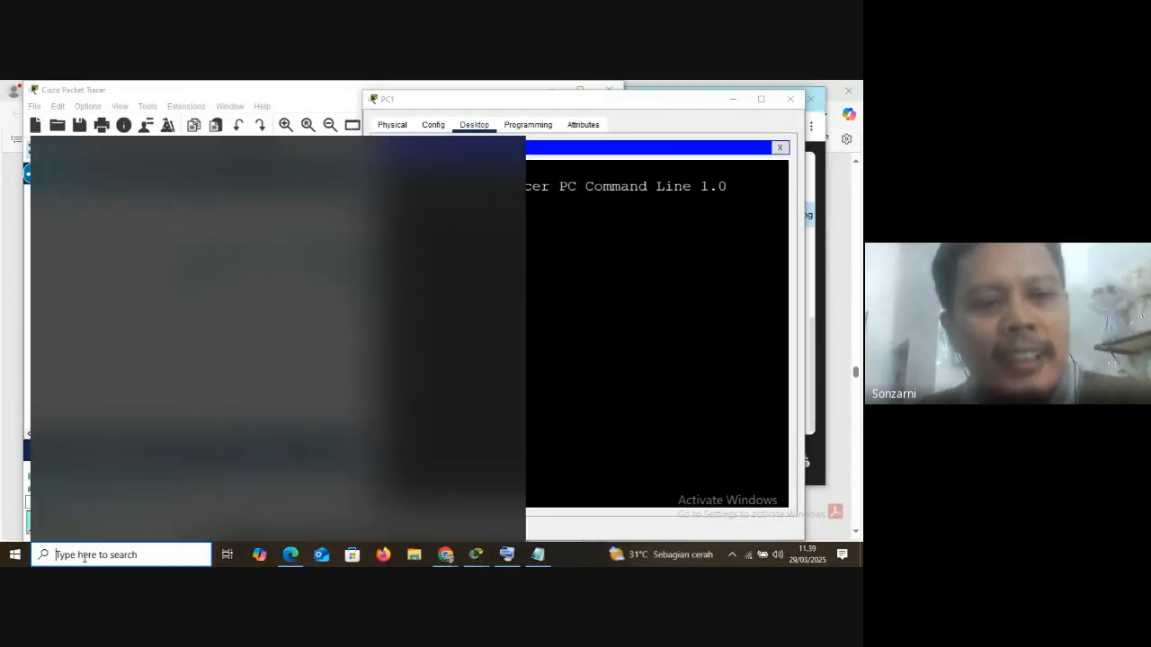
type("cmd")
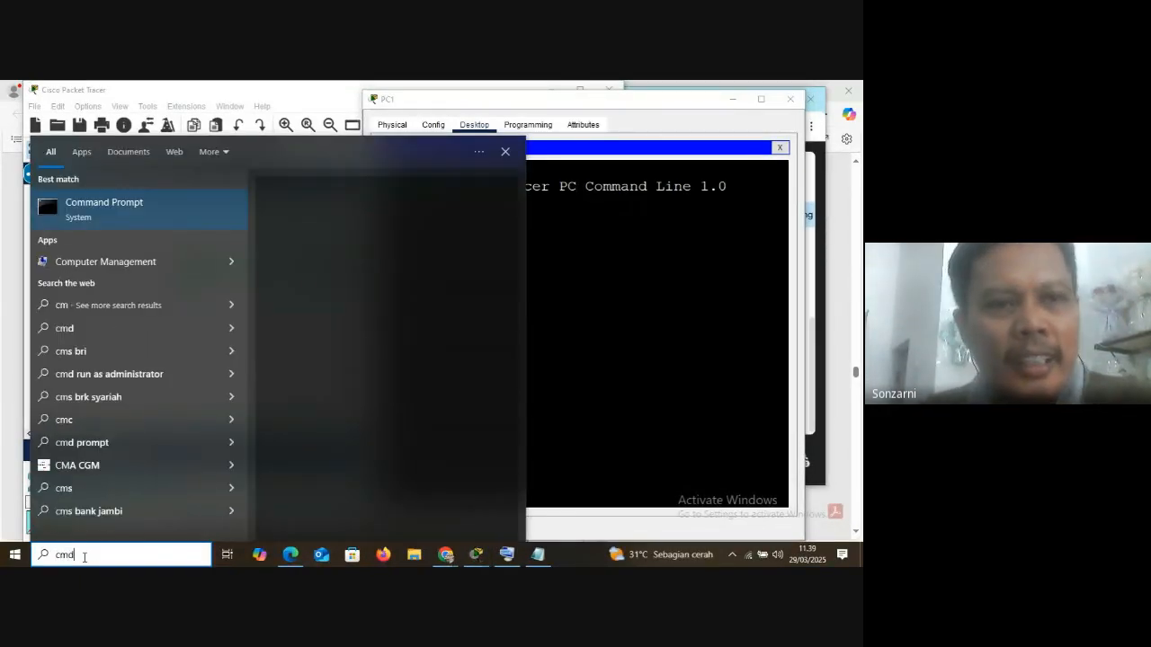
key("Return")
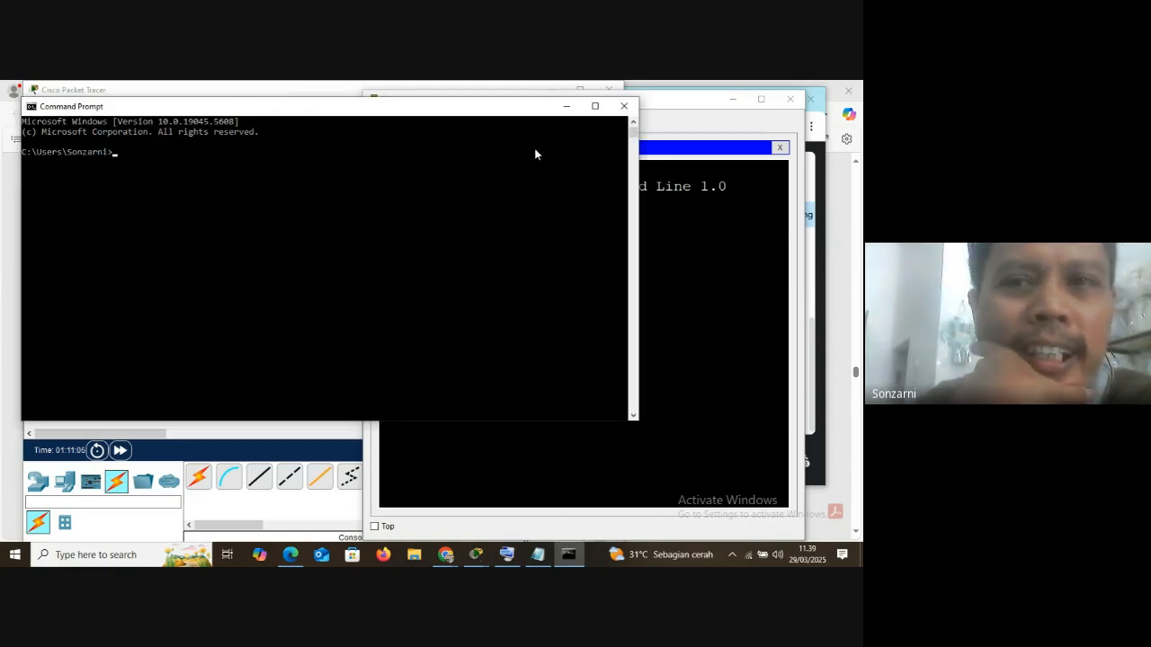
left_click(623, 107)
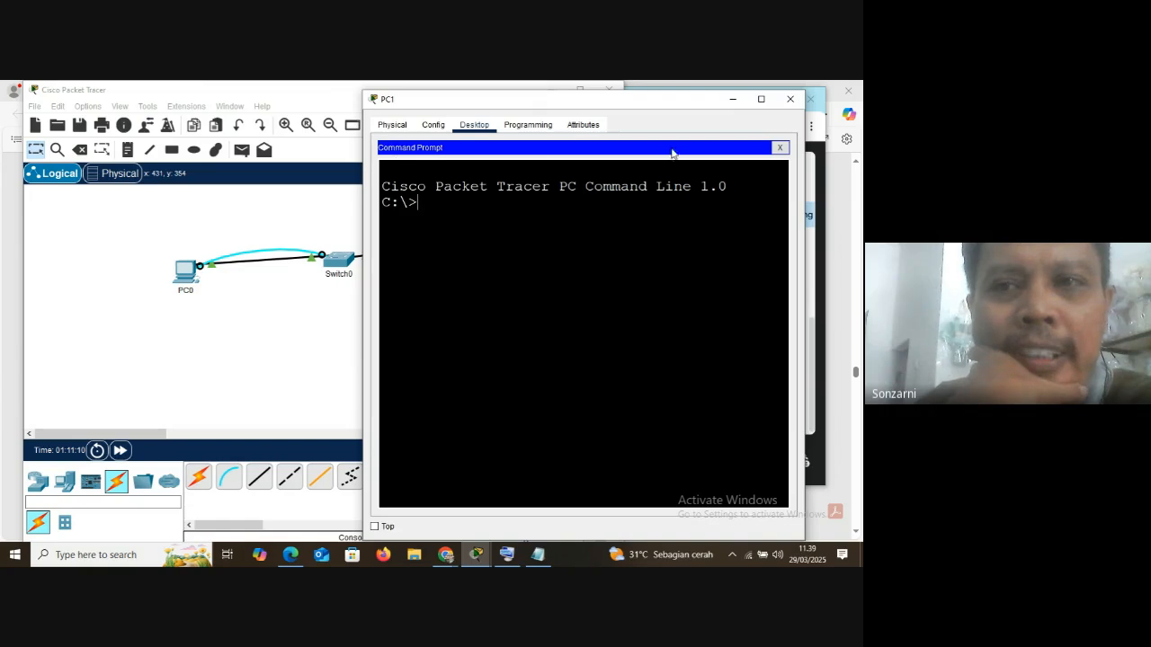
Reopen PC1's Command Prompt and run ipconfig /all to list its network settings
left_click(780, 147)
left_click(660, 215)
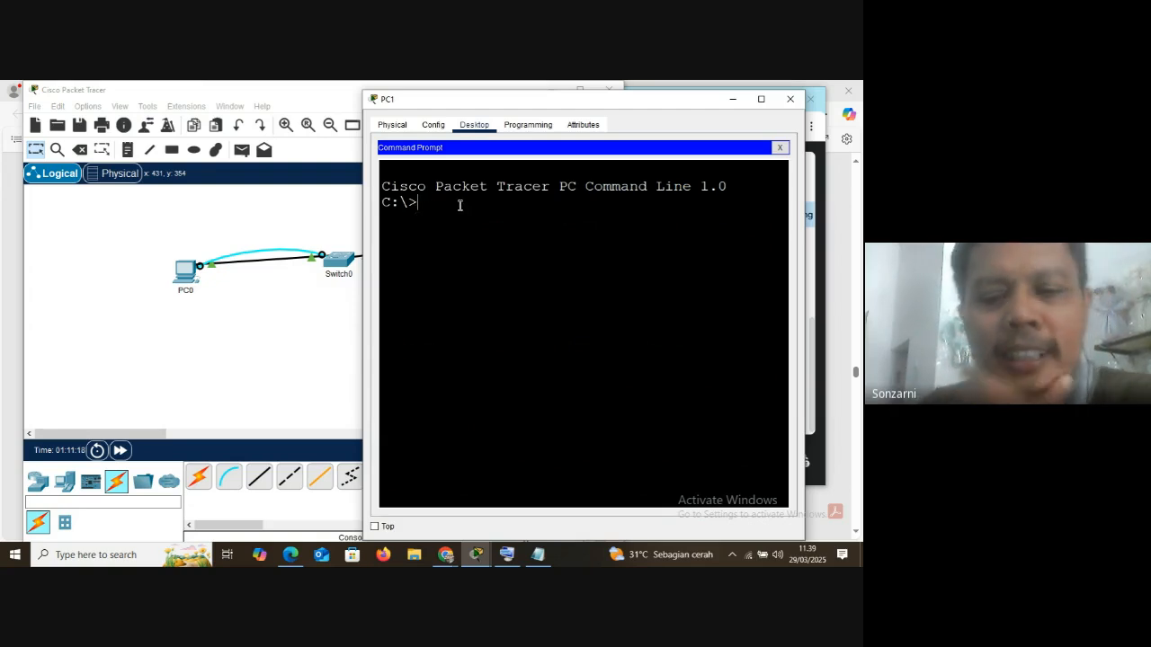
type("ip")
type("conf")
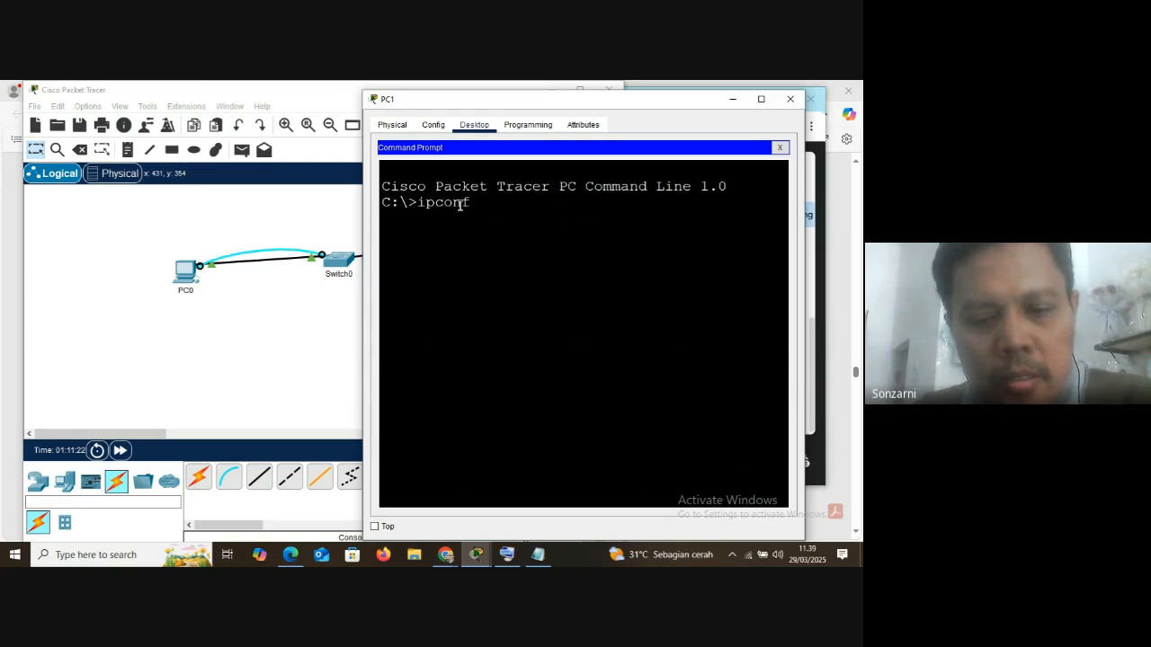
type("ig /all")
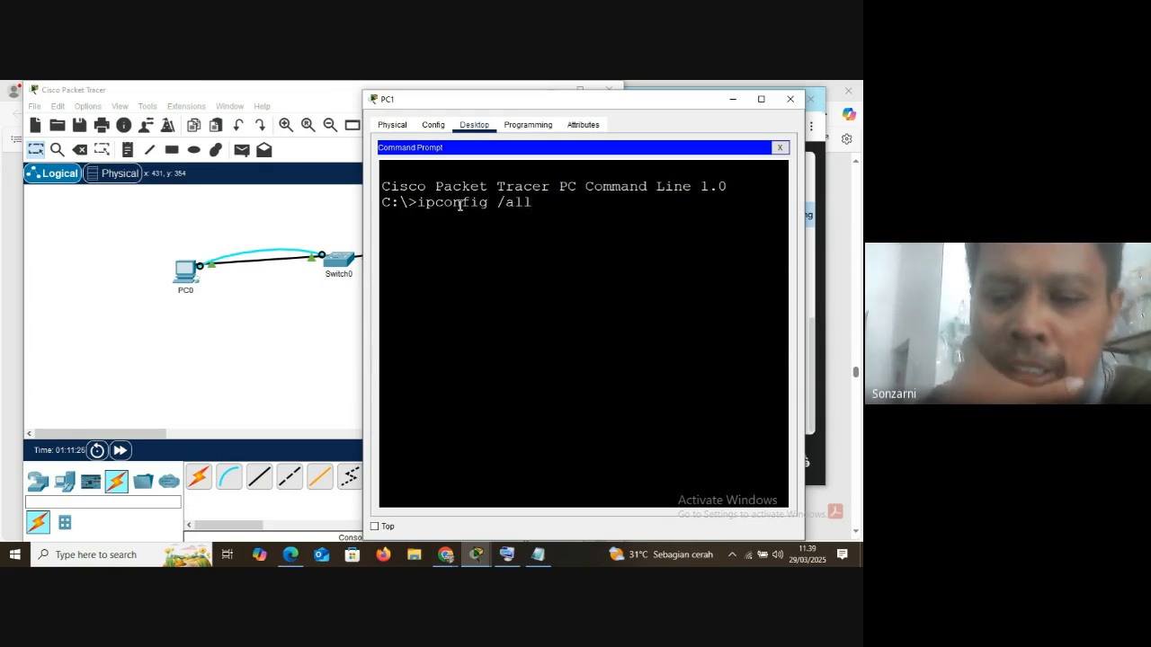
key("Return")
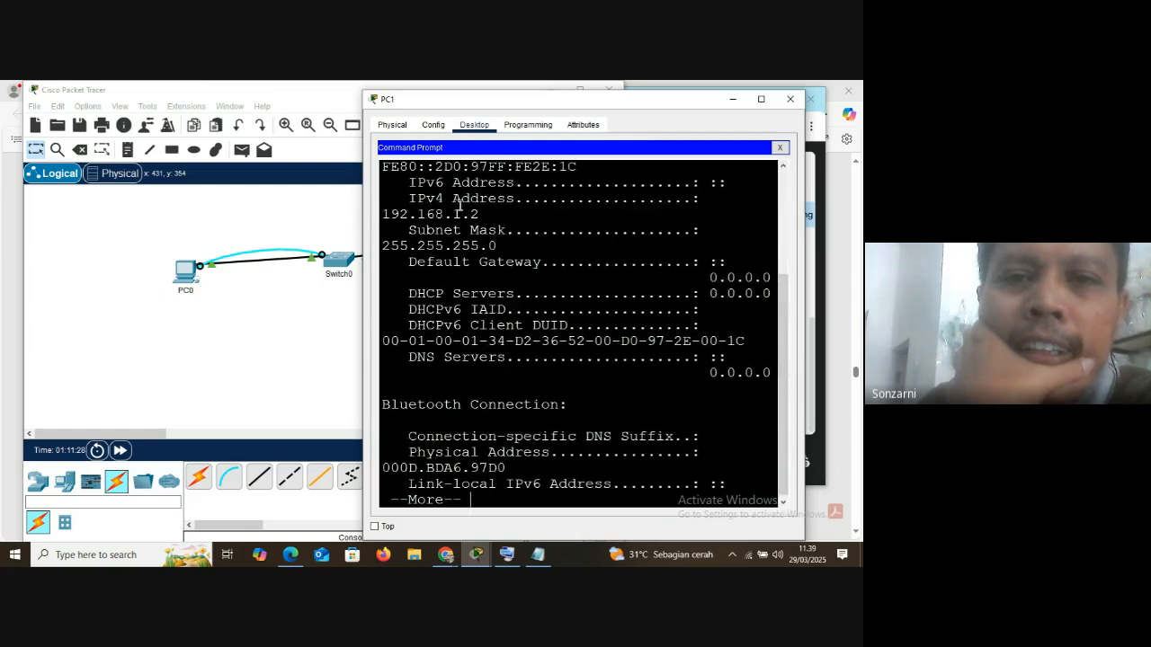
Widen the PC1 window and highlight the IPv4 address, subnet mask and DHCP Servers entries in the ipconfig output
left_click_drag(360, 244, 254, 244)
left_click(432, 245)
left_click_drag(433, 246, 531, 244)
left_click_drag(131, 260, 238, 259)
left_click(433, 260)
left_click_drag(433, 261, 550, 261)
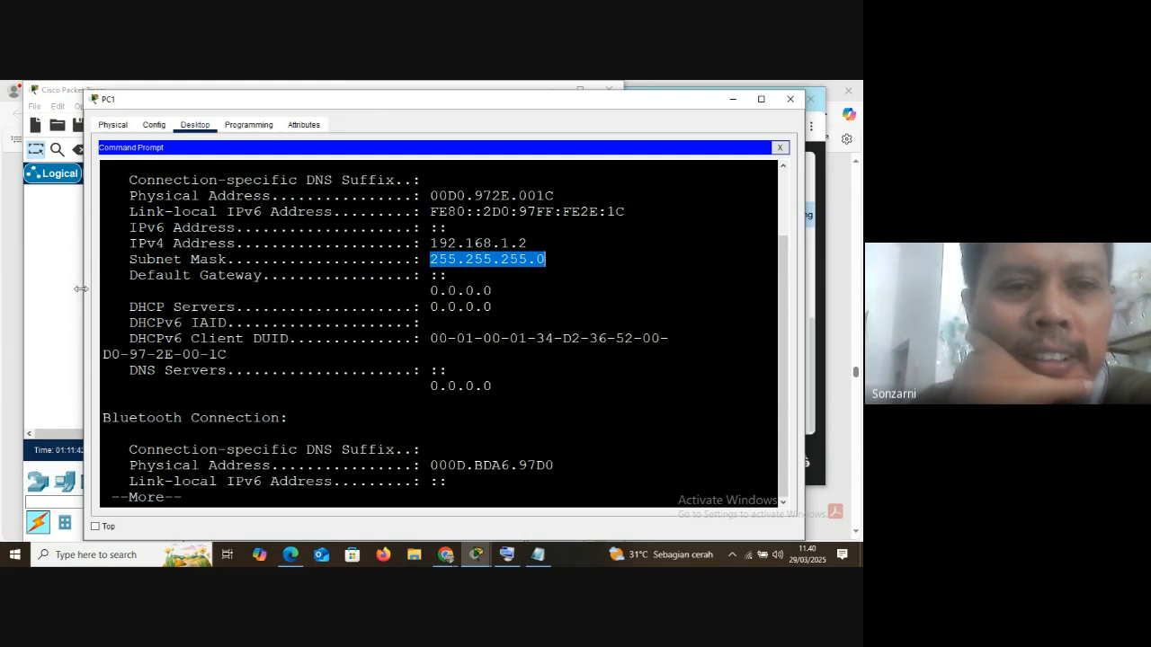
left_click_drag(83, 289, 220, 279)
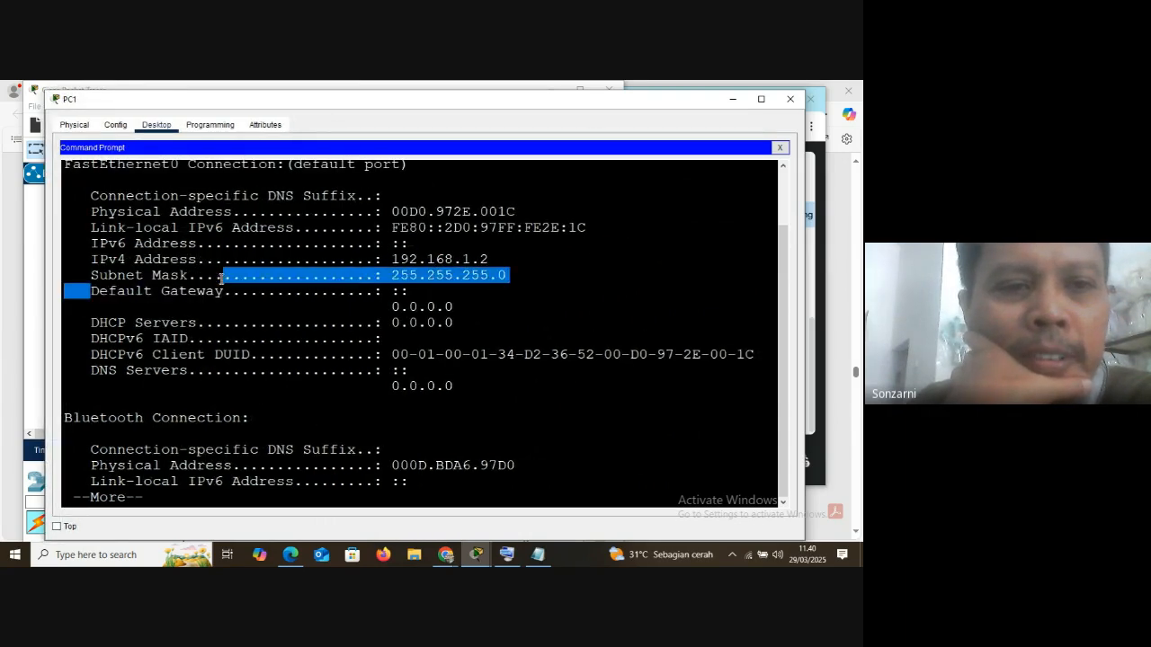
left_click_drag(91, 324, 419, 323)
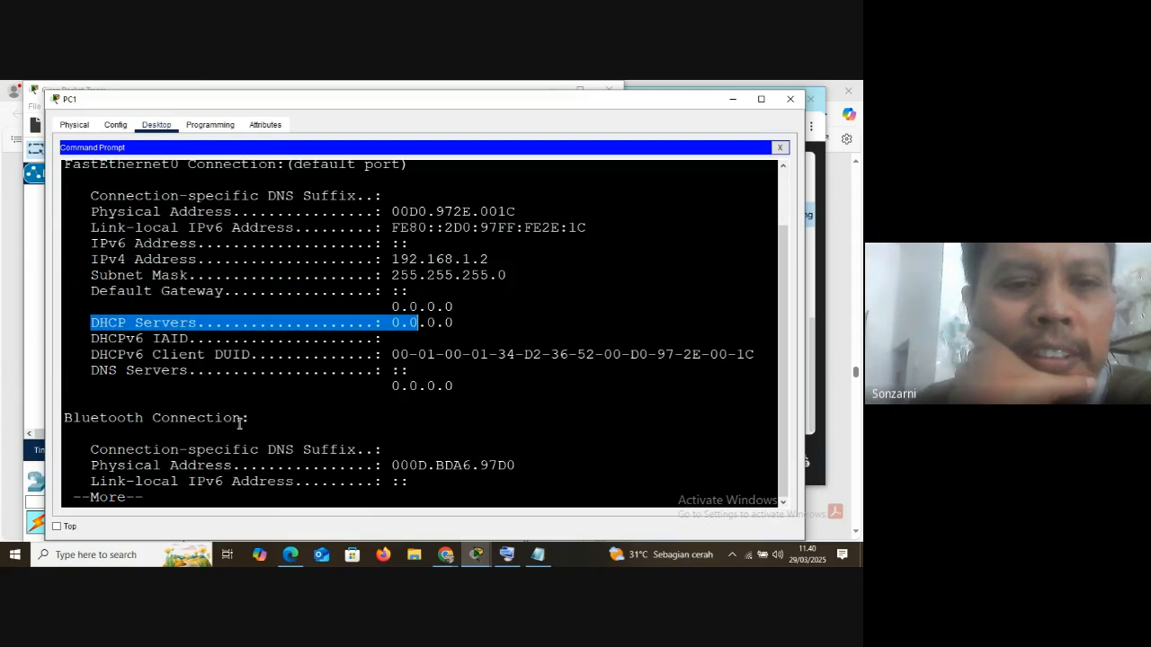
Switch to the Windows Command Prompt and run ipconfig /all on the host computer
left_click(119, 554)
type("cmd")
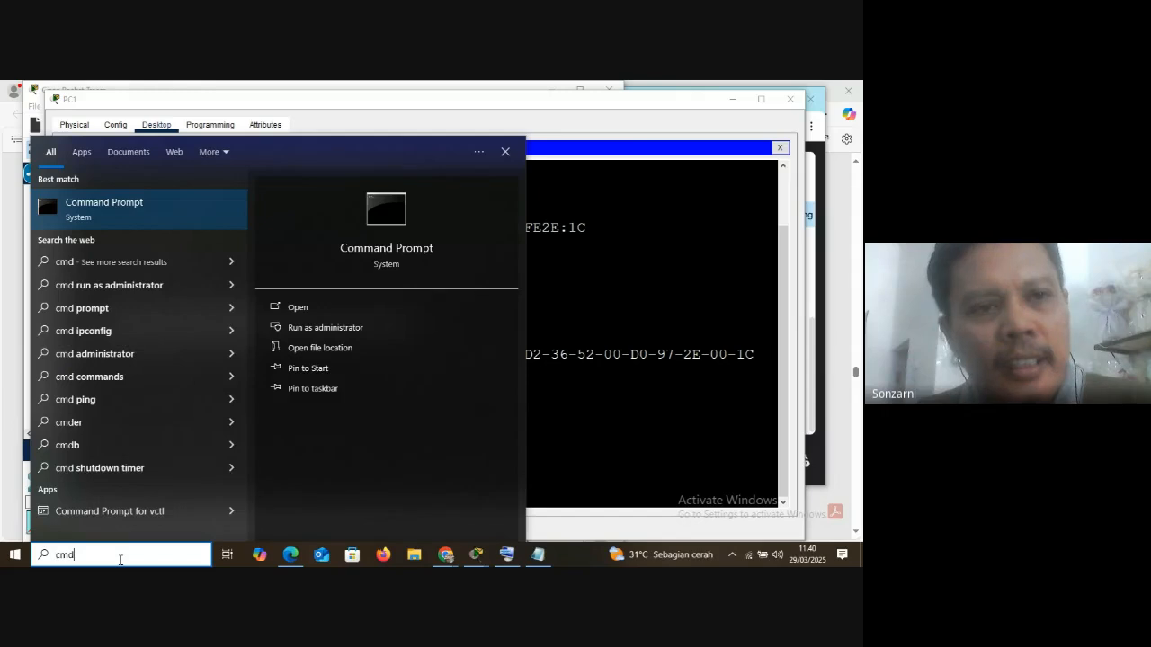
key("Return")
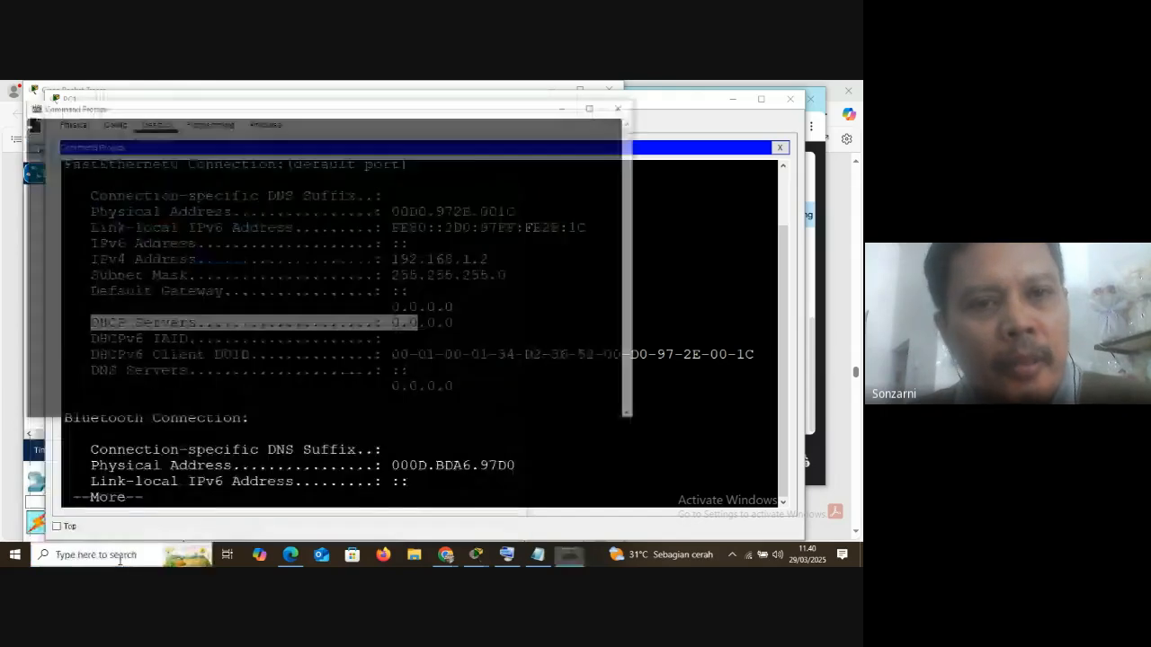
type("ipconfig")
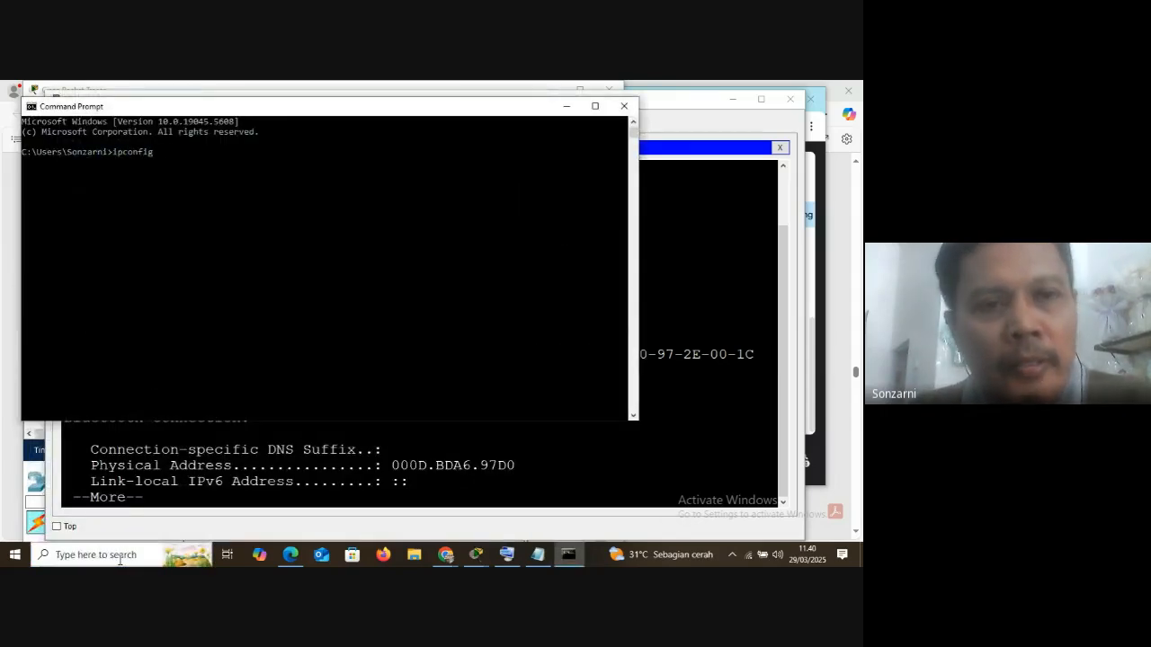
type(" /all")
key("Return")
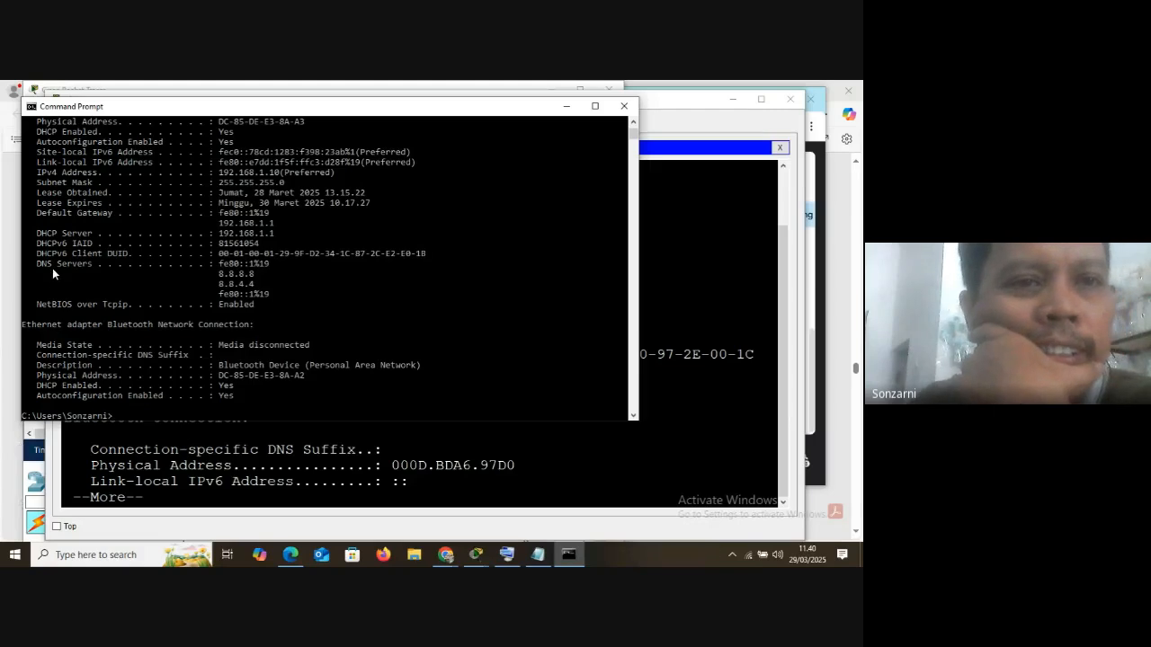
Highlight the Wireless LAN adapter Wi-Fi heading, its description and its IPv4 address in the host's output
scroll(52, 268, "up", 3)
left_click_drag(25, 174, 155, 177)
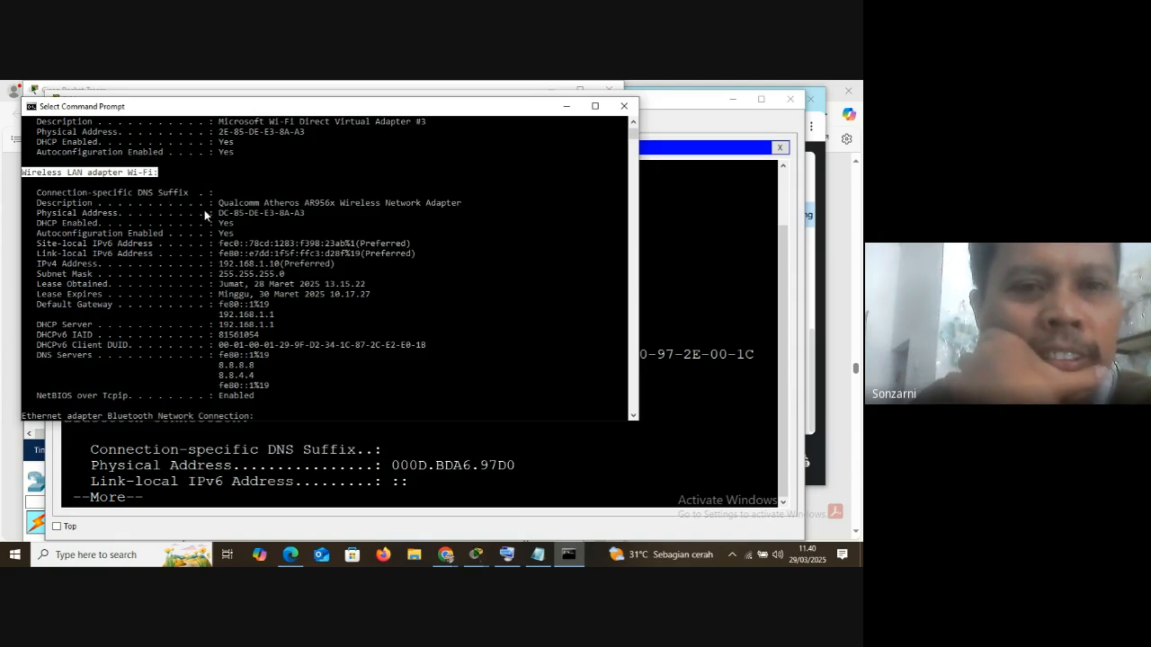
left_click_drag(37, 263, 153, 268)
left_click_drag(40, 205, 461, 211)
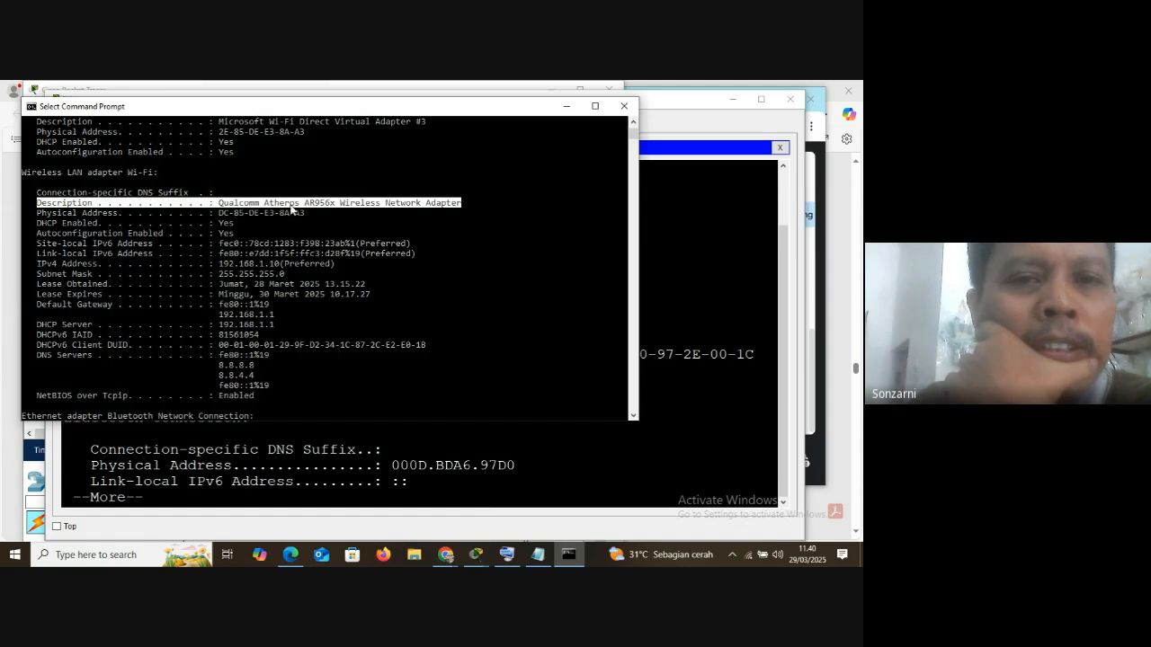
left_click_drag(37, 264, 285, 264)
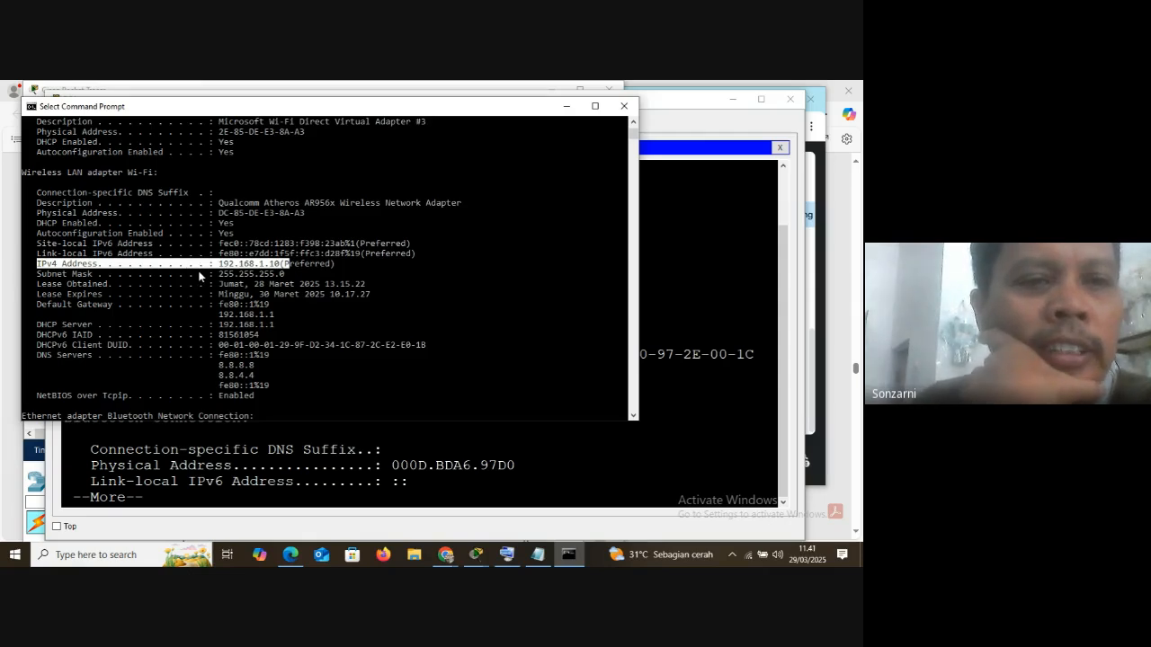
Highlight the Wi-Fi adapter's DHCP Enabled entry, DHCP server address and assigned IPv4 address
left_click_drag(38, 225, 56, 224)
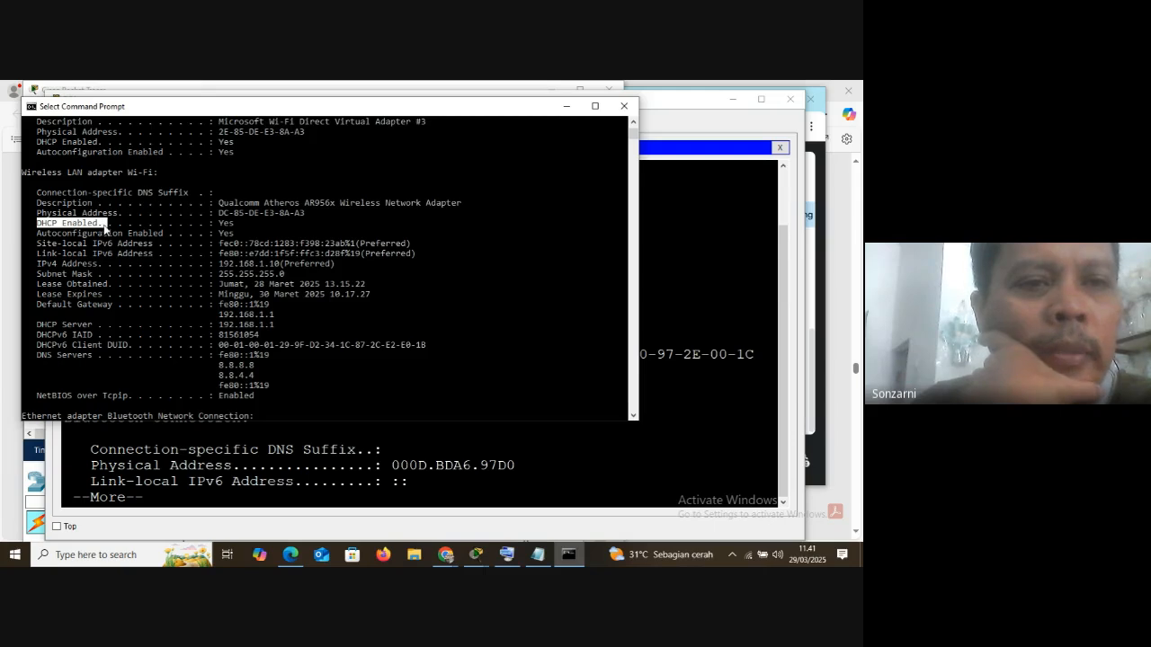
left_click_drag(217, 224, 231, 228)
left_click_drag(35, 223, 60, 231)
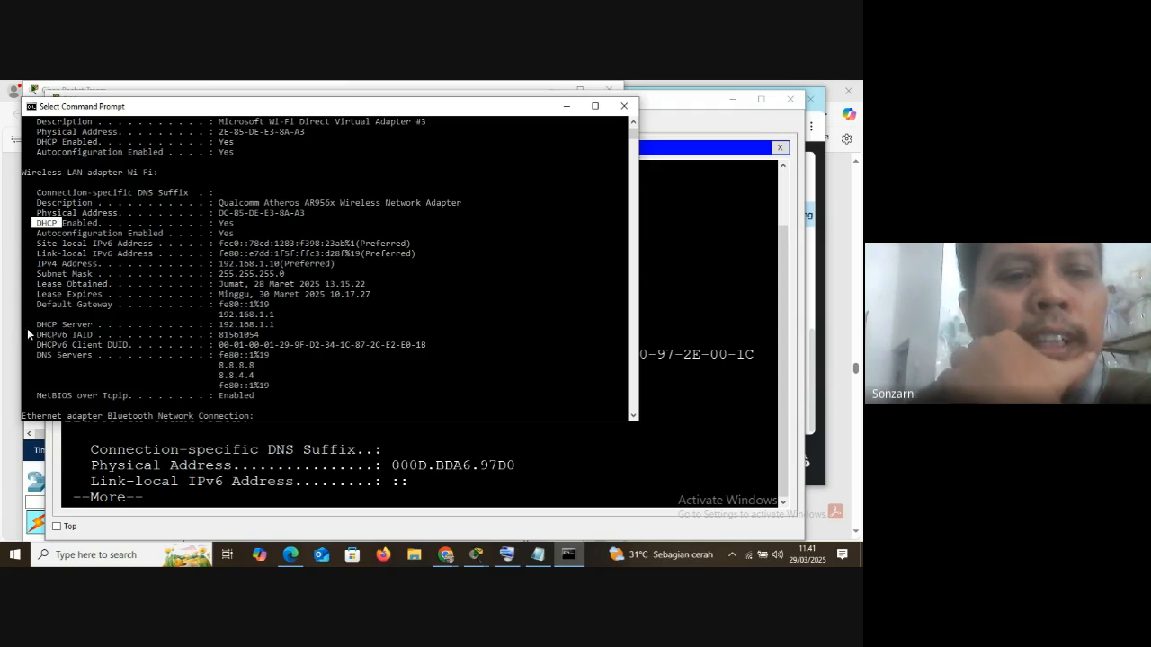
left_click_drag(38, 329, 88, 331)
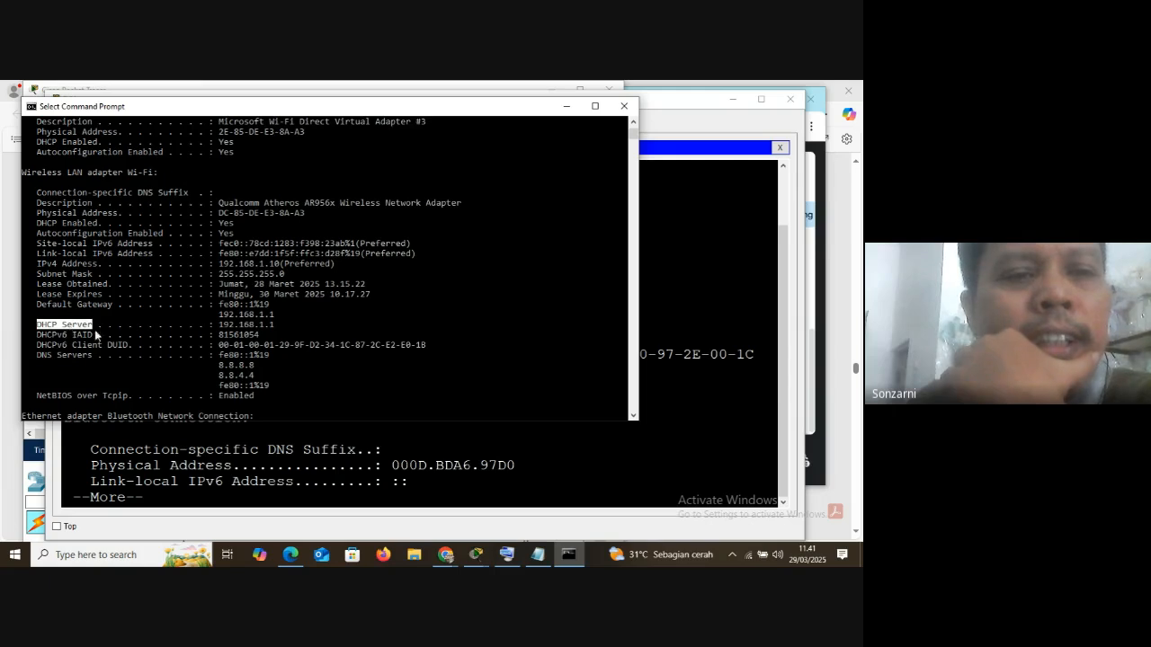
left_click_drag(218, 326, 277, 332)
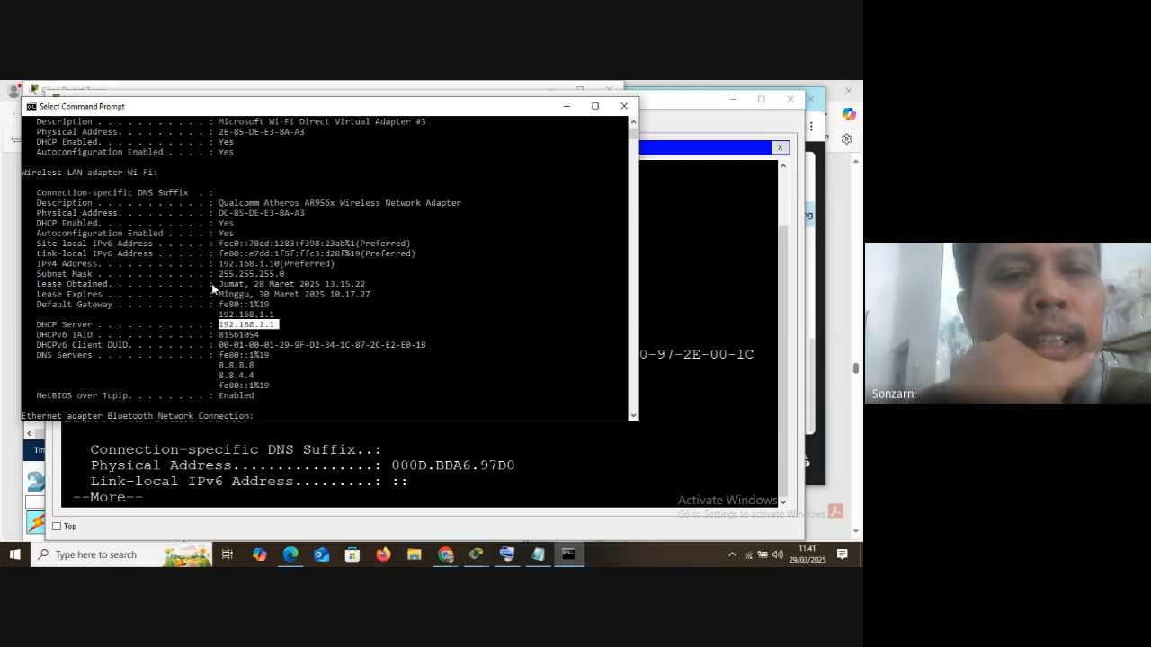
left_click_drag(214, 264, 280, 265)
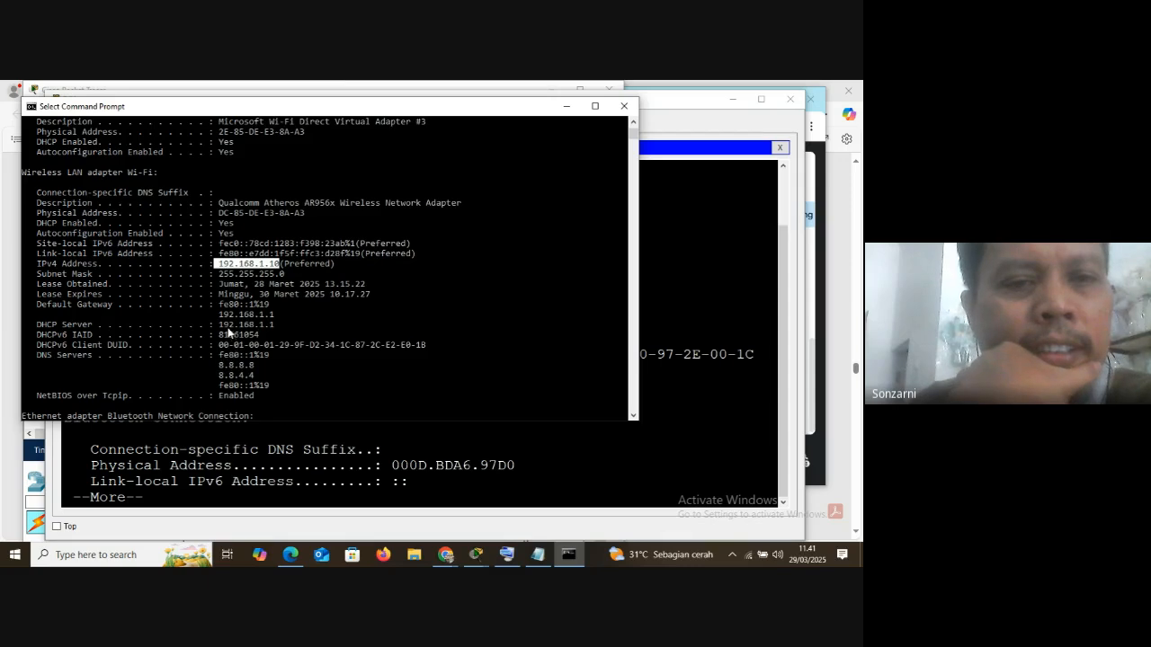
Close the host's Command Prompt, ping 192.168.1.254 from PC1's command prompt and highlight the first reply line
left_click(624, 106)
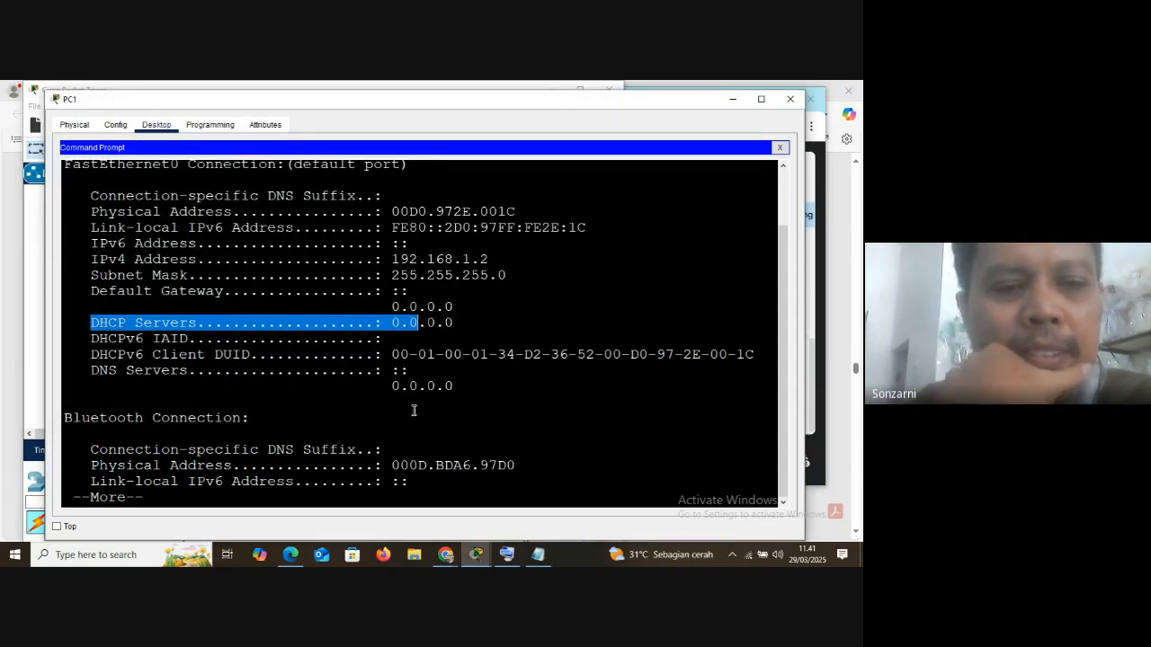
key("space")
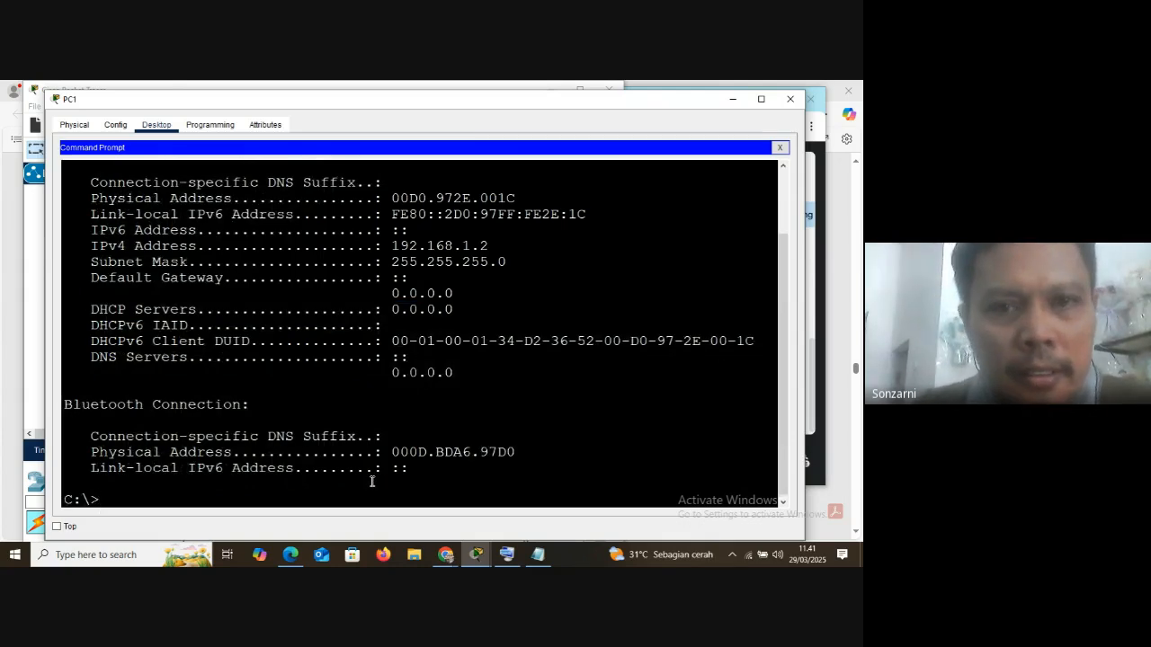
type("ping 192.168.1.")
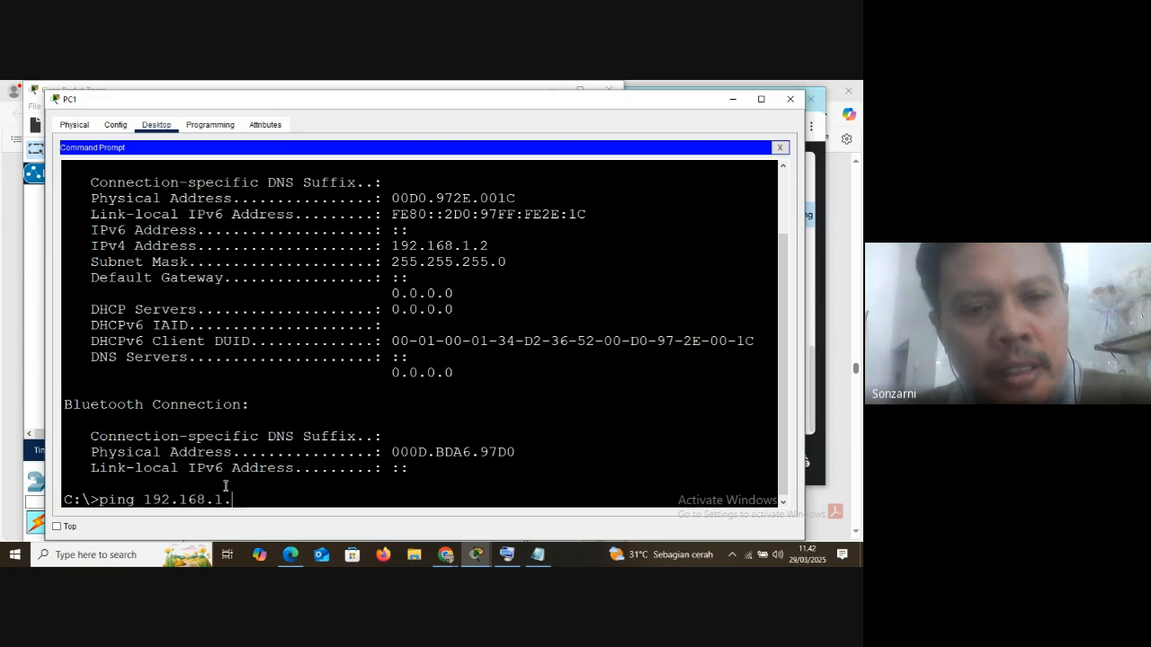
type("54")
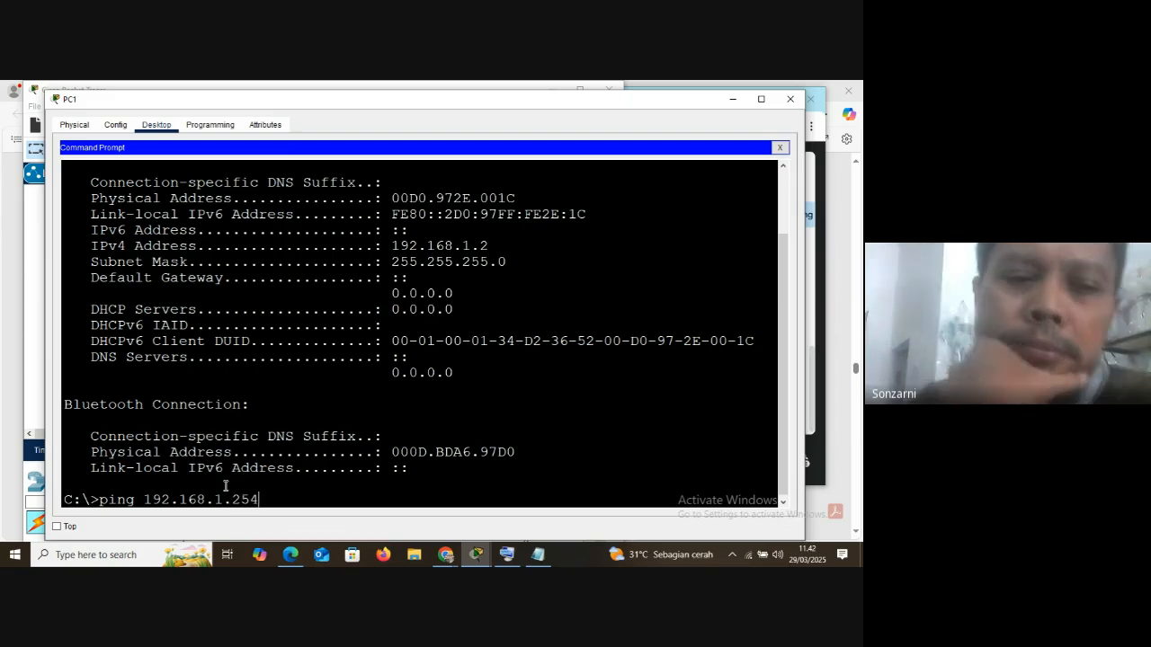
key("Return")
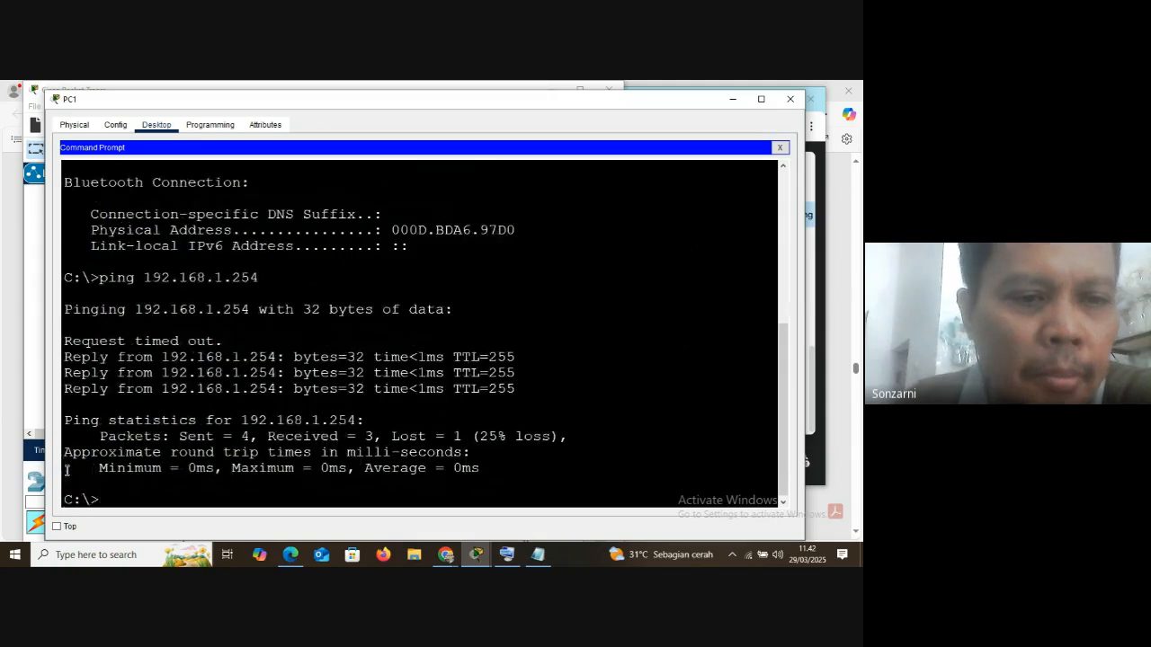
left_click_drag(66, 362, 530, 351)
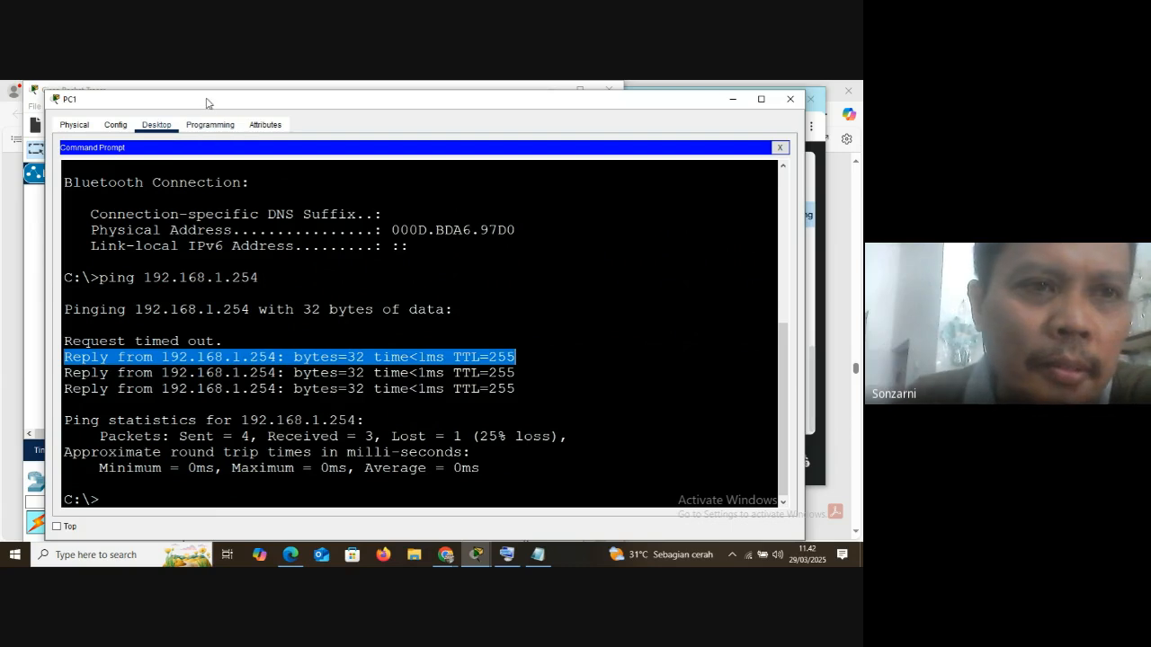
left_click(27, 229)
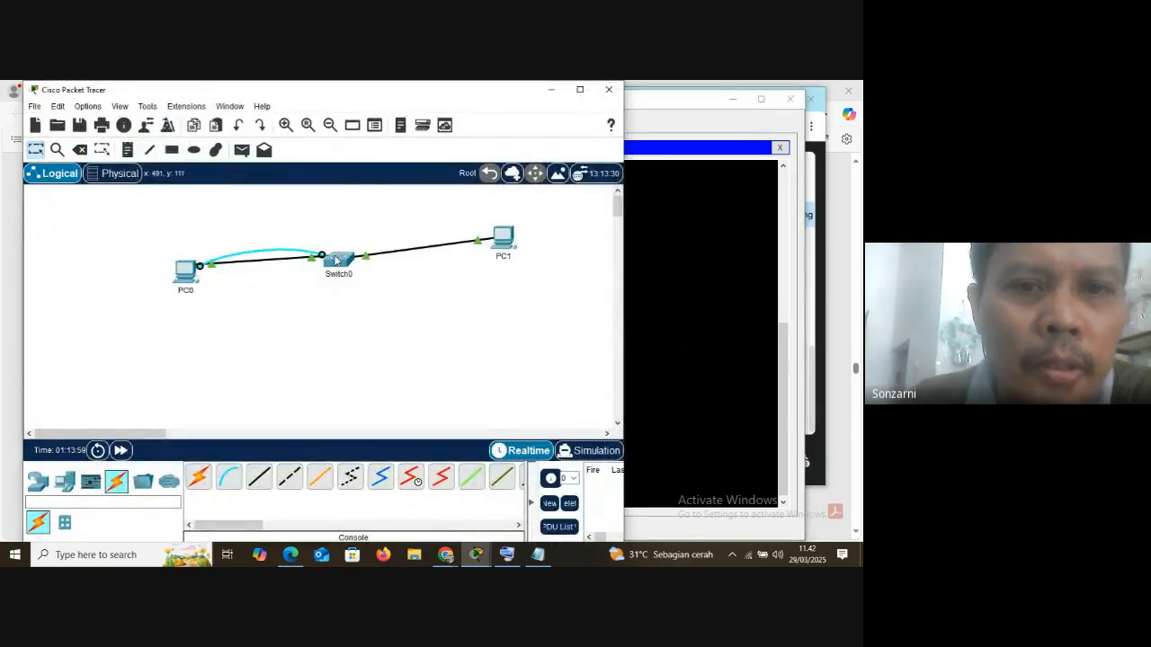
left_click(506, 555)
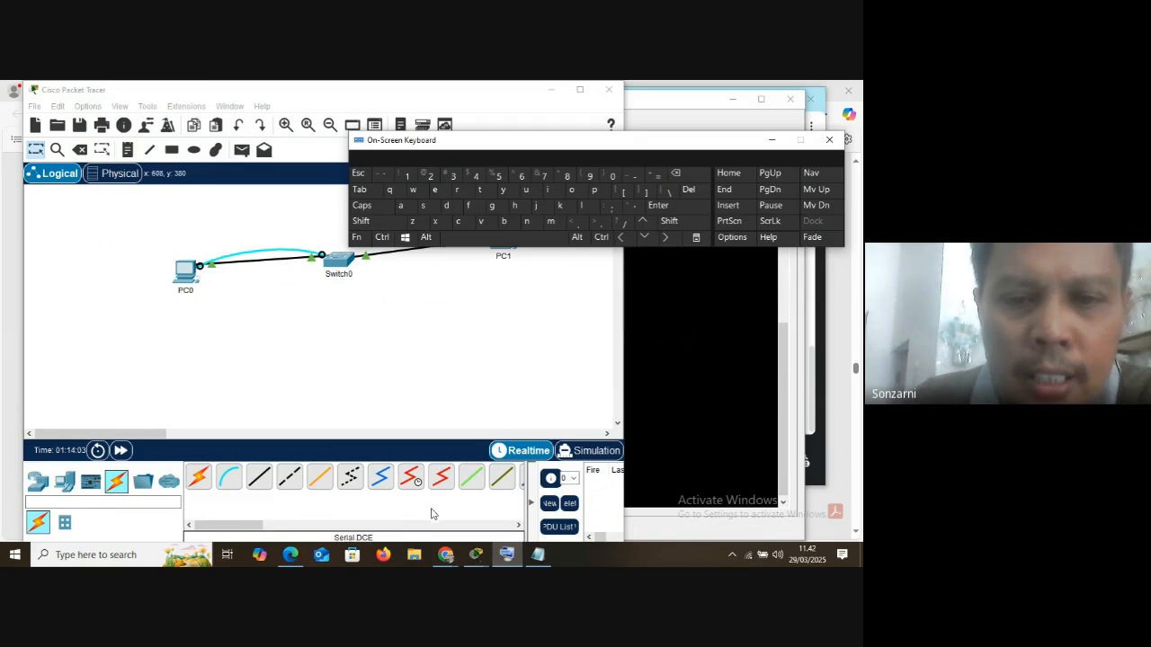
left_click(772, 141)
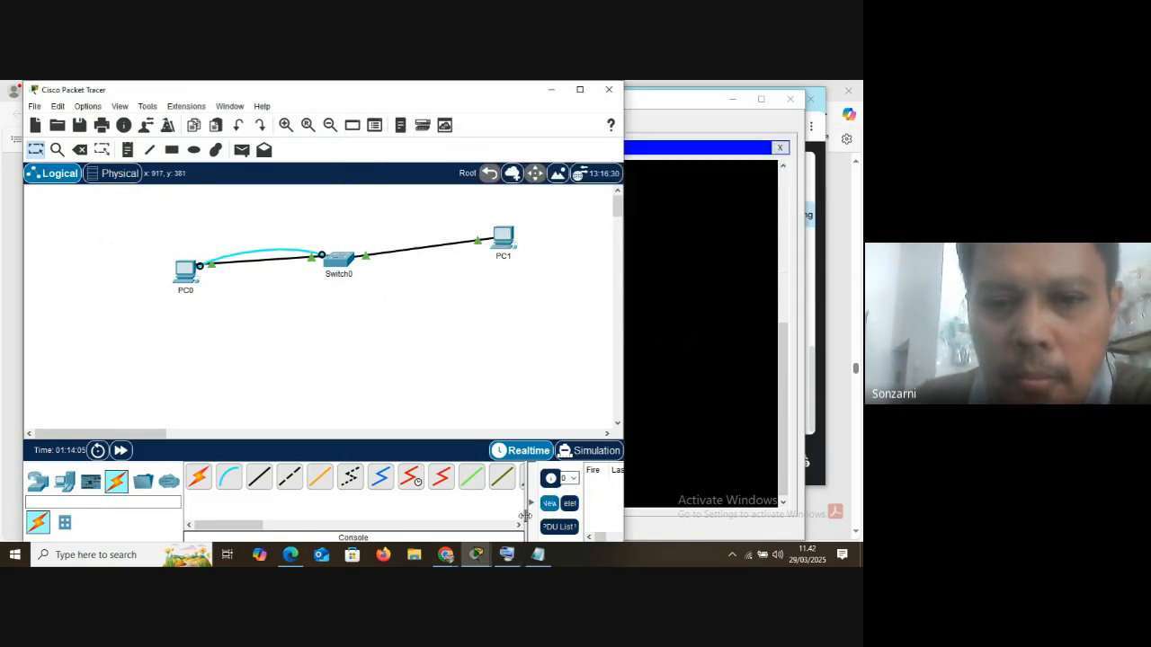
mouse_move(477, 554)
left_click(502, 466)
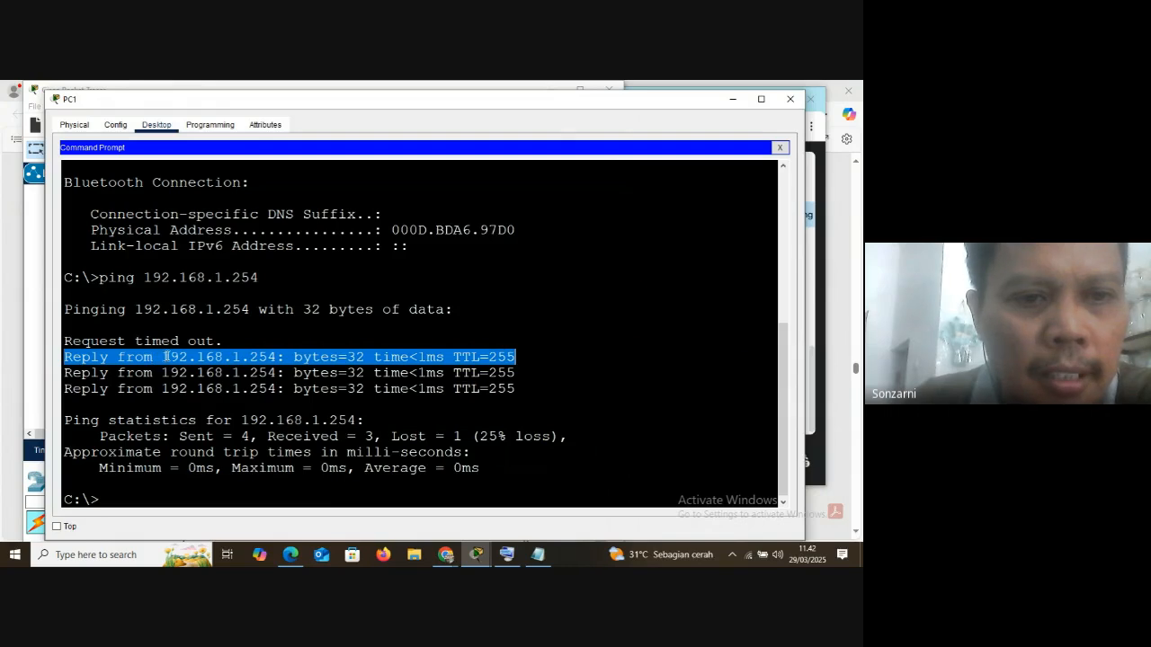
Highlight the IP address, "Reply from" text, byte size, time and TTL in the first ping reply
left_click_drag(161, 357, 276, 357)
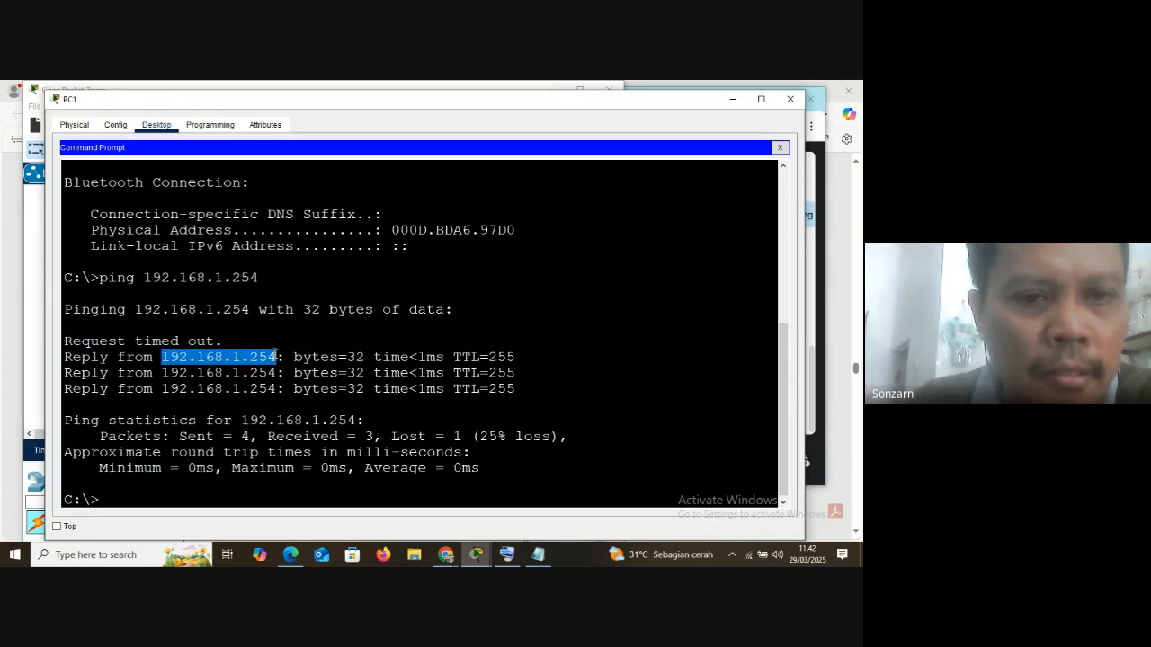
left_click(76, 357)
left_click_drag(75, 357, 155, 357)
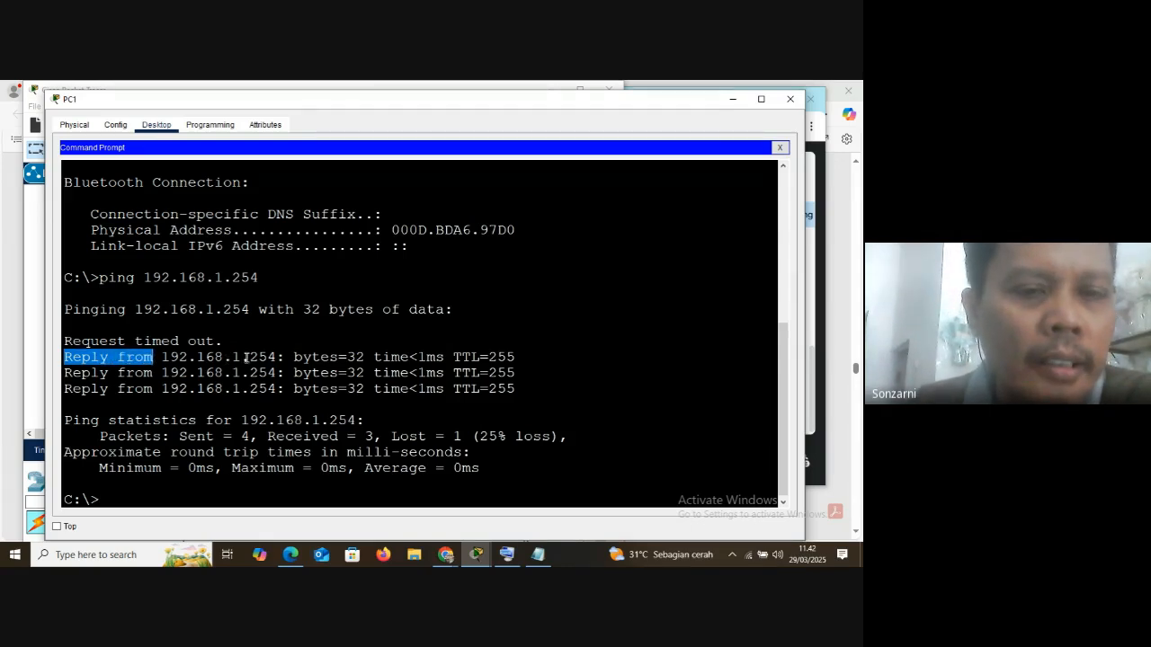
mouse_move(364, 357)
left_mouse_down()
mouse_move(327, 360)
mouse_move(346, 357)
left_mouse_up()
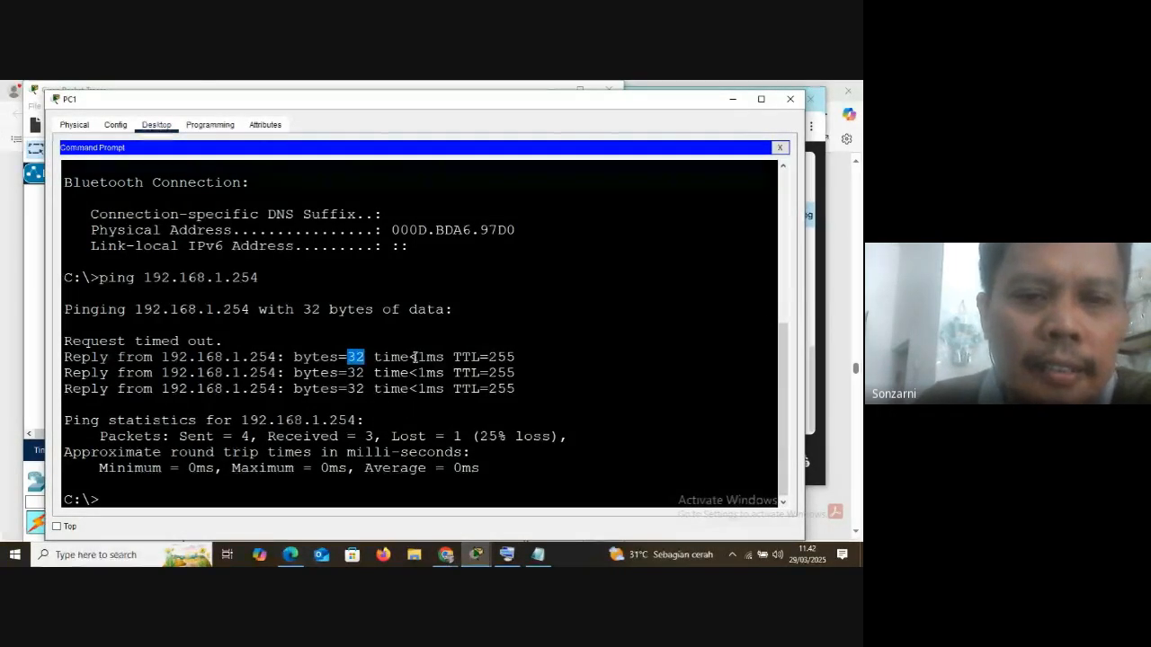
left_click_drag(410, 357, 447, 357)
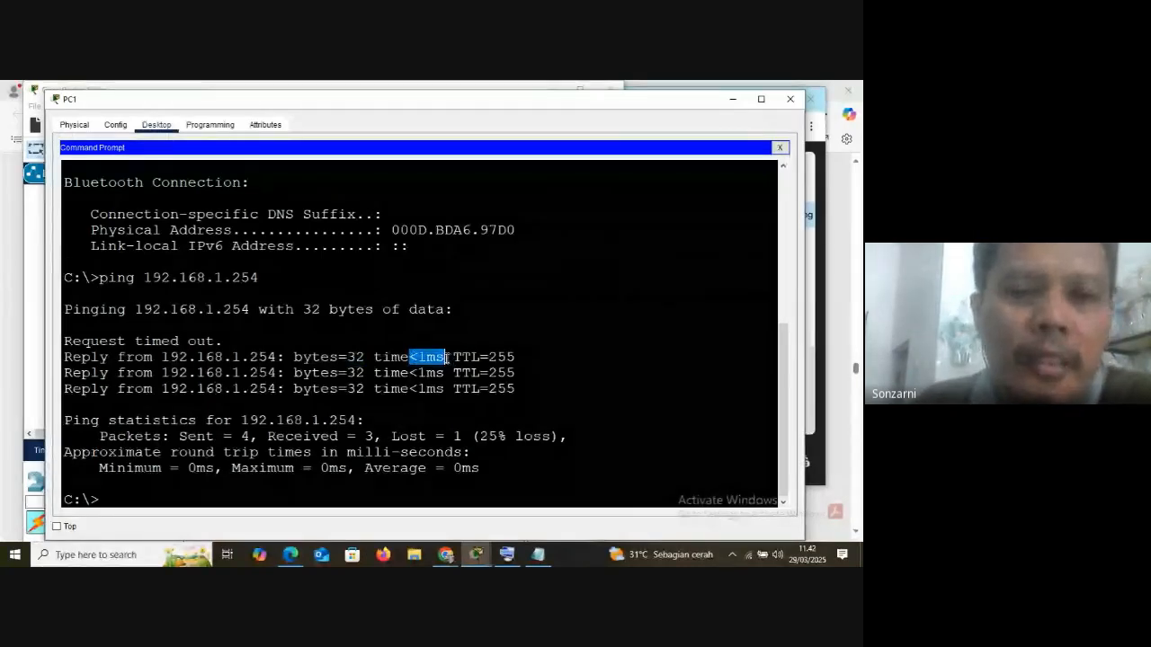
left_click_drag(456, 356, 515, 358)
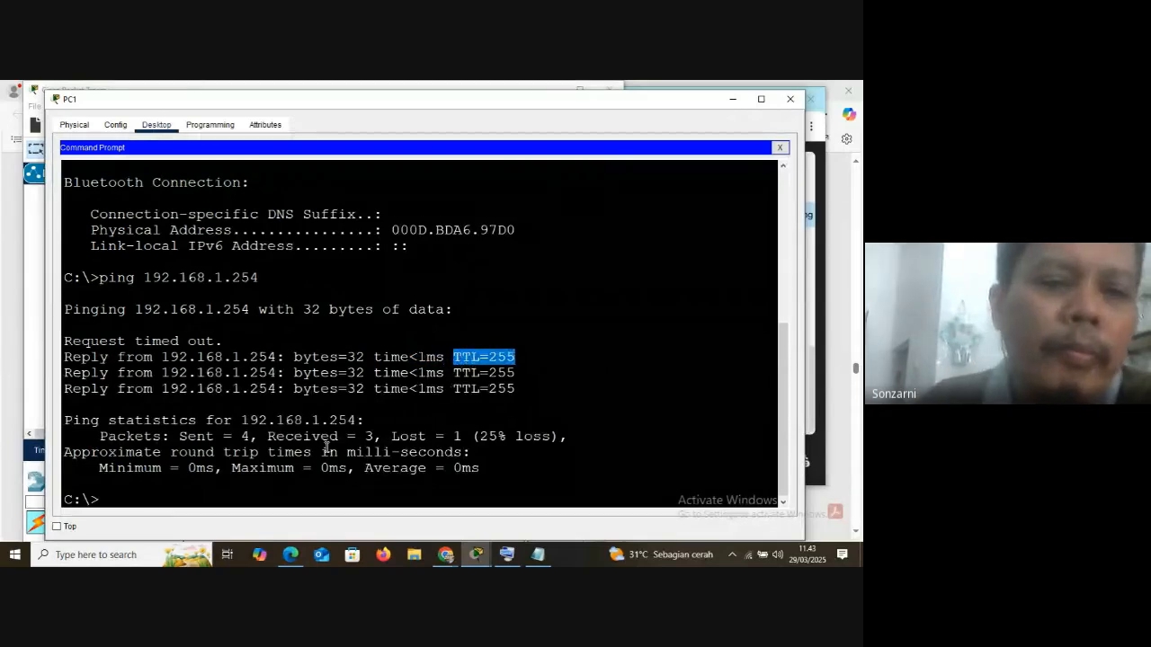
left_click(472, 345)
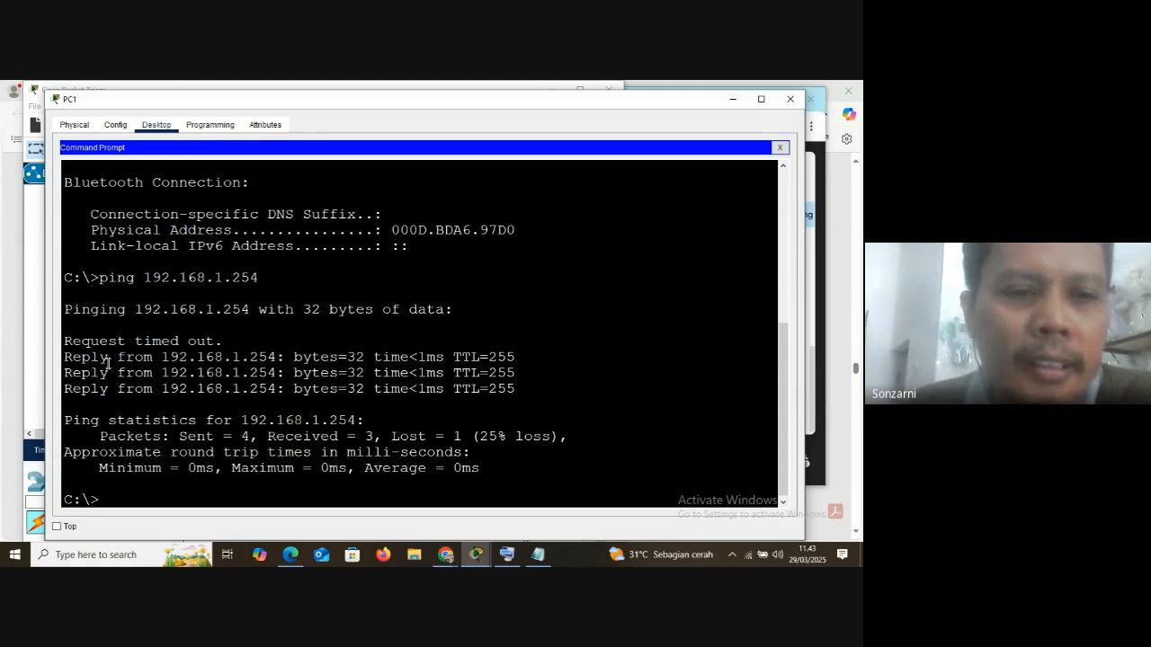
Look at the topology, bring back the PC1 window beside it and close PC1's command prompt
left_click(733, 99)
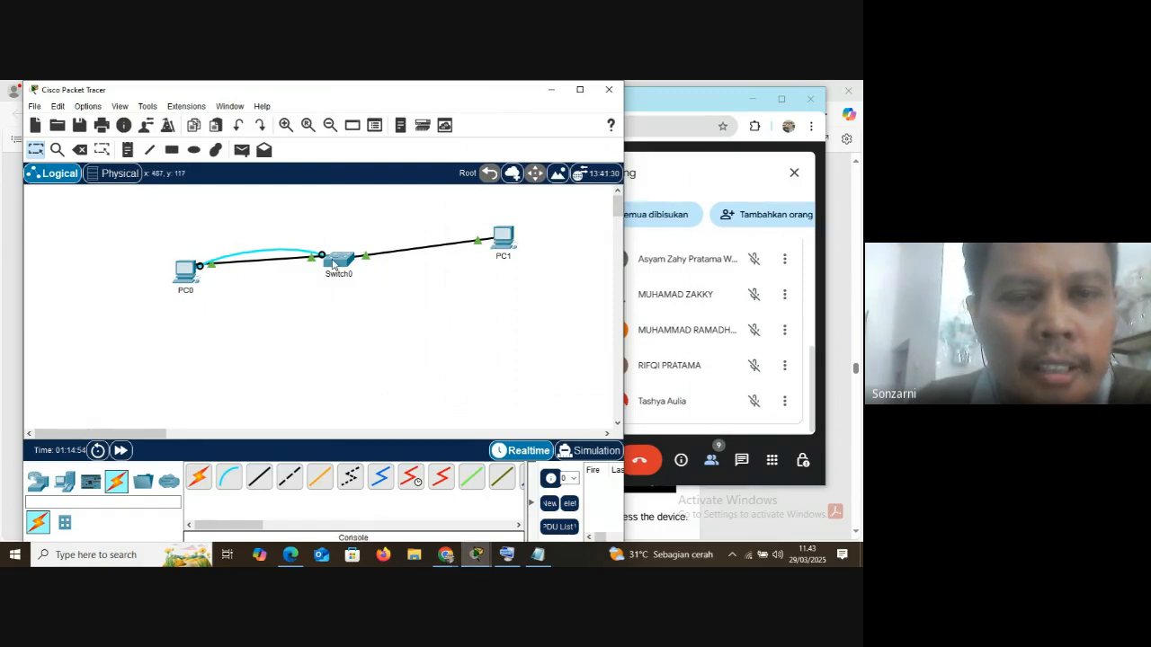
mouse_move(189, 274)
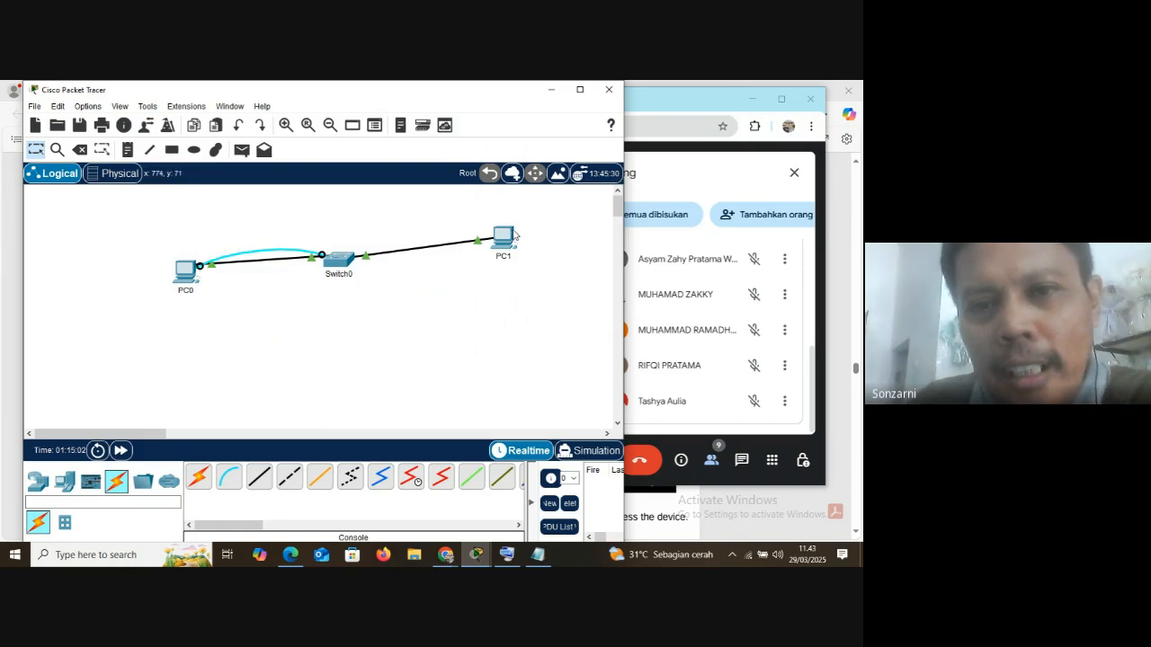
left_click(475, 555)
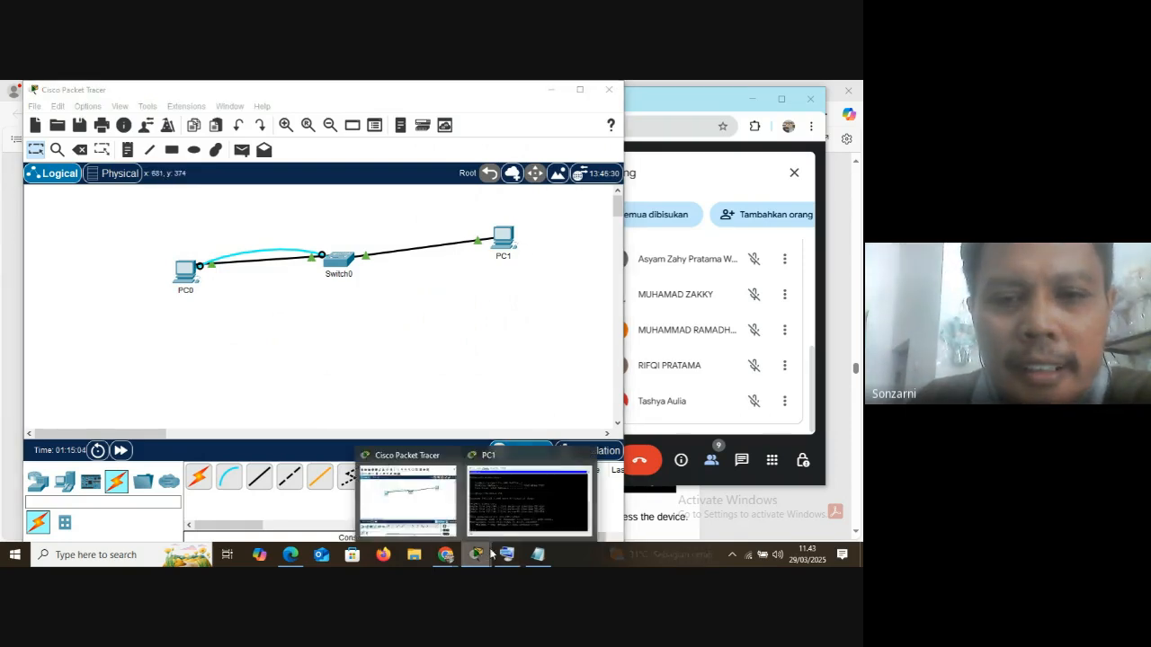
left_click(528, 499)
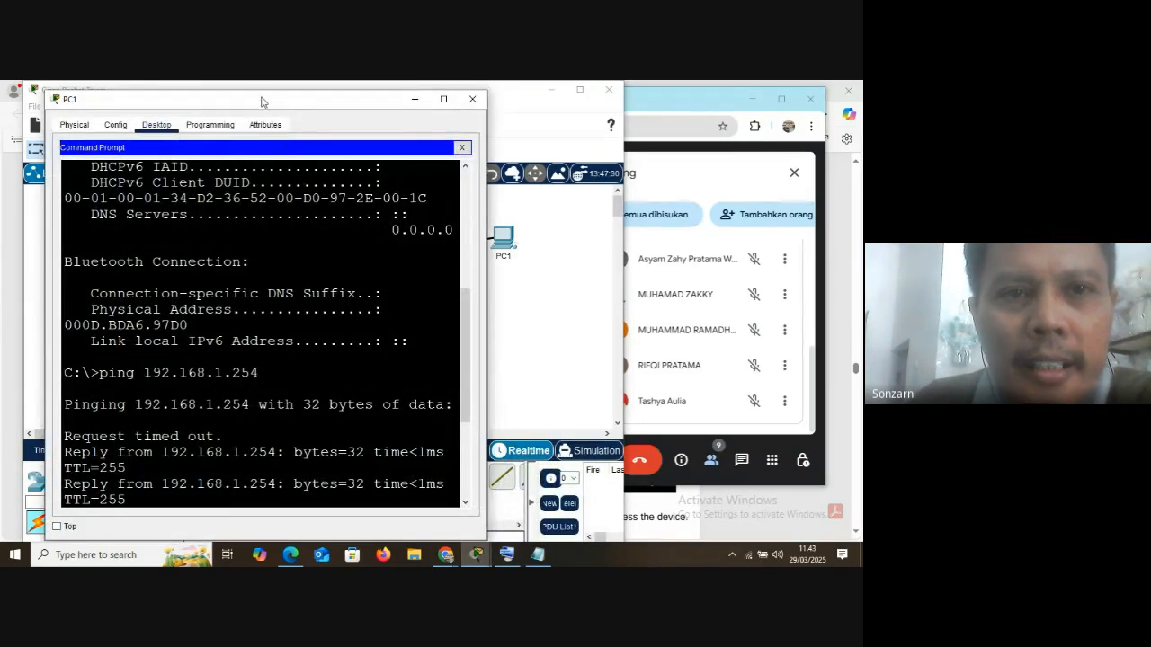
left_click_drag(251, 103, 627, 95)
double_click(626, 96)
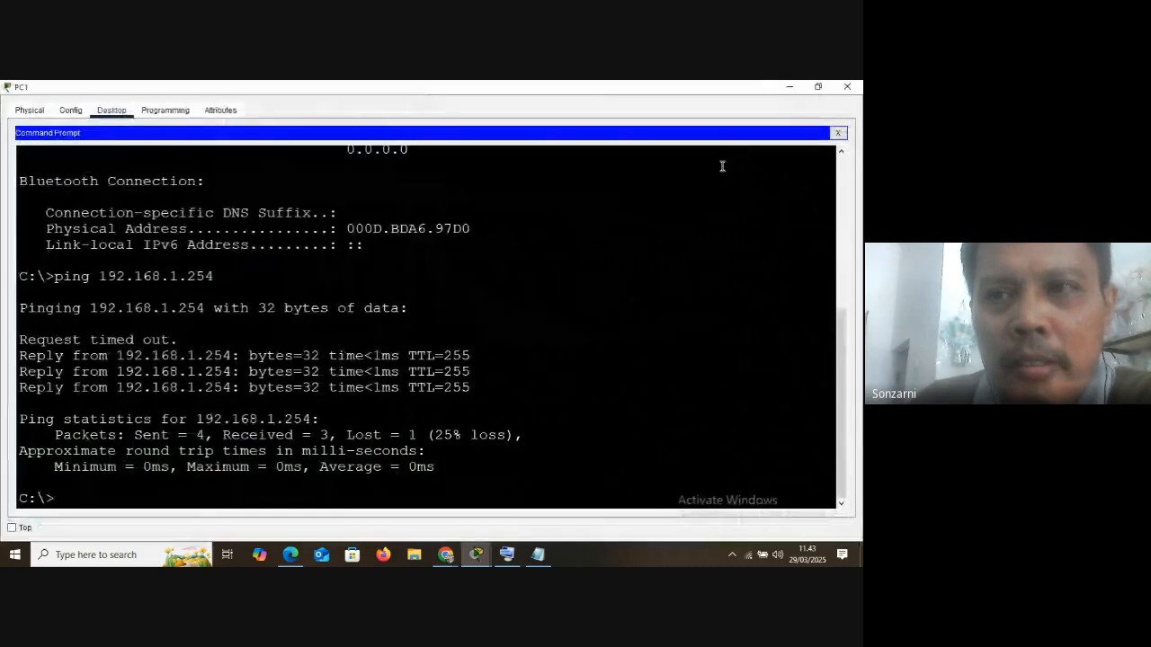
left_click(817, 86)
left_click_drag(308, 97, 693, 112)
left_click(825, 159)
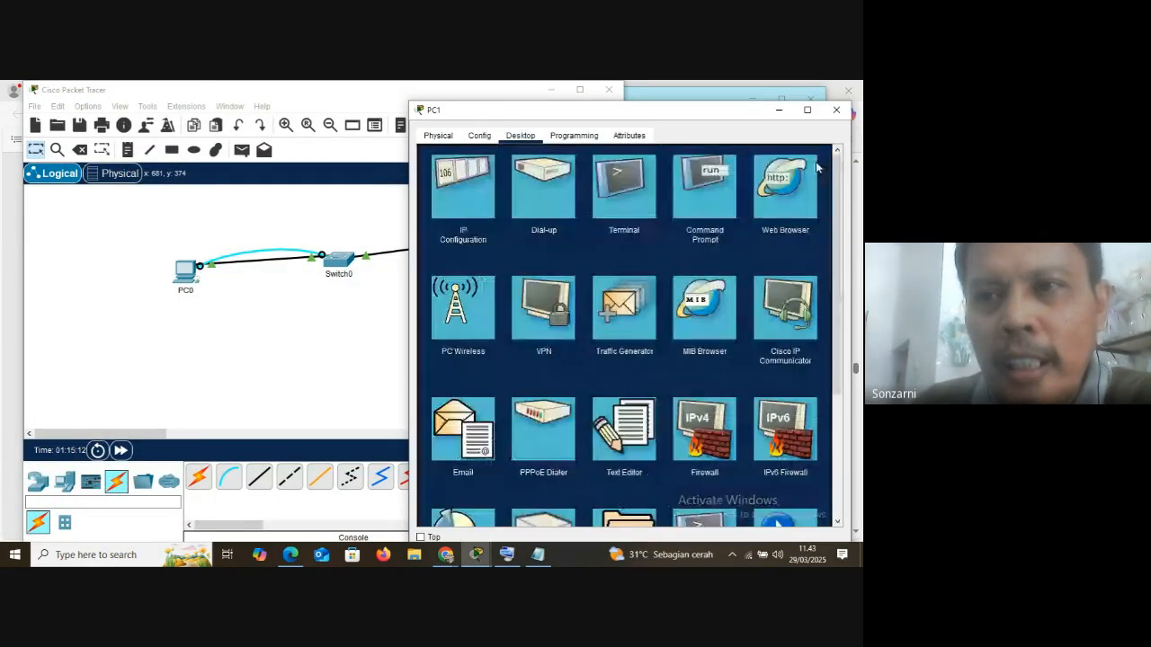
Delete the console cable between PC0 and Switch0 and return to the selection tool
left_click(353, 348)
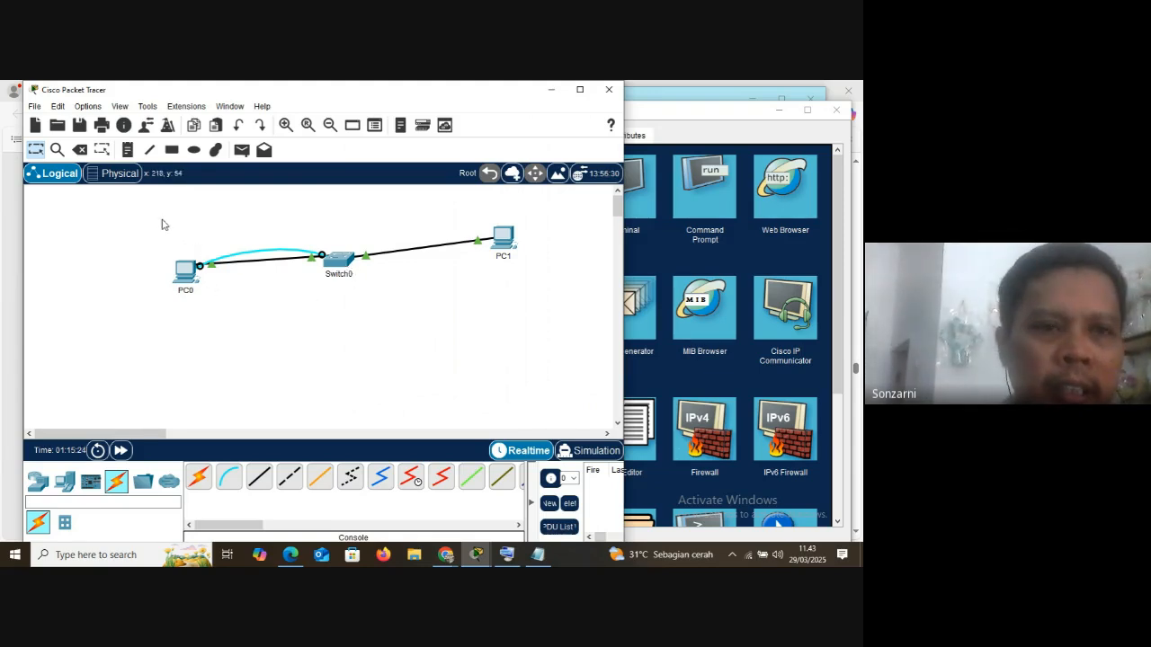
left_click(80, 149)
left_click(264, 250)
left_click(37, 151)
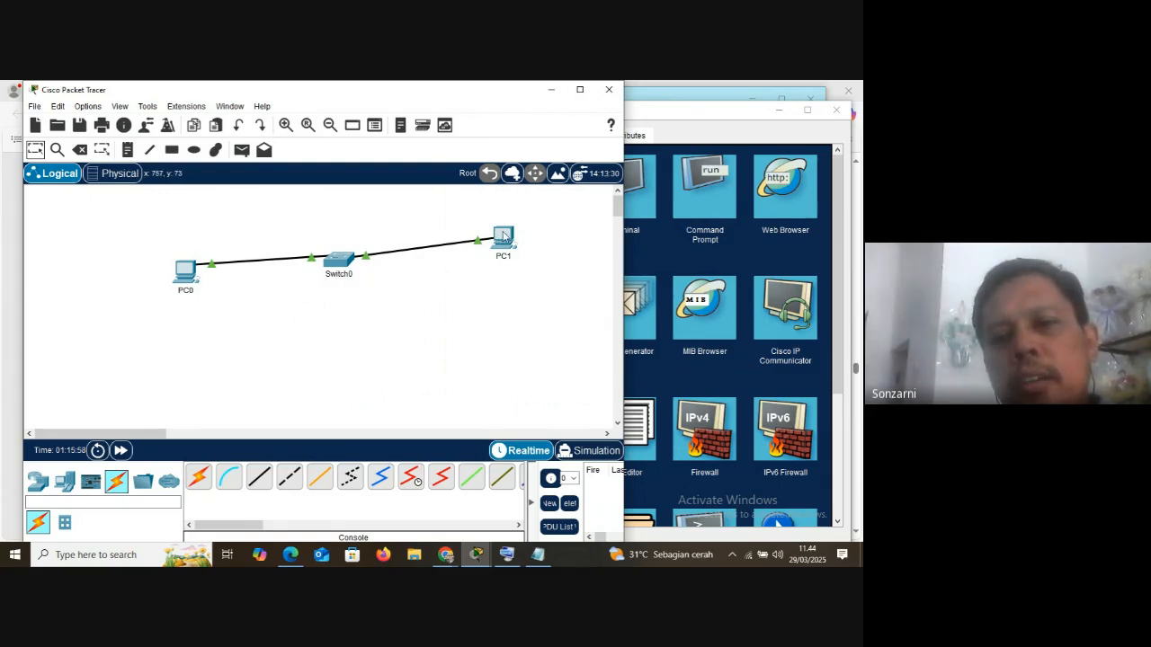
Bring the PC1 window forward and open the Telnet / SSH Client from its desktop applications
mouse_move(481, 557)
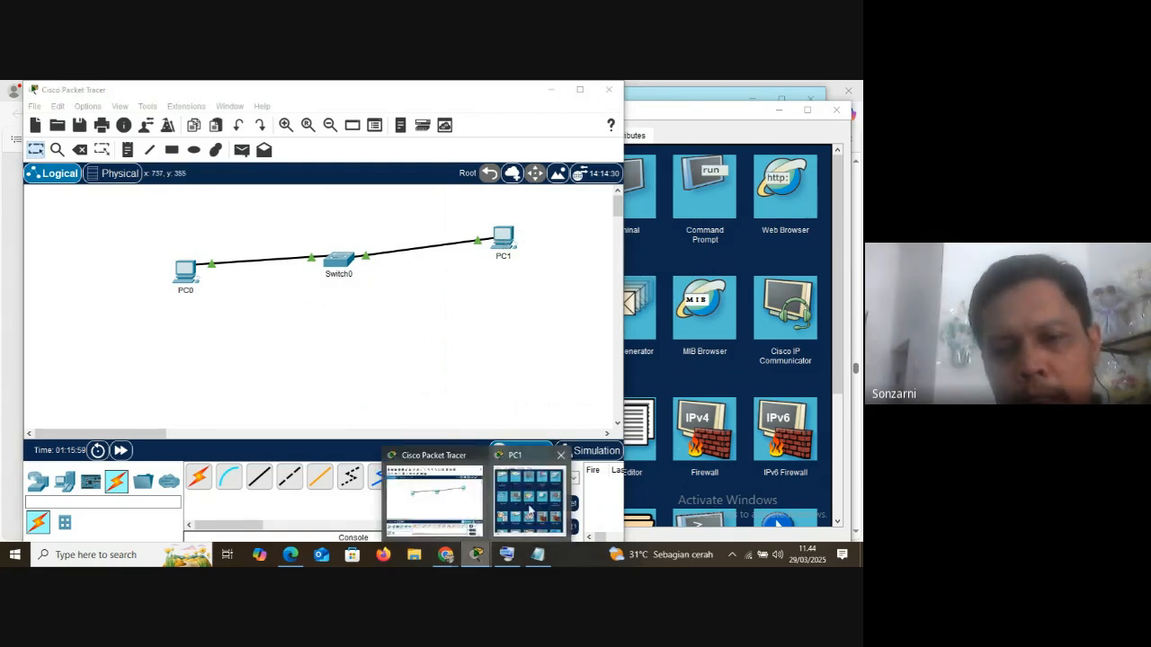
left_click(532, 489)
left_click_drag(629, 123, 592, 116)
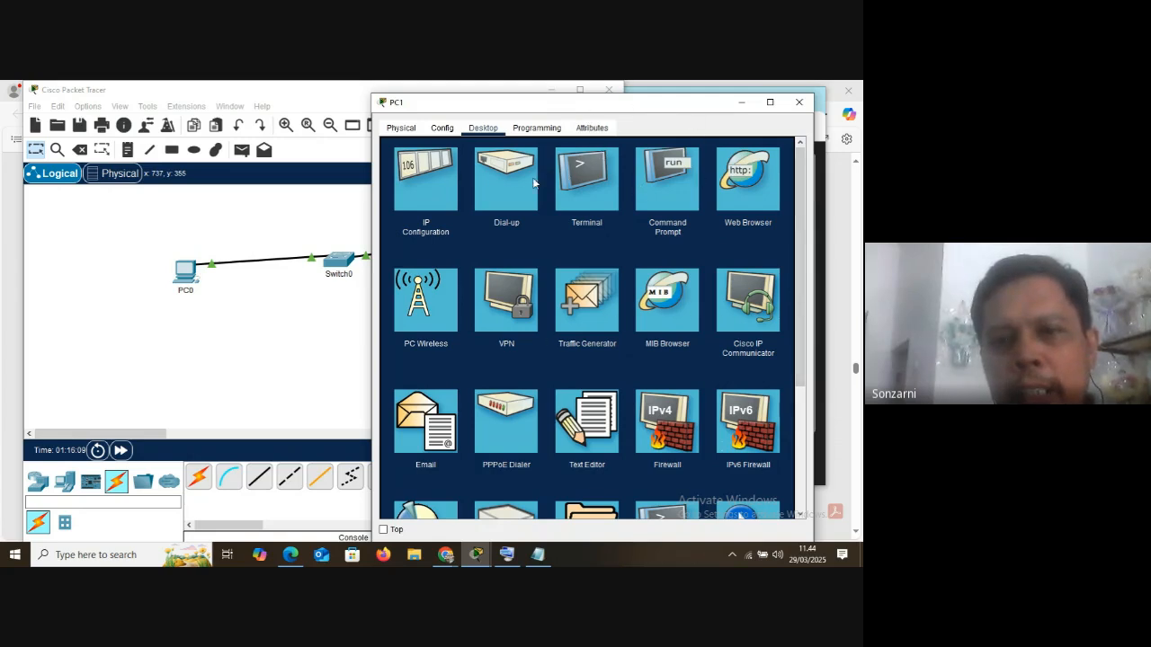
scroll(534, 183, "down", 3)
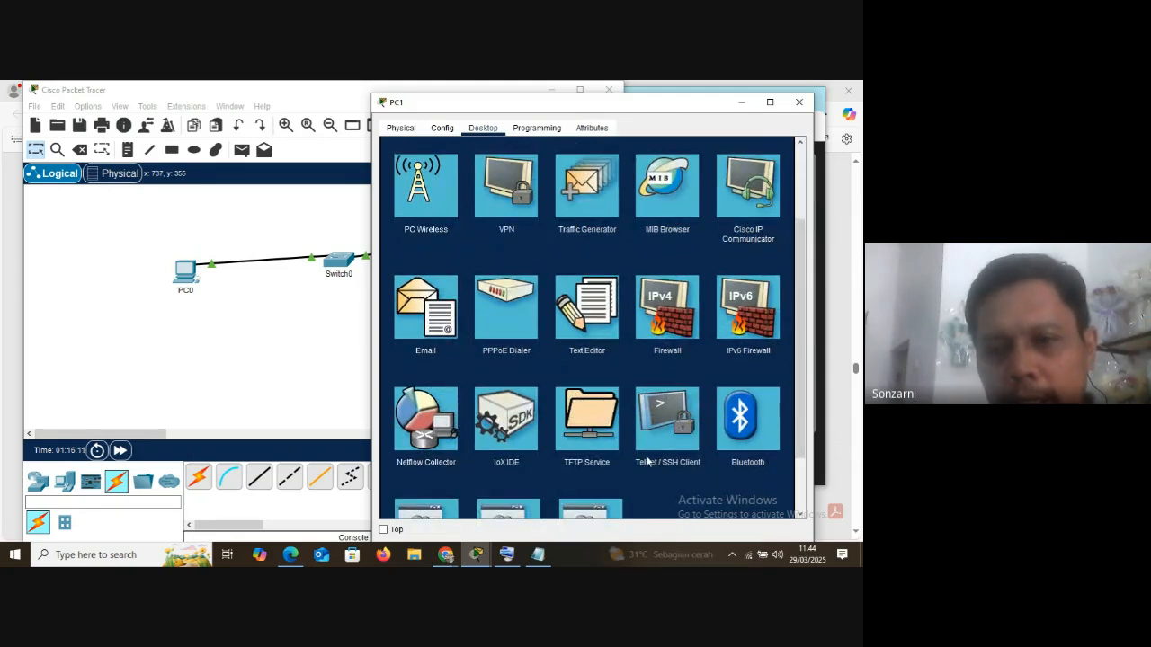
left_click(660, 425)
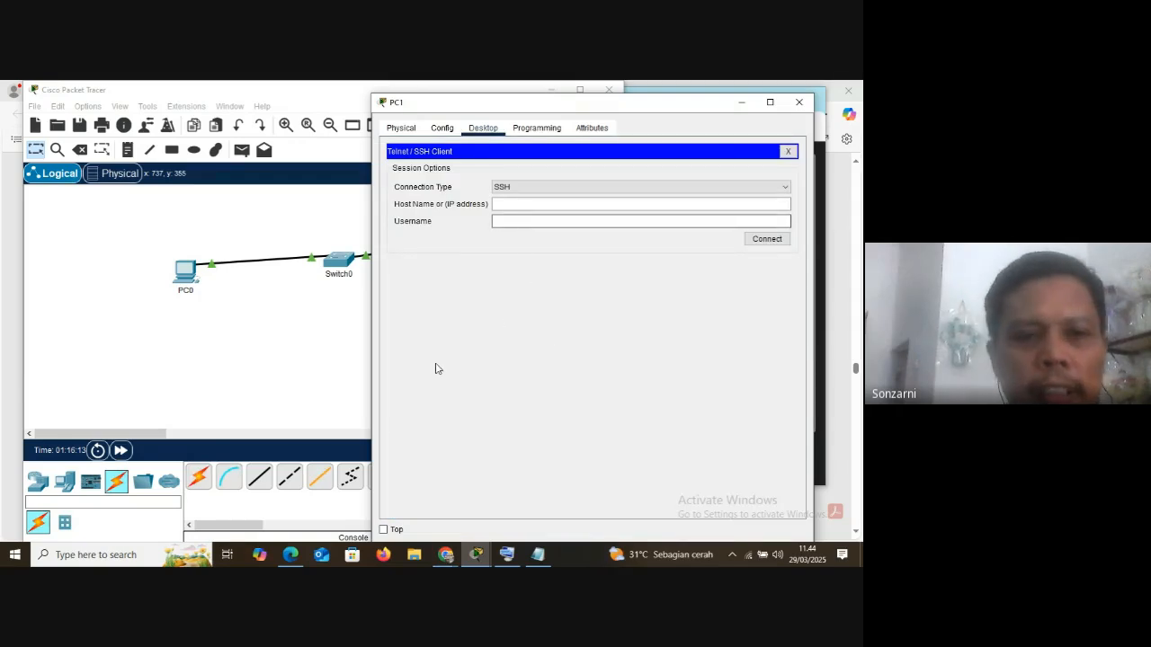
Open PuTTY on the host computer to view its session options, and close it again
left_click(66, 557)
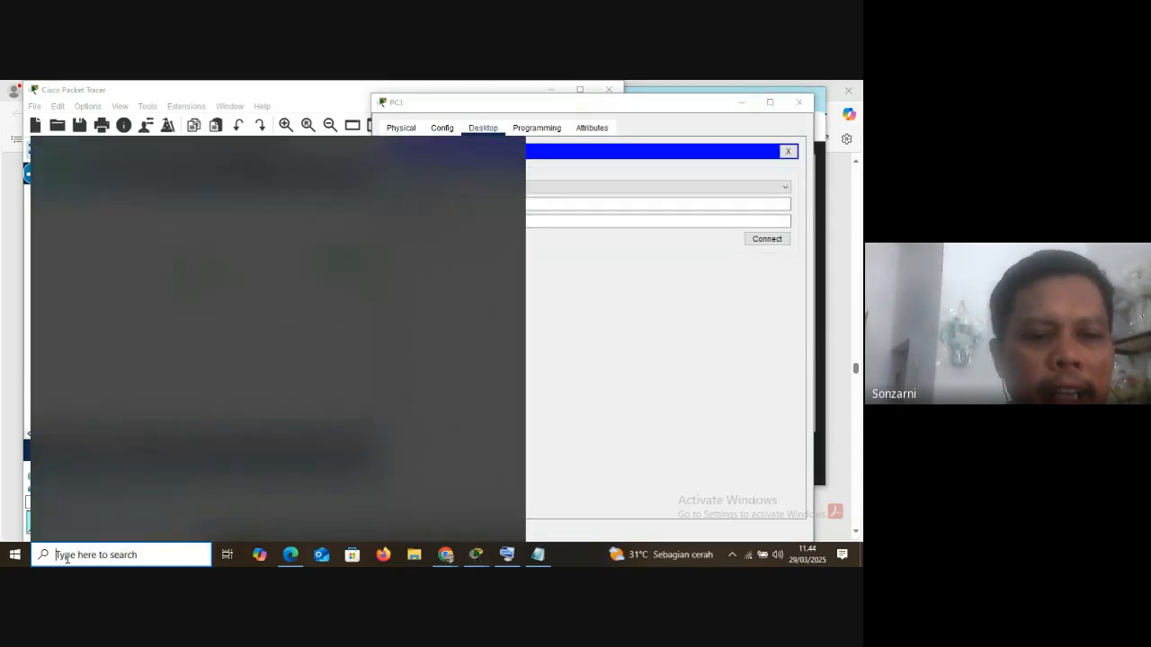
type("pu")
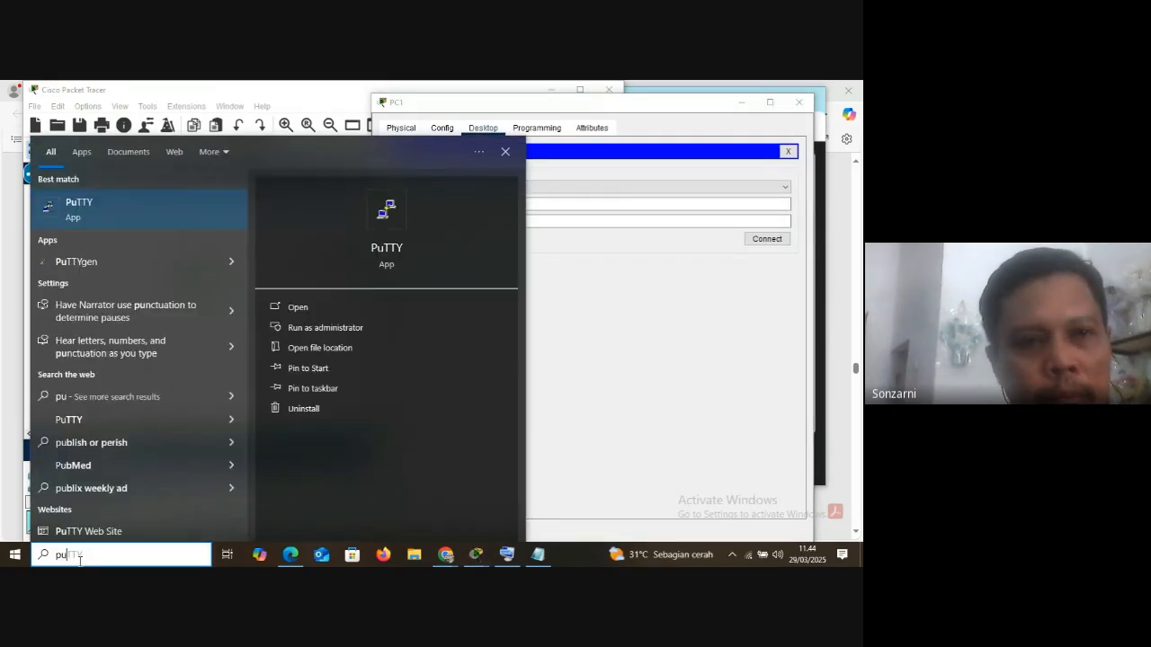
left_click(115, 211)
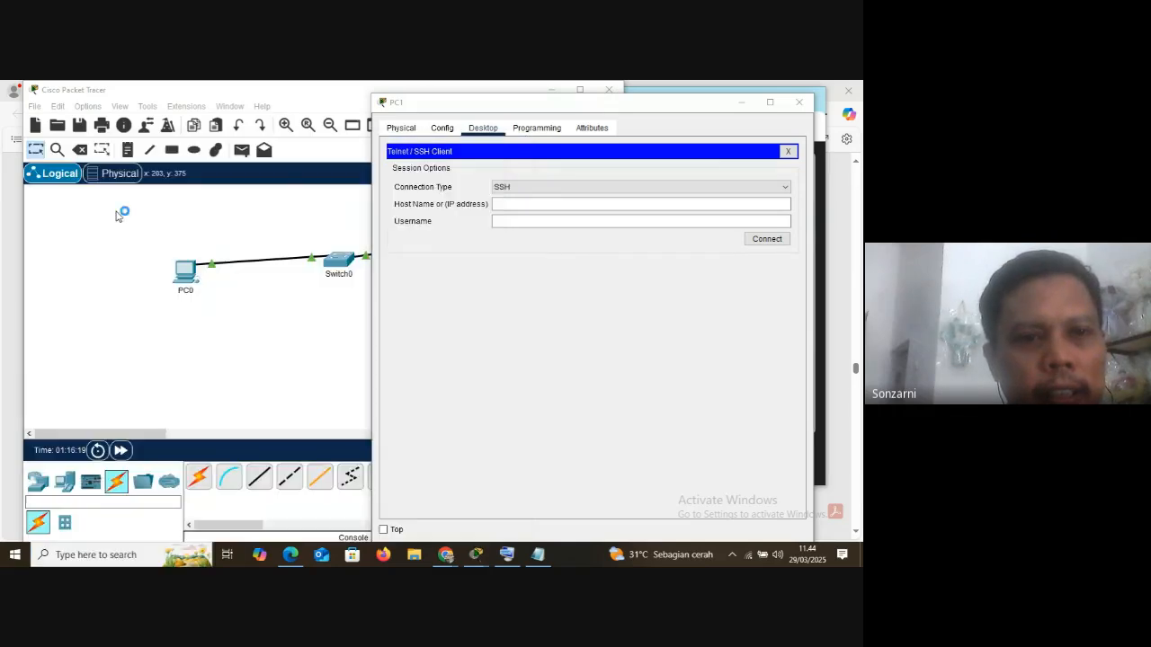
left_click_drag(434, 195, 242, 151)
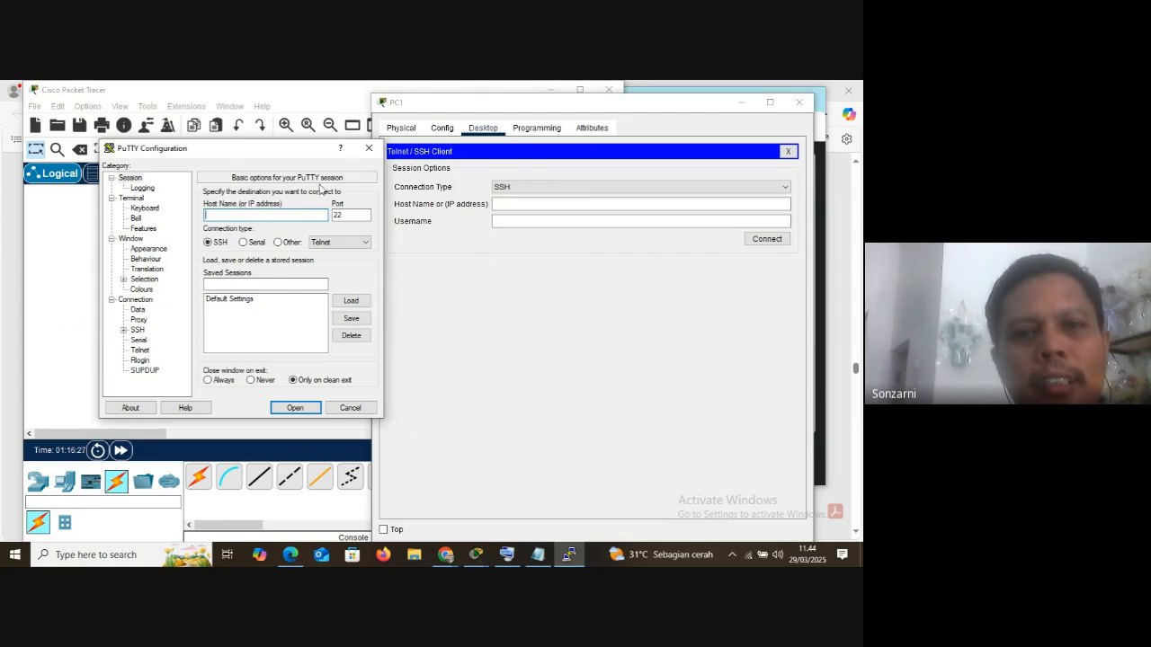
left_click(368, 148)
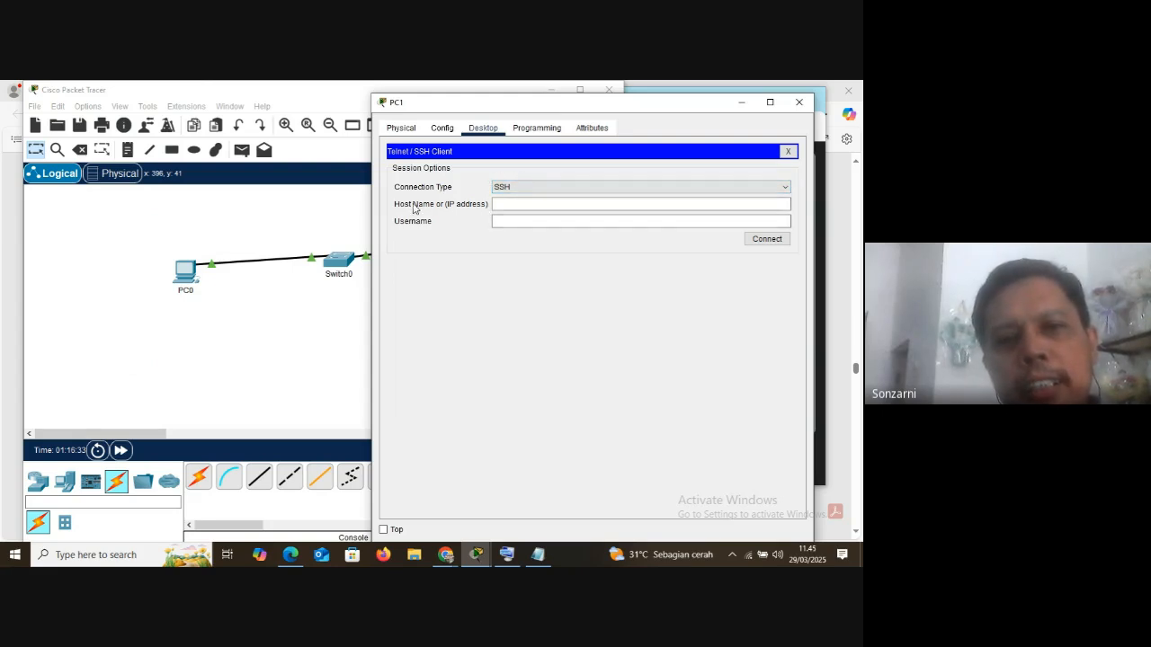
Set the connection type to Telnet with host 192.168.1.254 and connect to the switch from PC1
left_click(496, 204)
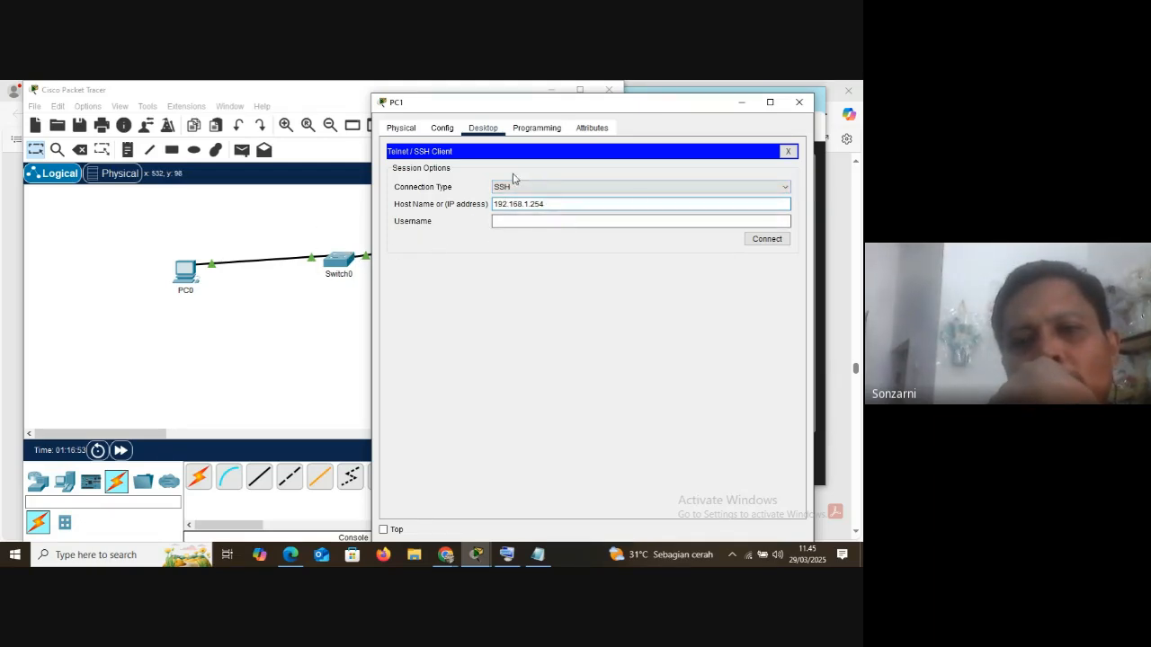
left_click(789, 188)
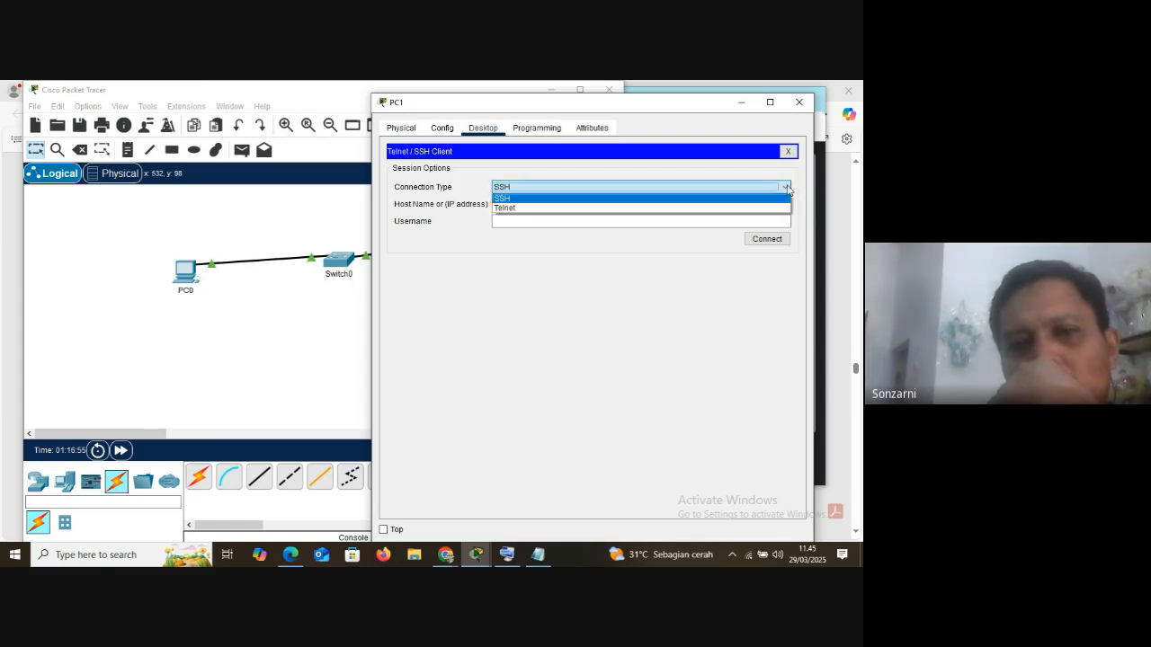
left_click(517, 206)
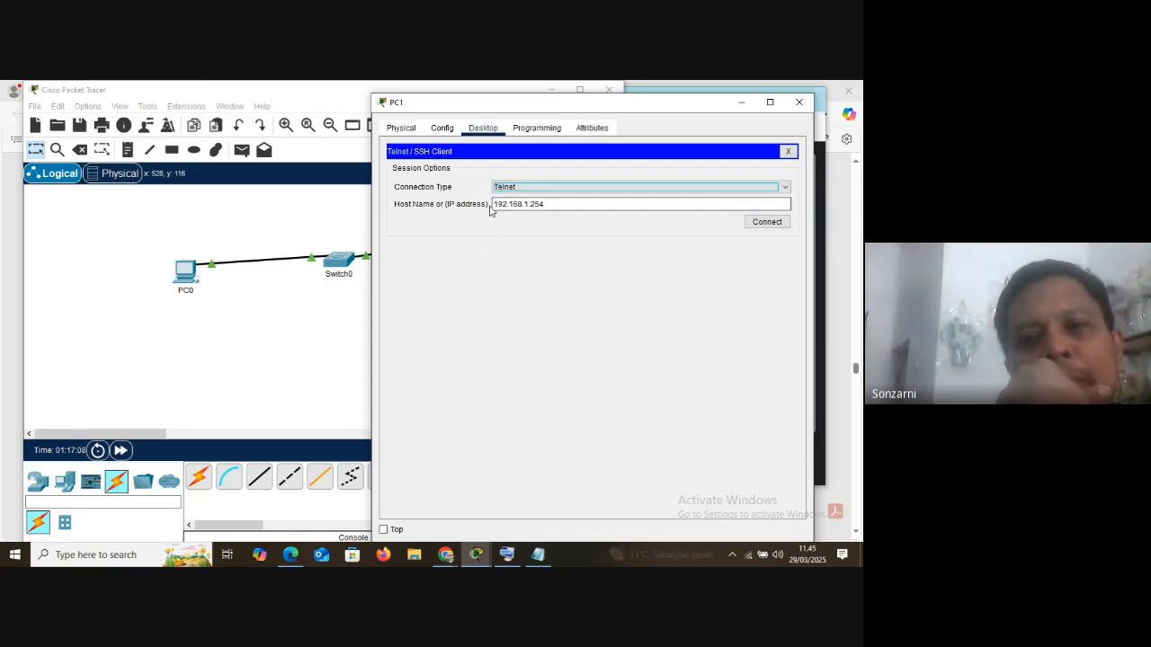
left_click(764, 223)
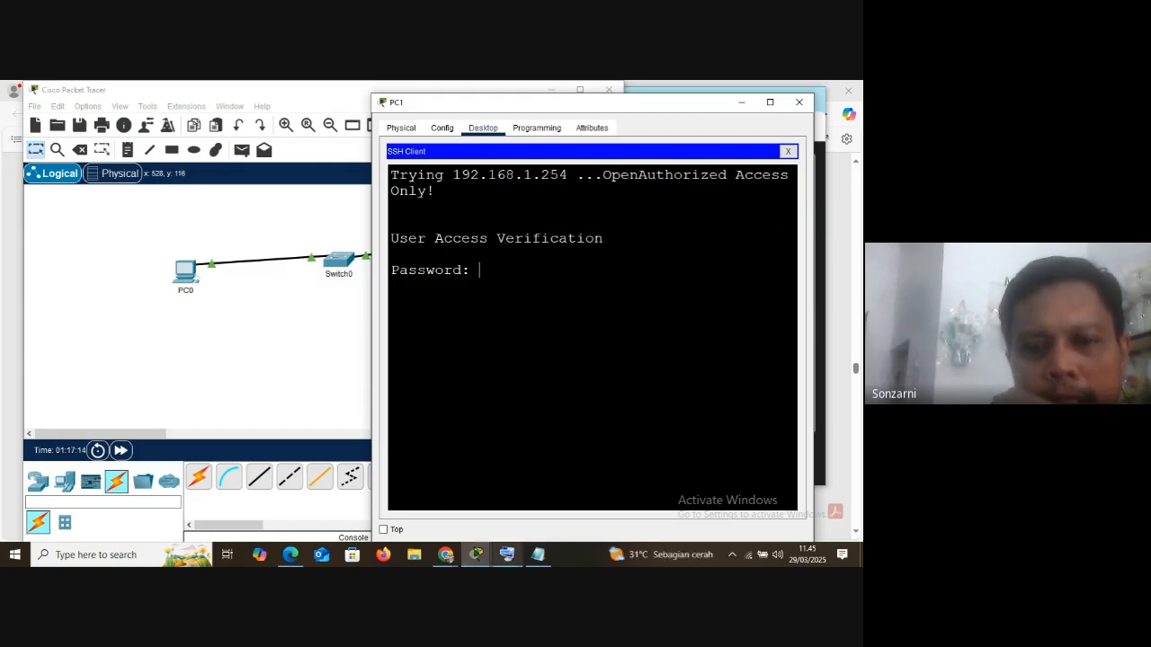
Bring the topology forward, open Switch0's command line interface beside it to view it, and minimize the Switch0 window
mouse_move(474, 558)
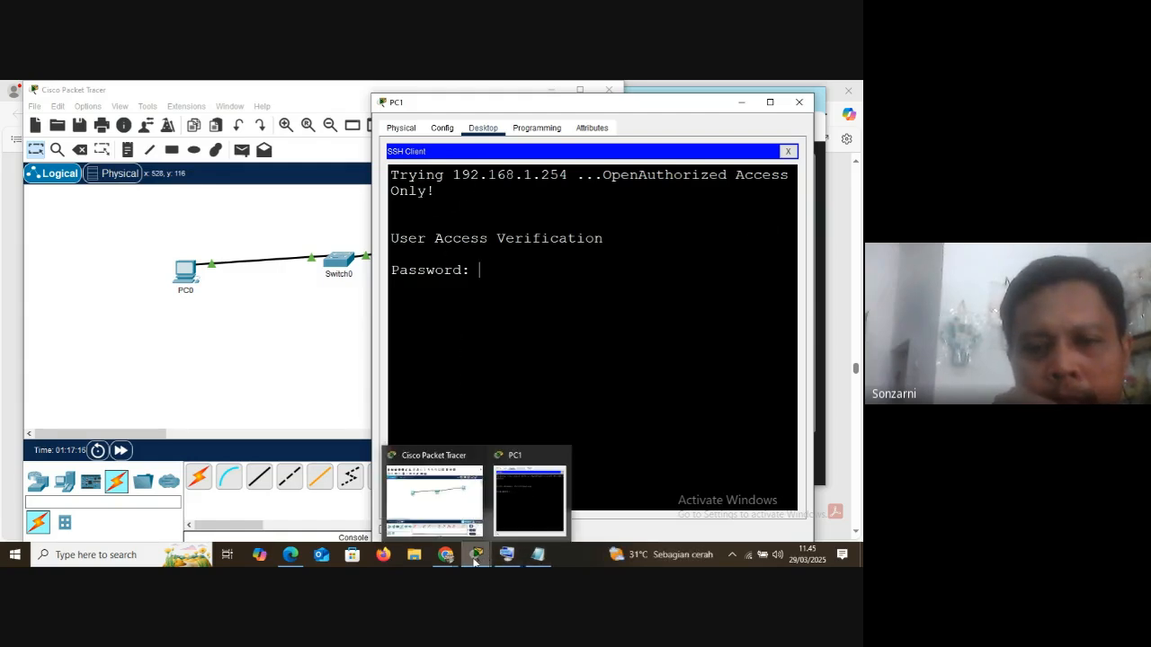
left_click(440, 490)
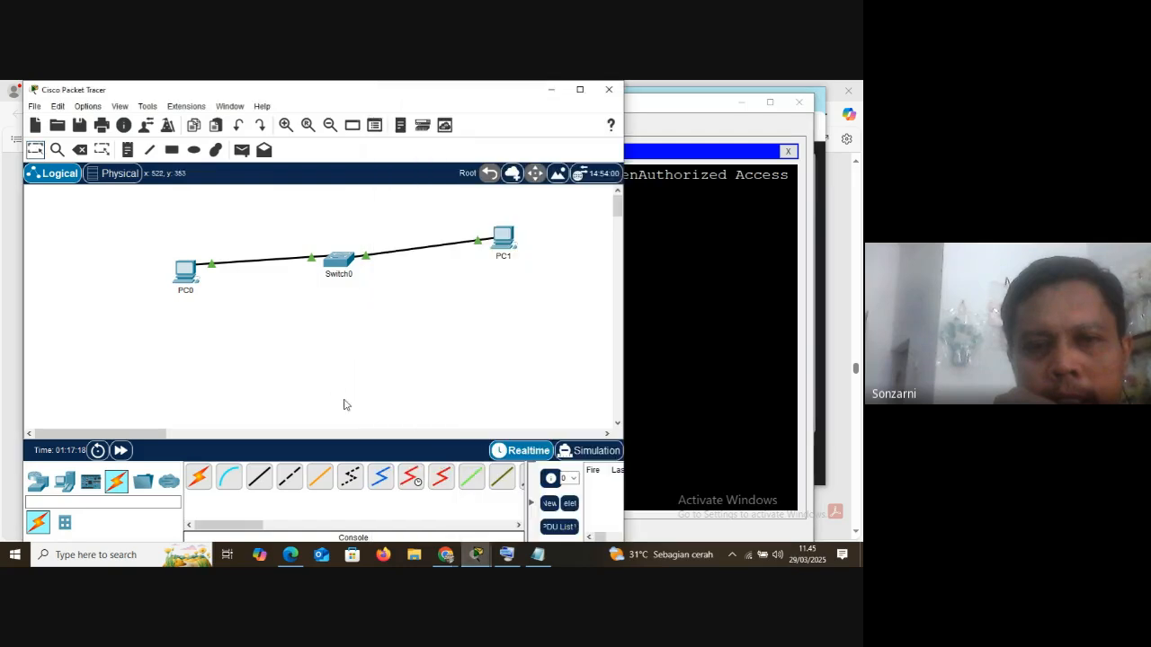
left_click(335, 262)
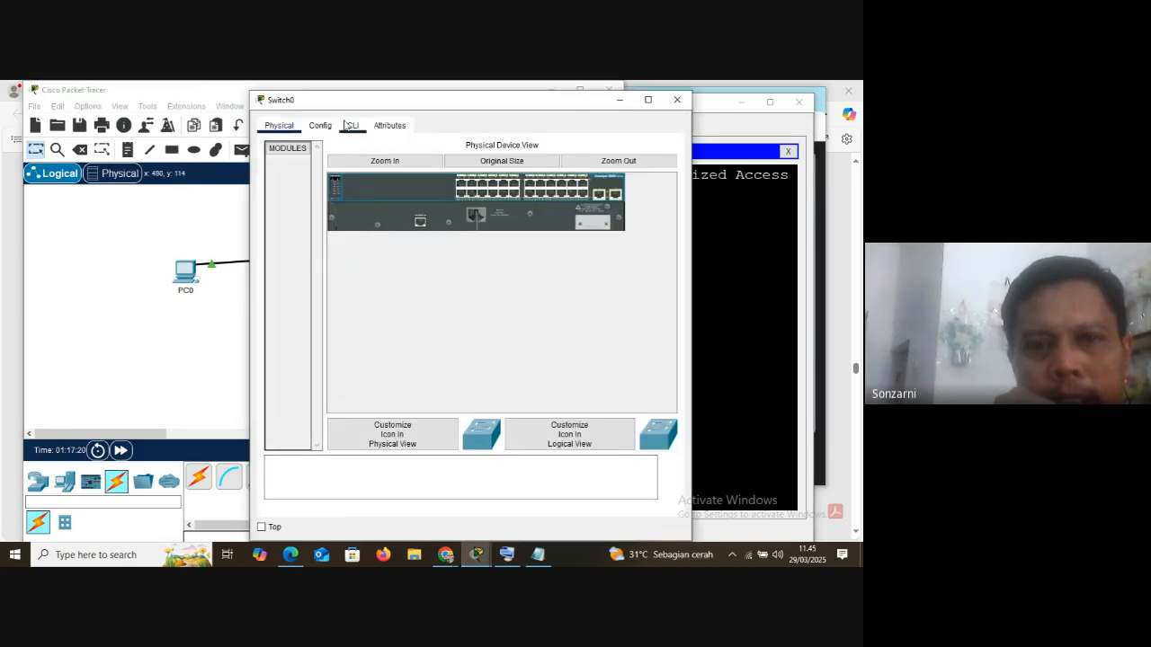
left_click(353, 125)
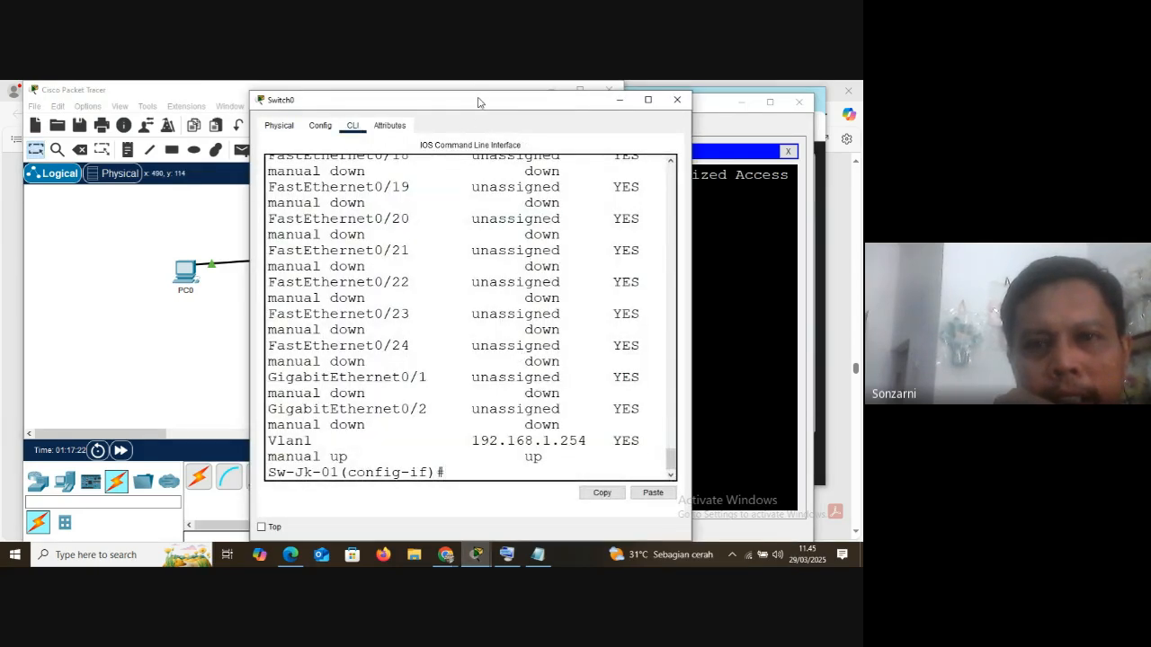
left_click_drag(478, 102, 224, 99)
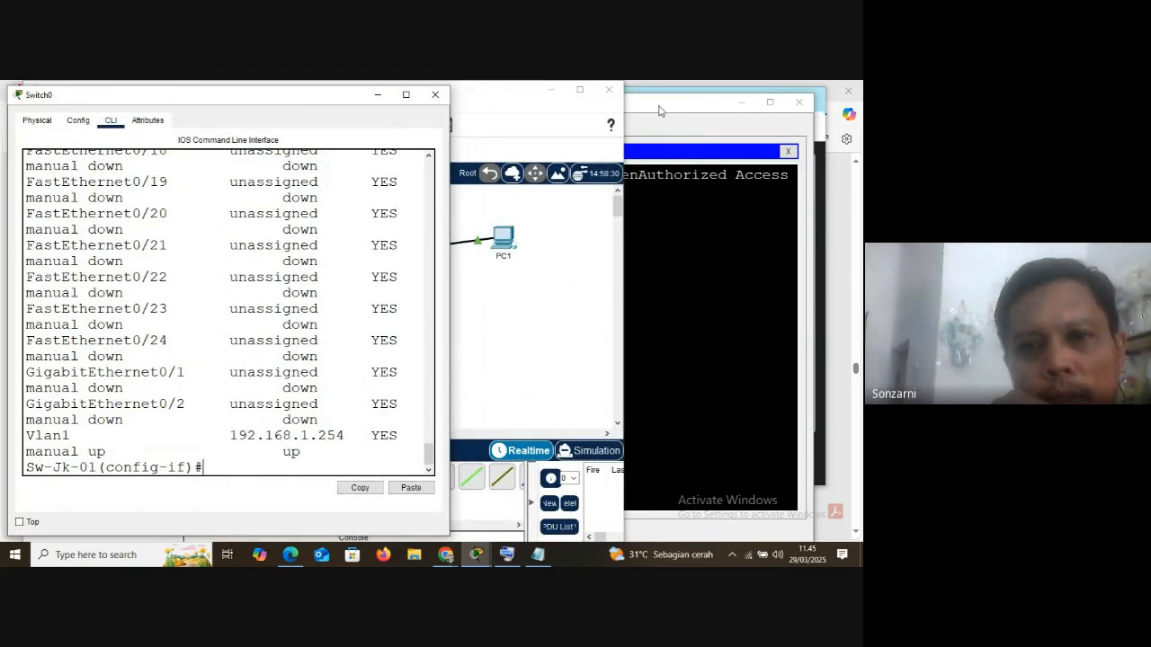
left_click(521, 126)
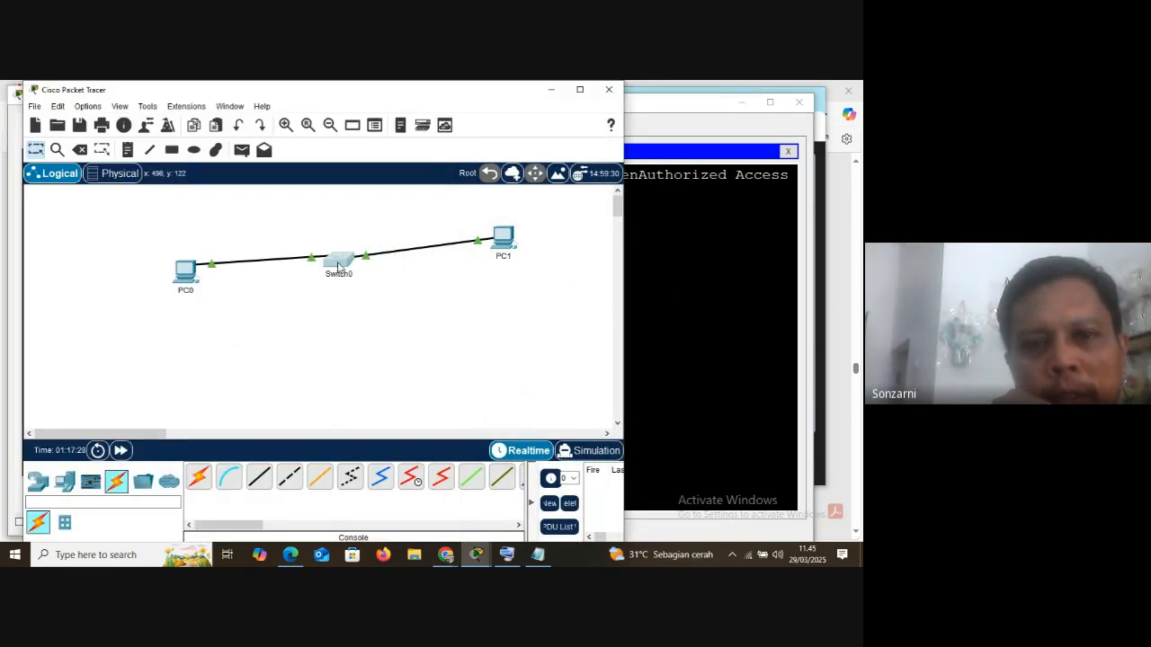
left_click(339, 263)
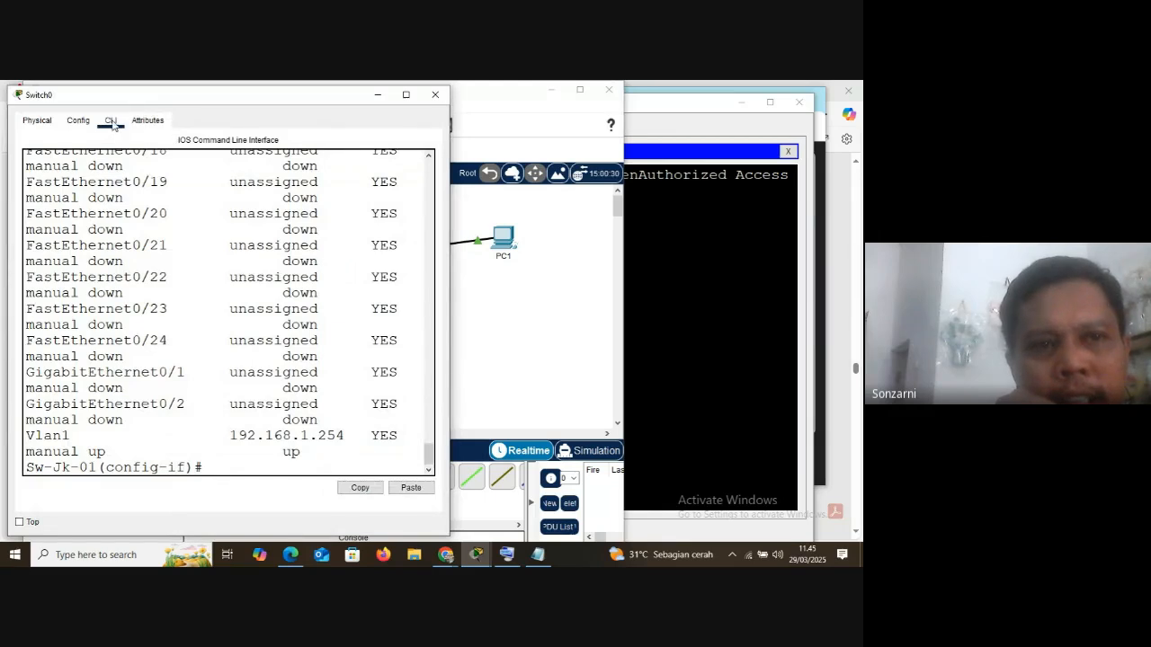
left_click(377, 96)
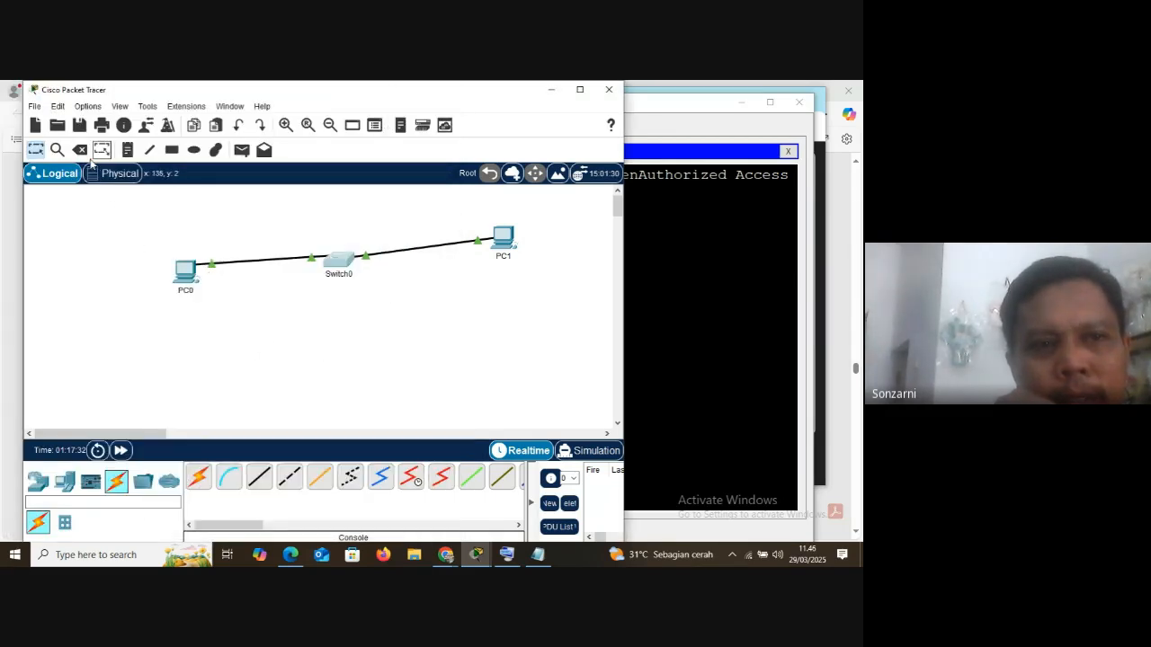
Connect a console cable from PC0 to Switch0
left_click(229, 477)
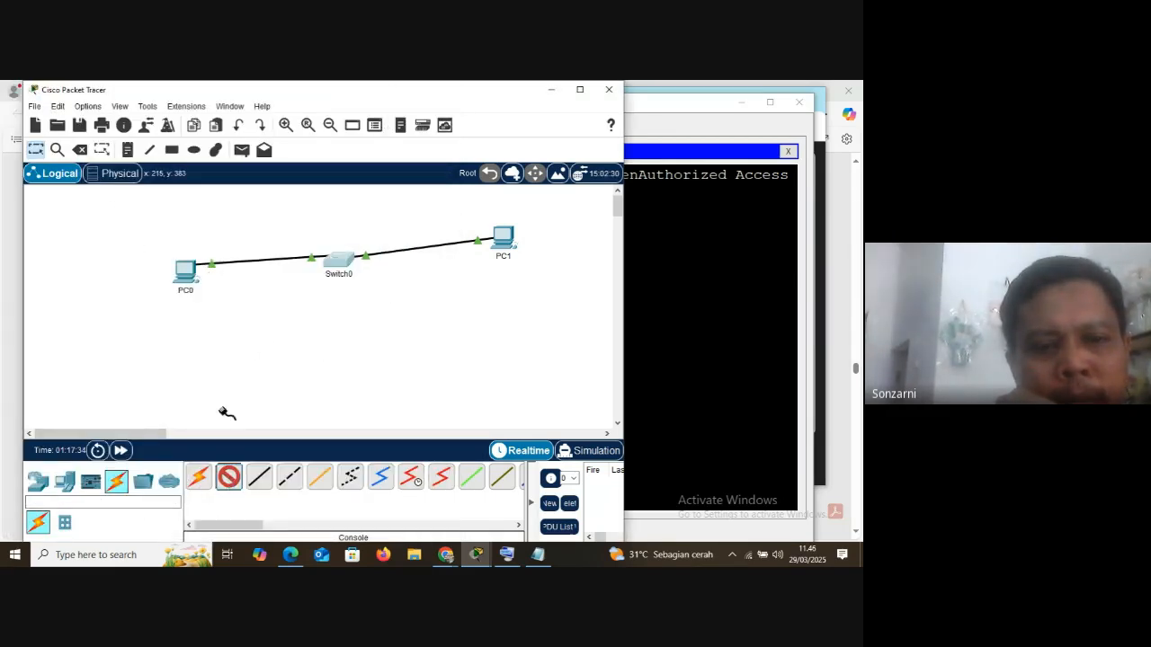
left_click(186, 267)
left_click(216, 271)
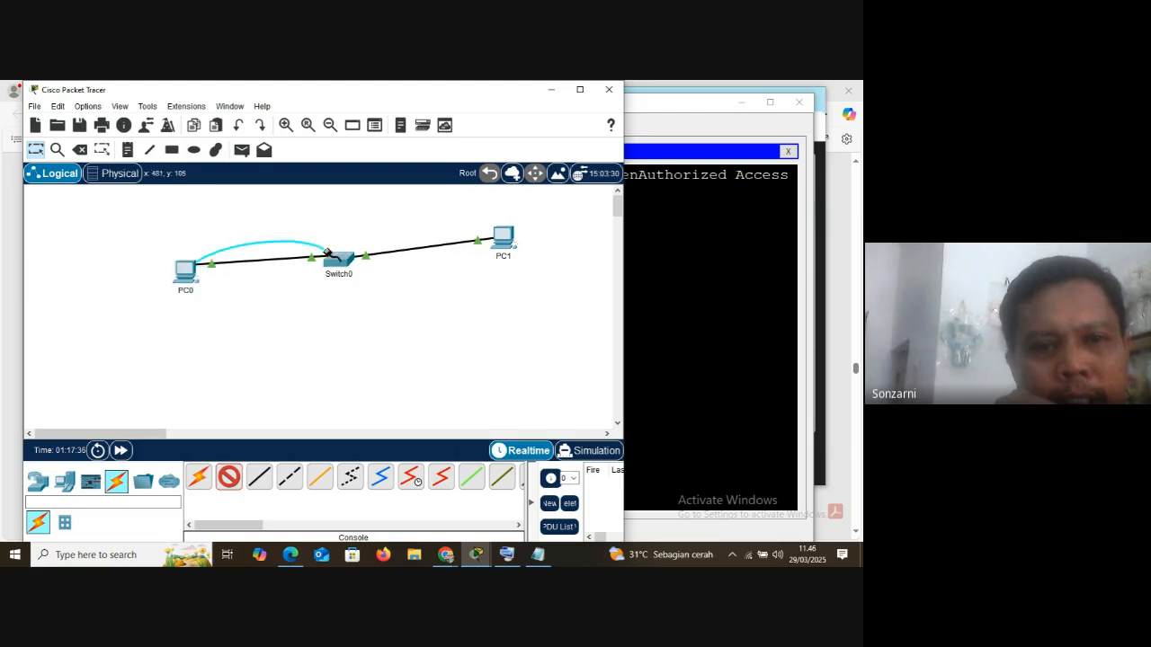
left_click(336, 258)
left_click(373, 87)
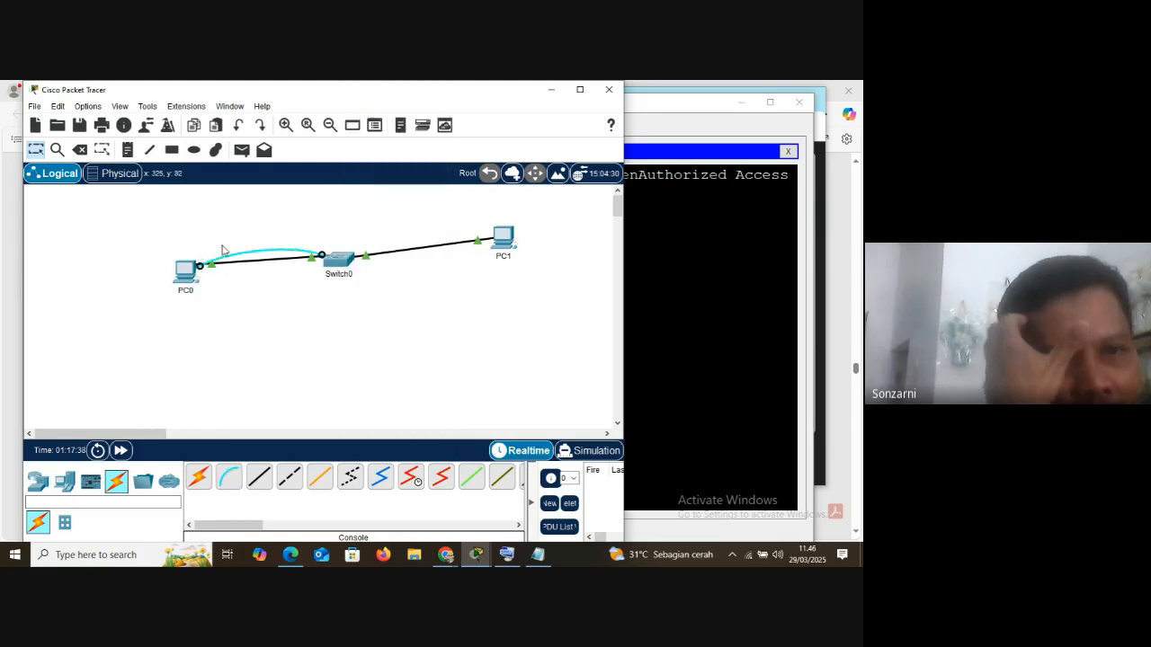
Open PC0's window, decline re-establishing PC1's remote session, and close PC1's Telnet / SSH Client
left_click(187, 273)
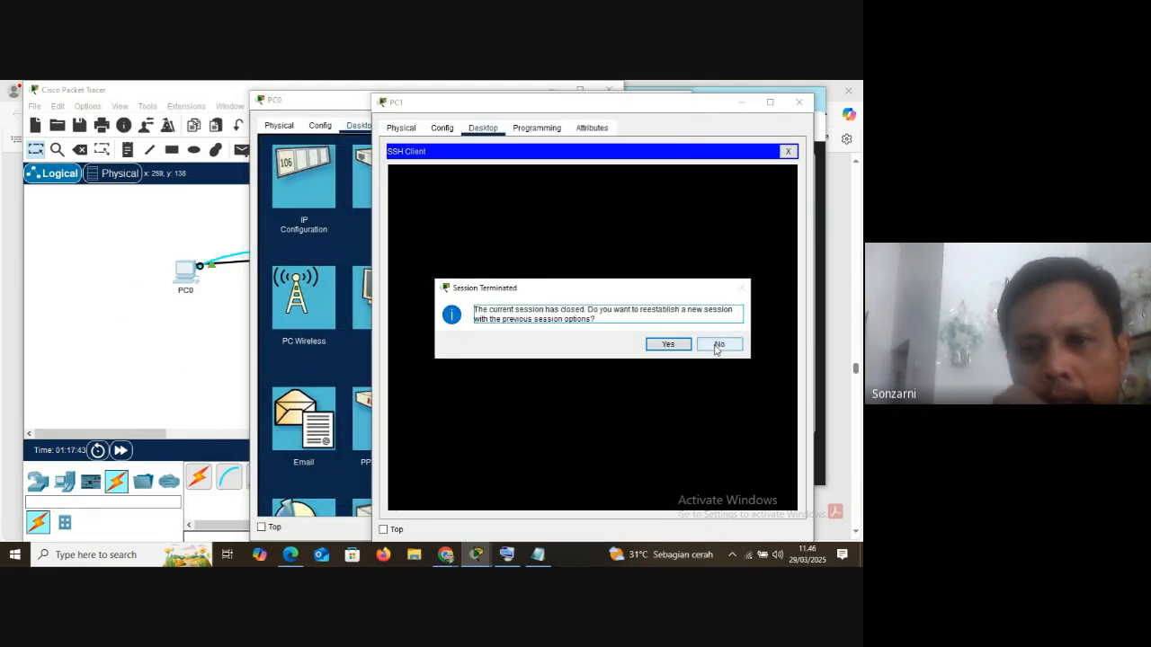
left_click(719, 346)
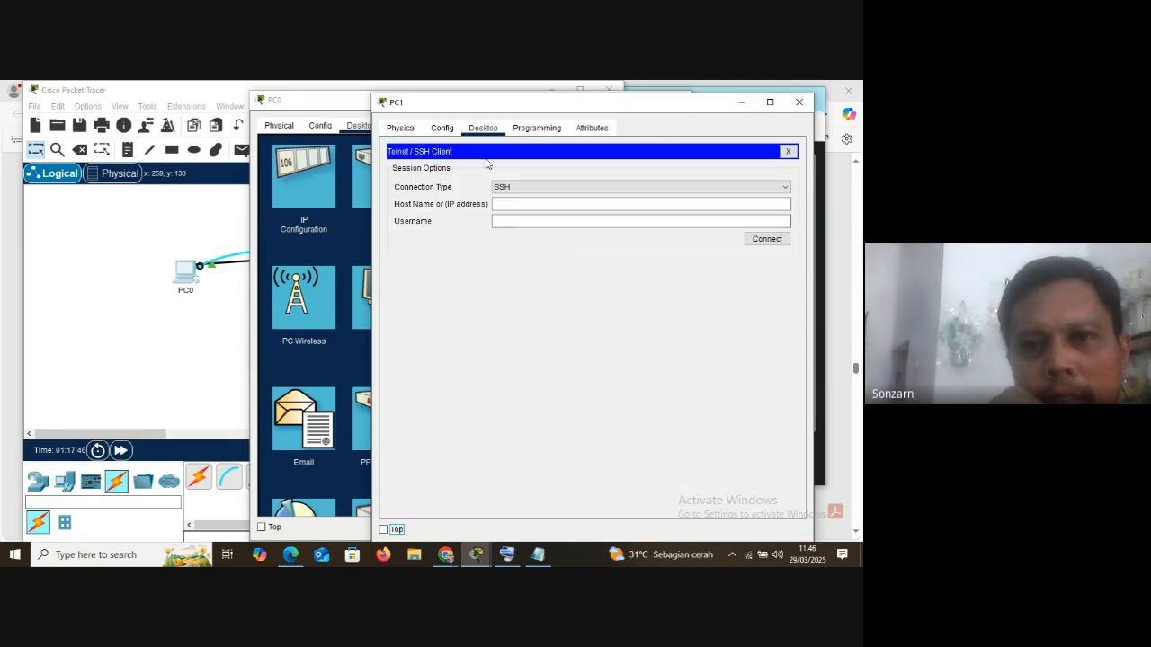
left_click(788, 151)
Open PC1's Terminal and close it again, along with the PC1 and PC0 windows
left_click(576, 199)
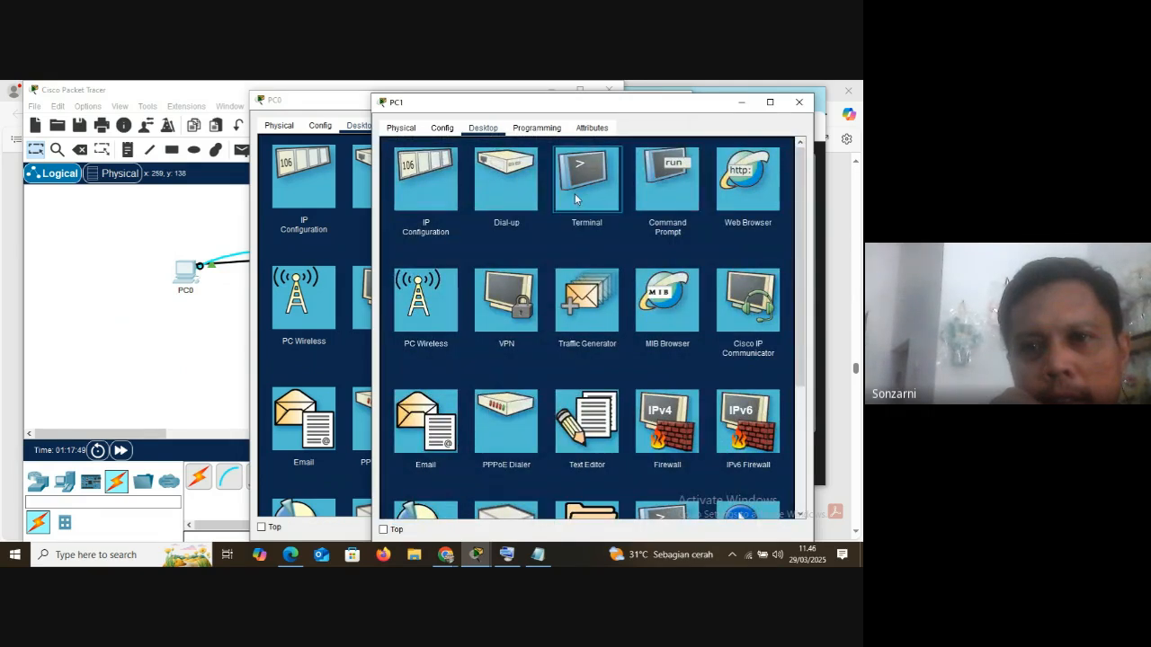
left_click(748, 274)
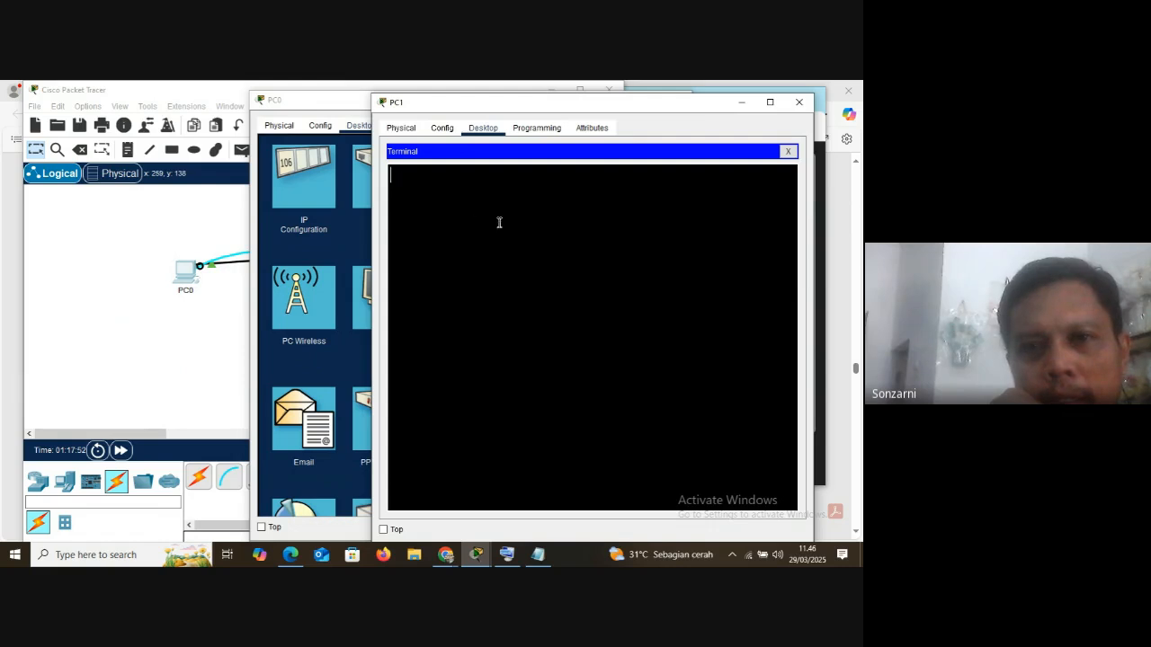
left_click(787, 152)
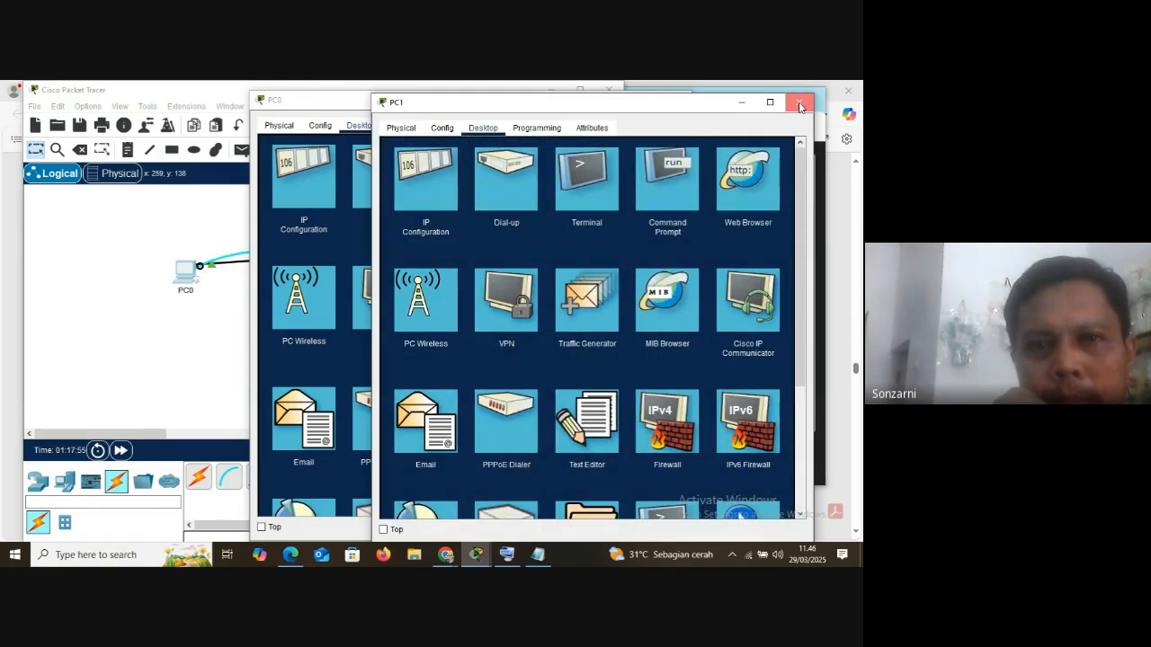
left_click(796, 103)
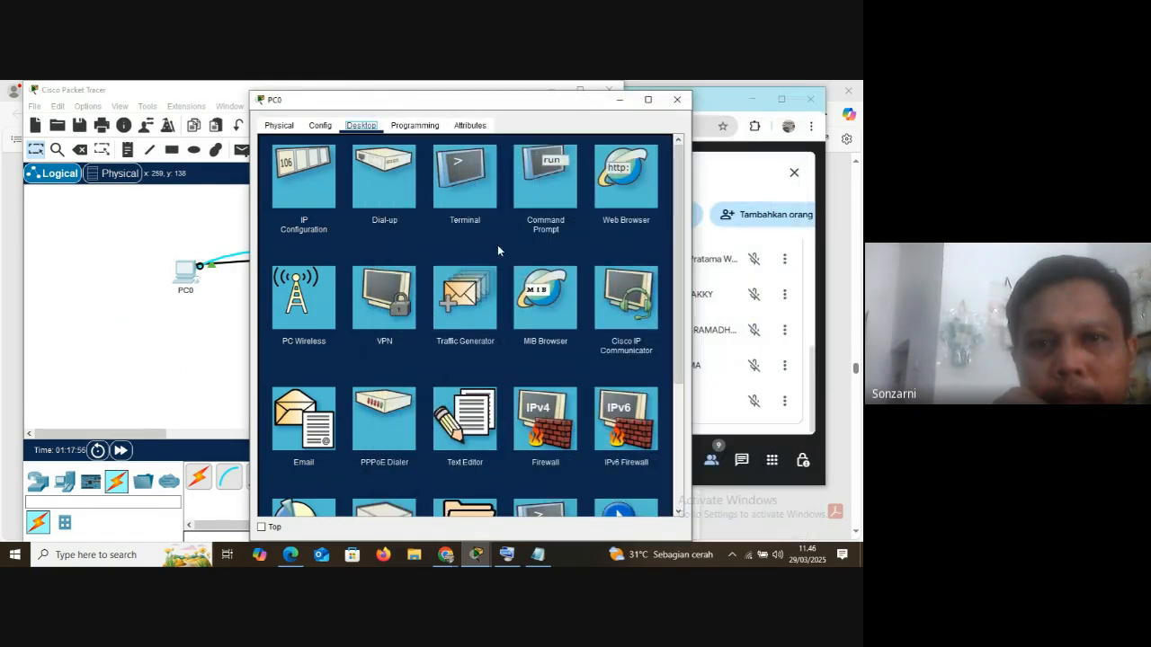
left_click(677, 99)
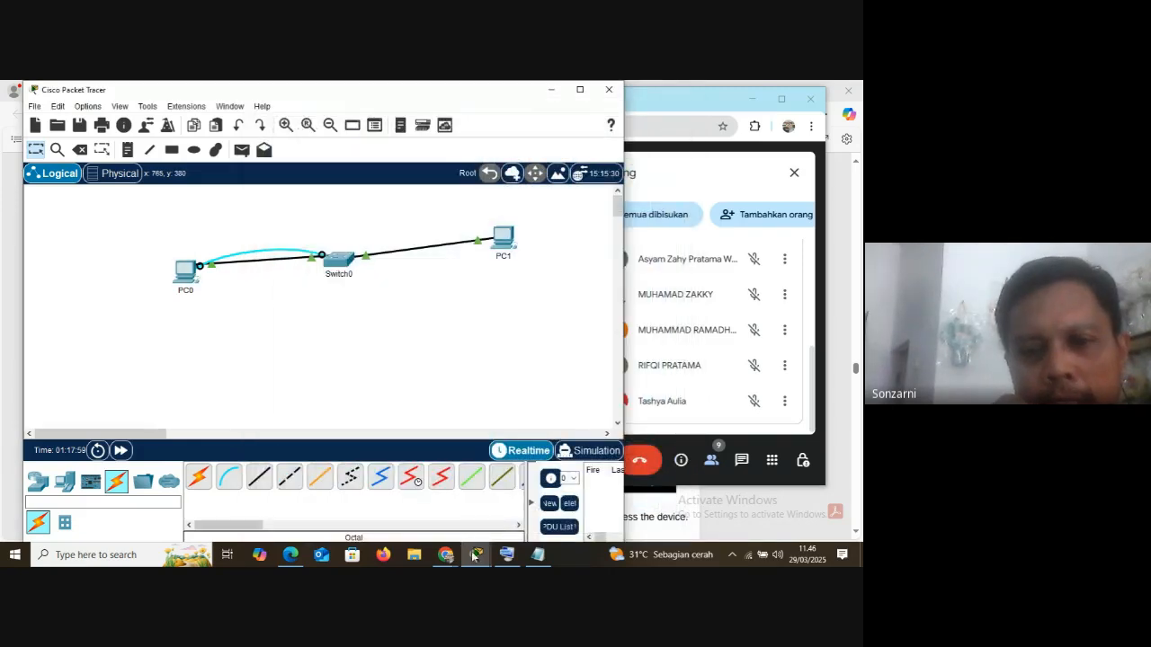
Bring back Switch0's command line interface, start its console session, and reposition the window beside PC0
mouse_move(476, 555)
left_click(523, 462)
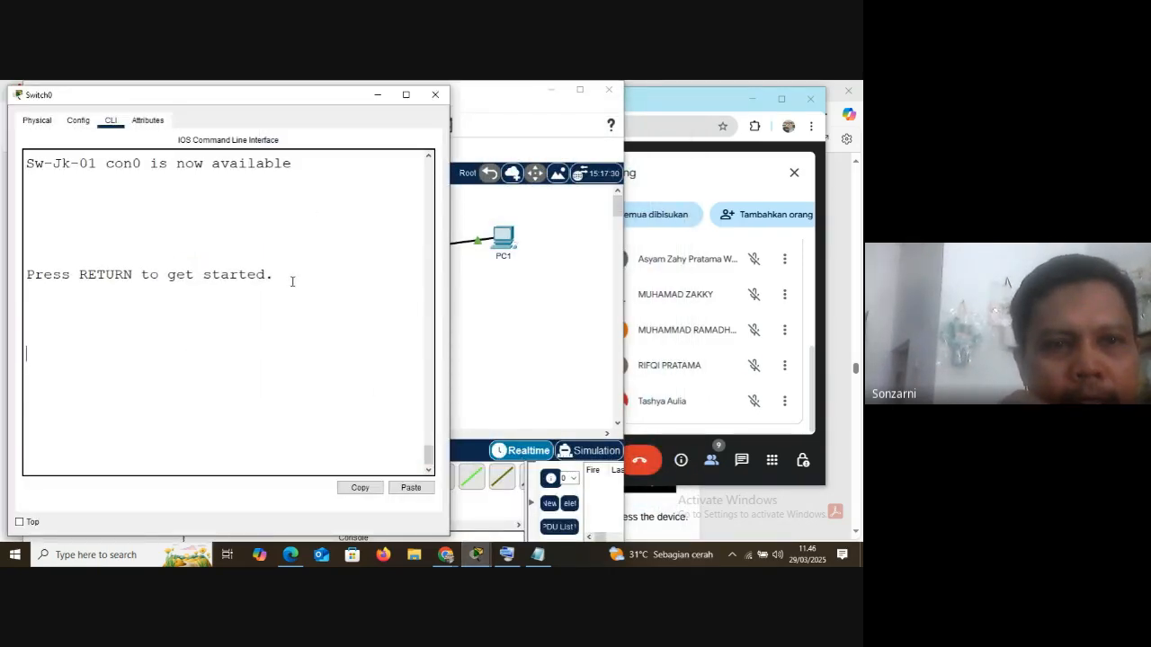
key("Return")
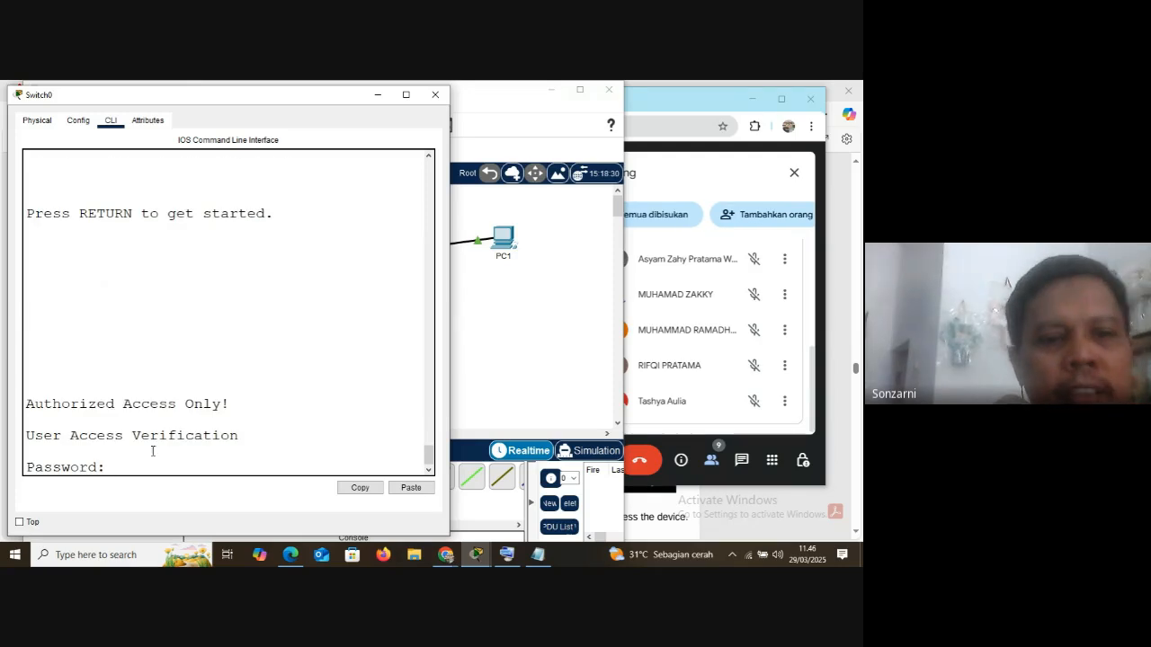
left_click_drag(213, 105, 552, 95)
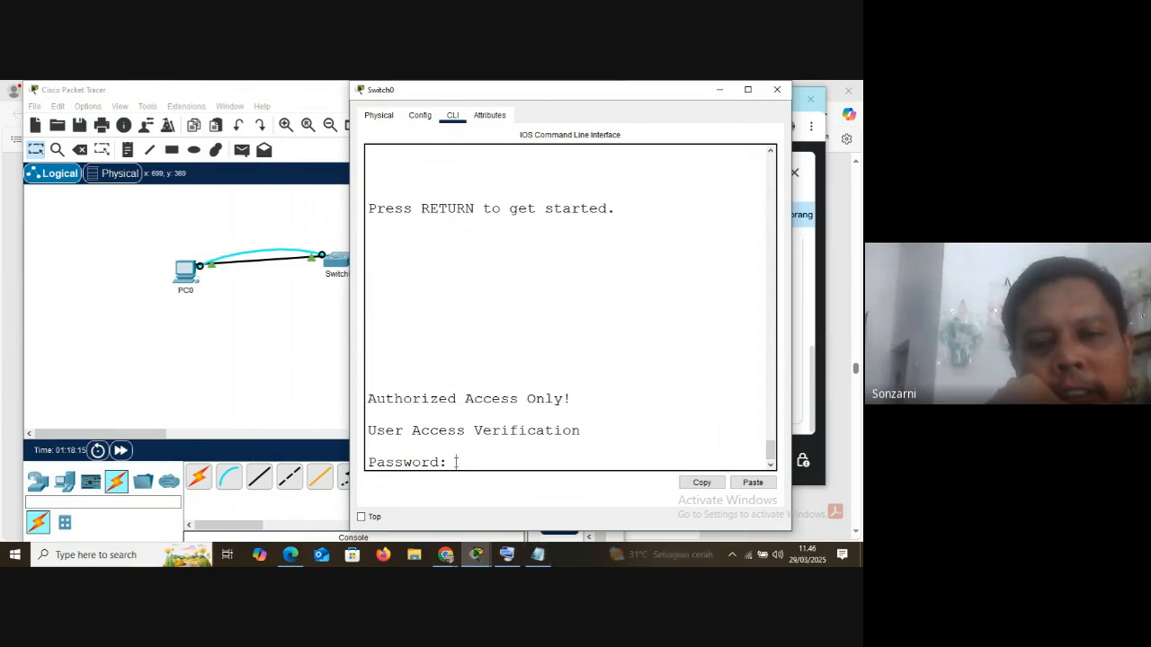
Try to log in to Switch0 by entering the console password with the on-screen keyboard
left_click(507, 555)
left_click(467, 464)
left_click(463, 221)
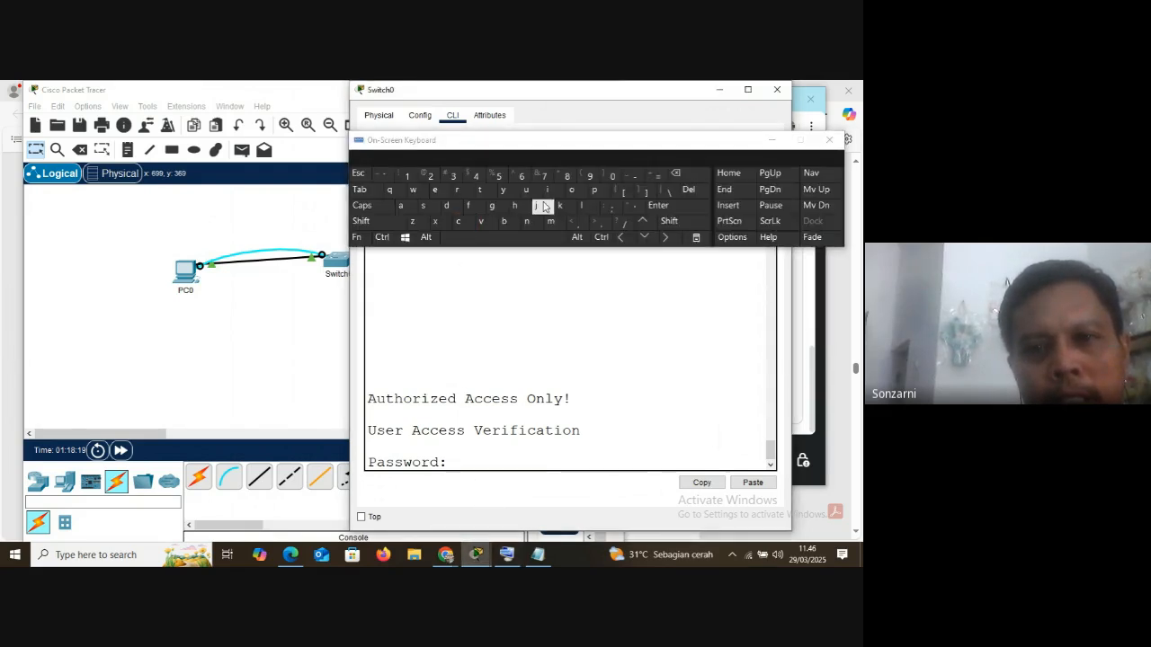
left_click(550, 195)
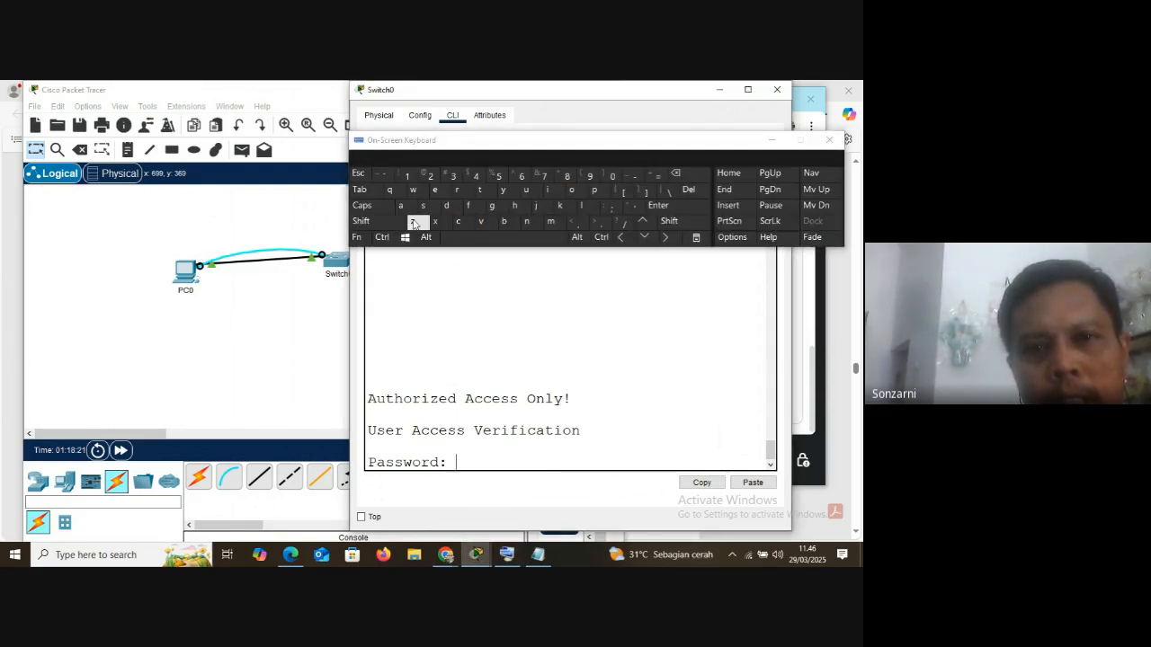
left_click(428, 209)
left_click(578, 192)
left_click(485, 221)
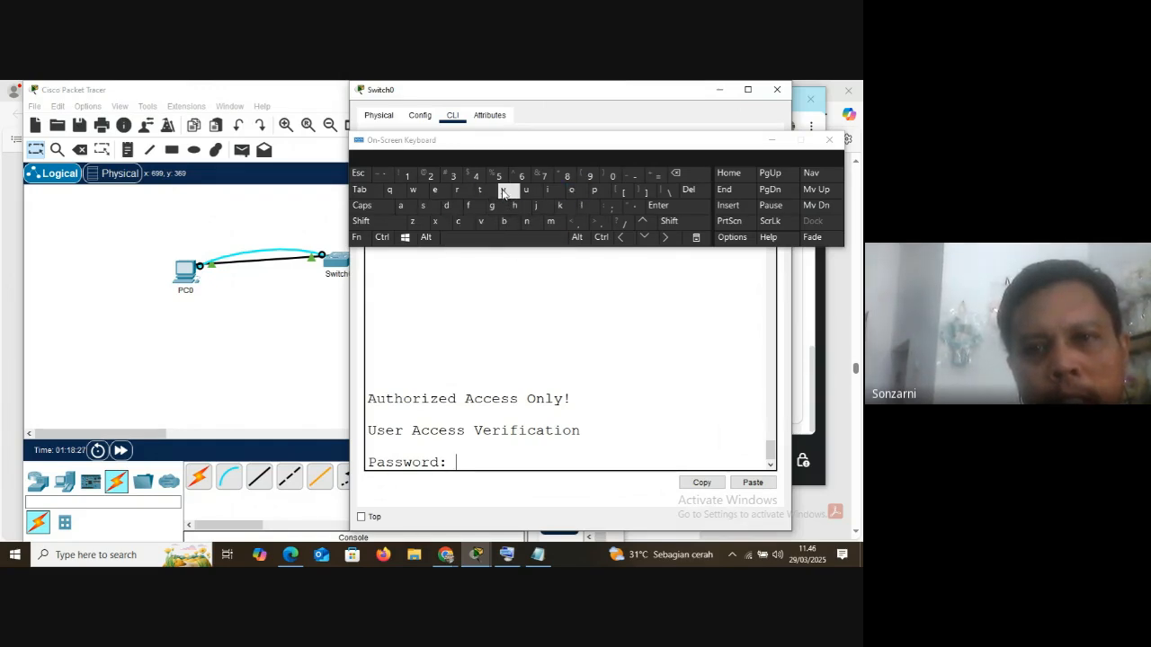
left_click(659, 207)
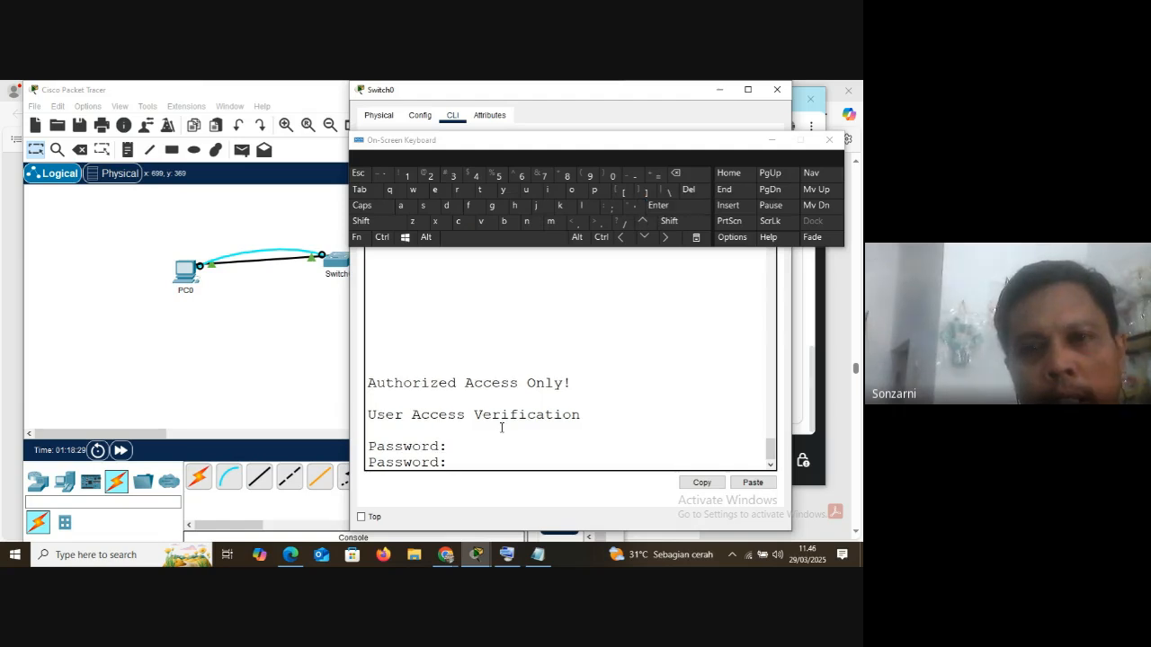
Re-enter the console password to log in to Switch0, and minimize the on-screen keyboard
left_click(457, 221)
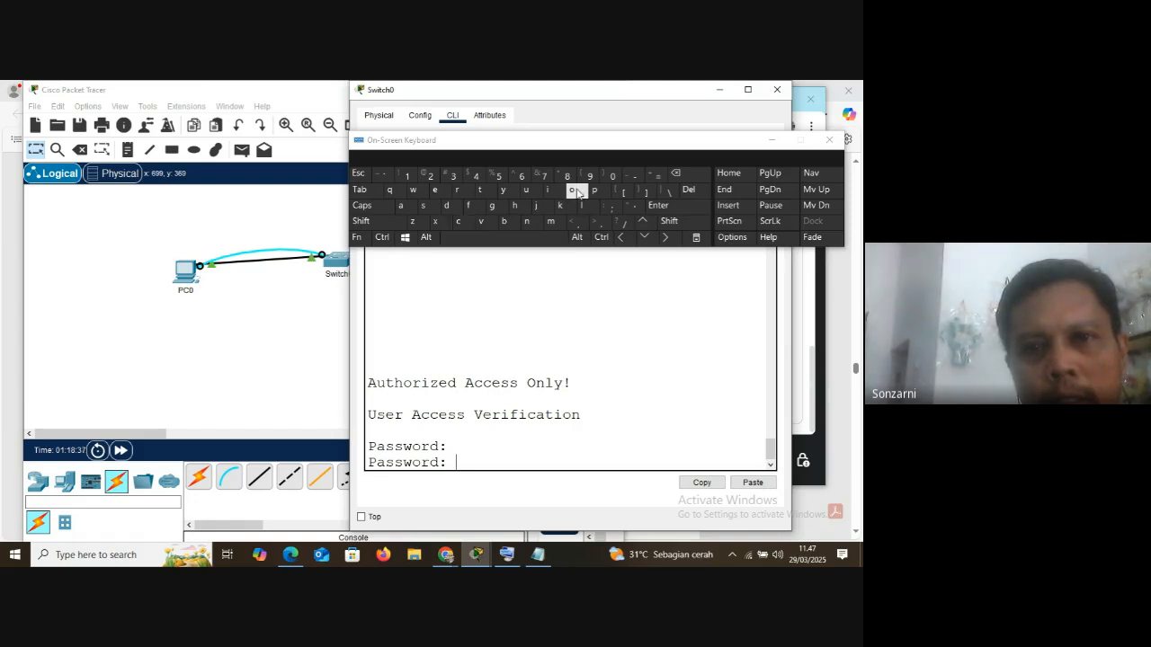
left_click(772, 140)
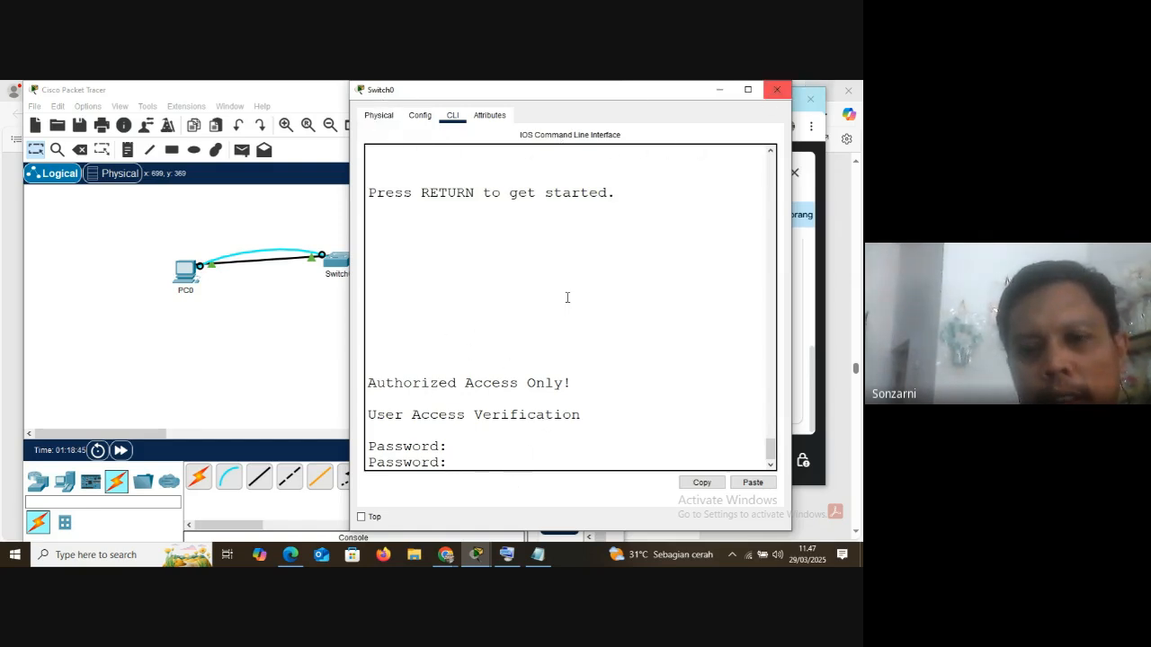
left_click(507, 552)
left_click(478, 257)
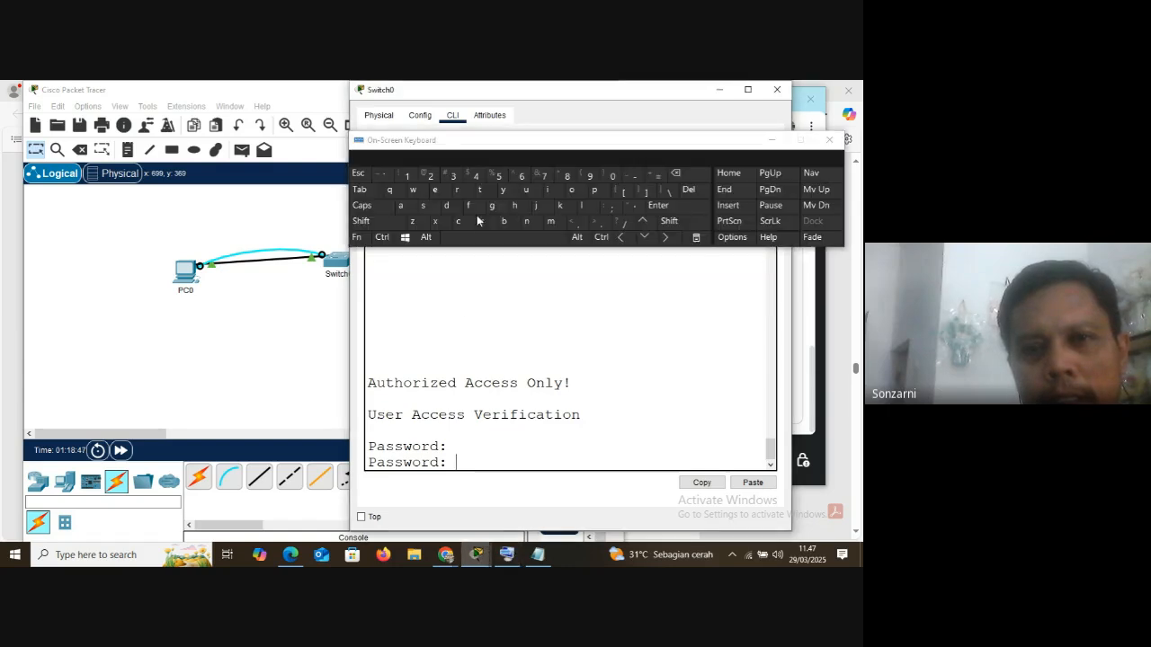
key("Return")
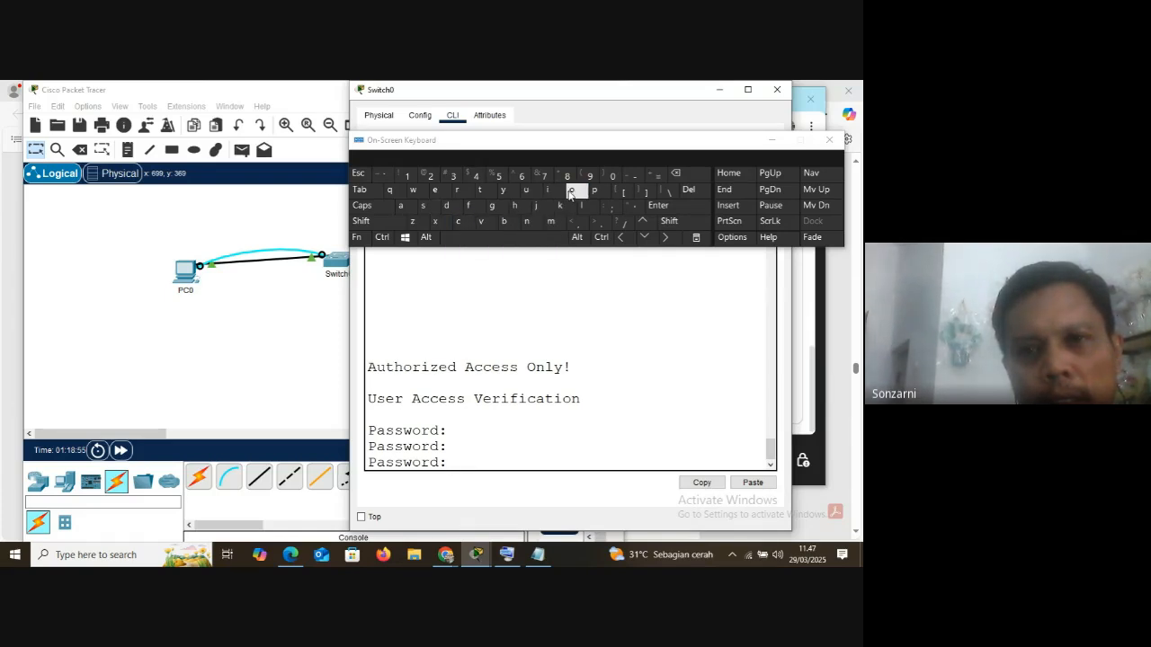
left_click(657, 206)
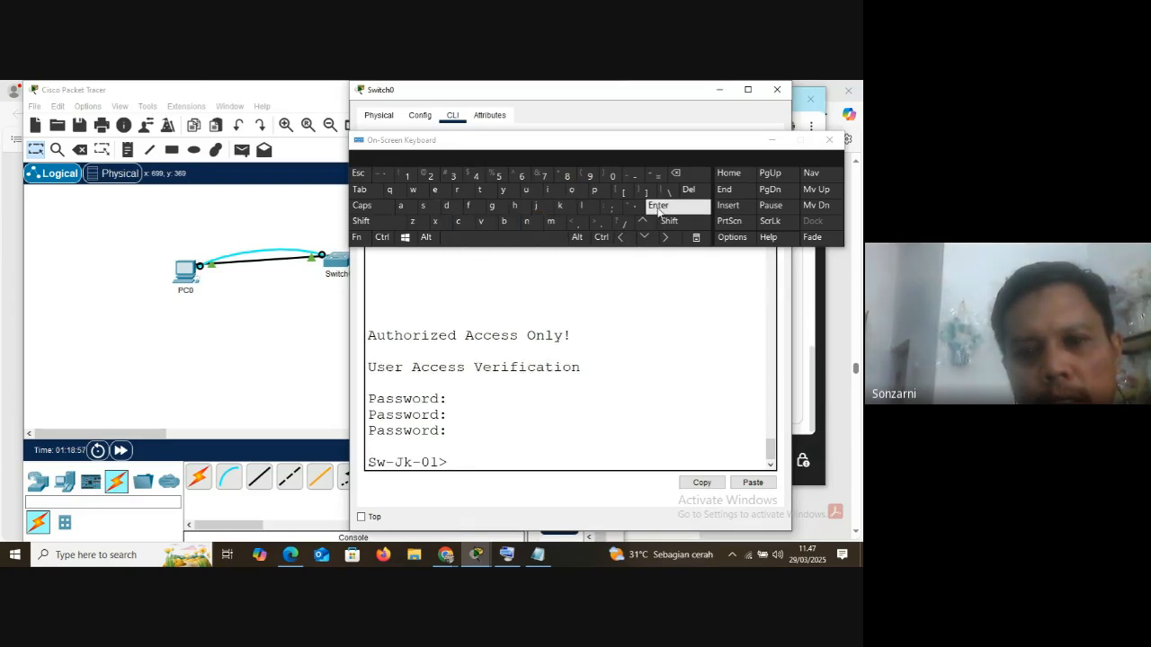
left_click(774, 143)
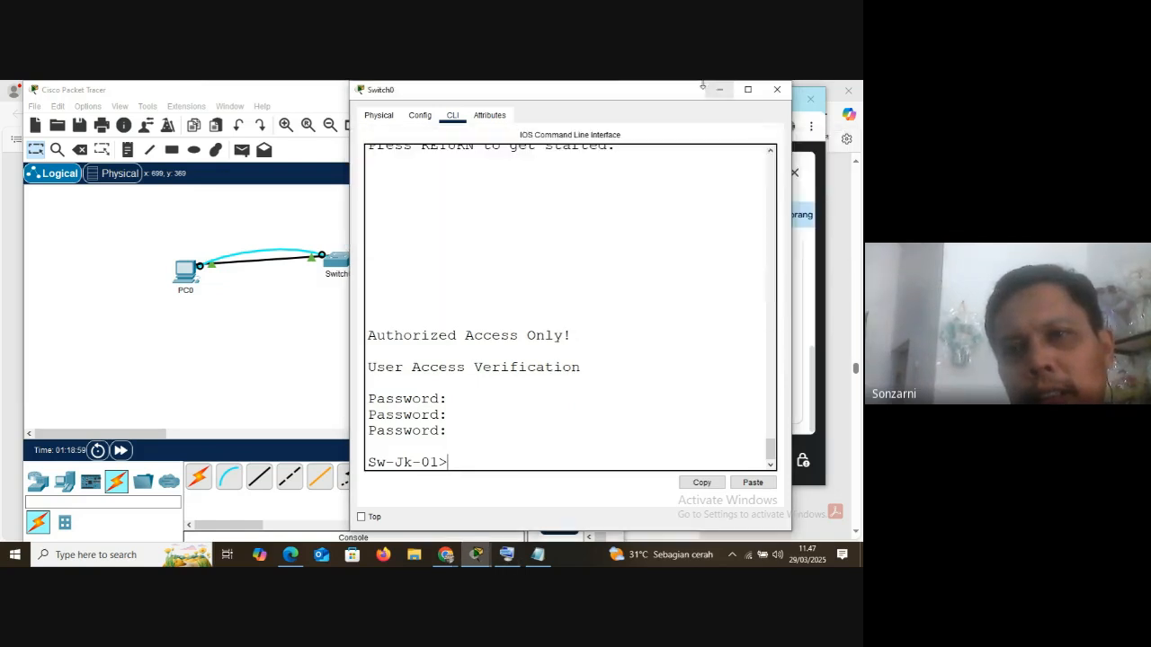
Minimize Switch0's window and open the Telnet / SSH Client on PC1's desktop
left_click(720, 89)
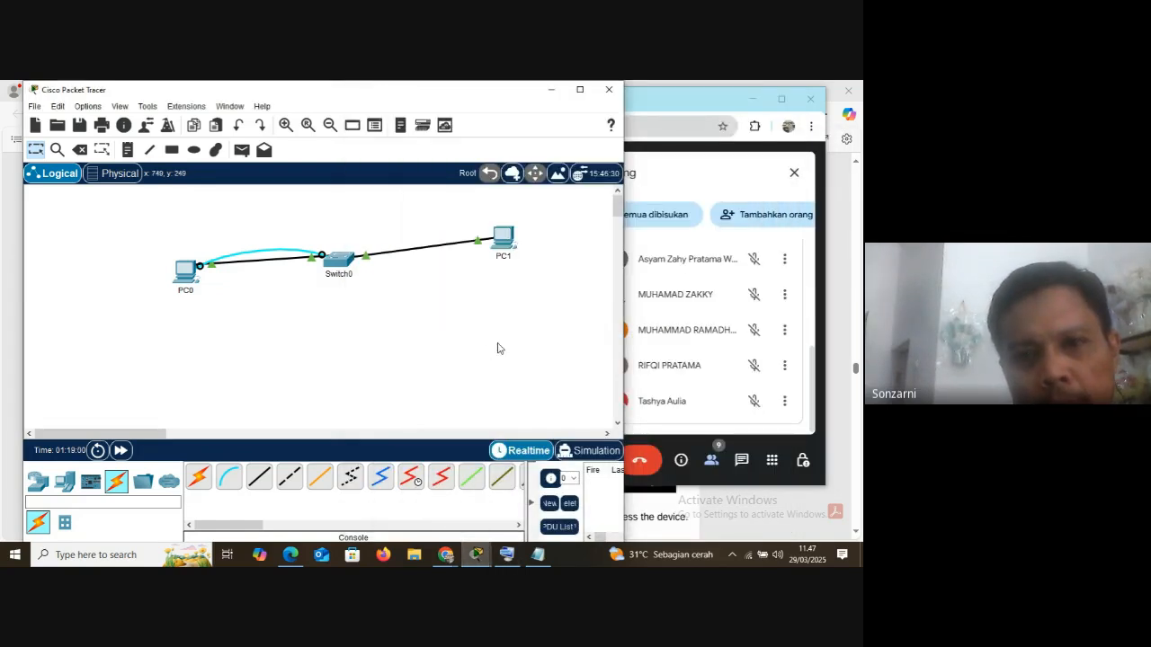
left_click(508, 235)
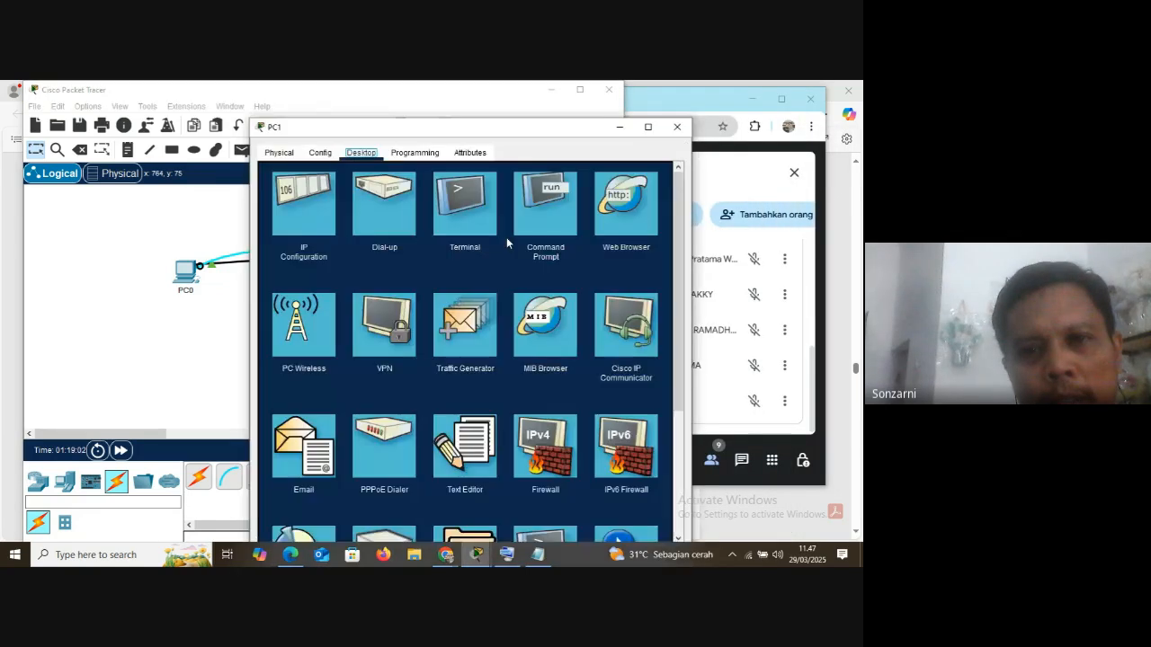
scroll(566, 332, "down", 3)
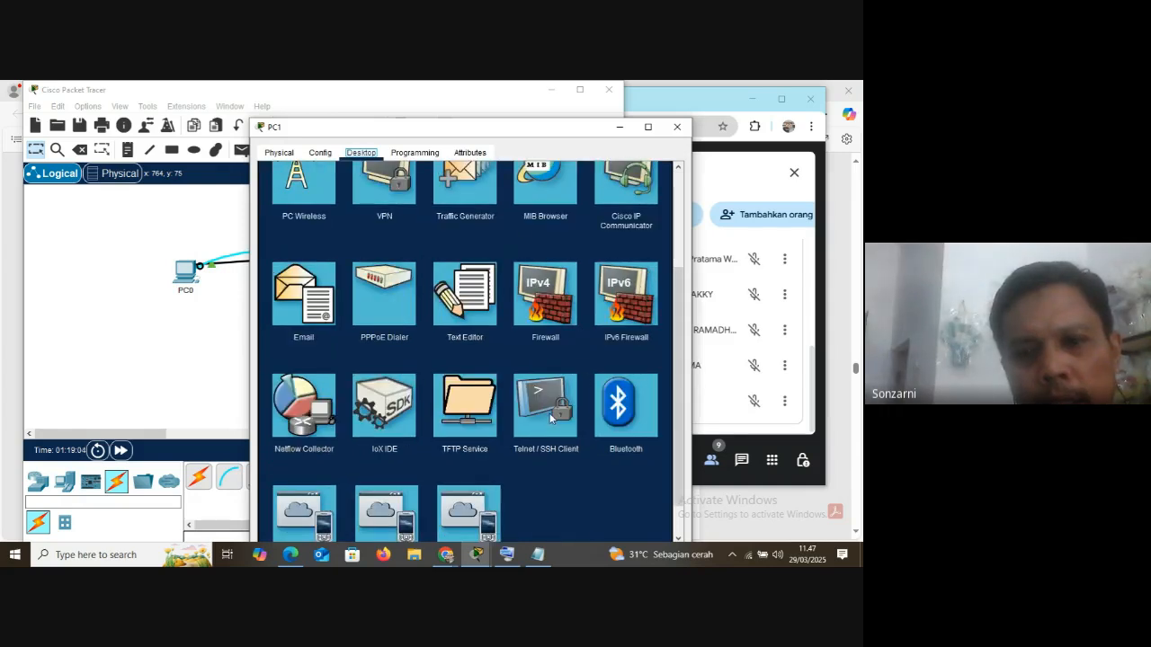
left_click(549, 414)
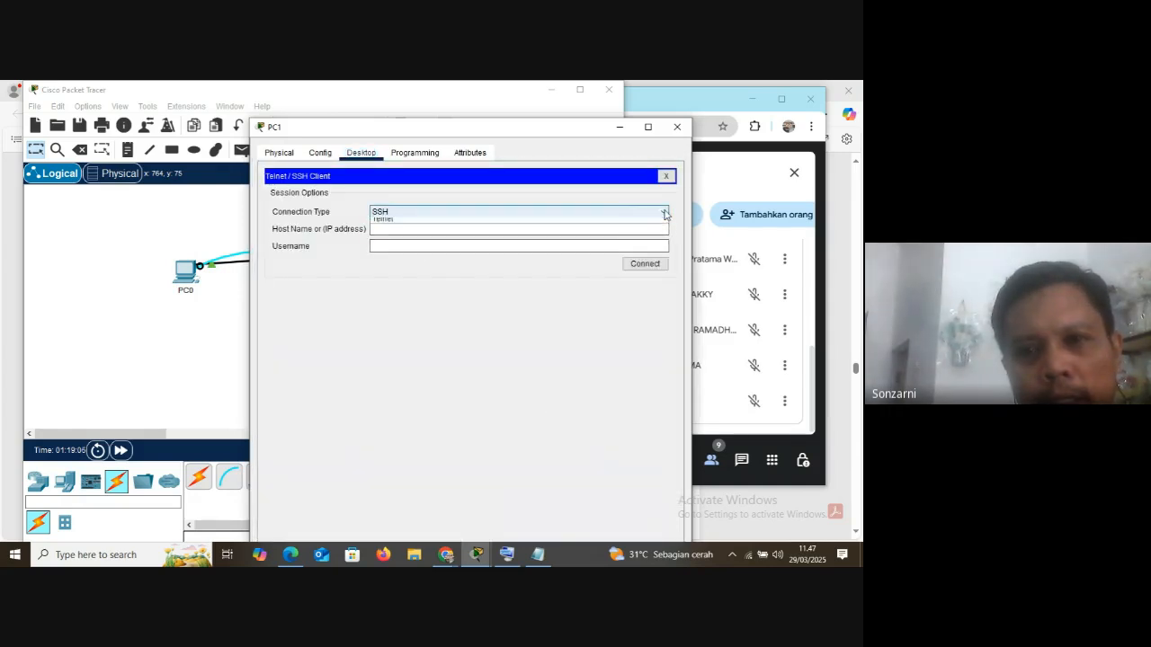
Connect from PC1 to 192.168.1.254 using the Telnet connection type, and bring up the on-screen keyboard
left_click(624, 212)
left_click(436, 233)
left_click(415, 229)
type("192.1")
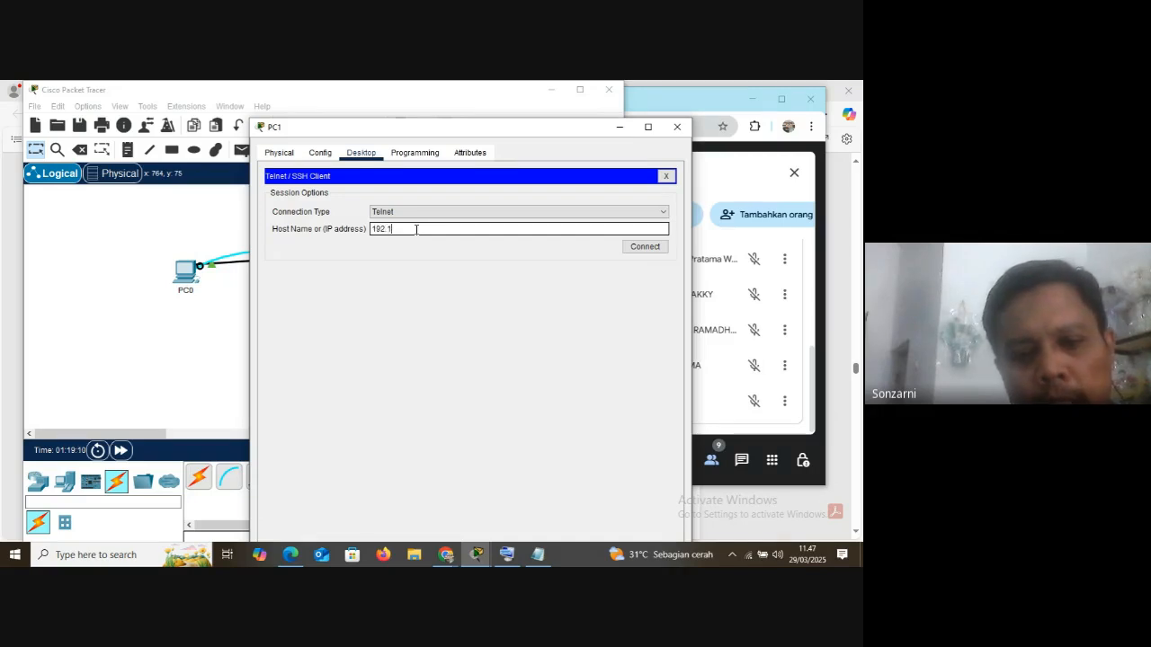
type("68.1.254")
key("Return")
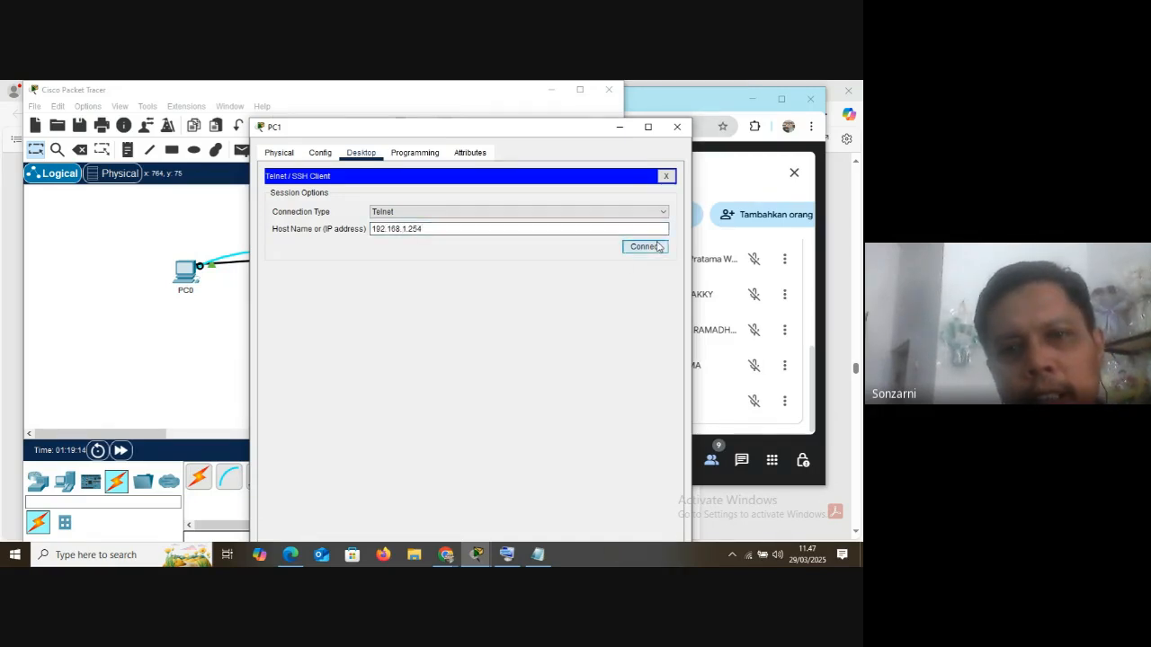
left_click(506, 557)
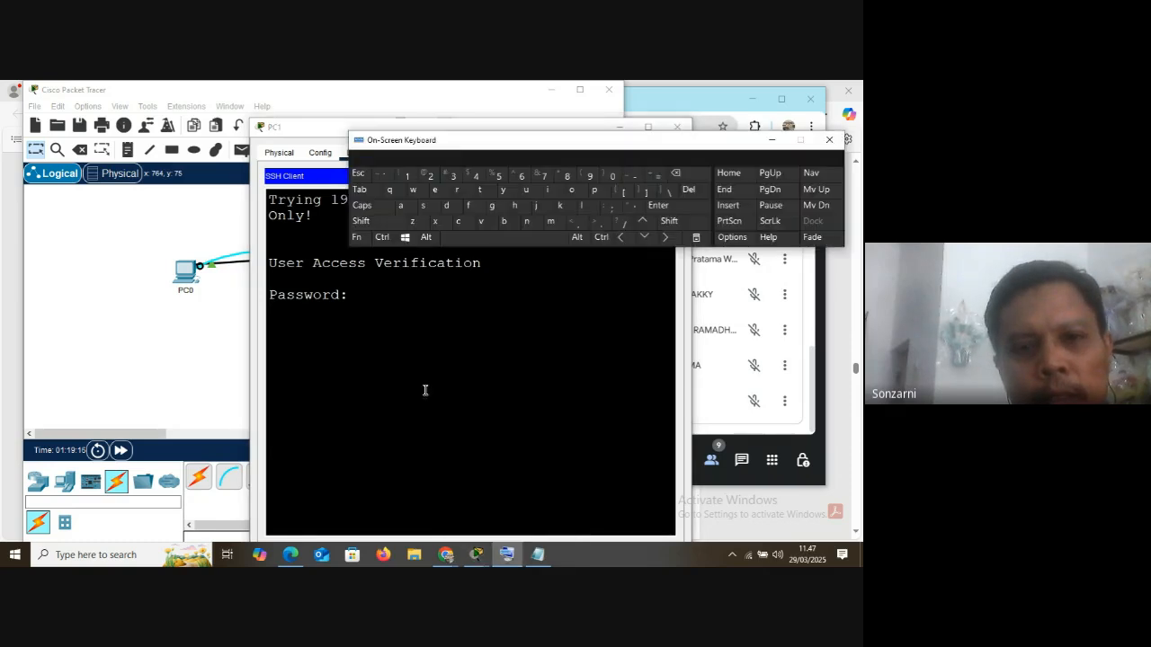
Try to enter the Telnet line password at PC1's login prompt with the on-screen keyboard
left_click(373, 299)
left_click(460, 223)
left_click(550, 192)
left_click(424, 212)
left_click(459, 222)
left_click(574, 192)
left_click(481, 222)
left_click(480, 190)
left_click(502, 190)
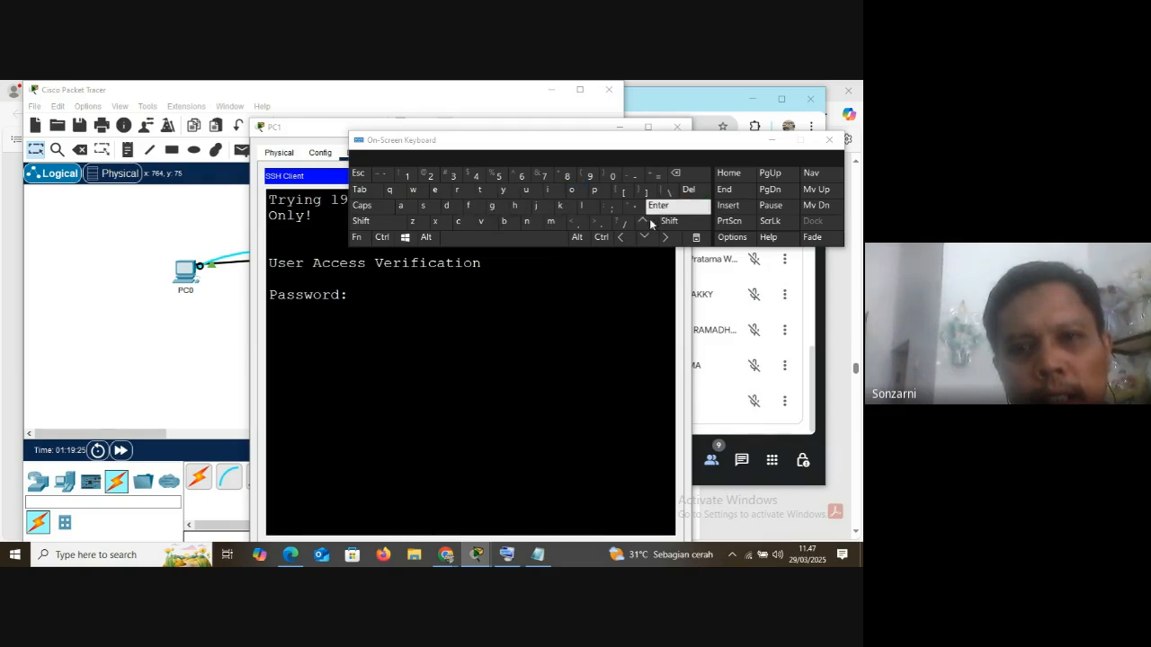
Re-enter the Telnet line password in PC1's session to log in to the switch
left_click(415, 294)
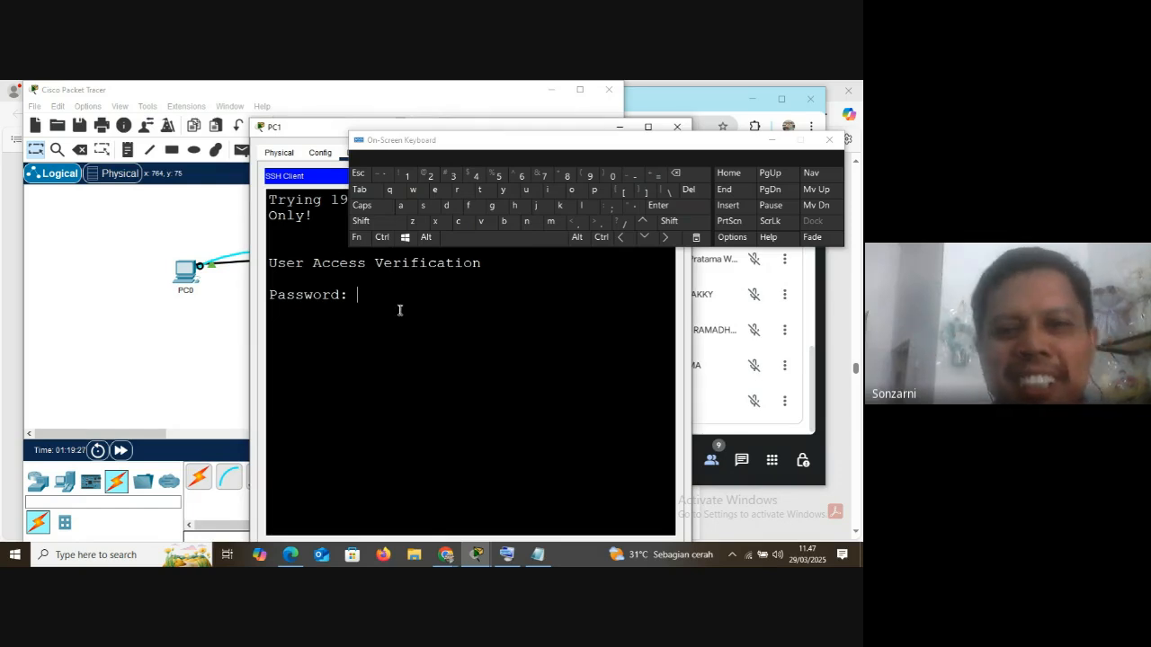
left_click(556, 193)
left_click(464, 225)
left_click(578, 192)
left_click(485, 224)
left_click(486, 196)
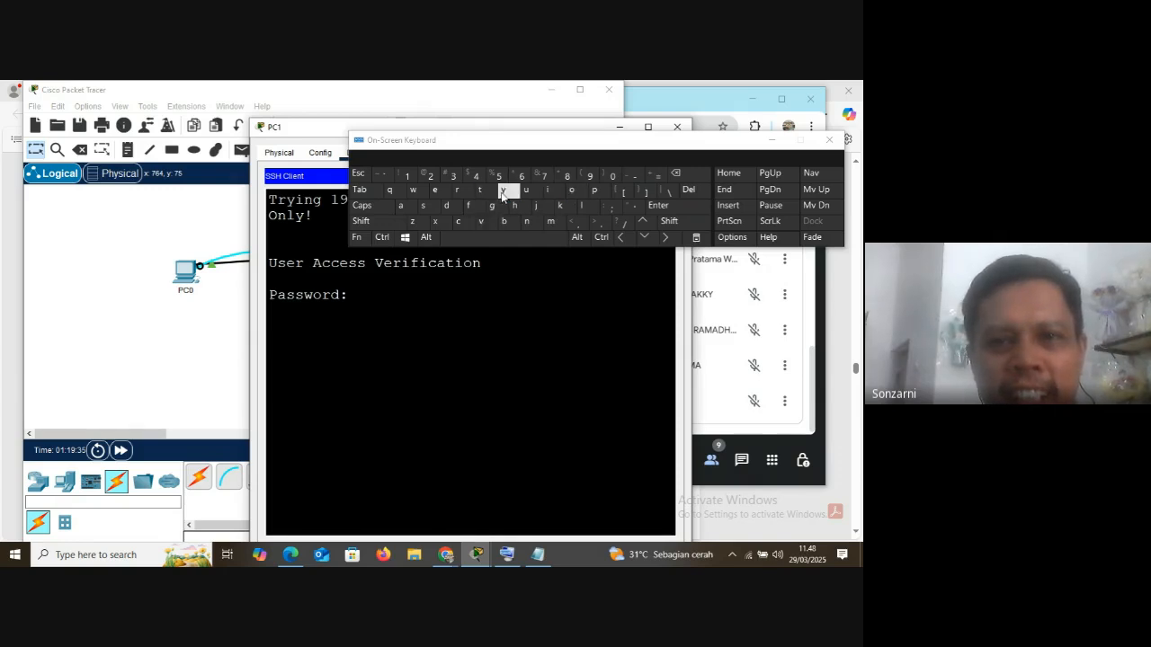
left_click(669, 209)
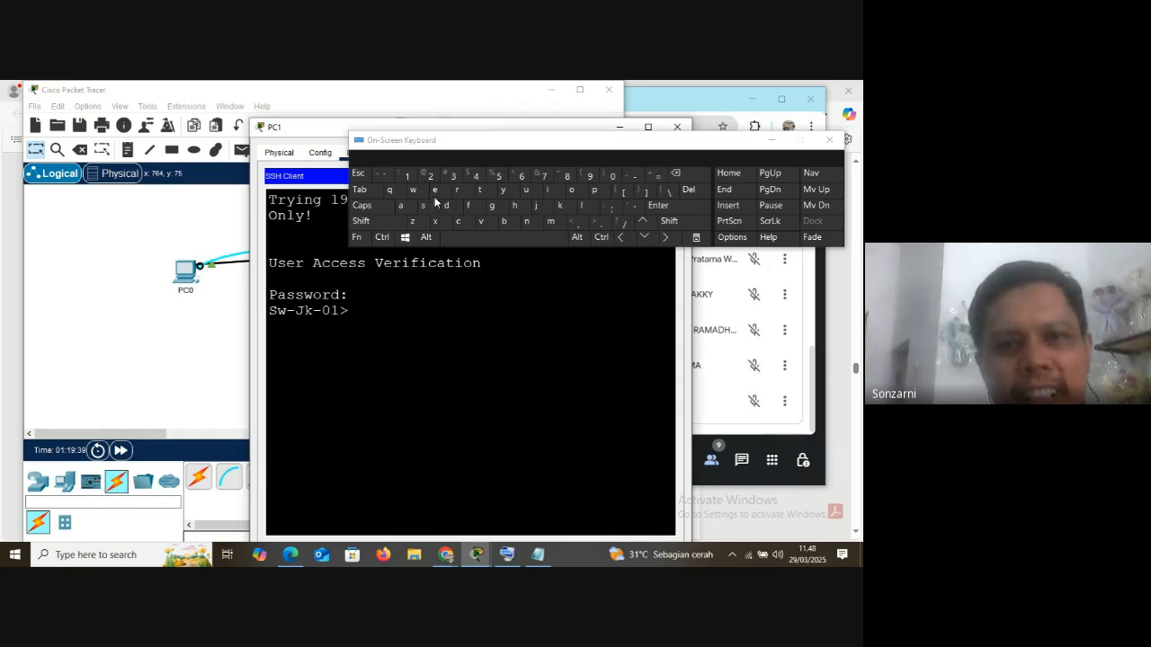
Enter privileged mode with the en command and the enable password, and minimize the on-screen keyboard
left_click(526, 222)
left_click(656, 211)
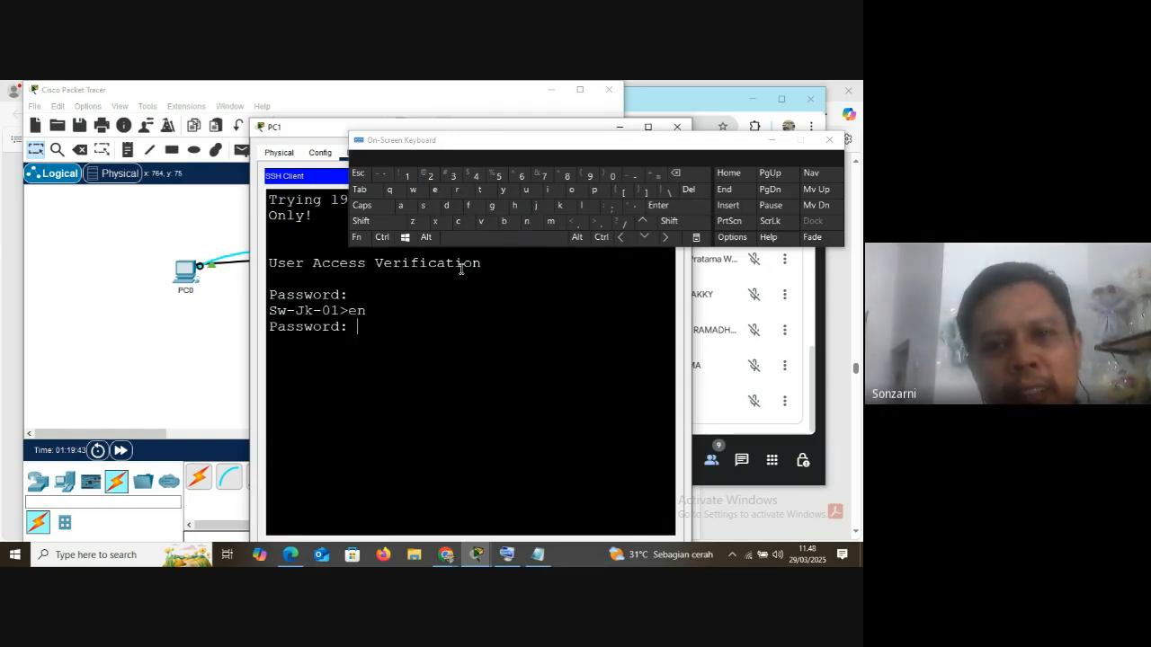
left_click(462, 225)
left_click(551, 191)
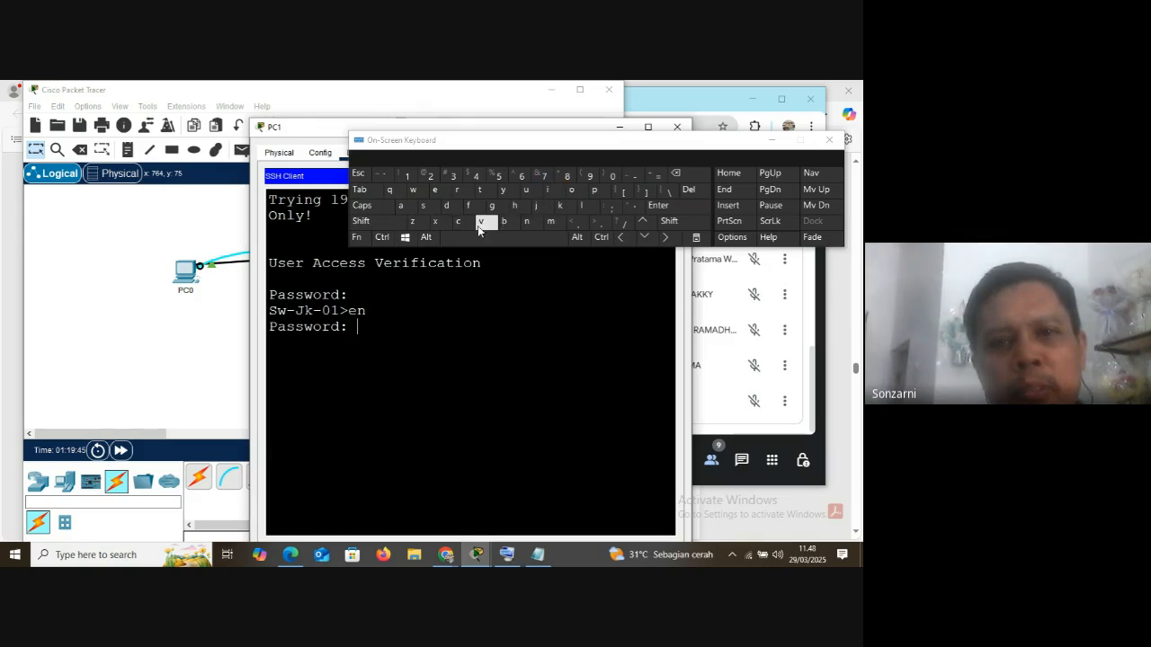
left_click(424, 208)
left_click(462, 224)
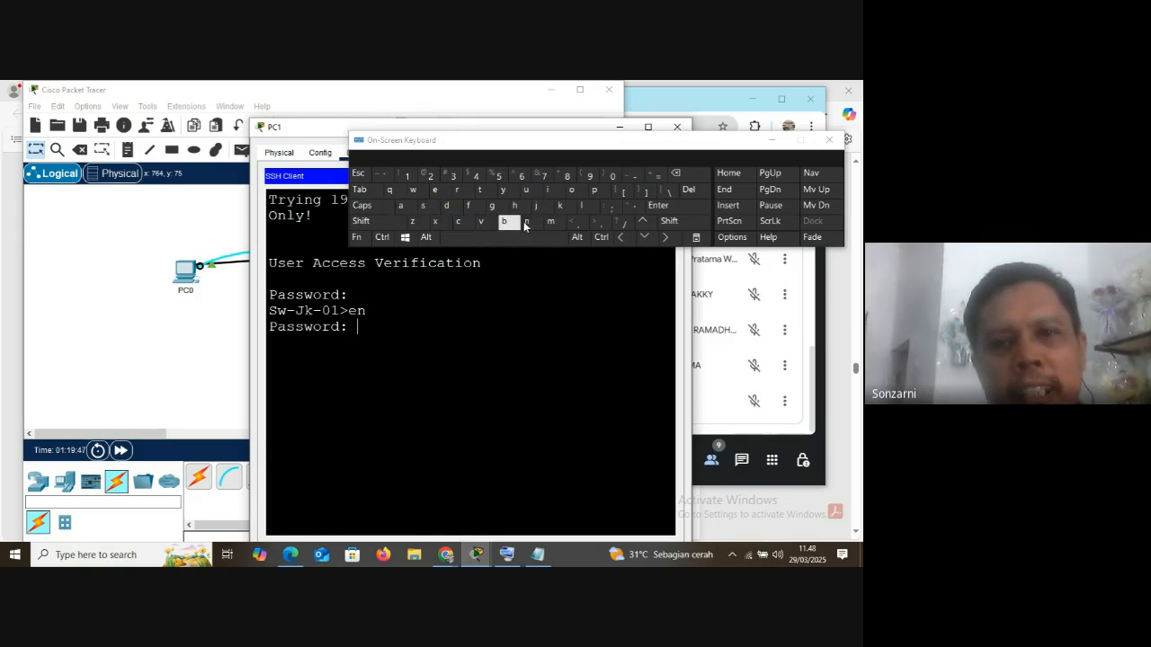
left_click(572, 193)
left_click(440, 191)
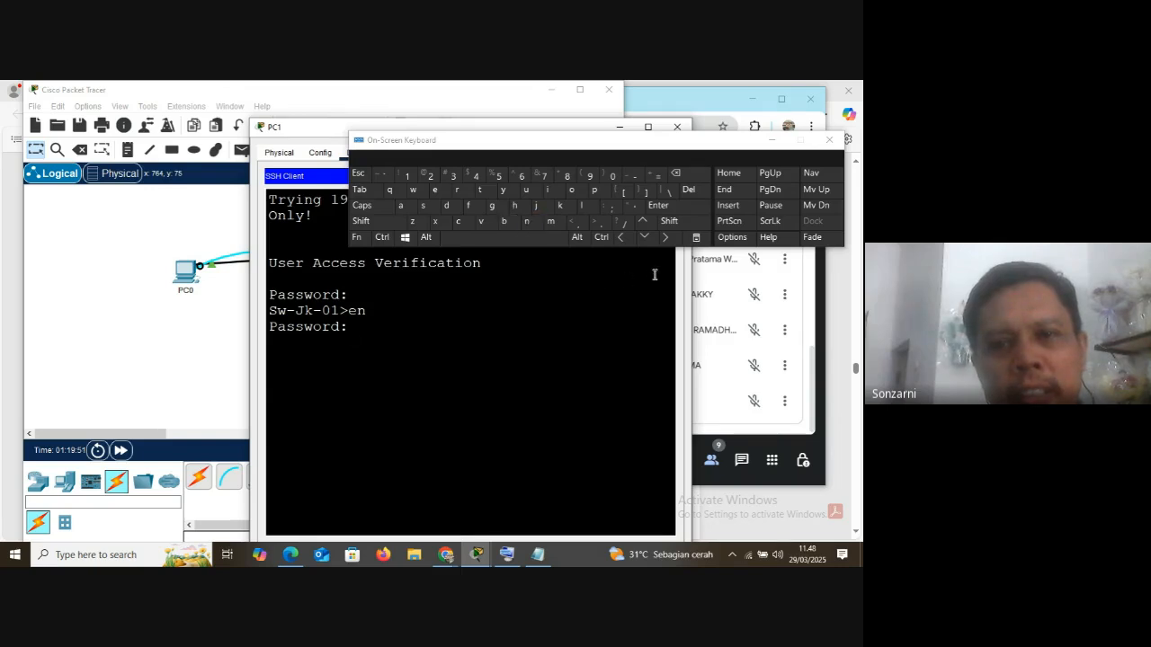
left_click(667, 207)
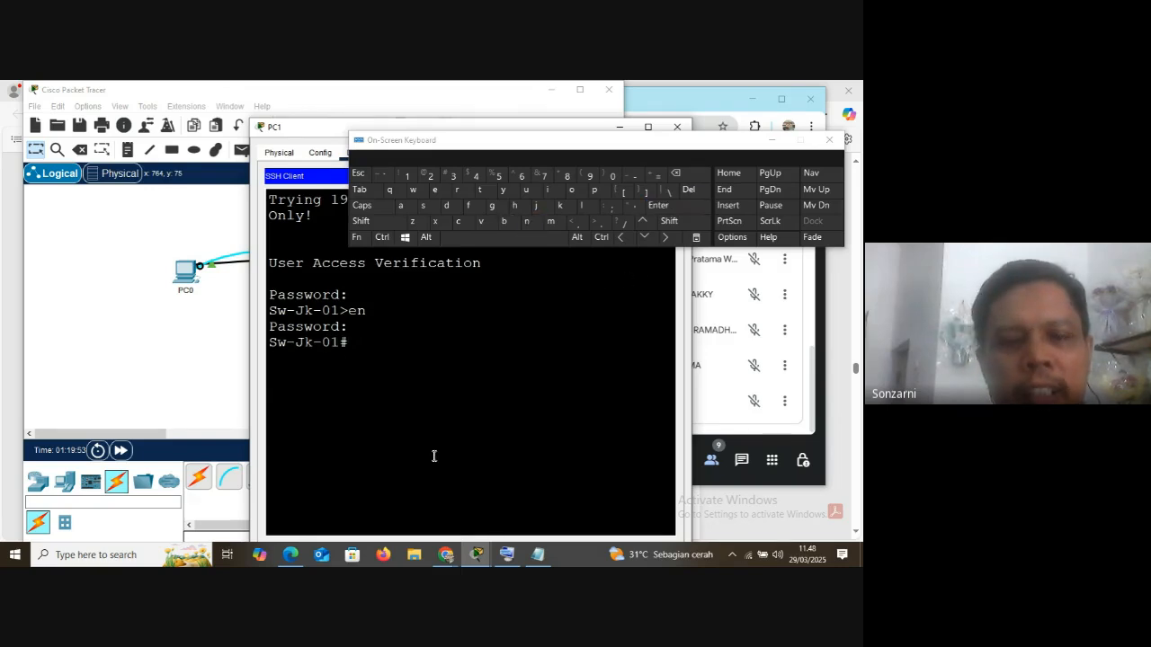
left_click(772, 141)
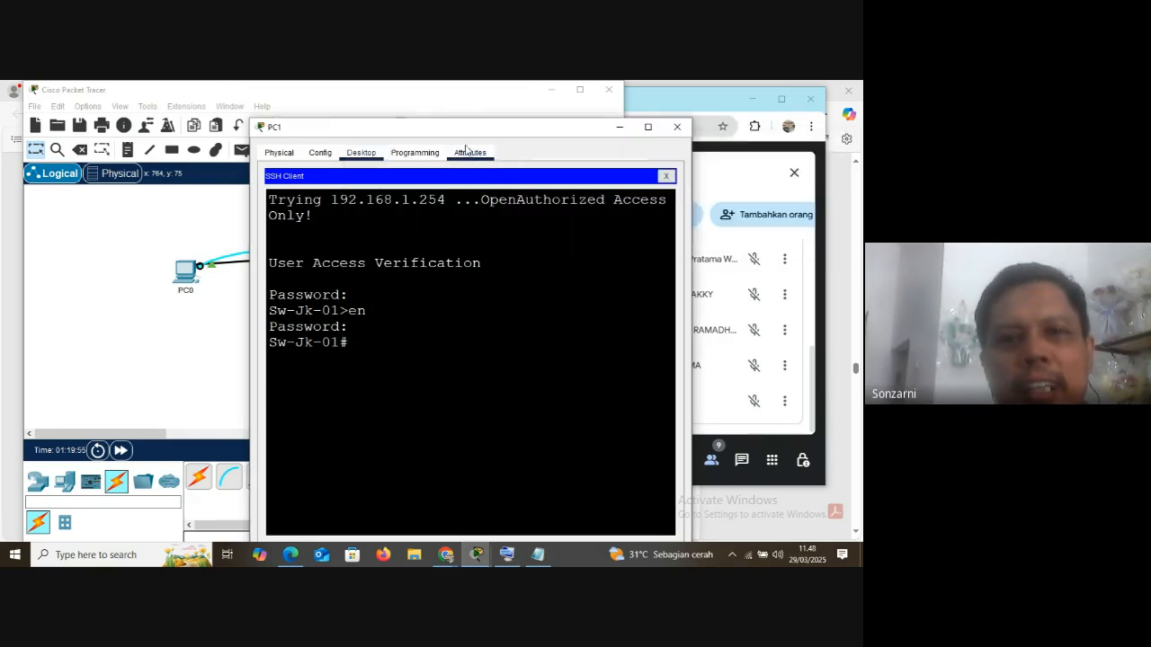
Move PC1's window aside to view the topology, keeping the remote session visible
left_click_drag(436, 131, 610, 118)
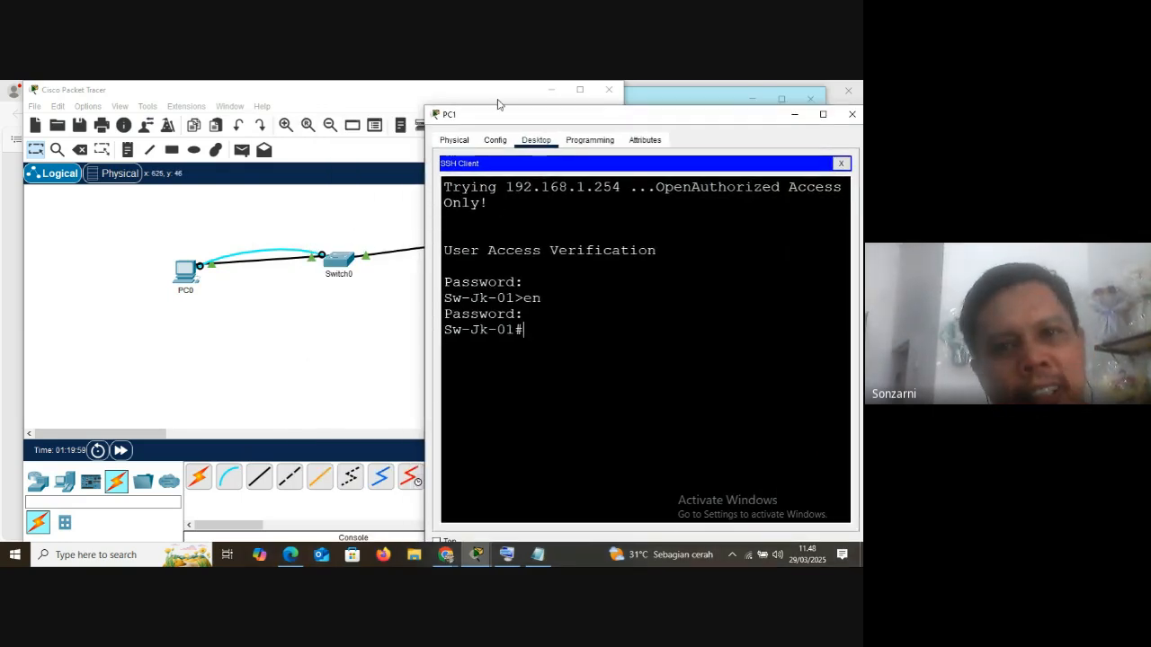
left_click_drag(508, 119, 616, 271)
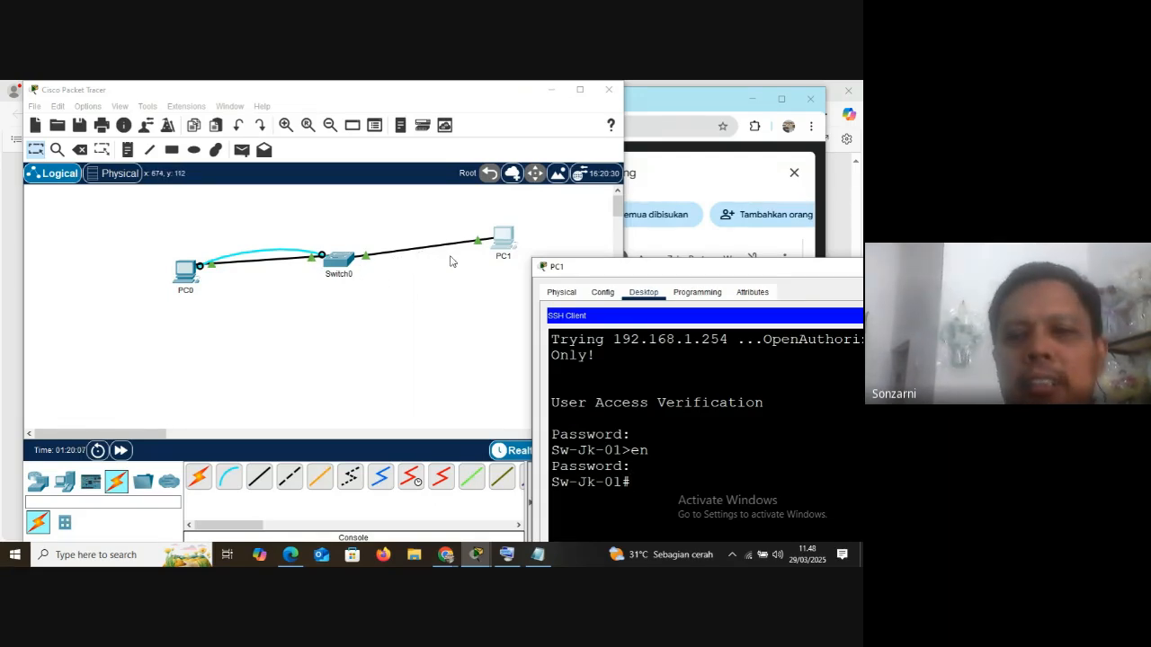
left_click_drag(659, 274, 613, 112)
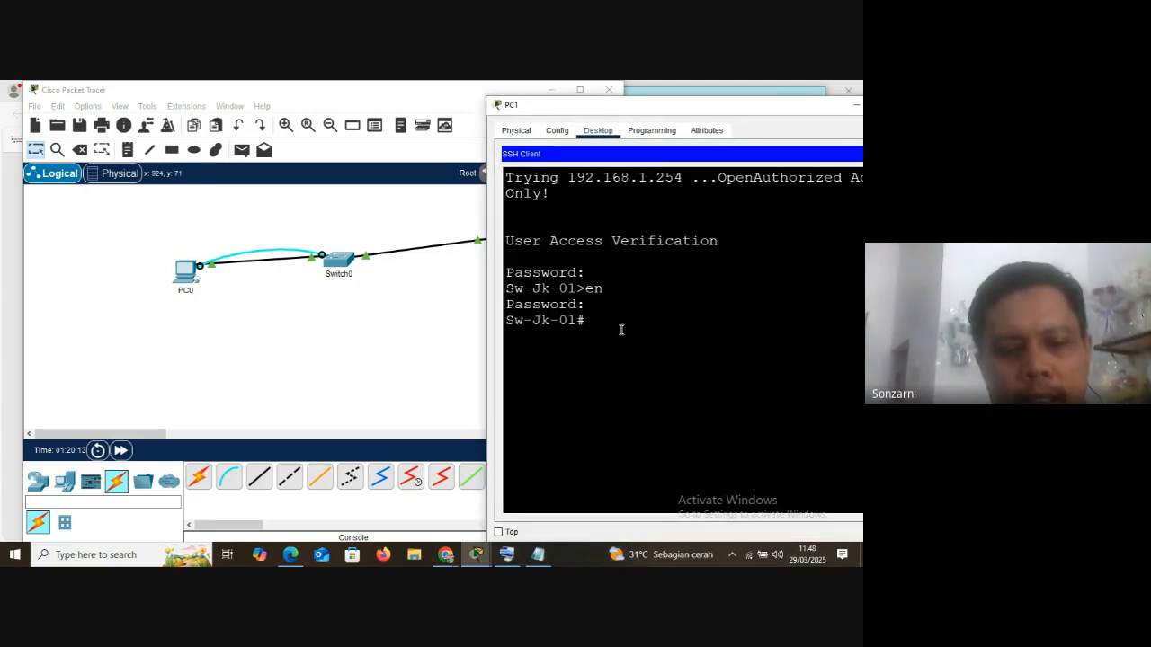
Display the full running configuration with sh run and highlight the line vty 0 4 section
type("sh")
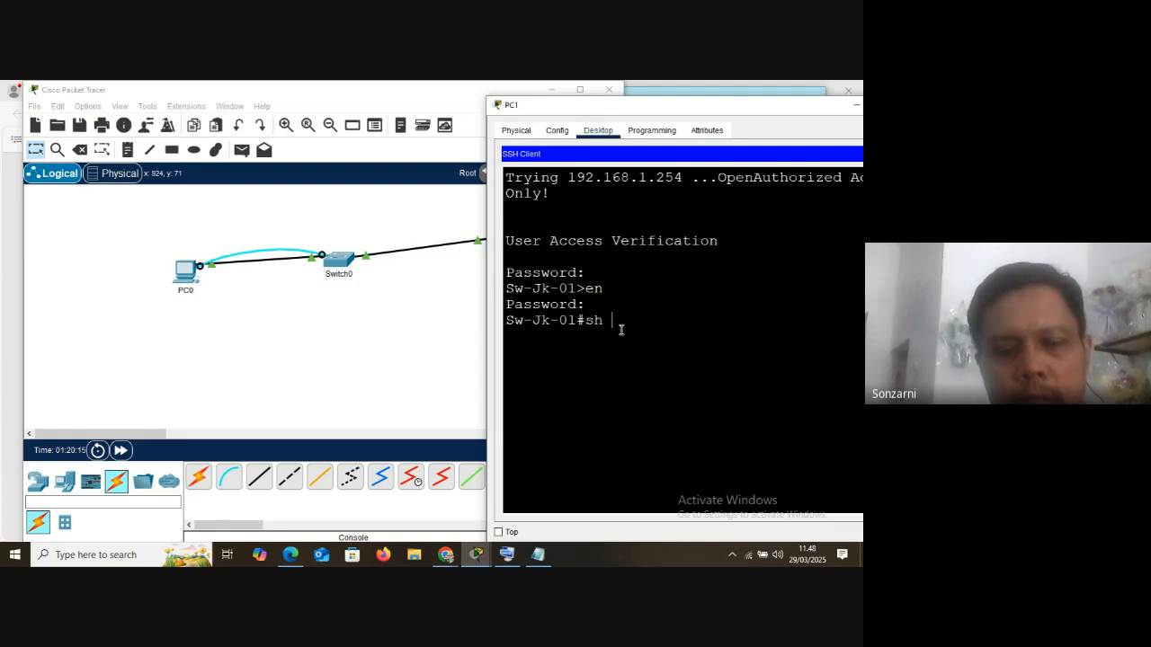
type(" run")
key("Return")
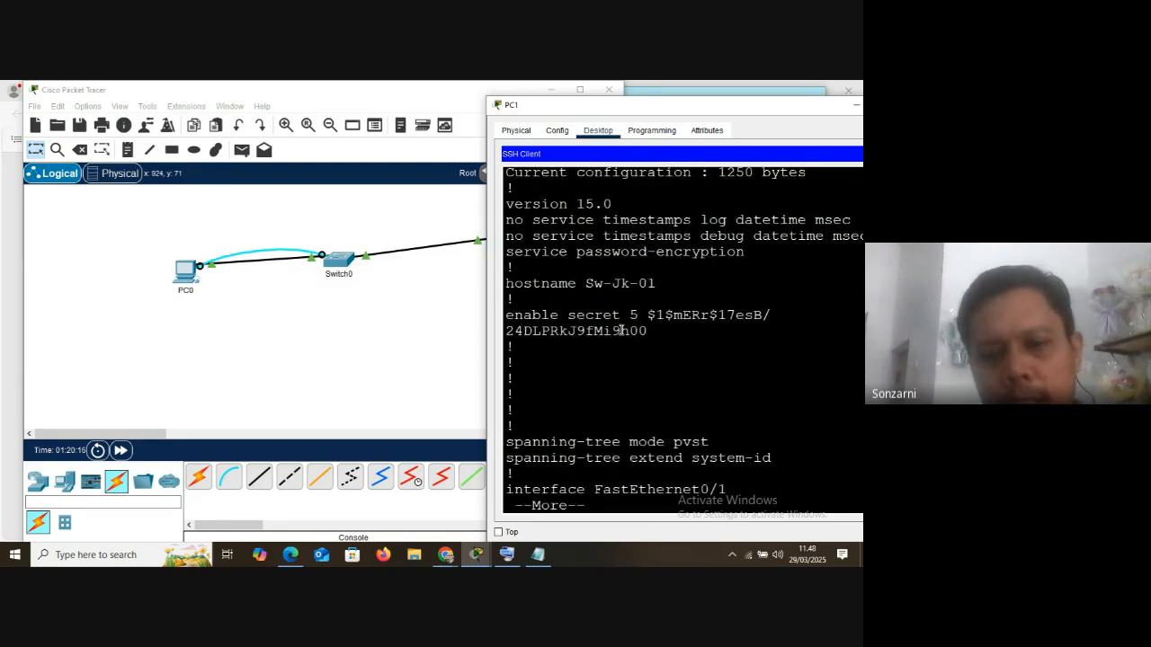
key("space")
key("space")
key("space")
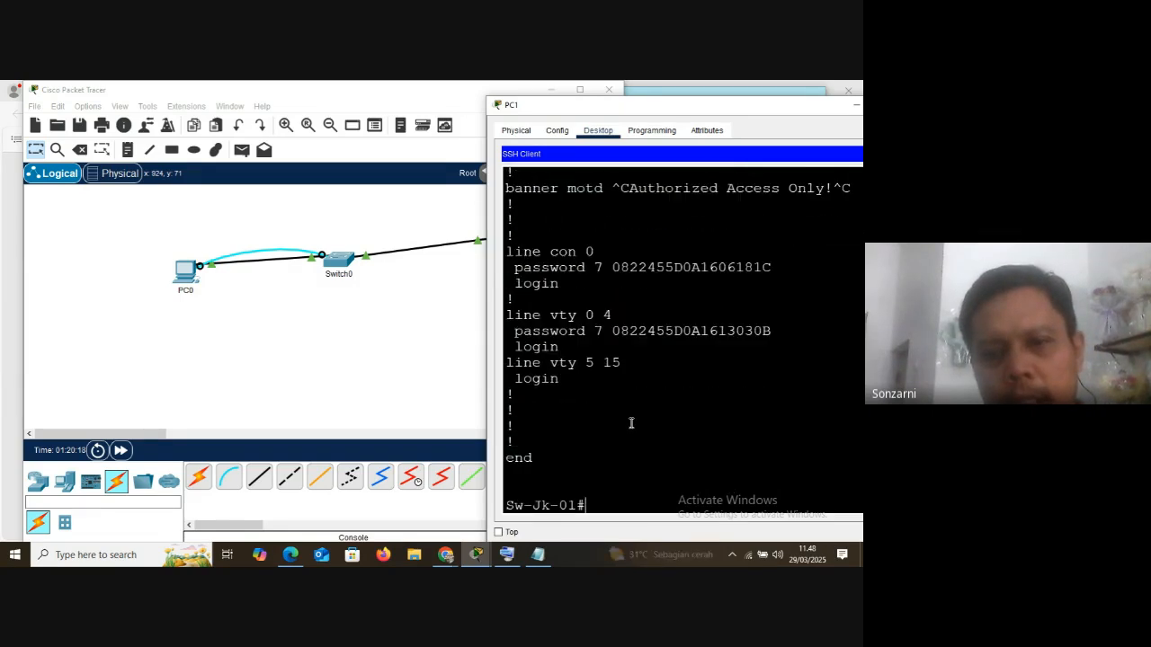
left_click_drag(506, 316, 629, 346)
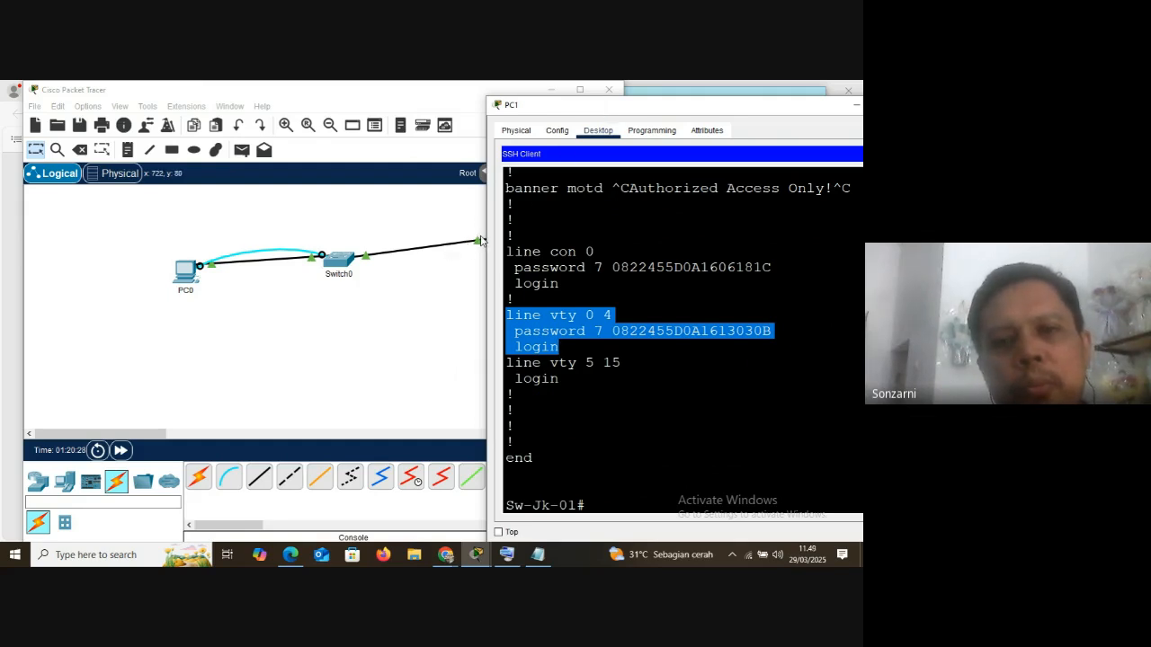
Reposition PC1's window and save the switch's configuration with the wr command
left_click_drag(592, 114, 652, 113)
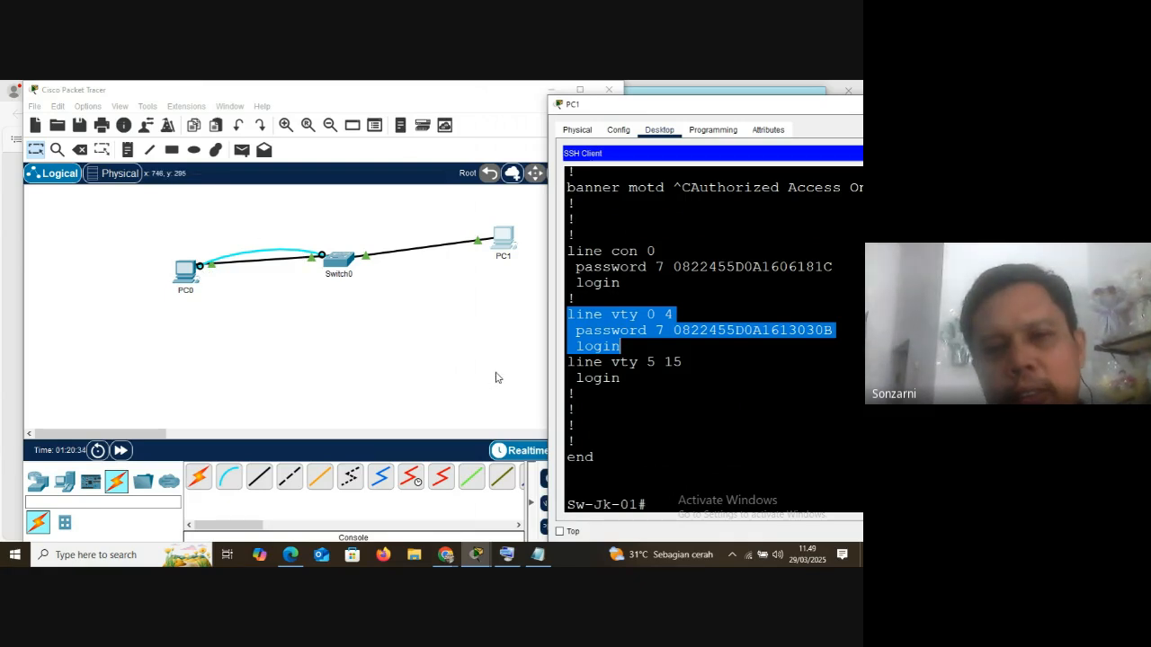
left_click_drag(704, 114, 396, 113)
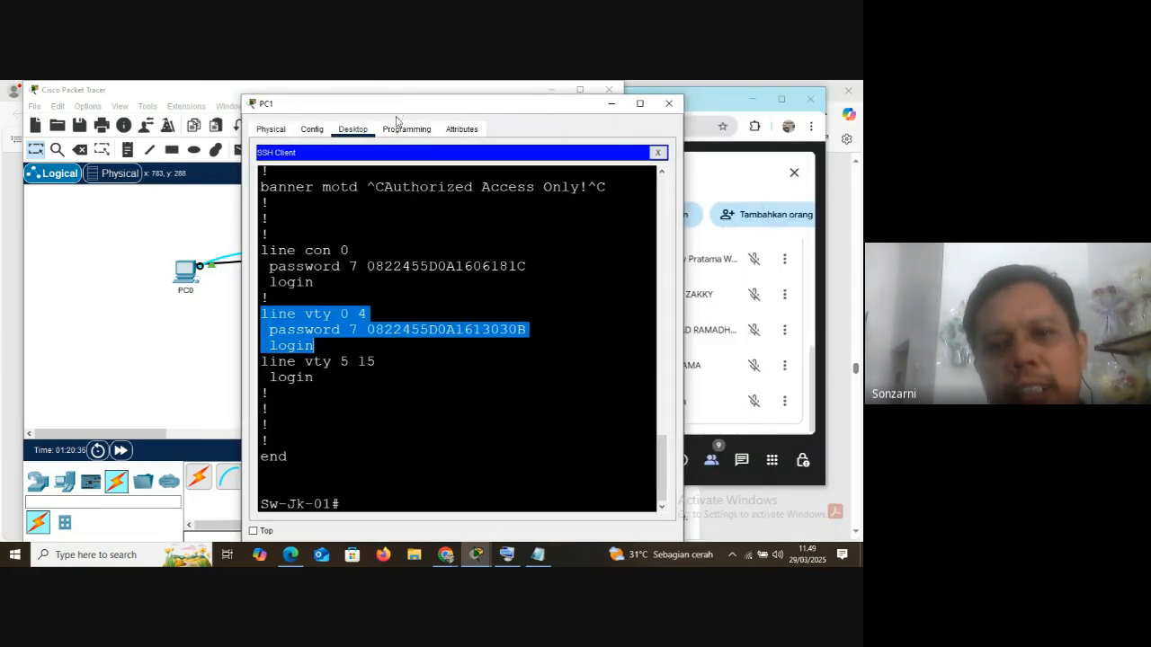
left_click(368, 499)
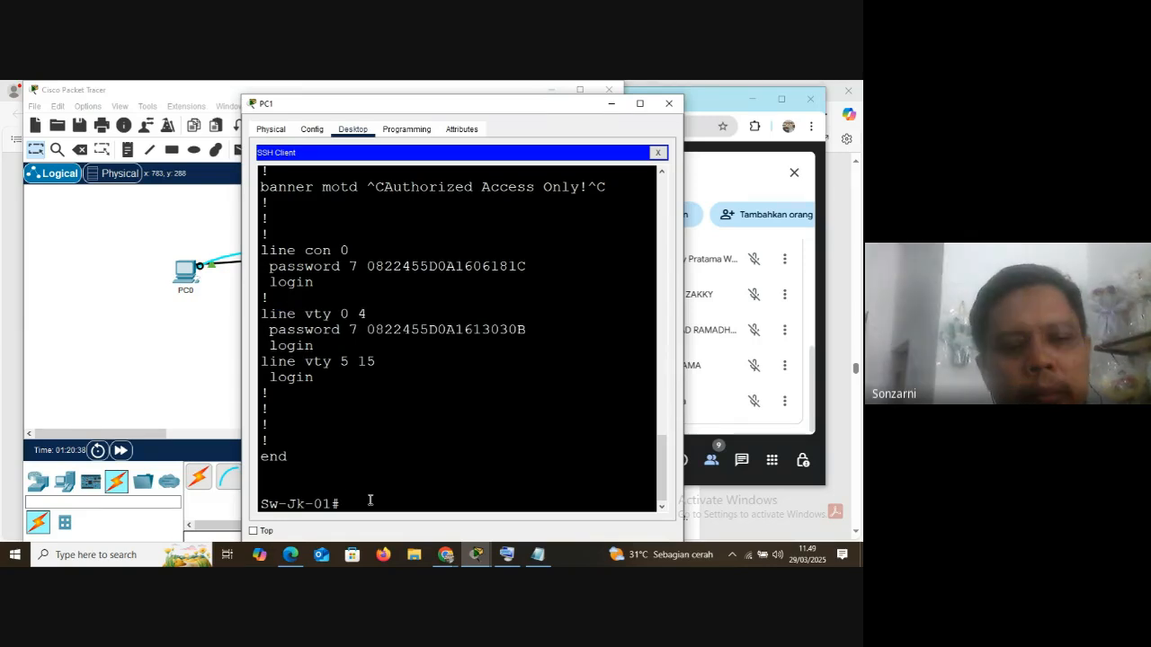
type("wr")
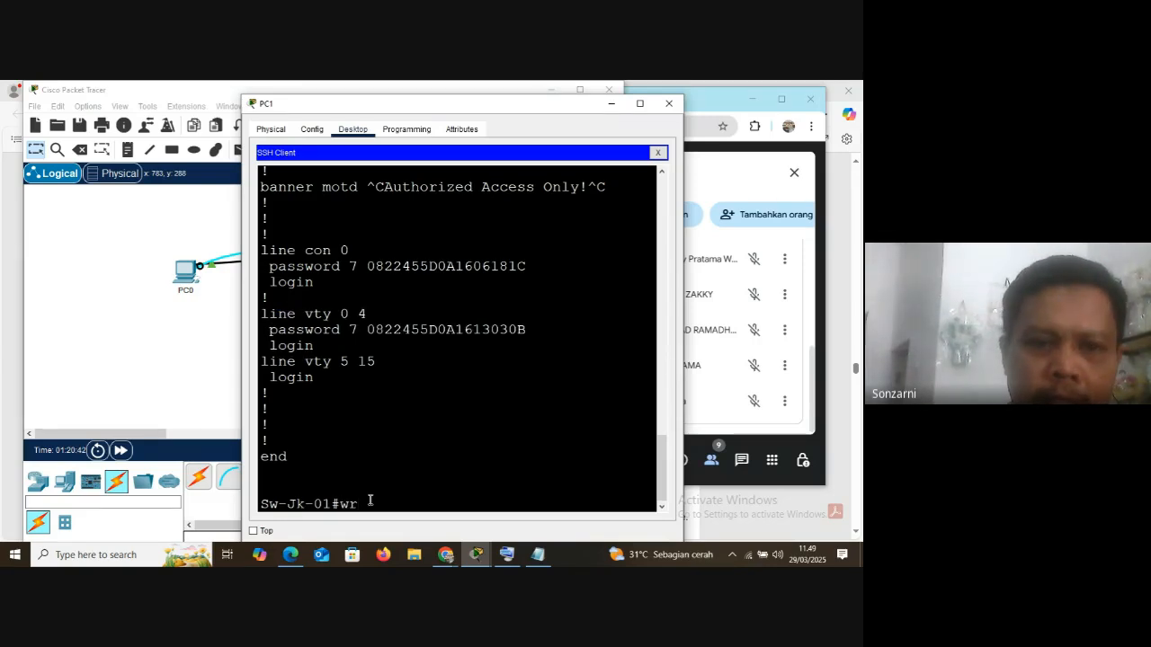
key("Return")
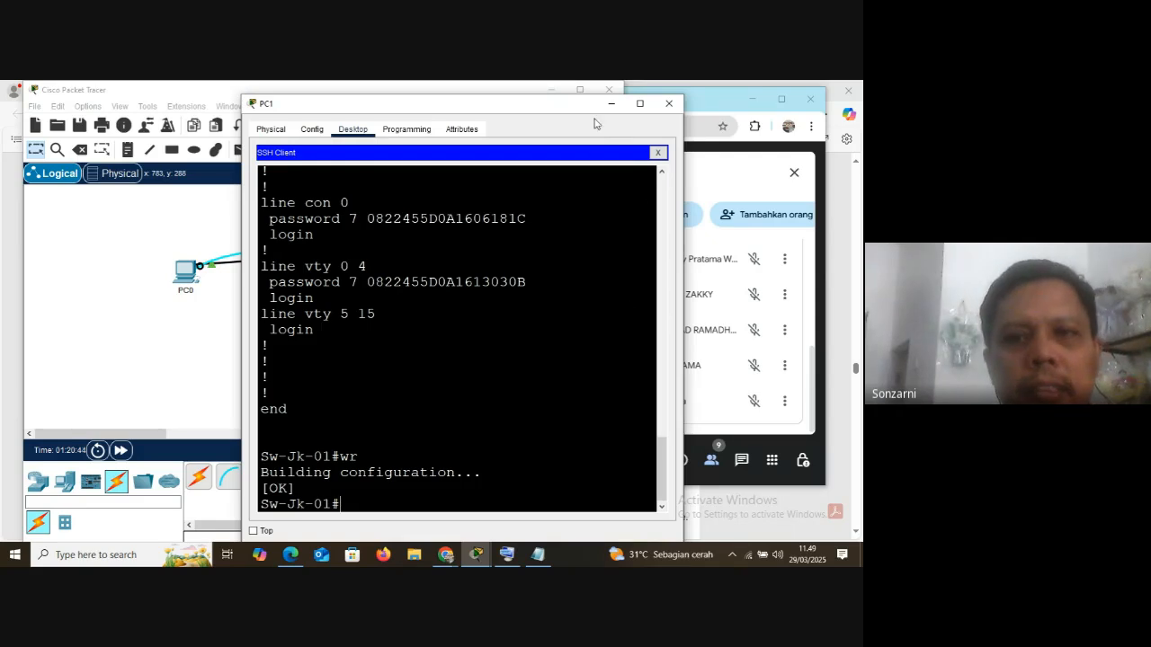
Move PC1's window off the topology, highlight the Sw-Jk-01 prompt, and bring the window back
left_click_drag(441, 114, 724, 93)
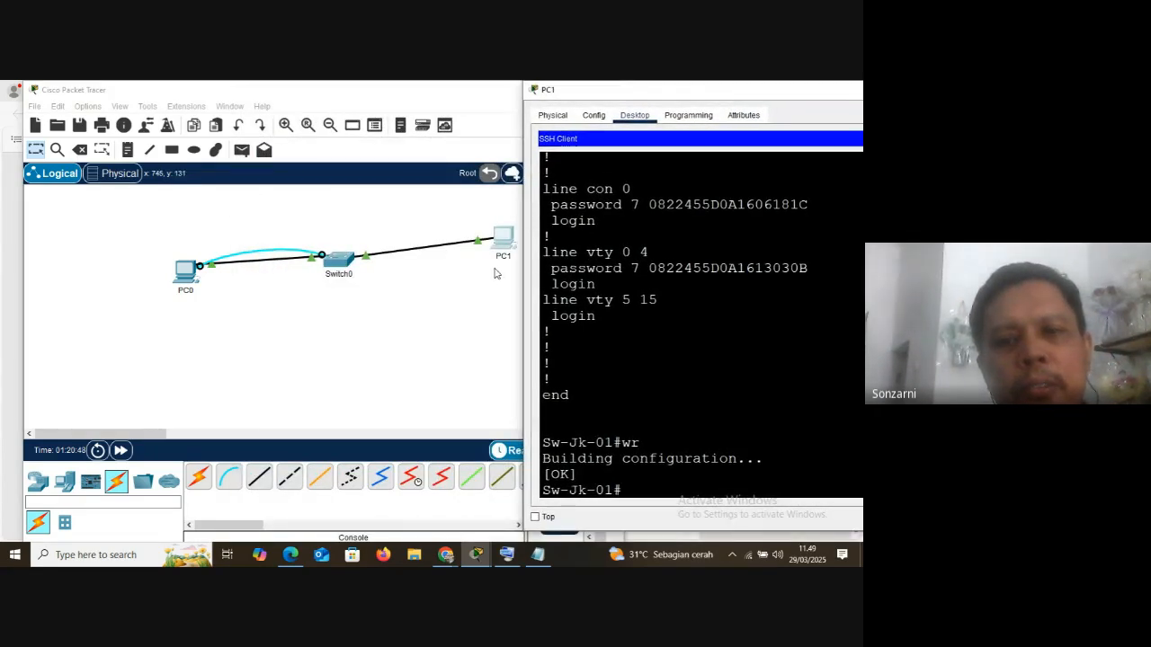
left_click_drag(615, 442, 645, 436)
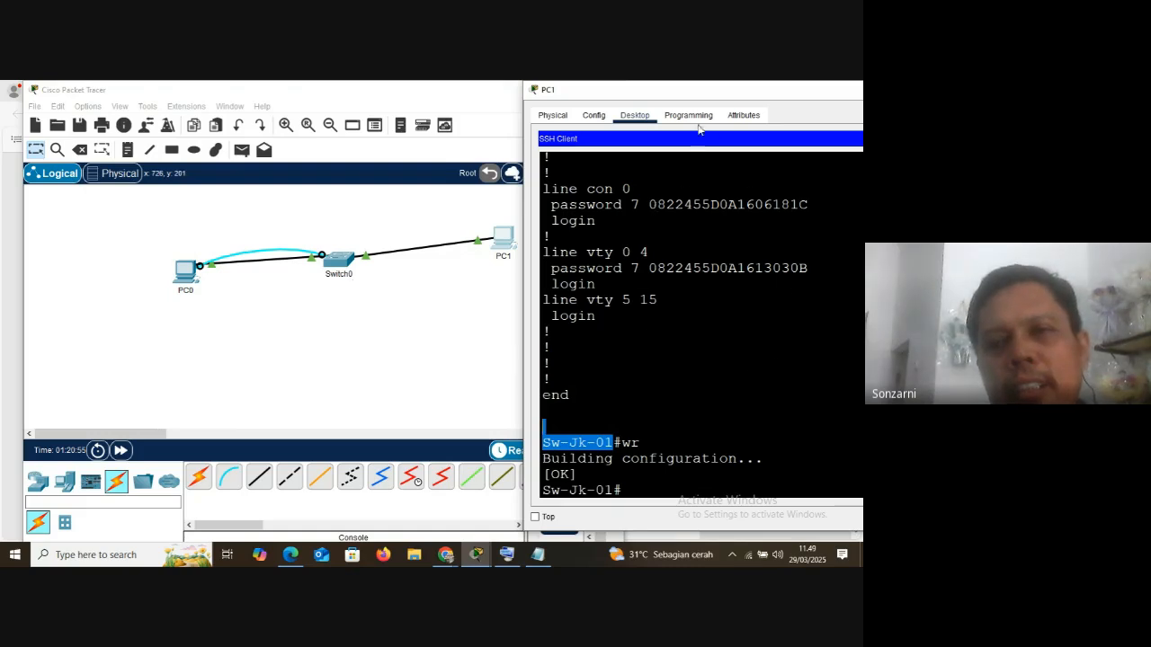
left_click_drag(705, 93, 592, 97)
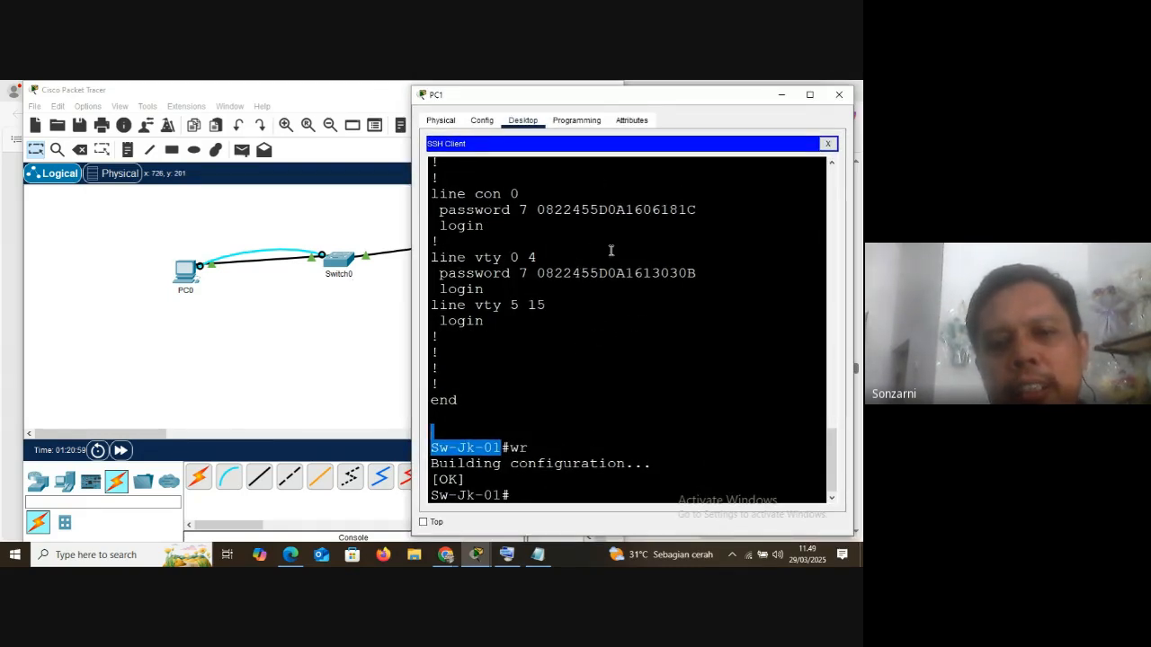
Reload the switch from PC1's remote session with the reload command, confirm it, and decline re-establishing the session
left_click(526, 490)
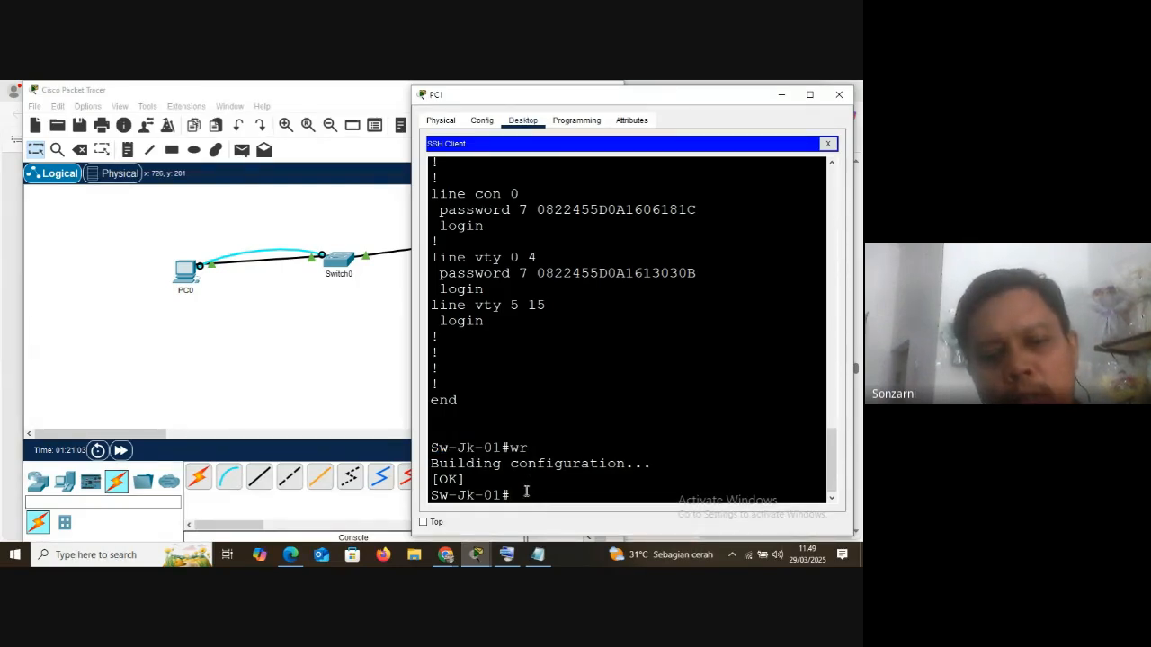
type("reloa")
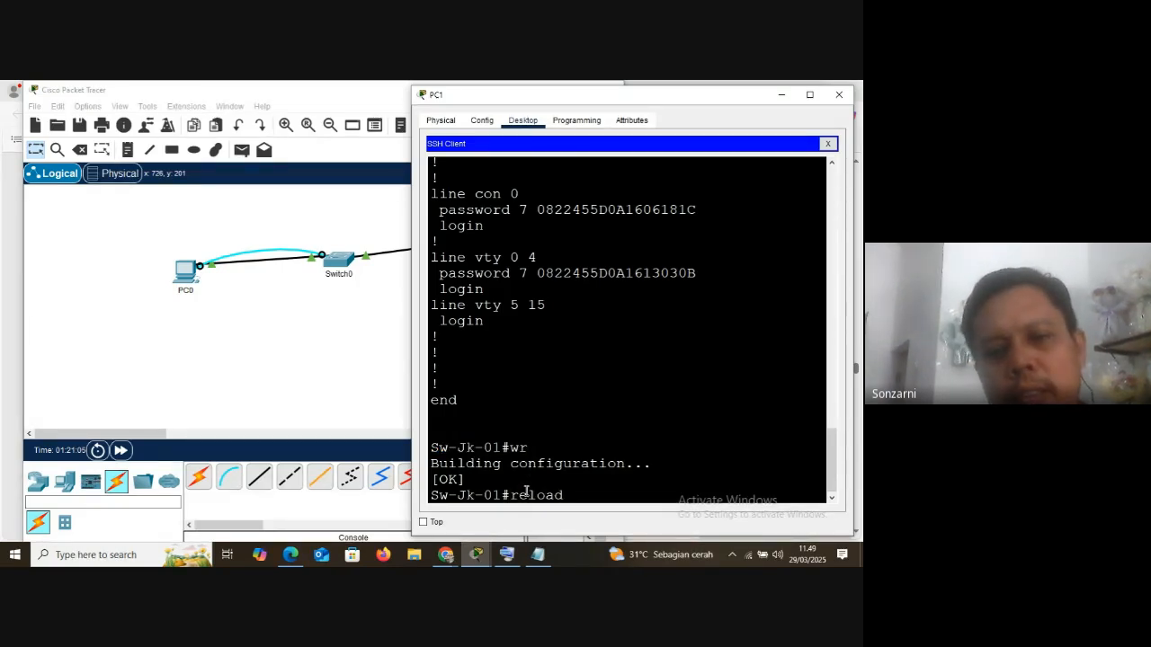
type("d")
key("Return")
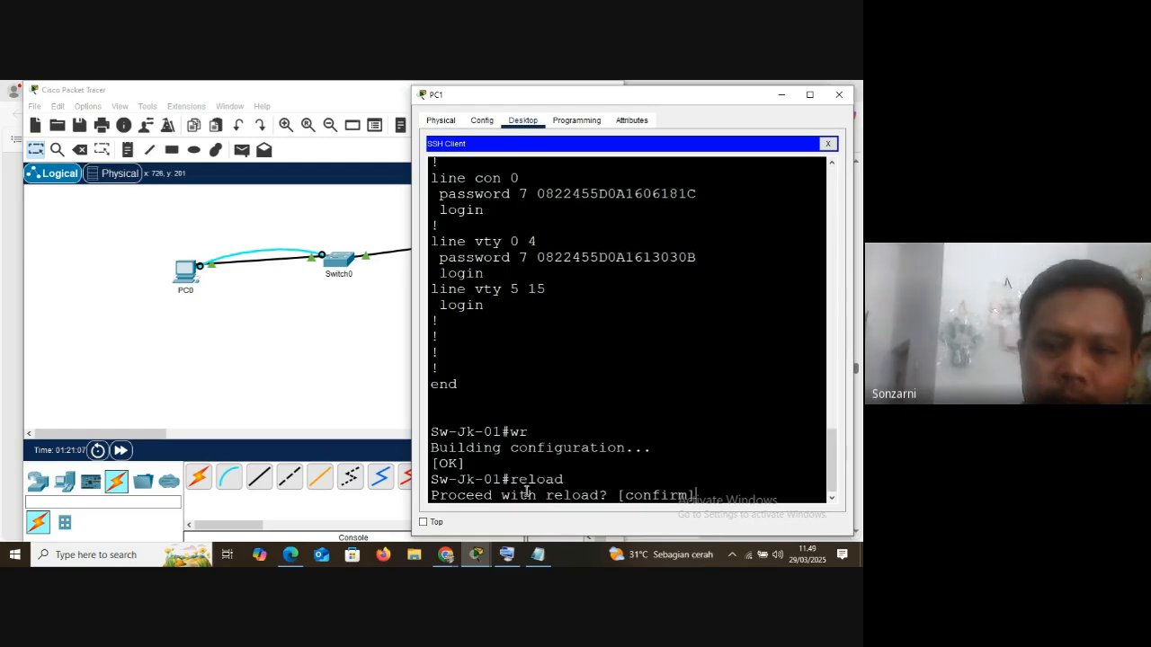
key("Return")
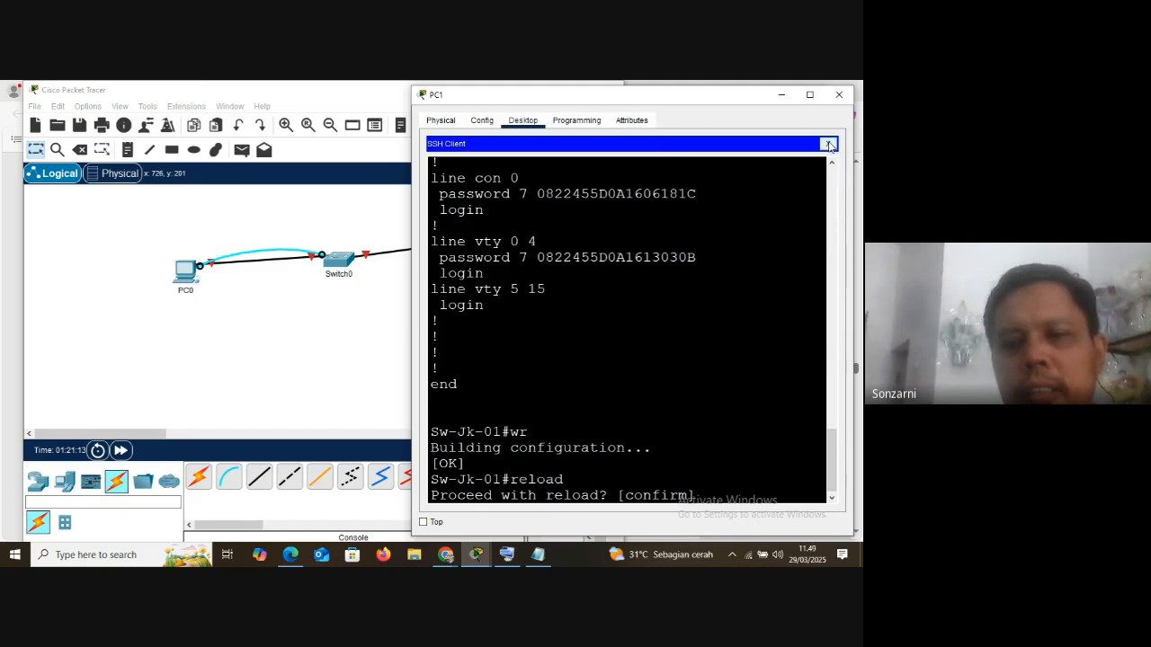
key("Return")
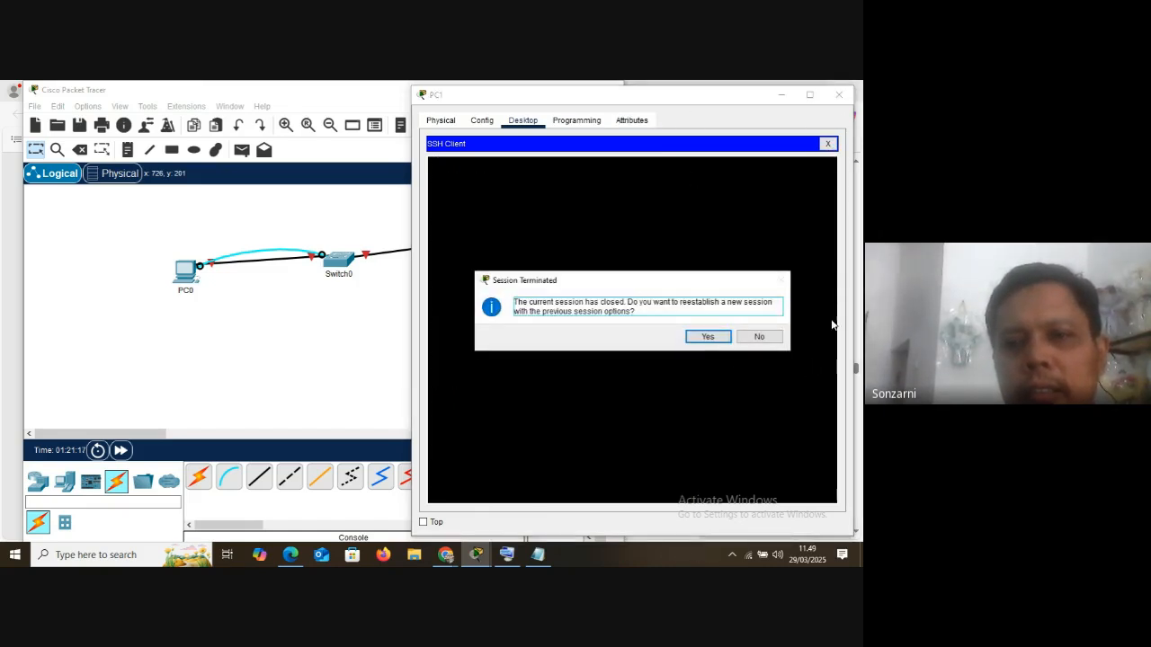
left_click(760, 336)
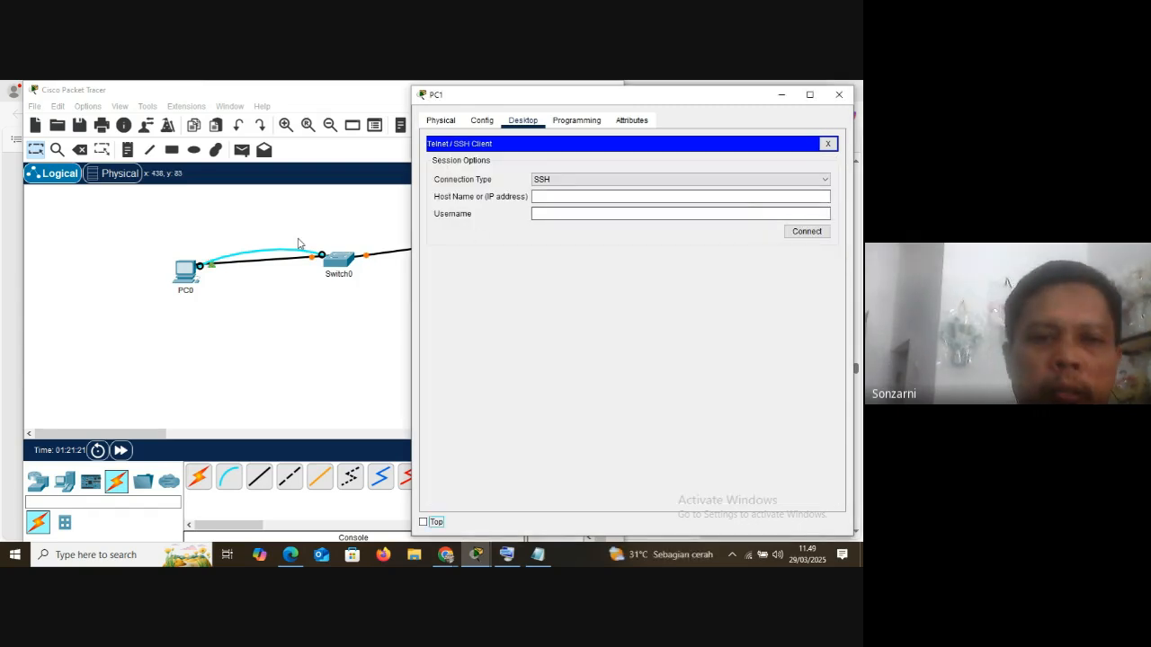
Open Switch0's console, log in with the console password, and enter privileged mode with en and the enable password
left_click(338, 259)
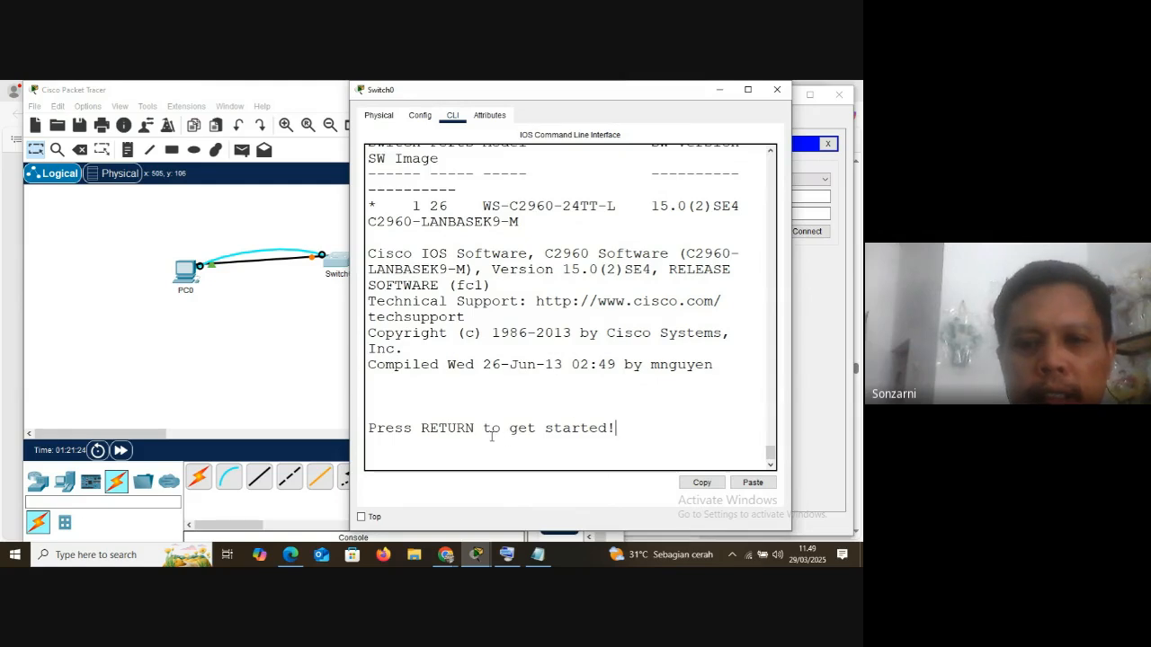
key("Return")
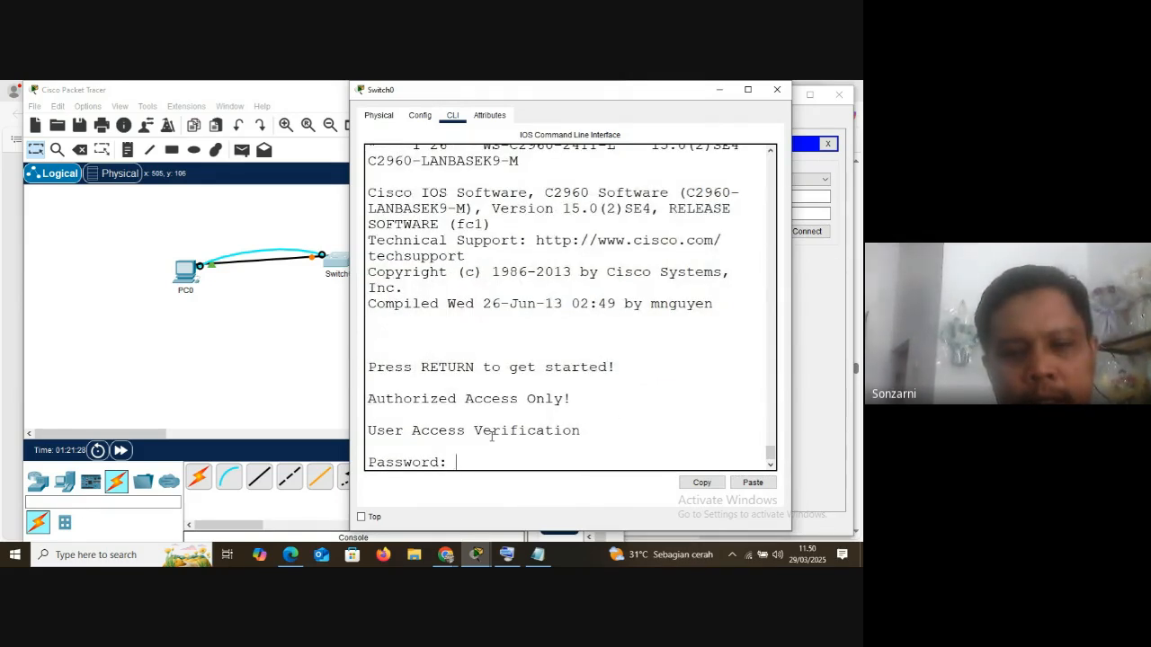
key("Return")
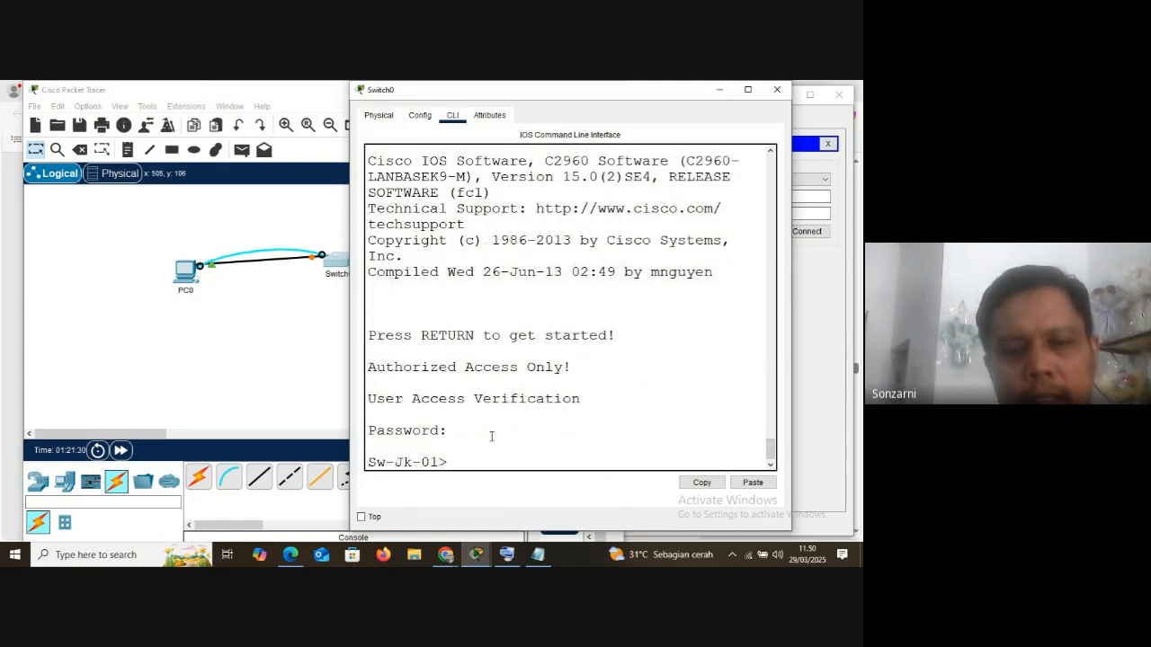
type("en")
key("Return")
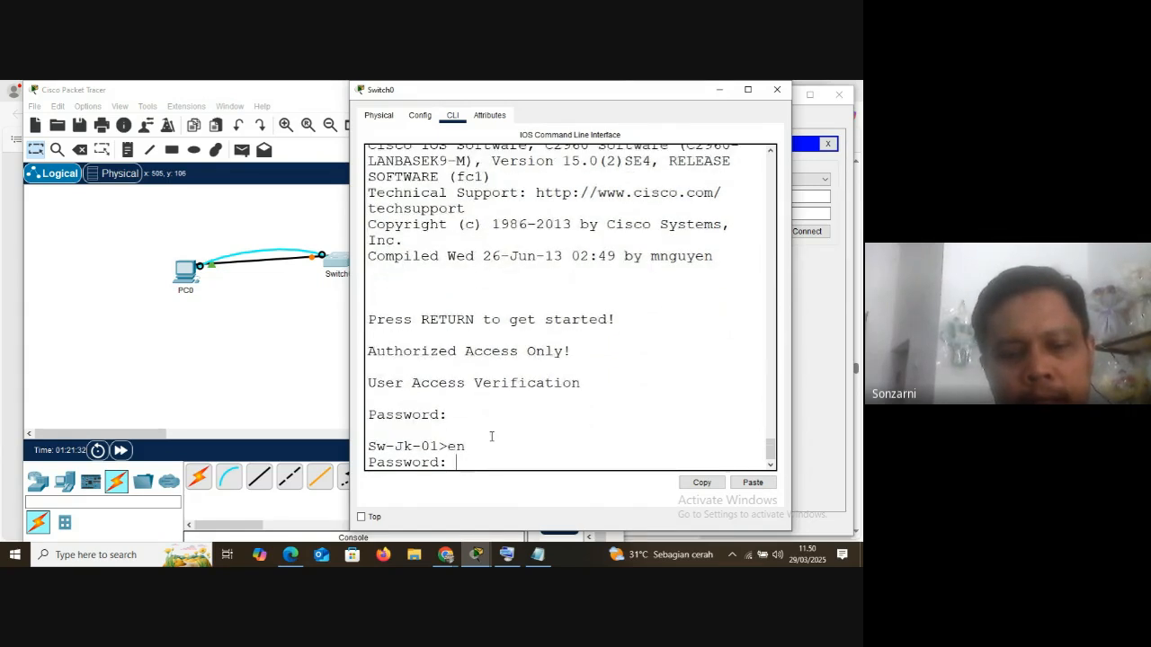
key("Return")
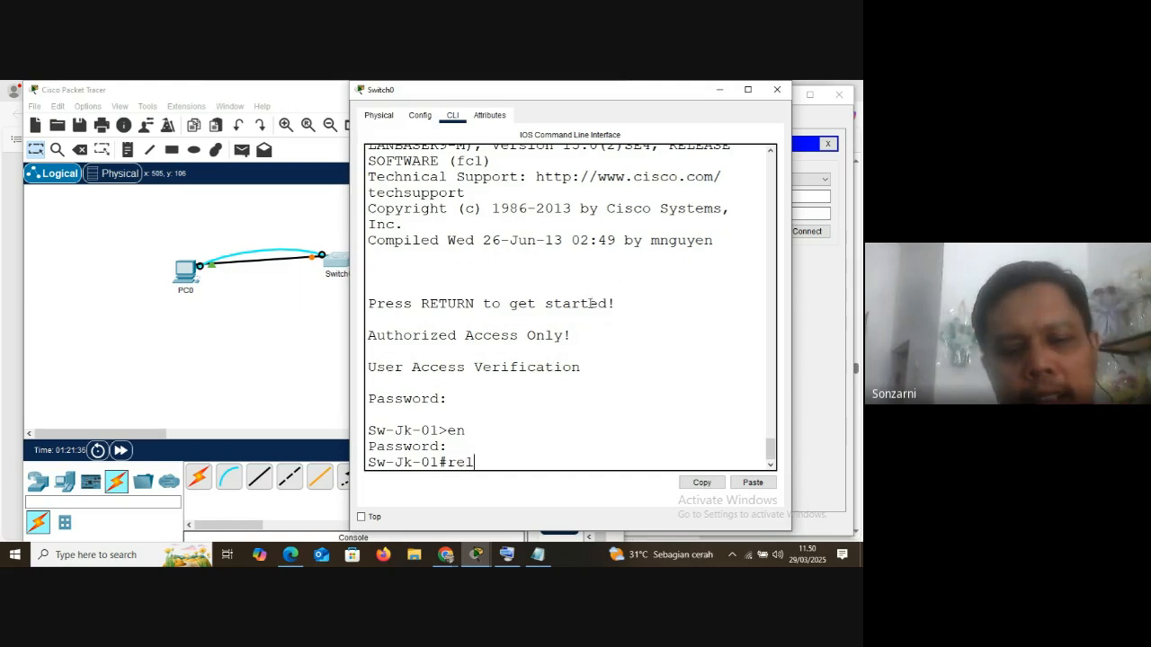
Restart the switch from its own console with the reload command and confirm the reload
type("reload")
key("Return")
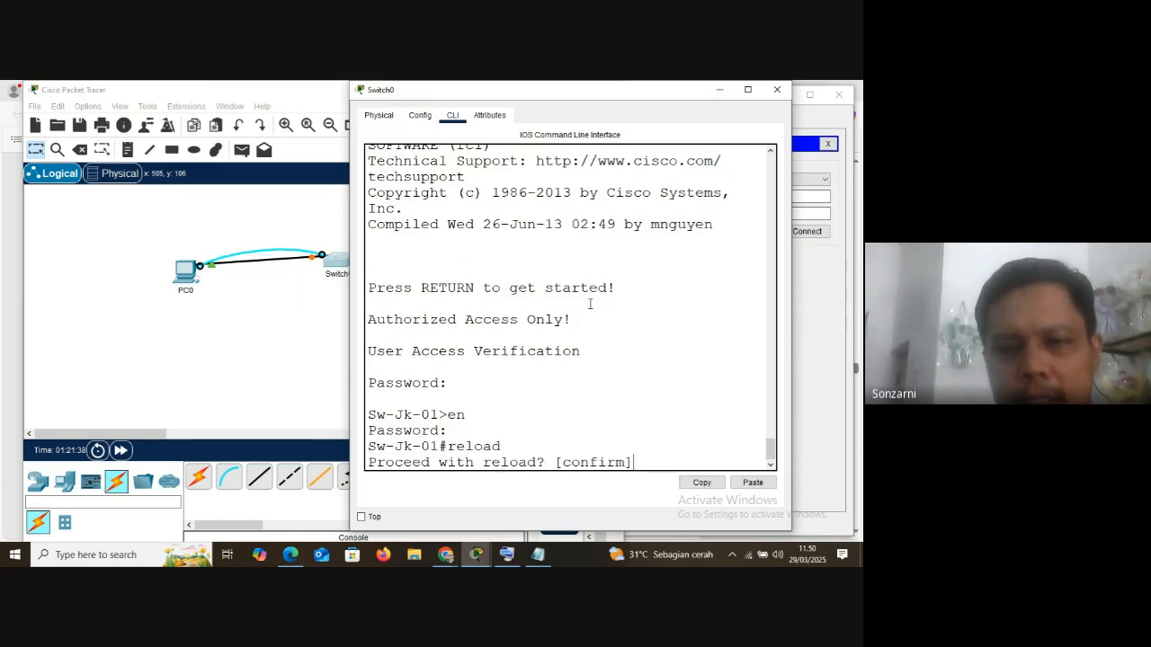
key("Return")
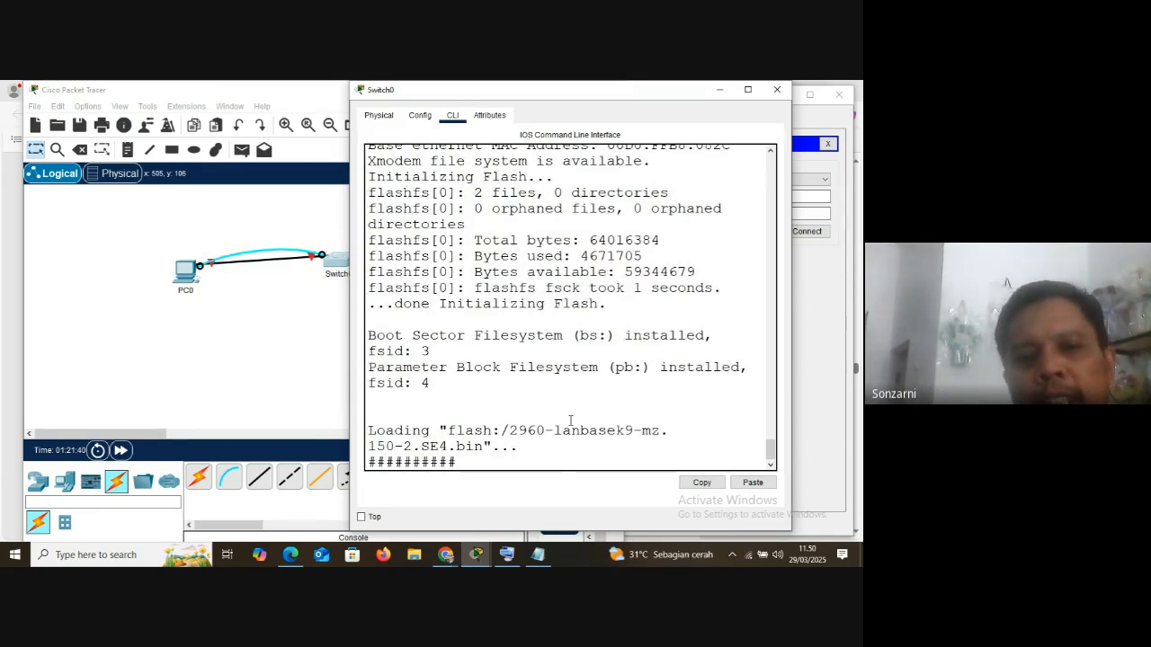
Move Switch0's window off PC1's window, check the topology links, and show the console beside PC1's Telnet/SSH client
left_click_drag(582, 97, 255, 106)
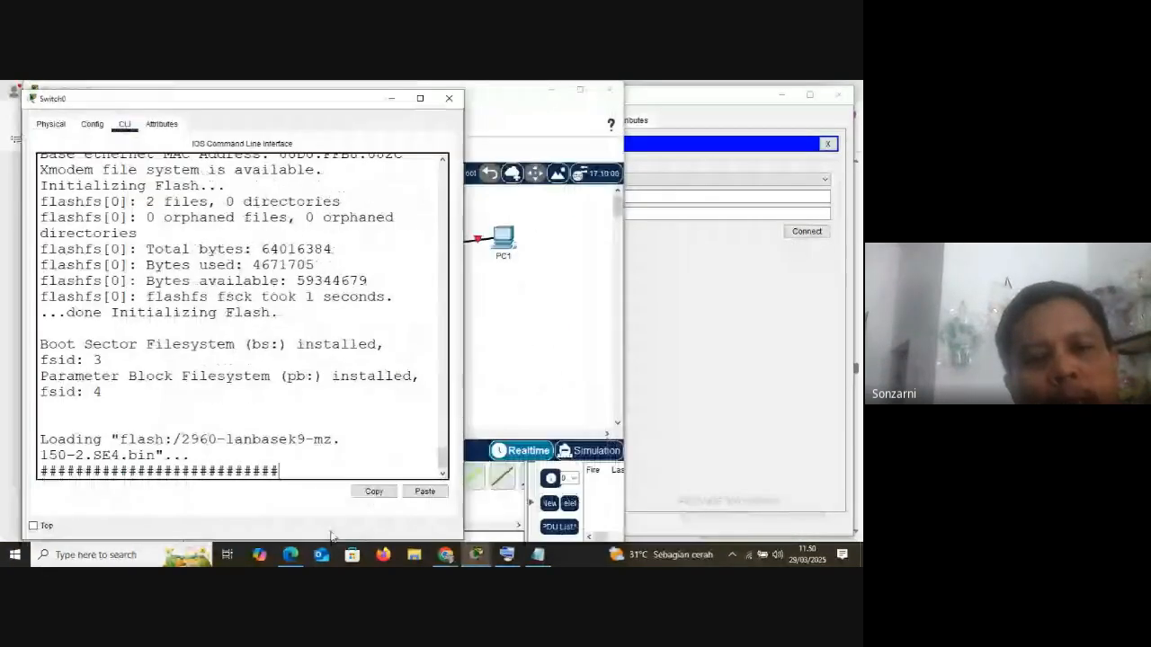
left_click(560, 292)
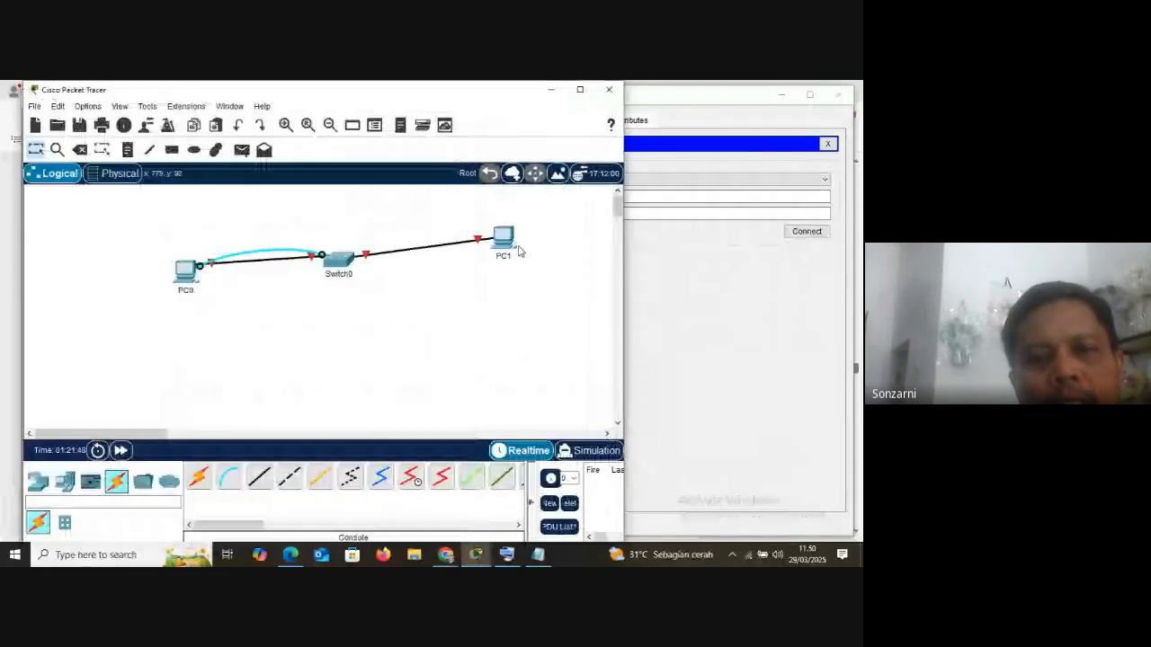
left_click(506, 555)
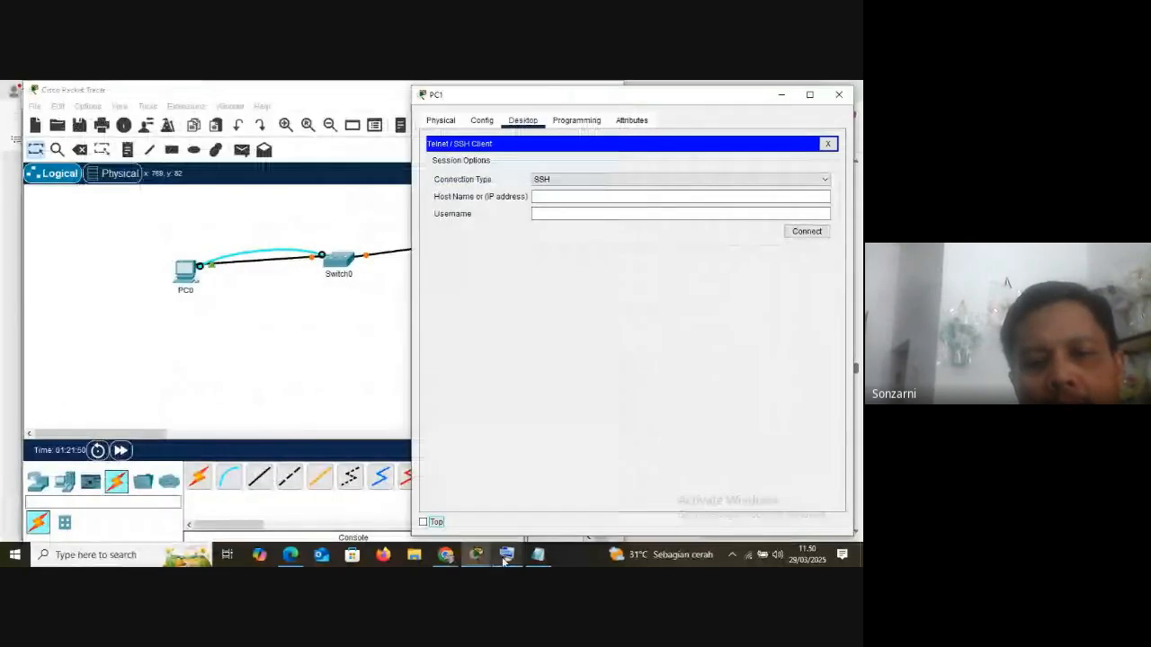
left_click(486, 473)
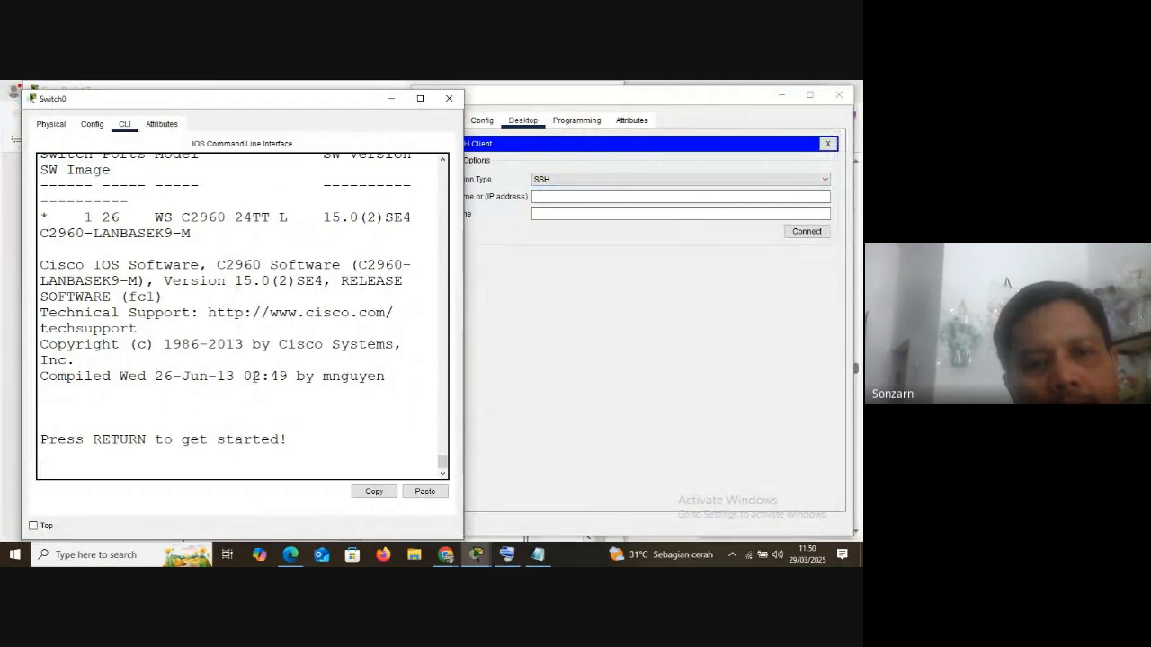
Connect from PC1's Telnet/SSH client to the switch at 192.168.1.254 using Telnet
left_click(760, 180)
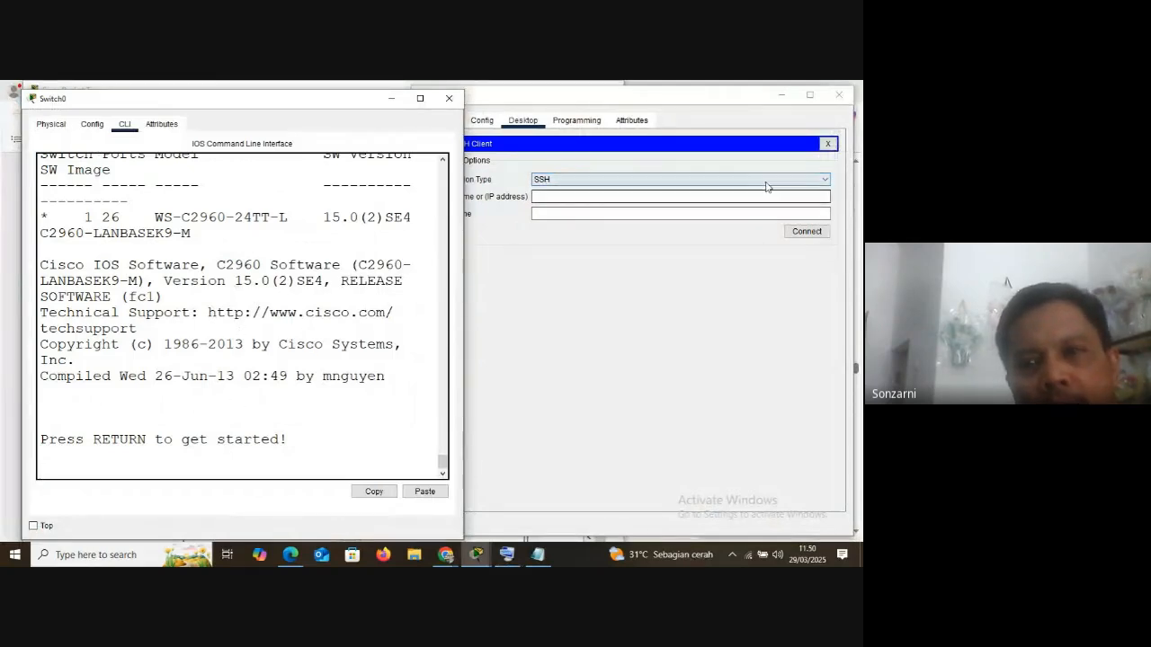
left_click(549, 201)
left_click(541, 196)
type("192.168.1.254")
left_click(808, 215)
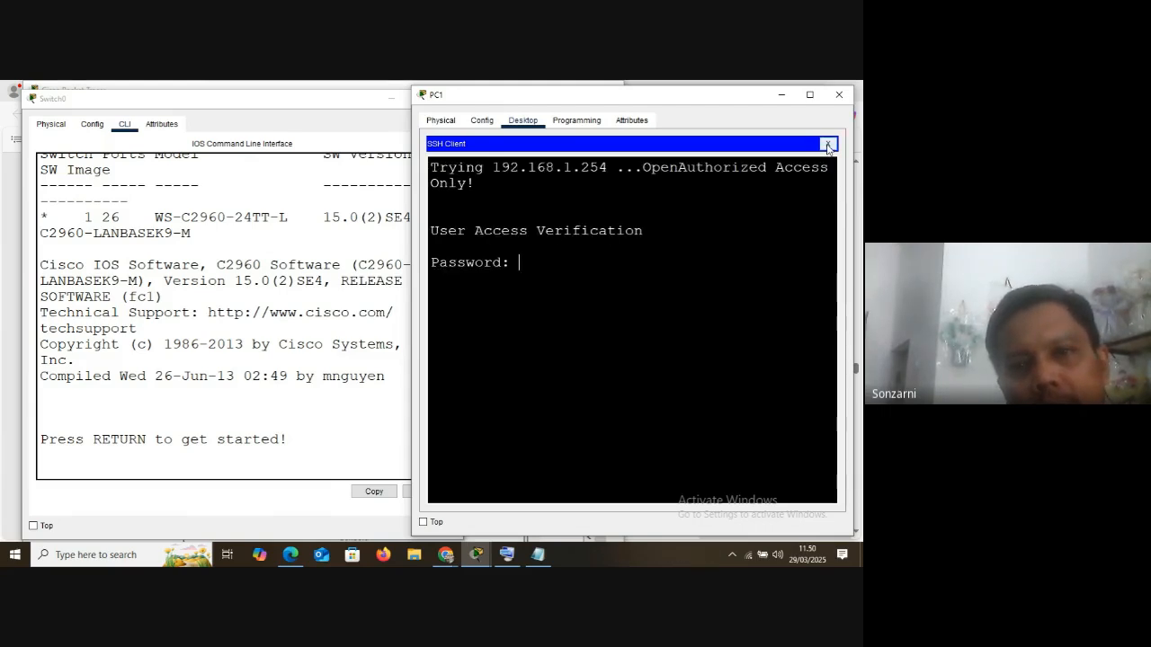
Bring up the on-screen keyboard and log in to the switch's remote session with the vty line password
left_click(476, 554)
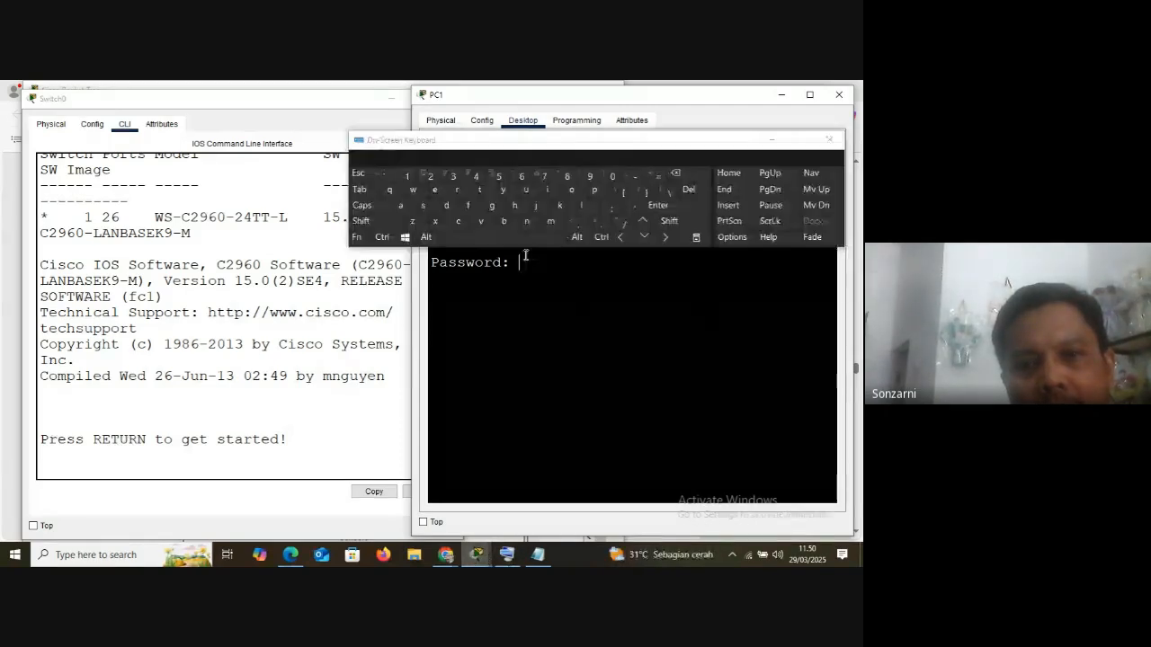
left_click(460, 223)
left_click(549, 194)
left_click(430, 208)
left_click(459, 224)
left_click(571, 189)
left_click(479, 189)
left_click(469, 205)
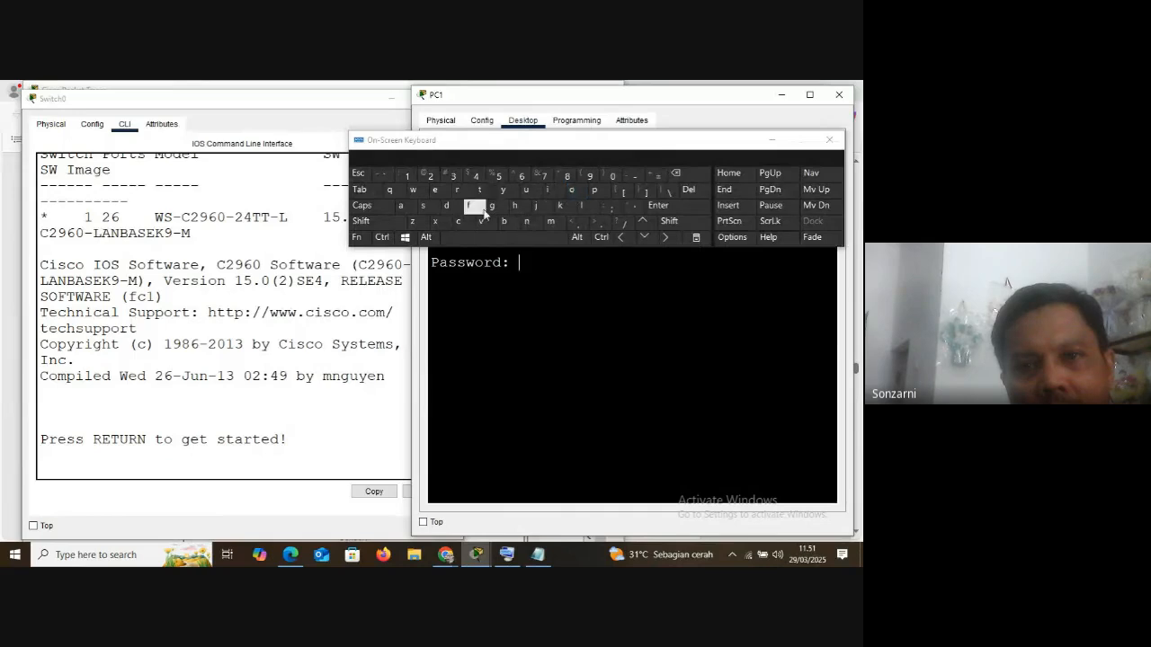
left_click(487, 224)
left_click(482, 194)
left_click(505, 195)
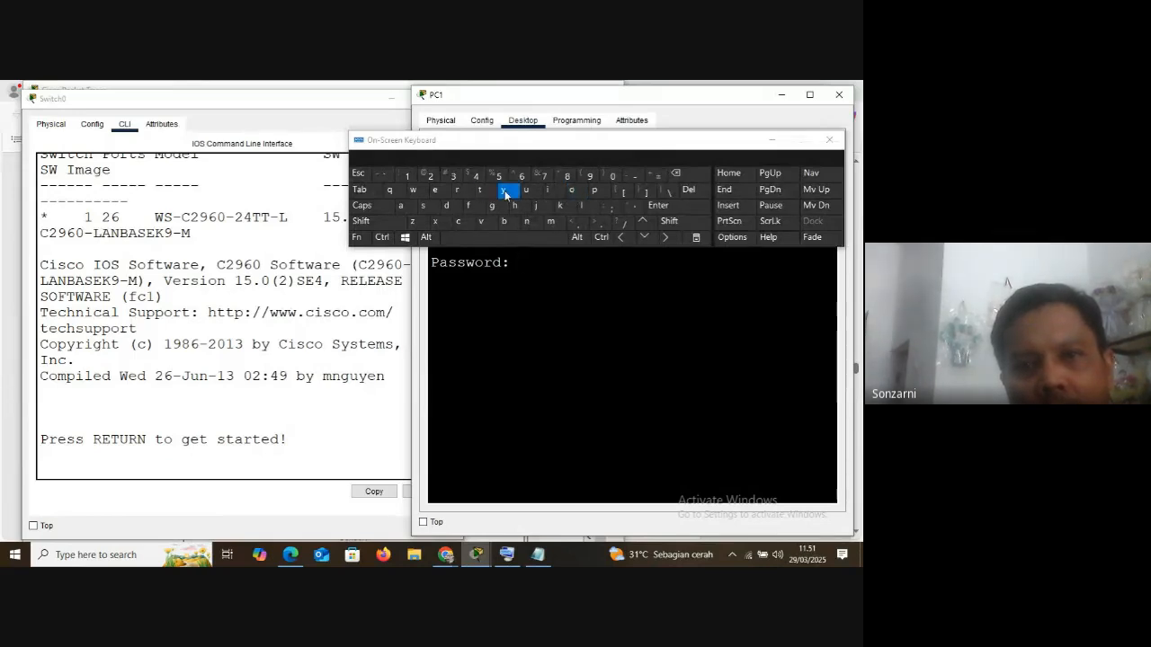
left_click(658, 205)
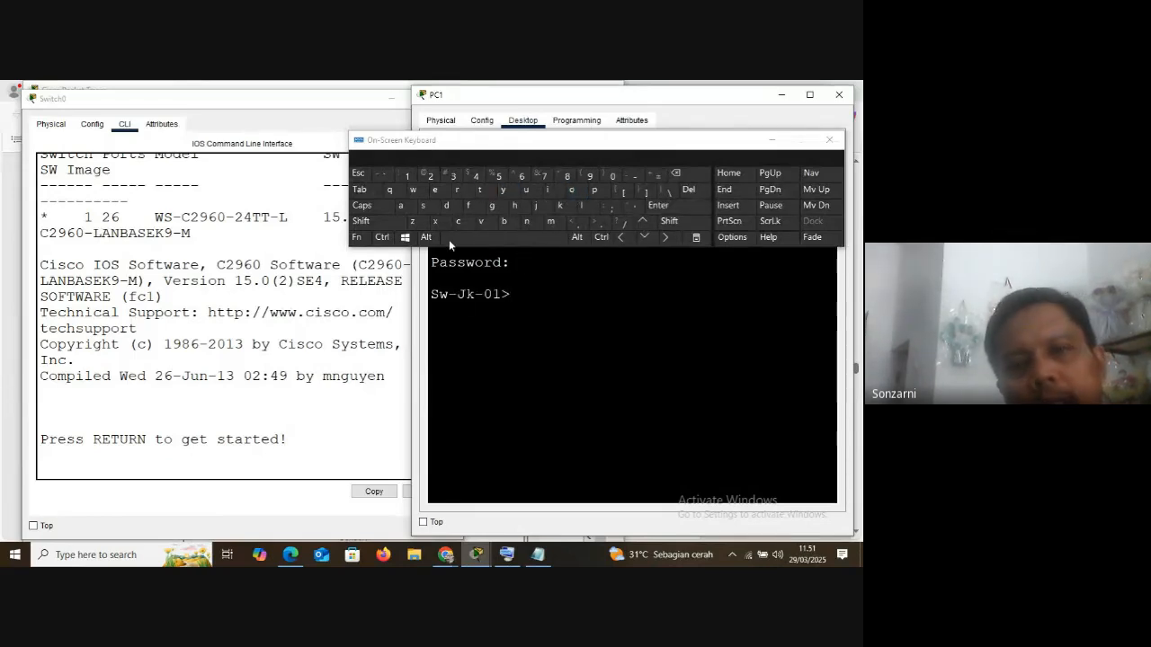
Enter privileged mode in the remote session with en and the enable password, and minimize the on-screen keyboard
left_click(437, 190)
left_click(530, 222)
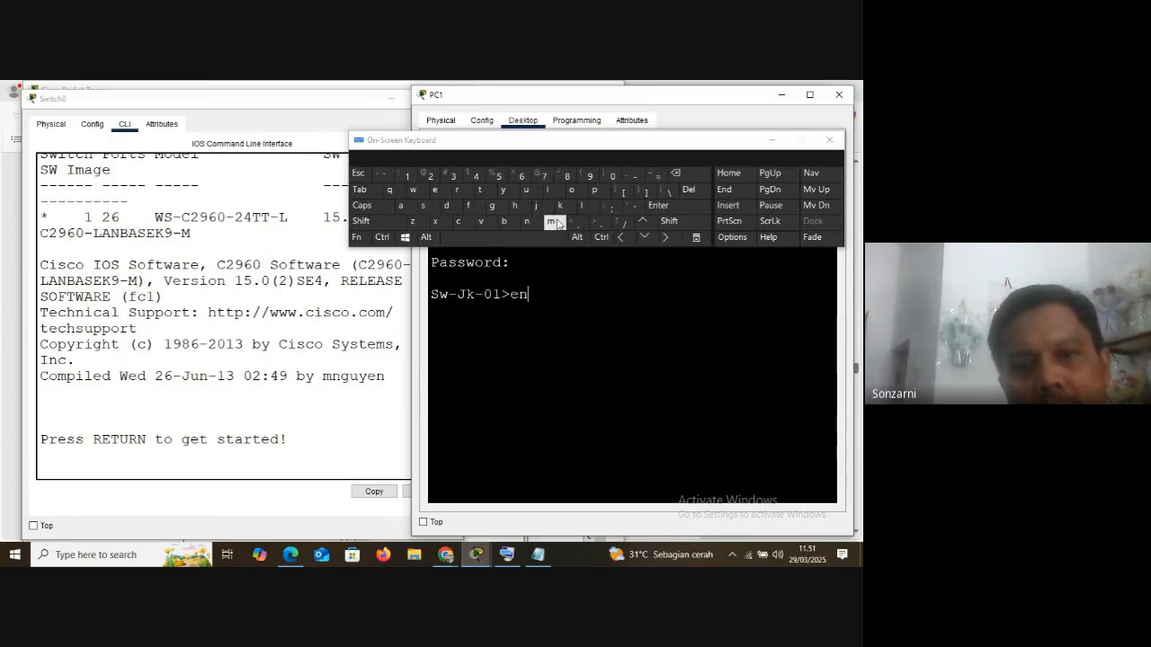
left_click(661, 206)
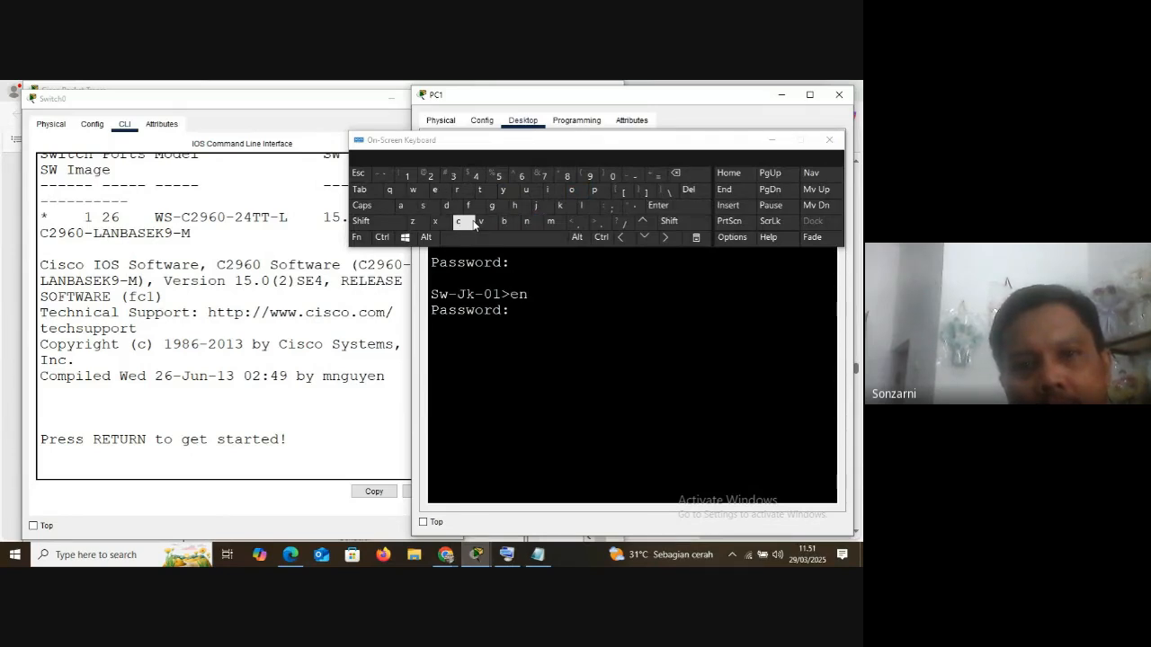
left_click(554, 193)
left_click(434, 214)
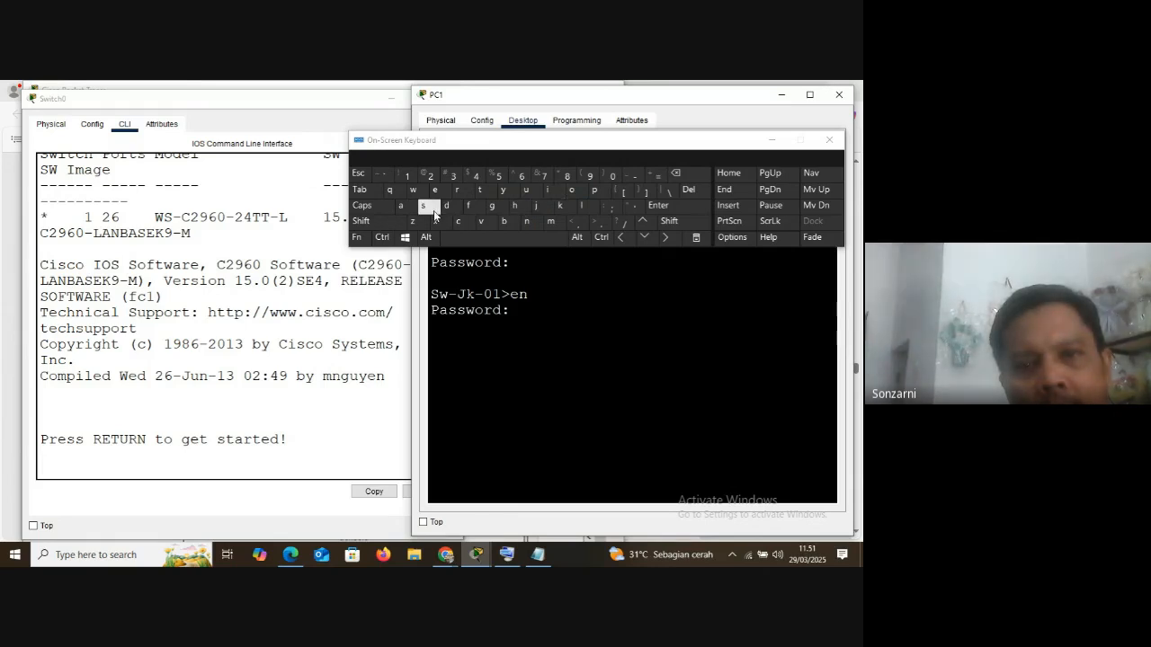
left_click(460, 222)
left_click(573, 193)
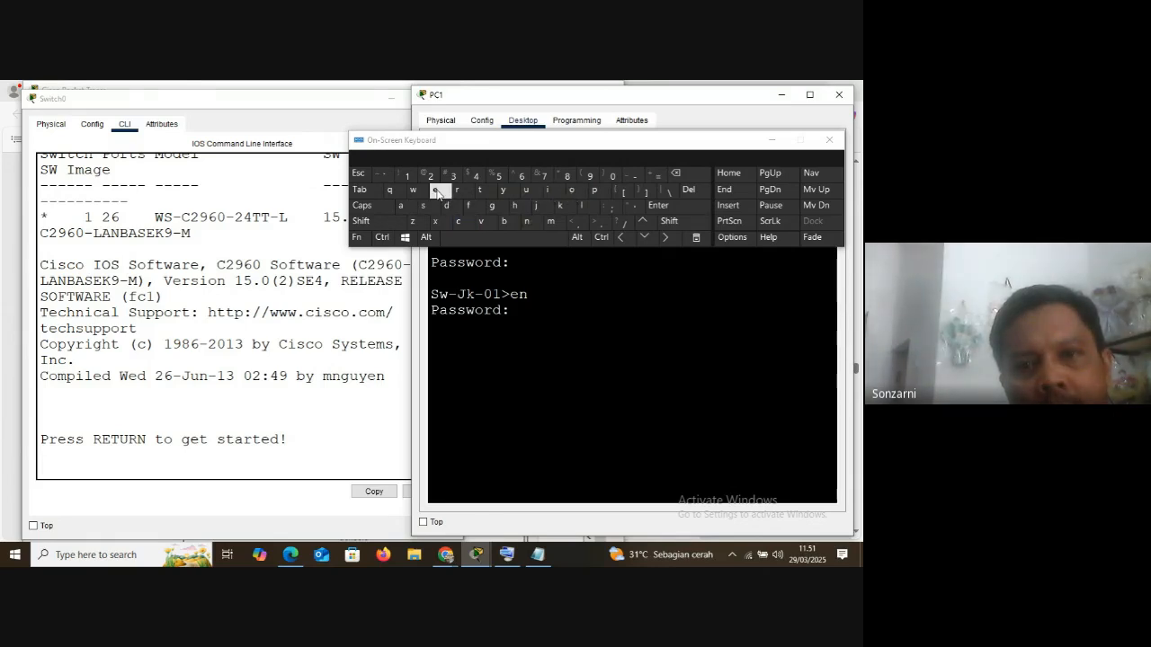
left_click(673, 214)
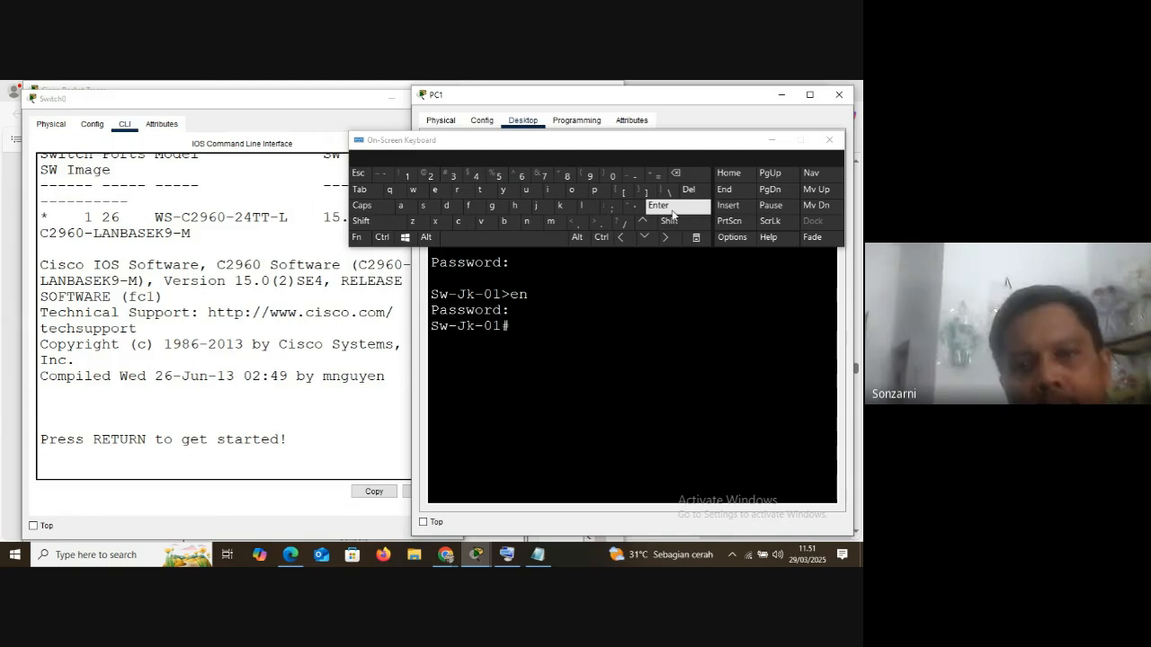
left_click(772, 142)
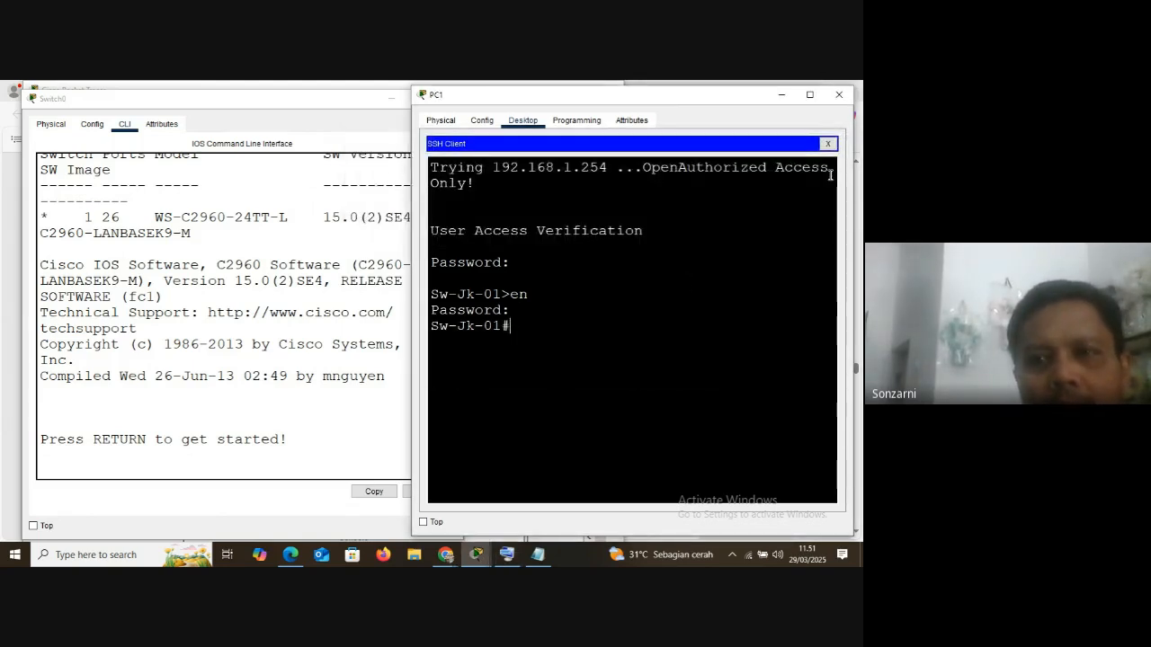
Terminate PC1's remote session and close PC1's window, then bring up Switch0's console login and close that window too
left_click(828, 144)
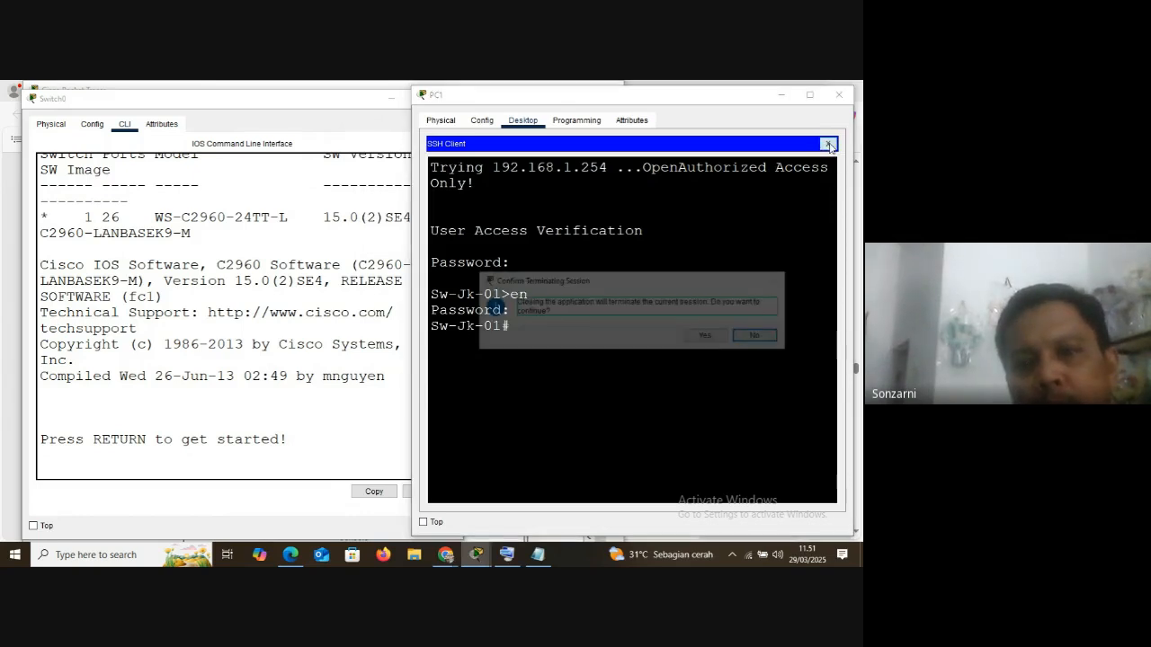
left_click(704, 335)
left_click(839, 95)
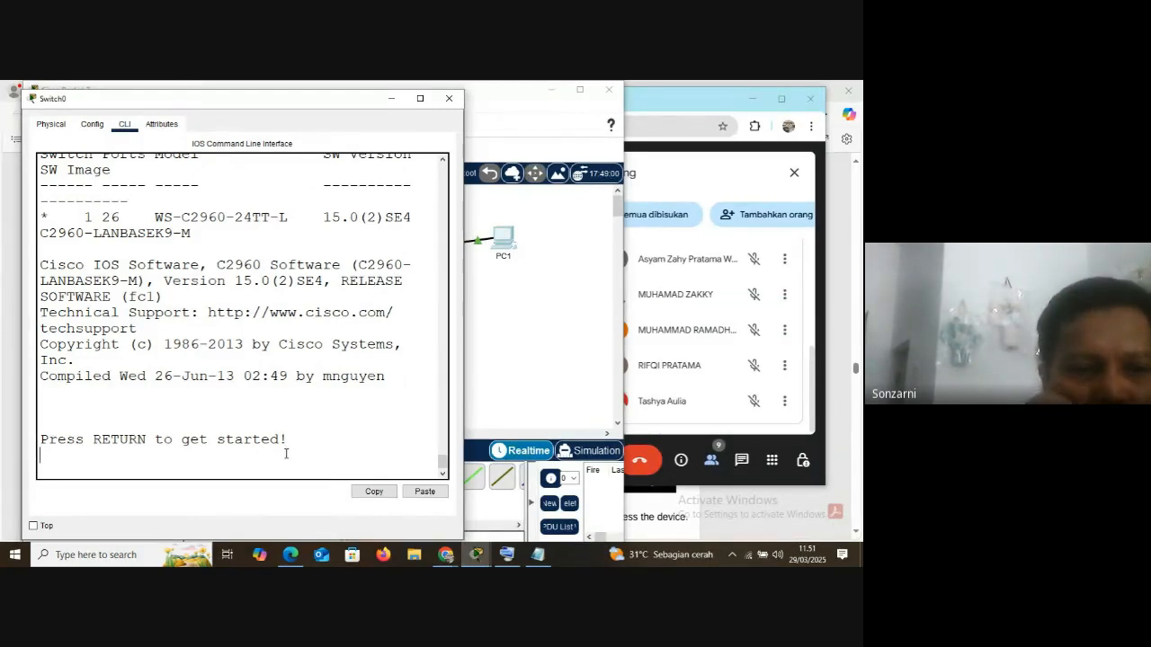
key("Return")
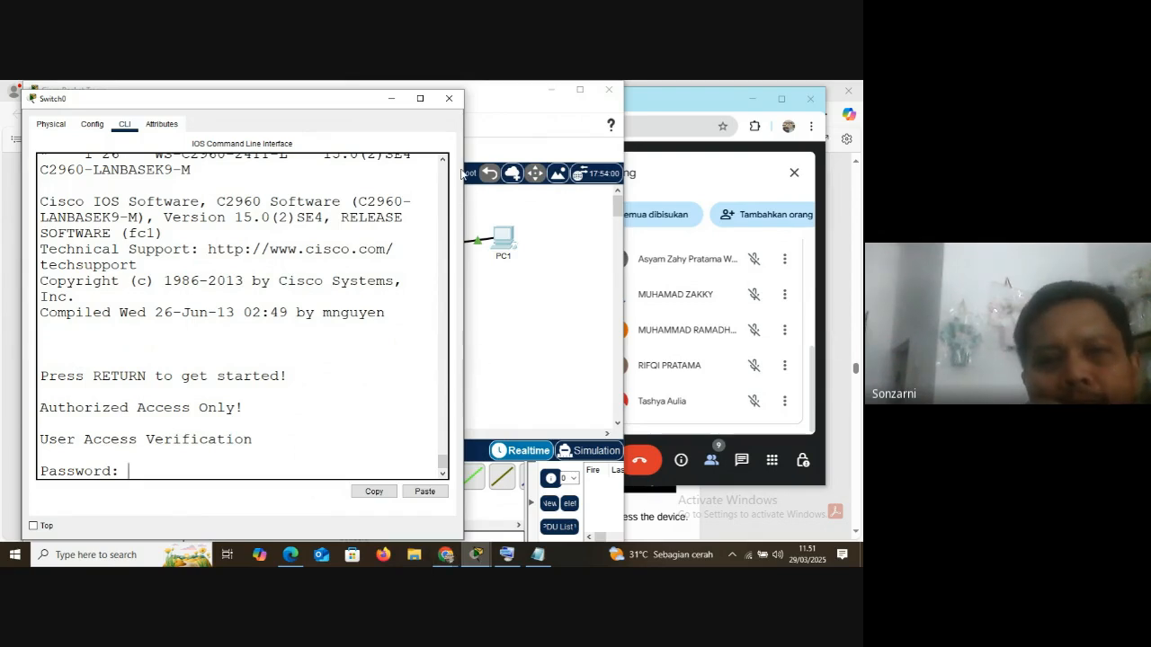
left_click(449, 98)
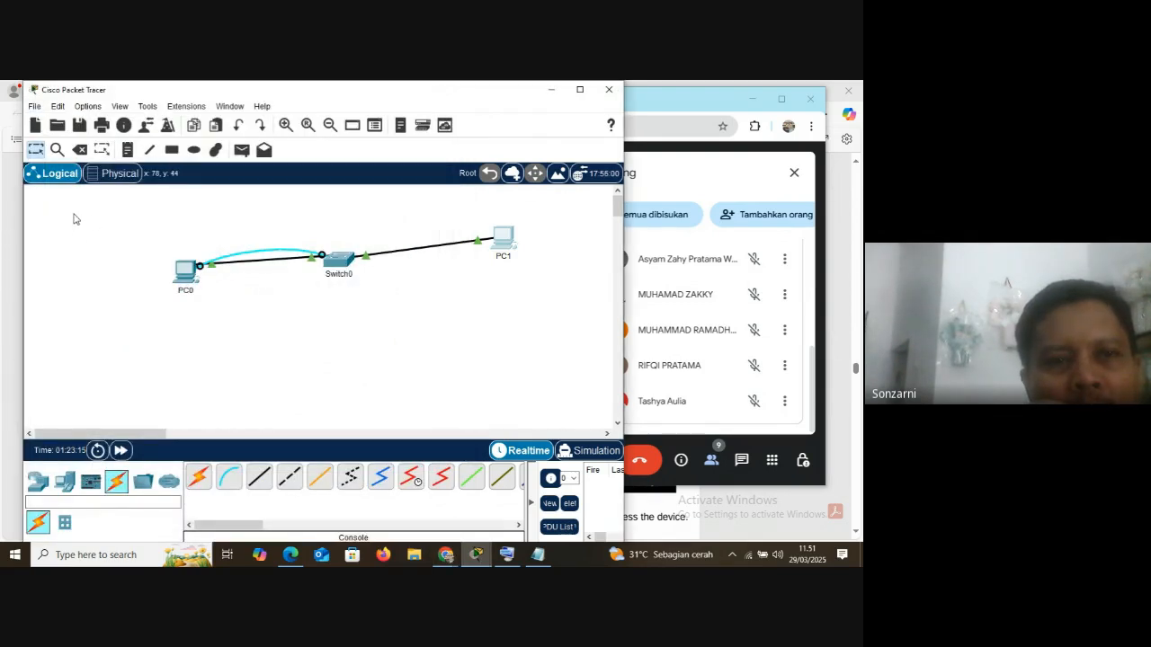
Save the project as pertemuan01 in the FILE_latihan folder on drive D
left_click(34, 107)
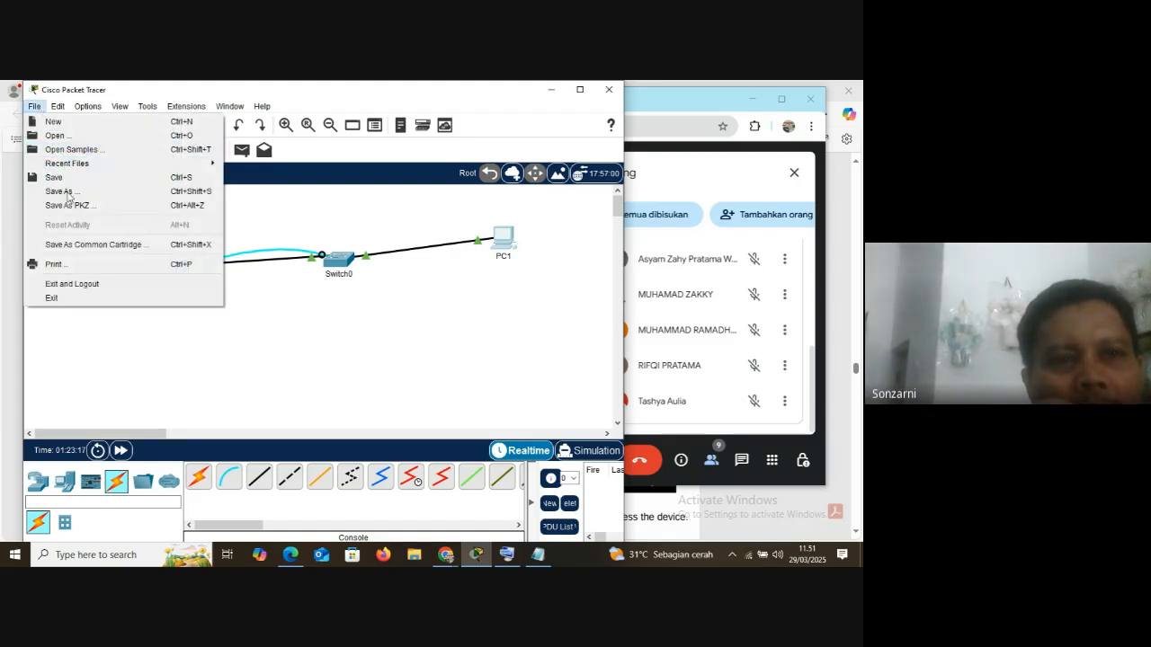
left_click(63, 178)
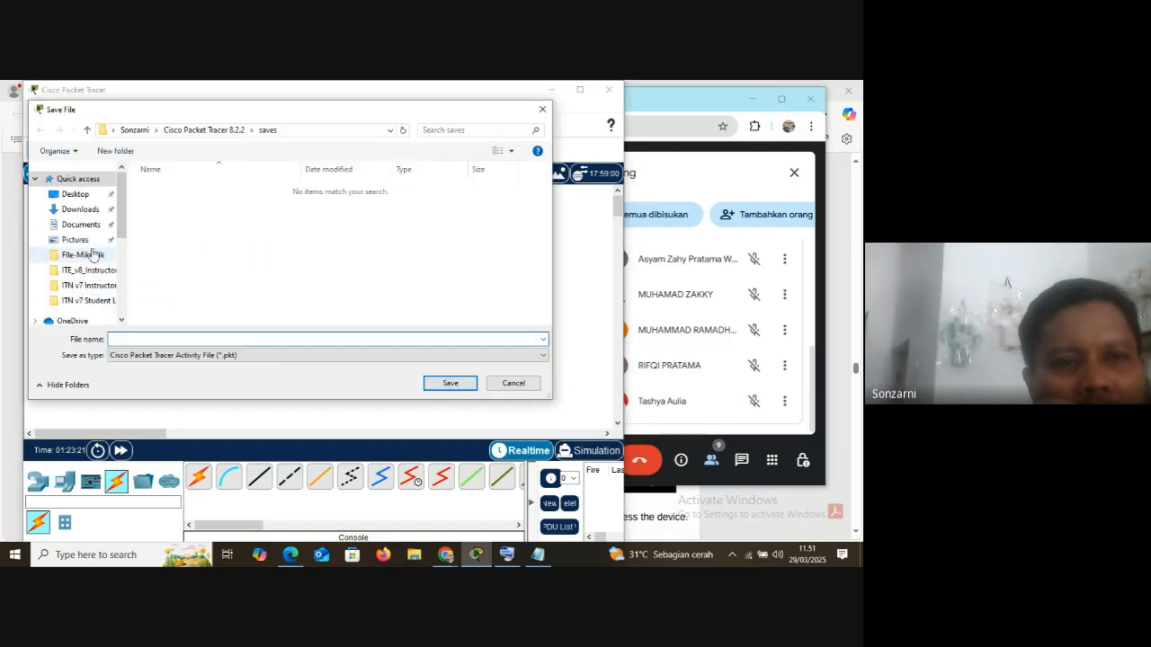
scroll(124, 312, "down", 5)
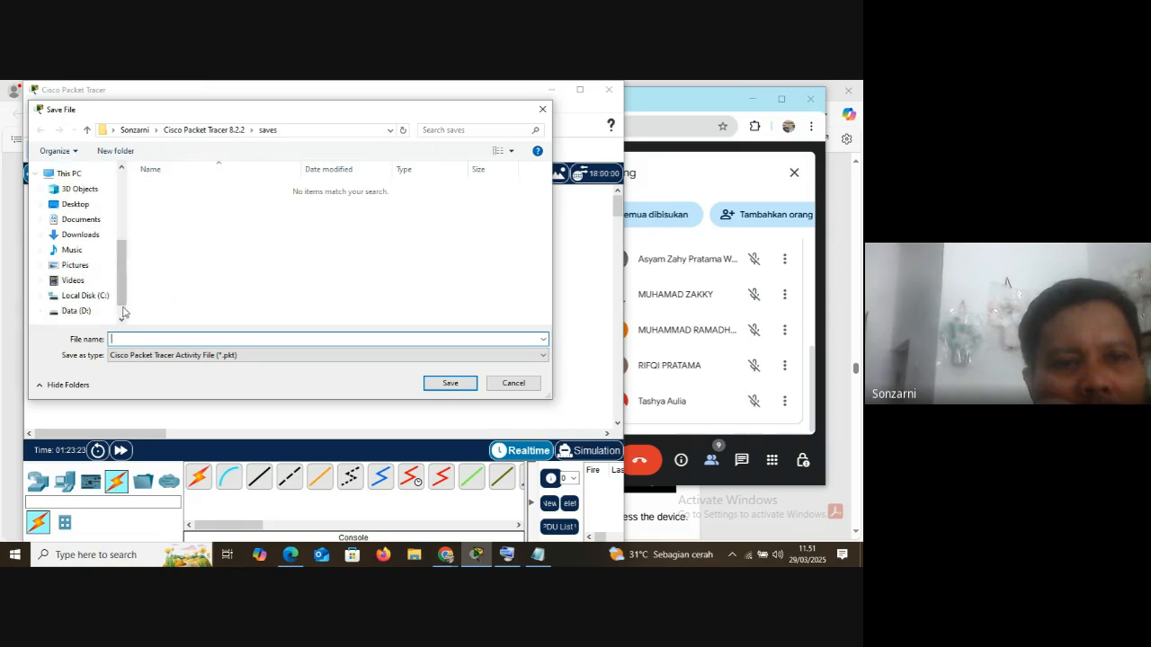
left_click(95, 311)
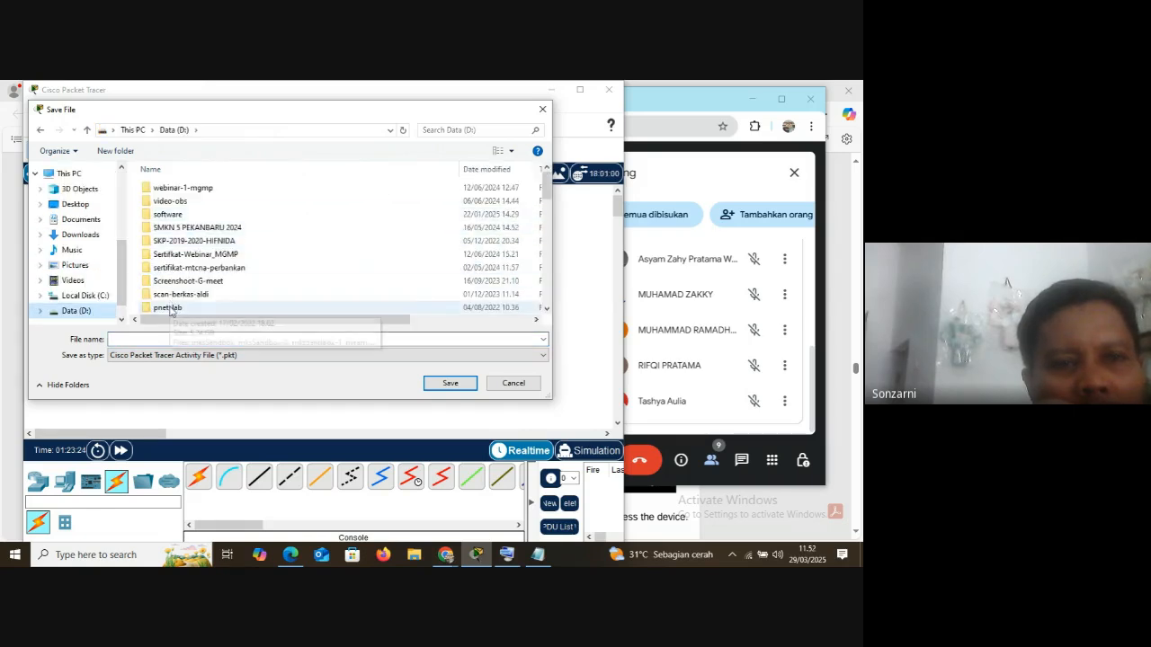
scroll(170, 310, "down", 5)
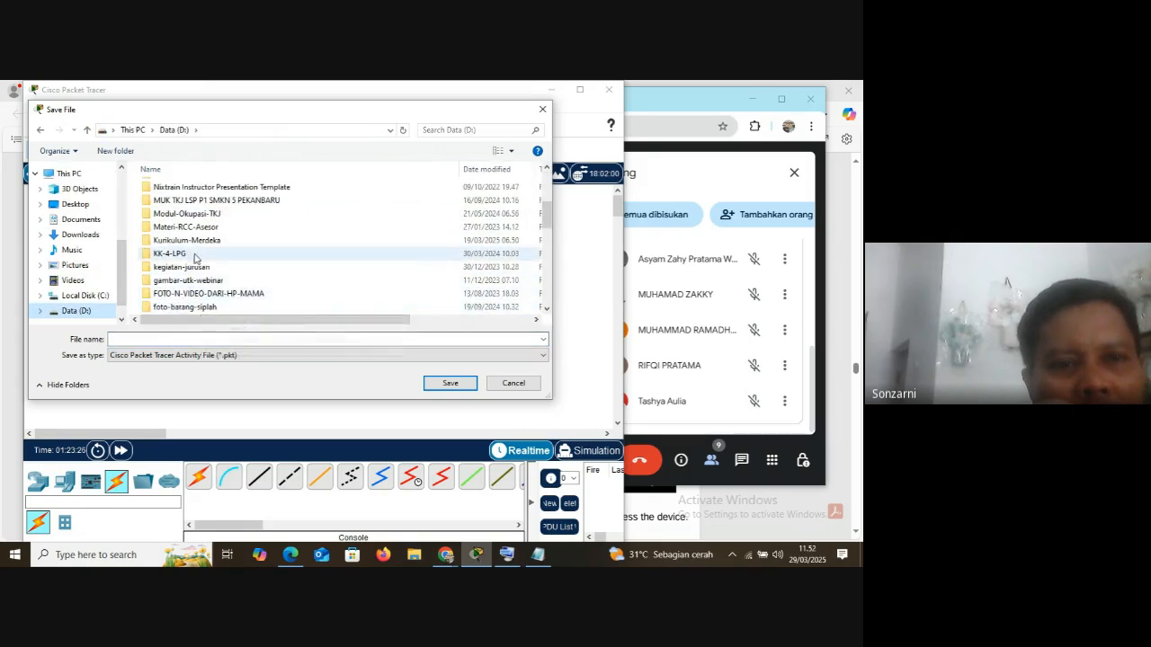
scroll(194, 258, "down", 3)
scroll(197, 261, "down", 2)
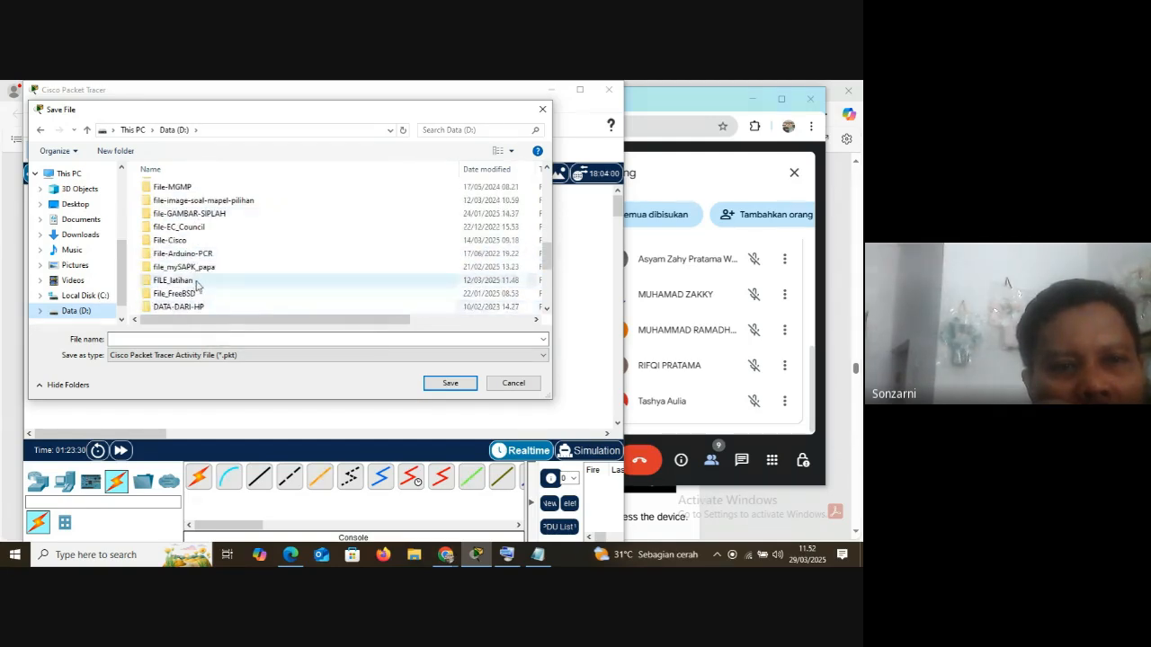
double_click(184, 281)
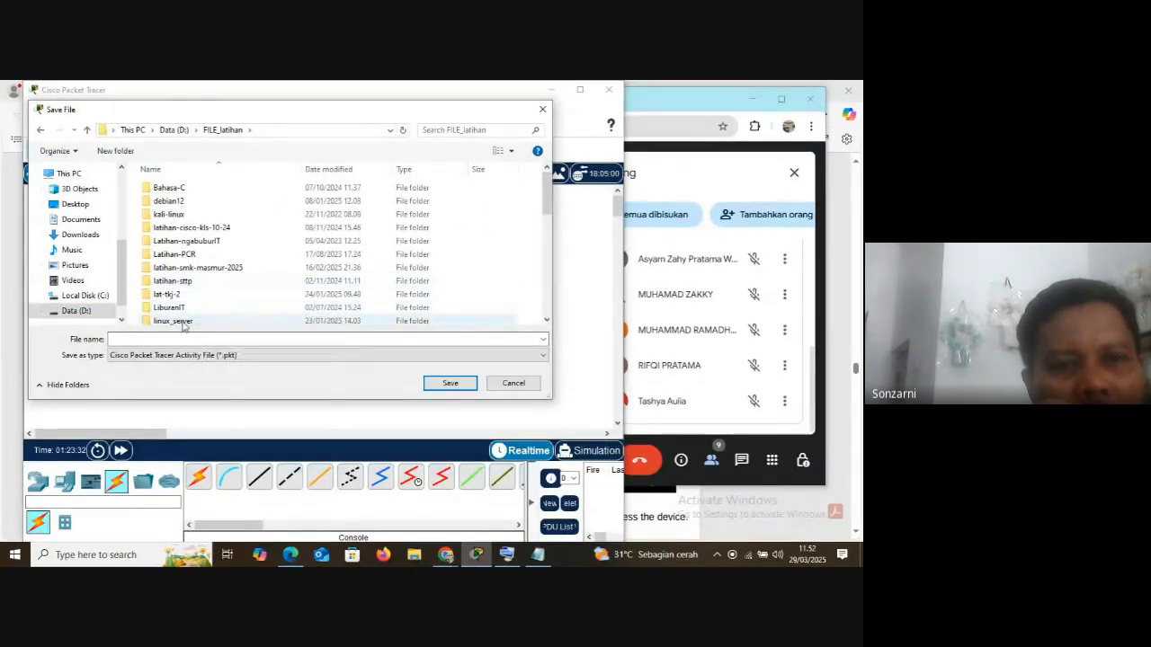
left_click(141, 340)
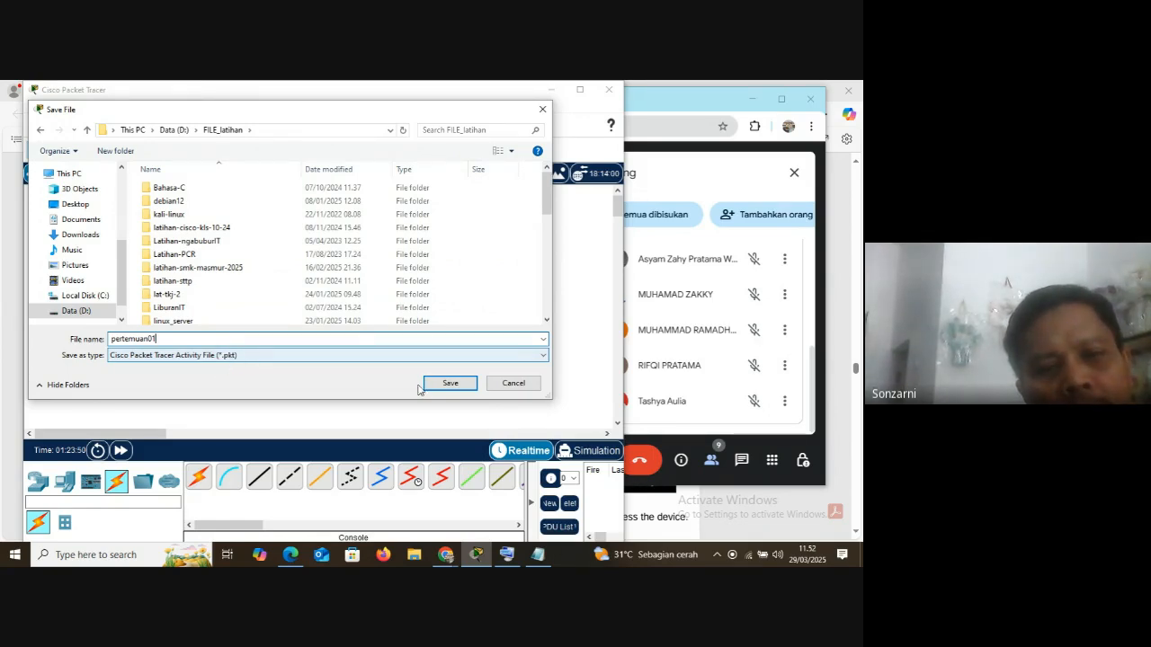
left_click(450, 383)
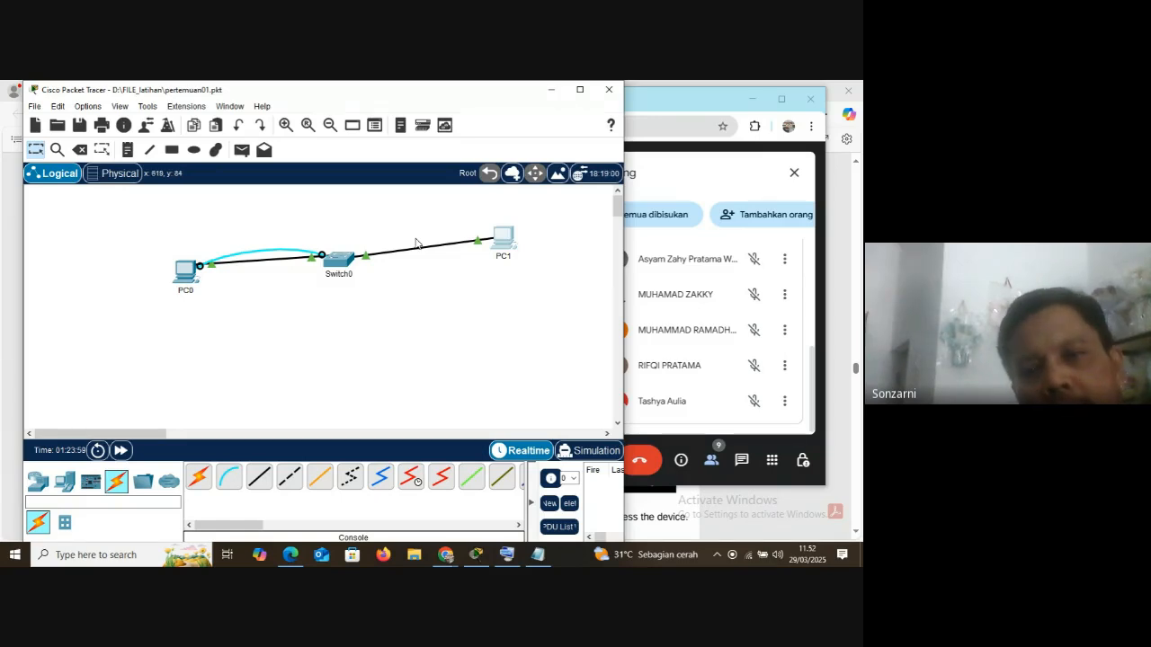
Minimize the Packet Tracer window, switch to Google Meet and stop presenting the screen
left_click(551, 90)
left_click(525, 460)
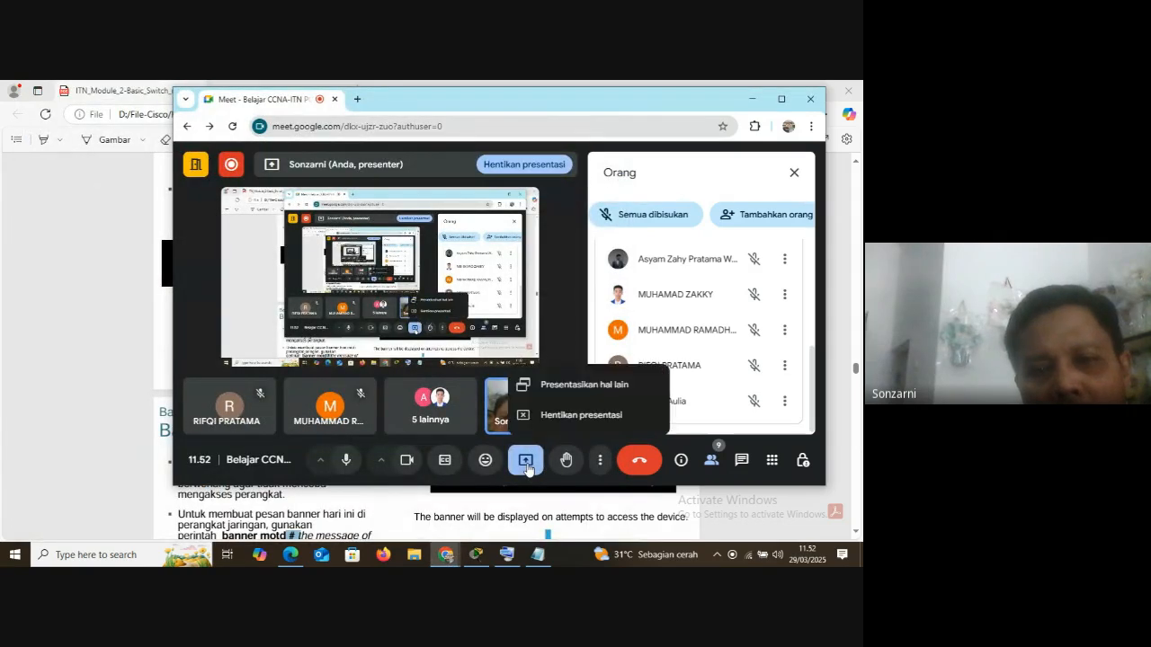
left_click(572, 416)
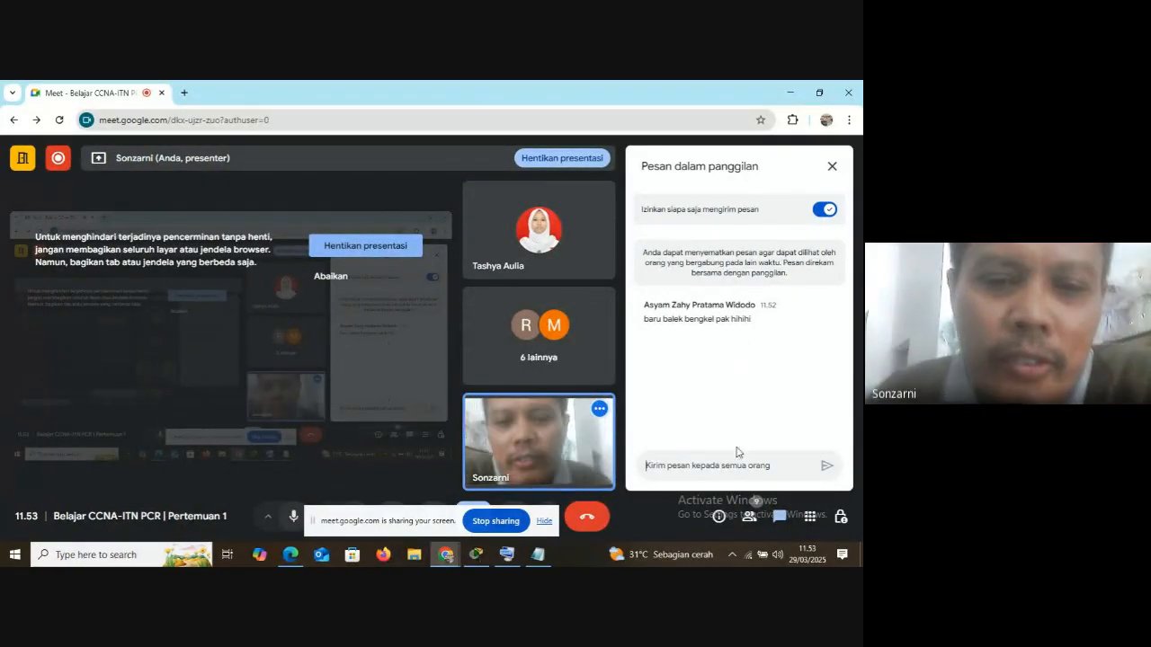
Switch back to Packet Tracer and open the Telnet/SSH client on PC1
left_click(506, 555)
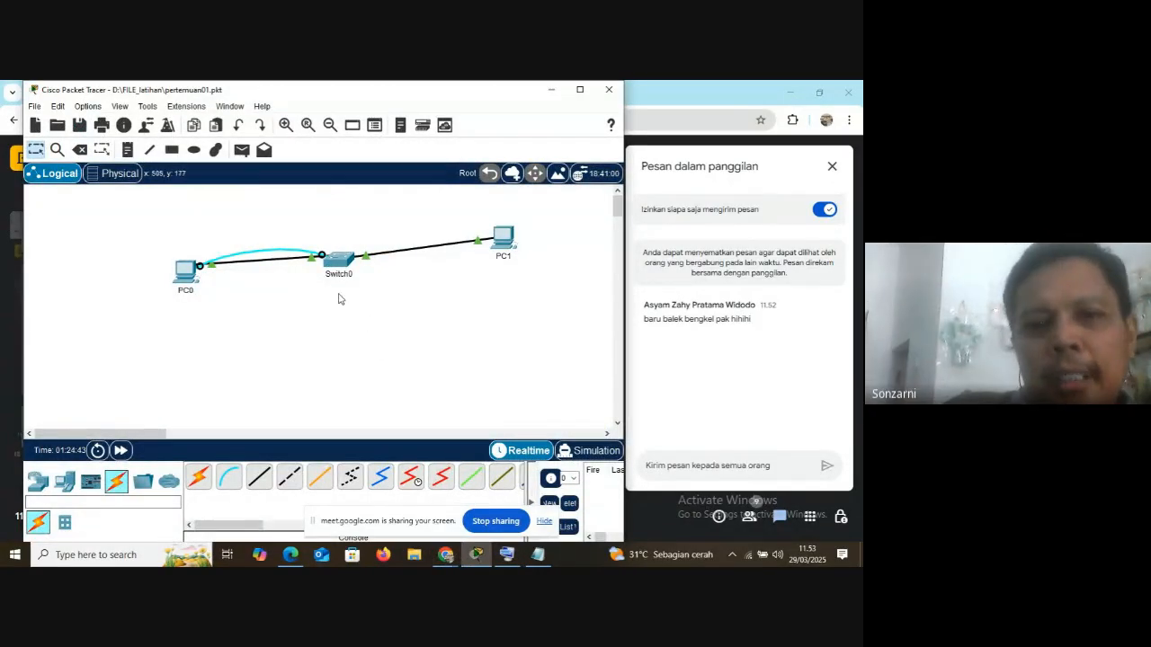
left_click(501, 241)
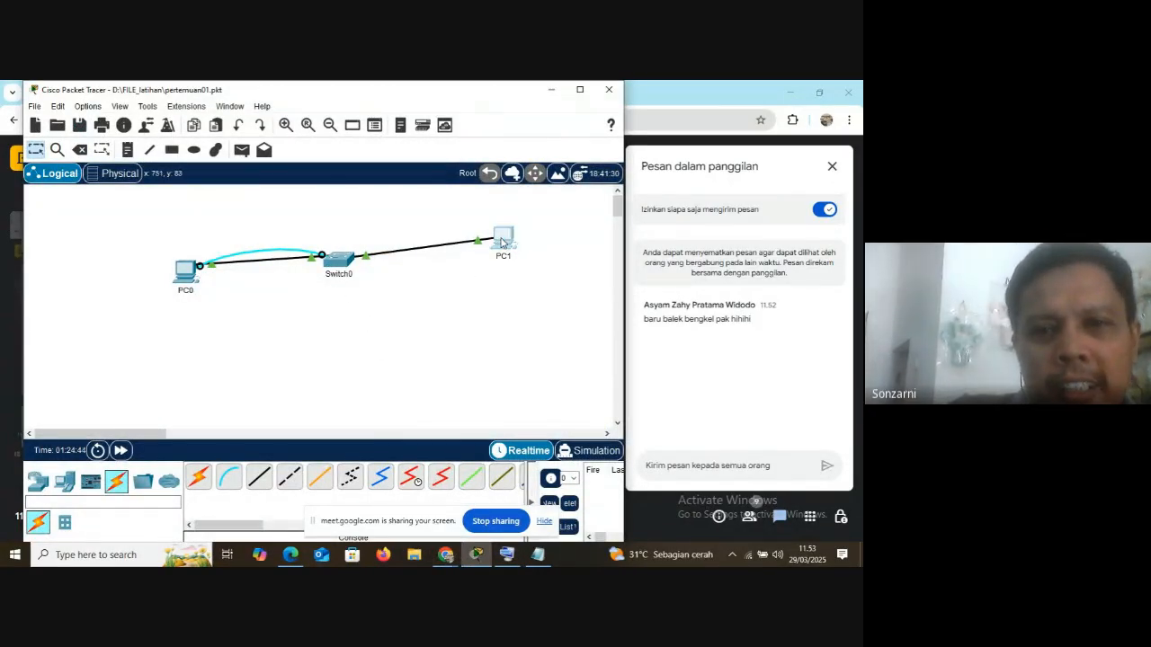
scroll(586, 398, "down", 3)
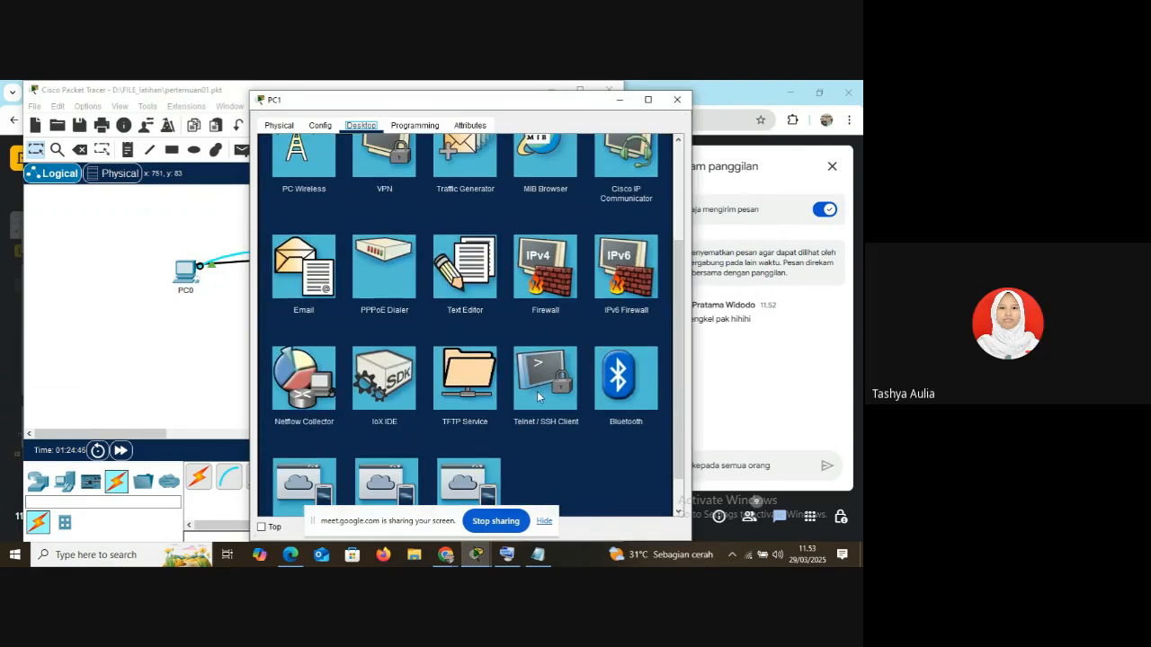
left_click(531, 382)
Connect from PC1 to the switch at 192.168.1.254 with the Telnet connection type
left_click(414, 184)
left_click(407, 199)
left_click(393, 201)
type("1")
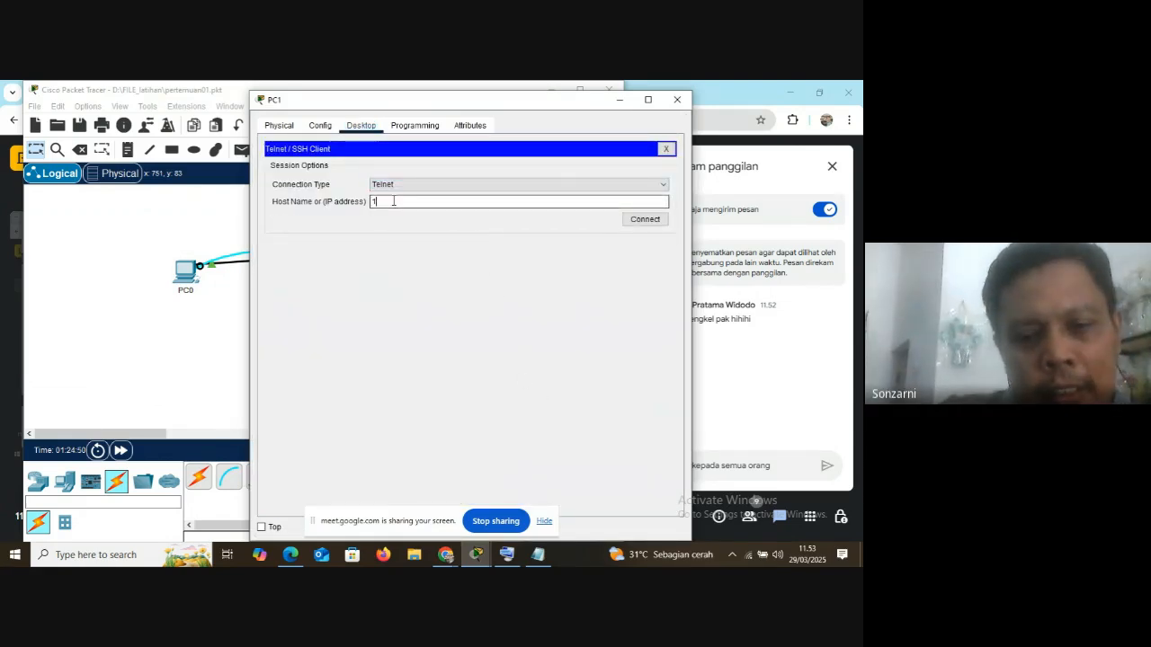
type("92.168.")
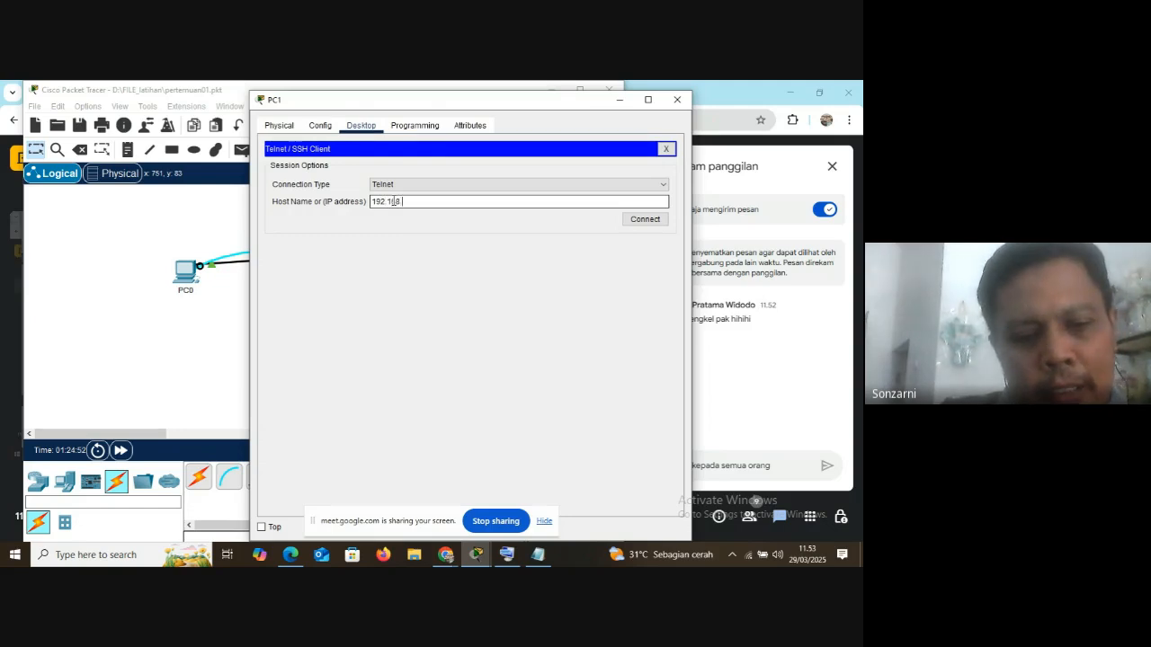
type("1.254")
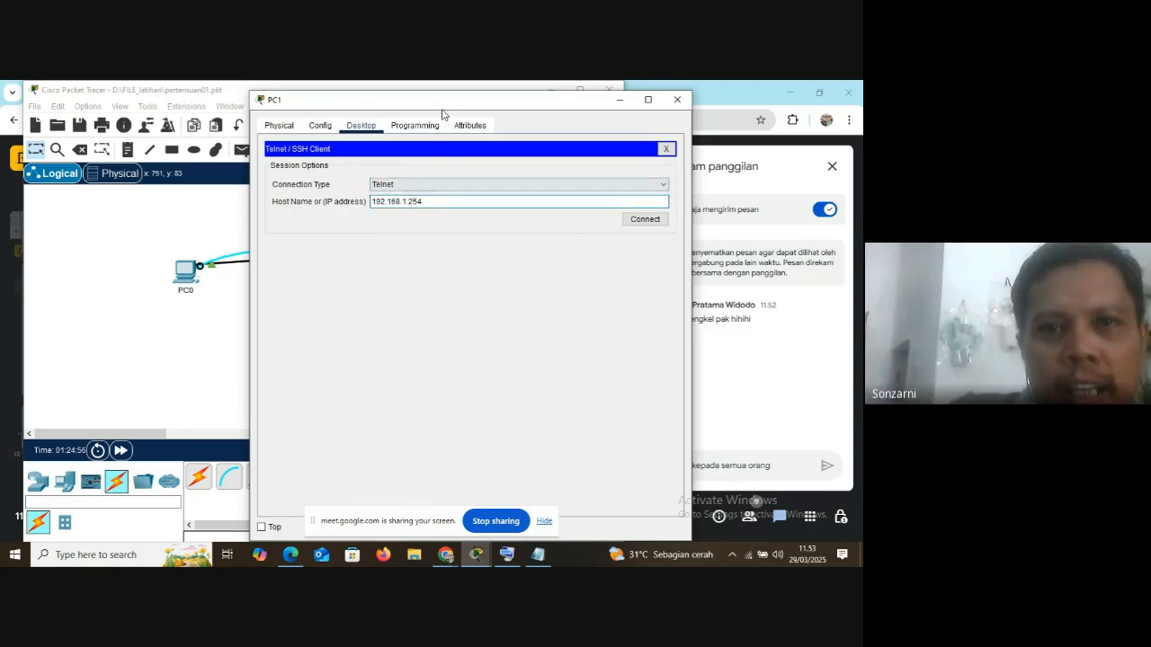
left_click_drag(441, 104, 729, 165)
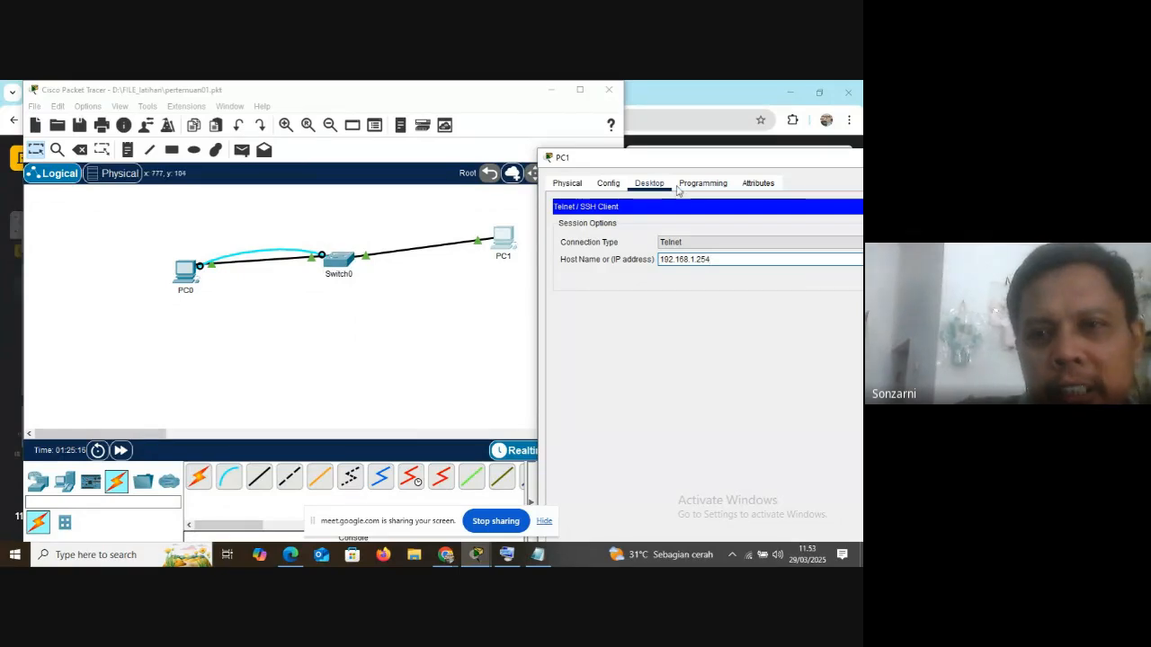
left_click_drag(679, 163, 386, 126)
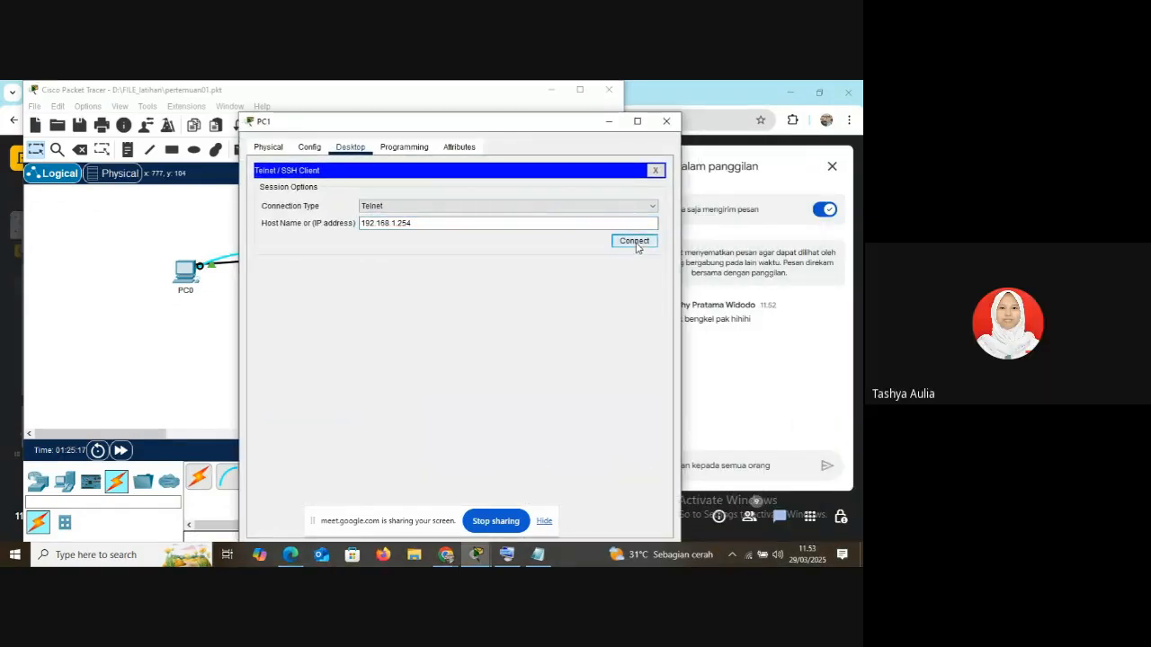
left_click(636, 242)
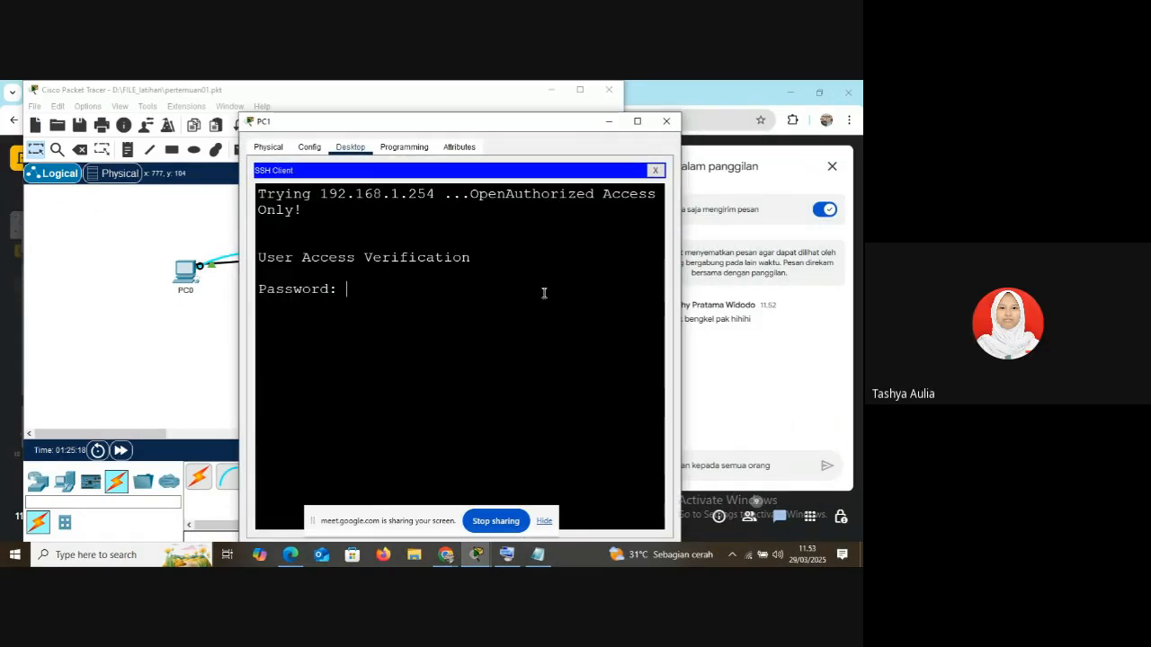
Hide the screen-sharing notice, log in with the vty line password, and enter privileged mode with en and the enable password
left_click(544, 522)
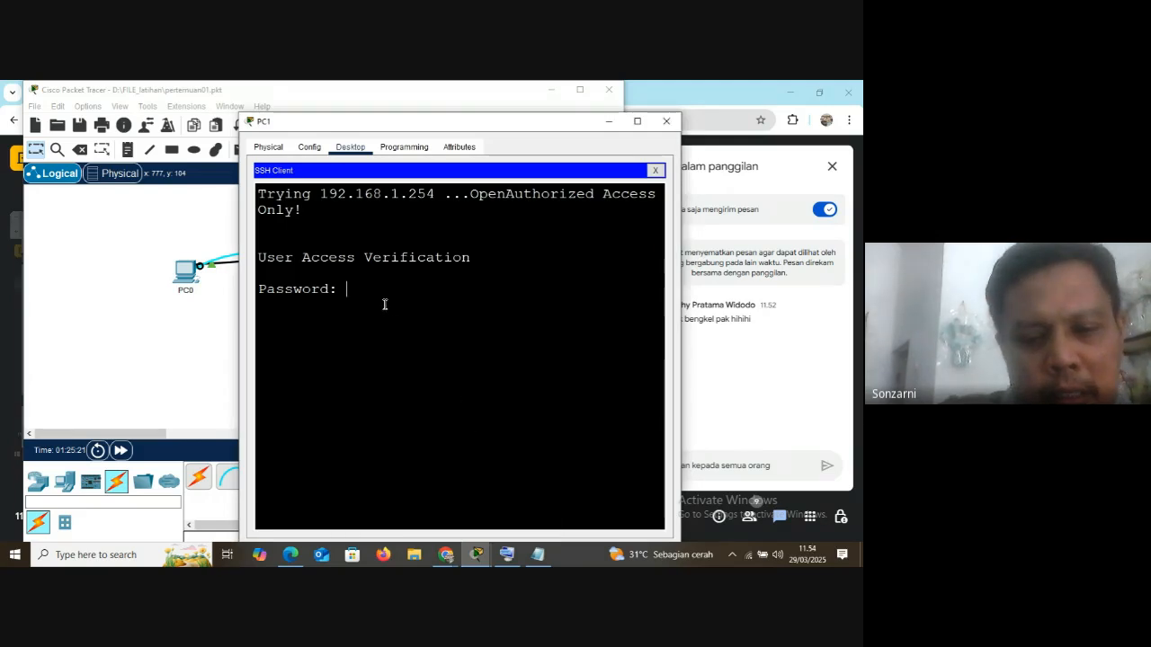
key("Return")
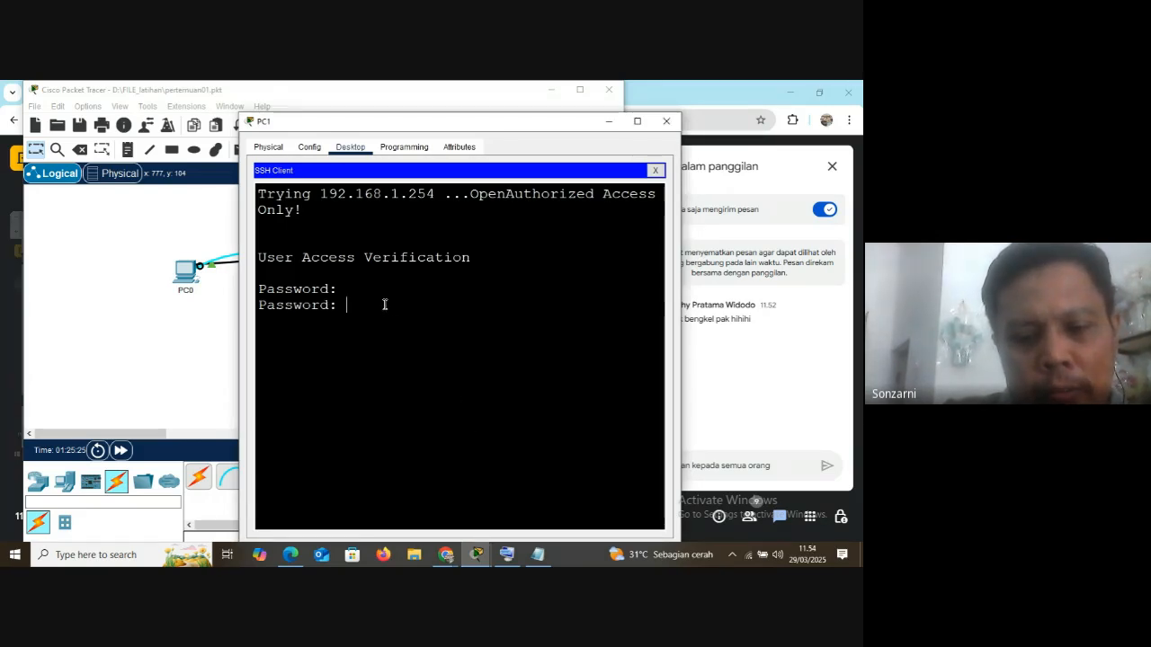
key("Return")
type("en")
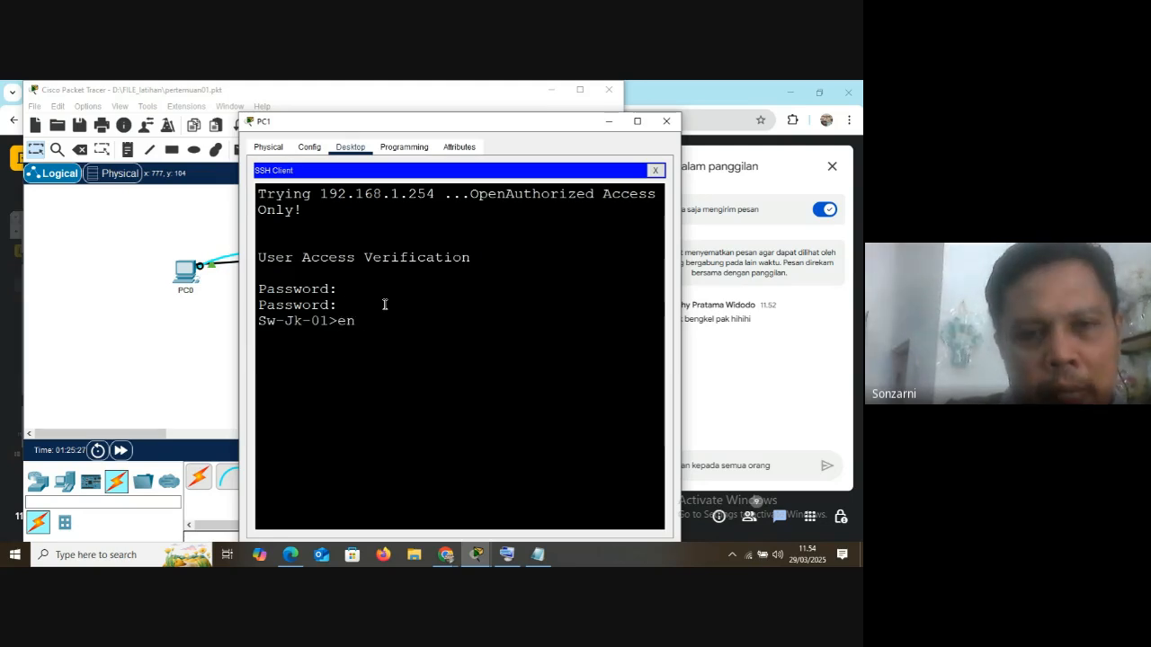
key("Return")
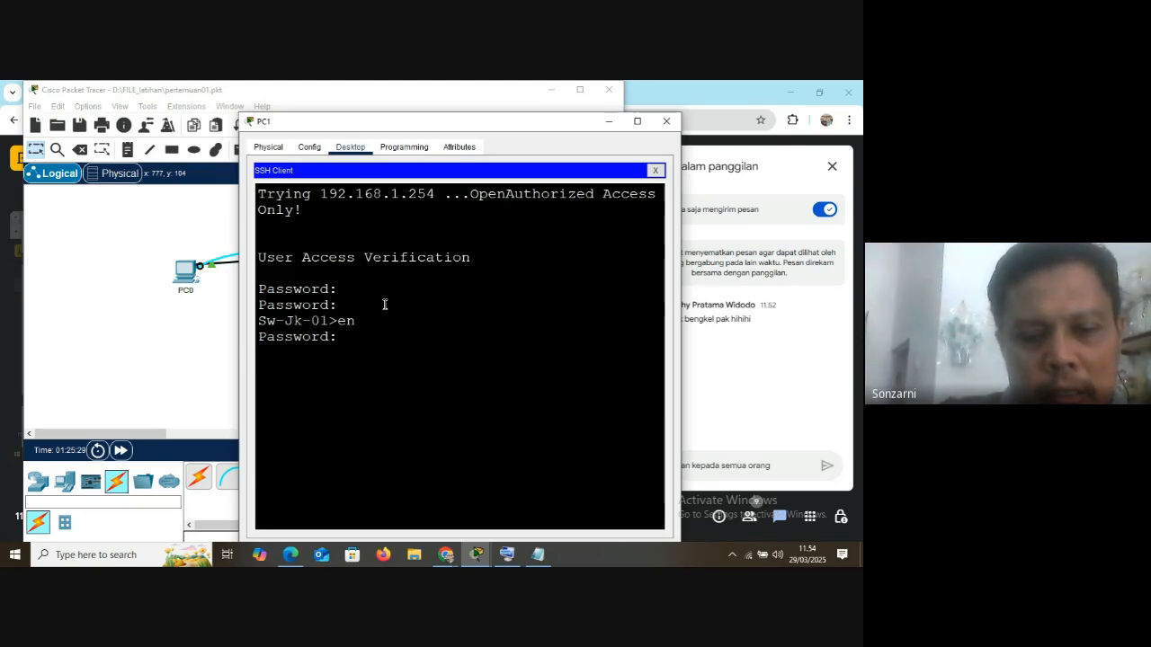
key("Return")
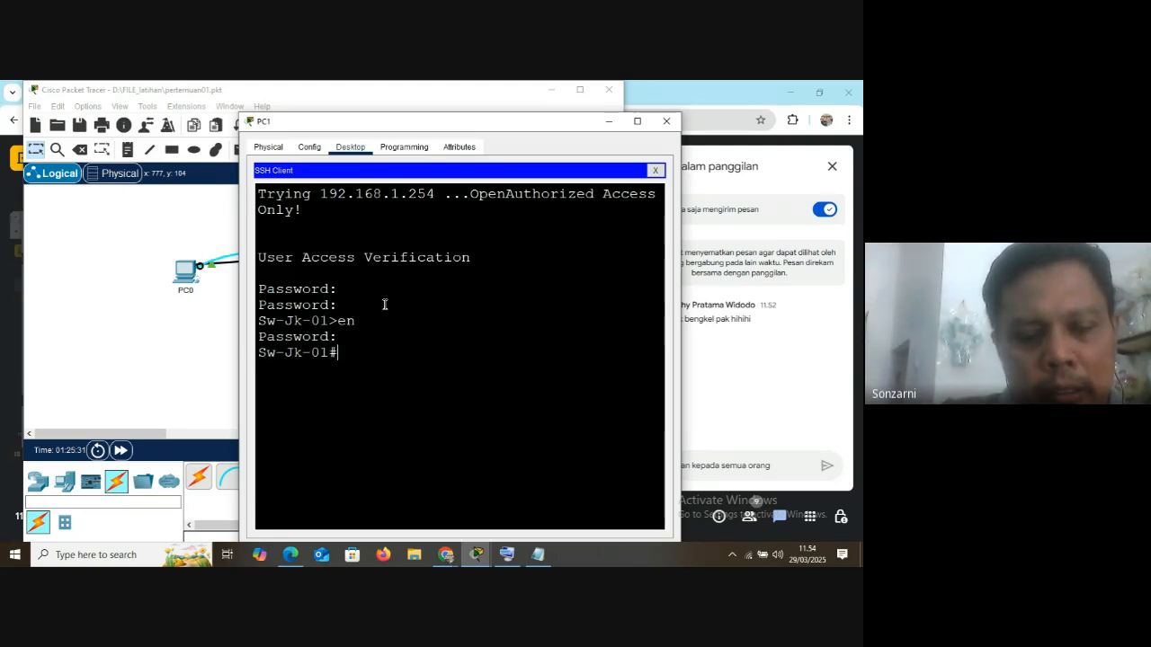
List the switch interfaces with sh ip int br and widen PC1's window to examine the Vlan1 entry and its IP address
type("sh")
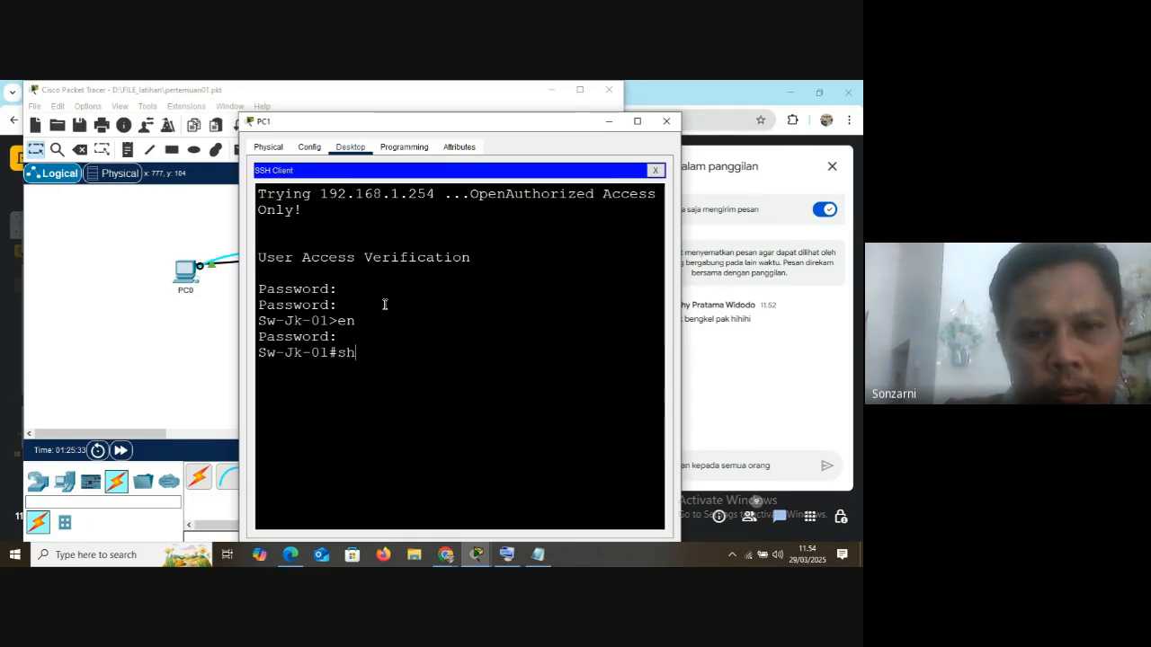
type(" ip int b")
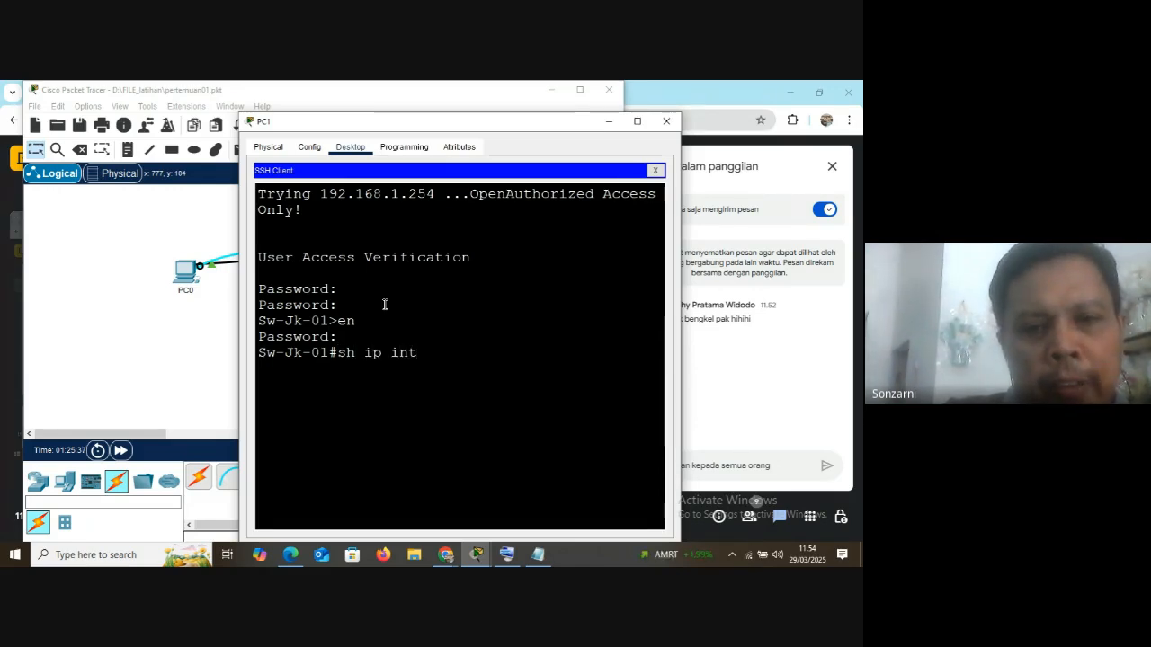
key("Return")
key("space")
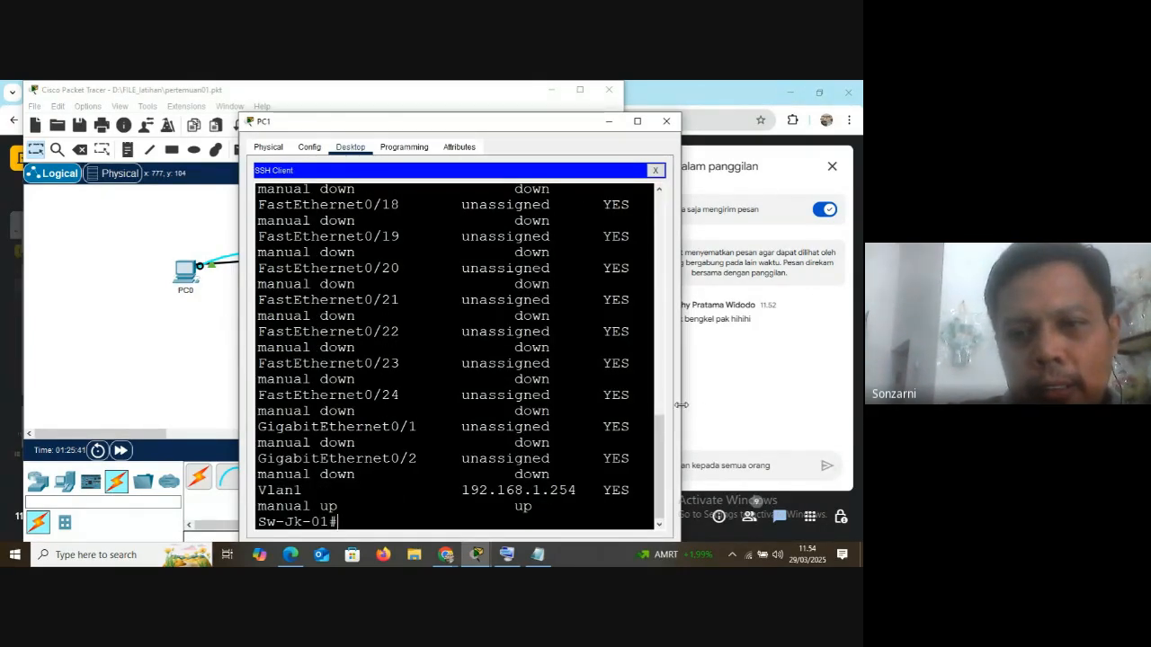
left_click_drag(680, 404, 861, 404)
left_click_drag(259, 487, 303, 489)
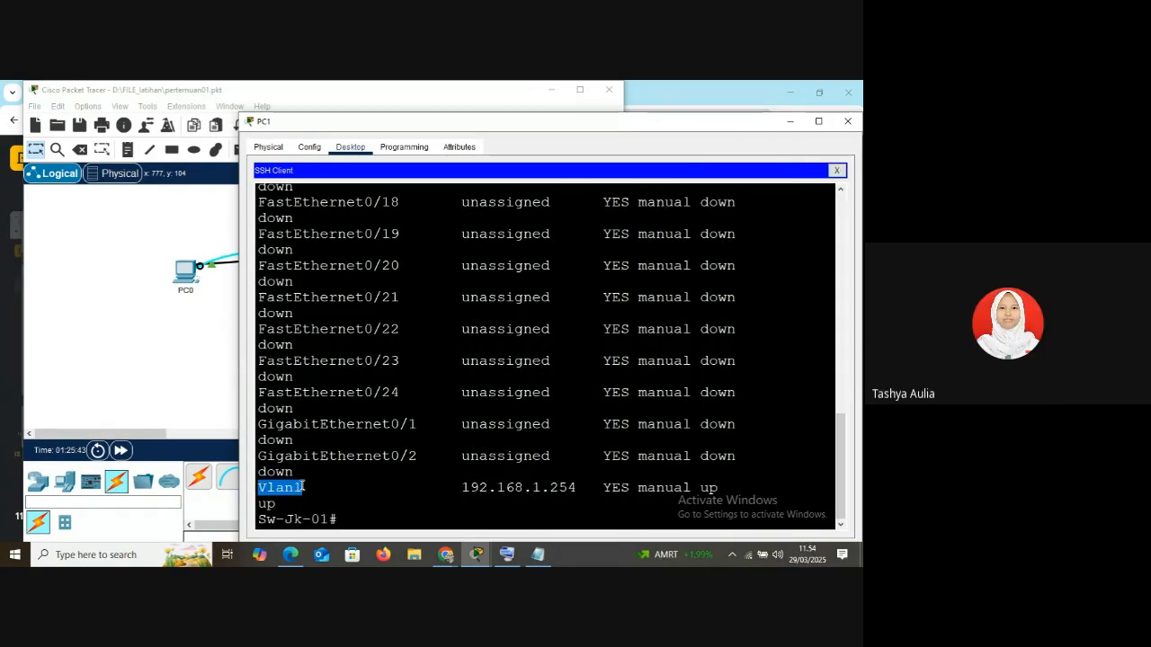
left_click_drag(459, 490, 580, 490)
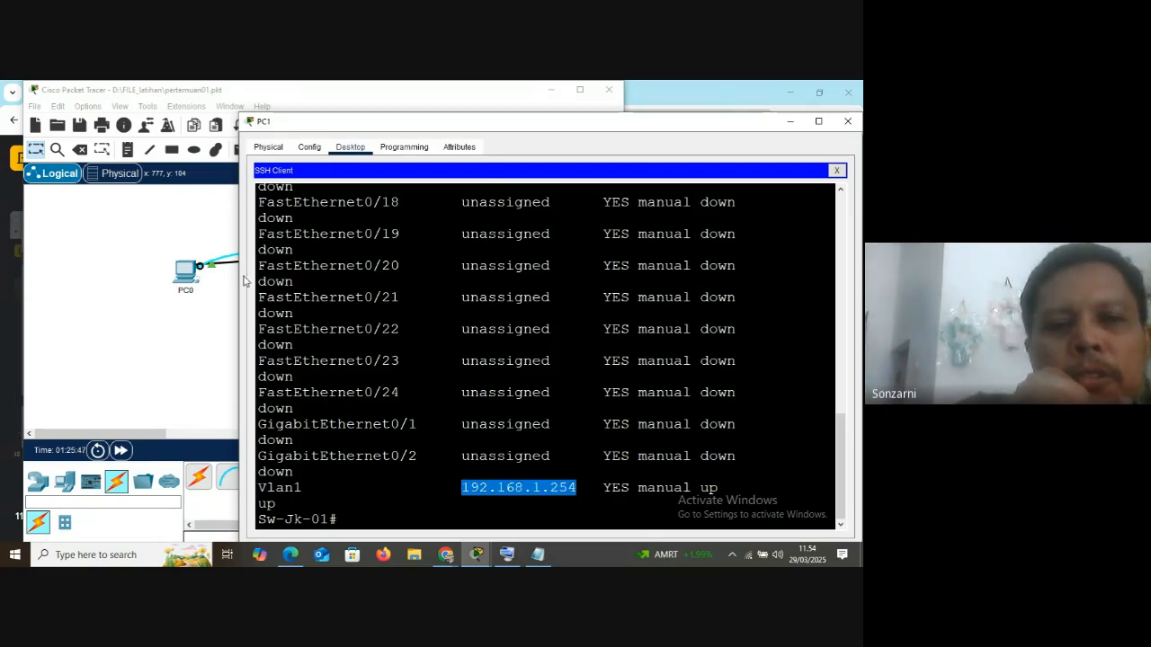
left_click_drag(237, 279, 299, 282)
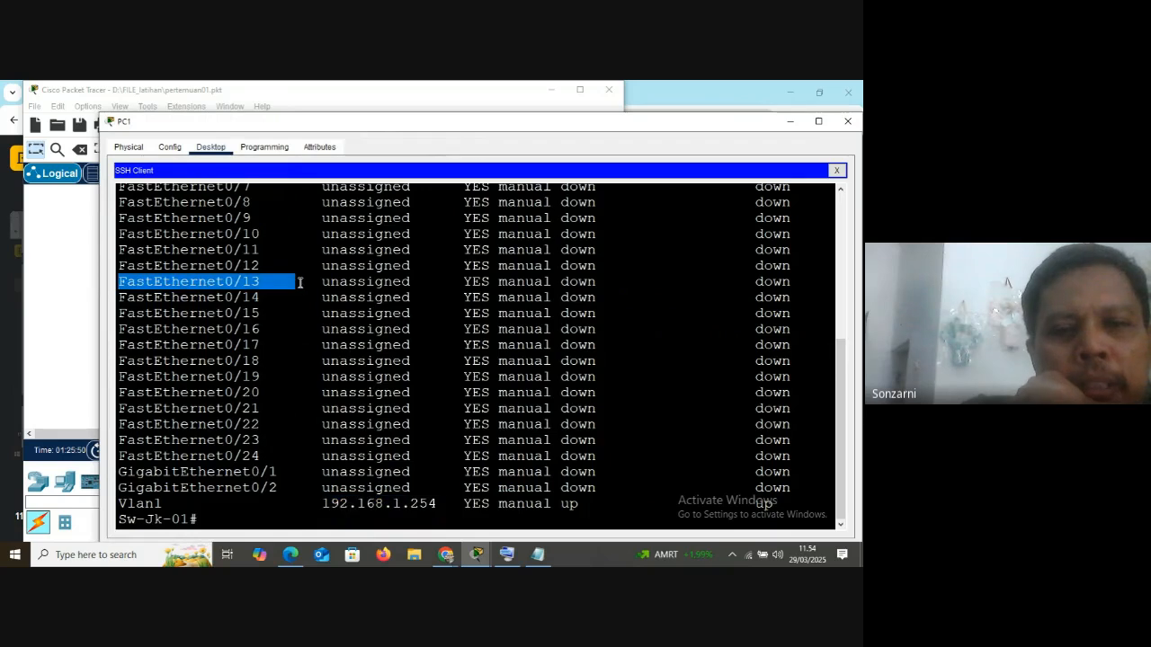
Enter global configuration mode with conf t and select interface fa0/1 with int fa0/1
left_click(222, 521)
type("co")
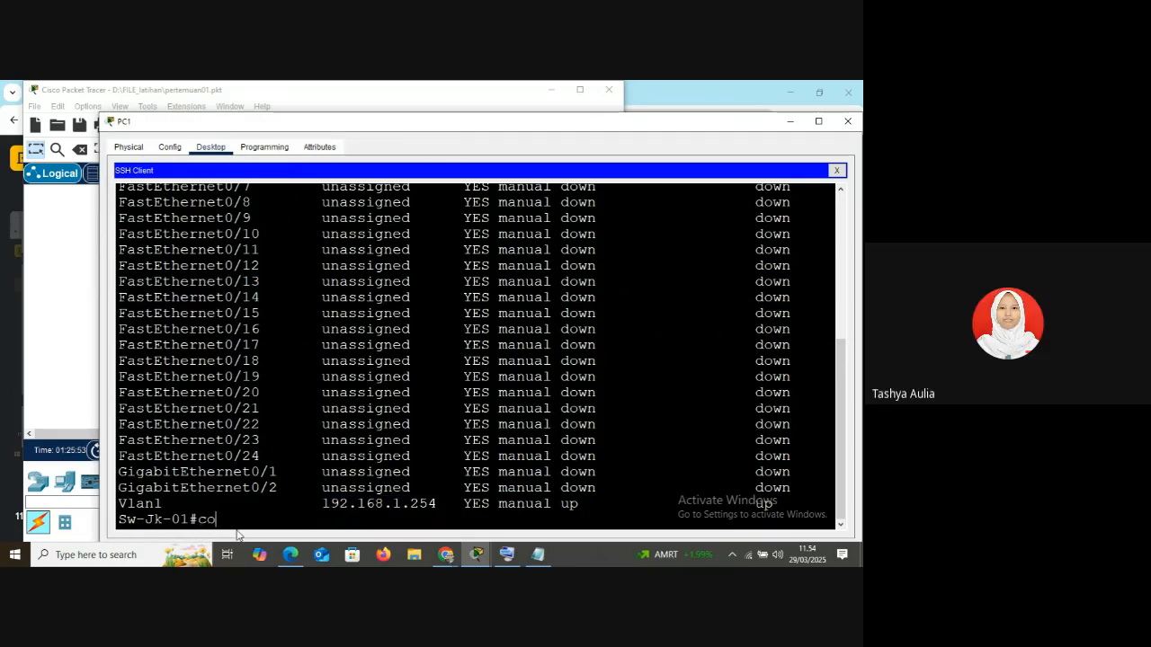
type("nf t")
key("Return")
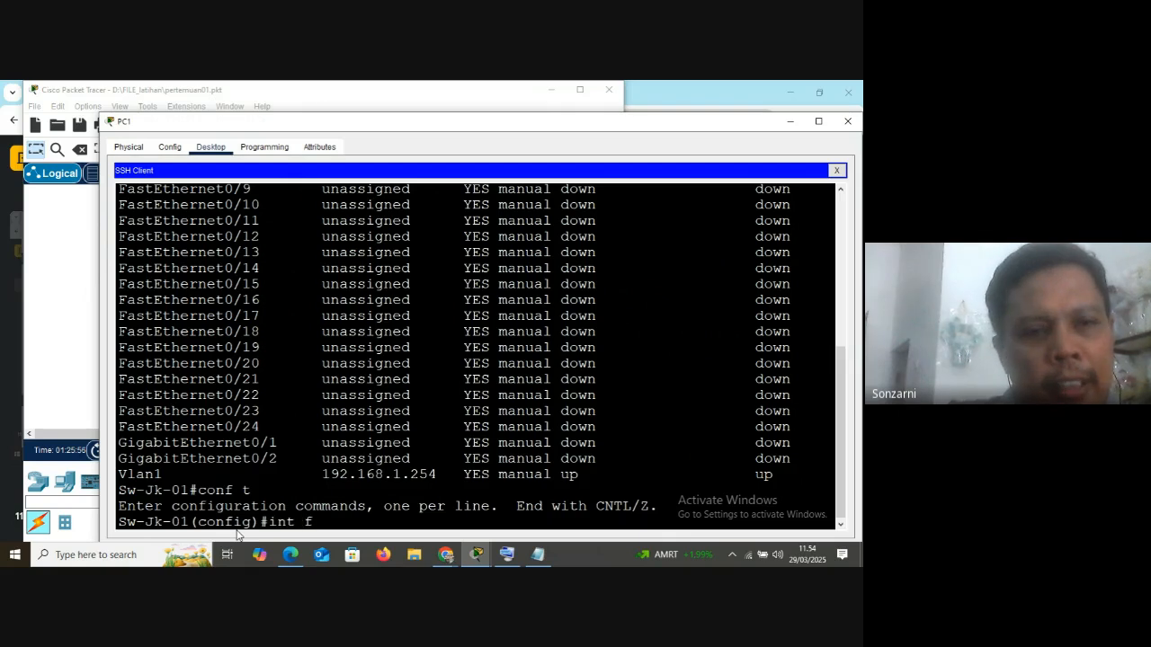
type("int fa0/1")
scroll(193, 268, "up", 4)
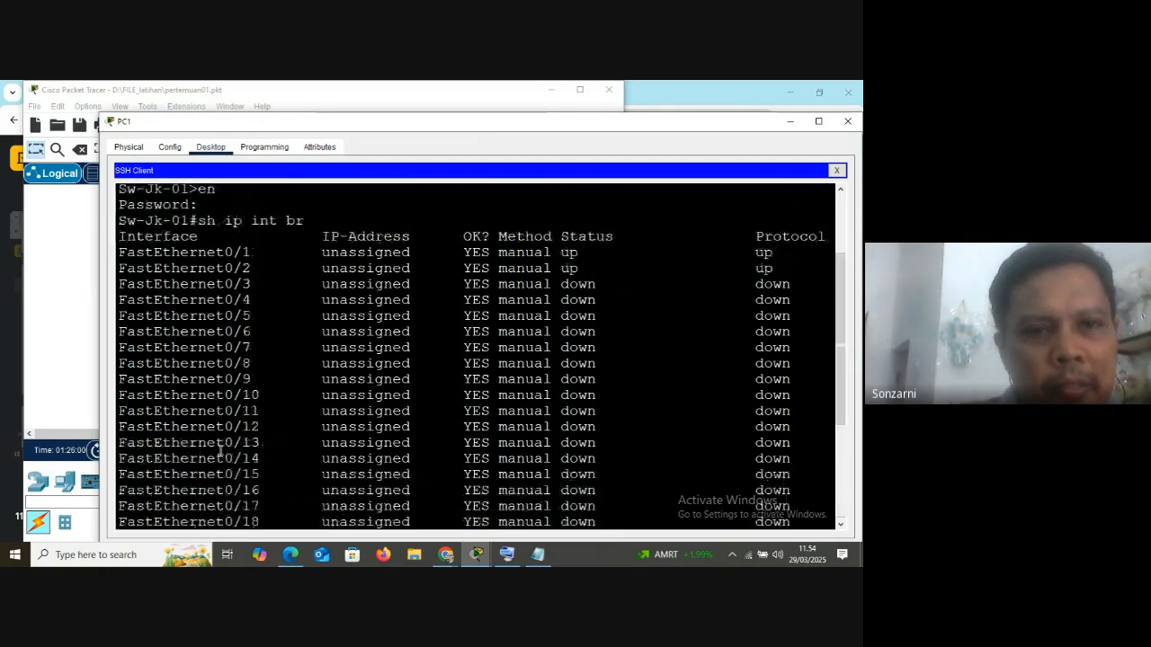
left_click_drag(121, 253, 249, 253)
type("/1")
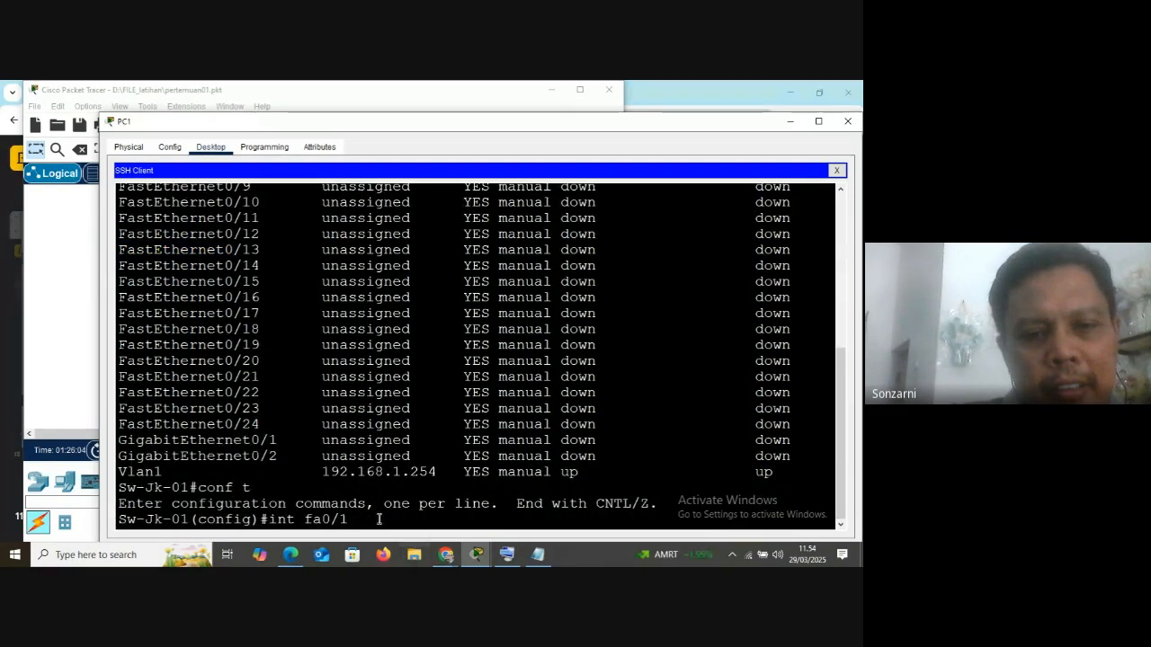
key("Return")
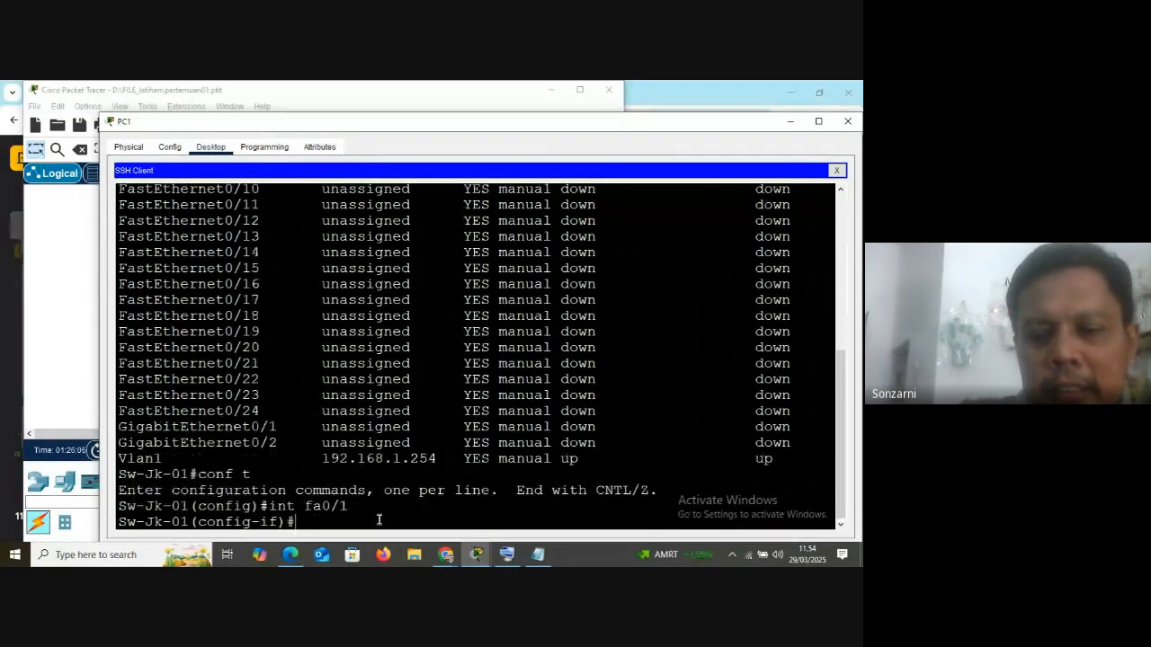
List the configuration commands available on fa0/1 with ?, then its IP options with ip ?, highlighting the arp and dhcp entries
type("?")
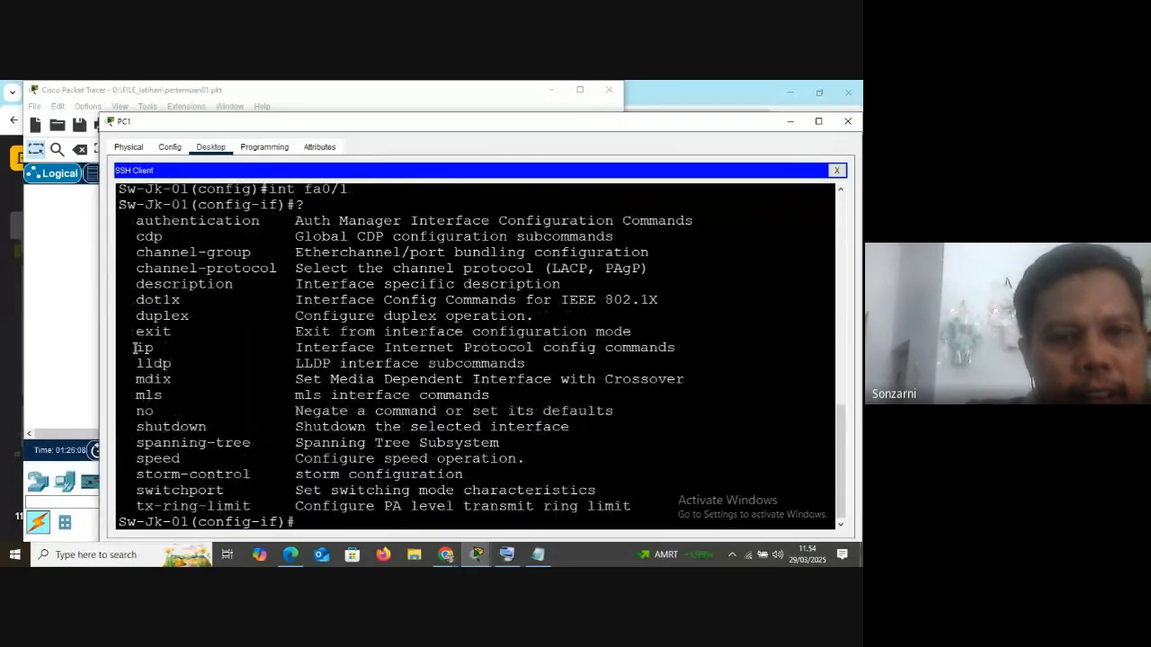
left_click_drag(134, 349, 162, 347)
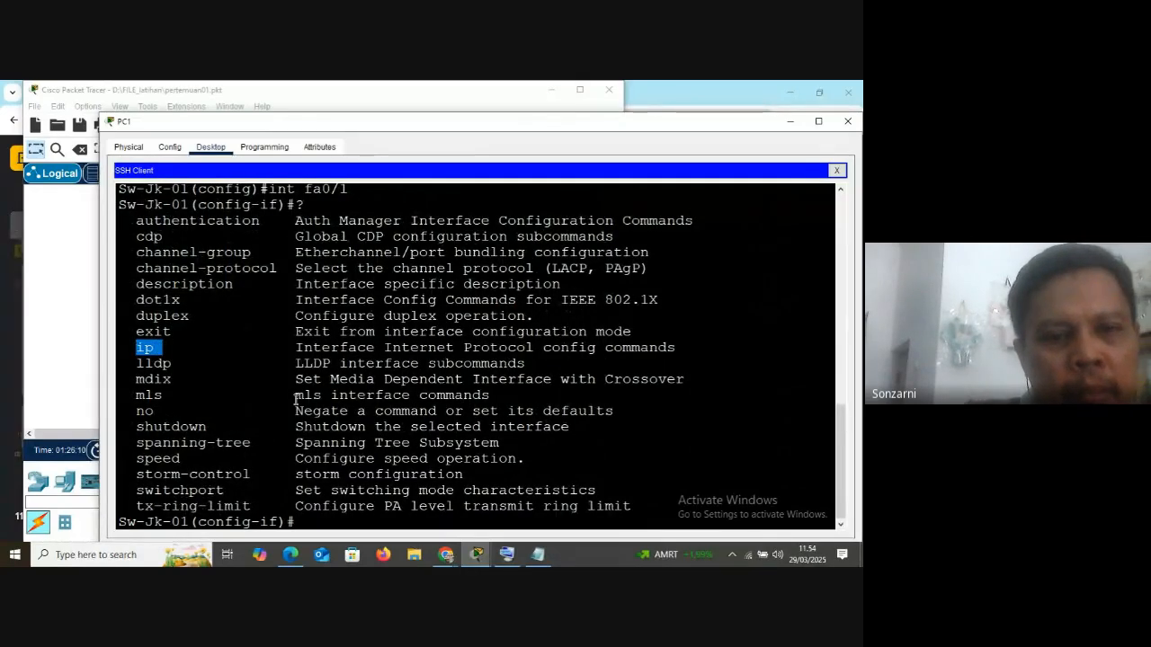
left_click(313, 522)
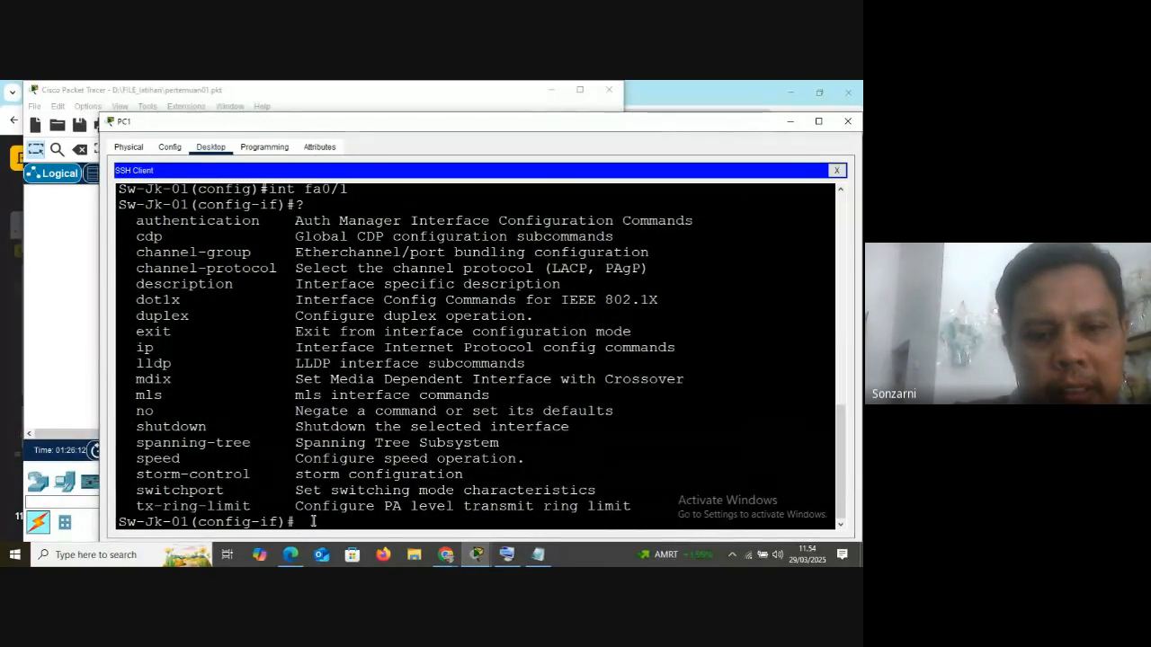
type("ip ")
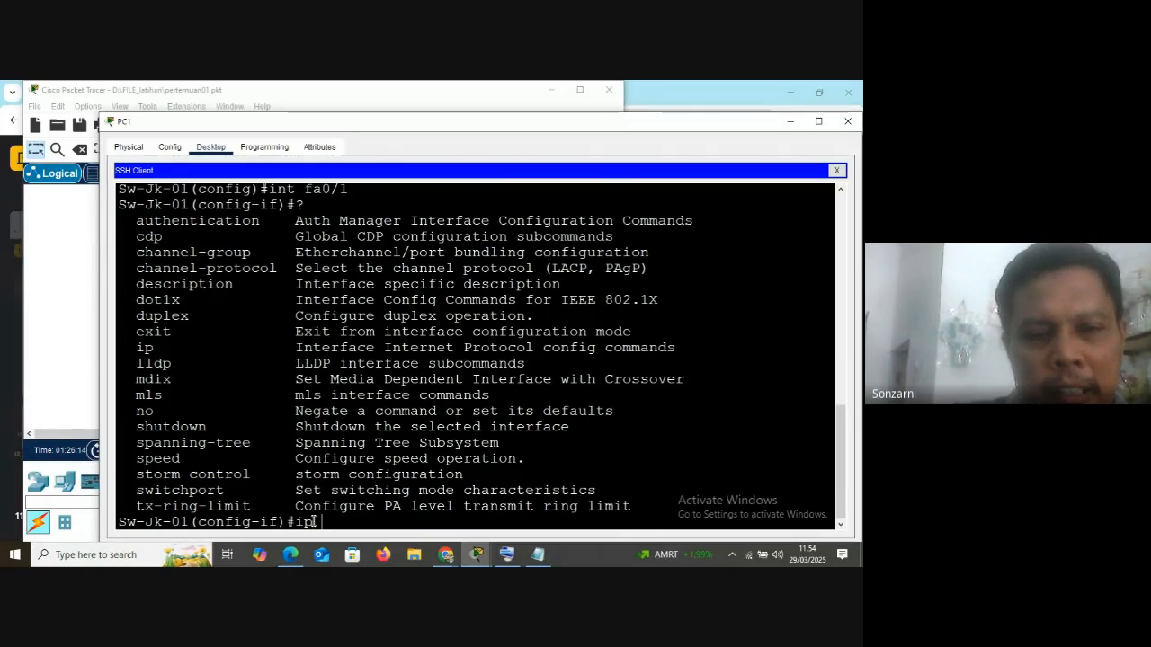
type("?")
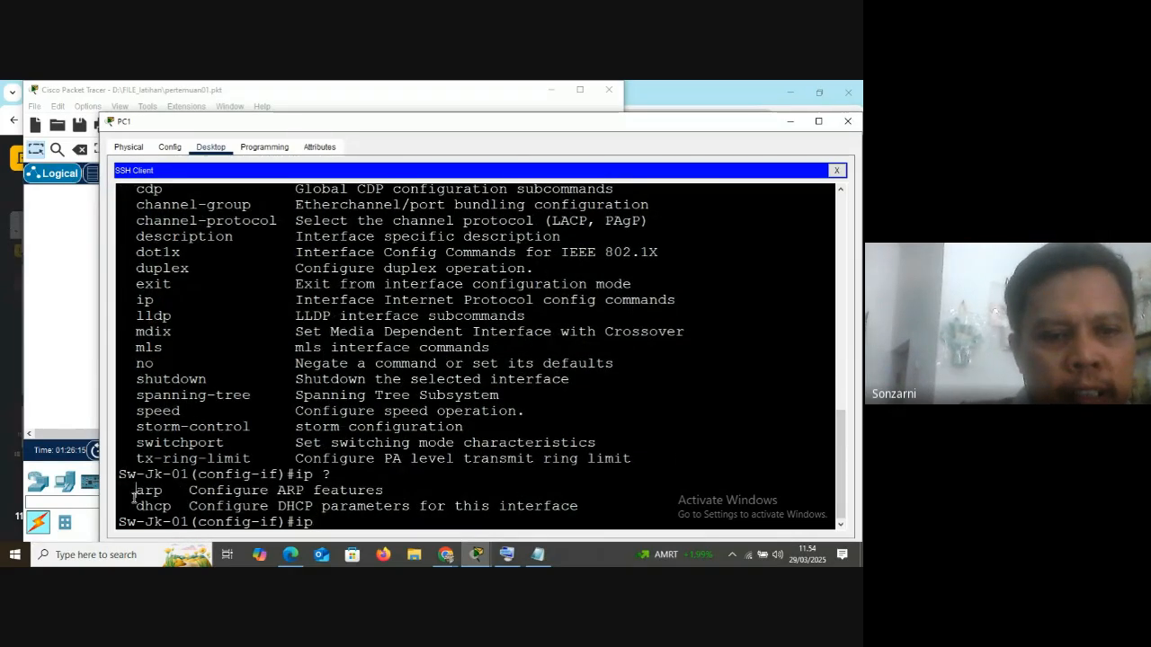
left_click_drag(134, 495, 181, 511)
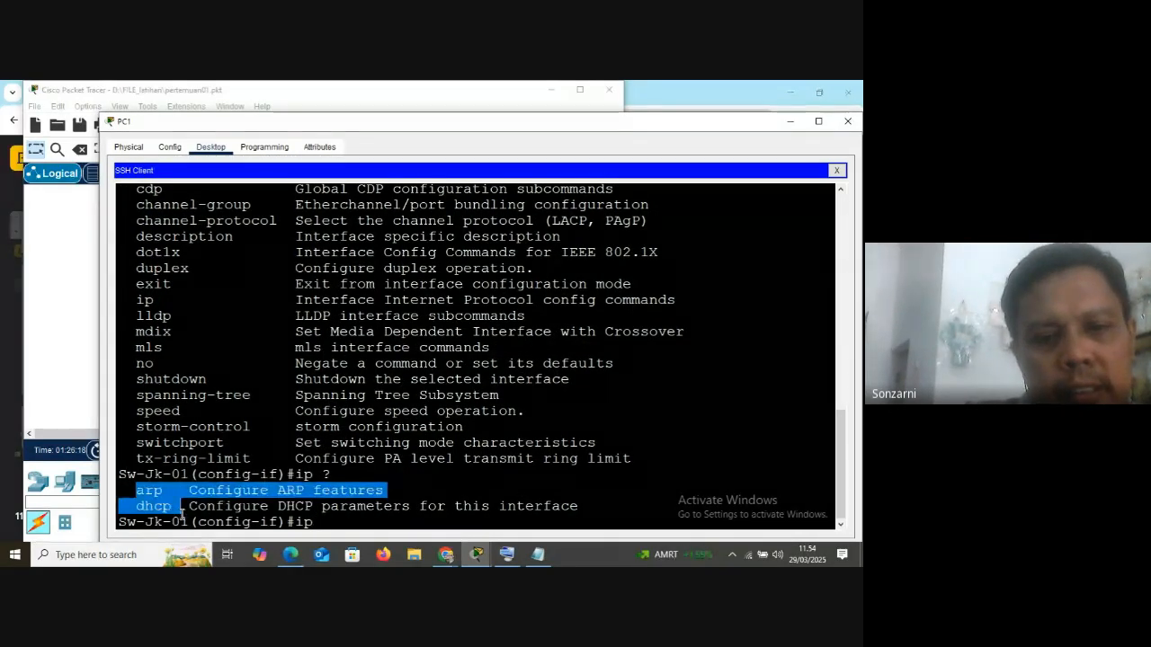
Try to autocomplete ip add on interface fa0/1, then clear the command line
key("BackSpace")
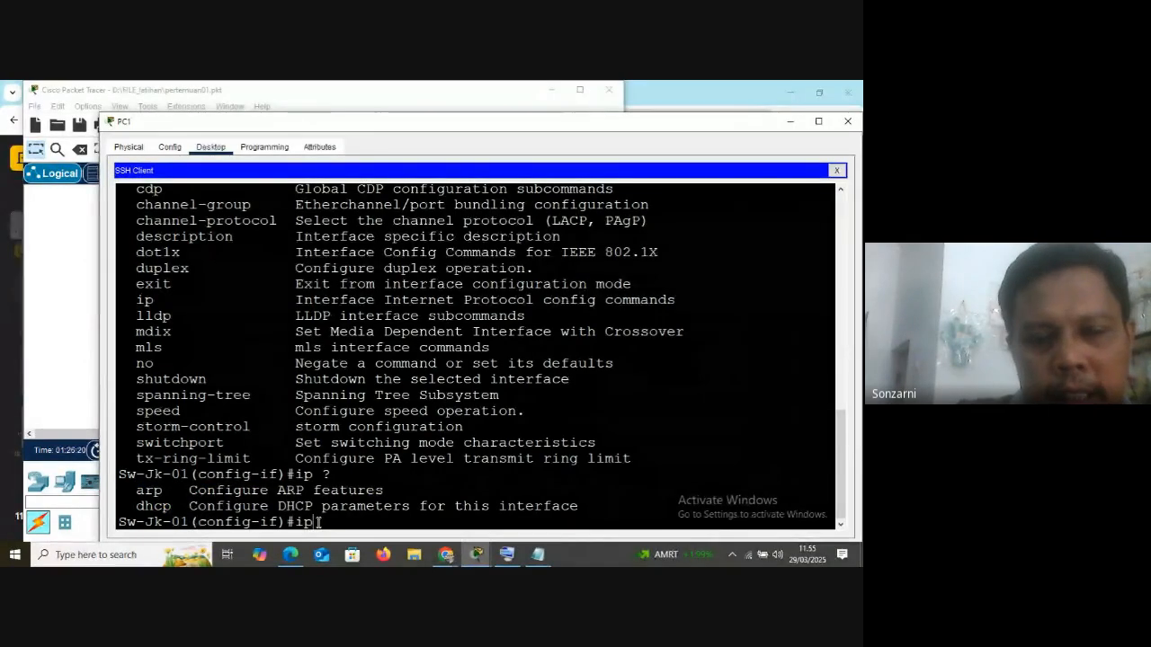
type("p")
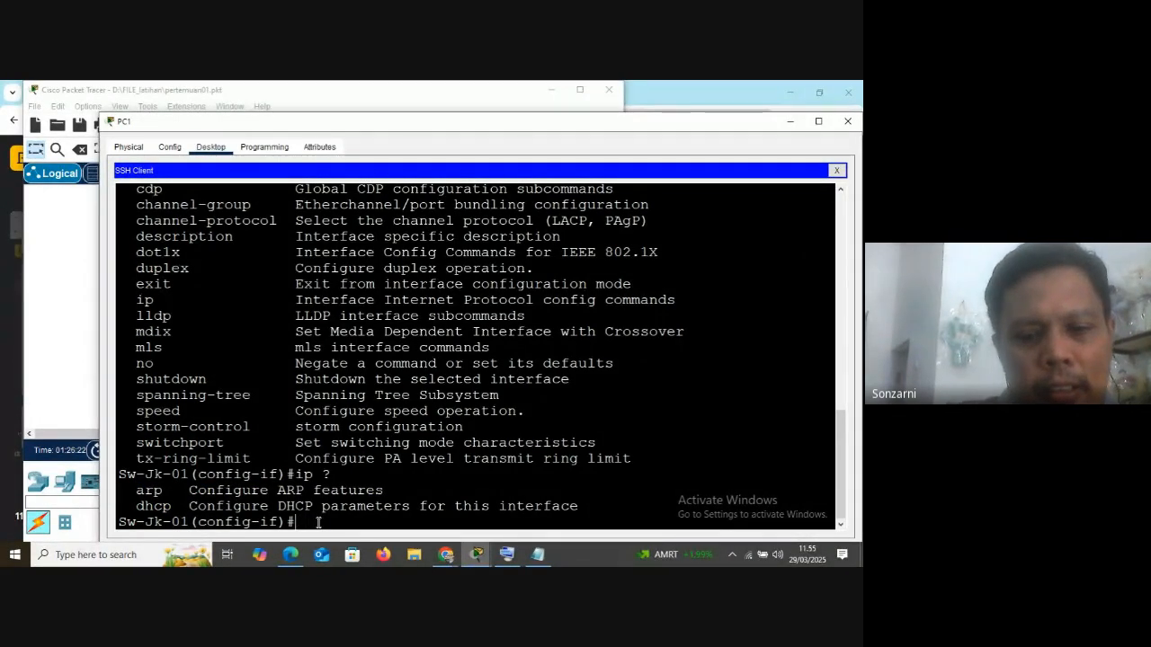
type(" add")
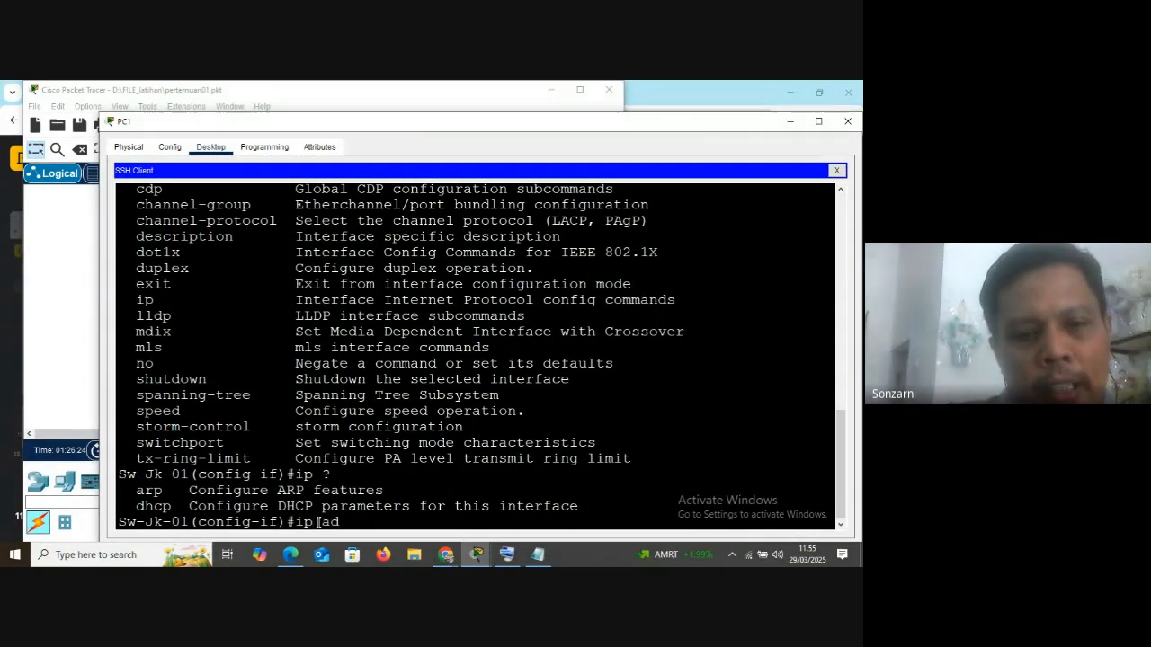
key("Tab")
key("Tab")
key("Tab")
key("Tab")
key("Tab")
key("Tab")
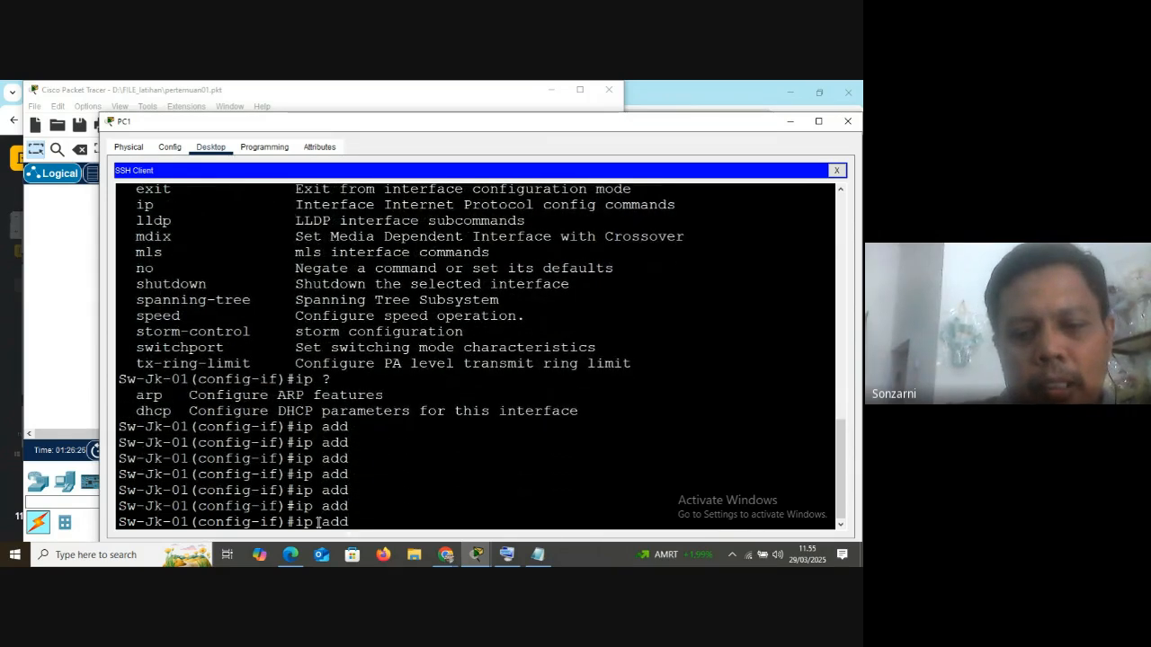
key("BackSpace")
key("BackSpace")
key("BackSpace")
key("BackSpace")
key("BackSpace")
Switch to the VLAN interface with int vlan 1 and list its IP options with ip ?, highlighting the address option
type("int vlan 1")
key("Return")
type("i")
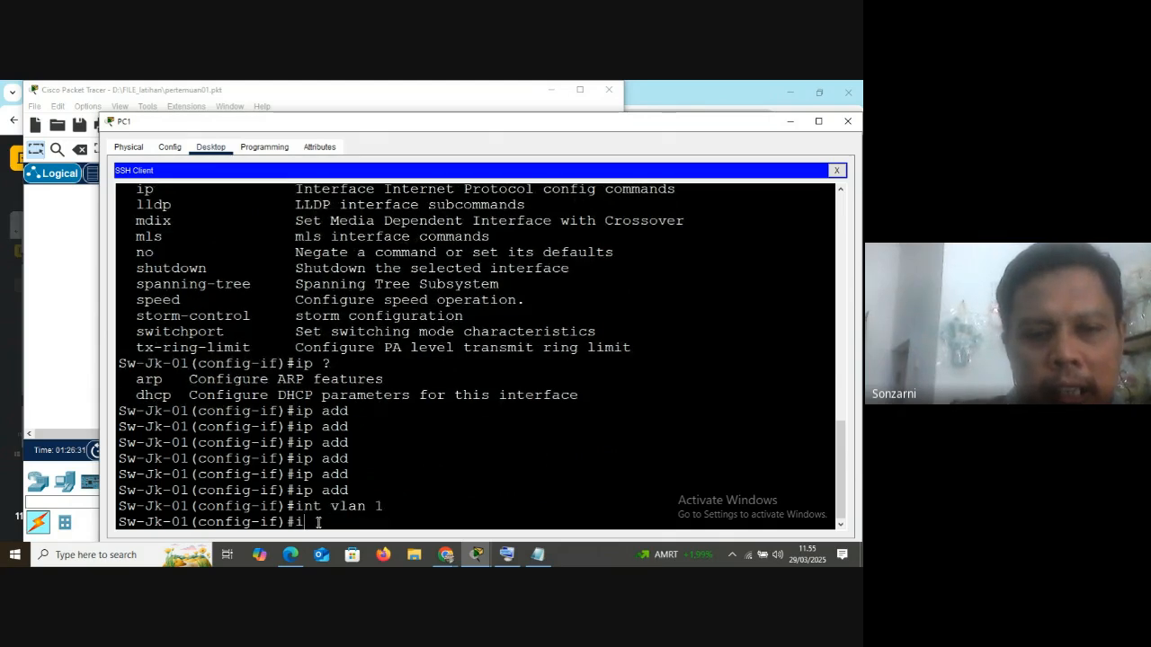
type("p ?")
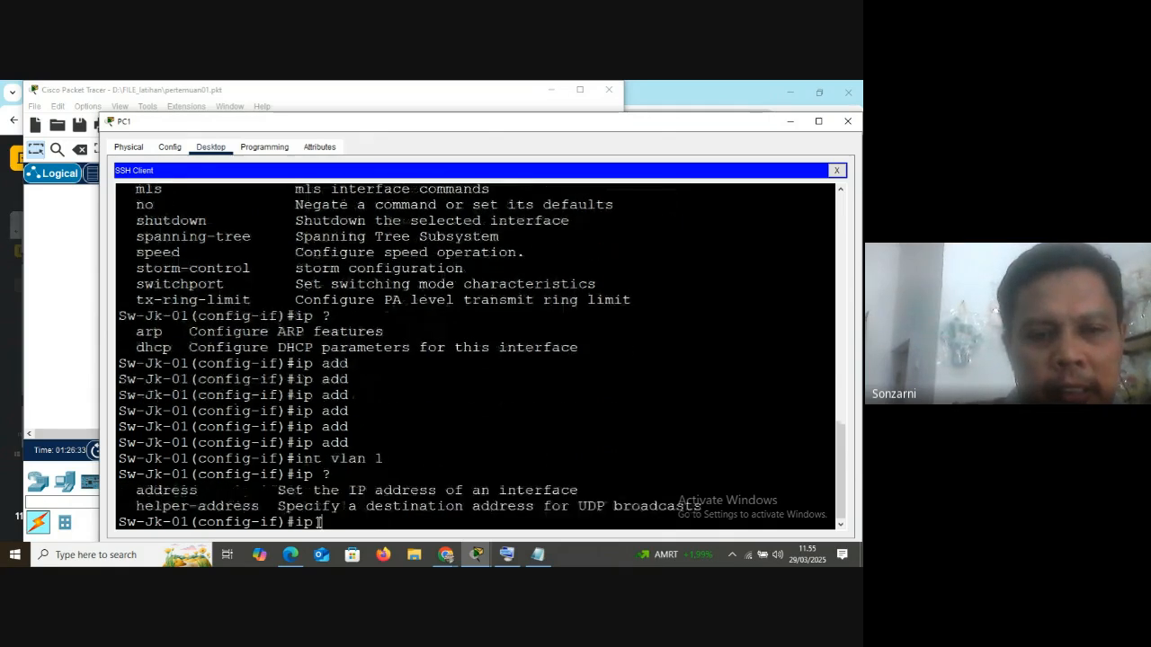
left_click_drag(133, 496, 202, 494)
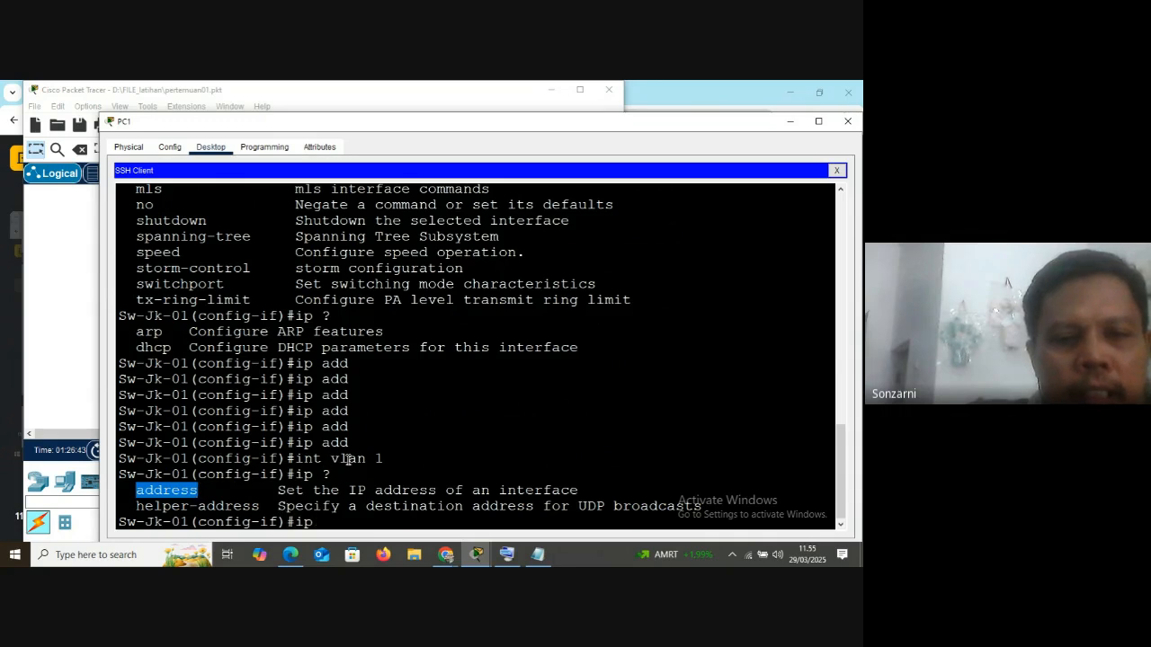
Review the earlier session output, comparing the Vlan1 and FastEthernet entries in the interface list
scroll(319, 465, "up", 10)
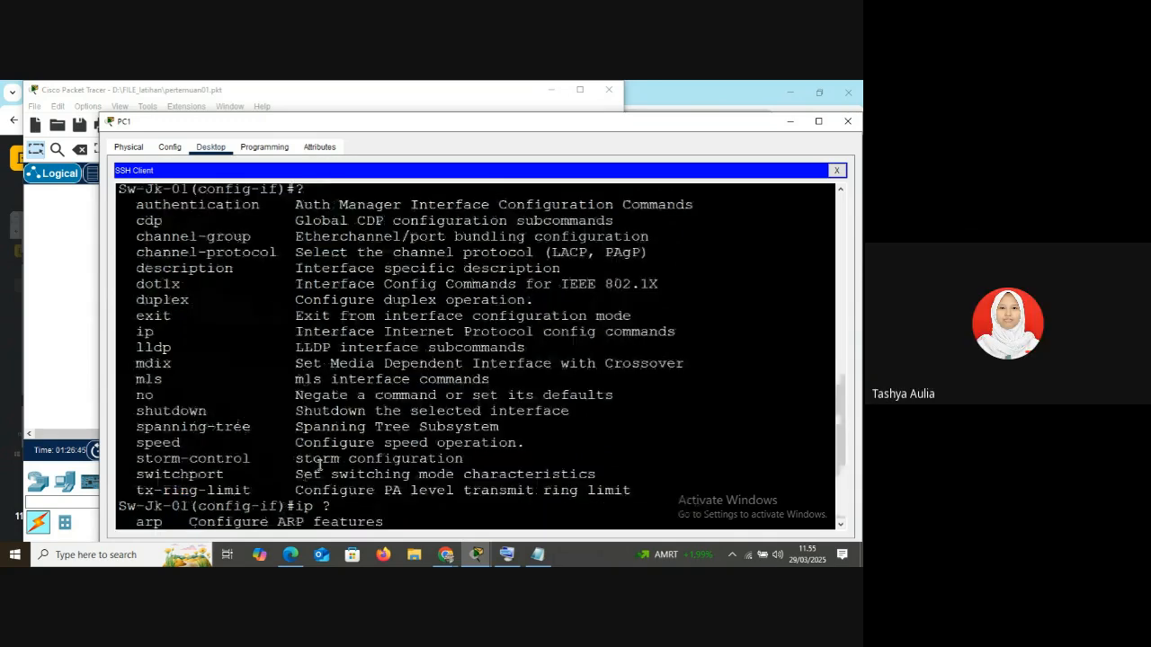
scroll(319, 464, "down", 2)
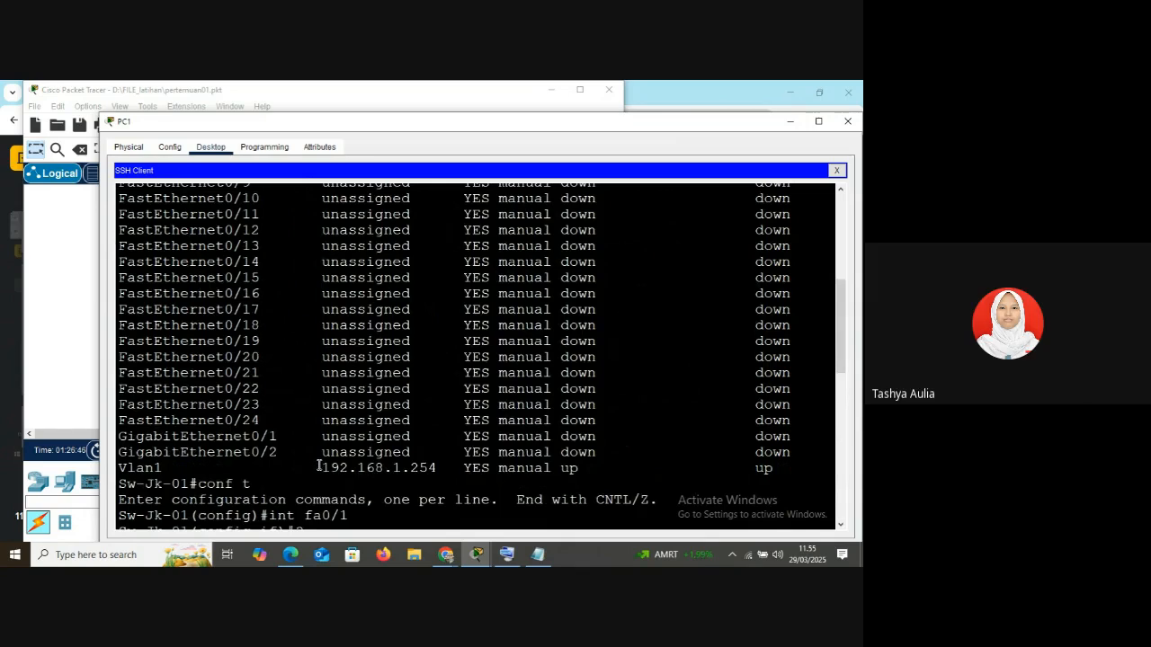
scroll(319, 465, "down", 3)
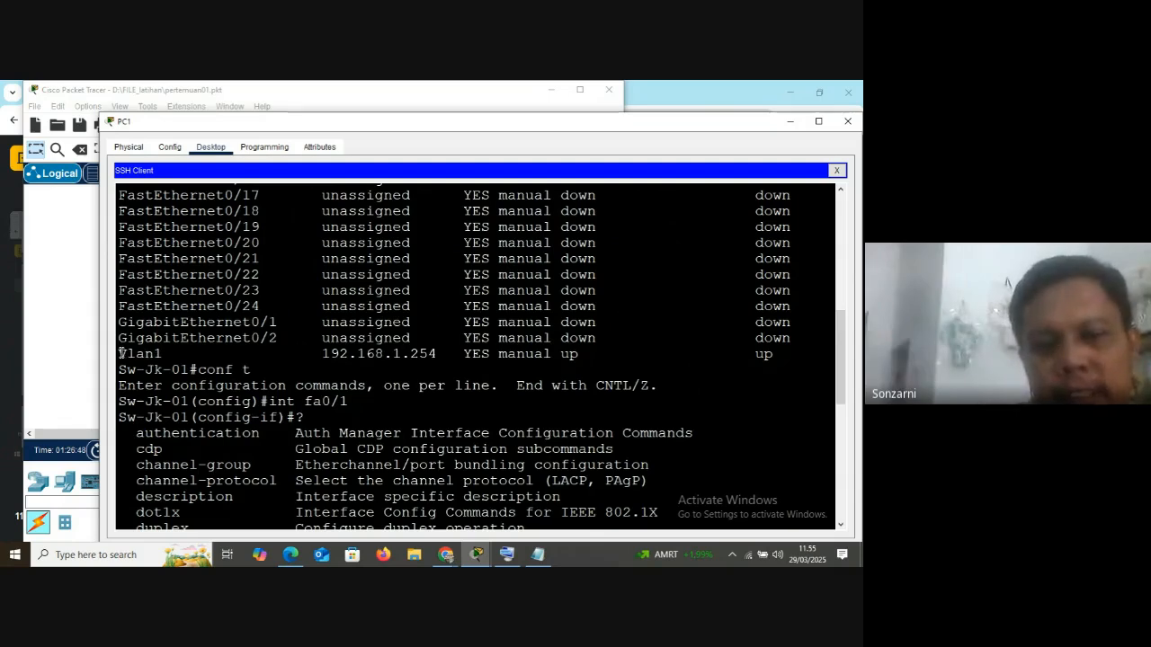
scroll(120, 353, "up", 9)
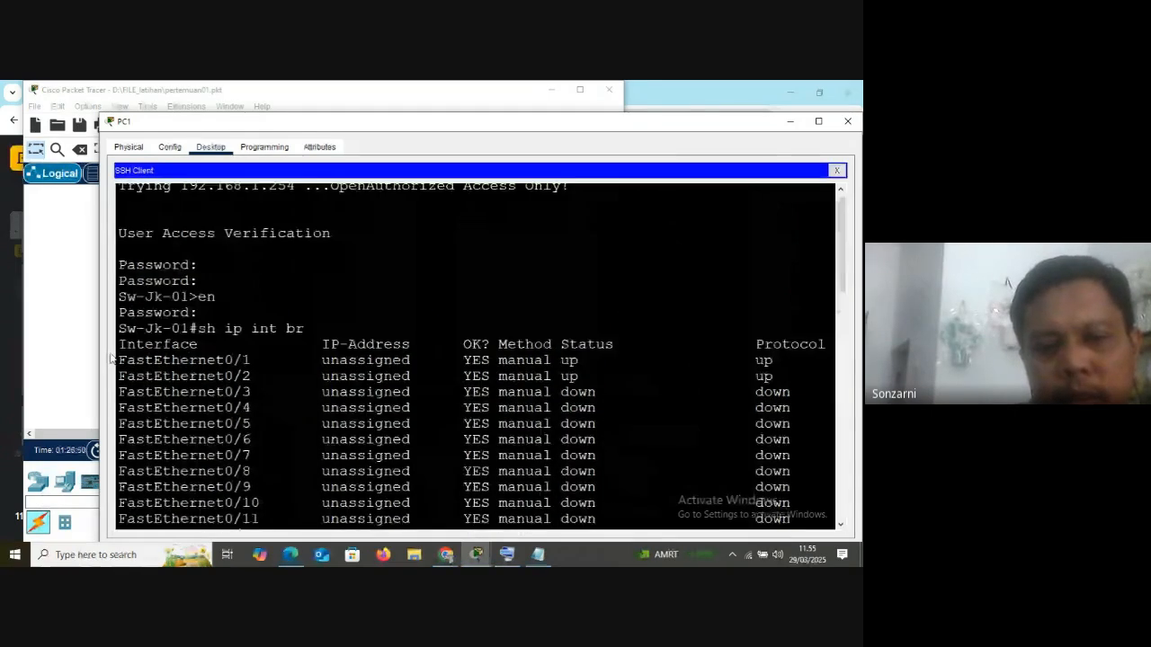
scroll(117, 360, "down", 3)
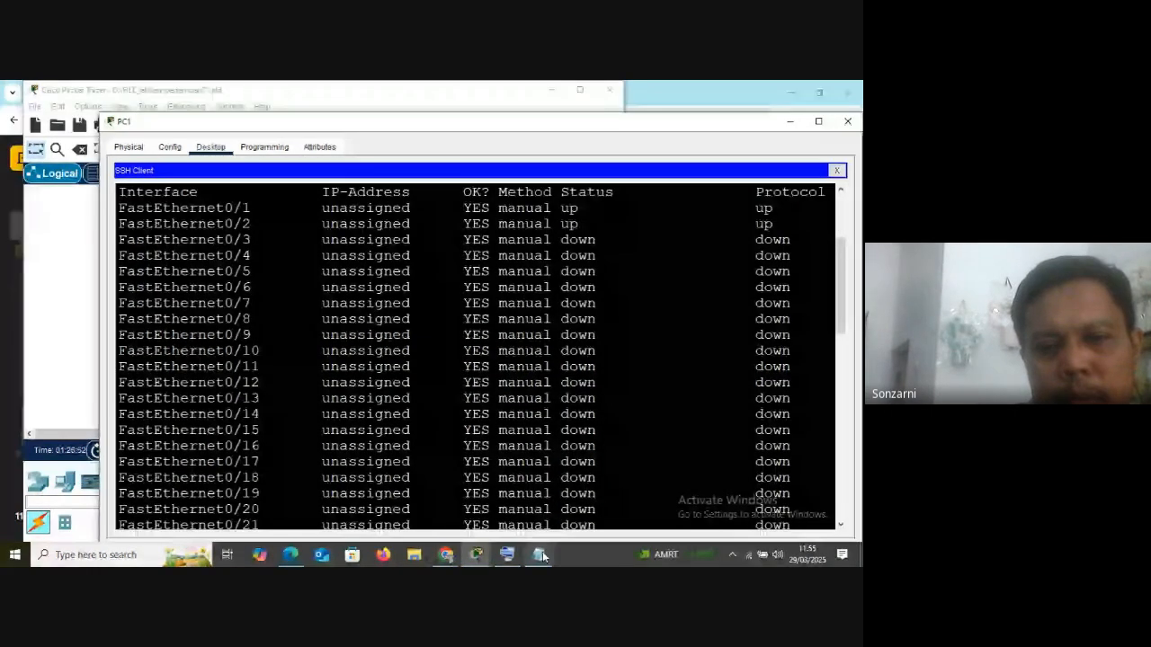